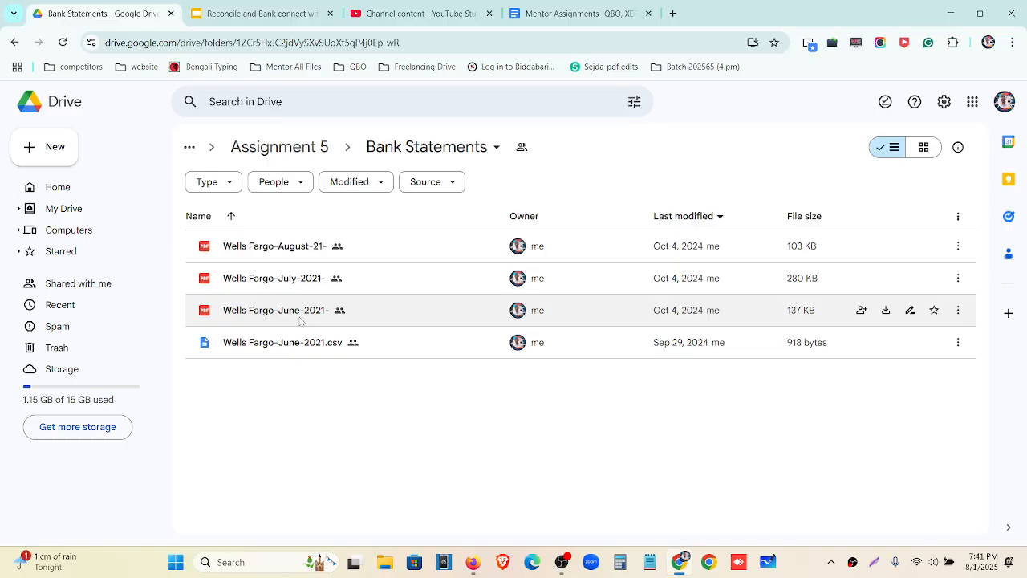
Preview the Wells Fargo-June-2021- statement PDF, browse its four pages, and zoom in
double_click(300, 321)
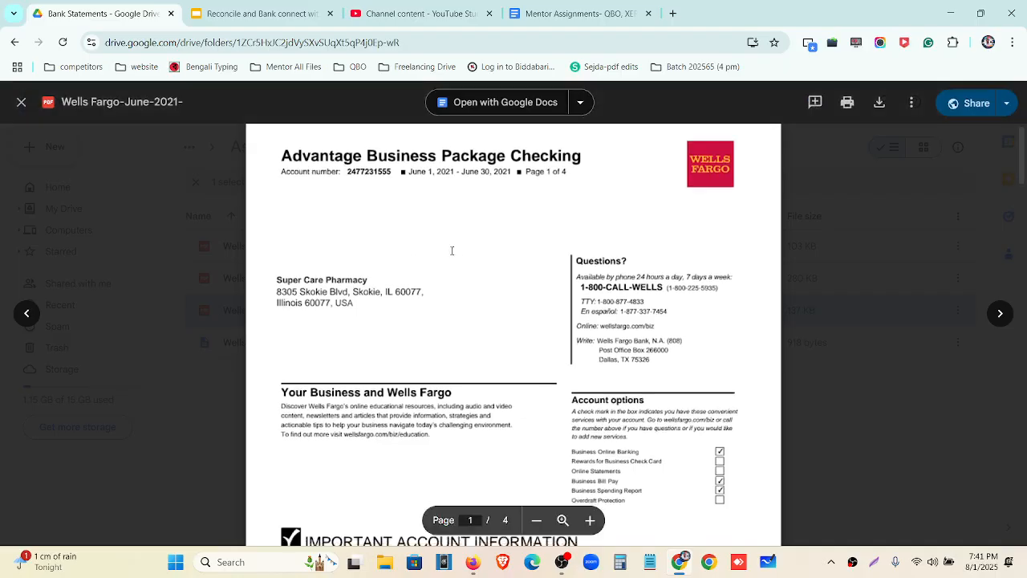
scroll(452, 251, "down", 10)
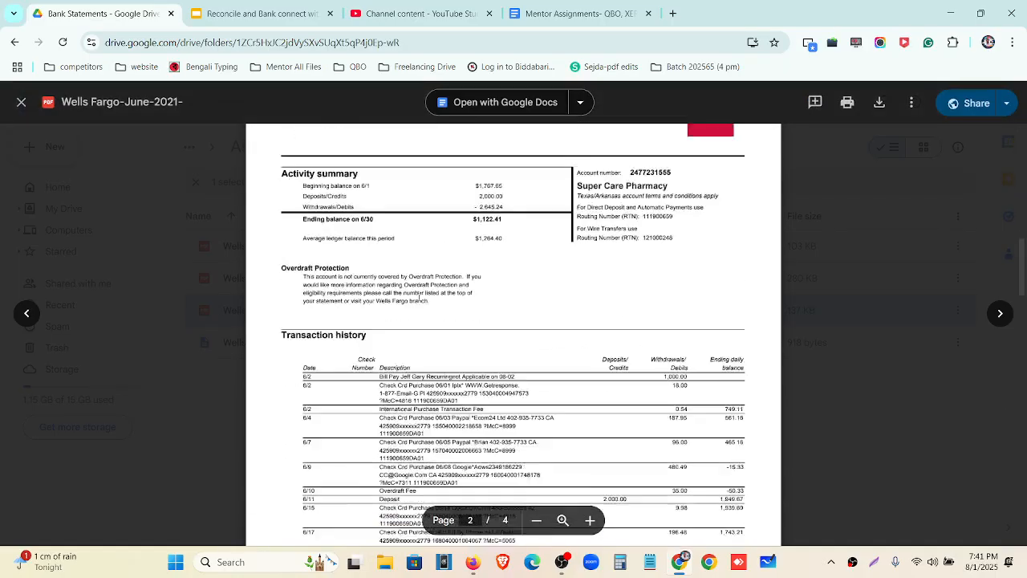
scroll(419, 297, "down", 15)
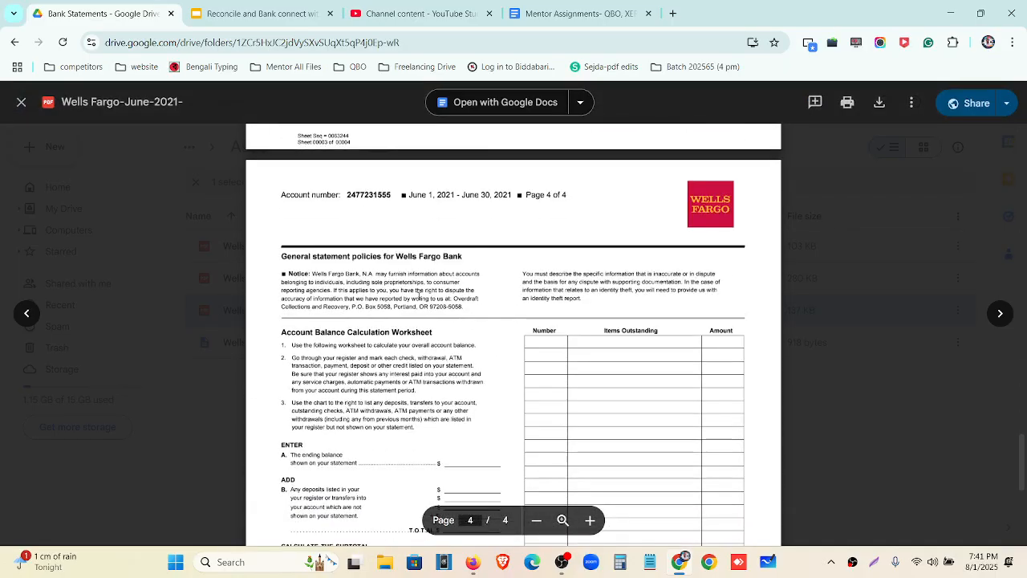
scroll(418, 295, "down", 5)
scroll(418, 392, "up", 7)
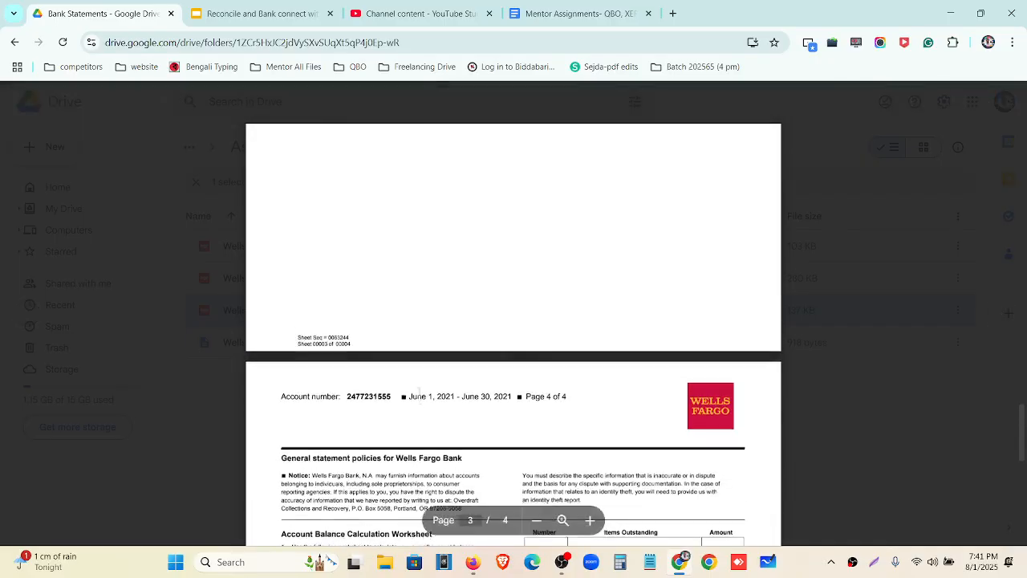
scroll(418, 391, "up", 20)
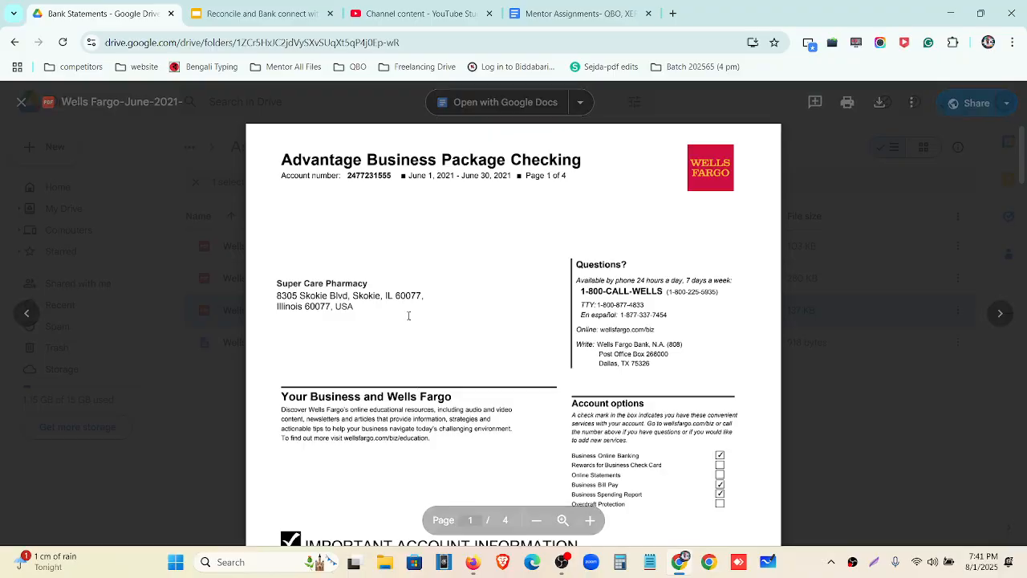
scroll(411, 317, "down", 6)
scroll(417, 326, "down", 1)
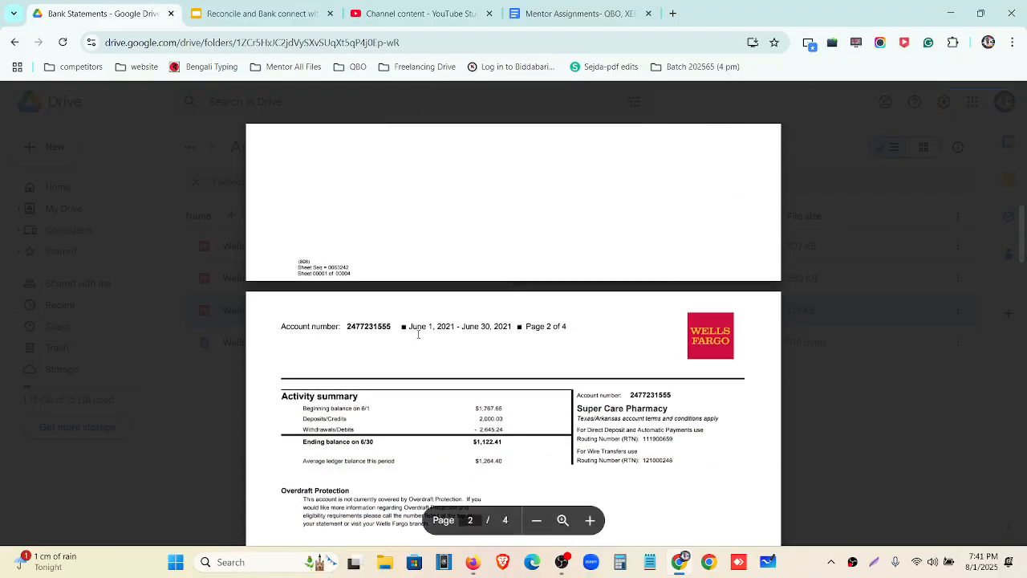
key("ctrl+plus")
key("ctrl+plus")
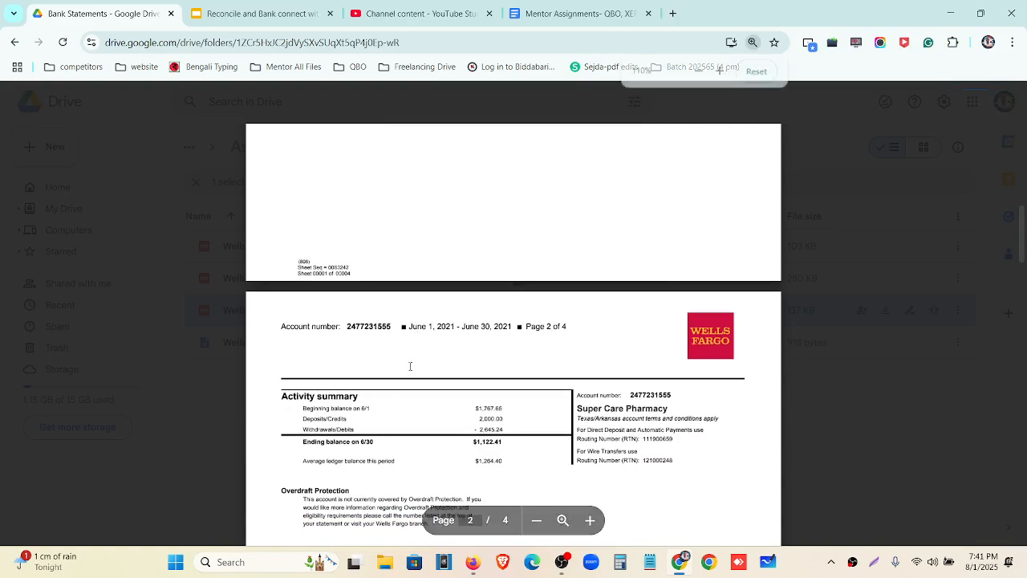
left_click_drag(381, 392, 511, 392)
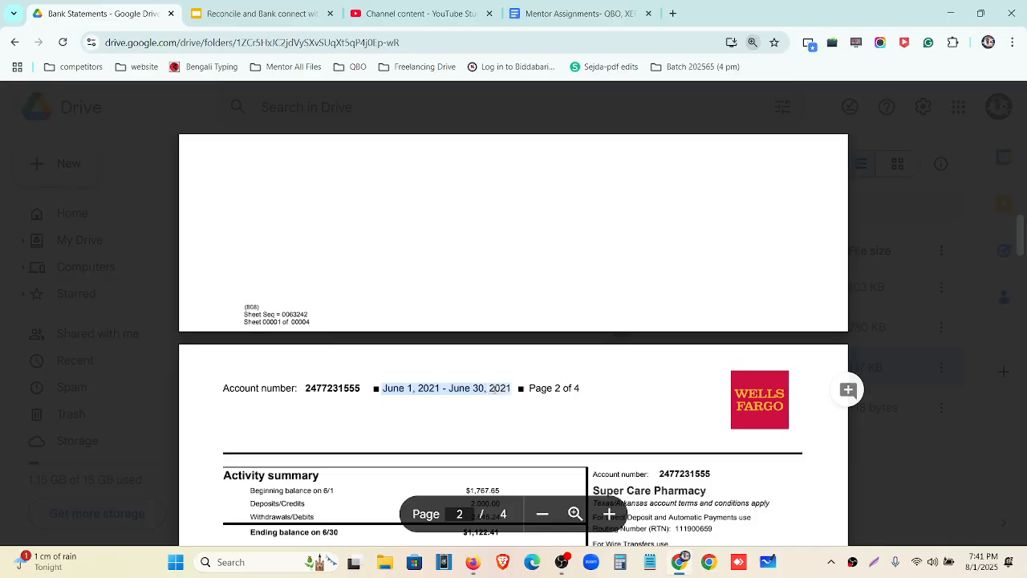
scroll(510, 392, "down", 2)
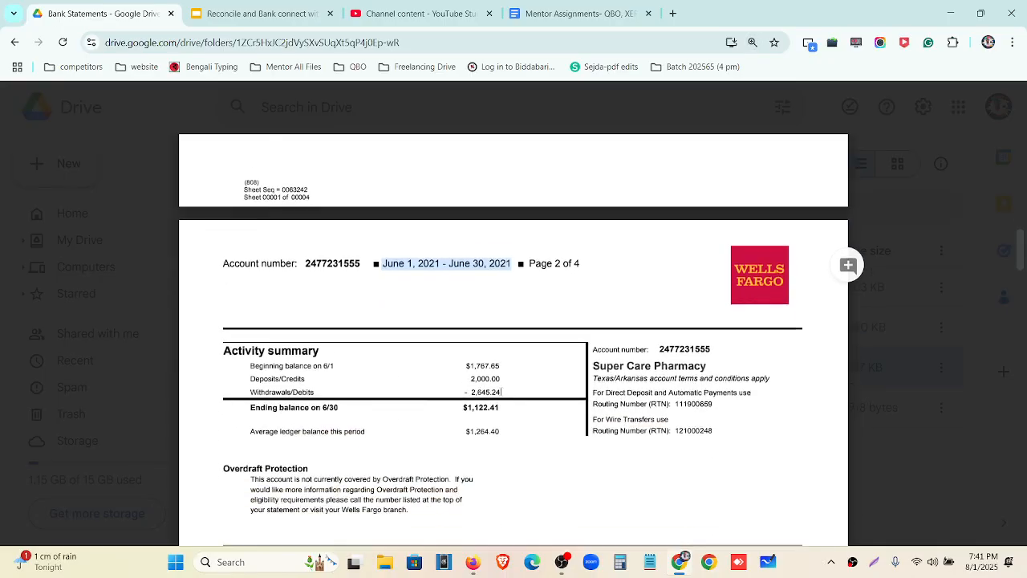
left_click_drag(252, 359, 499, 359)
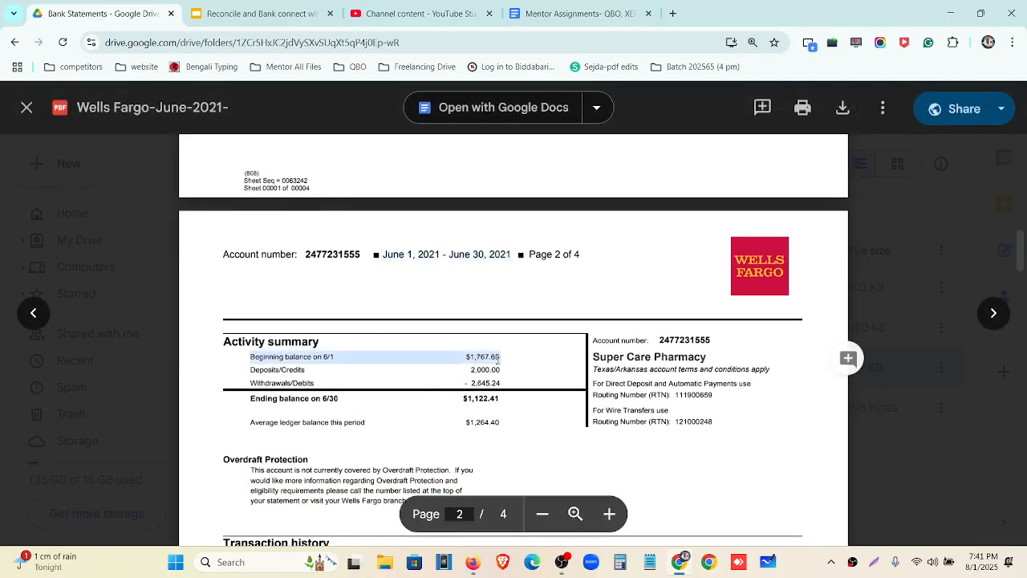
left_click_drag(251, 370, 501, 372)
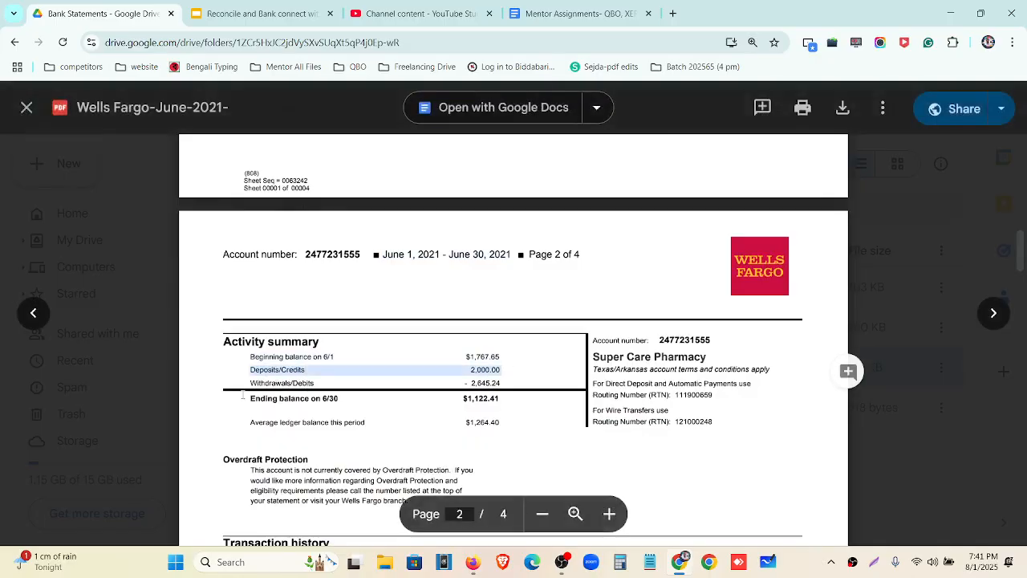
left_click_drag(250, 383, 499, 385)
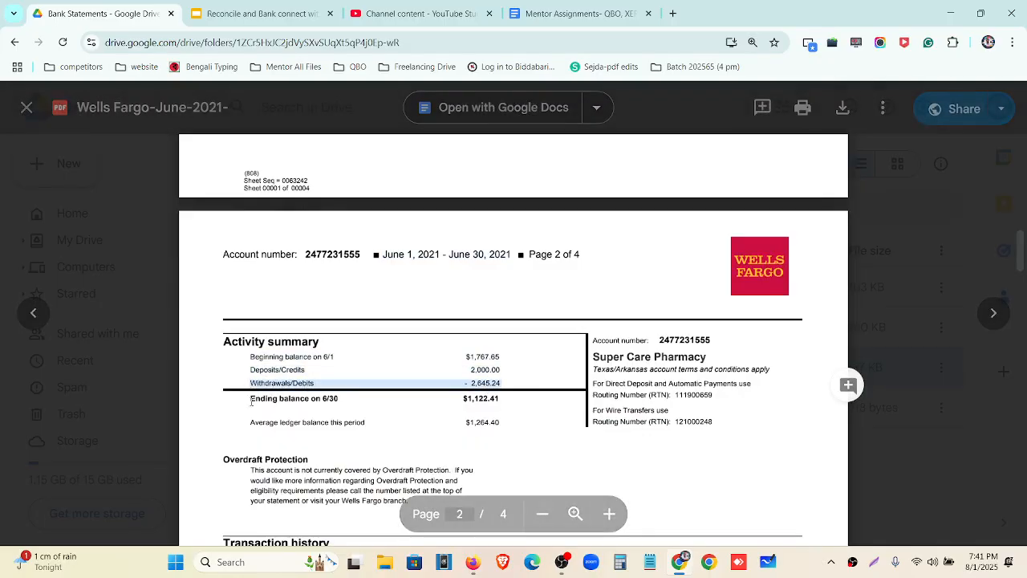
left_click_drag(250, 398, 499, 399)
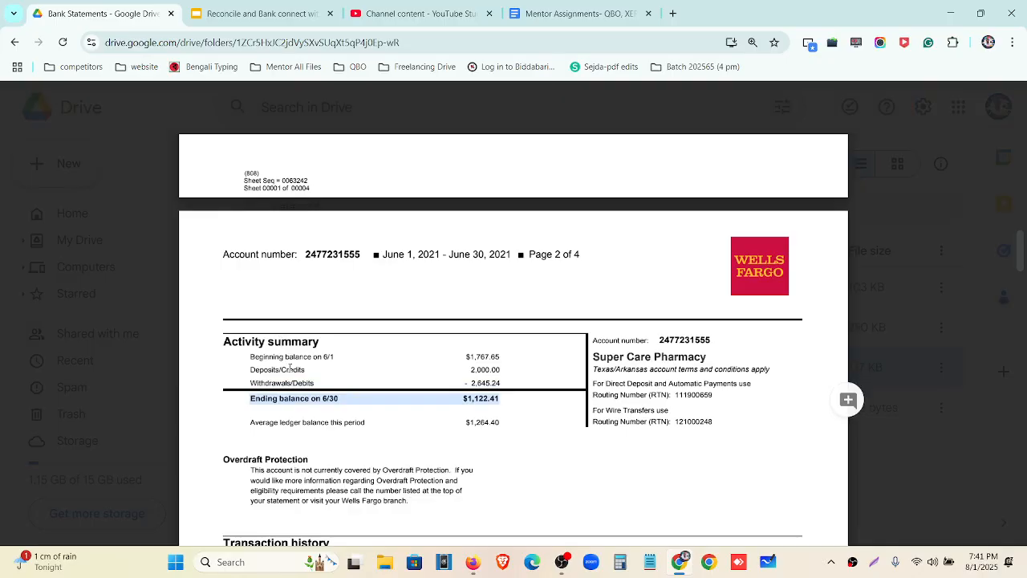
scroll(382, 419, "down", 3)
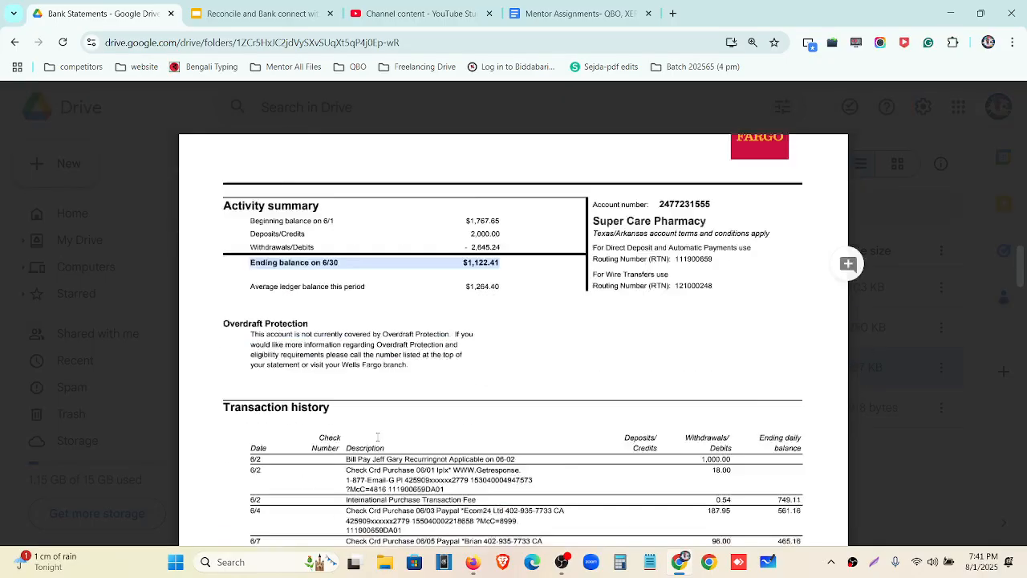
scroll(389, 423, "up", 13)
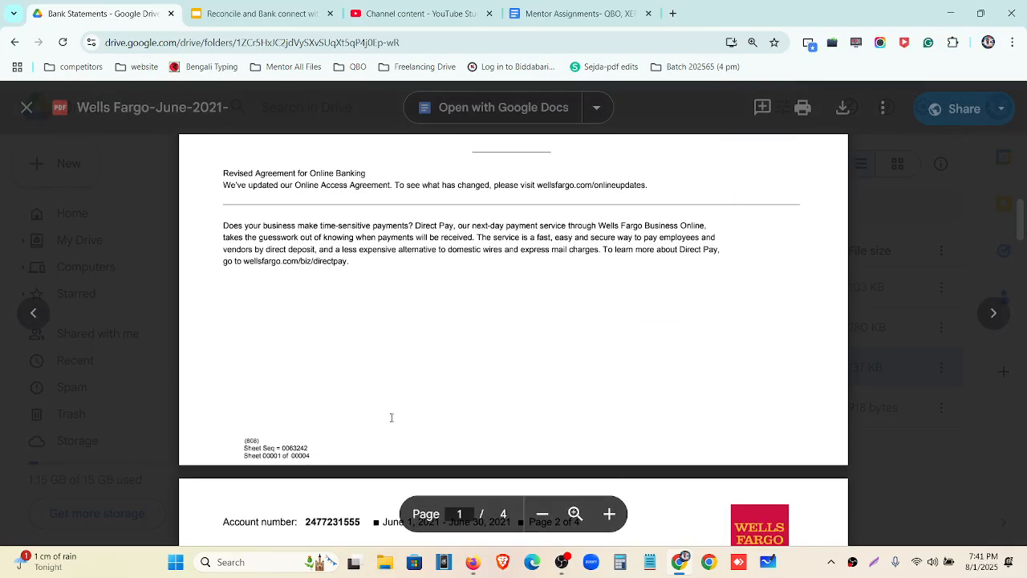
key("ctrl+minus")
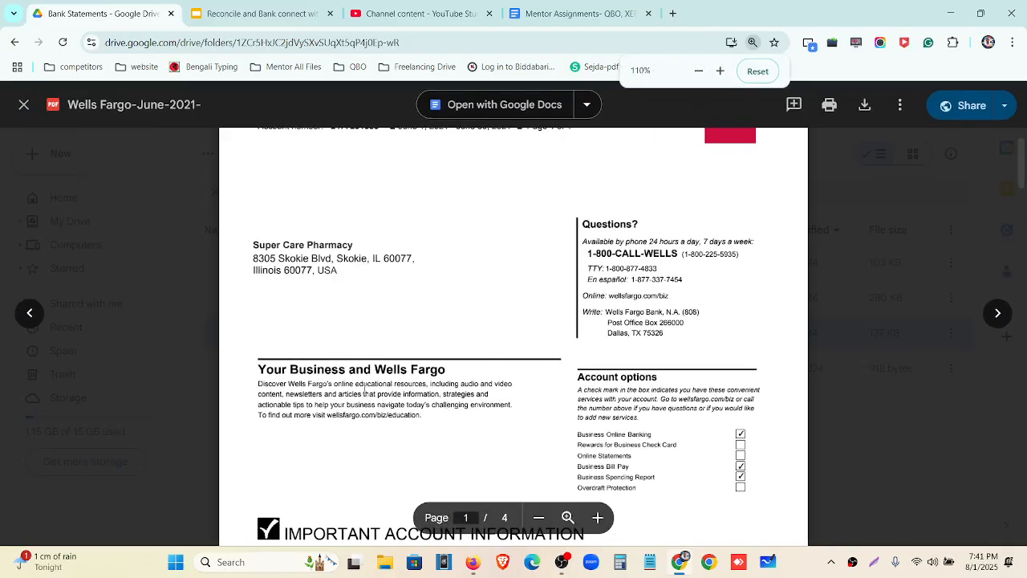
scroll(363, 388, "down", 3)
key("ctrl+minus")
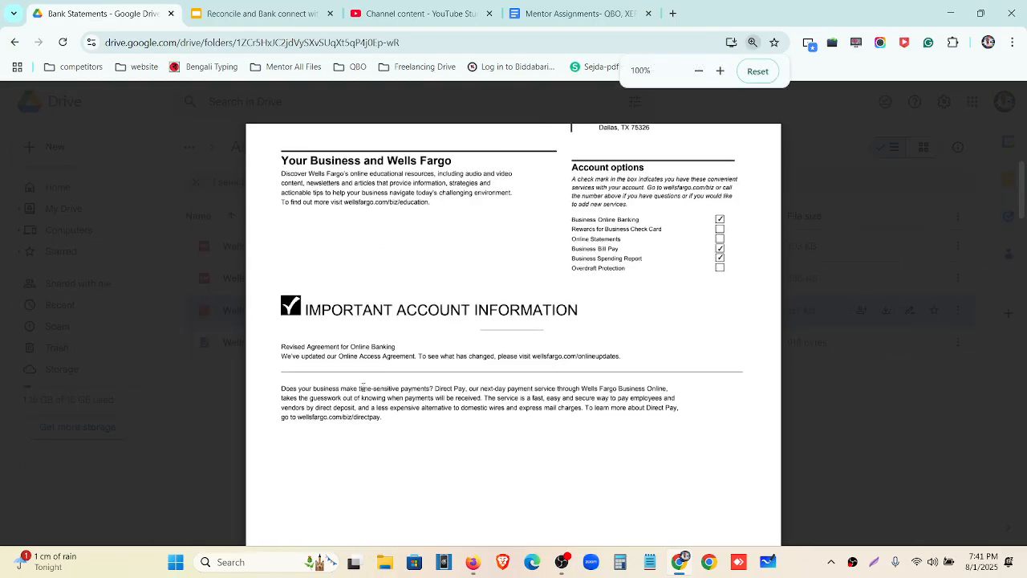
scroll(362, 387, "up", 3)
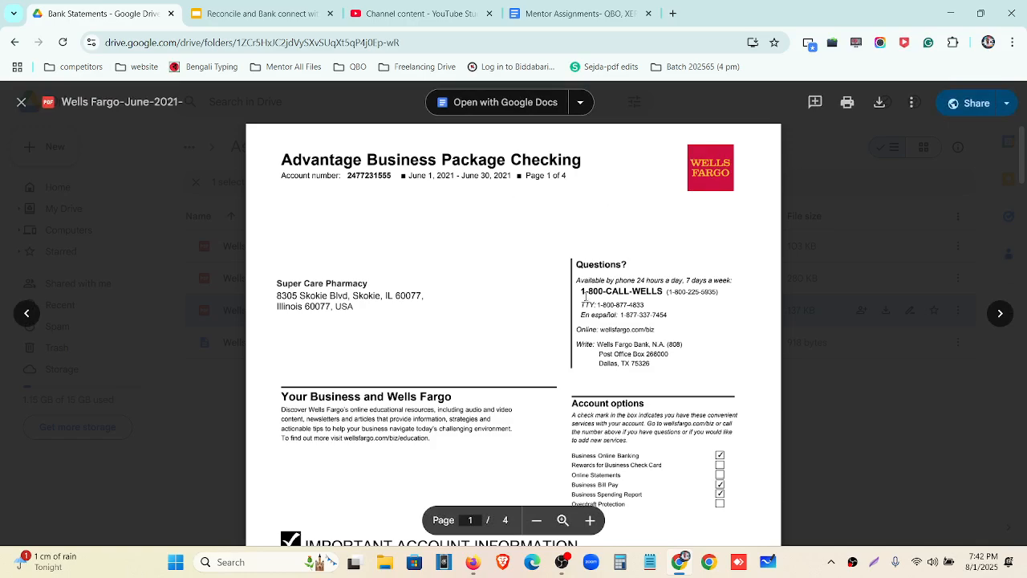
scroll(499, 372, "down", 2)
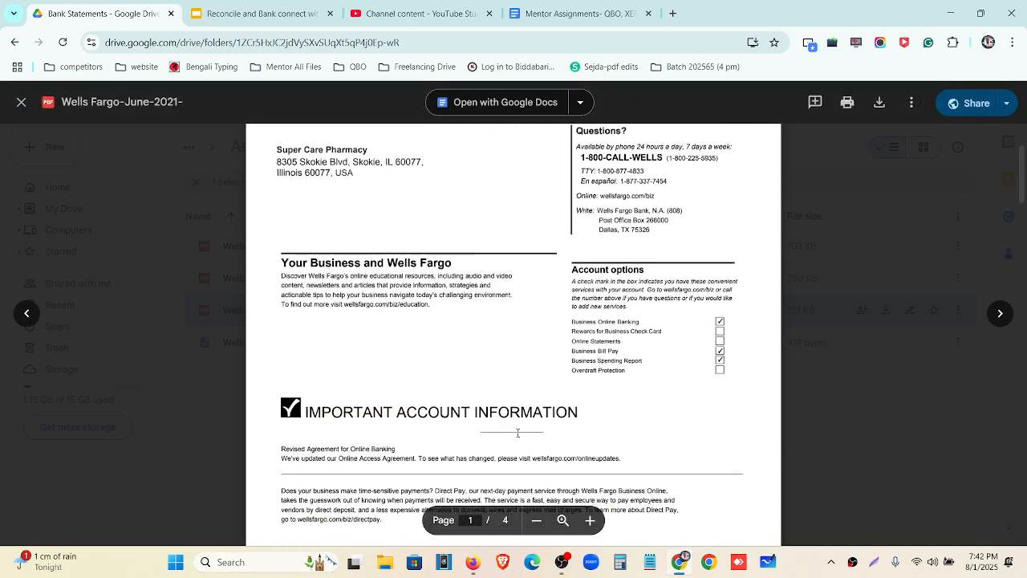
Bring QuickBooks forward, go to Transactions > Chart of accounts, and start a new account
left_click(473, 562)
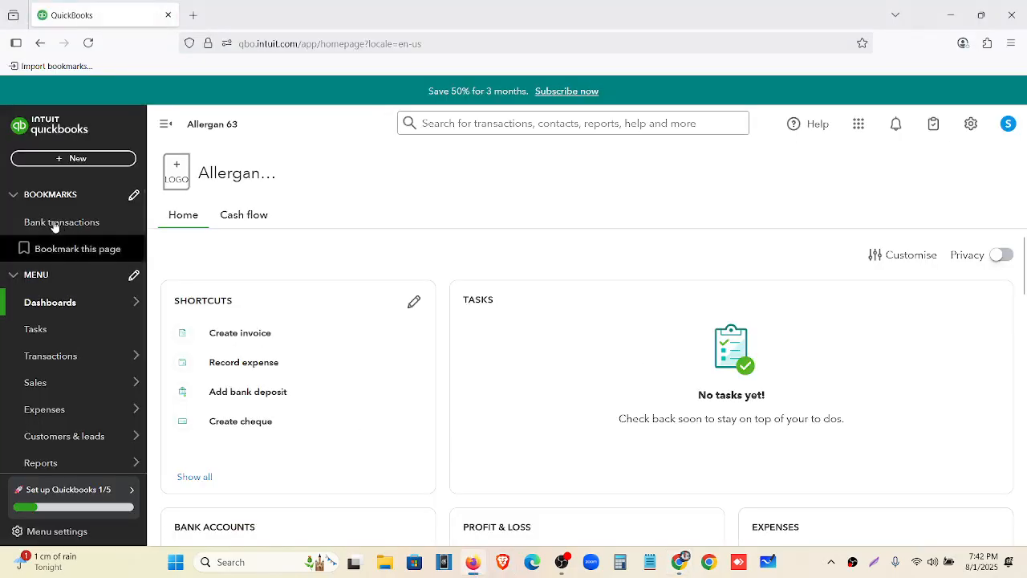
mouse_move(50, 365)
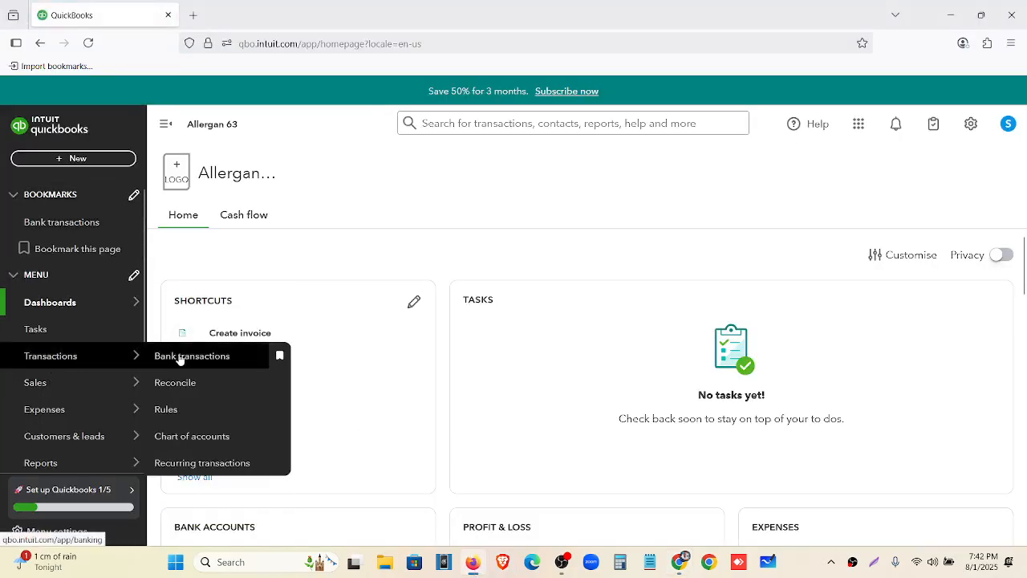
left_click(202, 443)
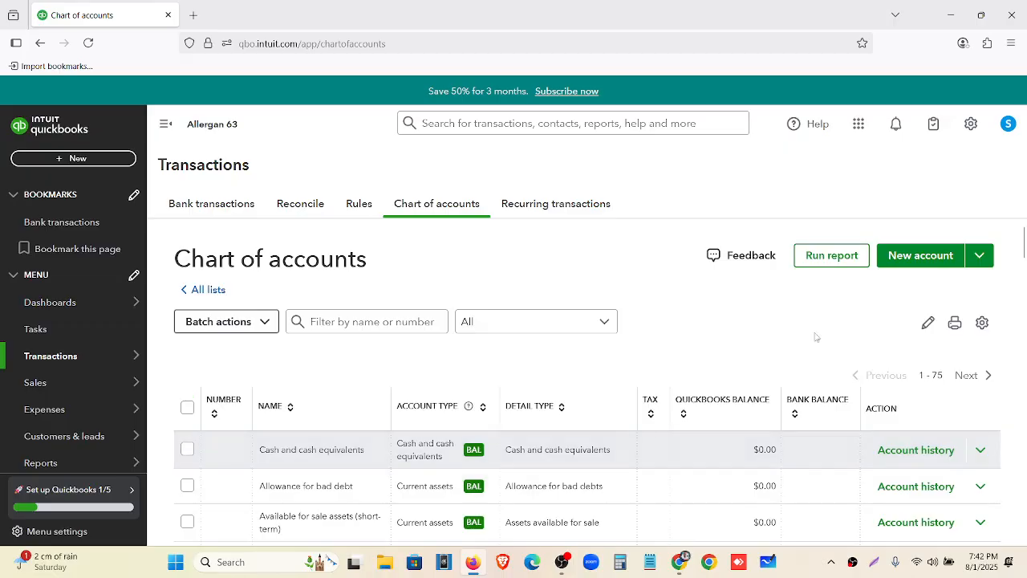
left_click(950, 265)
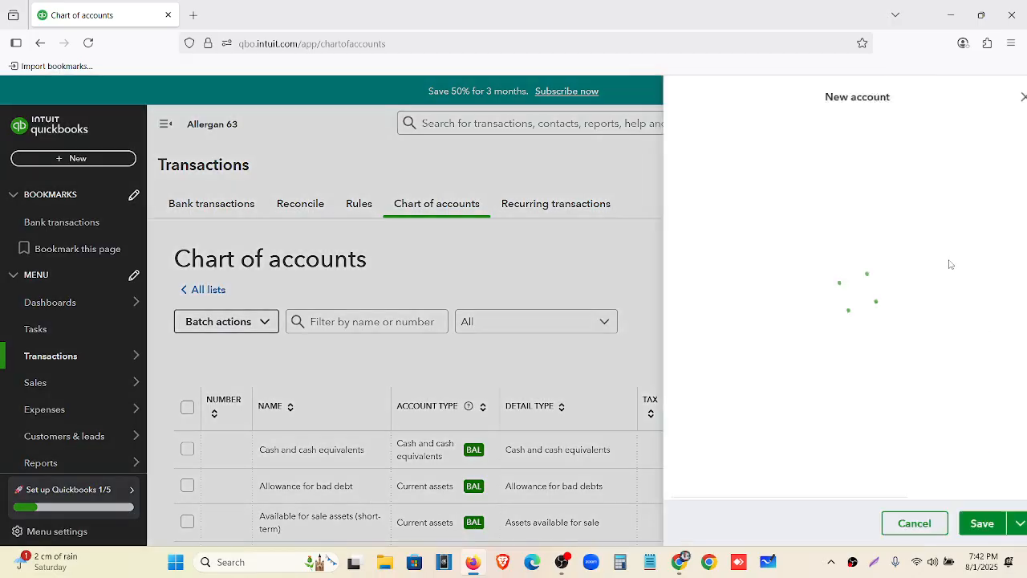
Name the account 'Welles Fargo- New', number 1000, type Cash and cash equivalents, detail Bank
left_click(727, 154)
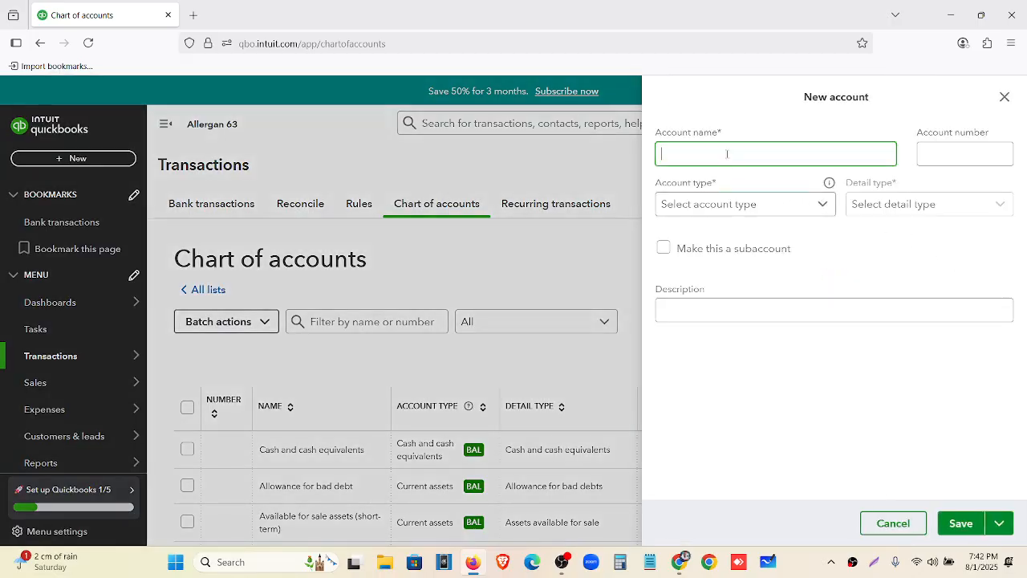
type("Welle")
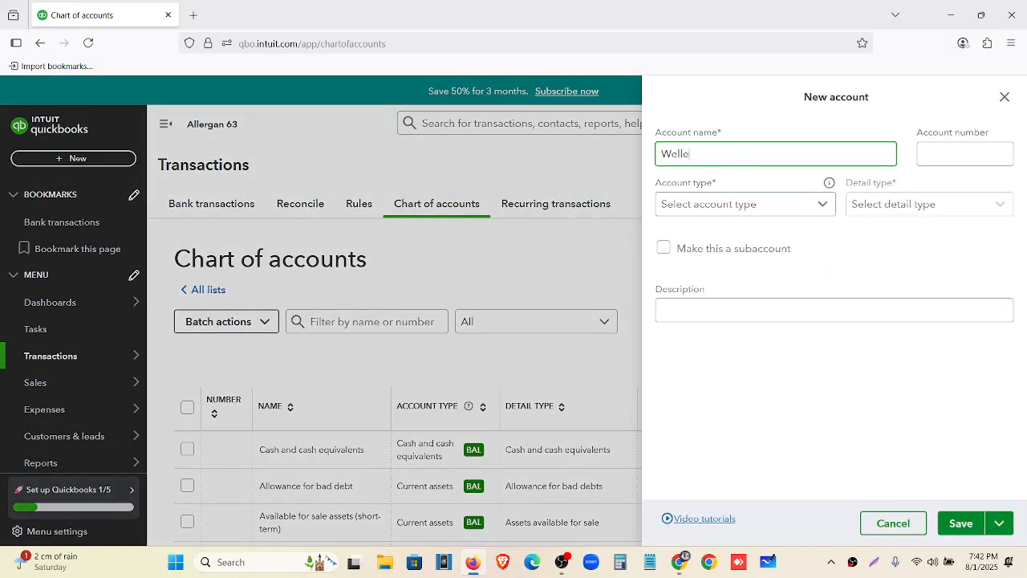
type("s Fargo Nerw")
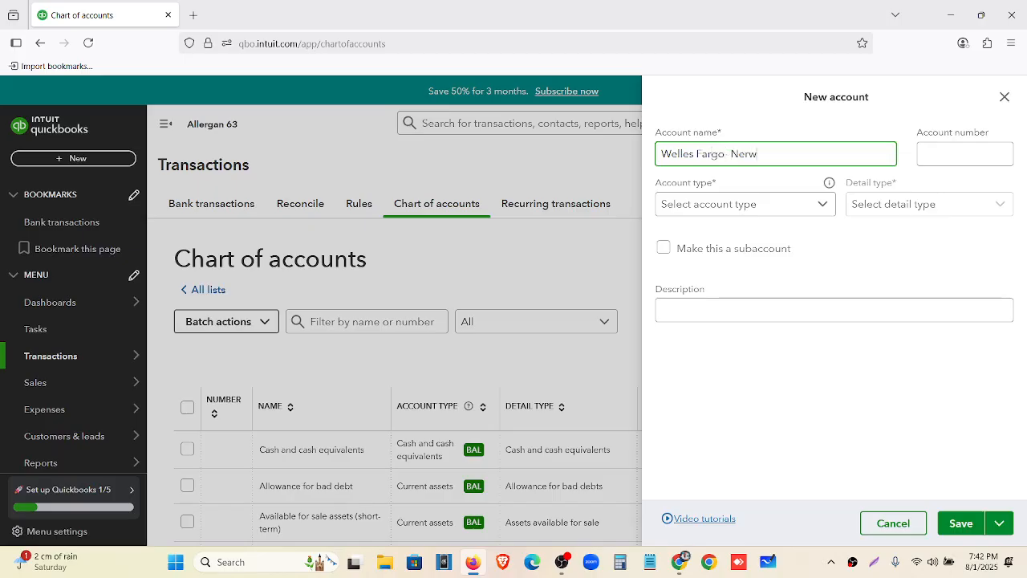
key("BackSpace")
key("BackSpace")
left_click(965, 158)
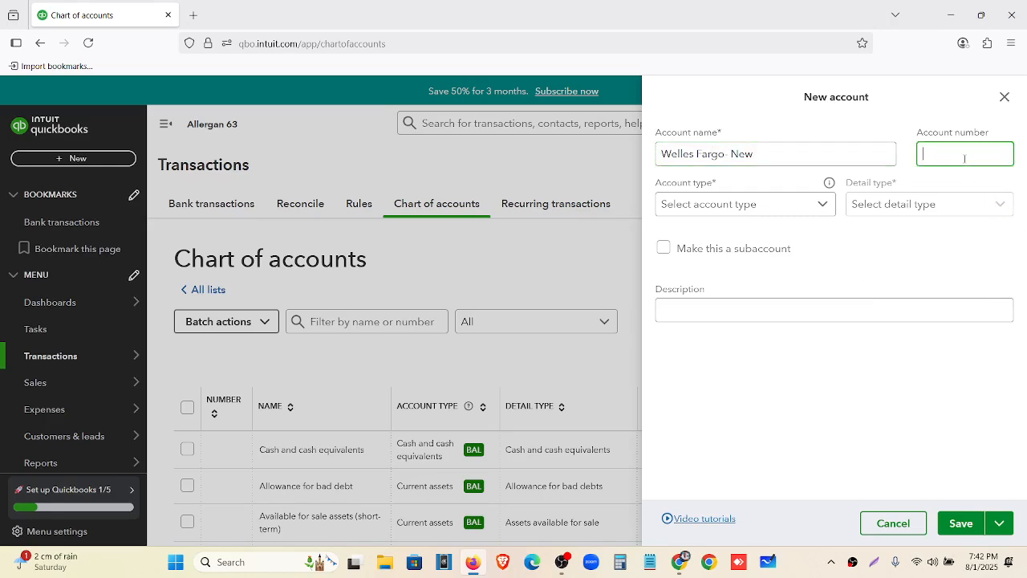
type("1000")
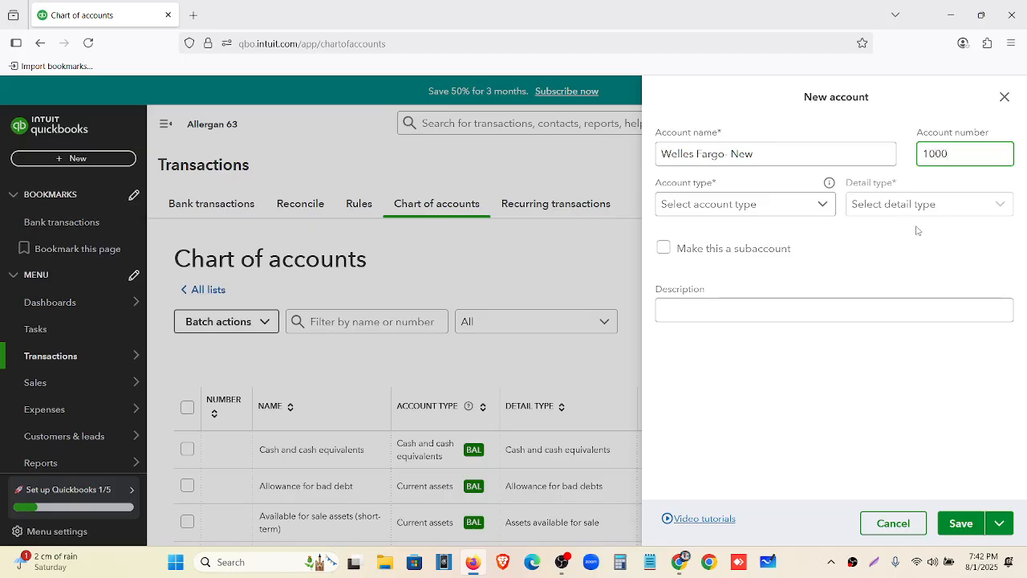
left_click(821, 204)
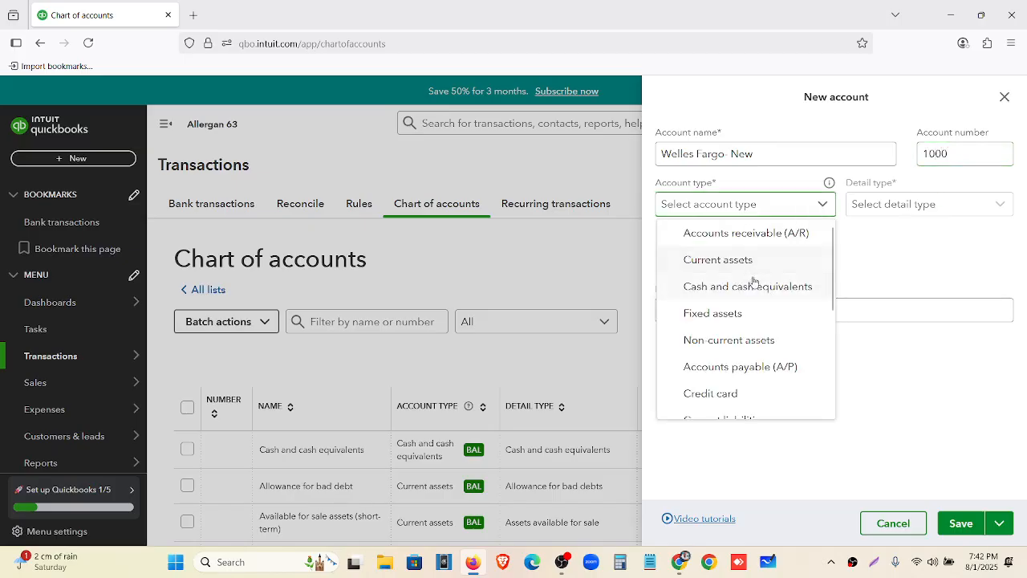
left_click(754, 286)
left_click(907, 205)
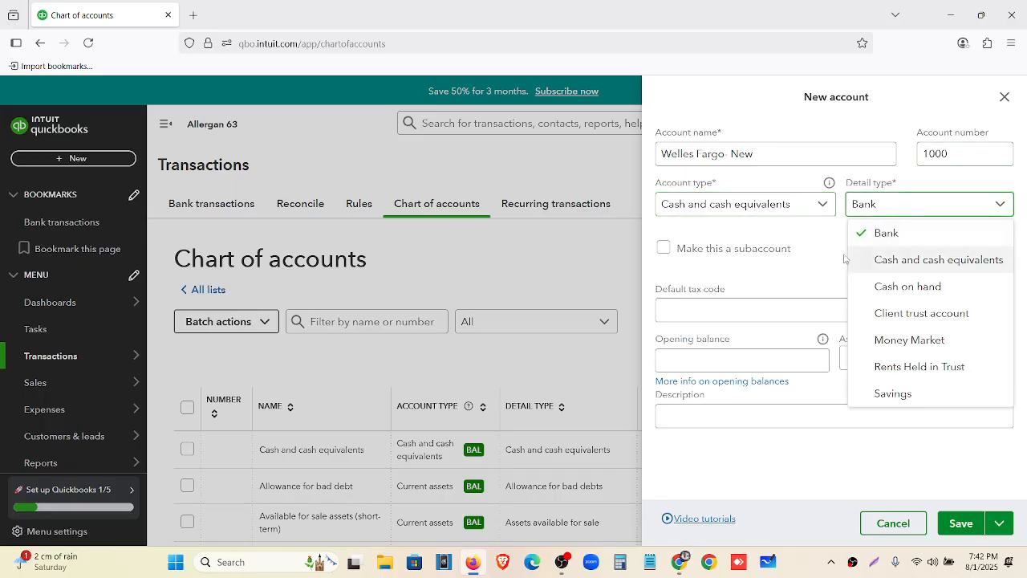
left_click(781, 355)
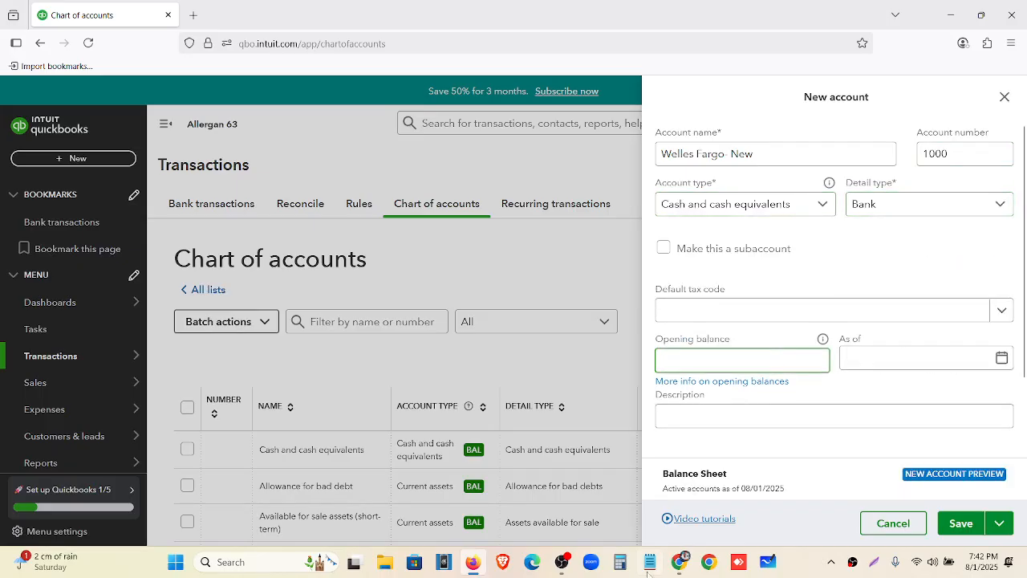
Find the $1,767.65 beginning balance and June 1, 2021 start date on statement page 2
left_click(680, 562)
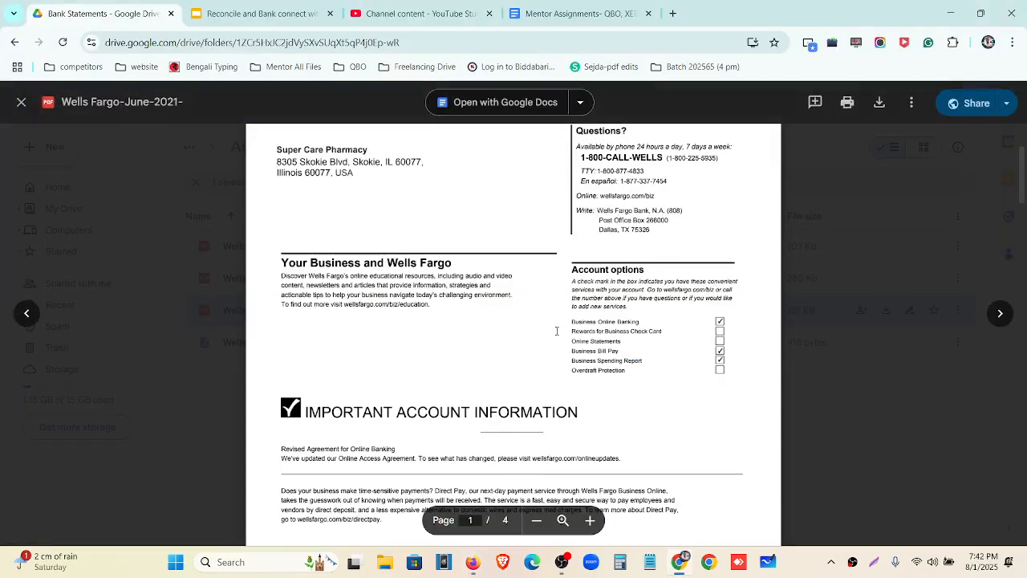
scroll(556, 331, "down", 6)
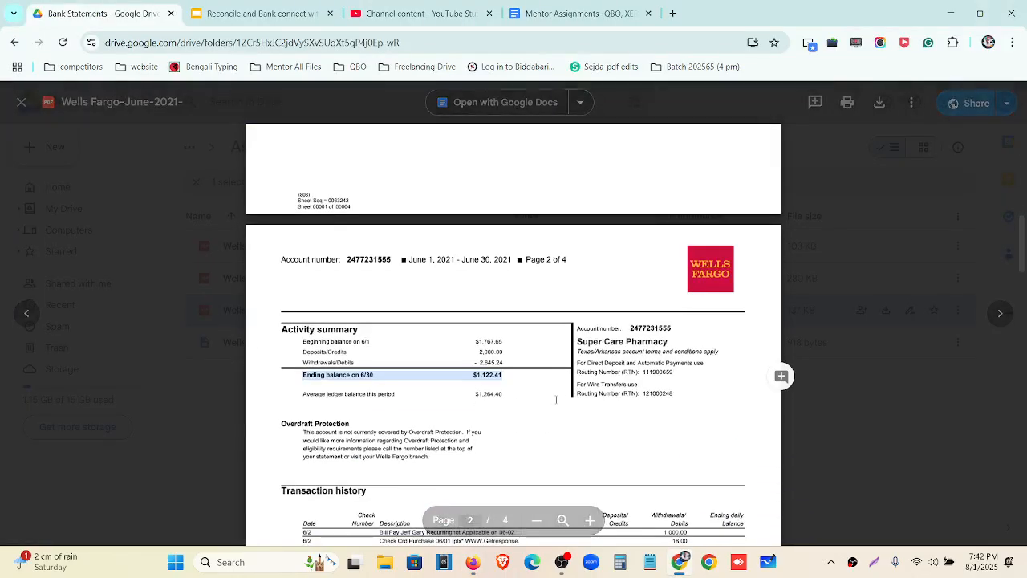
key("ctrl+plus")
key("ctrl+plus")
key("ctrl+plus")
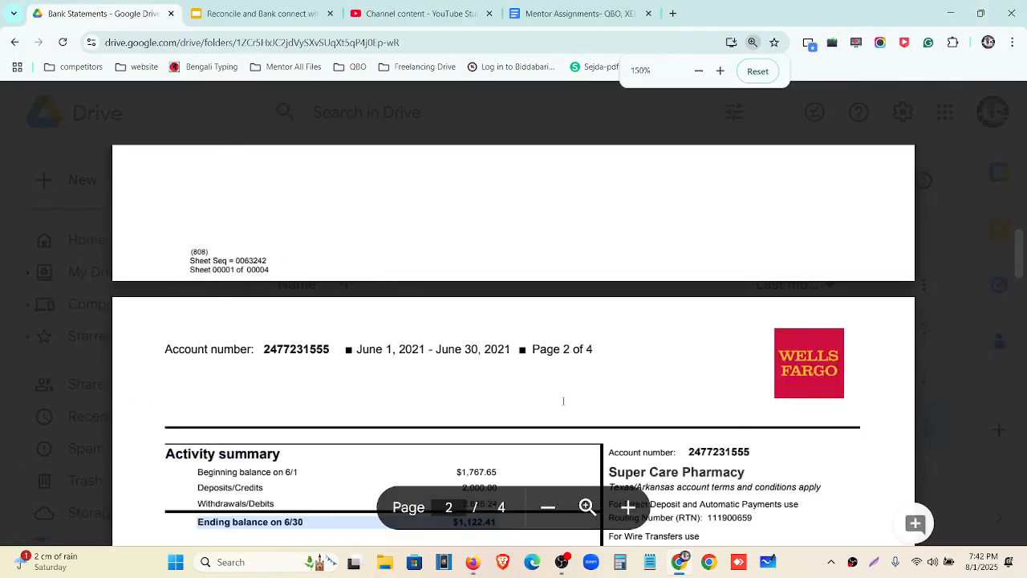
scroll(562, 399, "down", 2)
left_click(483, 343)
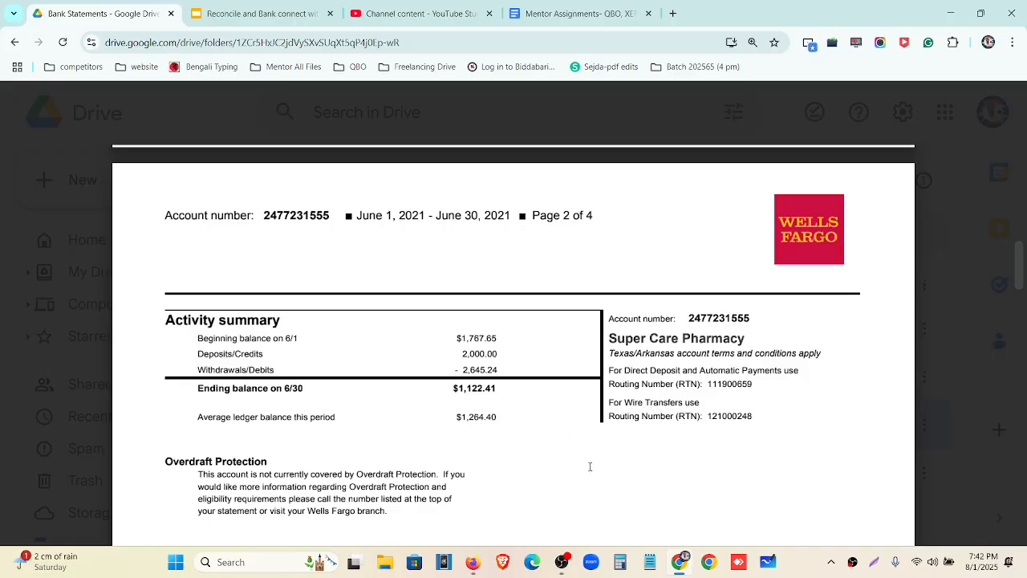
left_click_drag(357, 211, 437, 209)
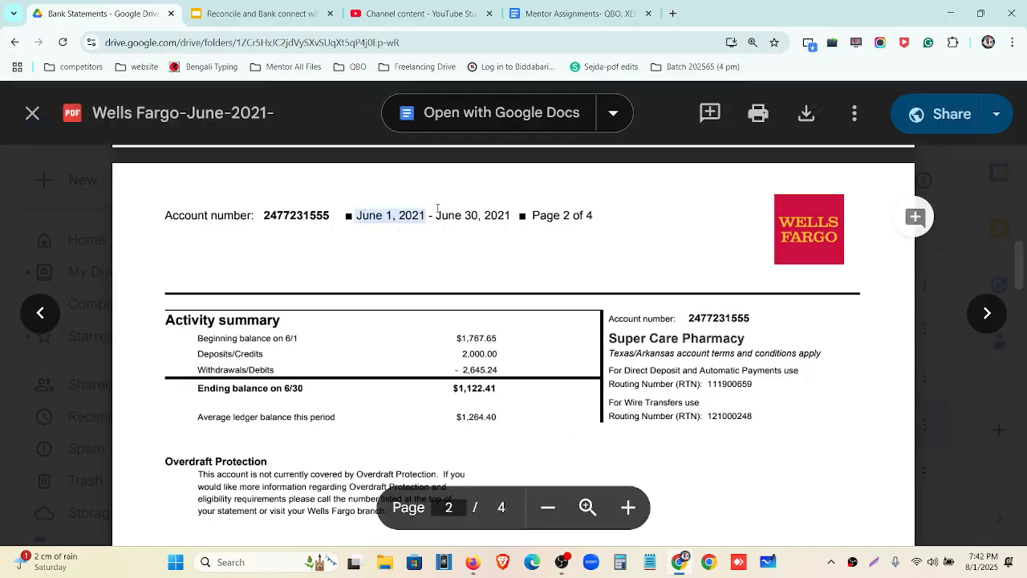
left_click(473, 562)
left_click(701, 361)
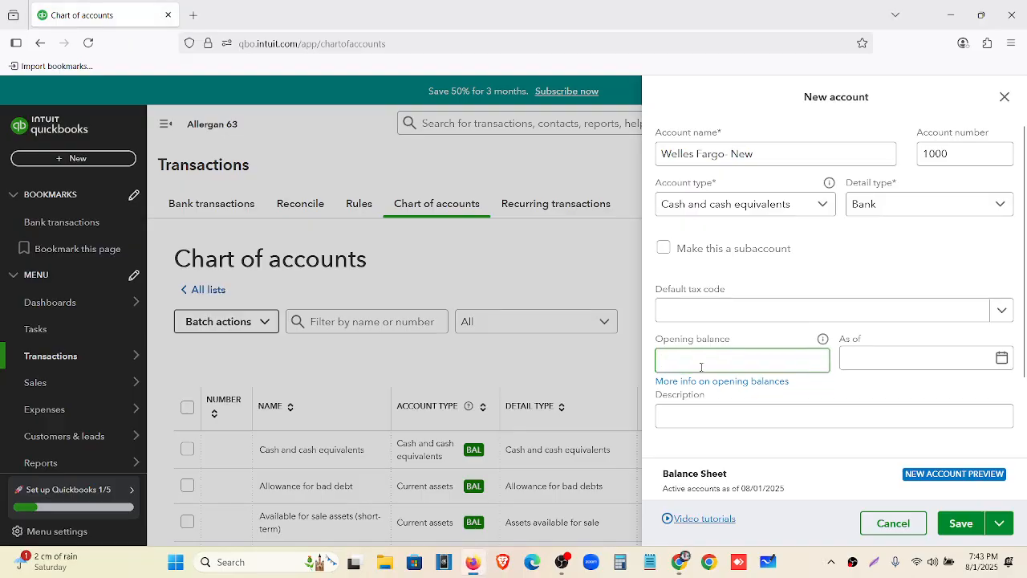
Enter 1767.65 as the opening balance, checking the figure against the statement
type("1767")
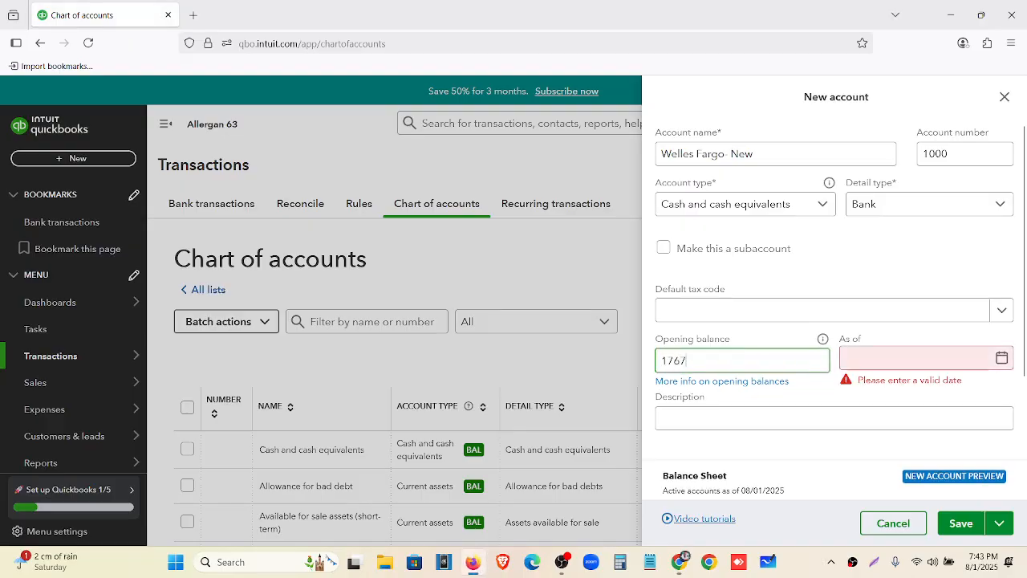
type(".")
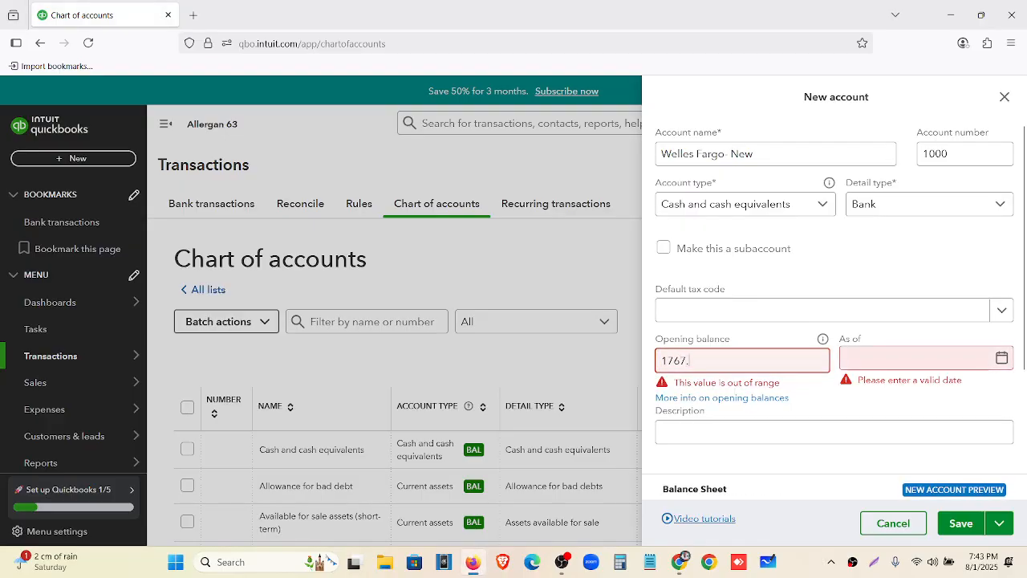
type("31")
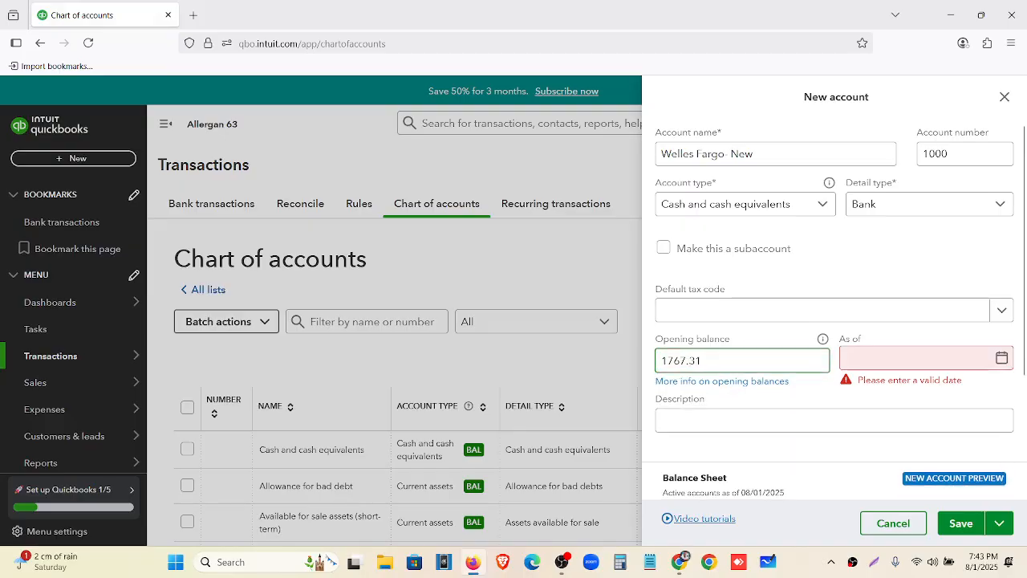
left_click(684, 573)
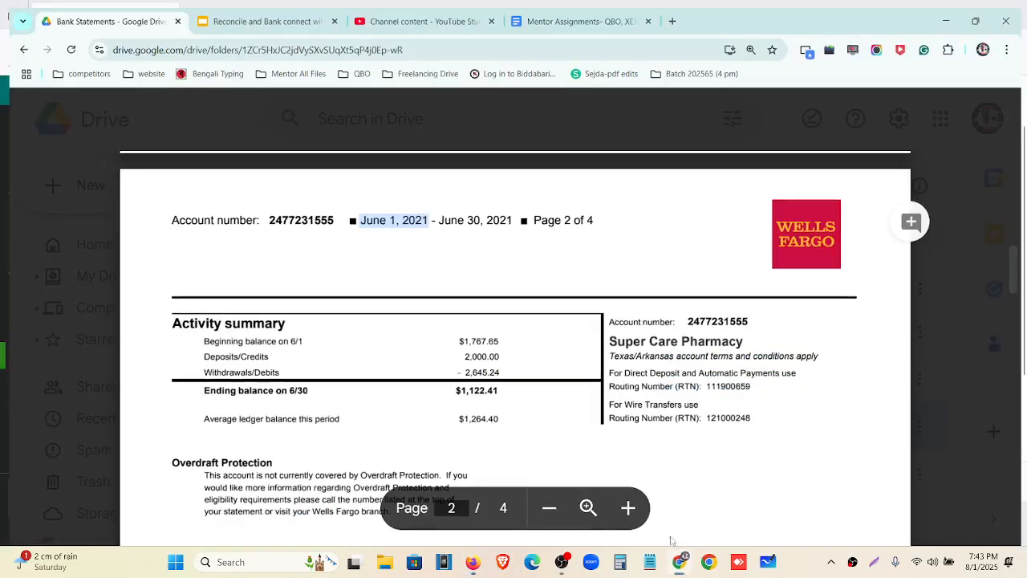
key("alt+Tab")
key("BackSpace")
key("BackSpace")
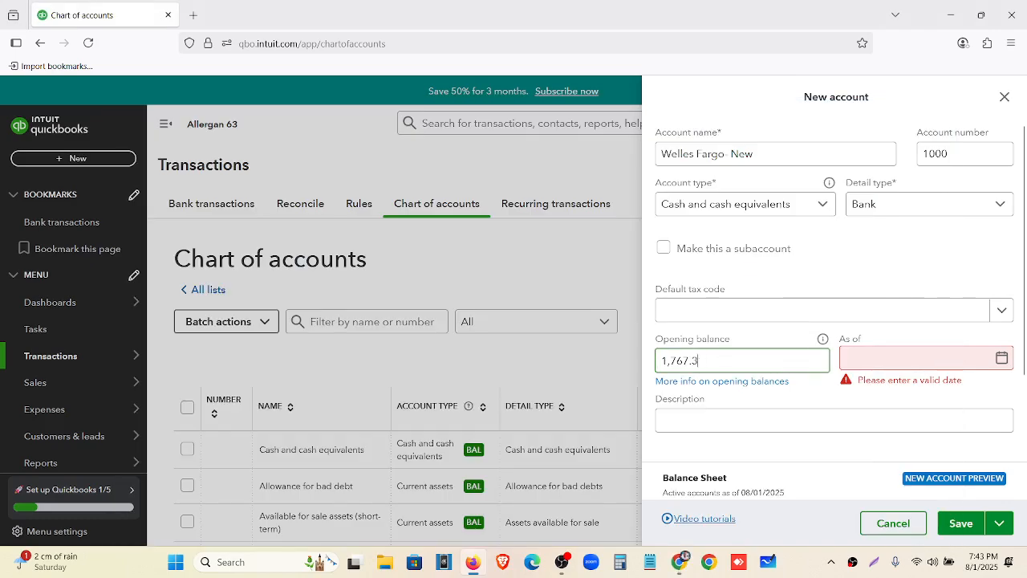
type("65")
left_click(685, 566)
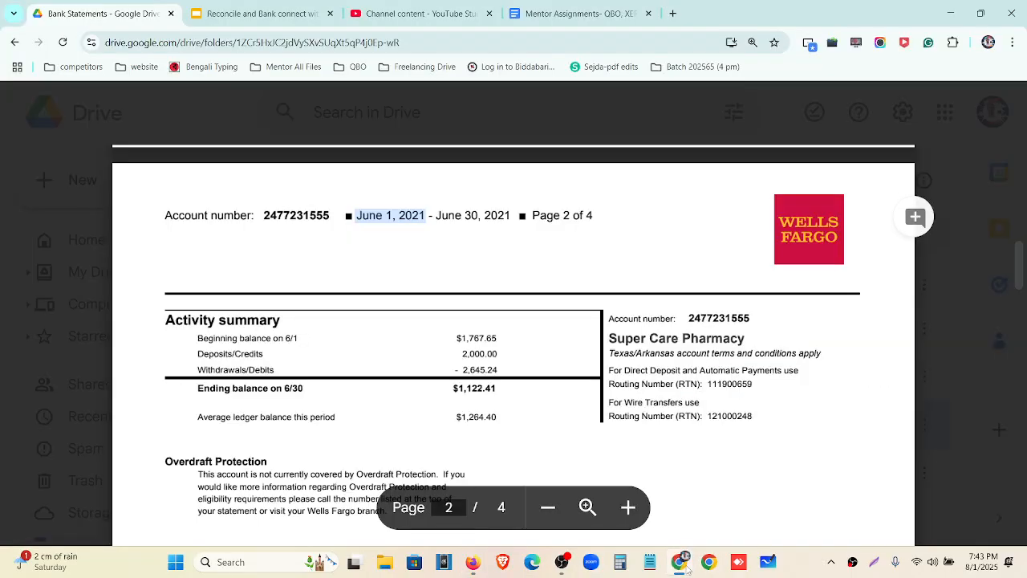
left_click(684, 567)
left_click(867, 282)
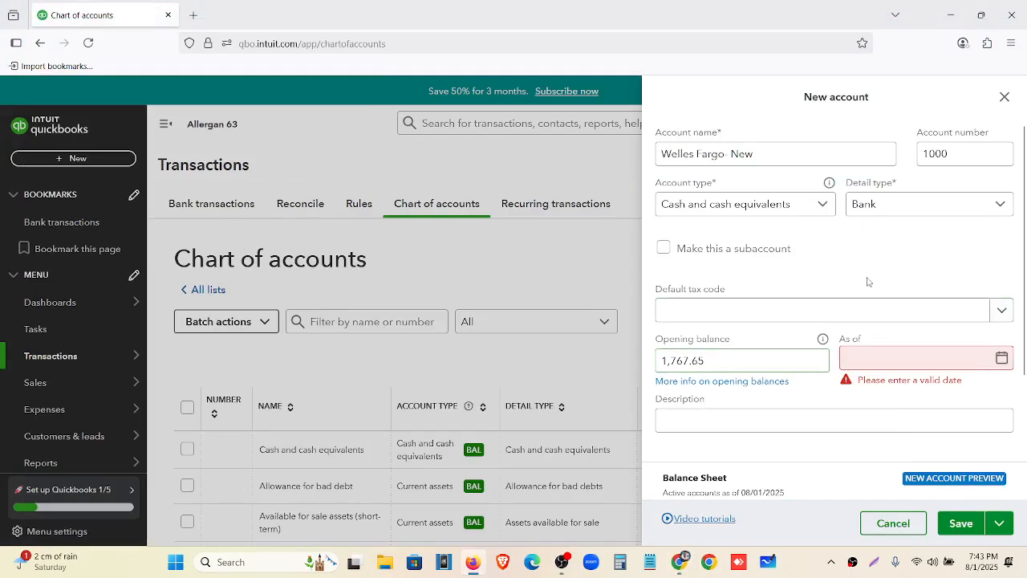
Set the As of date to 06/01/2021 and save the new bank account
left_click(1002, 358)
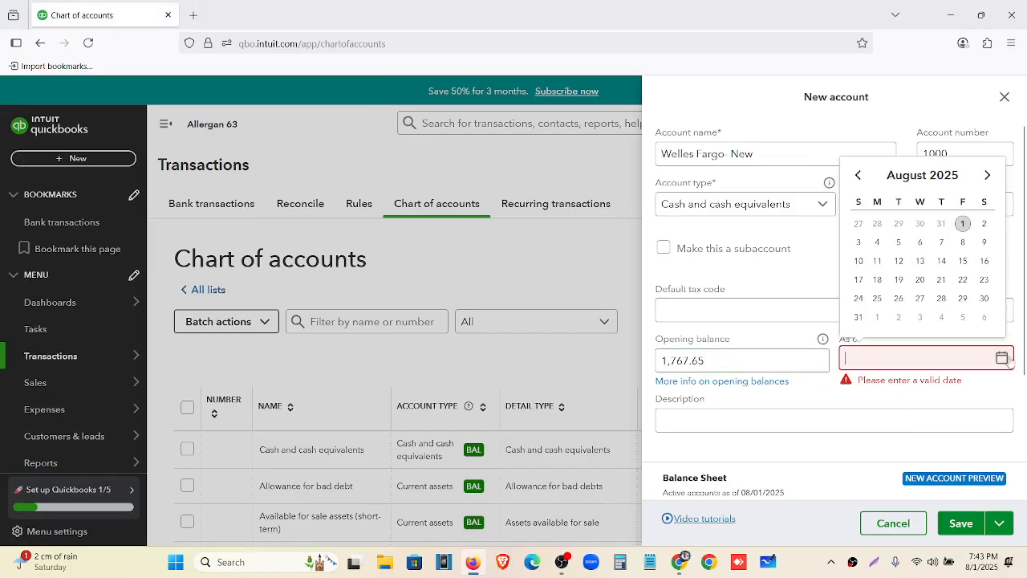
left_click(858, 175)
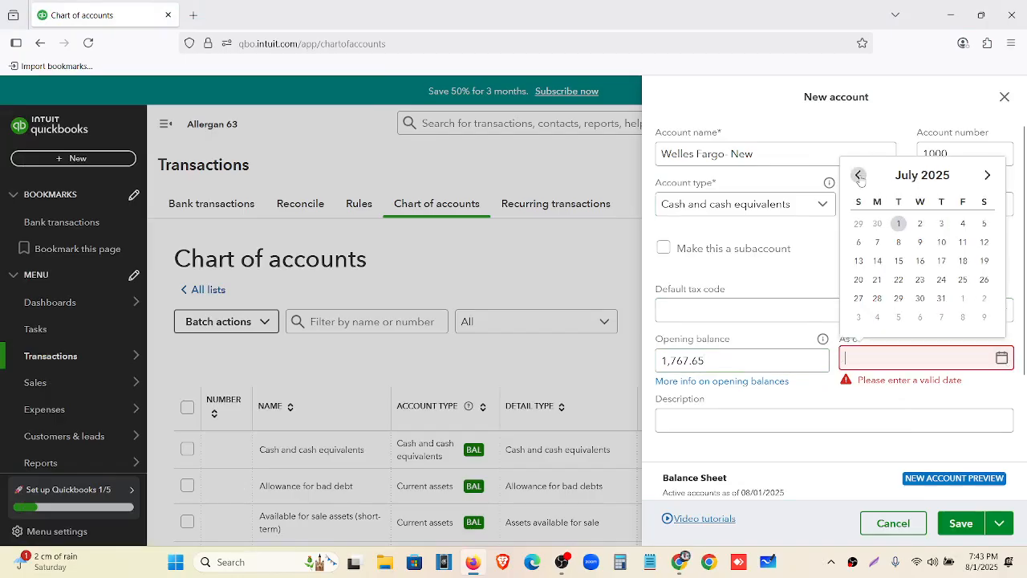
left_click(858, 175)
left_click(858, 242)
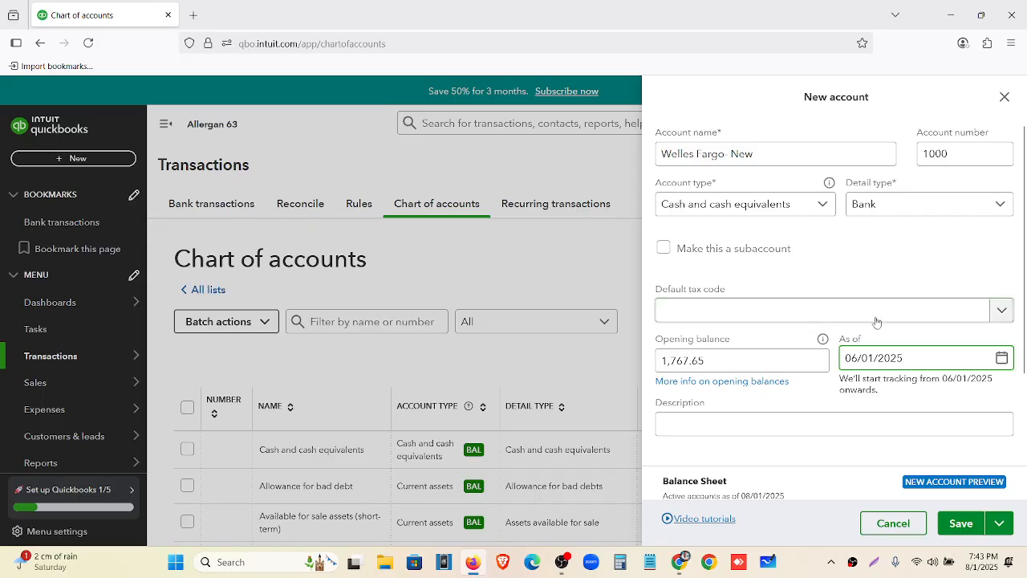
key("BackSpace")
type("1")
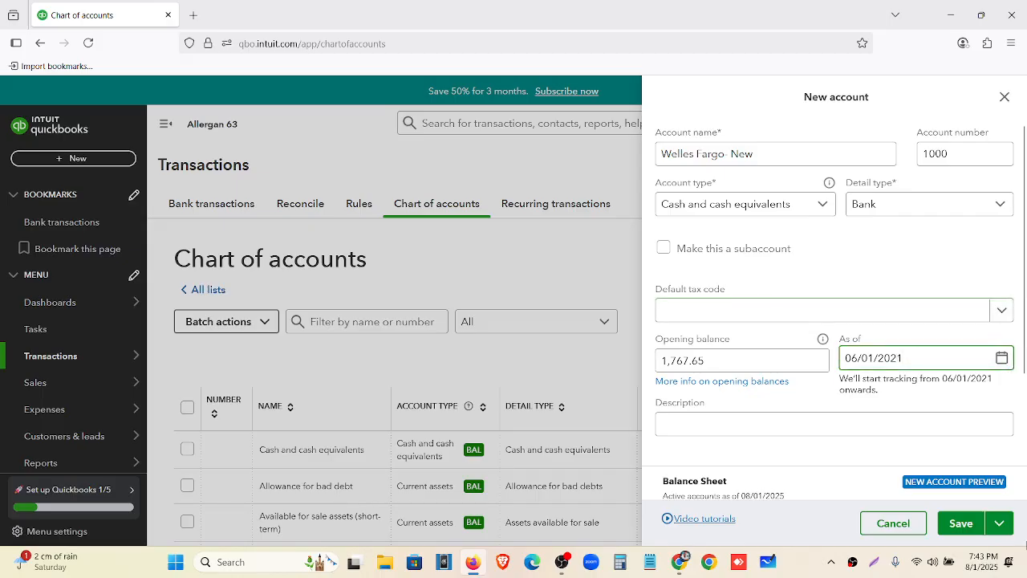
left_click(963, 522)
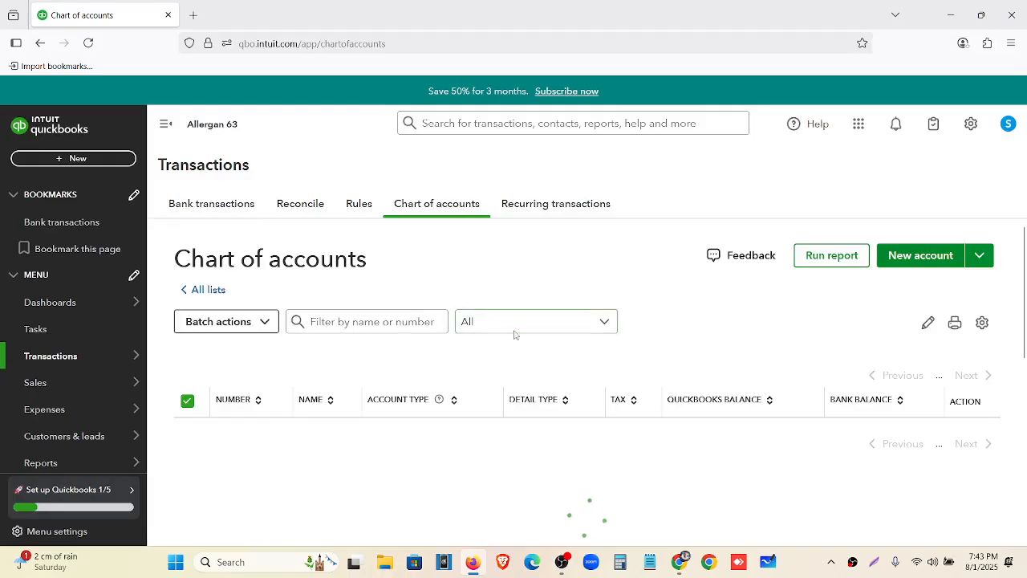
Check account 1000 Welles Fargo- New in the list, then return to the statement preview
scroll(426, 367, "down", 2)
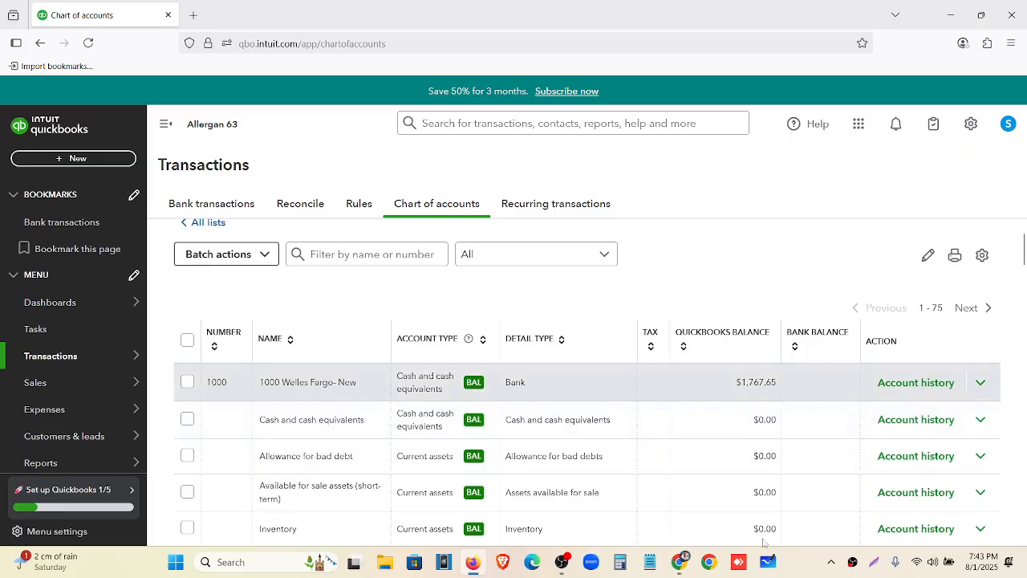
mouse_move(682, 563)
left_click(686, 498)
scroll(376, 302, "up", 15)
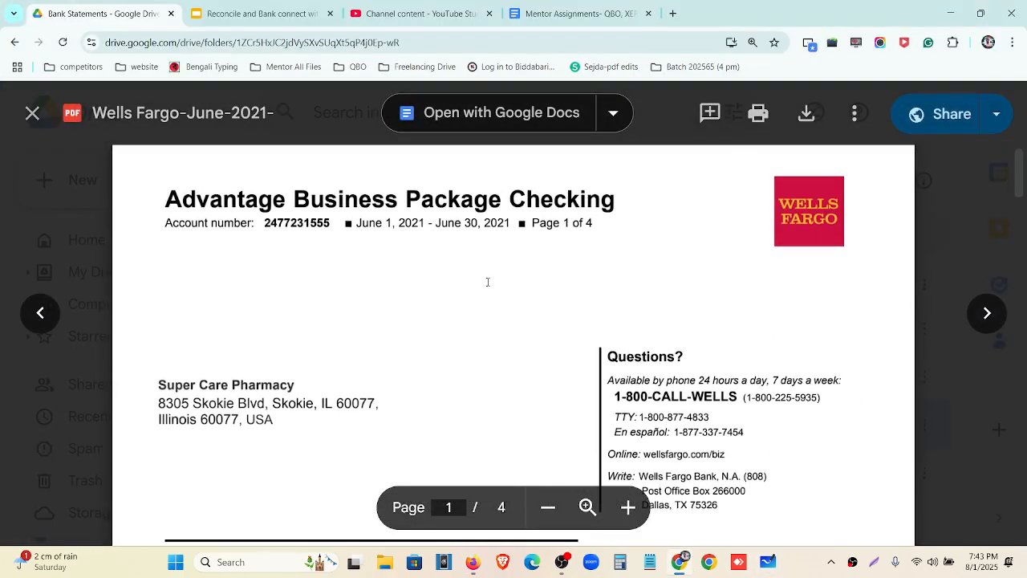
Zoom out, download Wells Fargo-June-2021-.pdf from Drive, and open a new browser tab
key("ctrl+minus")
key("ctrl+minus")
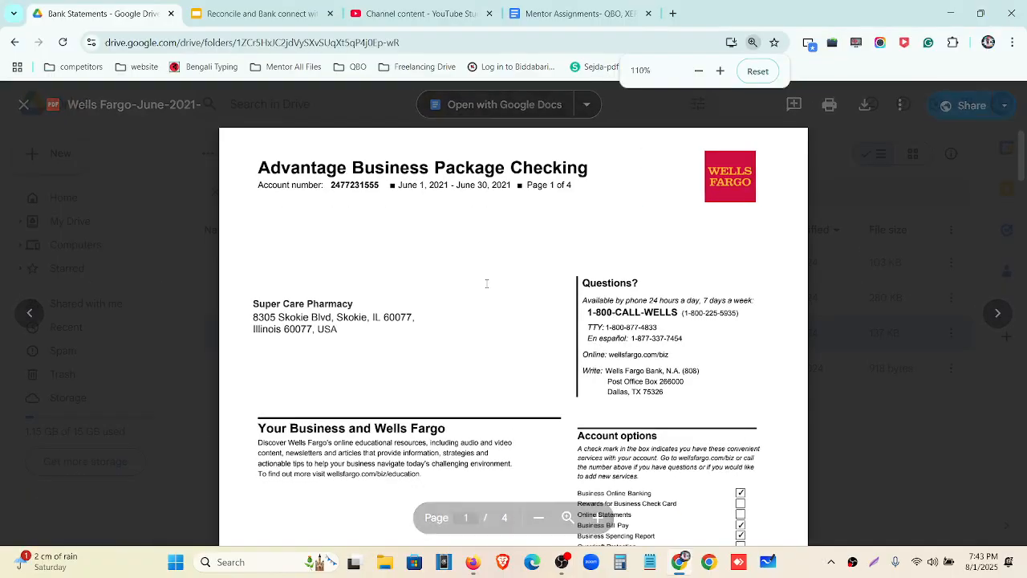
left_click(864, 110)
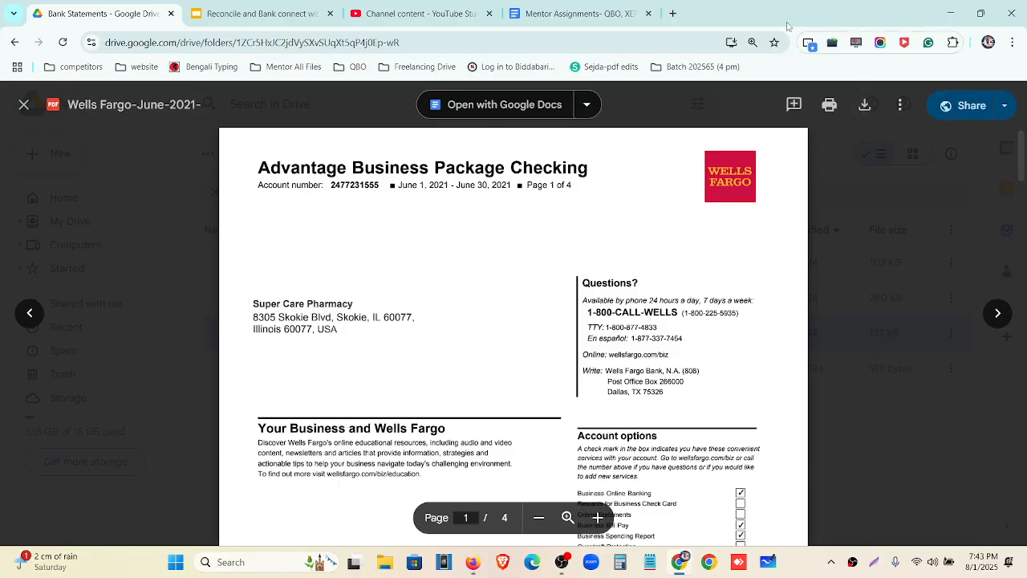
left_click(674, 15)
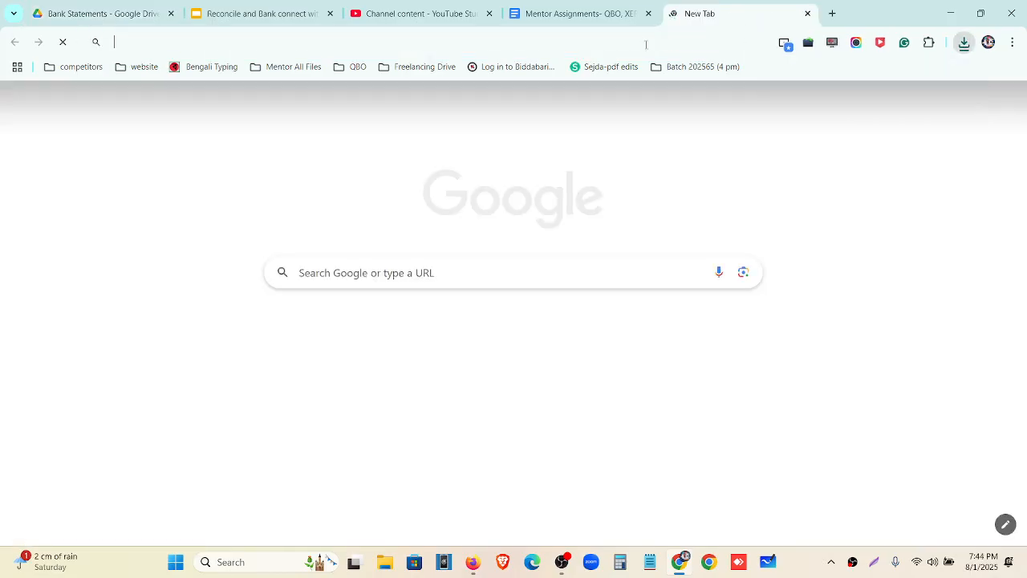
Search Google for 'pdf to csv converter' and open Zamzar's PDF to CSV page
left_click(646, 45)
type("pdf")
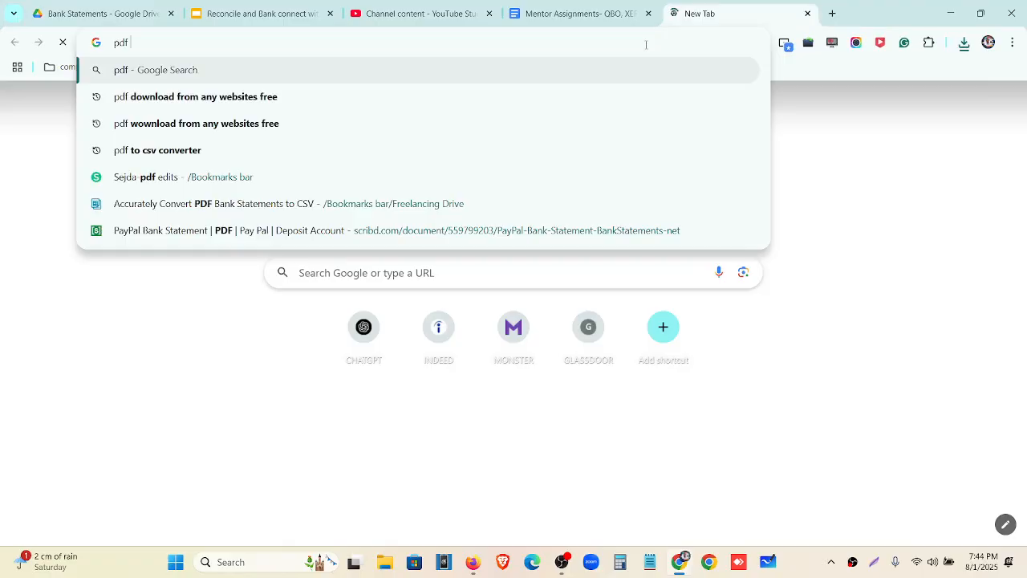
type(" to ")
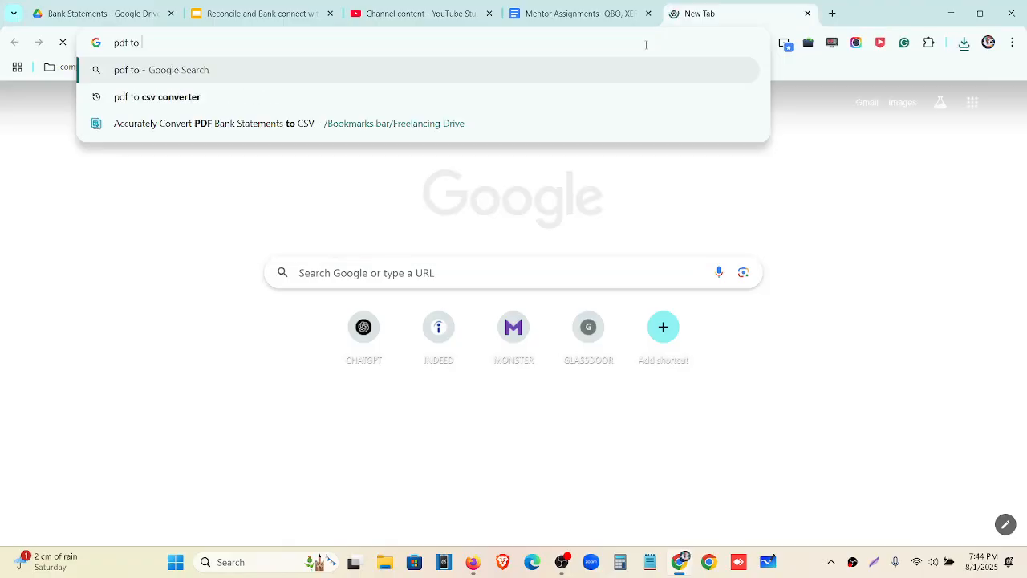
type("csv converter")
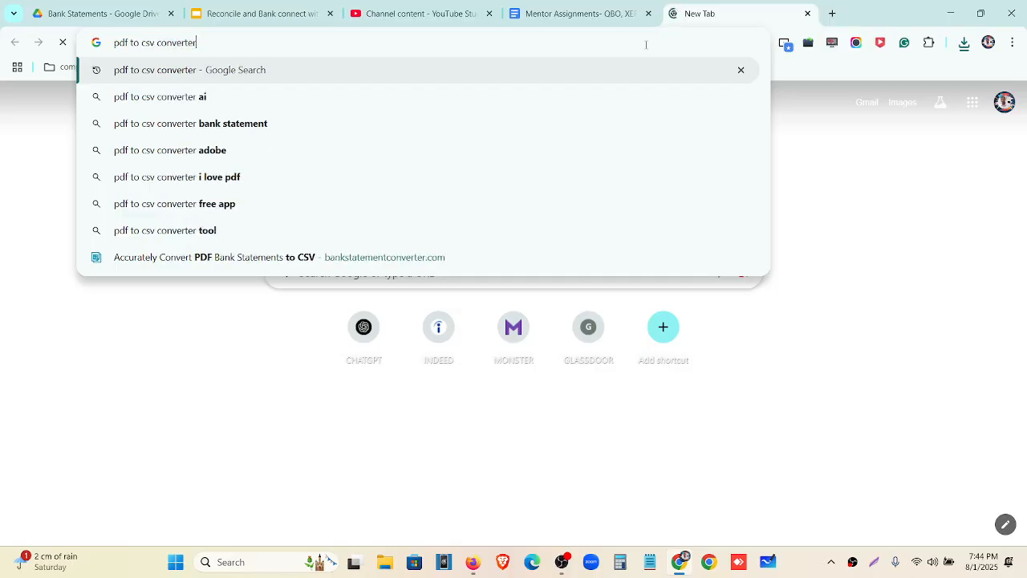
key("Return")
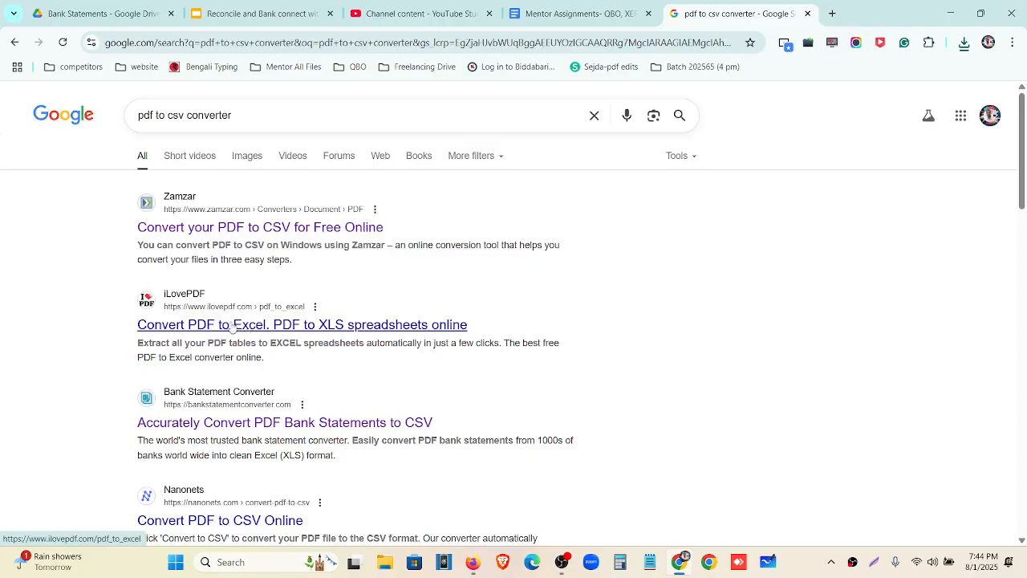
left_click(226, 233)
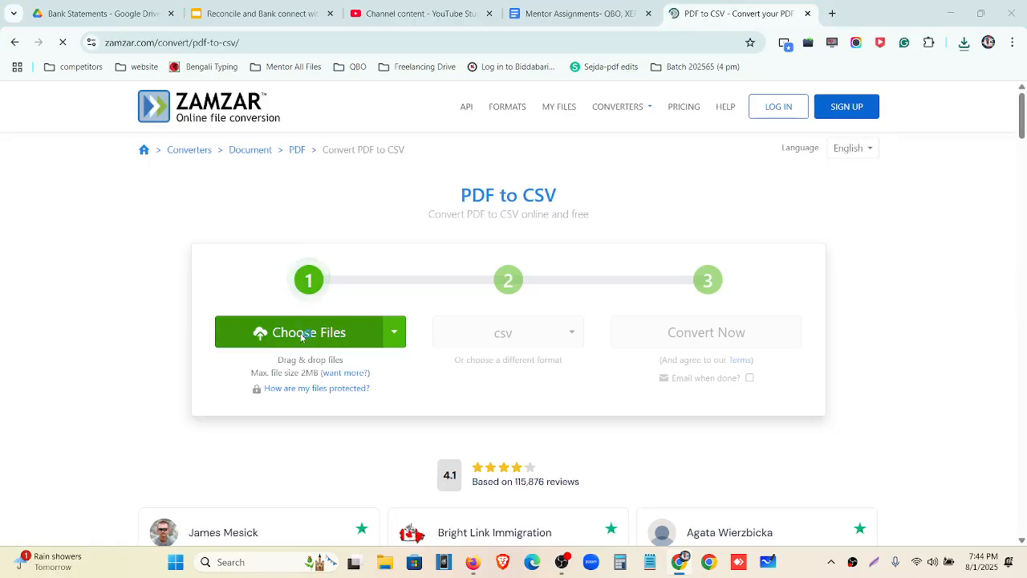
Upload the Wells Fargo-June-2021 PDF from Downloads, convert it to CSV, and download the result
left_click(303, 336)
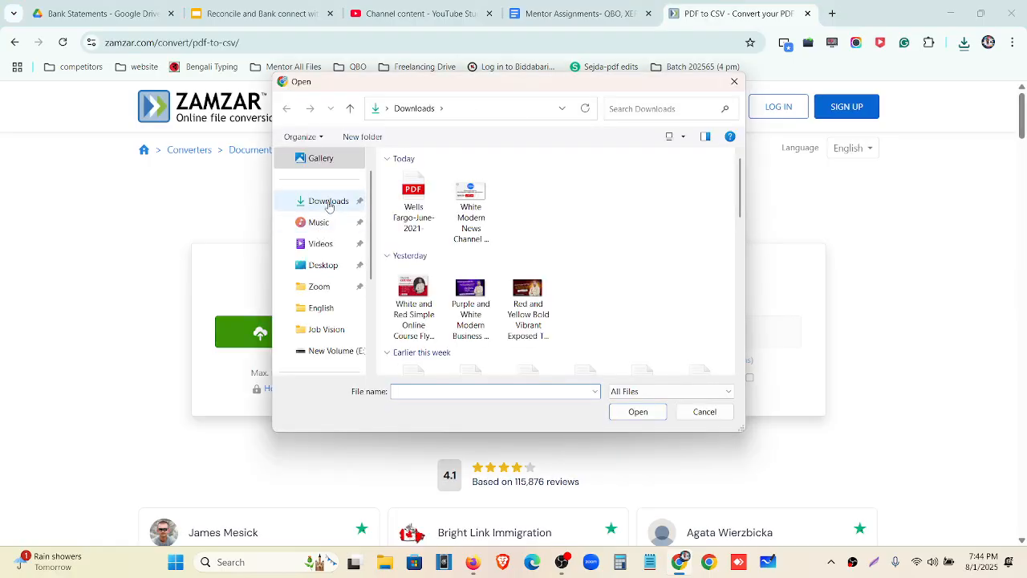
left_click(328, 201)
left_click(631, 414)
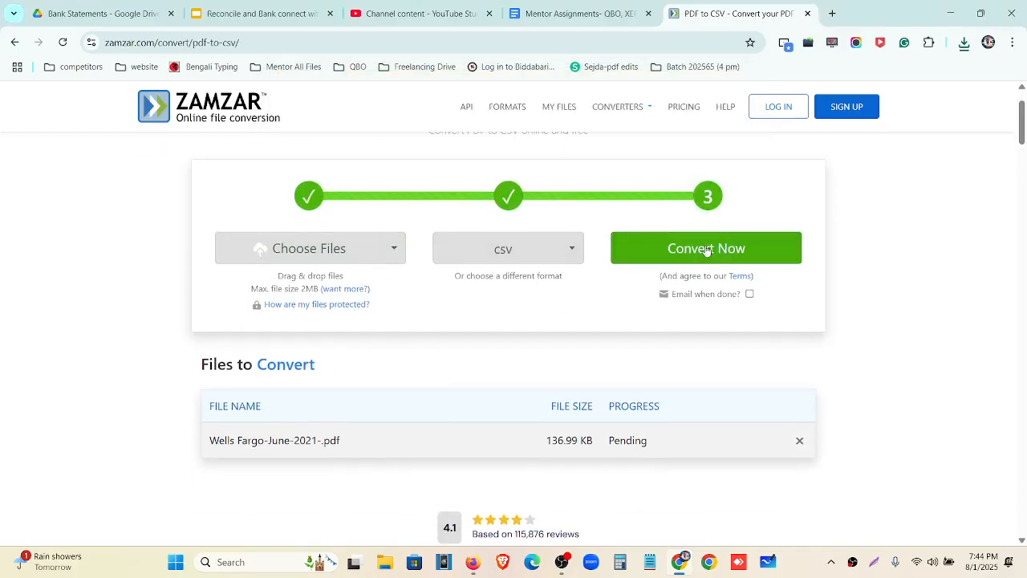
left_click(707, 250)
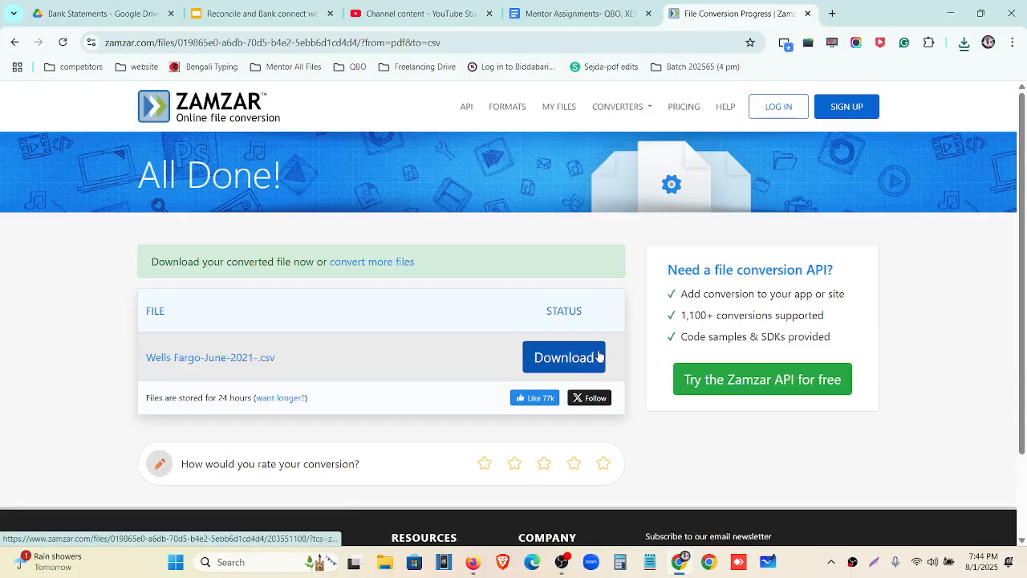
left_click(585, 358)
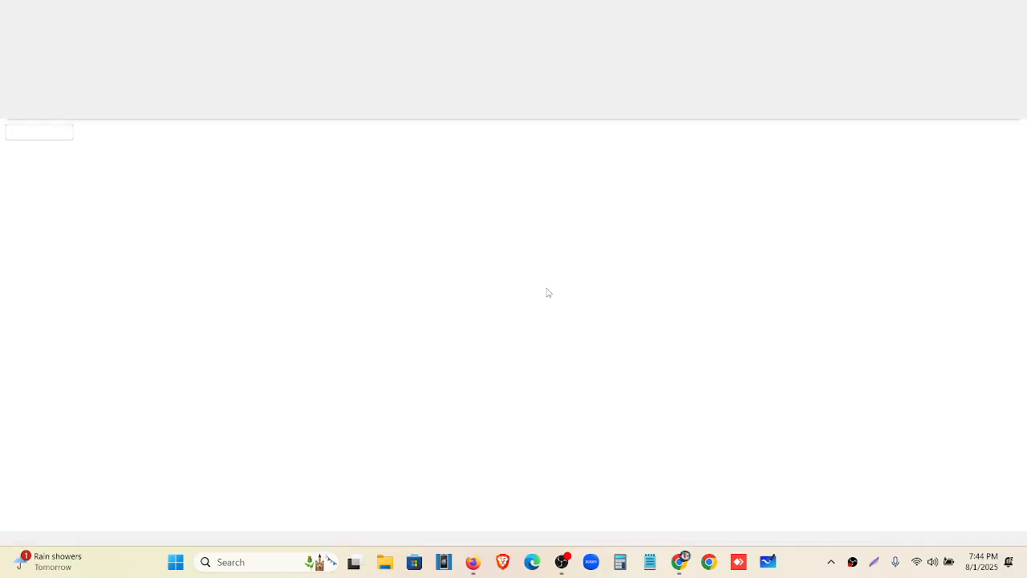
Scroll through the converted statement sheet in Excel, then minimize Excel and the Zamzar window
scroll(53, 203, "down", 3)
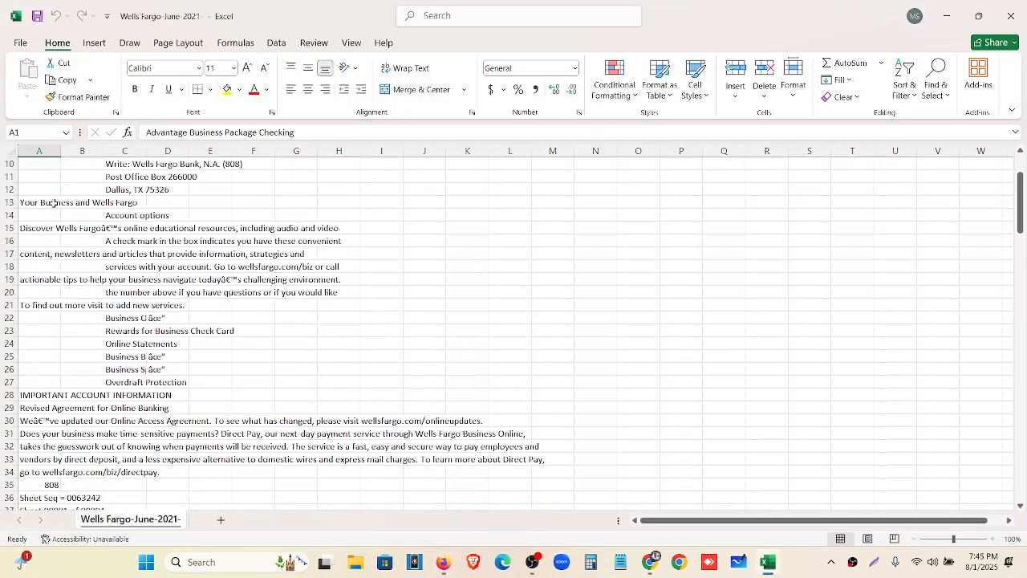
scroll(108, 261, "down", 16)
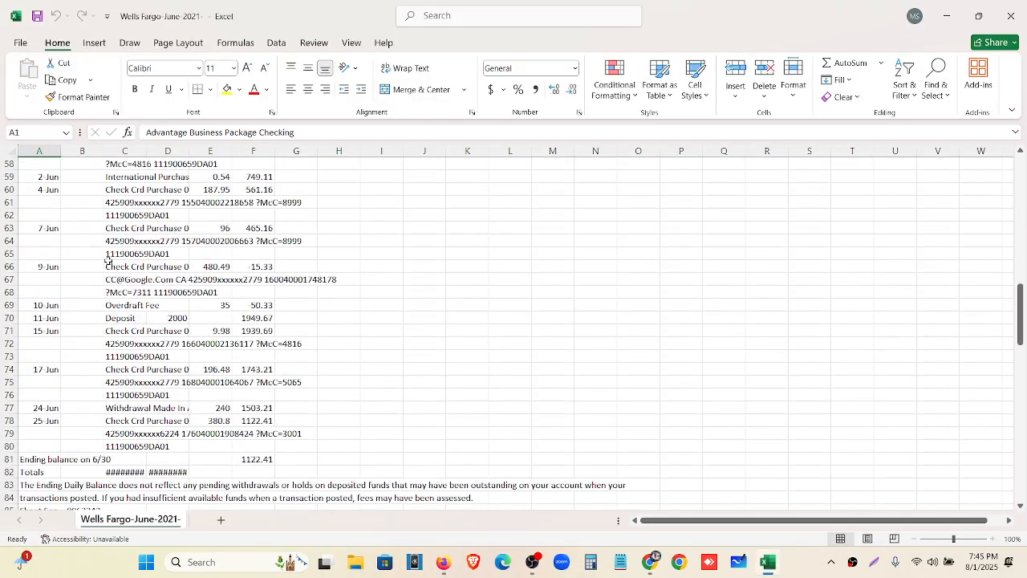
scroll(108, 260, "down", 20)
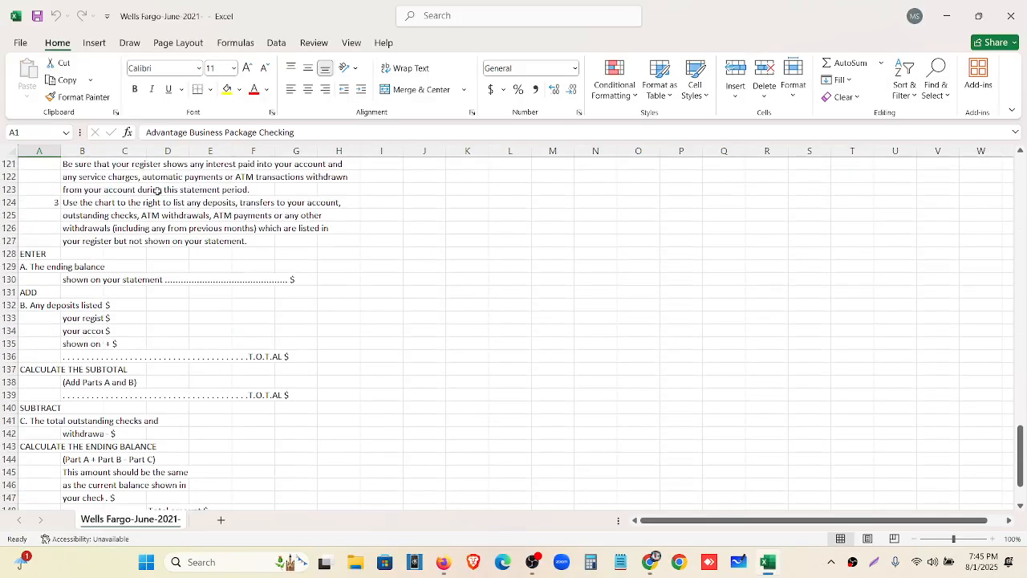
scroll(131, 214, "down", 6)
scroll(149, 328, "up", 8)
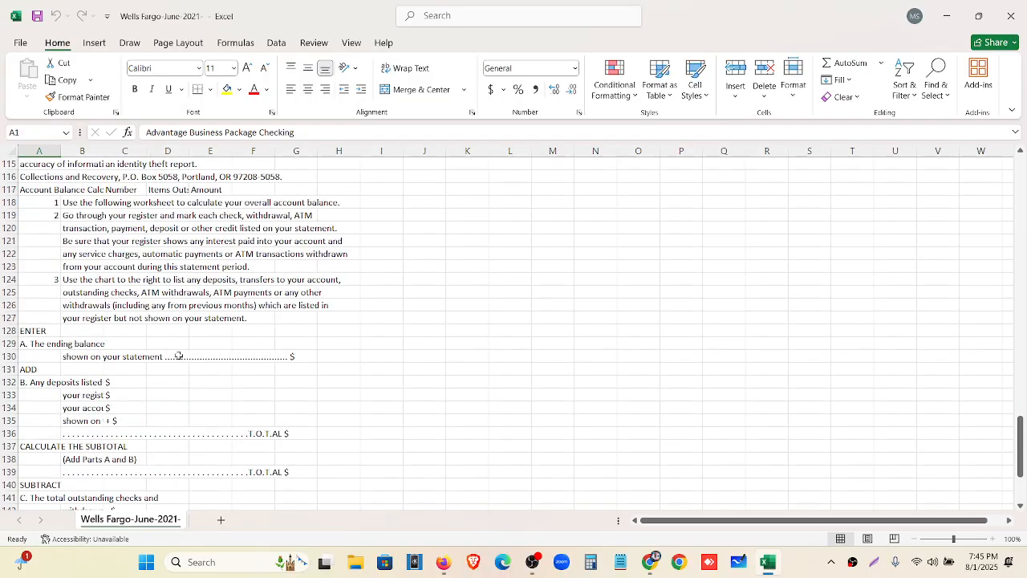
scroll(179, 356, "up", 20)
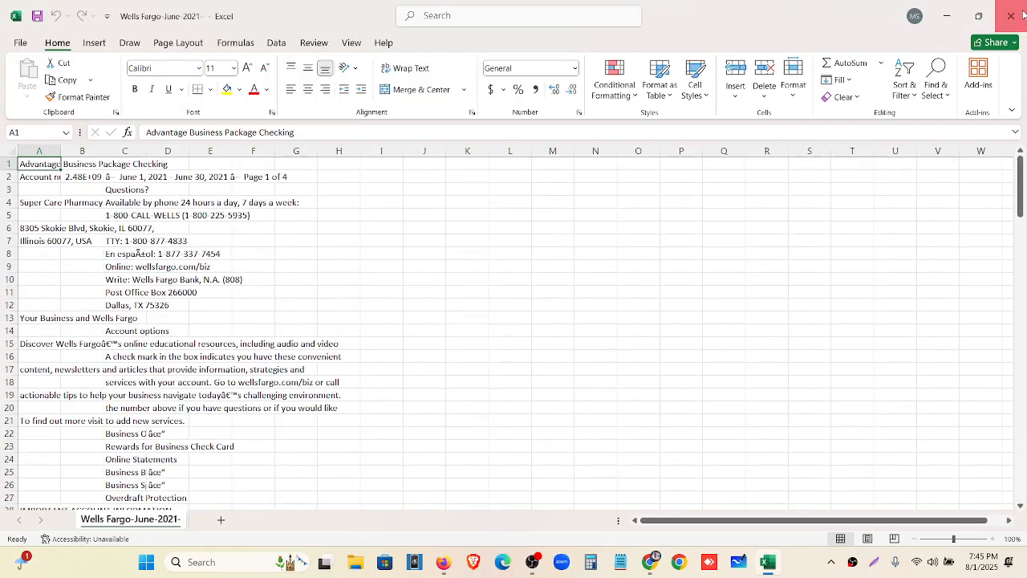
left_click(945, 16)
left_click(939, 16)
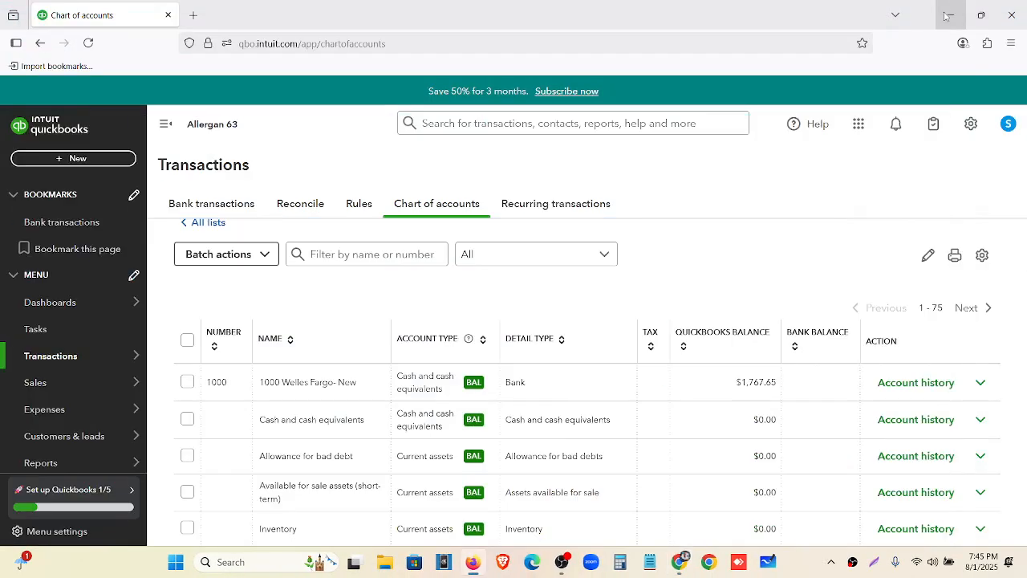
Create a new Excel worksheet on the desktop named 'wellws fargo june' and open it
left_click(941, 15)
left_click(947, 8)
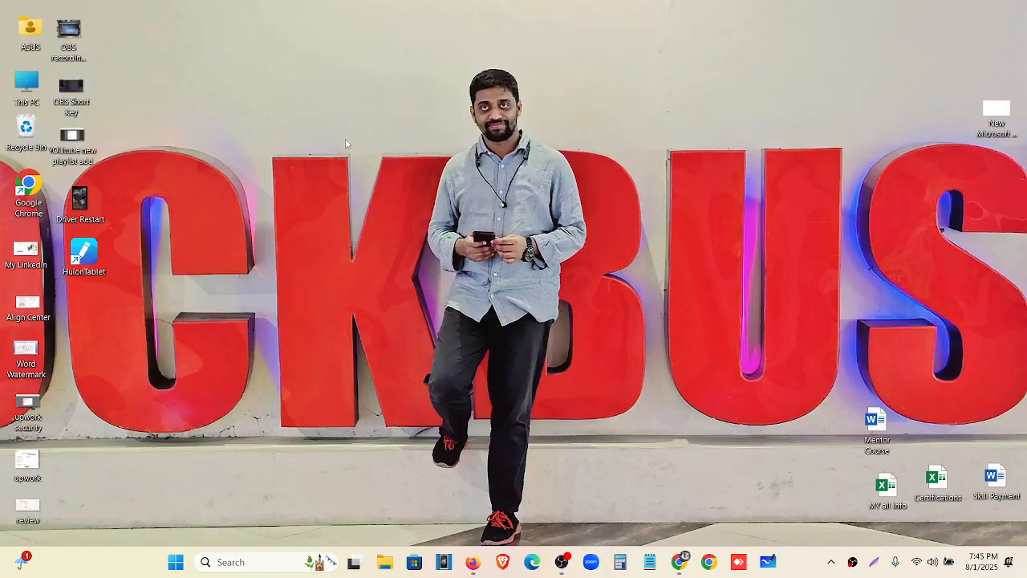
right_click(345, 144)
mouse_move(394, 249)
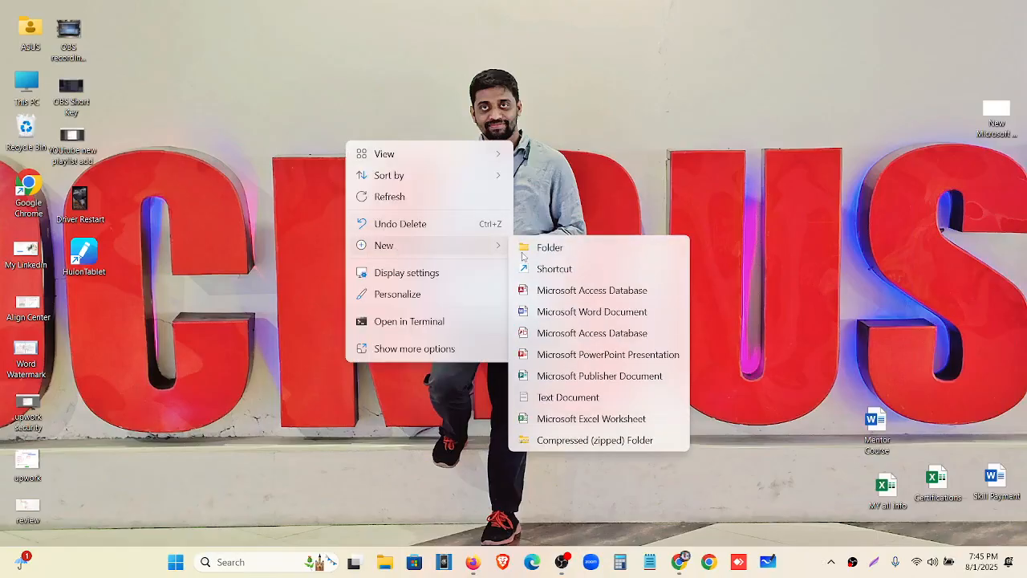
left_click(592, 418)
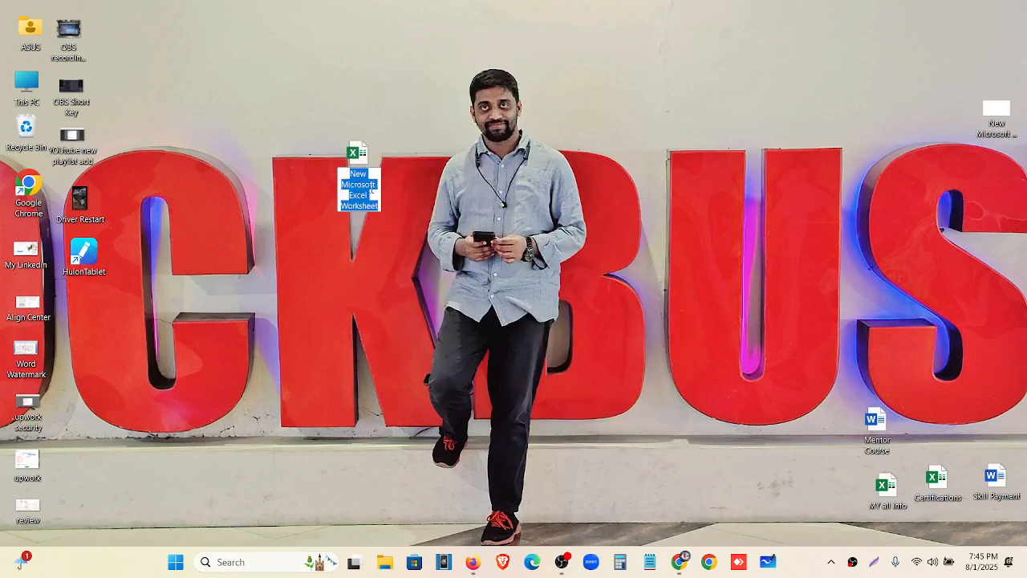
type("wellw")
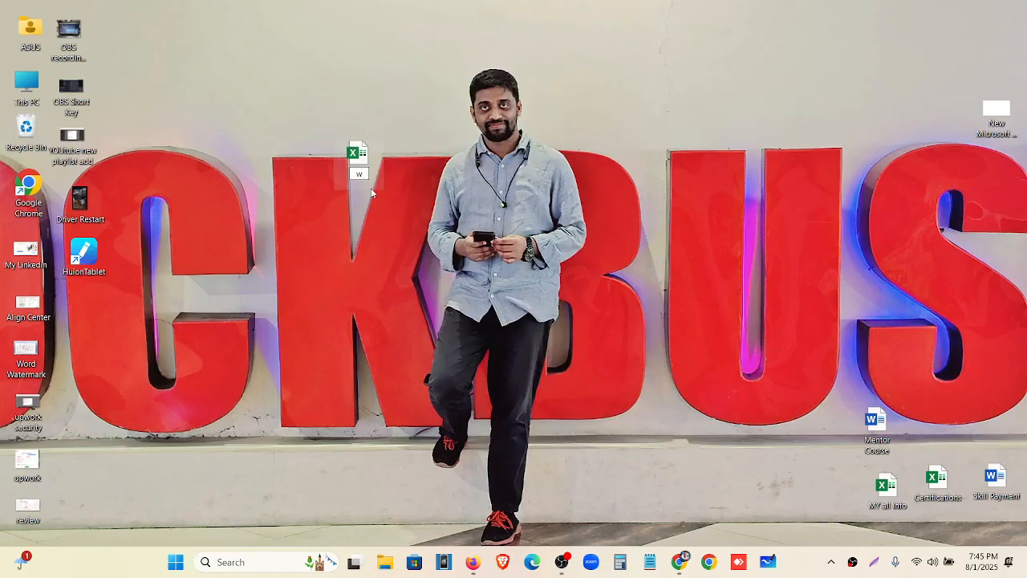
type("s fargo")
type(" june")
left_click(372, 191)
double_click(361, 164)
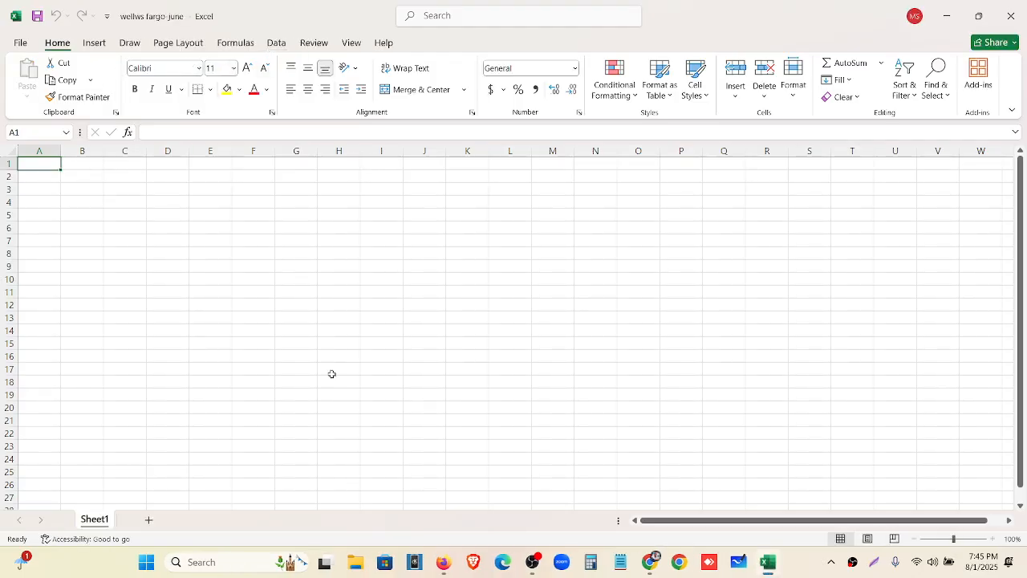
Open Wells Fargo-June-2021-.pdf from the Downloads folder in Brave via Open with
mouse_move(441, 571)
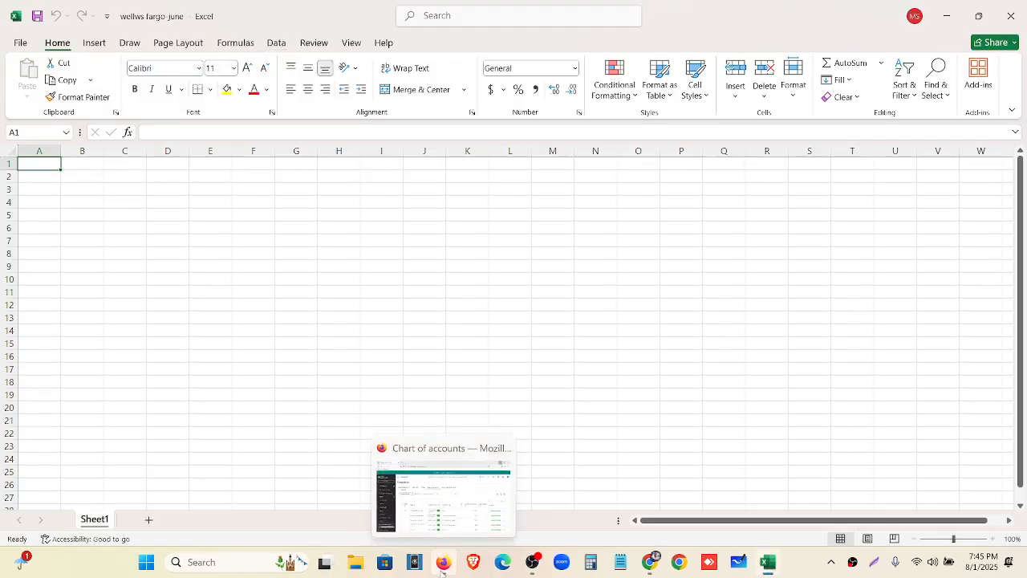
left_click(358, 566)
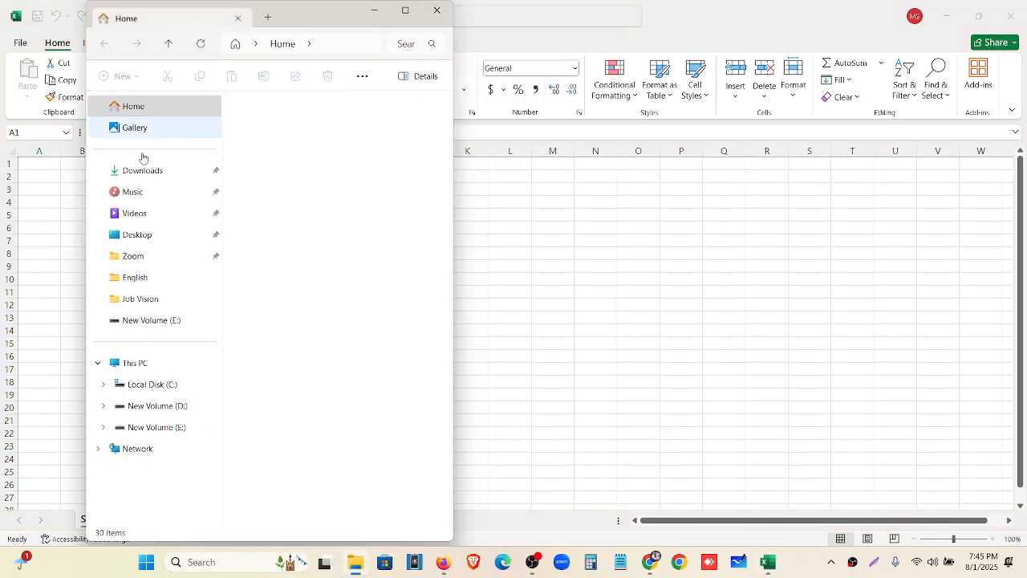
left_click(153, 175)
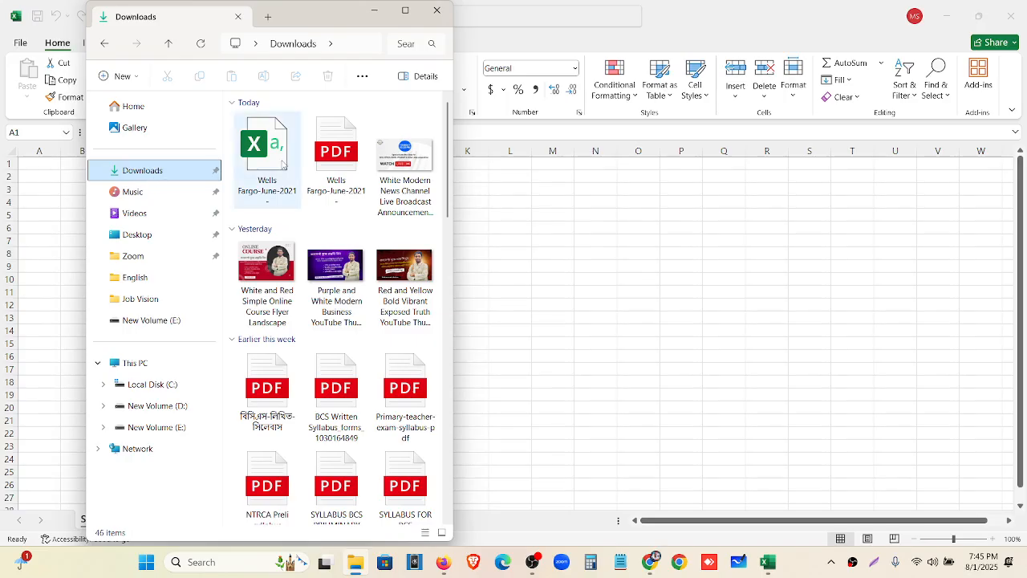
right_click(341, 171)
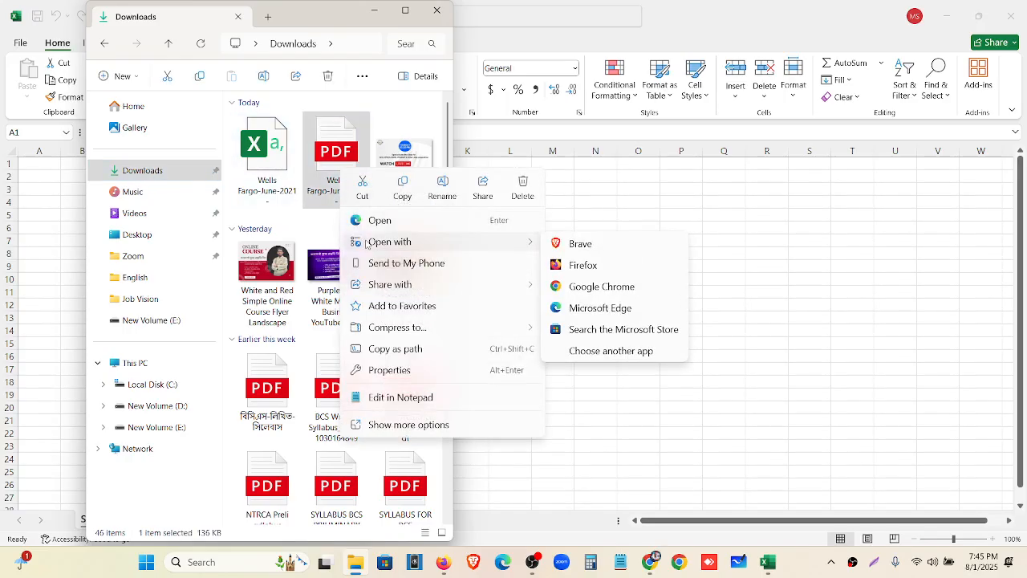
mouse_move(370, 250)
left_click(566, 246)
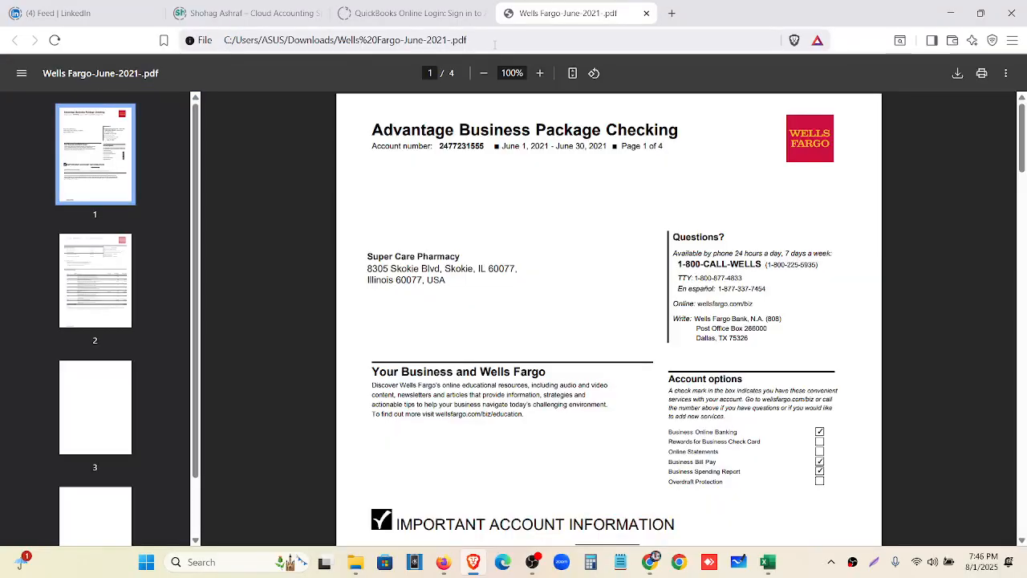
Copy the PDF's full file:/// address from Brave's address bar, then return to Excel
left_click(522, 41)
triple_click(524, 41)
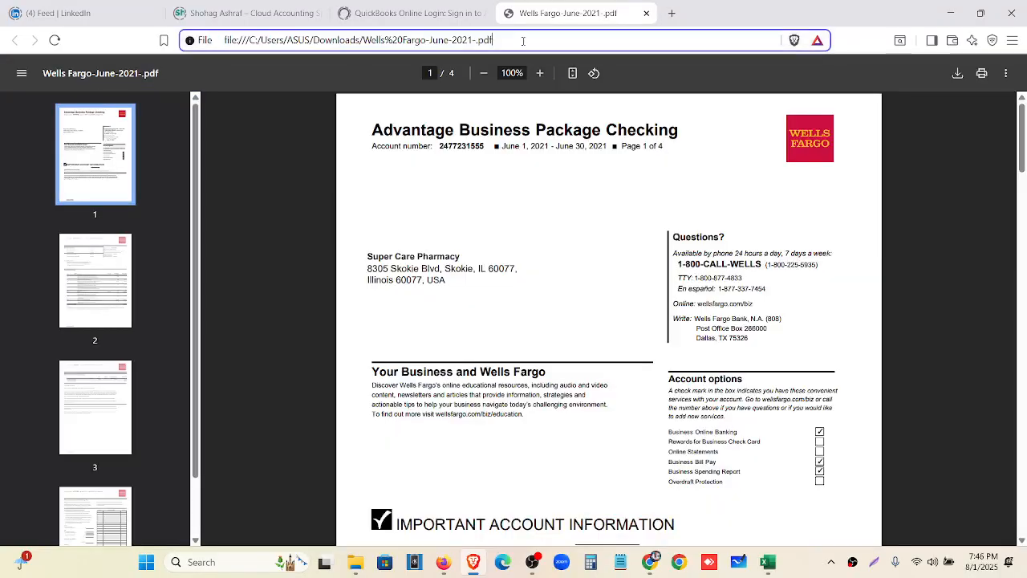
triple_click(526, 41)
key("ctrl+c")
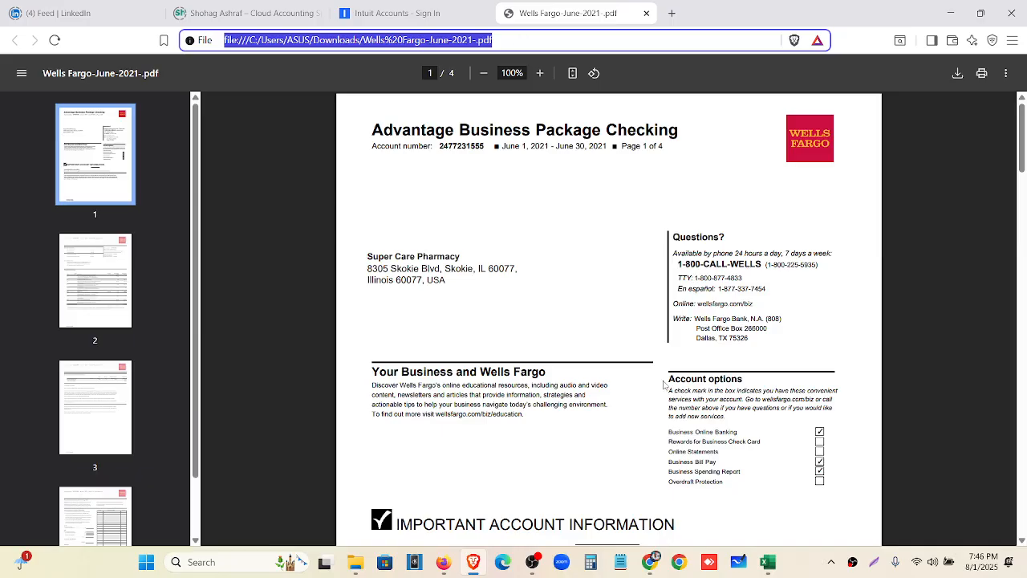
left_click(768, 561)
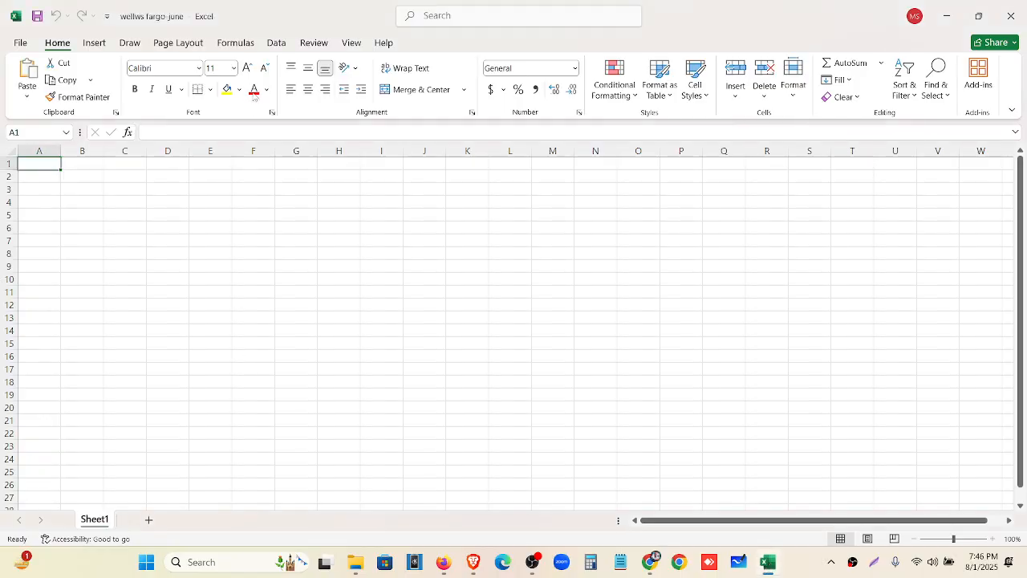
Import the Wells Fargo PDF through Data > From Web using the pasted file:/// address
left_click(276, 42)
left_click(92, 87)
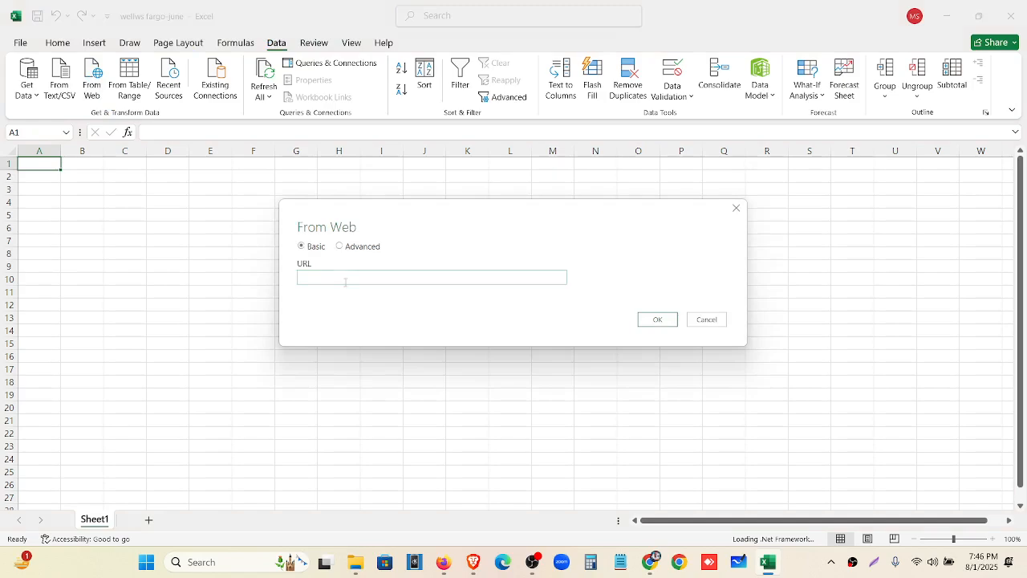
key("ctrl+v")
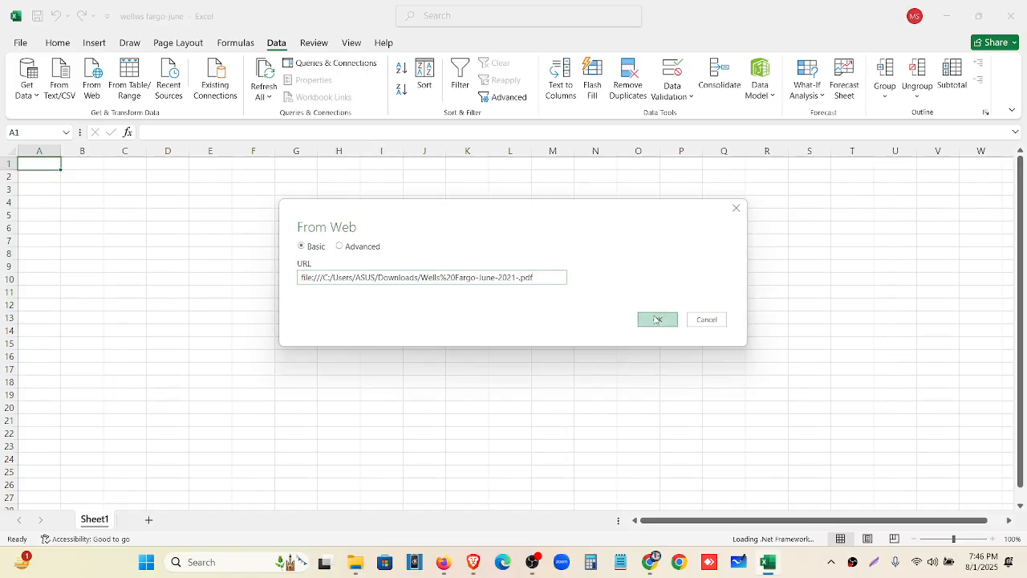
left_click(655, 319)
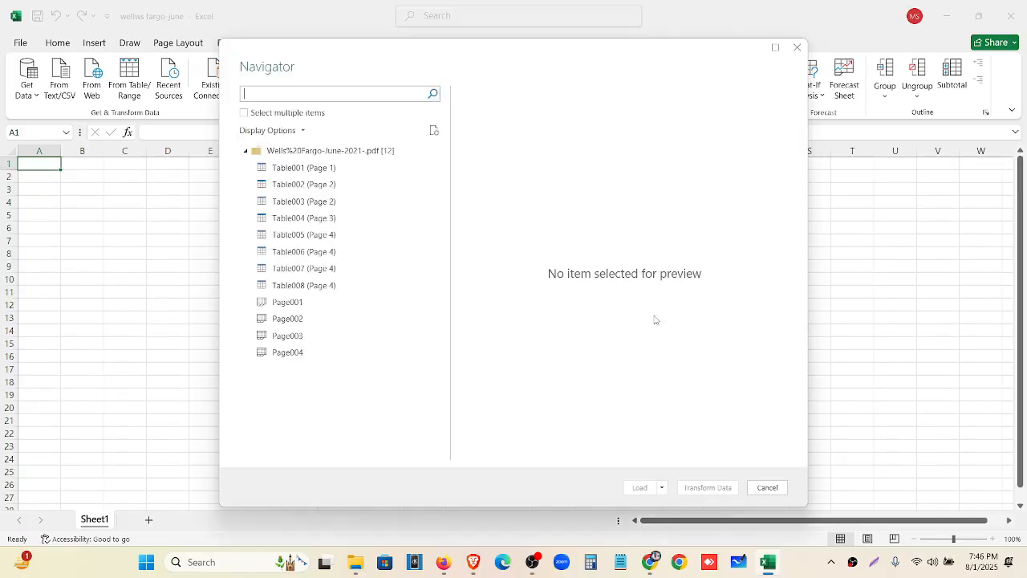
Enable Select multiple items and preview Table001 (Page 1) and Table002 (Page 2) in Navigator
left_click(297, 113)
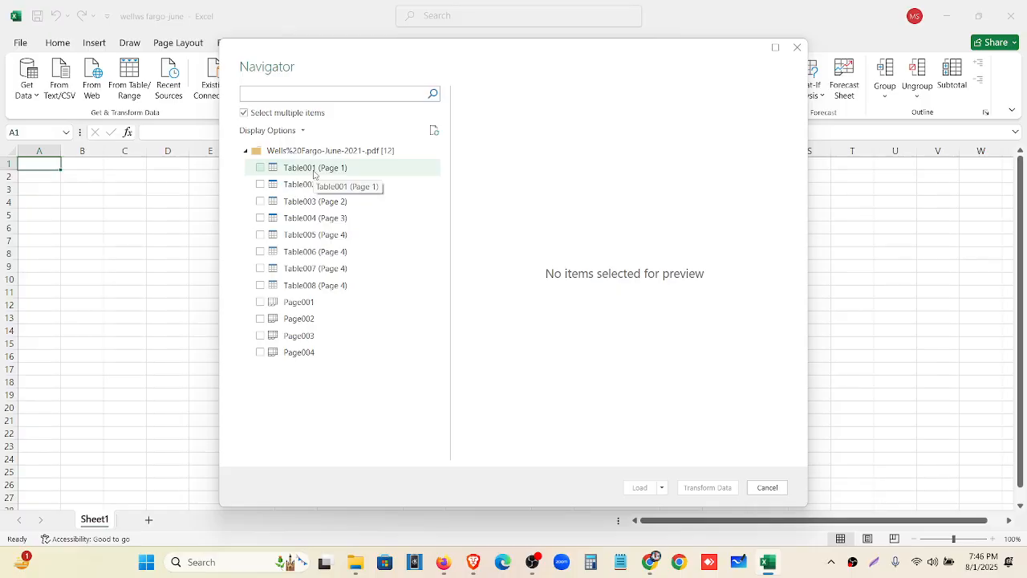
left_click(314, 170)
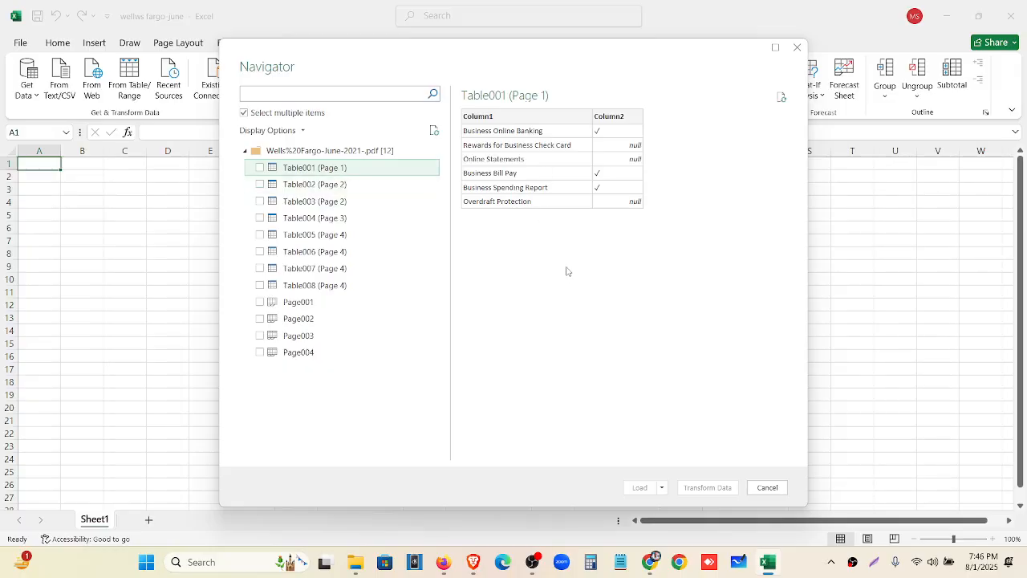
left_click(304, 190)
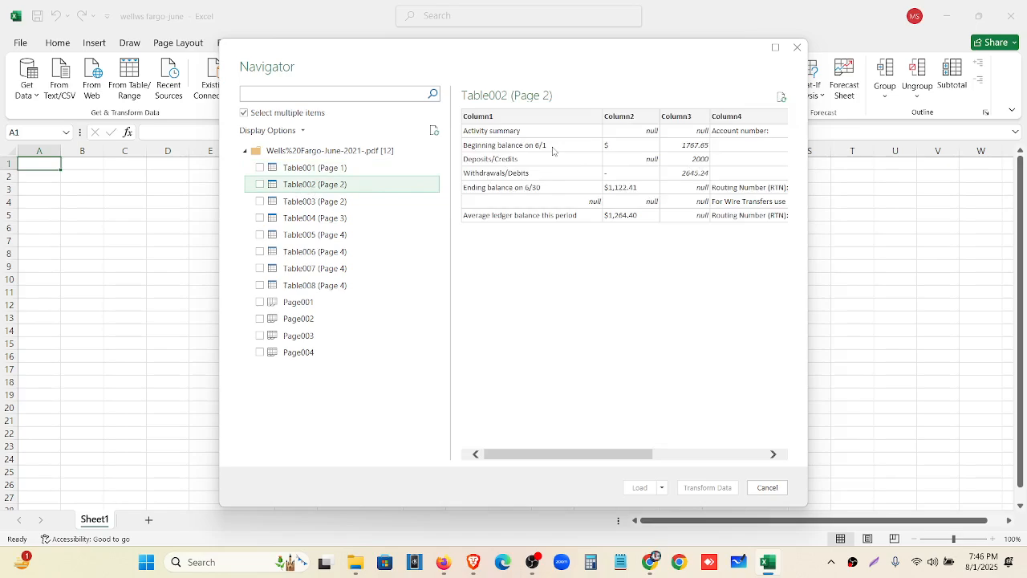
left_click(658, 567)
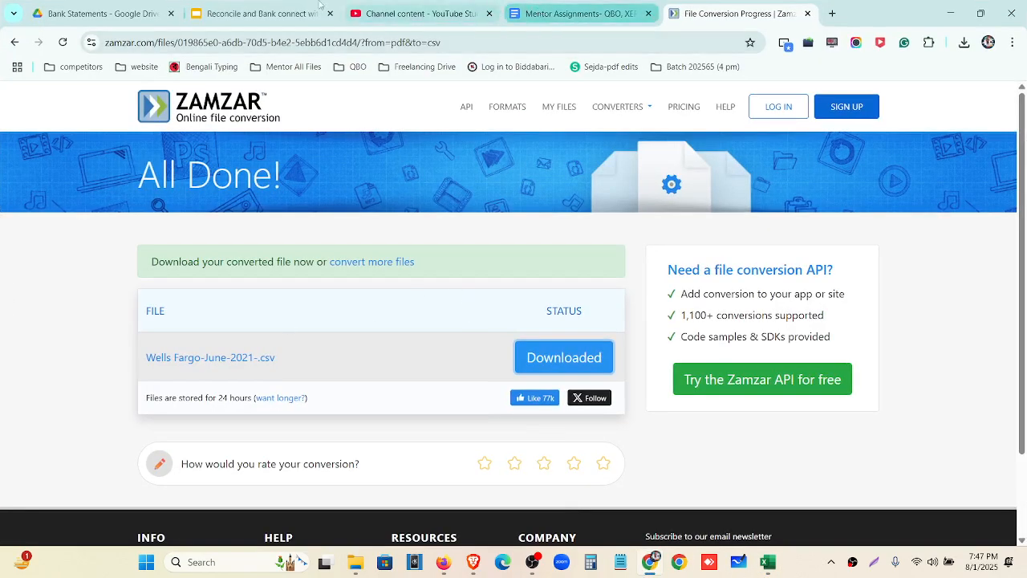
Review the page 2 transaction history in the Bank Statements tab's PDF, then return to Excel
left_click(272, 10)
left_click(137, 14)
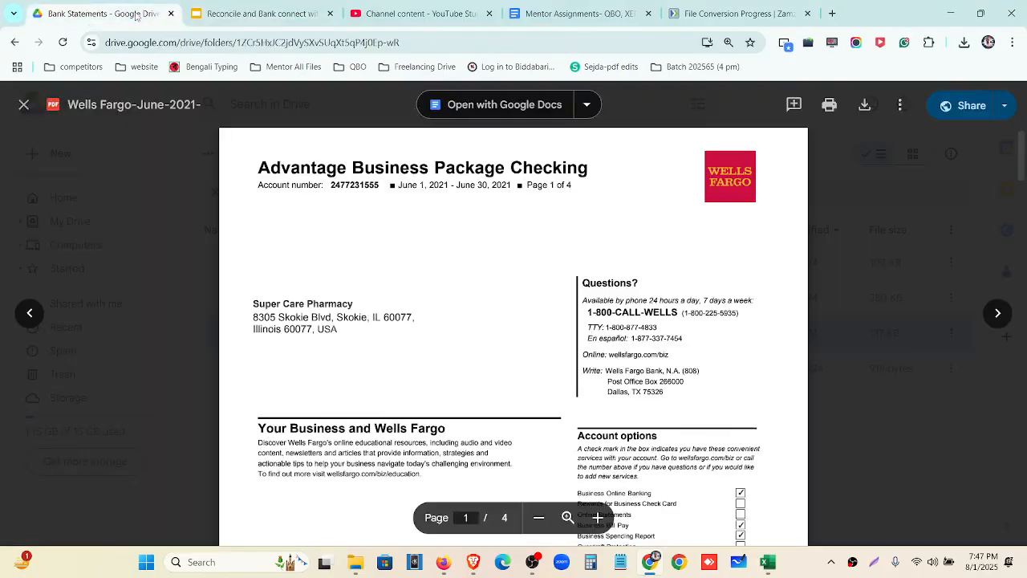
scroll(505, 361, "down", 15)
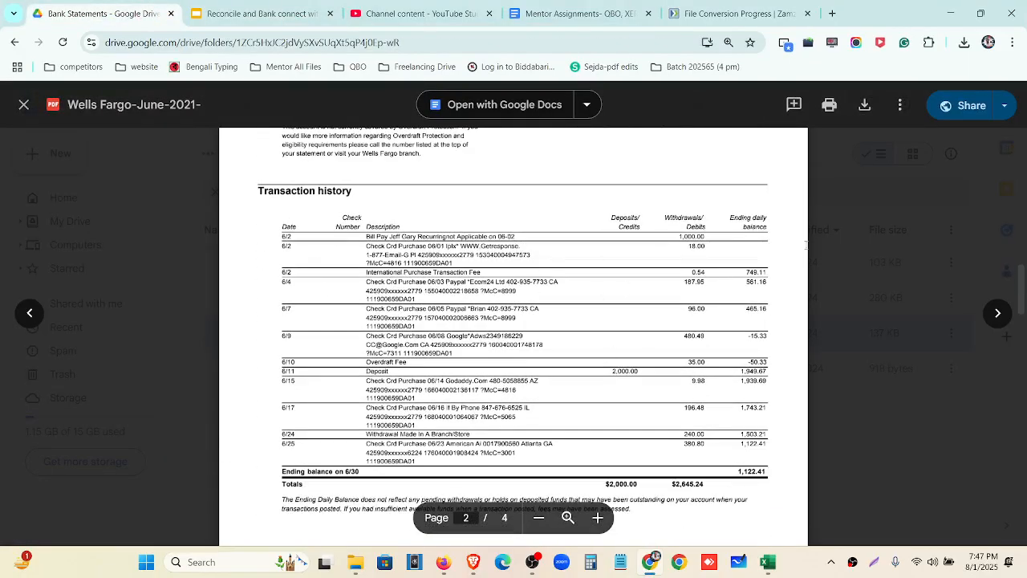
scroll(441, 280, "up", 5)
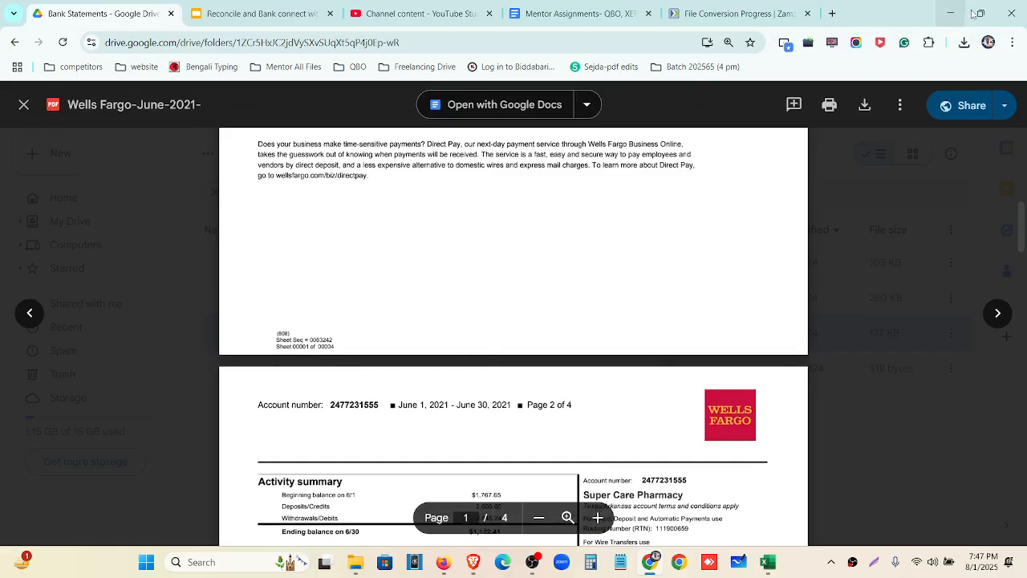
left_click(776, 573)
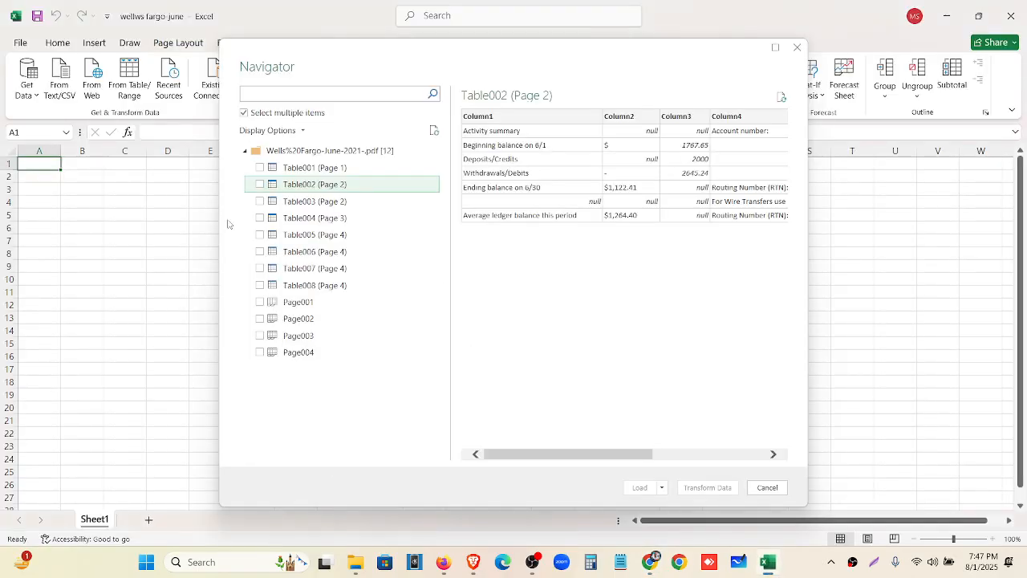
Tick Table003 (Page 2) and preview Tables 004 through 008 in Navigator
left_click(313, 205)
scroll(557, 168, "down", 2)
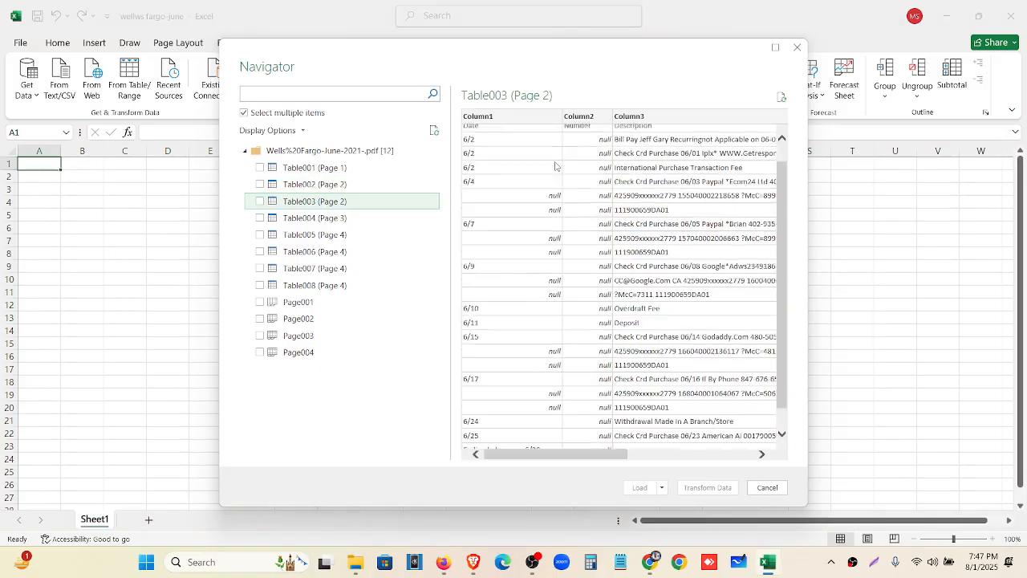
scroll(557, 168, "up", 2)
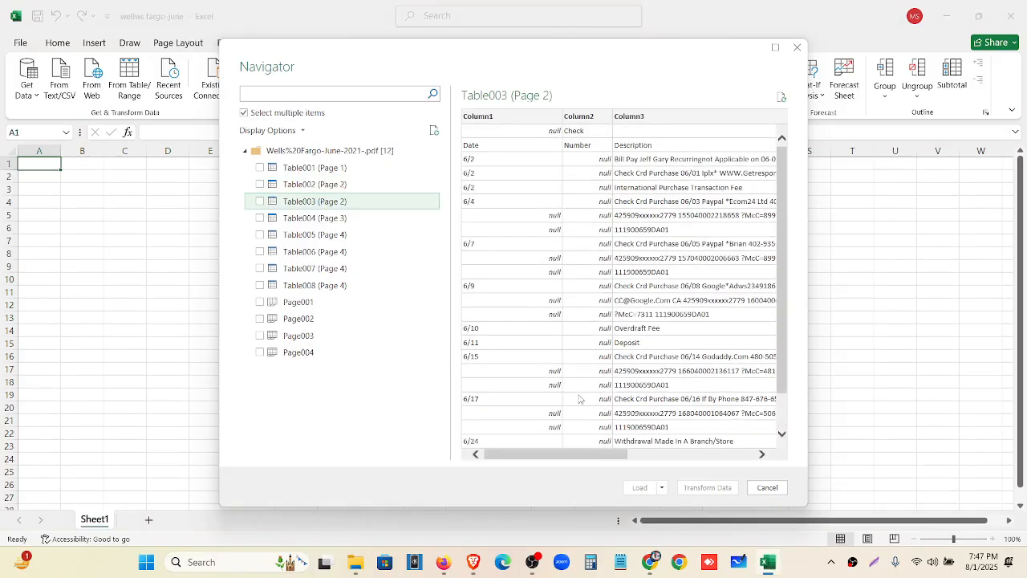
left_click(259, 201)
left_click(311, 220)
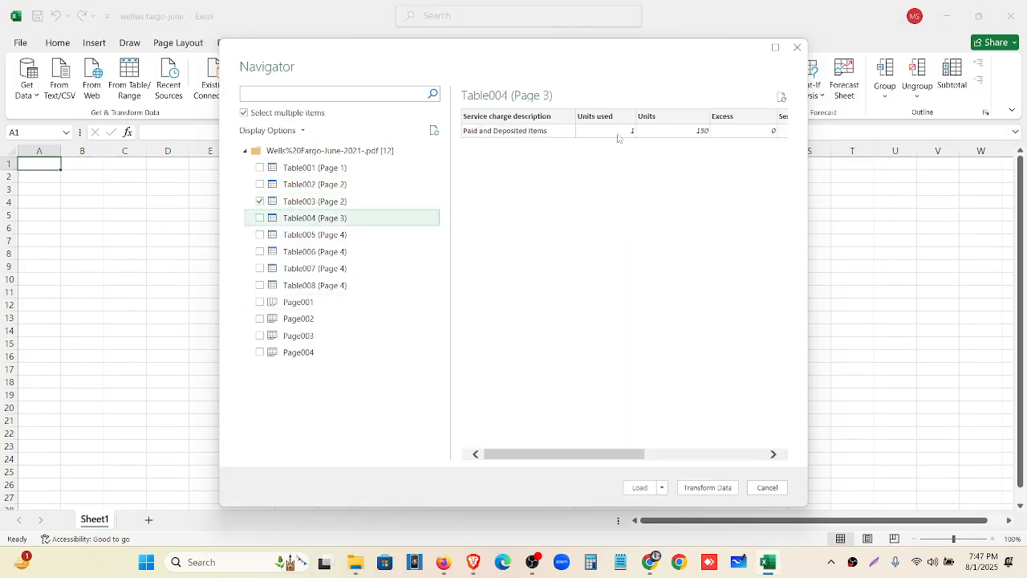
left_click(317, 235)
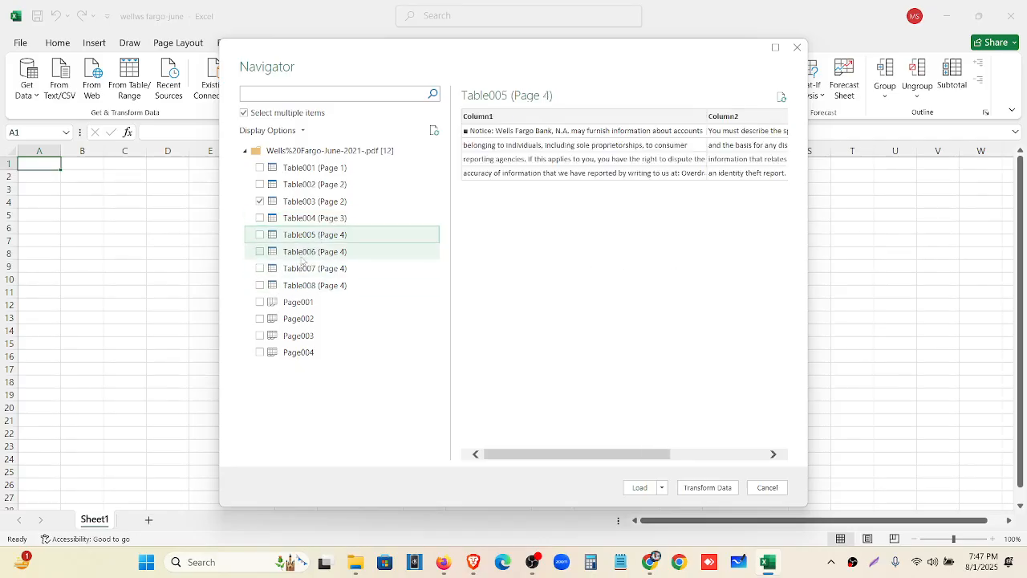
left_click(308, 253)
left_click(308, 268)
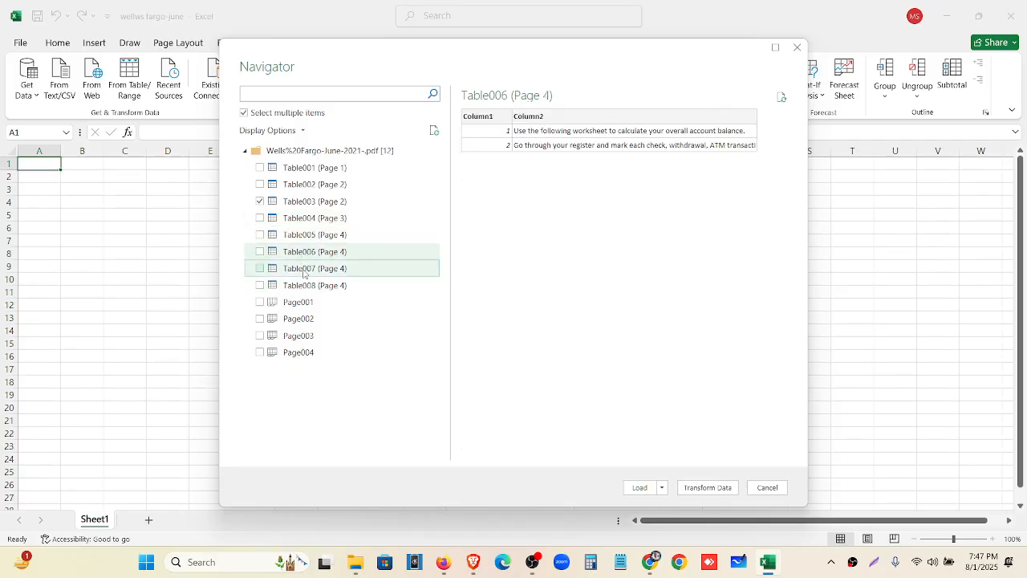
left_click(312, 287)
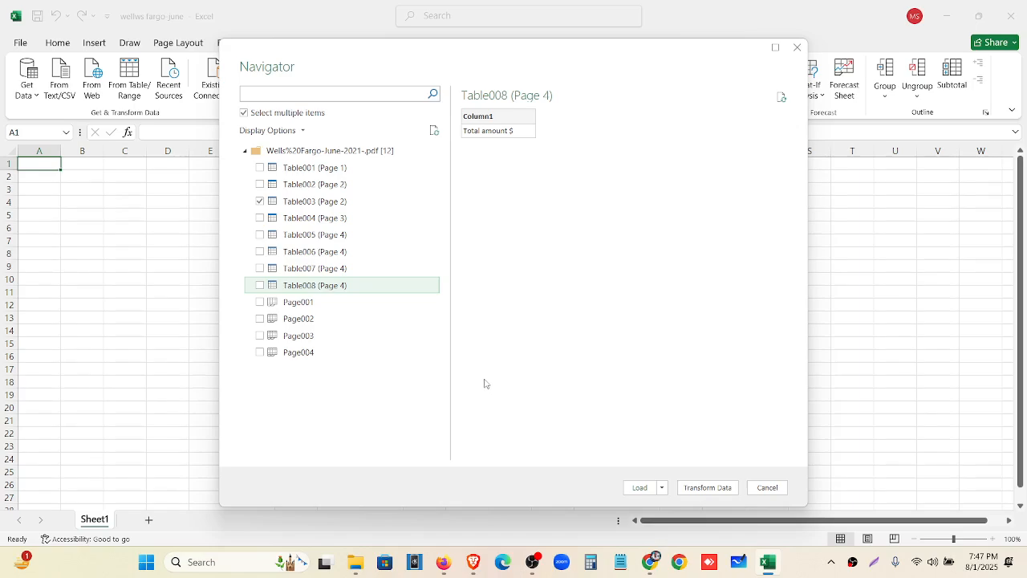
Load Table003 as a table into the existing worksheet at $A$1
left_click(662, 488)
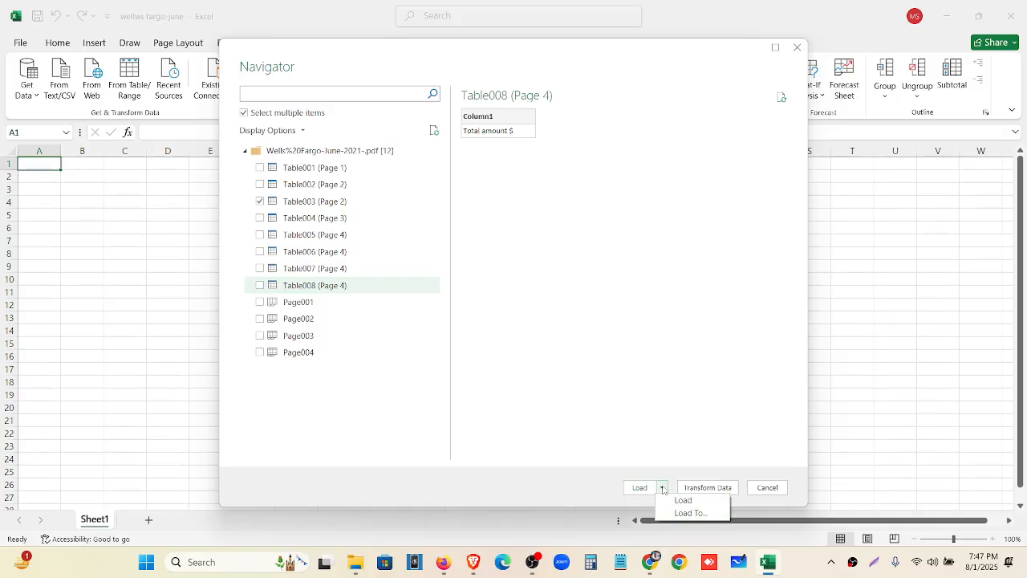
left_click(682, 513)
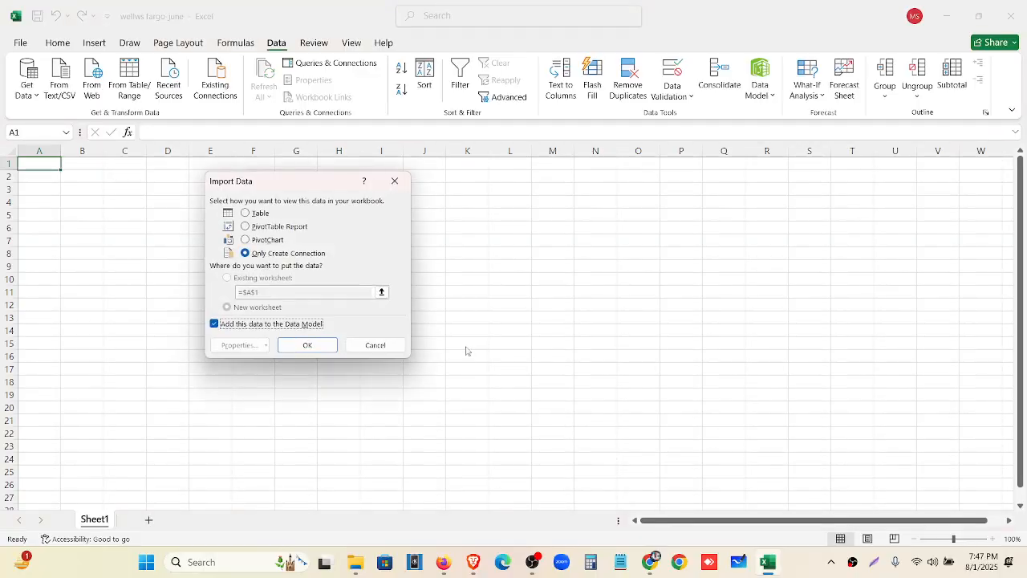
left_click(265, 213)
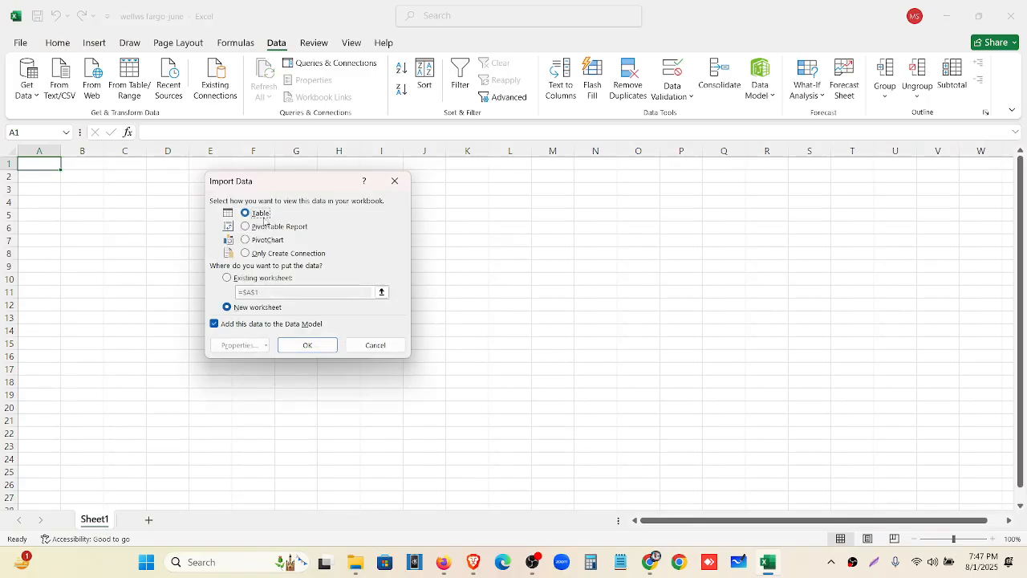
left_click(227, 278)
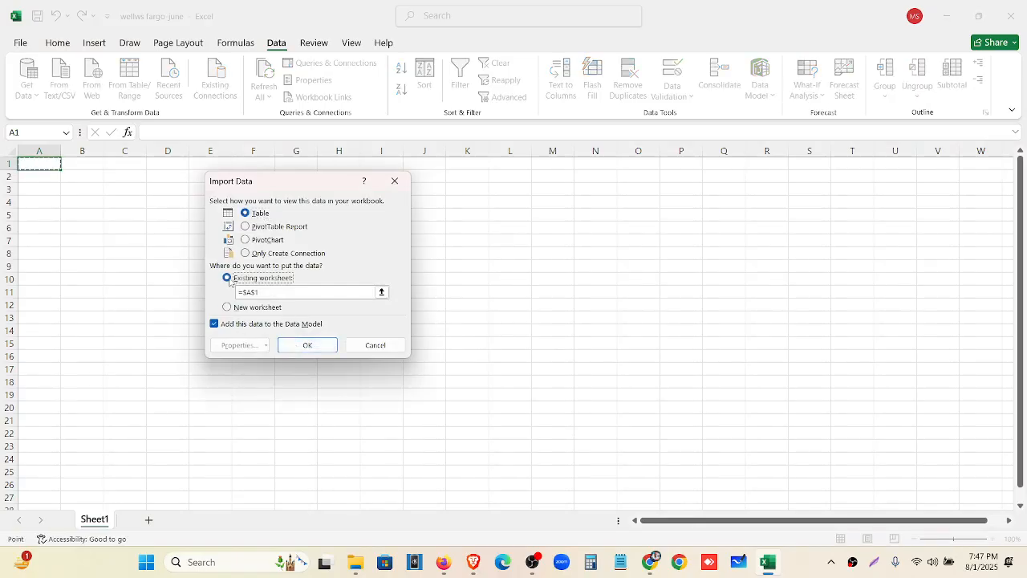
left_click(307, 345)
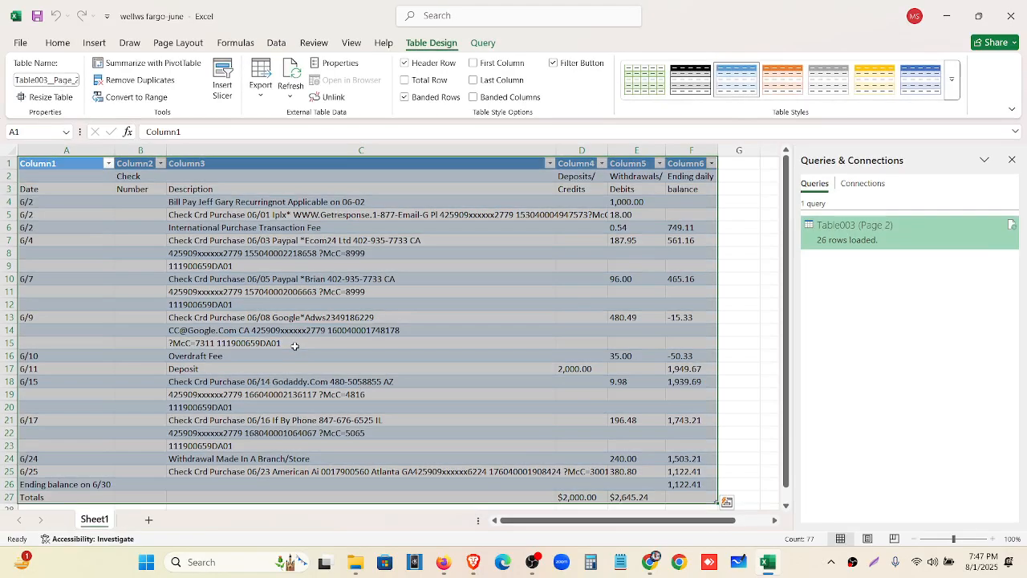
Delete the Check Number column and autofit the Description column to its longest text
left_click(1012, 159)
scroll(229, 369, "down", 3)
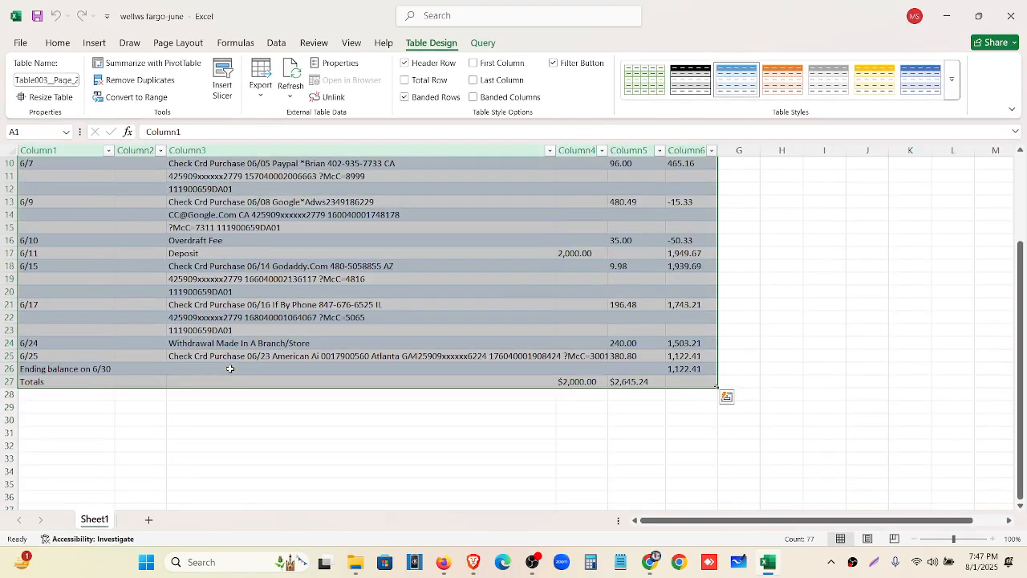
scroll(225, 374, "up", 3)
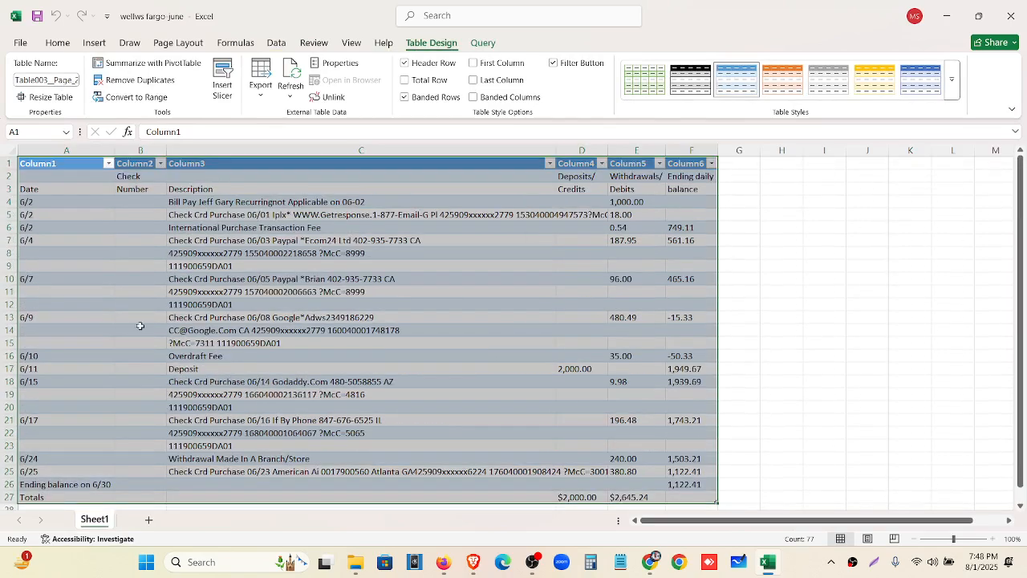
left_click(82, 239)
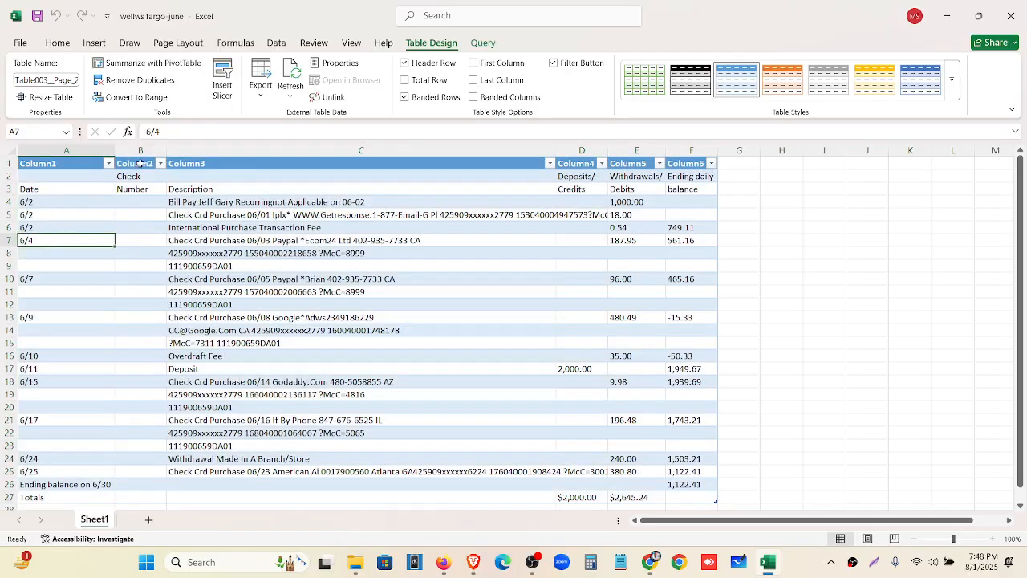
left_click(145, 164)
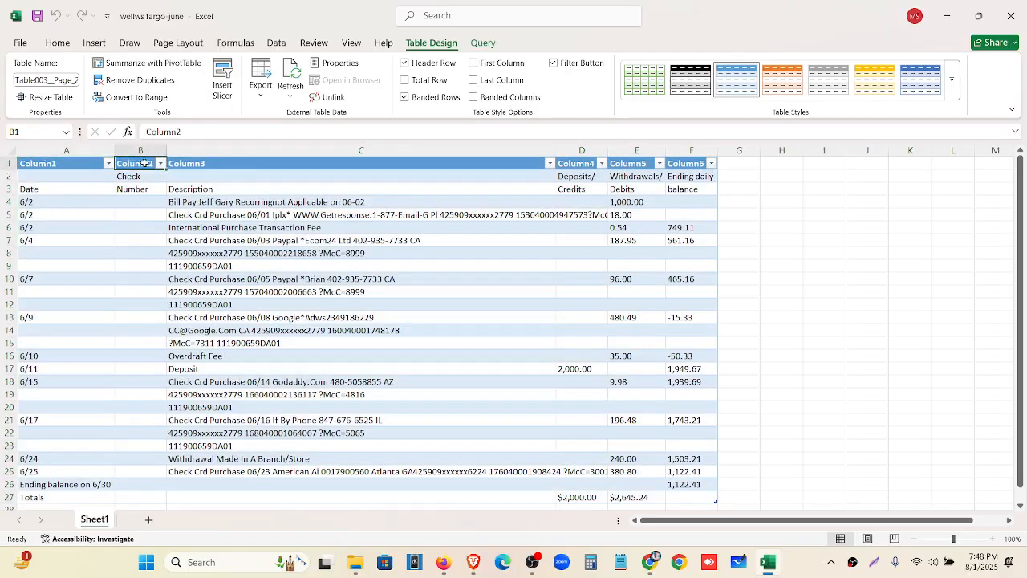
left_click(142, 150)
right_click(146, 151)
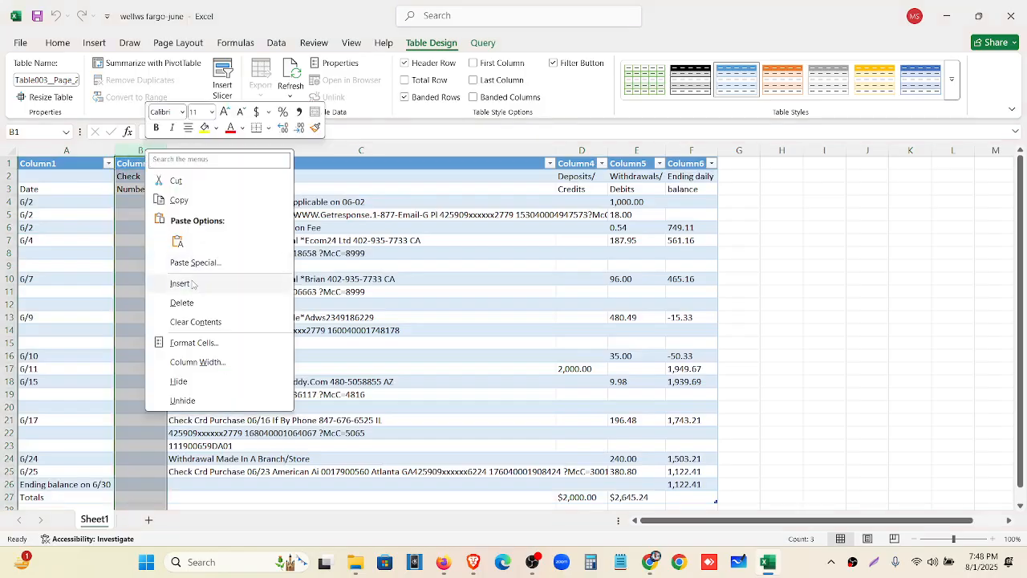
left_click(195, 304)
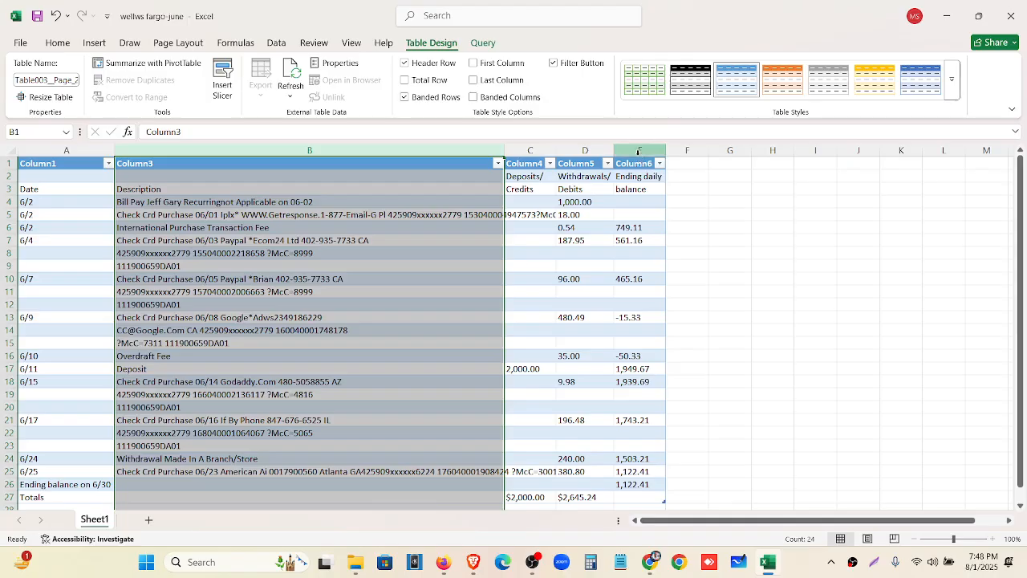
left_click_drag(555, 150, 555, 150)
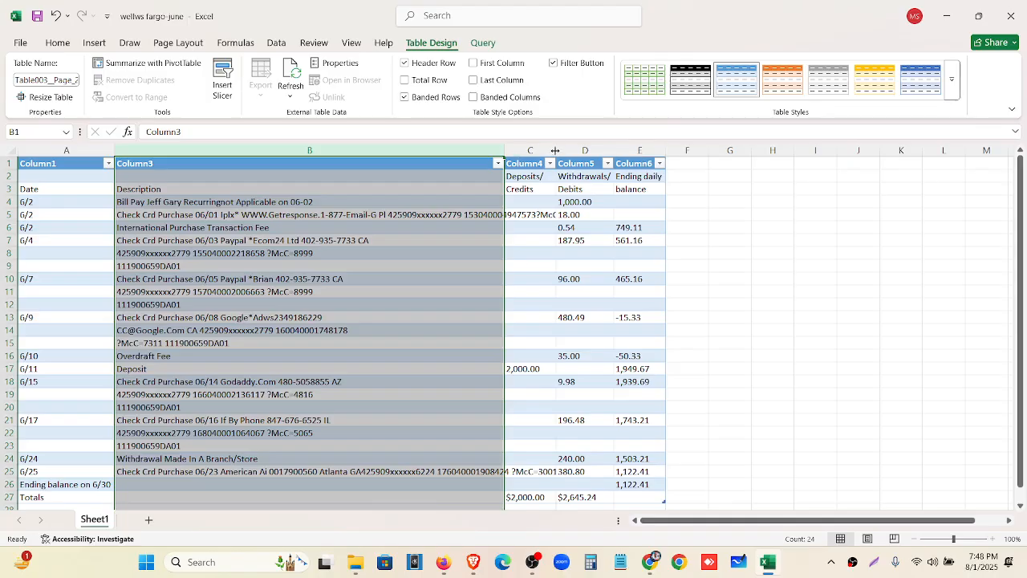
double_click(504, 152)
Delete the Ending daily balance column
left_click(808, 150)
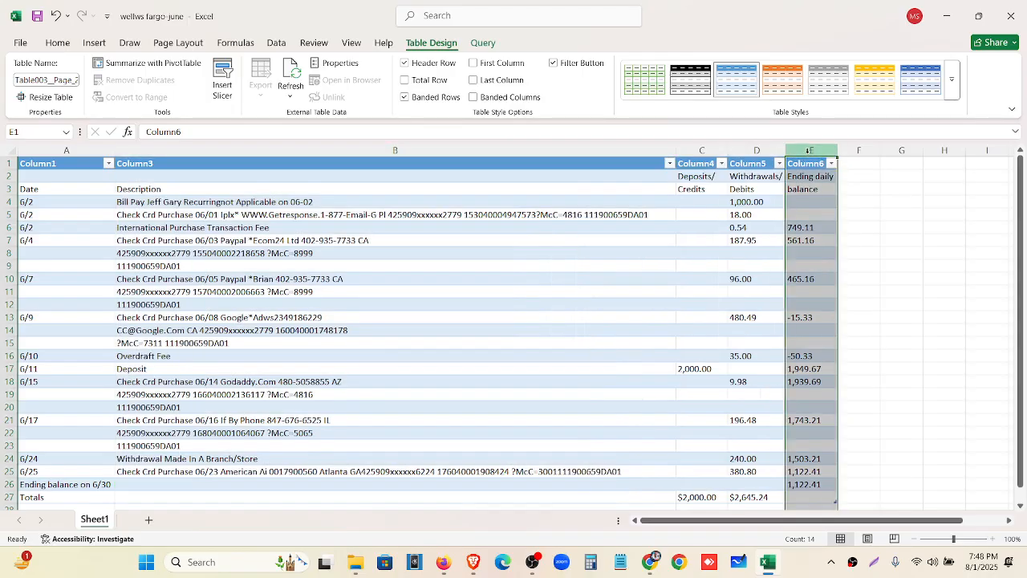
right_click(808, 150)
left_click(854, 306)
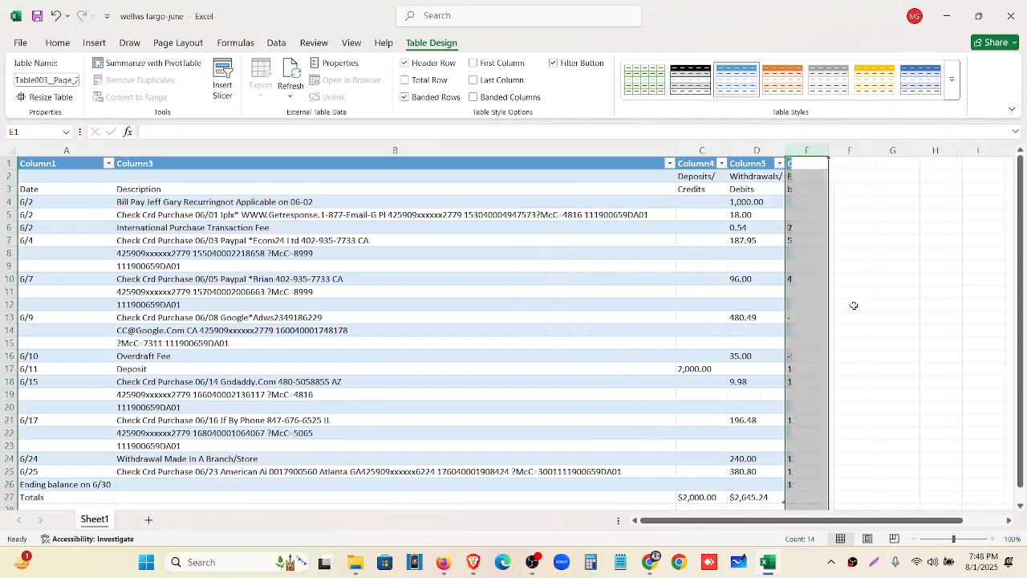
left_click(854, 266)
Delete the Ending balance and Totals rows and narrow the Date column
scroll(776, 289, "down", 4)
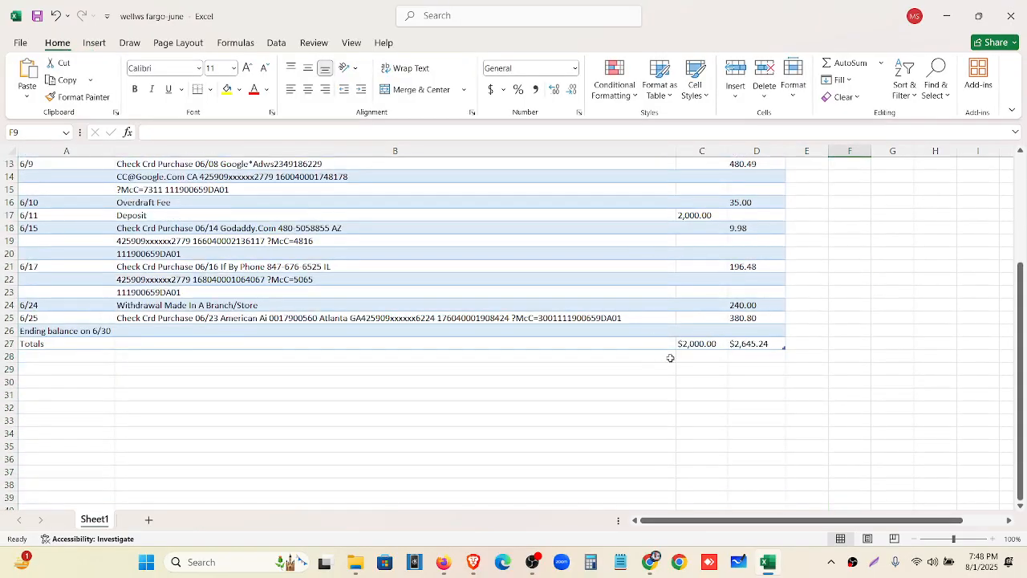
left_click_drag(8, 331, 10, 341)
right_click(10, 341)
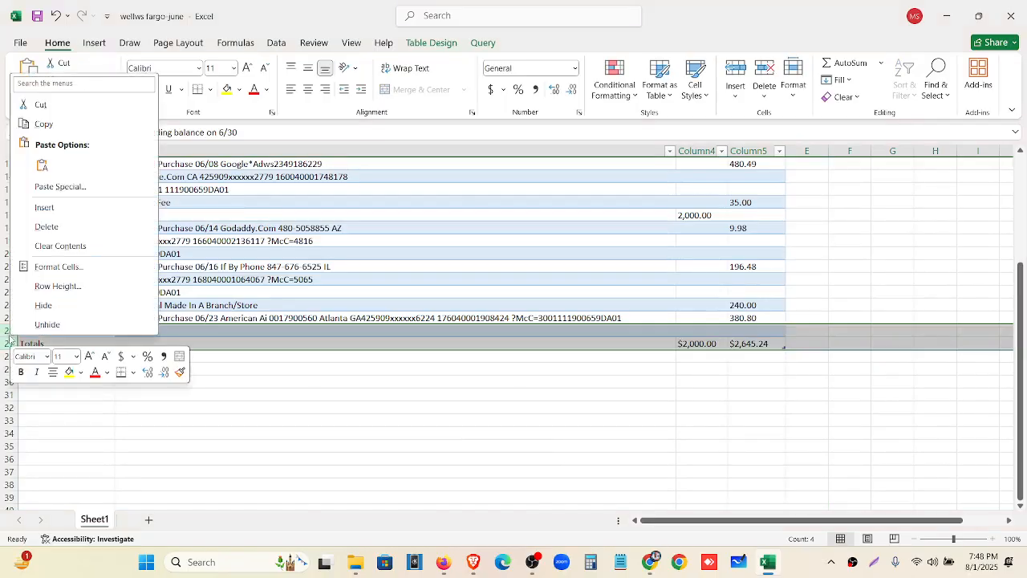
left_click(36, 229)
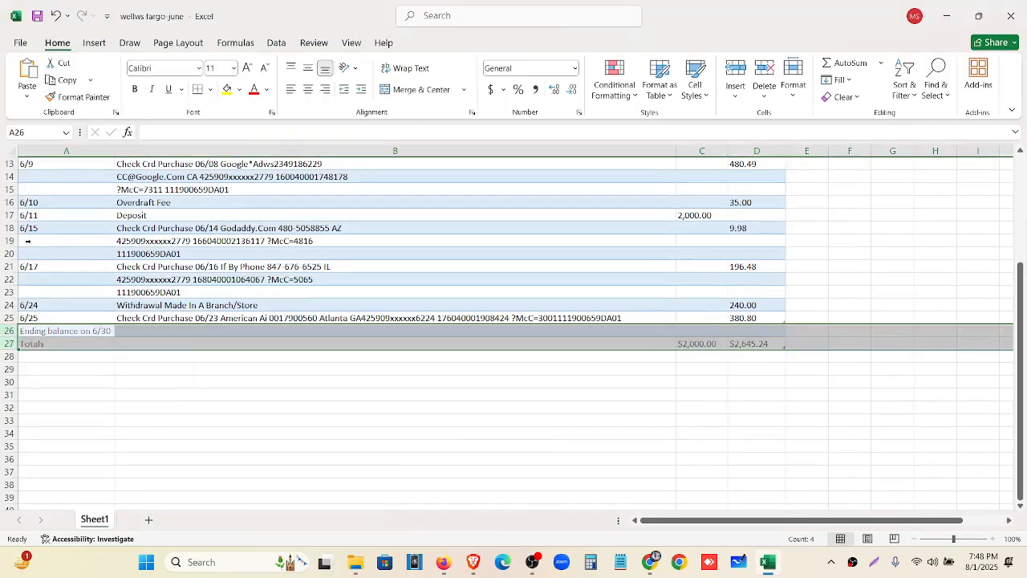
left_click(294, 439)
scroll(661, 468, "up", 4)
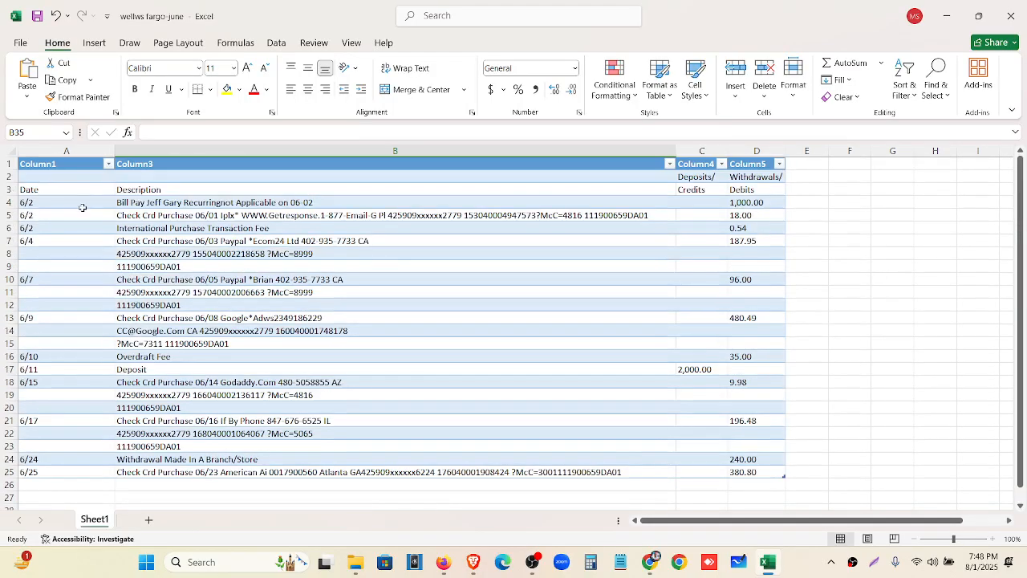
left_click_drag(114, 150, 76, 149)
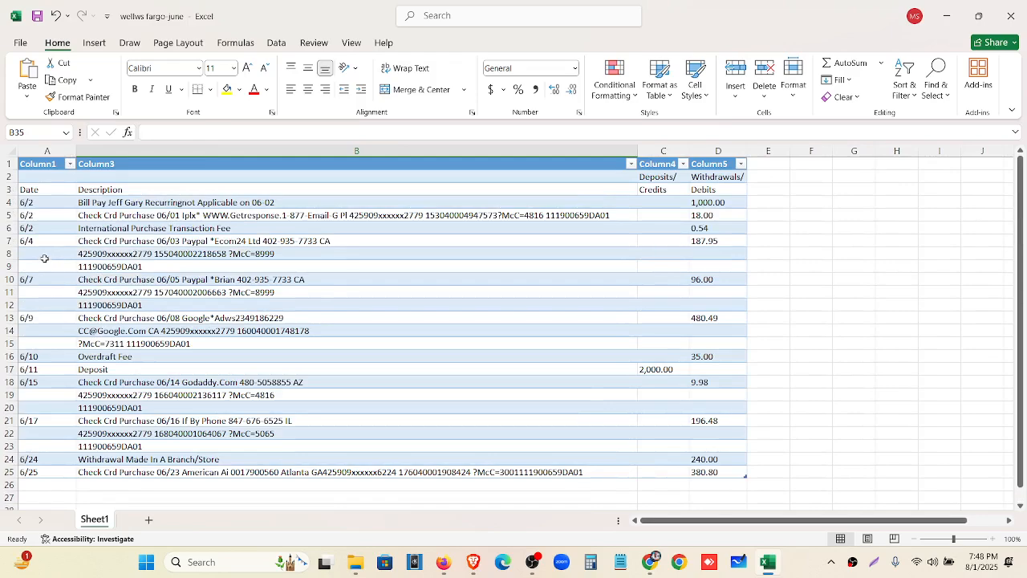
left_click(102, 255)
left_click(108, 268)
left_click(325, 241)
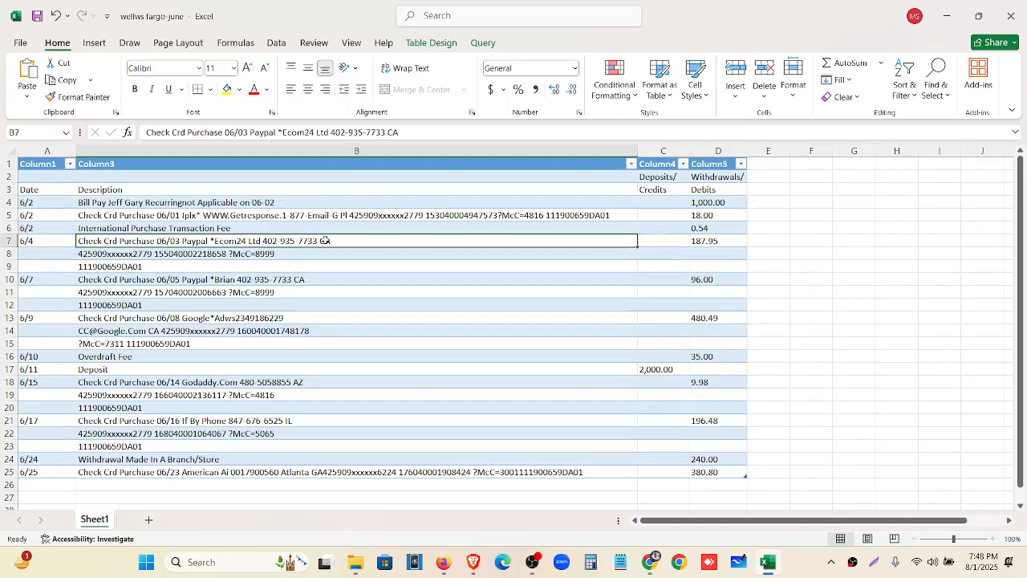
left_click(419, 130)
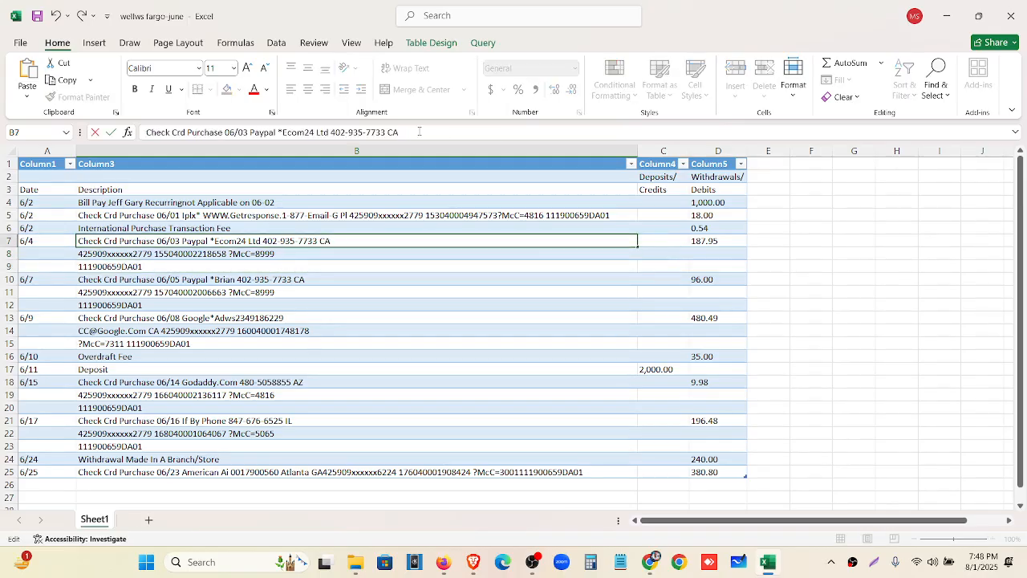
left_click(240, 259)
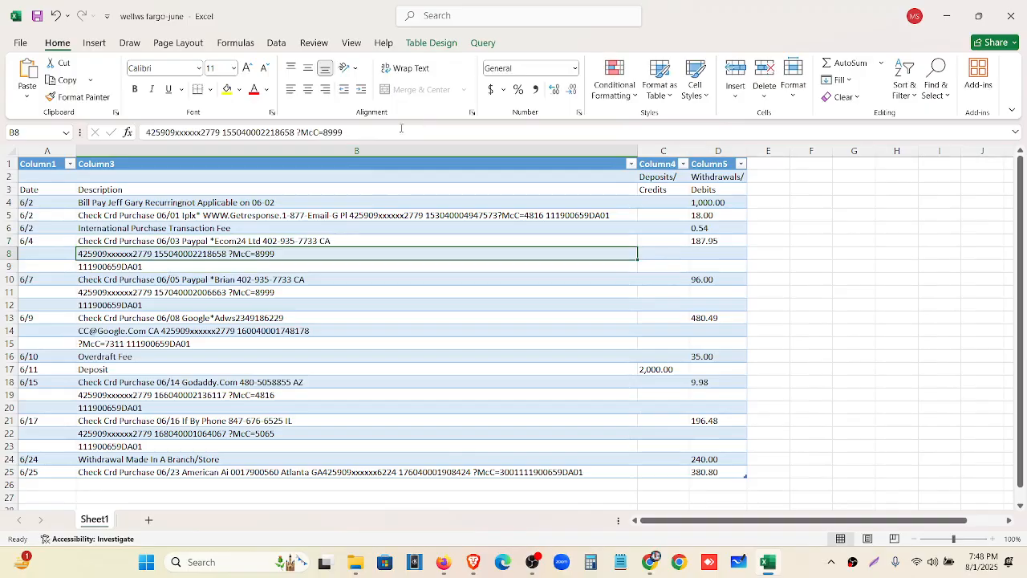
left_click_drag(345, 132, 115, 134)
key("ctrl+c")
key("BackSpace")
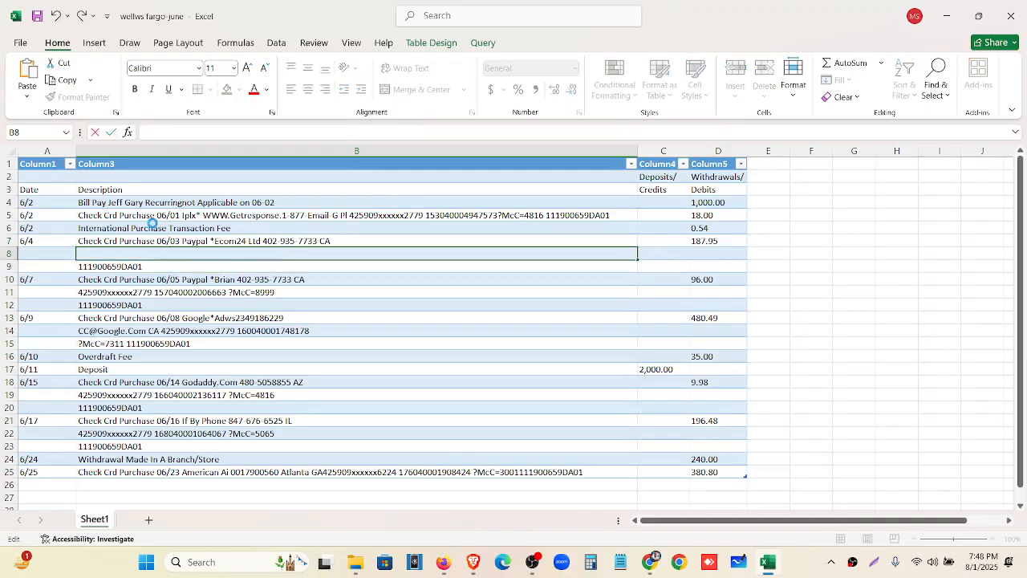
left_click(181, 239)
key("F2")
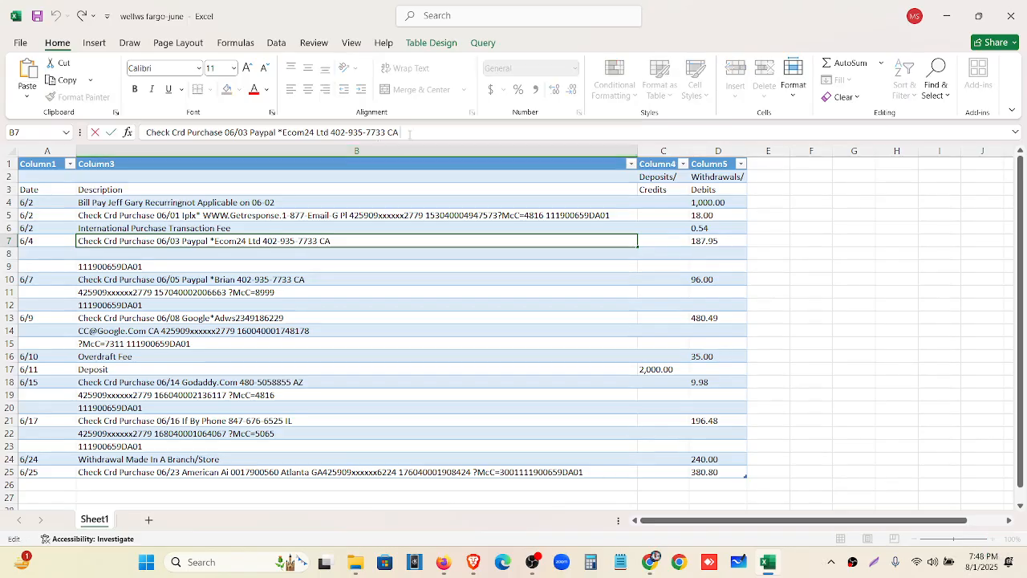
key("ctrl+v")
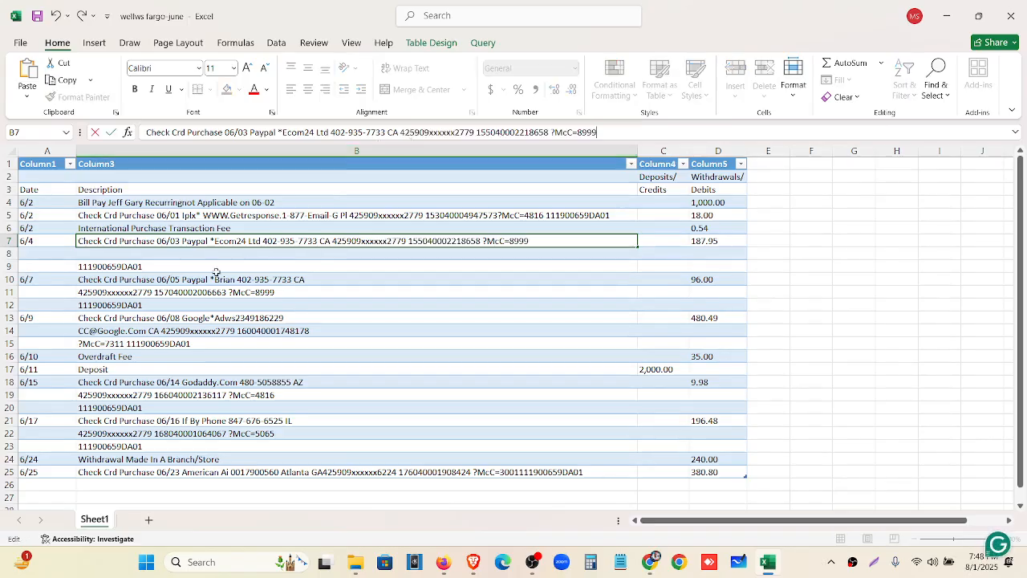
left_click(216, 271)
left_click_drag(214, 132, 132, 132)
key("ctrl+c")
key("BackSpace")
left_click(200, 240)
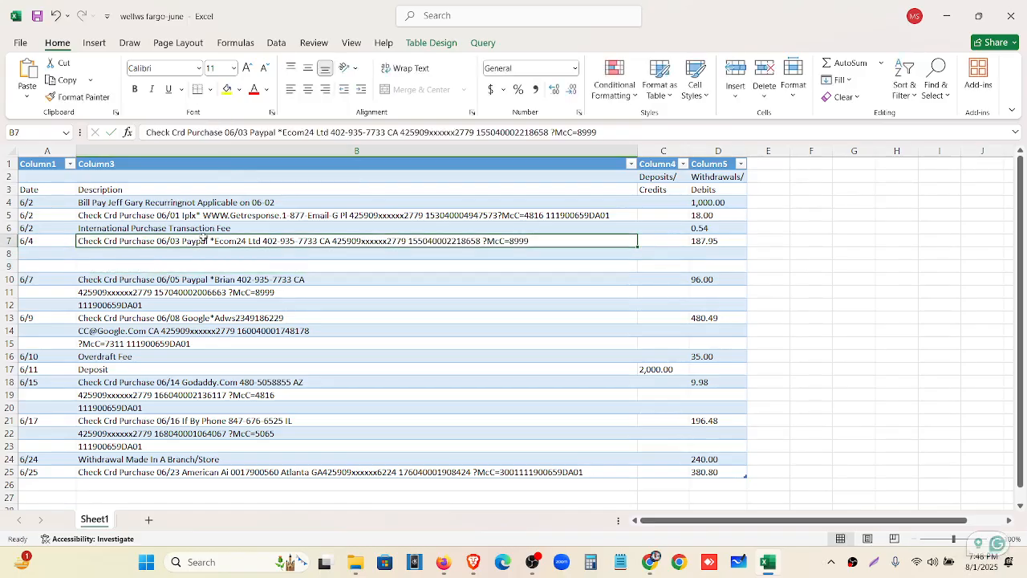
left_click(602, 134)
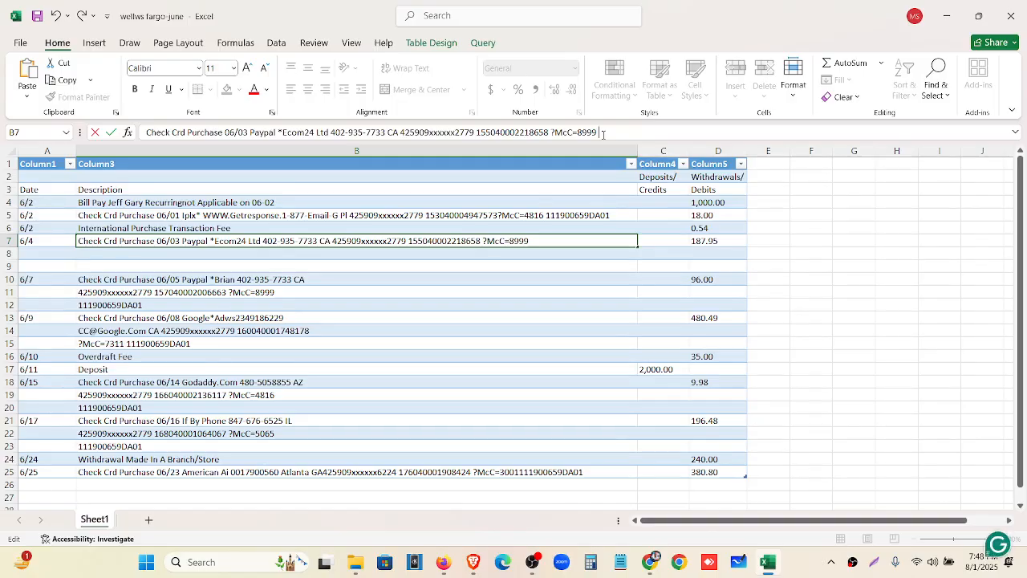
key("ctrl+v")
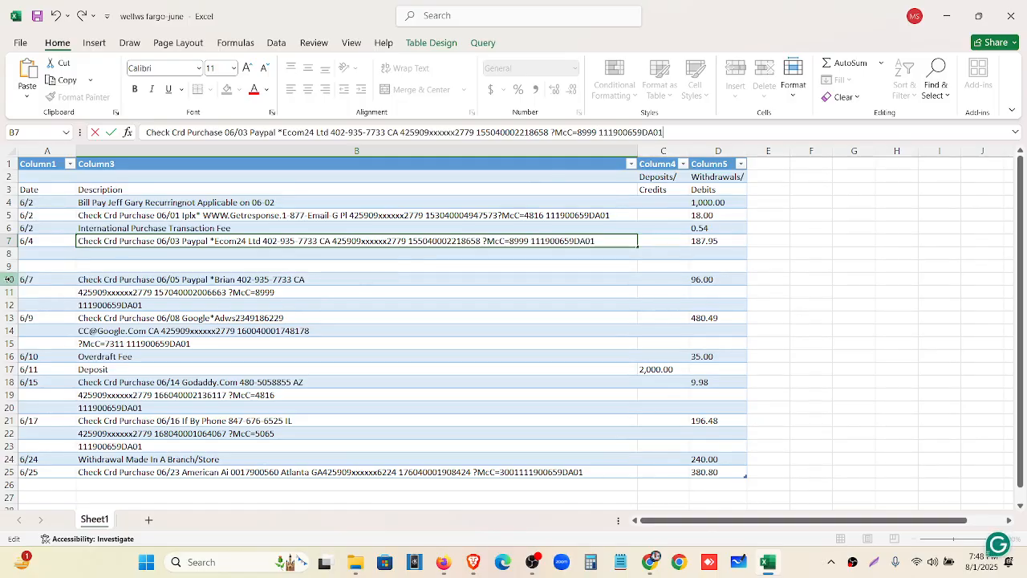
left_click(116, 291)
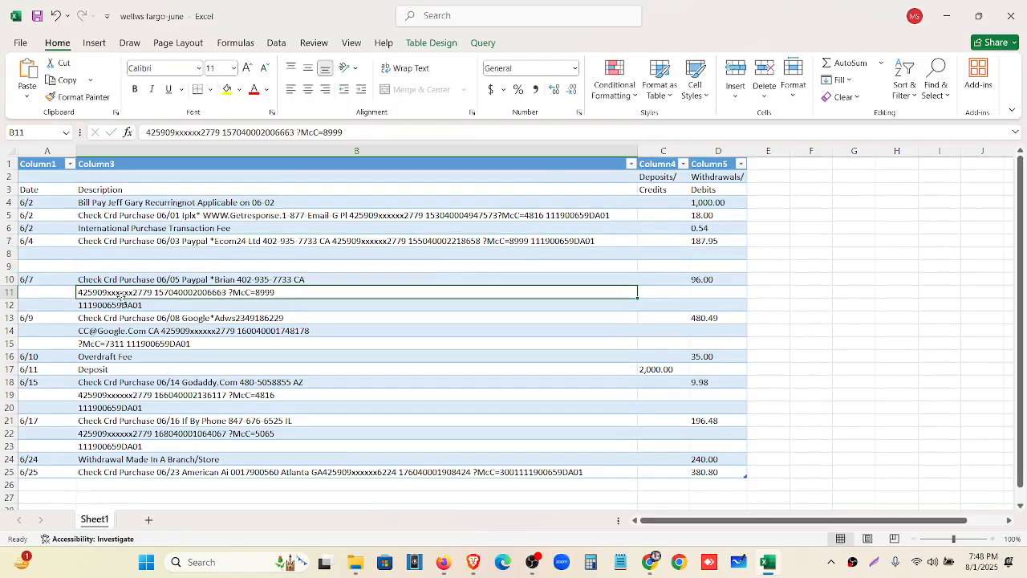
left_click_drag(344, 133, 134, 134)
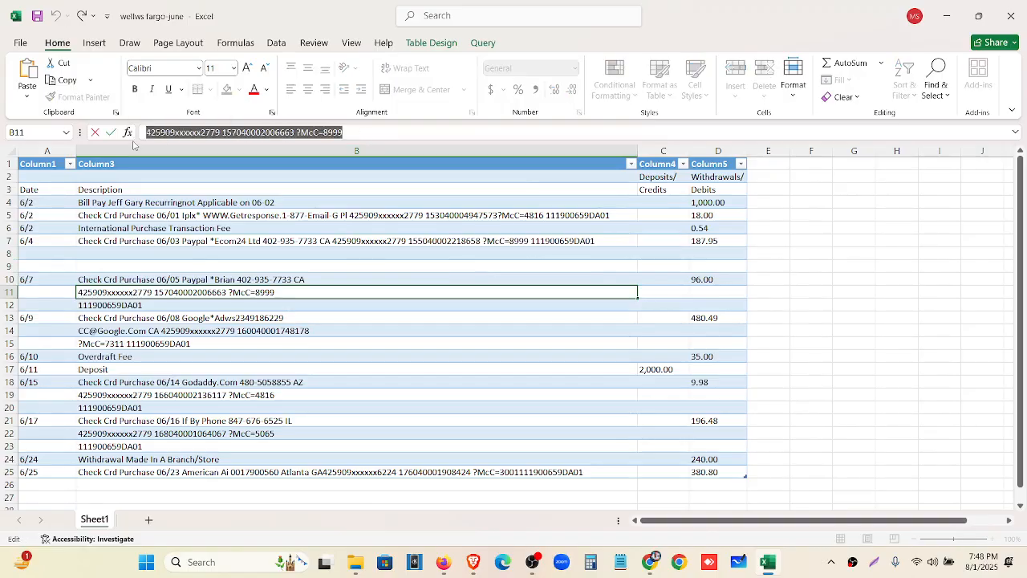
key("ctrl+x")
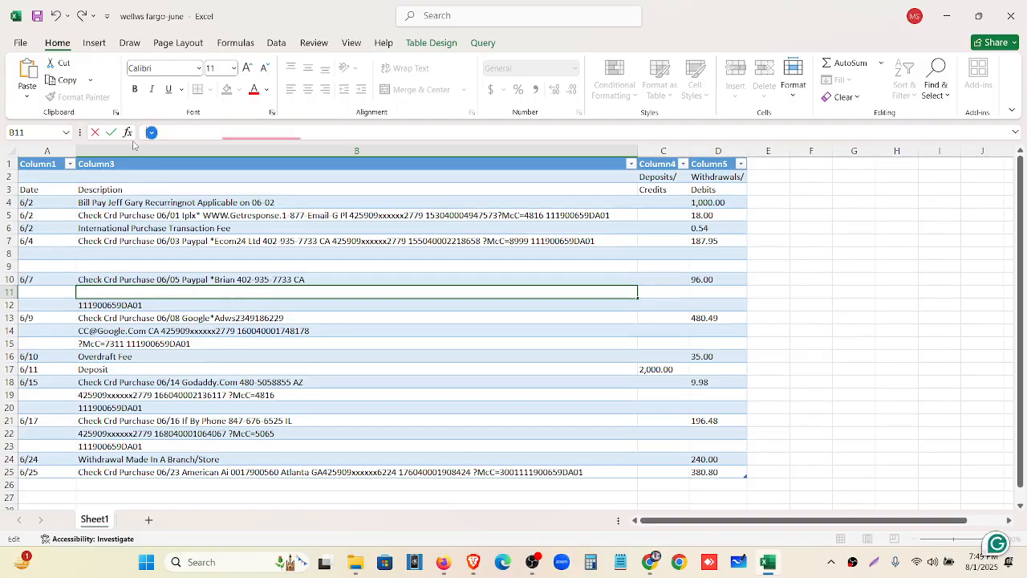
left_click(214, 276)
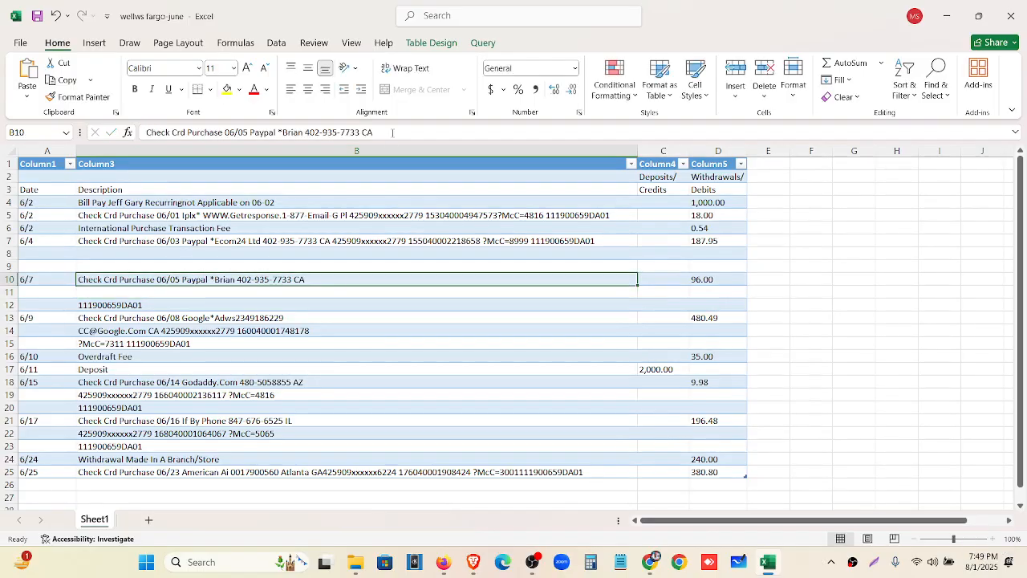
left_click(393, 132)
key("ctrl+v")
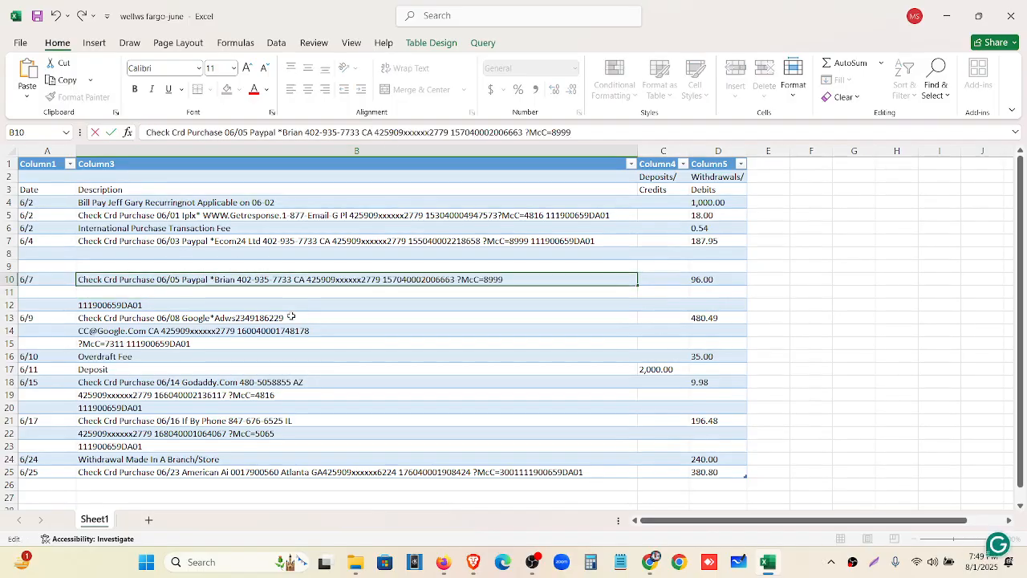
left_click(259, 305)
left_click_drag(213, 133, 63, 138)
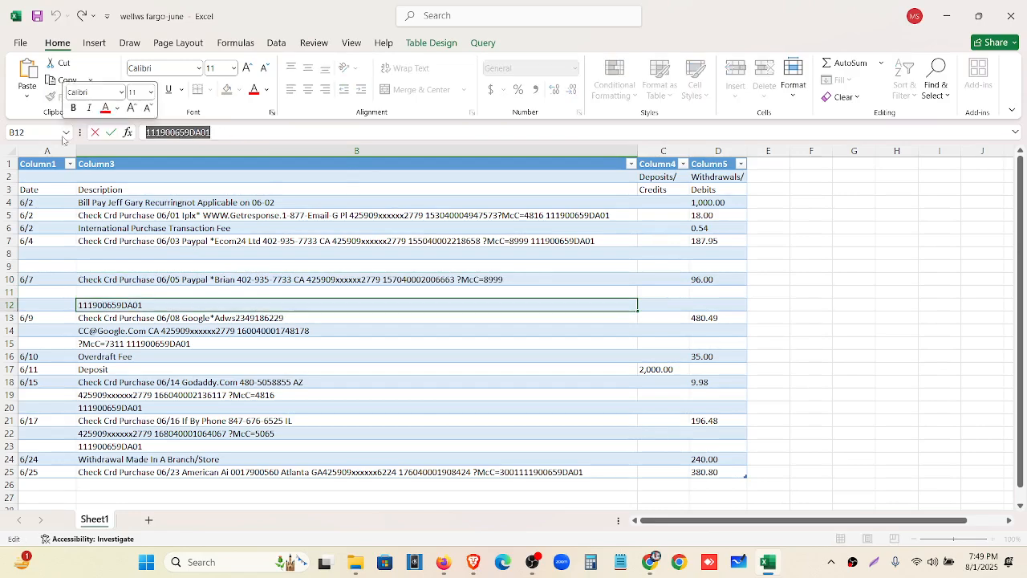
key("ctrl+x")
left_click(247, 283)
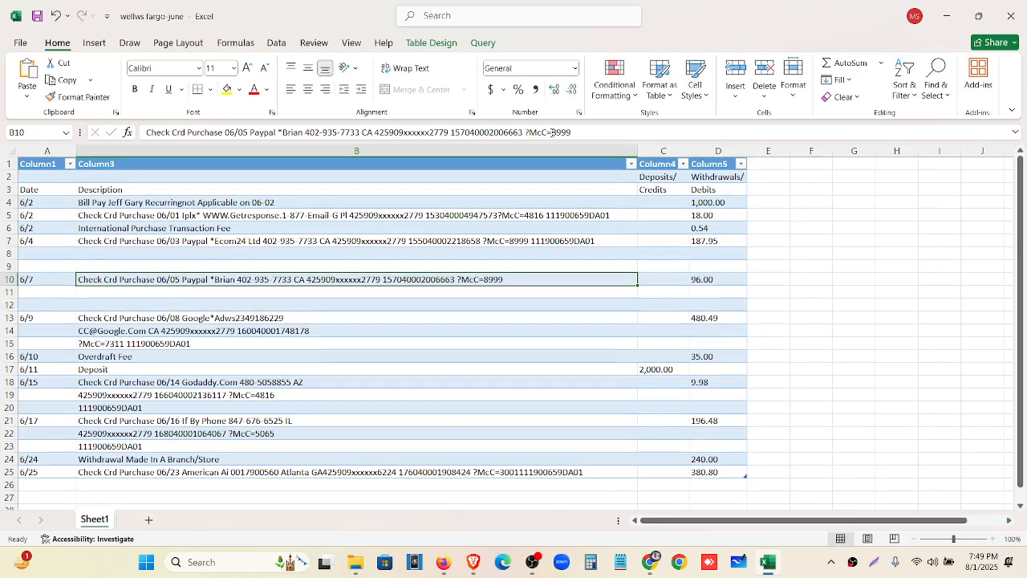
left_click(575, 132)
key("ctrl+v")
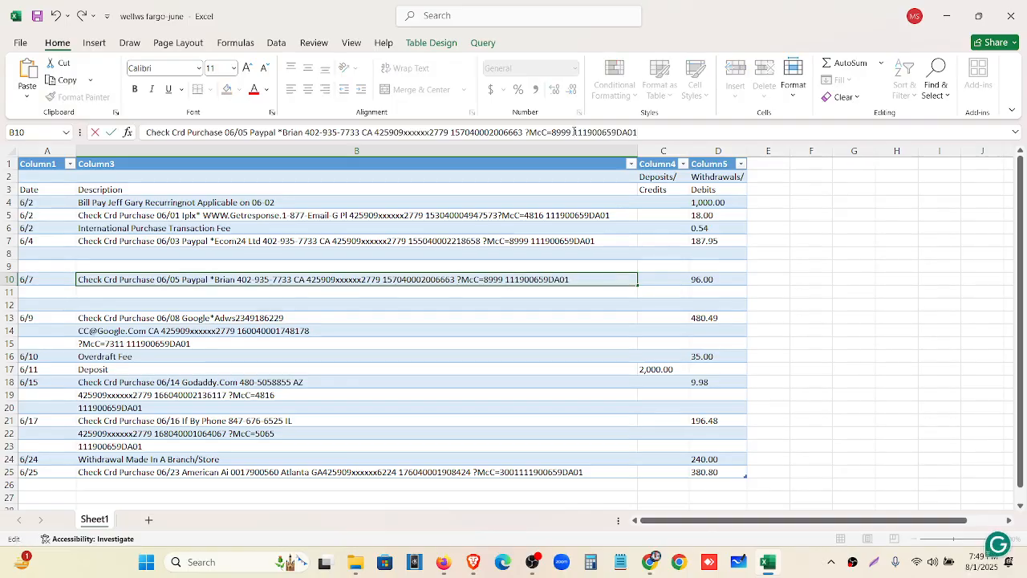
left_click(113, 333)
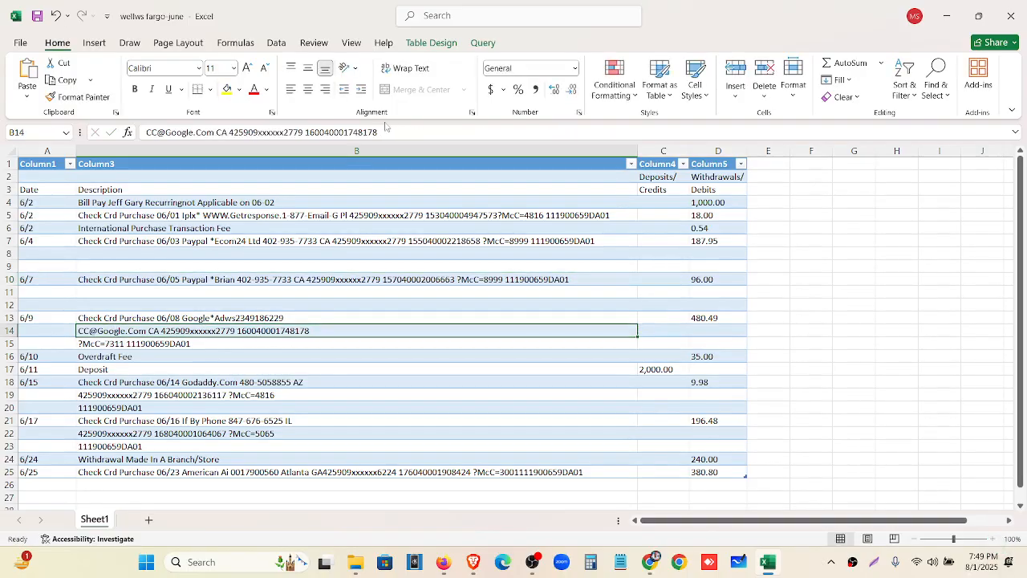
left_click_drag(389, 132, 132, 133)
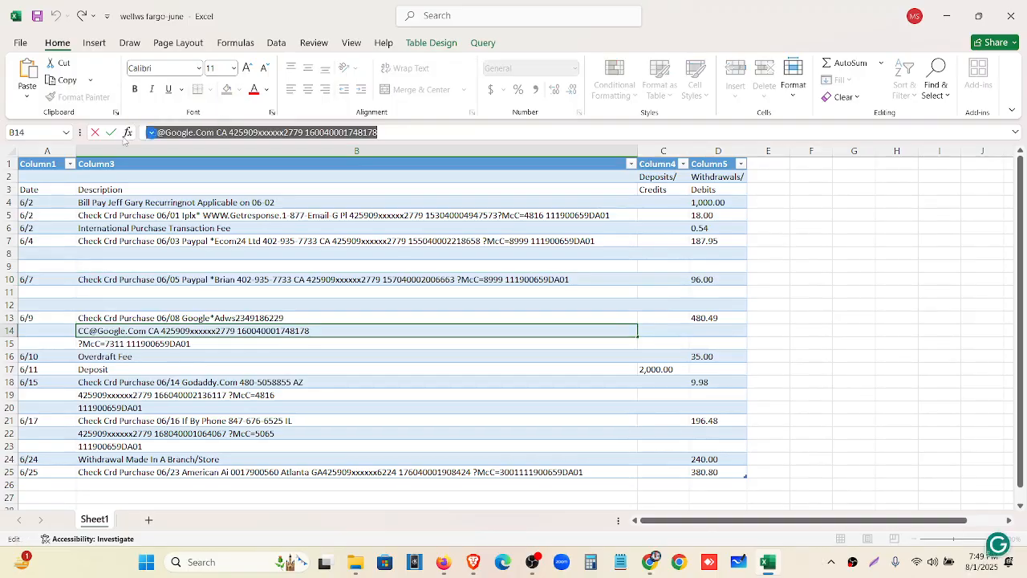
key("ctrl+x")
left_click(201, 317)
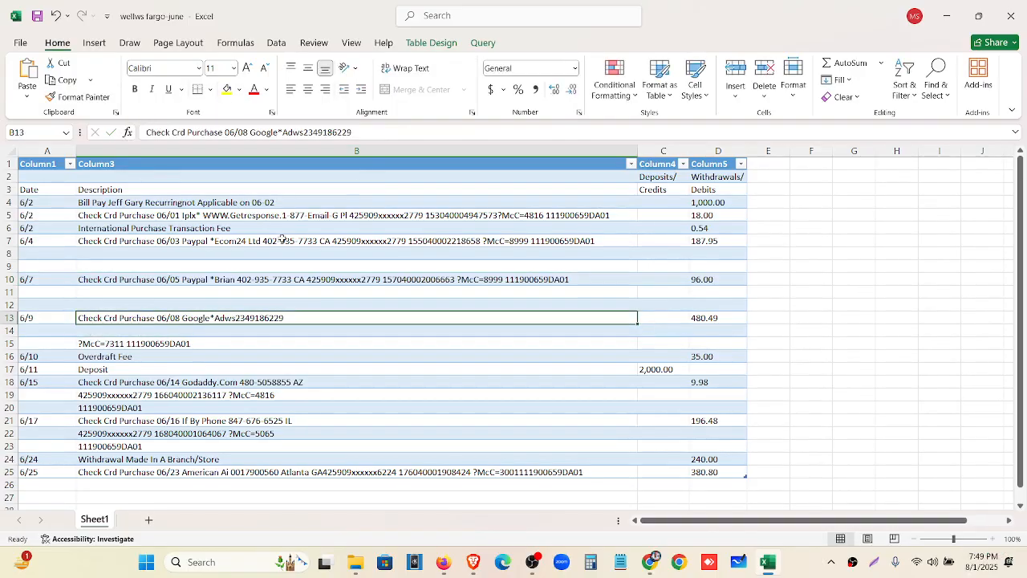
left_click(367, 129)
key("ctrl+v")
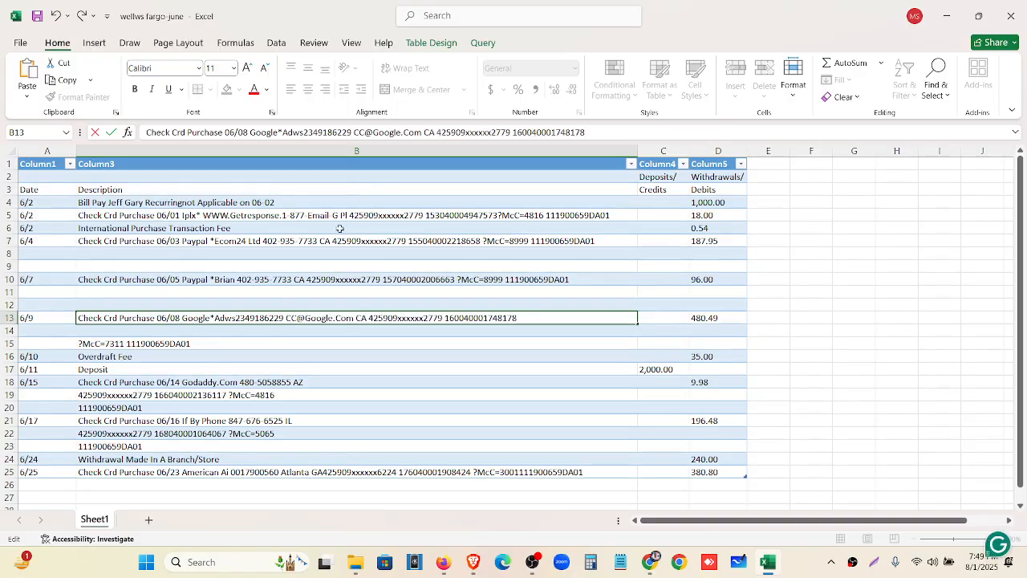
left_click(225, 347)
left_click_drag(258, 133, 132, 137)
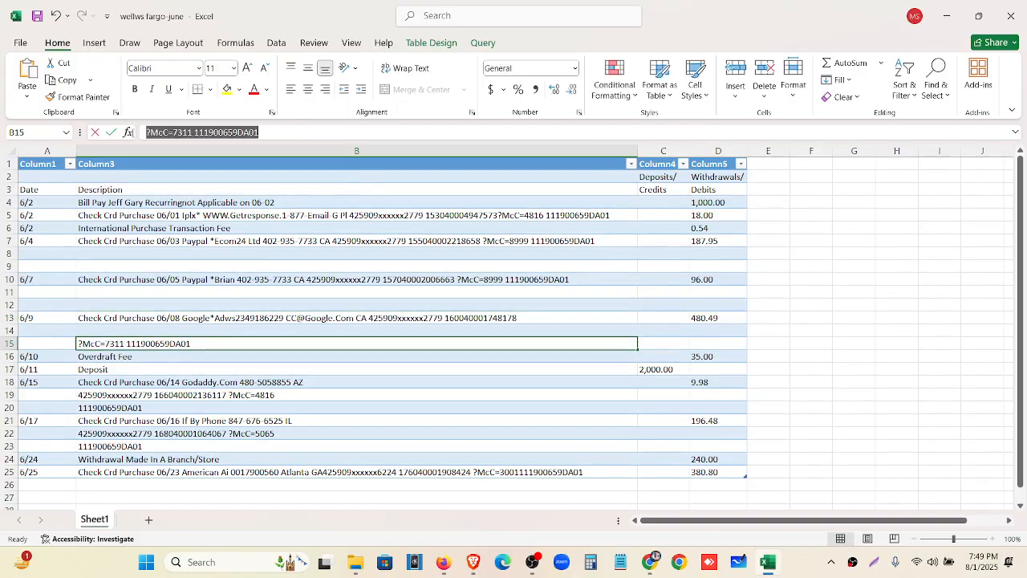
key("ctrl+x")
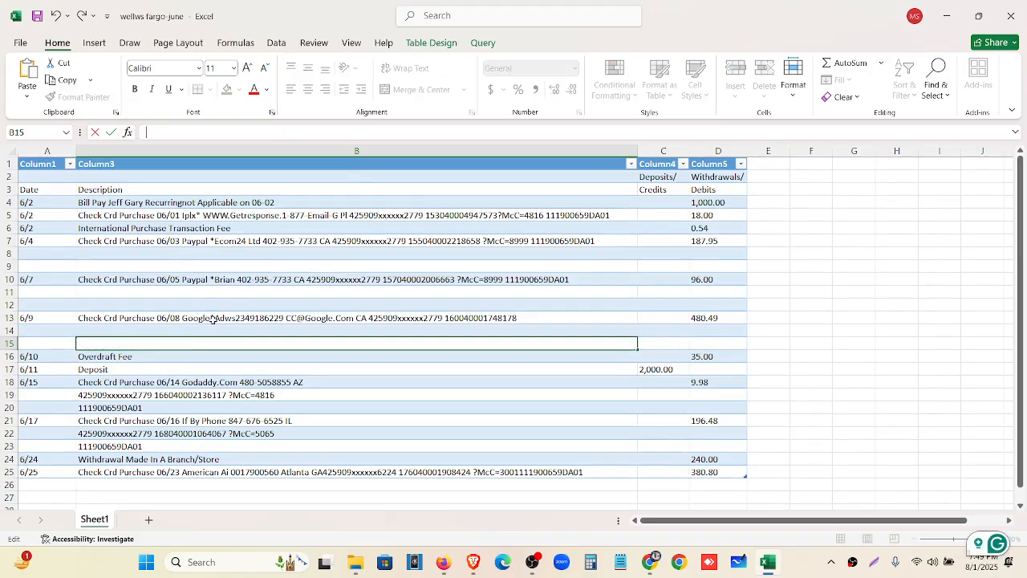
left_click(207, 317)
left_click(590, 132)
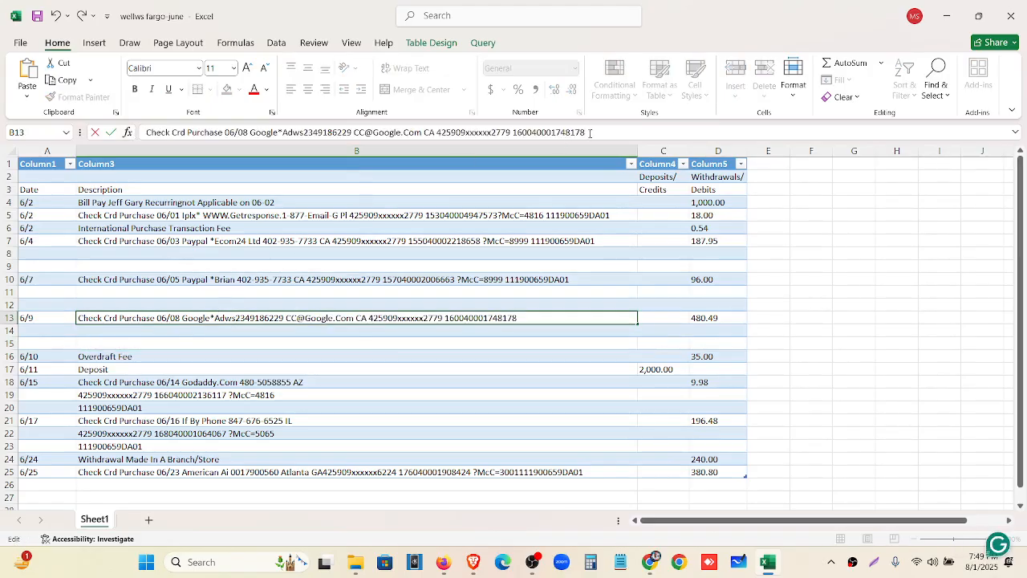
key("ctrl+v")
scroll(104, 251, "down", 3)
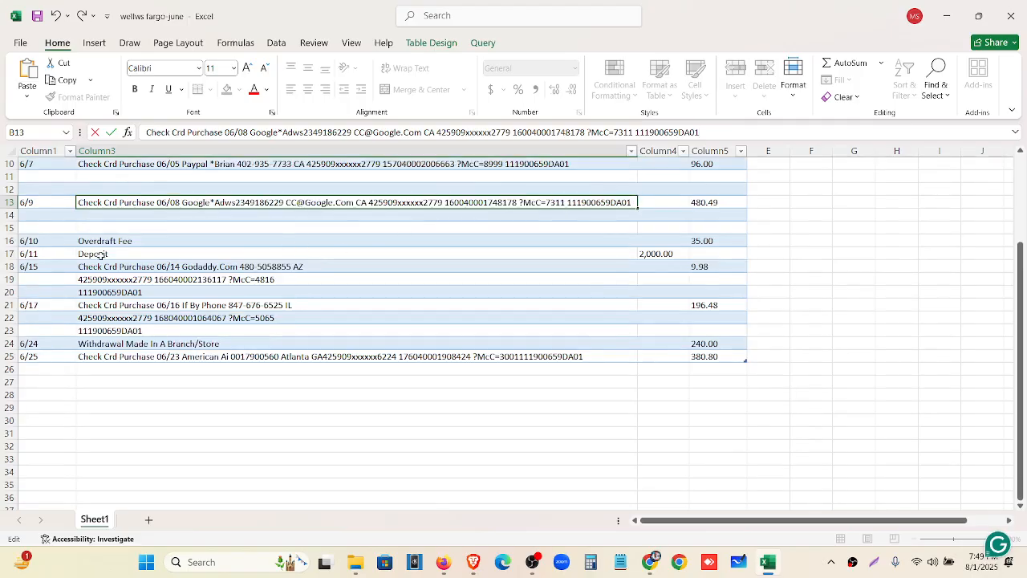
left_click(133, 278)
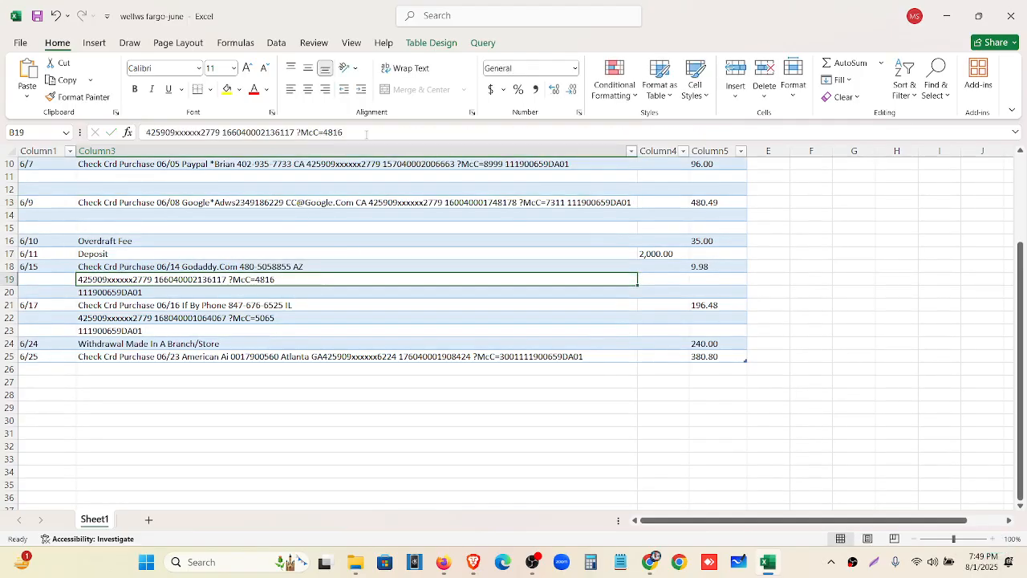
left_click_drag(366, 134, 146, 133)
key("ctrl+x")
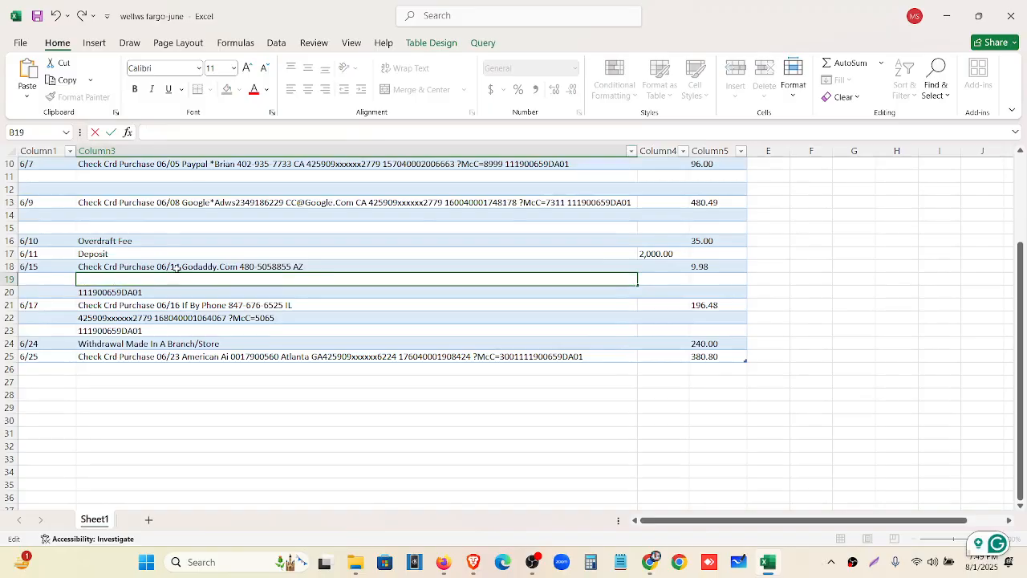
left_click(176, 268)
left_click(396, 134)
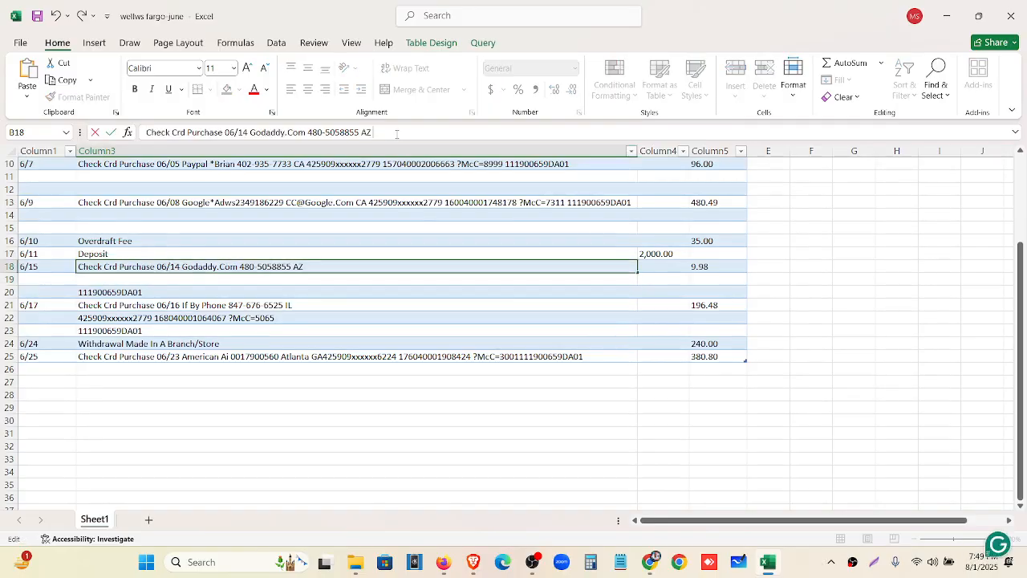
key("ctrl+v")
left_click(190, 295)
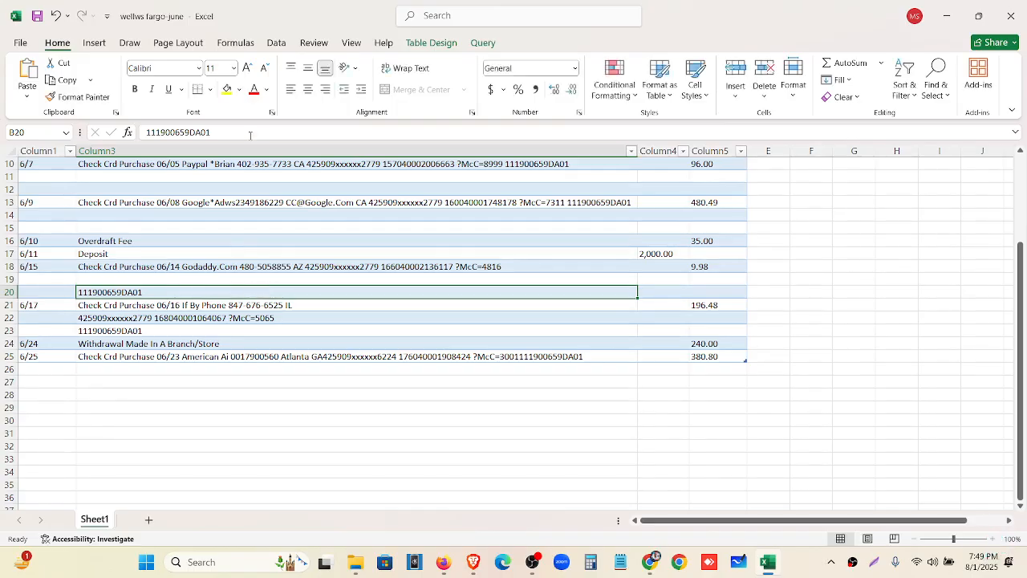
left_click_drag(249, 134, 146, 133)
key("ctrl+x")
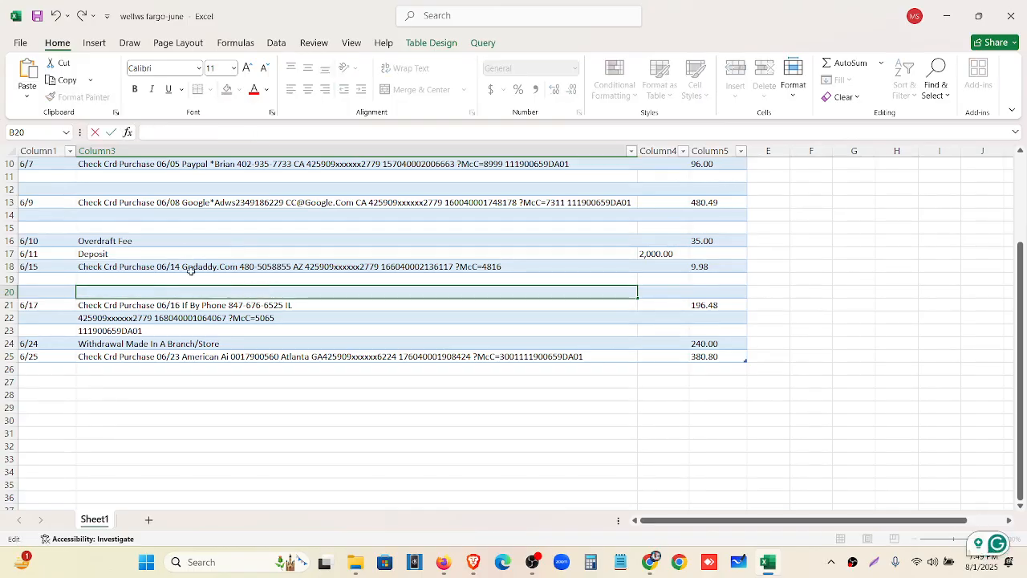
left_click(190, 268)
left_click(584, 131)
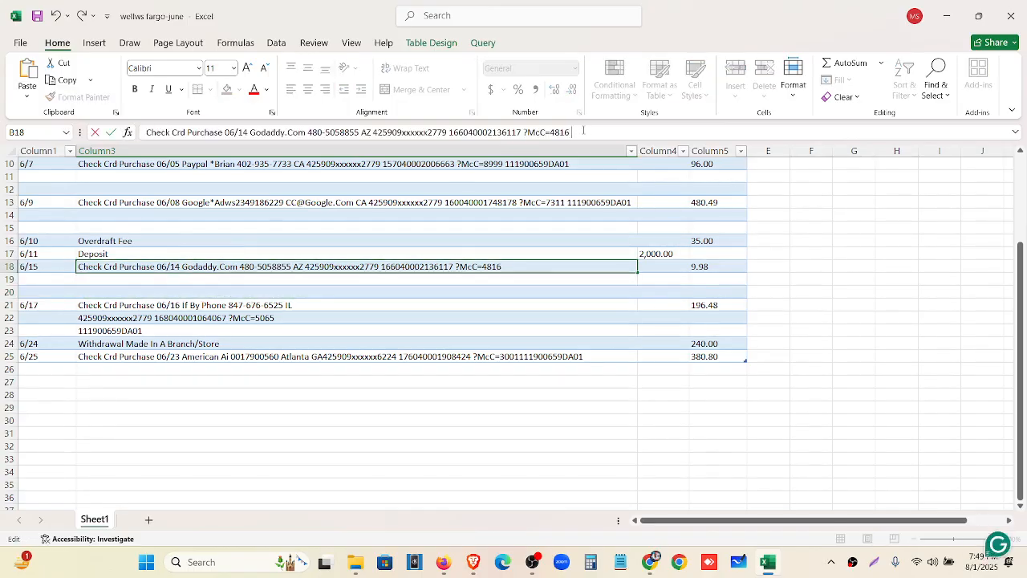
key("ctrl+v")
left_click(261, 317)
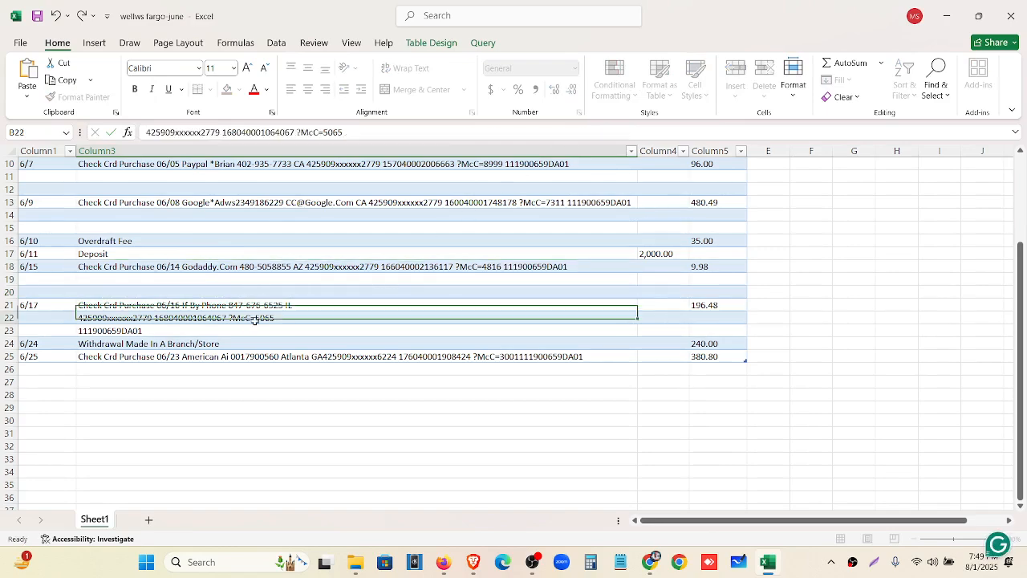
left_click_drag(343, 133, 146, 132)
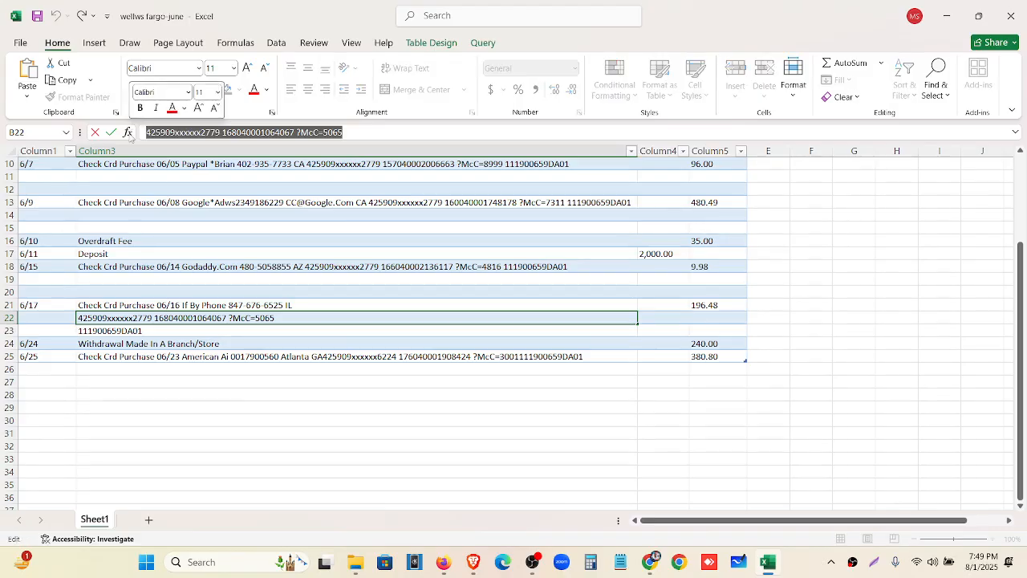
key("ctrl+x")
left_click(206, 306)
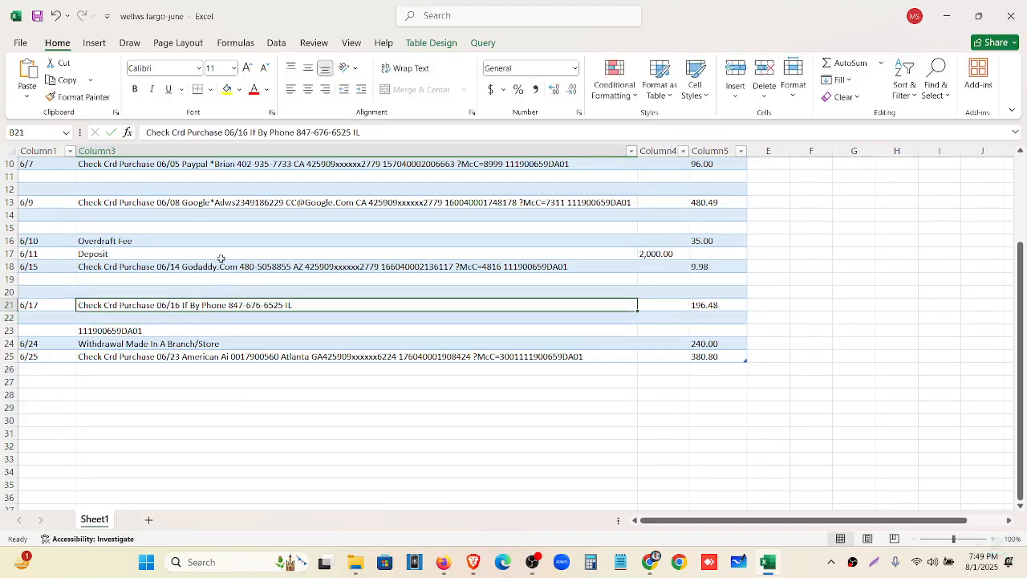
left_click(360, 133)
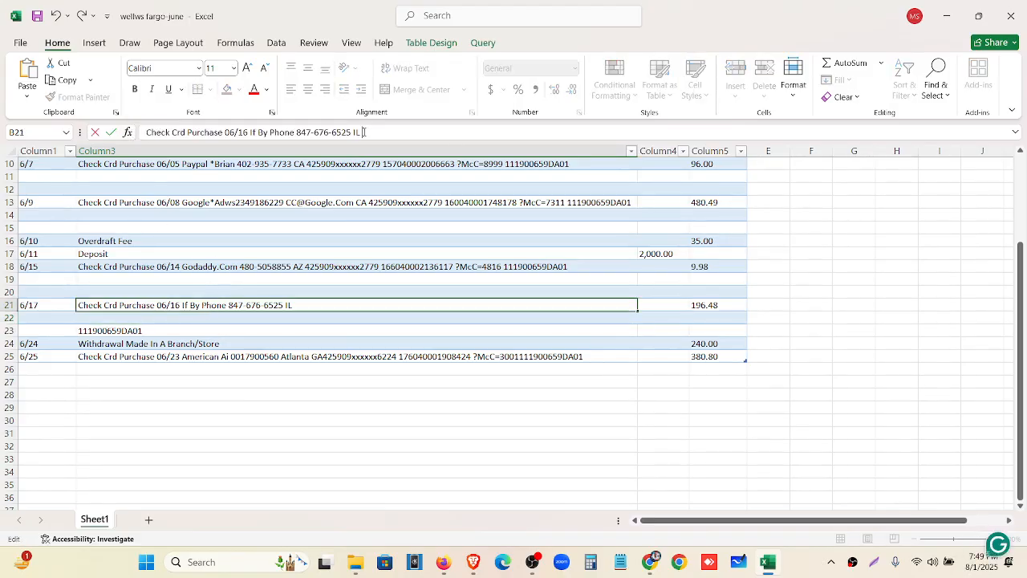
key("ctrl+v")
left_click(276, 330)
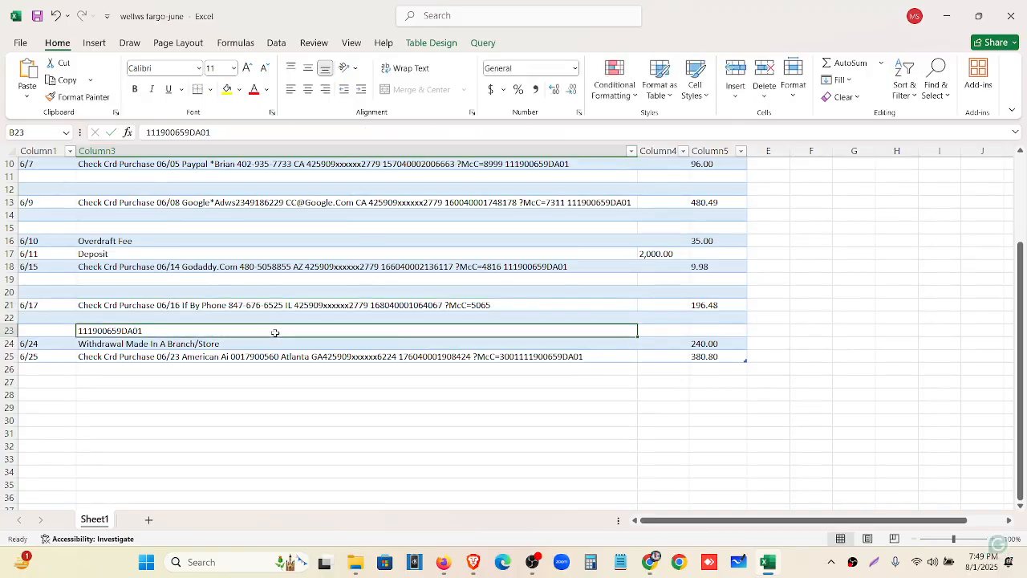
double_click(218, 130)
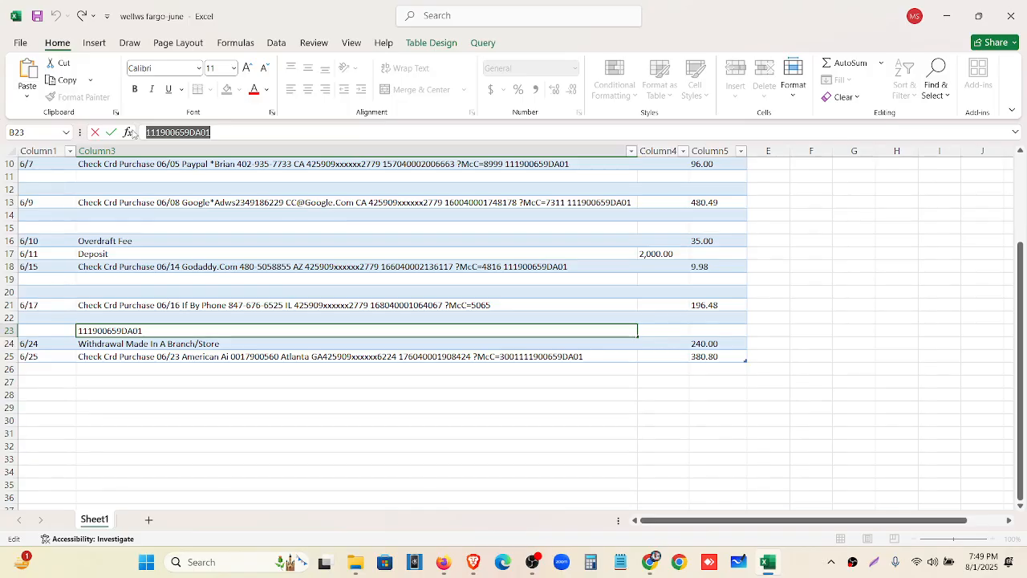
key("BackSpace")
left_click(295, 305)
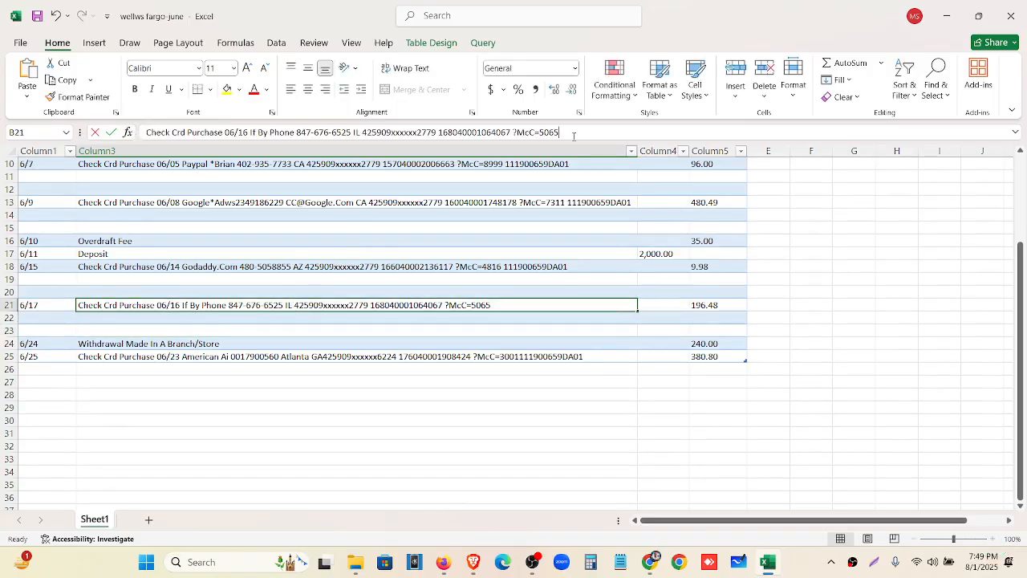
left_click(573, 136)
key("ctrl+v")
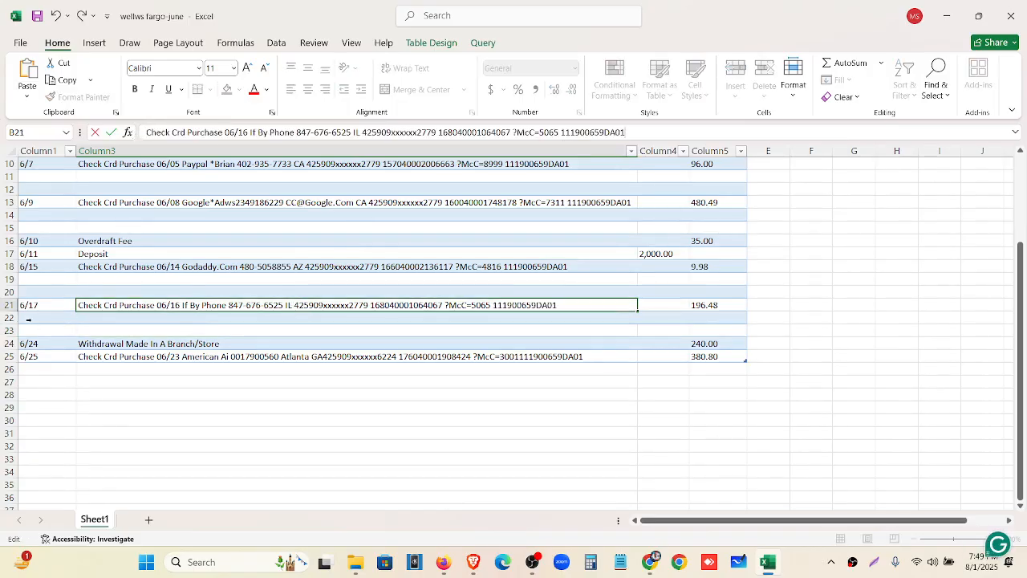
left_click_drag(28, 318, 28, 331)
Delete the empty rows 22–23 and 19–20
right_click(28, 329)
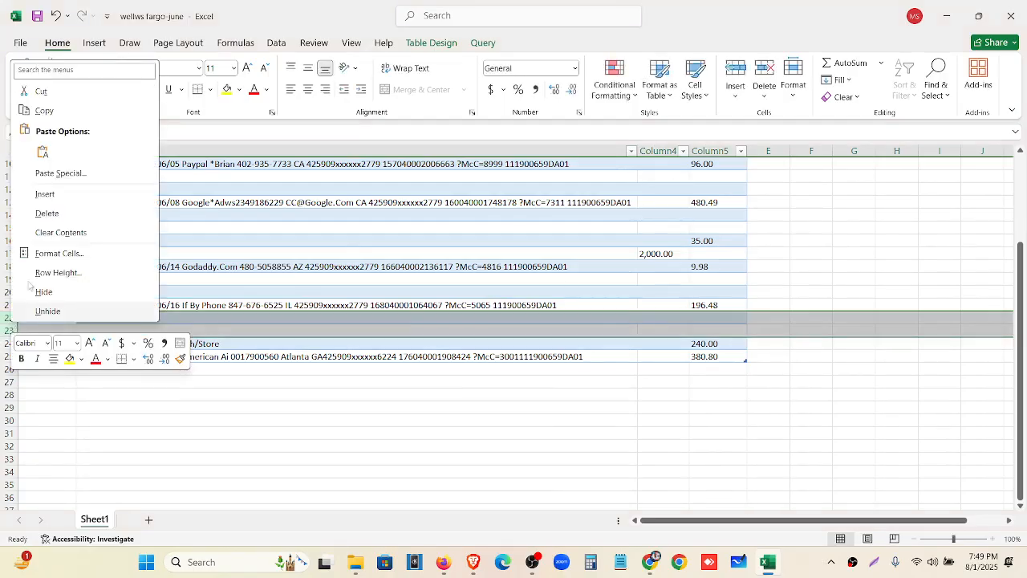
left_click(47, 212)
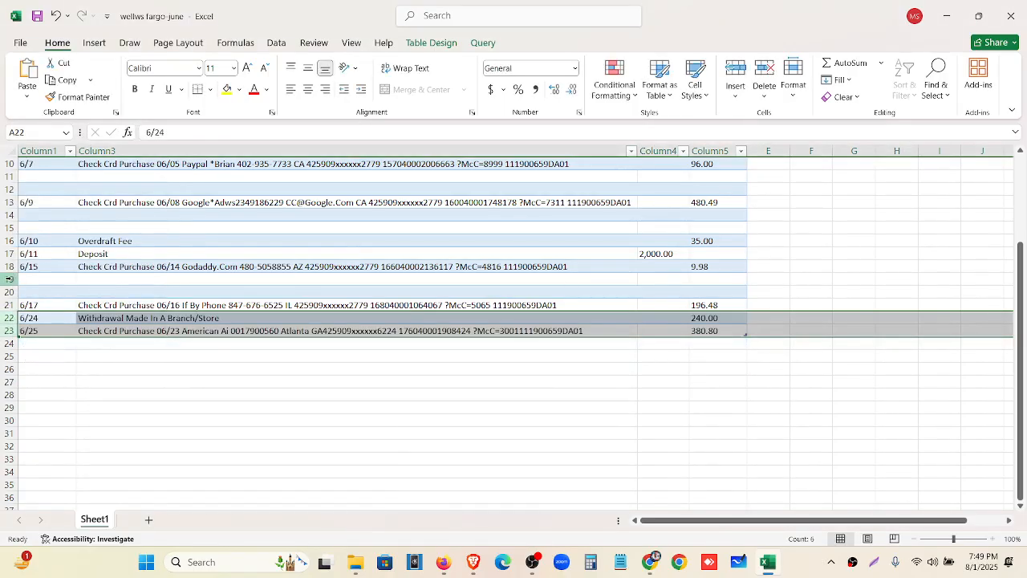
left_click_drag(12, 279, 10, 292)
right_click(8, 291)
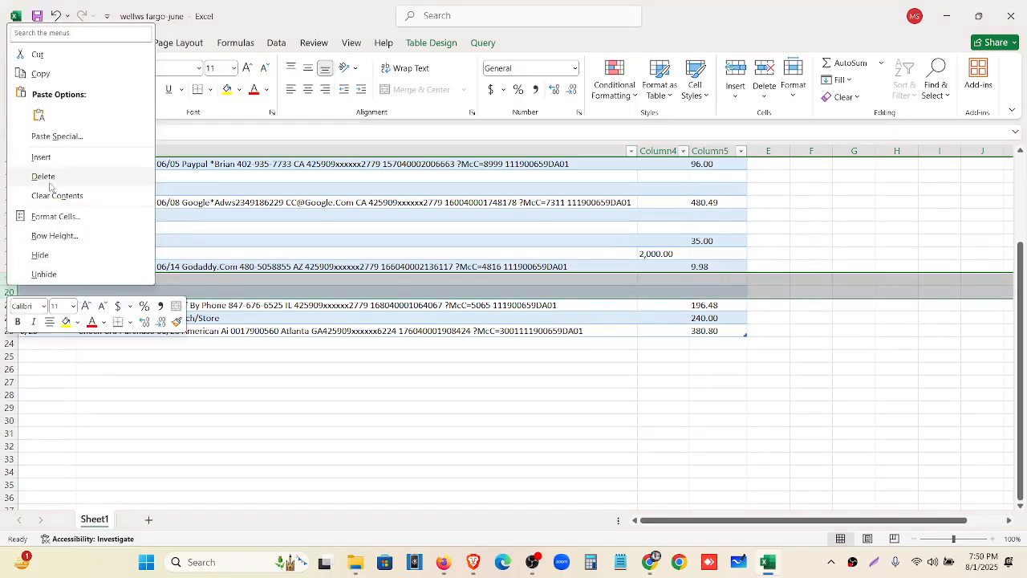
left_click(45, 177)
Delete the empty rows 14–15 and 11–12
scroll(42, 282, "up", 1)
scroll(28, 279, "up", 1)
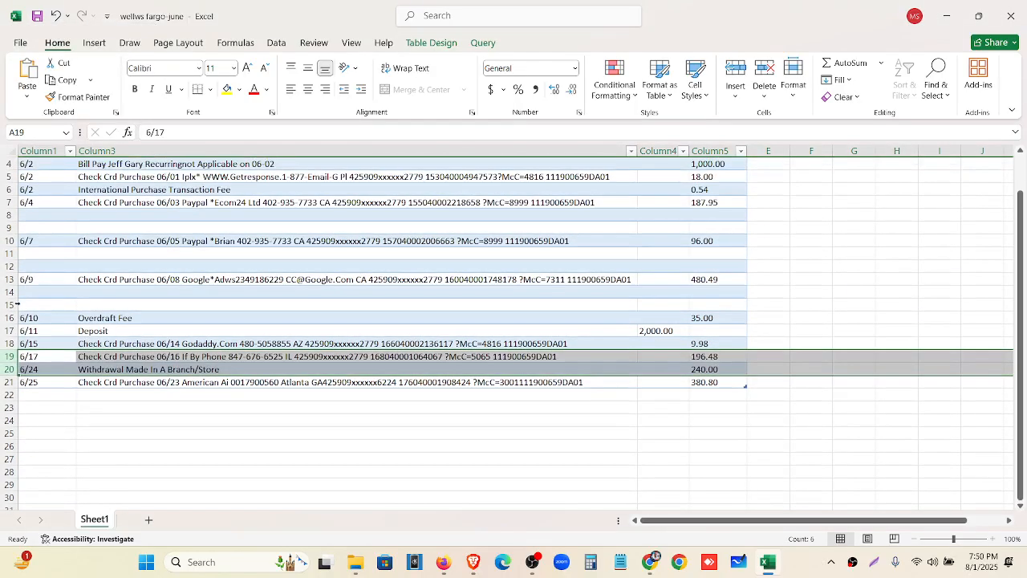
left_click_drag(14, 291, 8, 305)
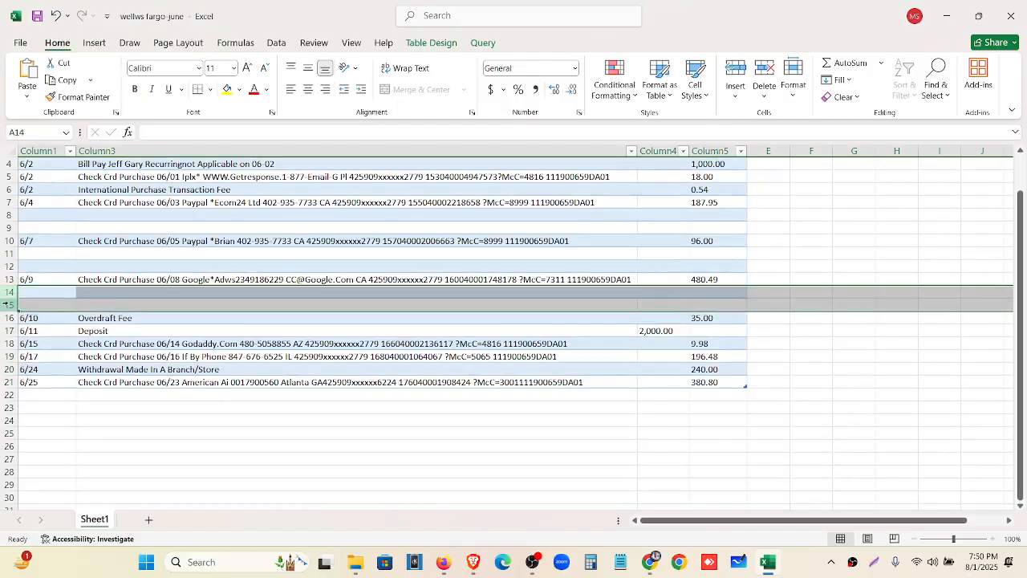
right_click(7, 305)
left_click(24, 194)
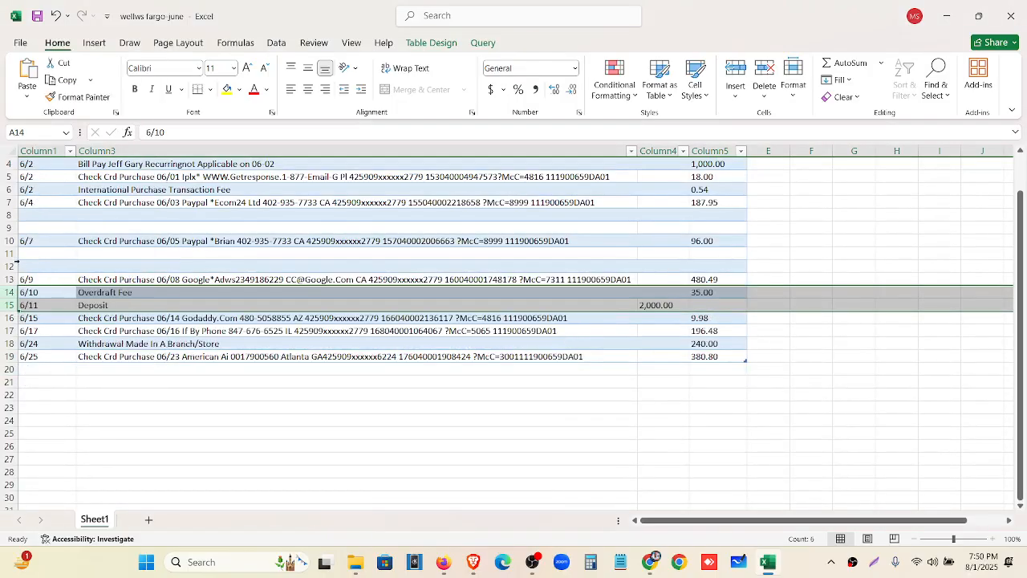
left_click_drag(7, 254, 8, 266)
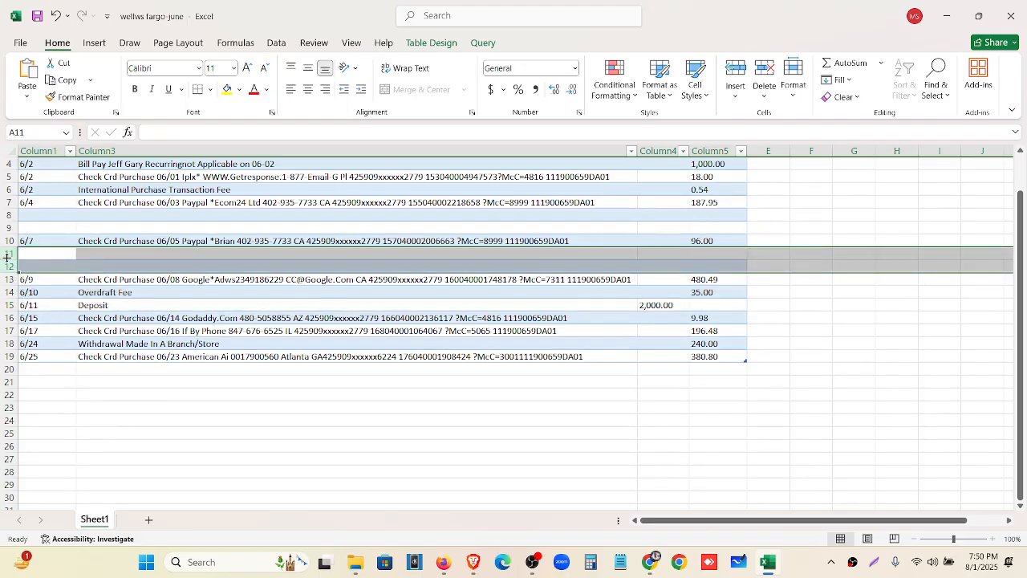
right_click(8, 267)
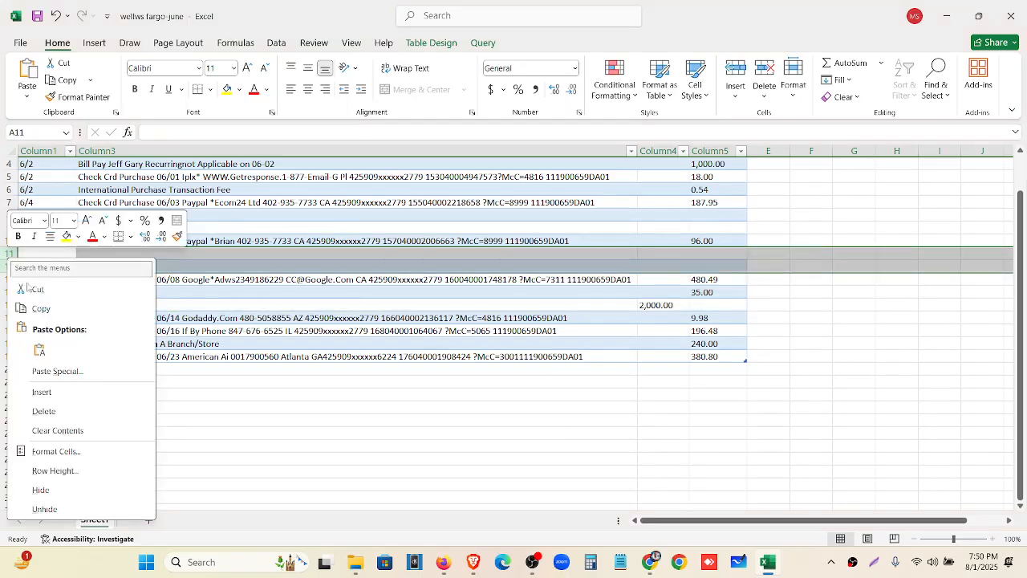
left_click(64, 412)
Delete empty rows 8–9, then check header row 1 without changing it
scroll(94, 297, "up", 1)
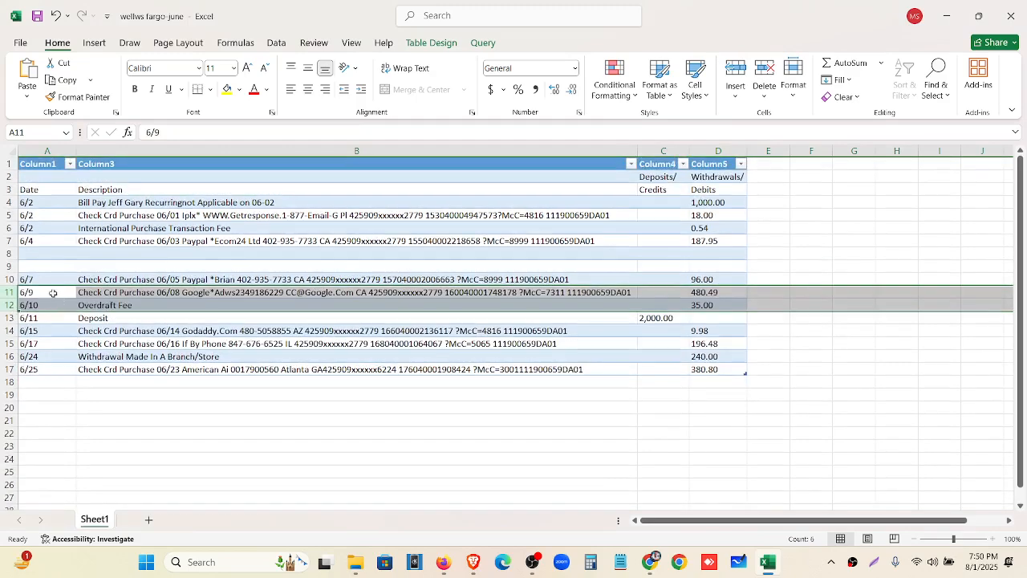
left_click_drag(10, 253, 10, 266)
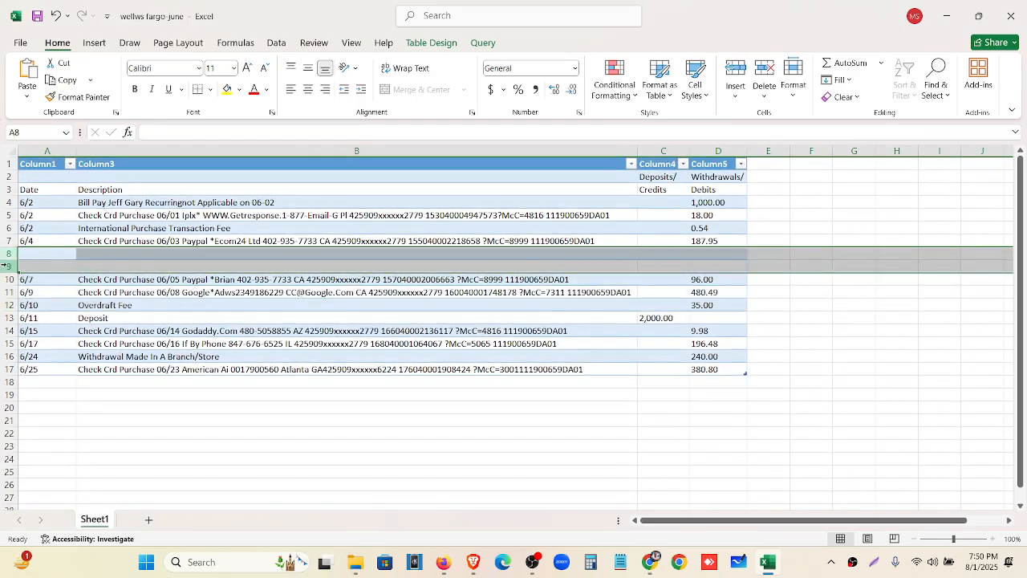
right_click(10, 255)
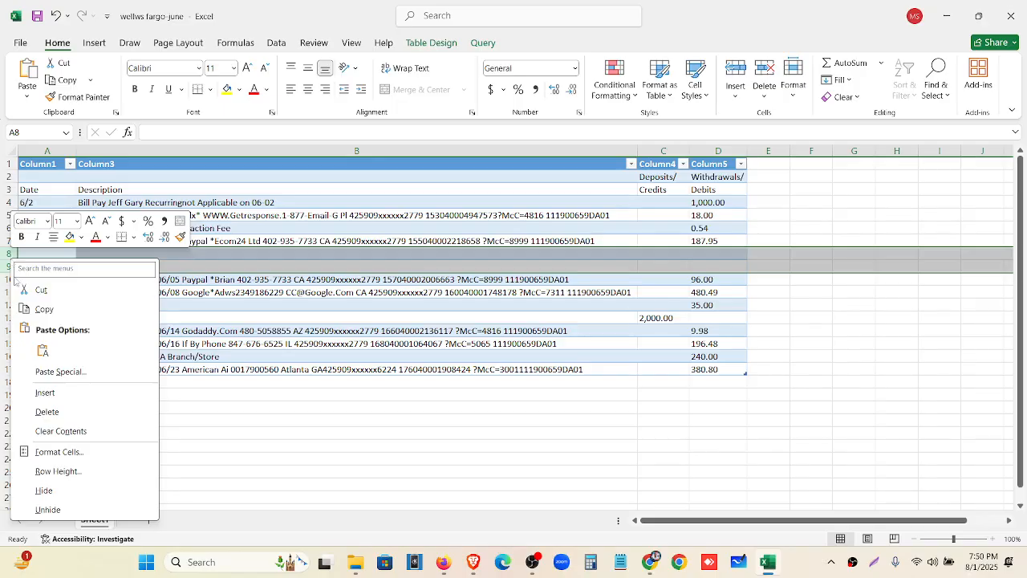
left_click(64, 411)
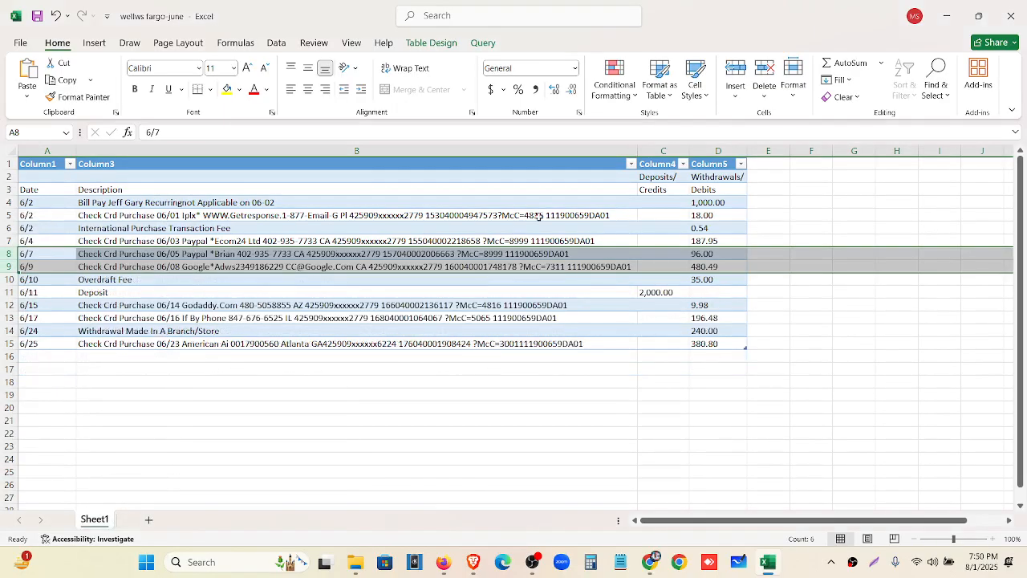
left_click(673, 179)
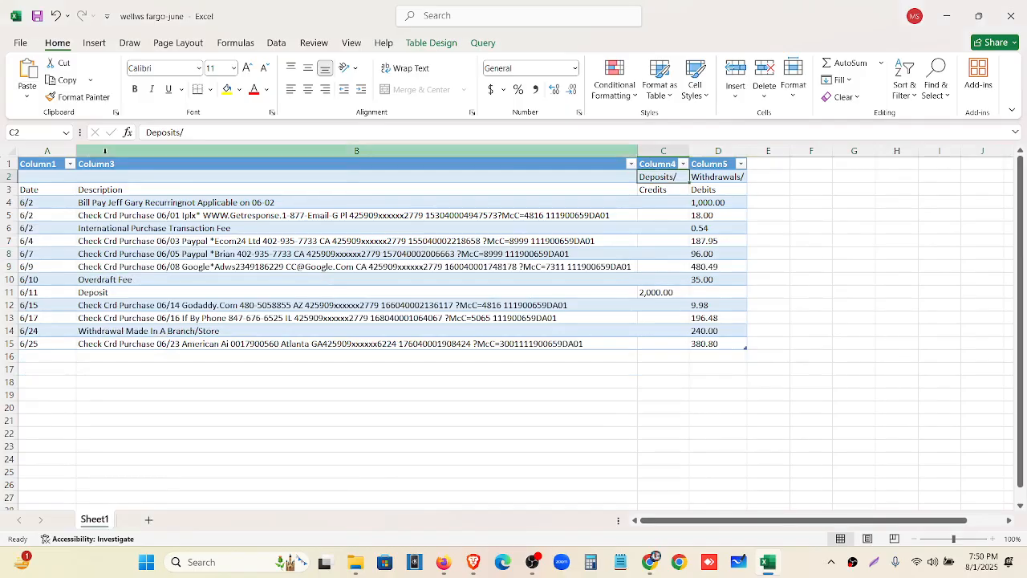
left_click(5, 164)
right_click(5, 164)
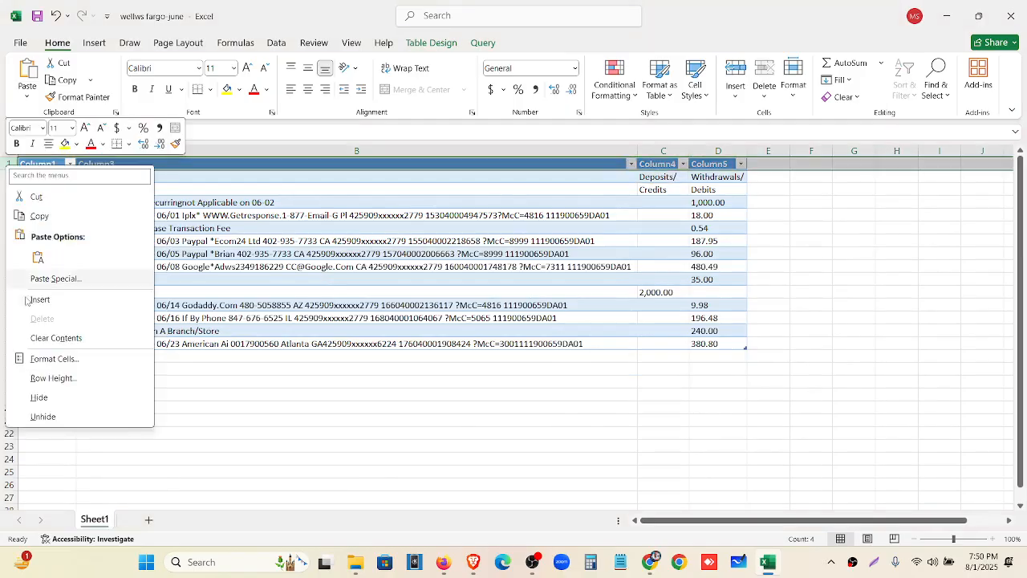
key("Escape")
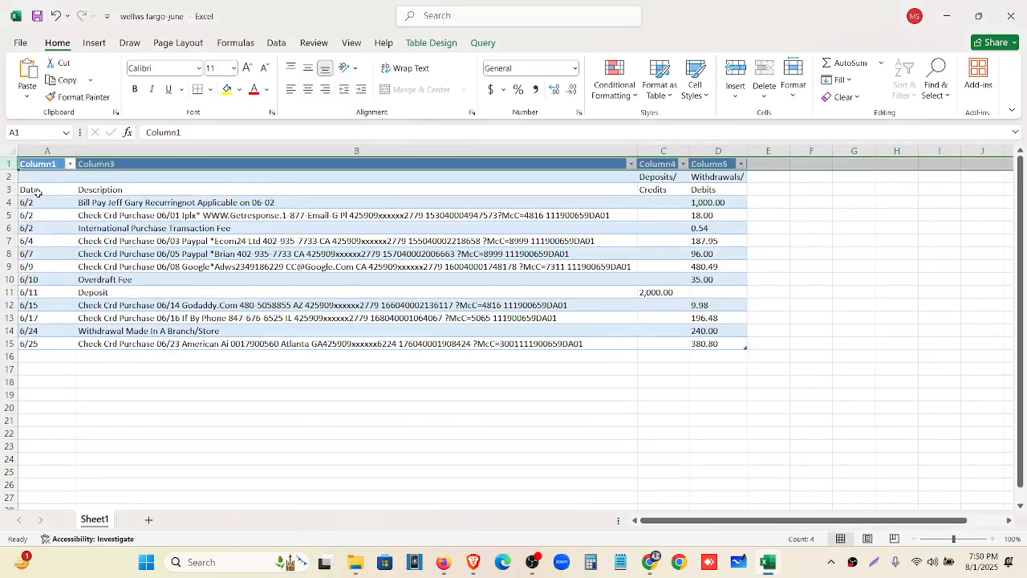
Clear 'Deposits/' from C2 and rename C3's Credits heading to Deposits
left_click(26, 177)
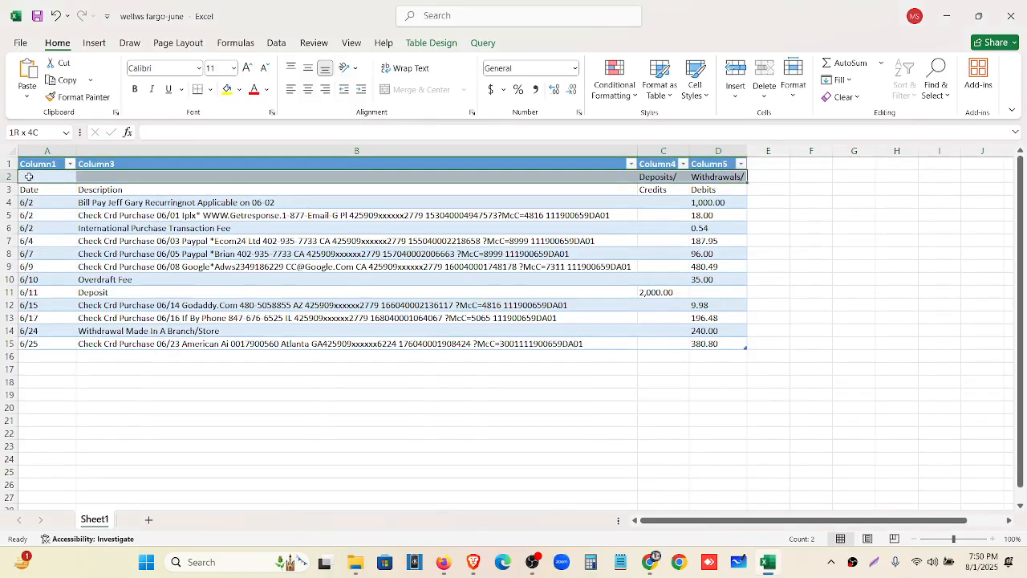
left_click(672, 189)
left_click(674, 176)
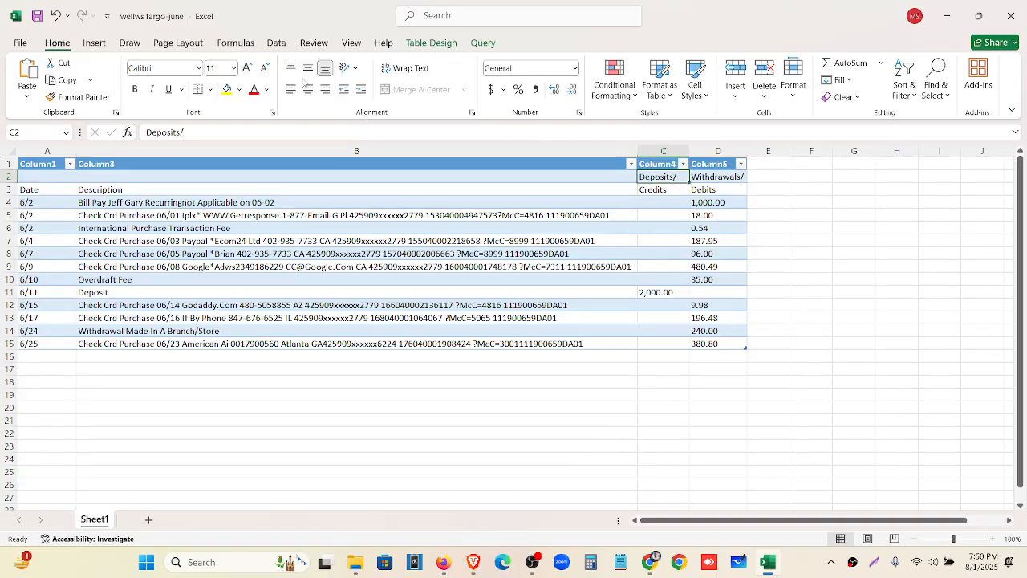
left_click_drag(218, 131, 125, 130)
key("ctrl+c")
key("BackSpace")
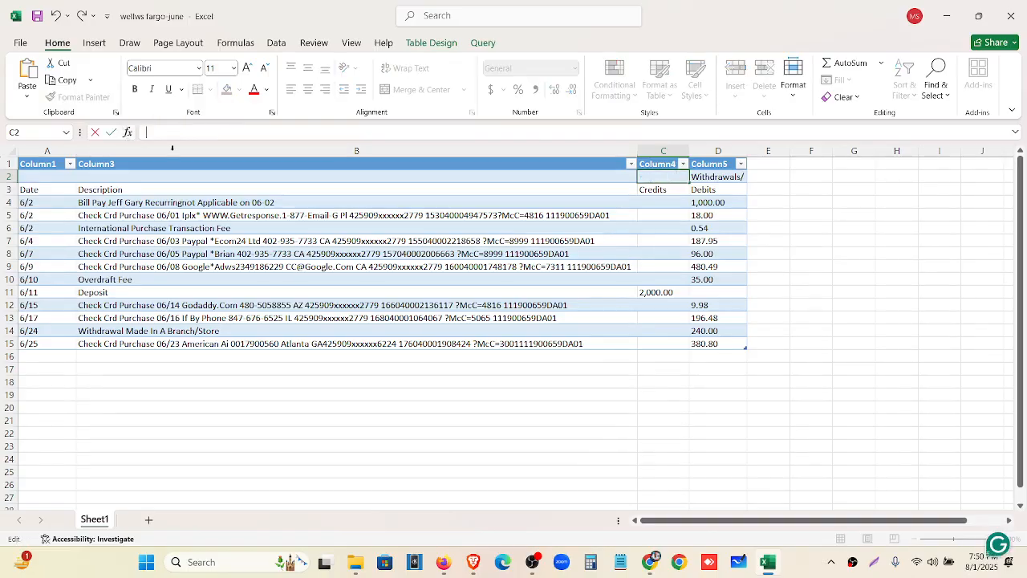
left_click(652, 193)
double_click(240, 131)
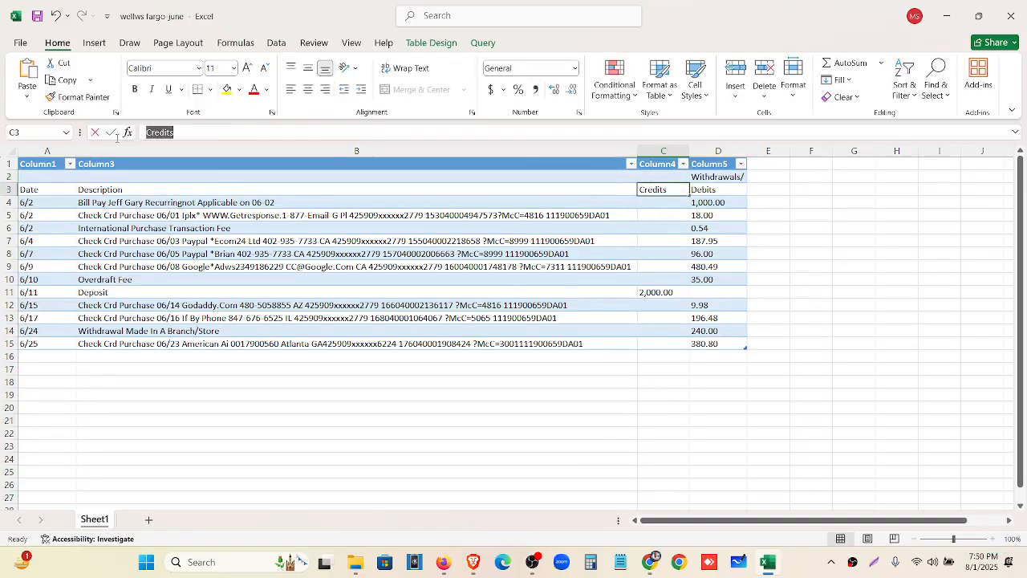
key("ctrl+v")
key("BackSpace")
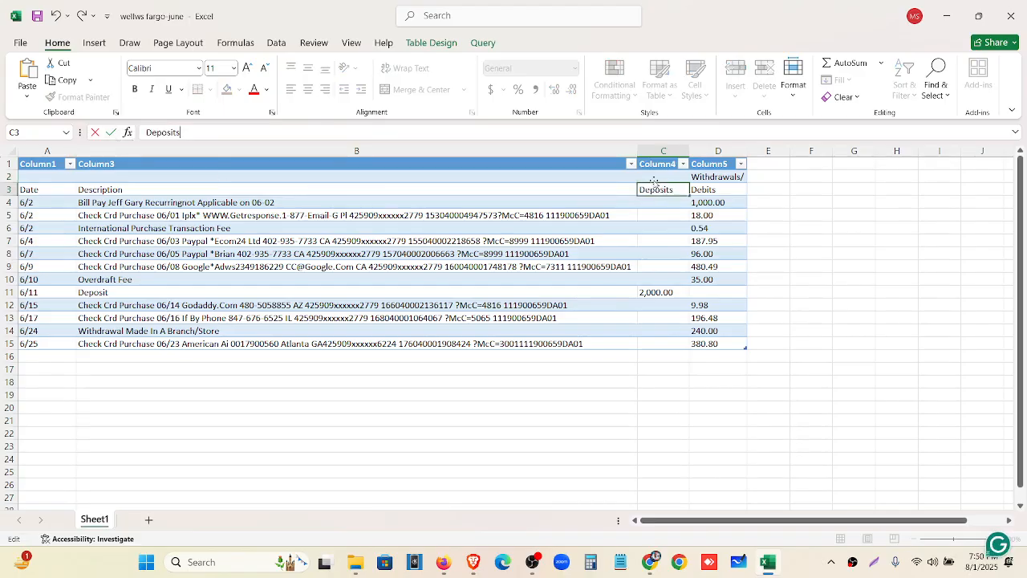
Clear 'Withdrawals/' from D2 and rename D3's Debits heading to Withdrawals
left_click(731, 178)
double_click(326, 135)
key("ctrl+c")
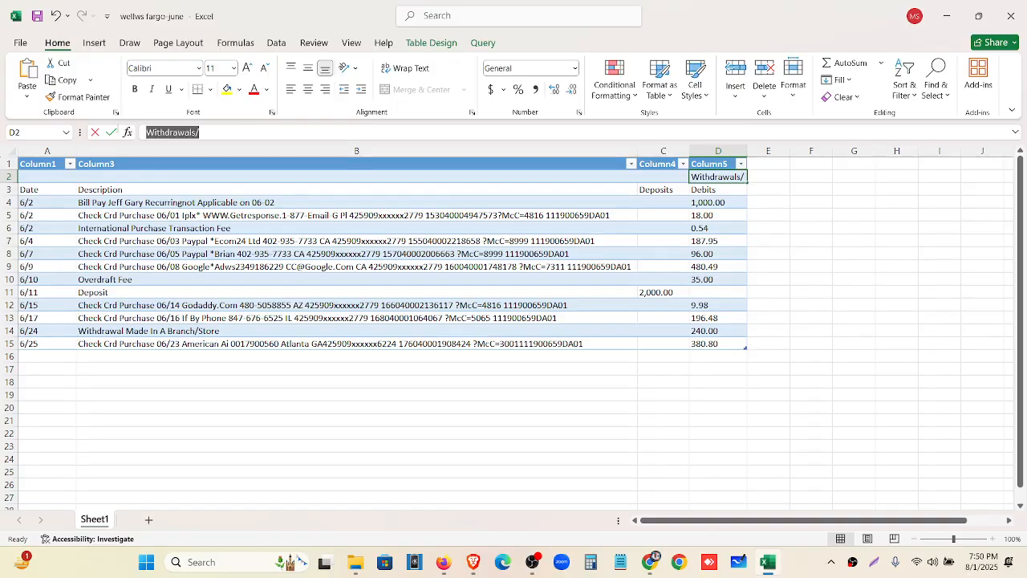
key("BackSpace")
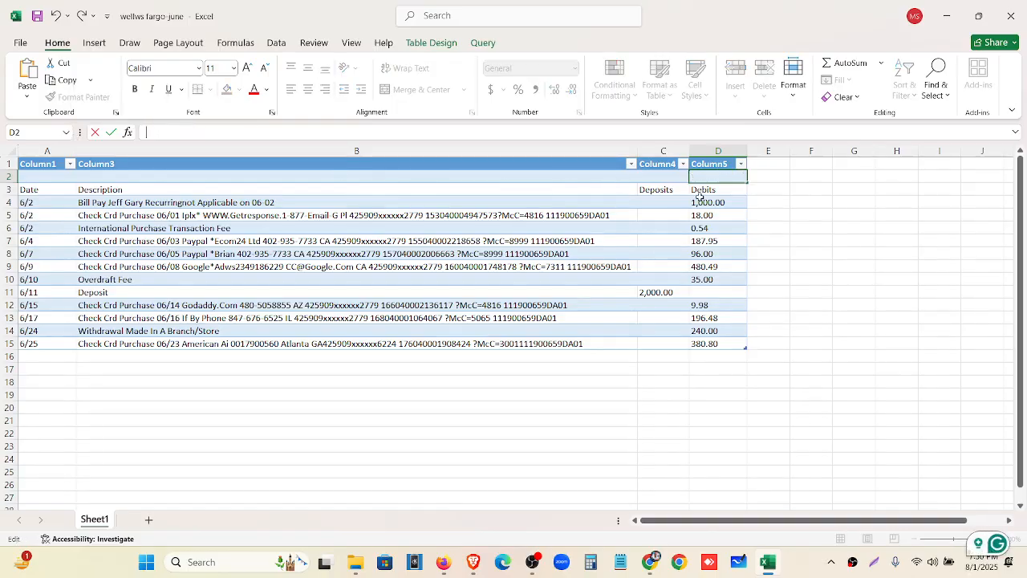
left_click(703, 191)
double_click(204, 134)
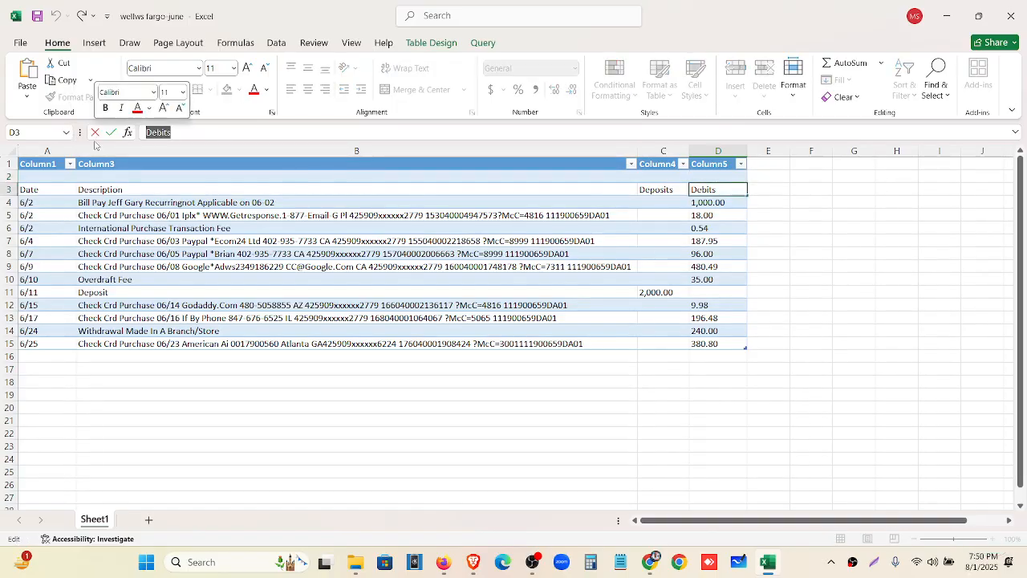
key("ctrl+v")
key("BackSpace")
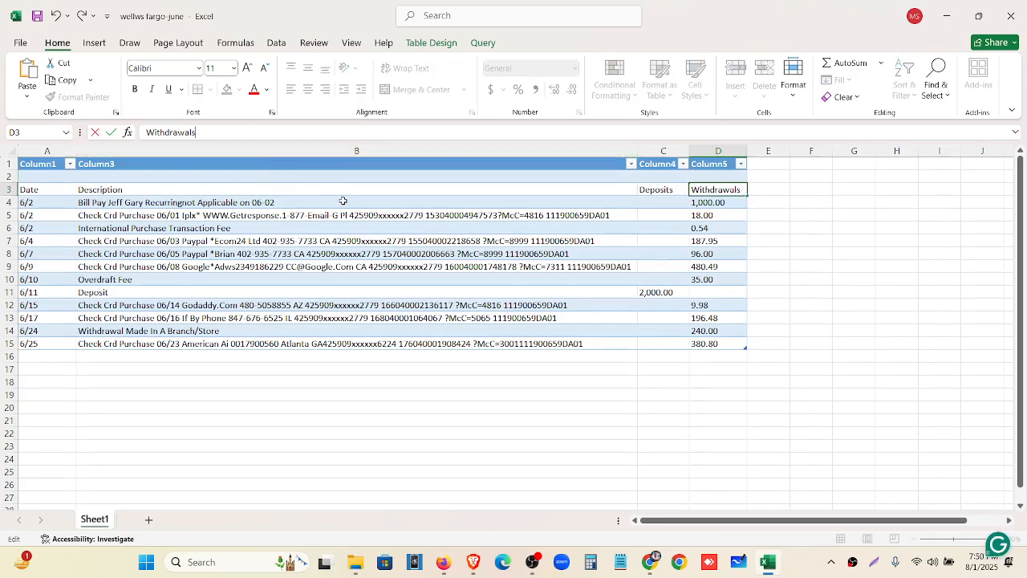
Delete the now-blank row 2 and save the workbook
left_click(24, 179)
right_click(24, 179)
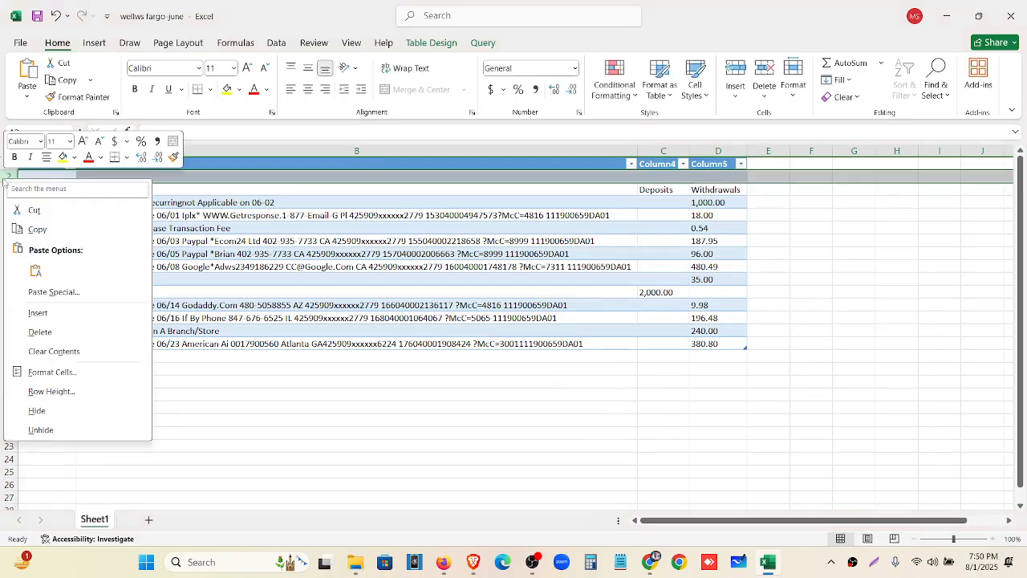
left_click(38, 331)
left_click(38, 16)
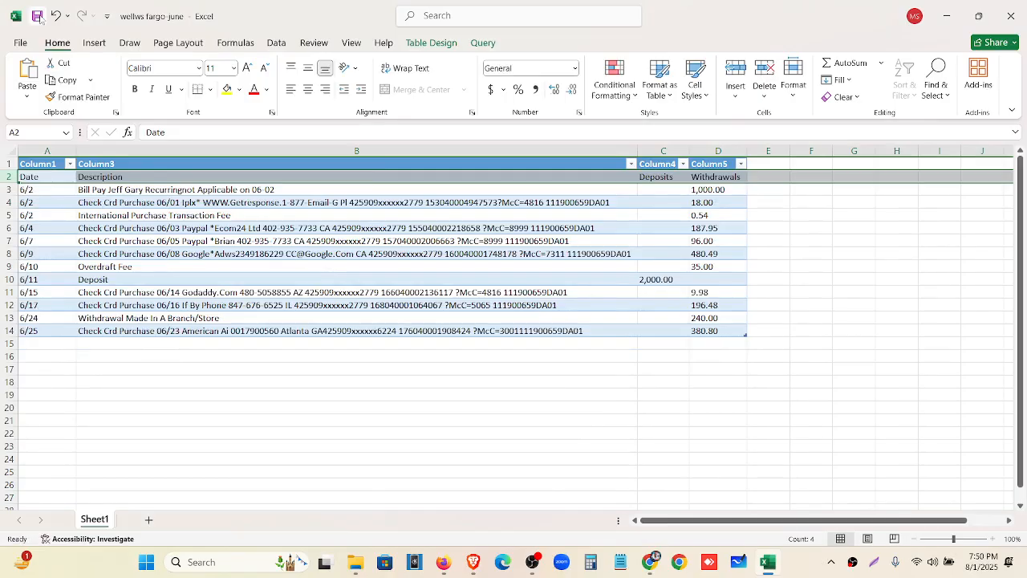
Give dates A3:A14 the custom format code mm/dd/yyyy, starting from m/d/yyyy
left_click(46, 190)
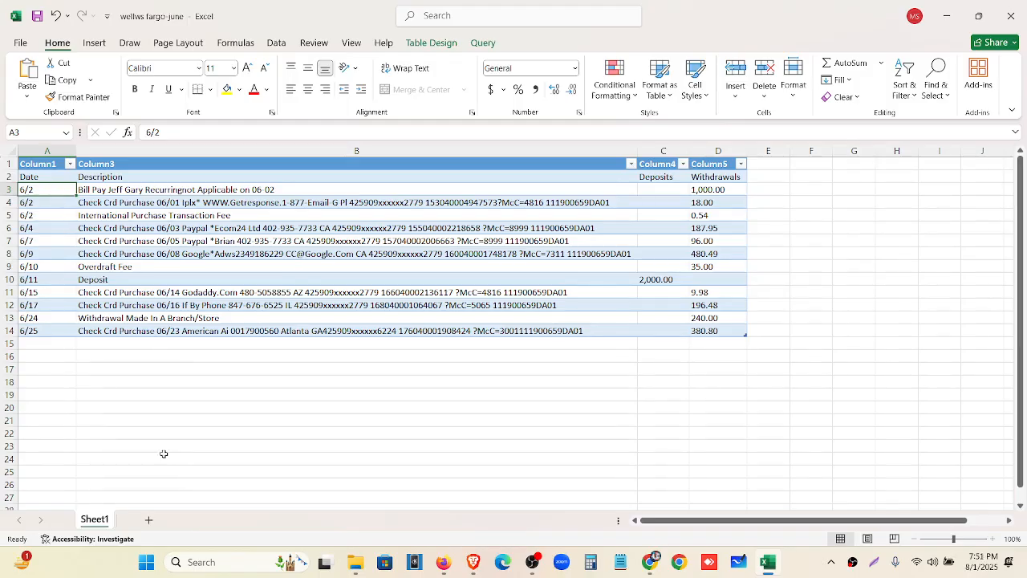
left_click_drag(50, 190, 44, 327)
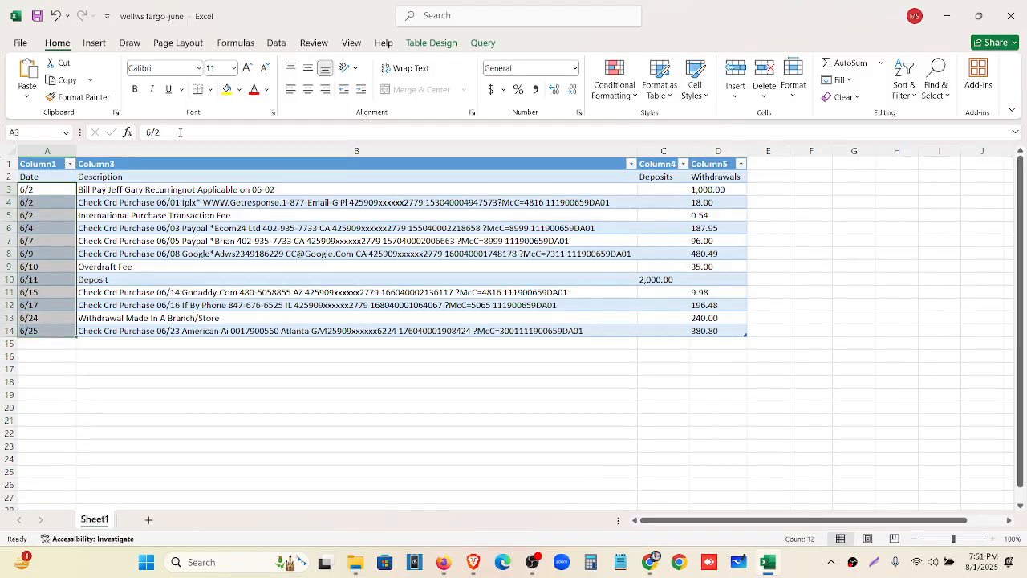
left_click(575, 69)
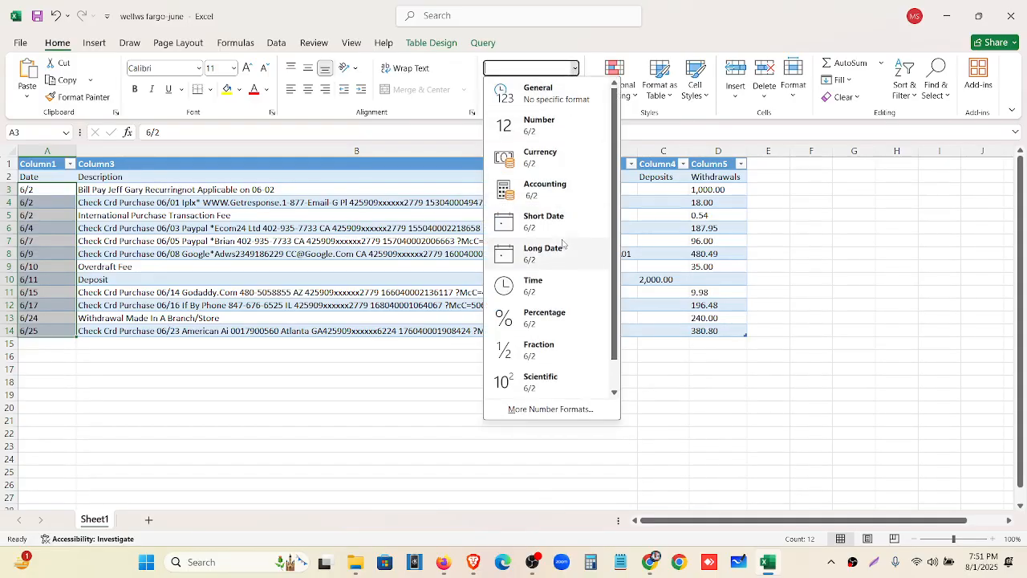
left_click(542, 409)
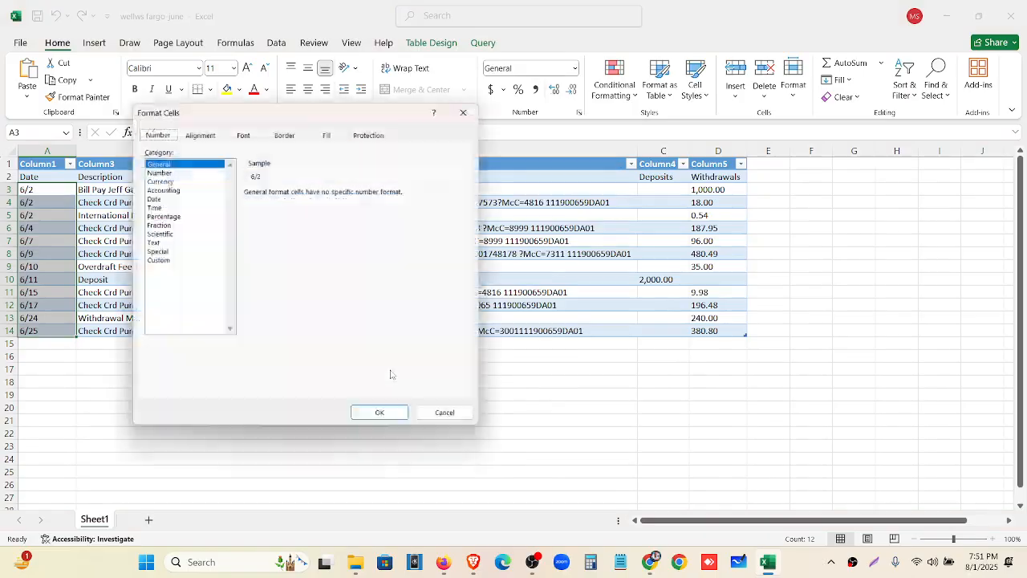
left_click(157, 262)
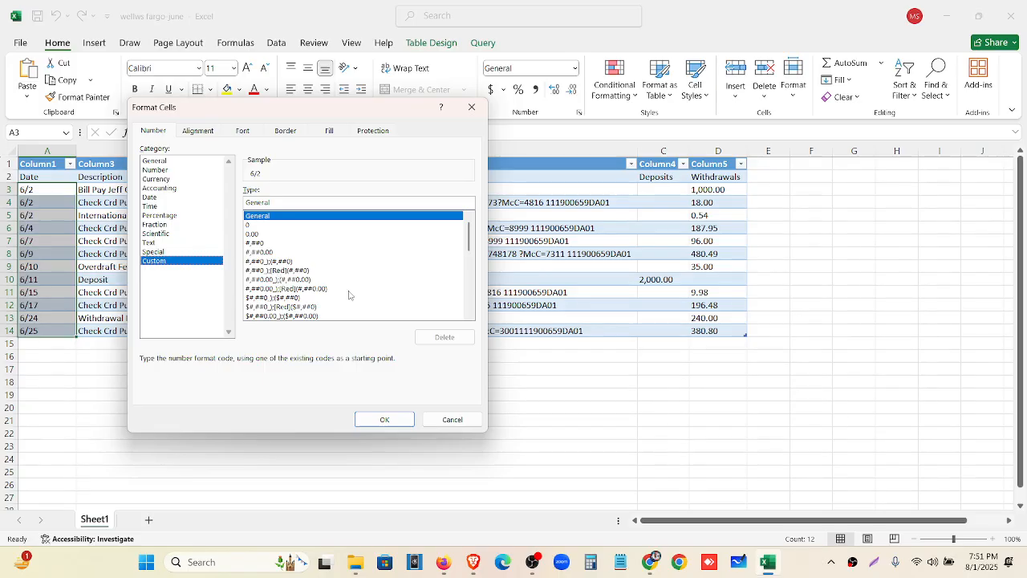
left_click_drag(471, 244, 474, 277)
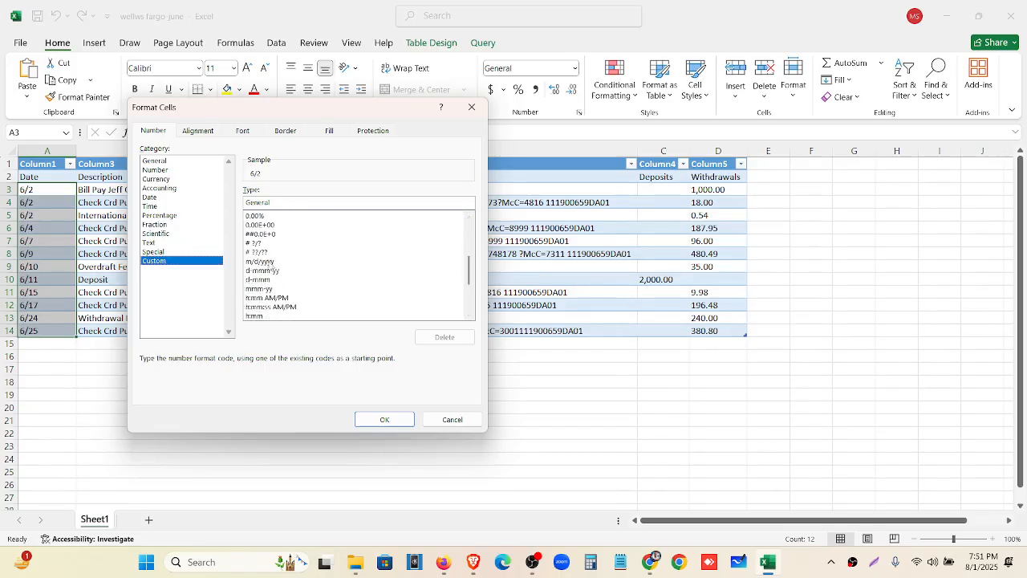
left_click(270, 263)
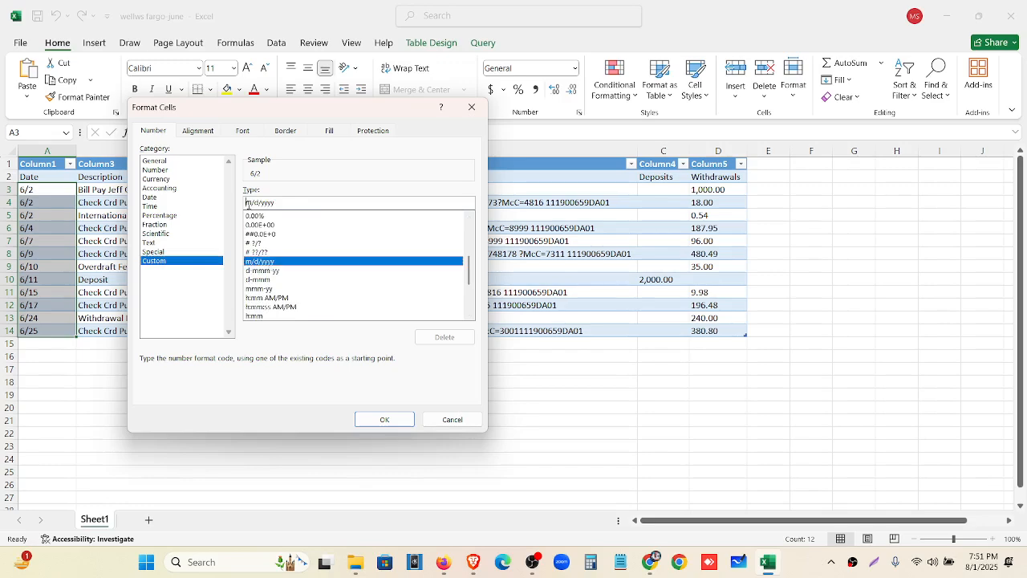
left_click(249, 203)
type("m/")
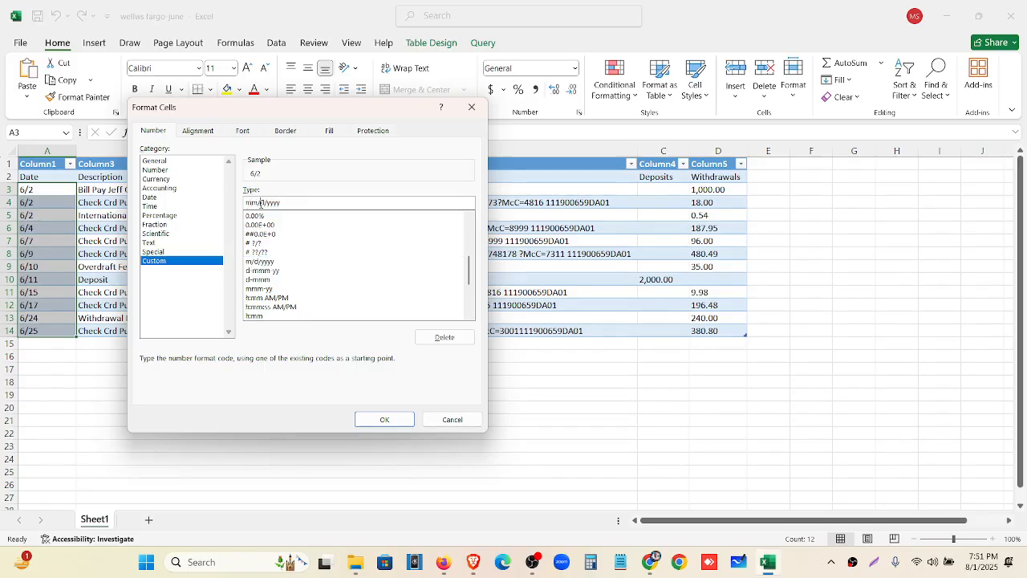
type("dd")
left_click(390, 420)
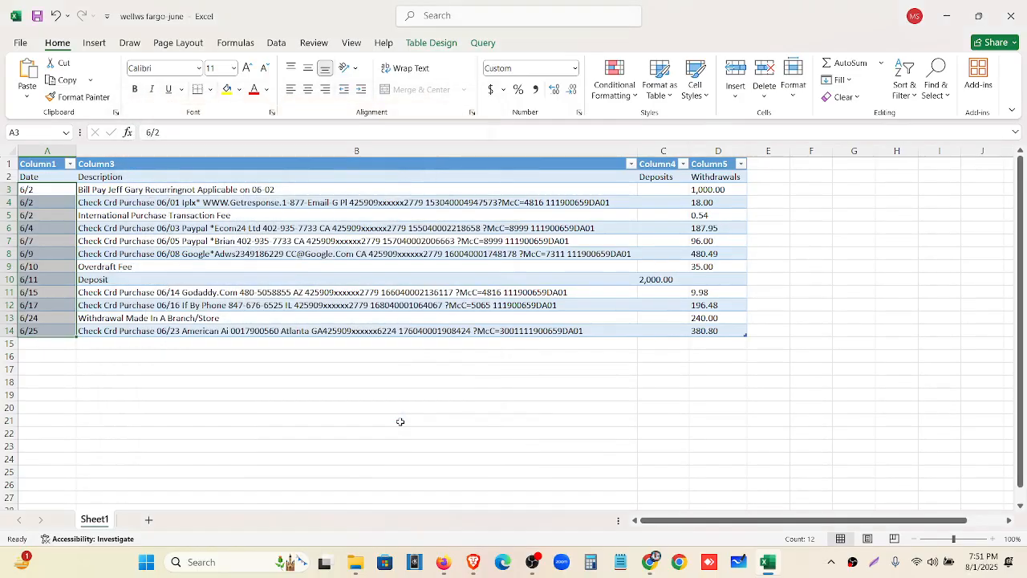
Switch A3 to the built-in 3/14/2012 Date format instead of the custom code
left_click(40, 191)
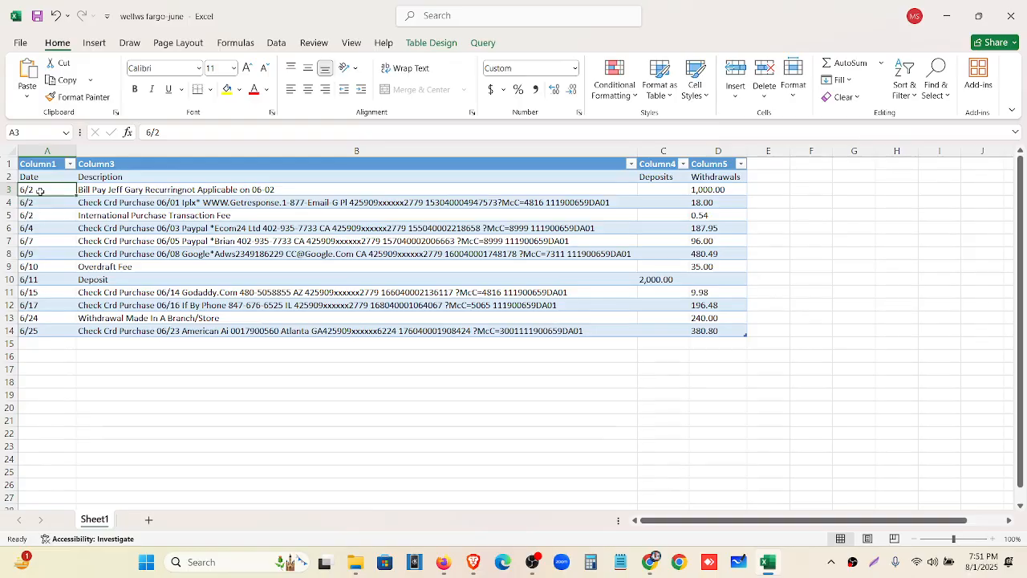
left_click(575, 69)
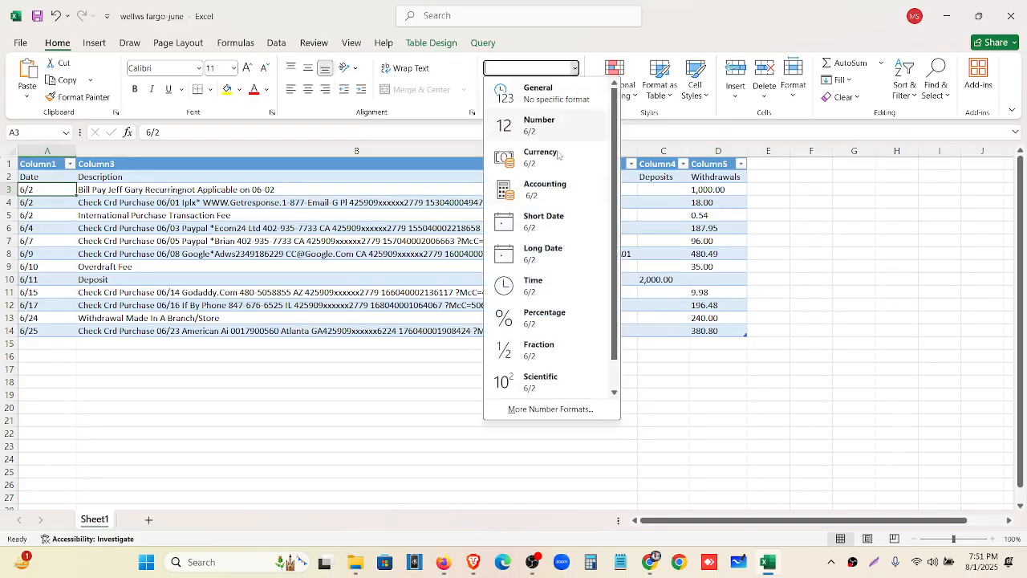
left_click(546, 410)
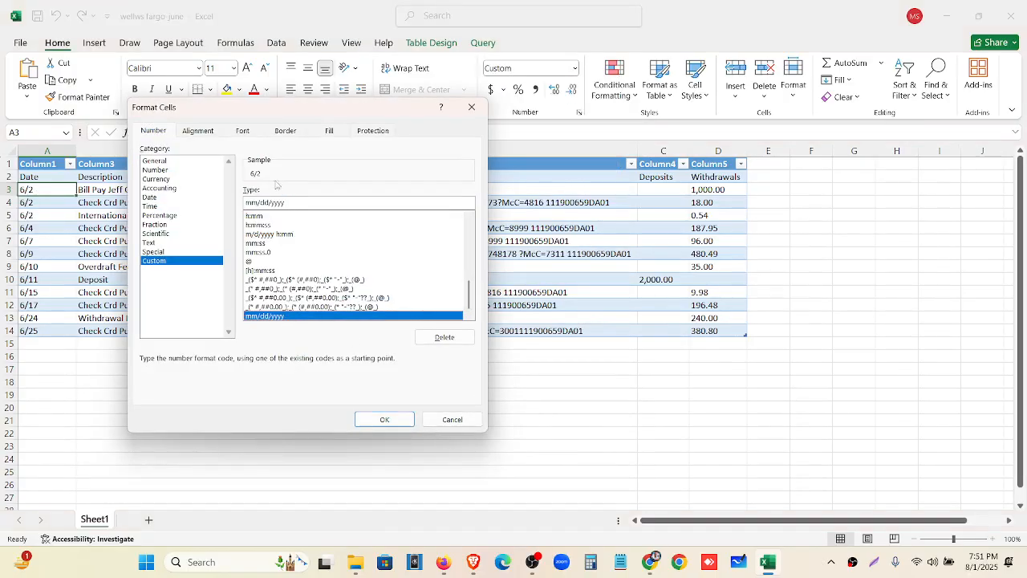
scroll(282, 294, "up", 1)
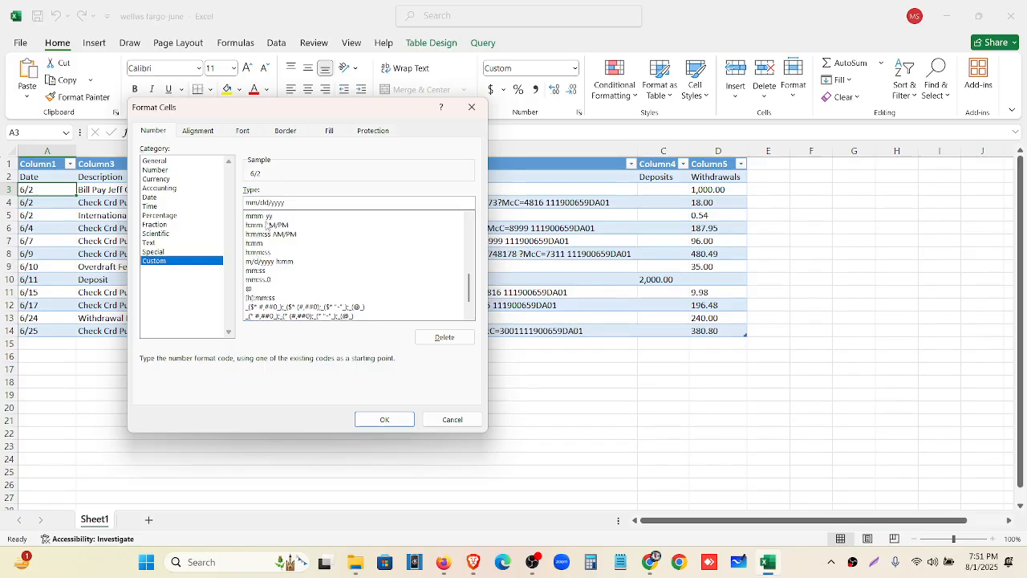
left_click(259, 280)
left_click(255, 270)
left_click(266, 243)
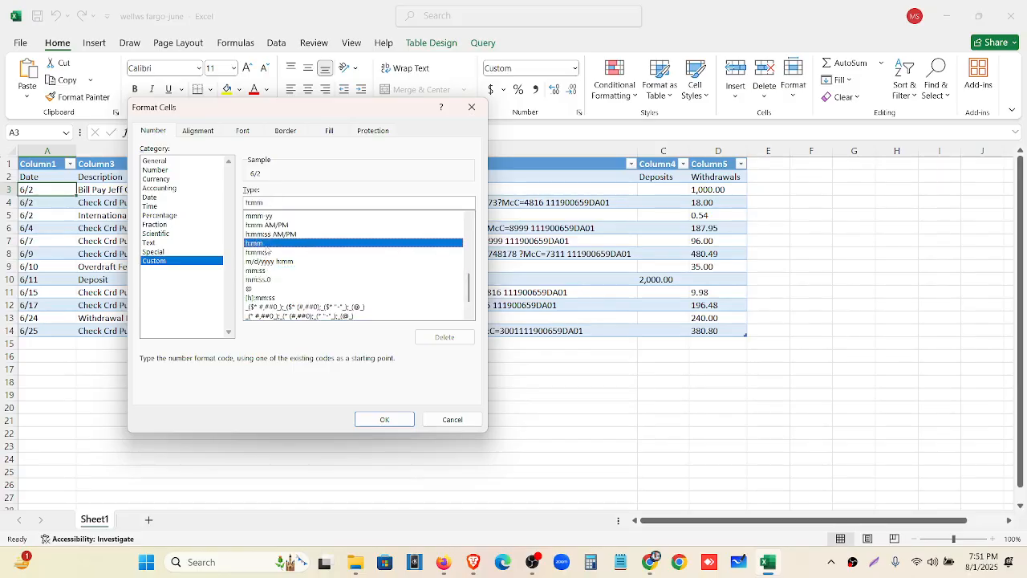
left_click(151, 196)
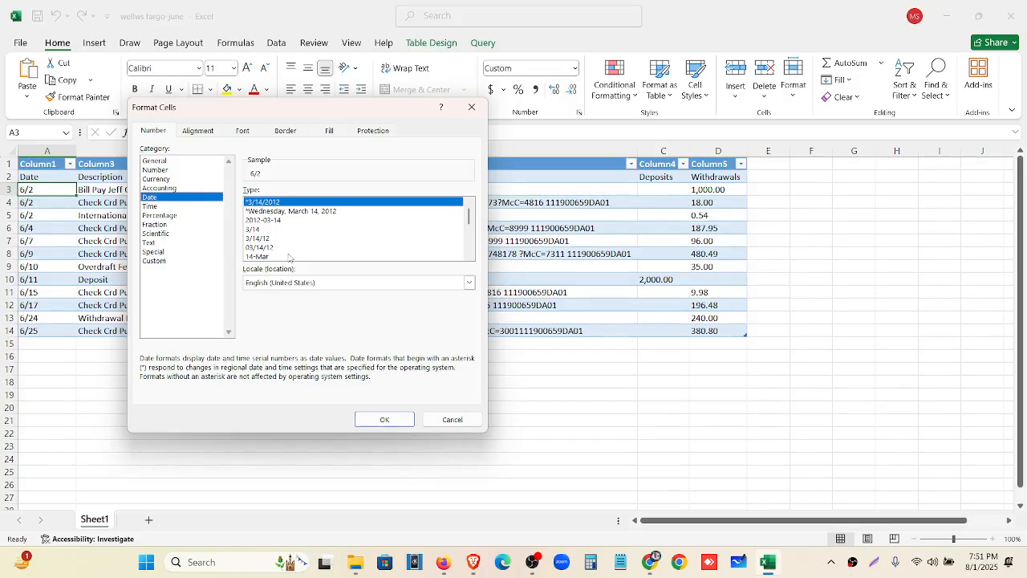
left_click_drag(468, 233, 471, 242)
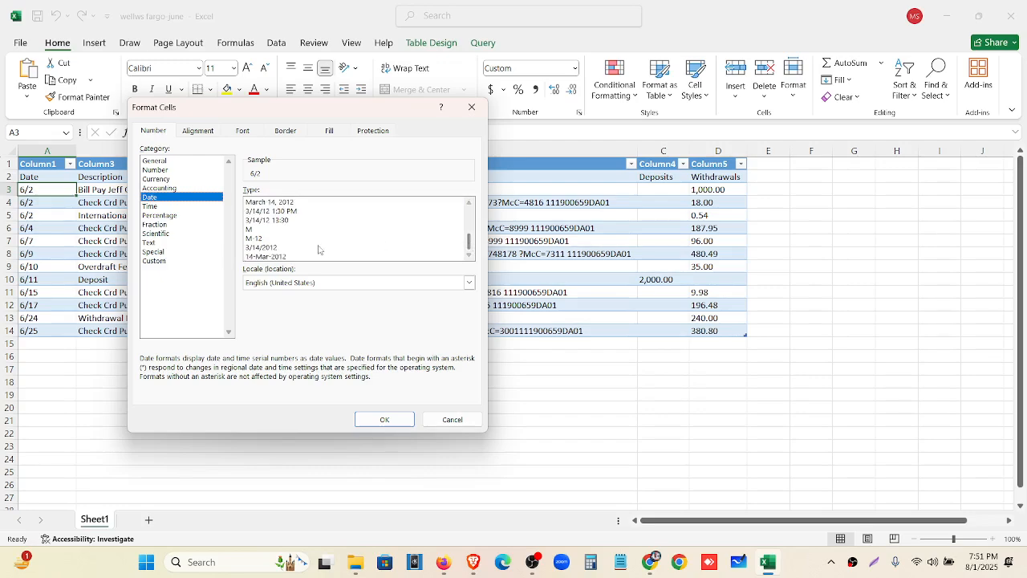
left_click(259, 250)
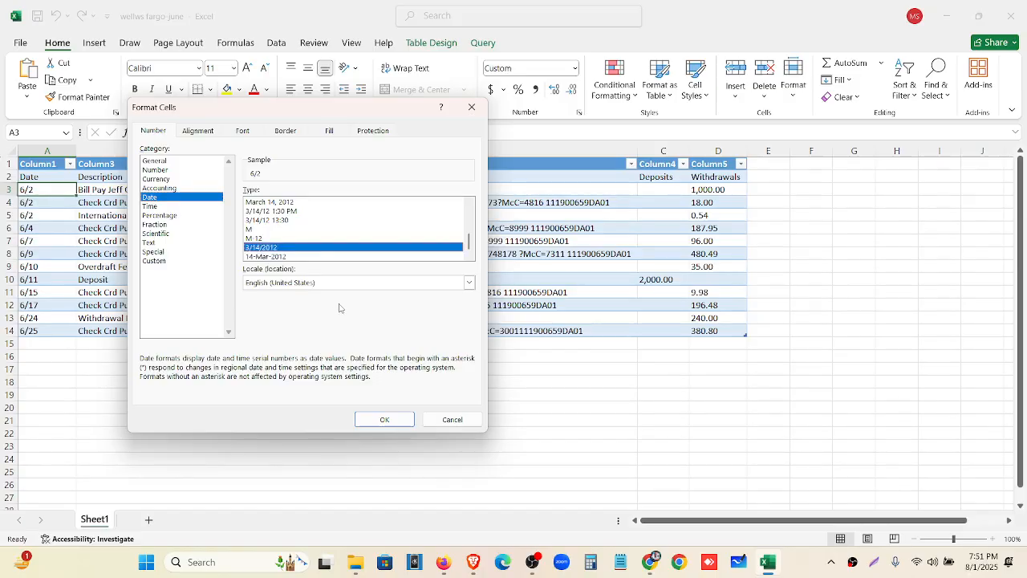
left_click(384, 418)
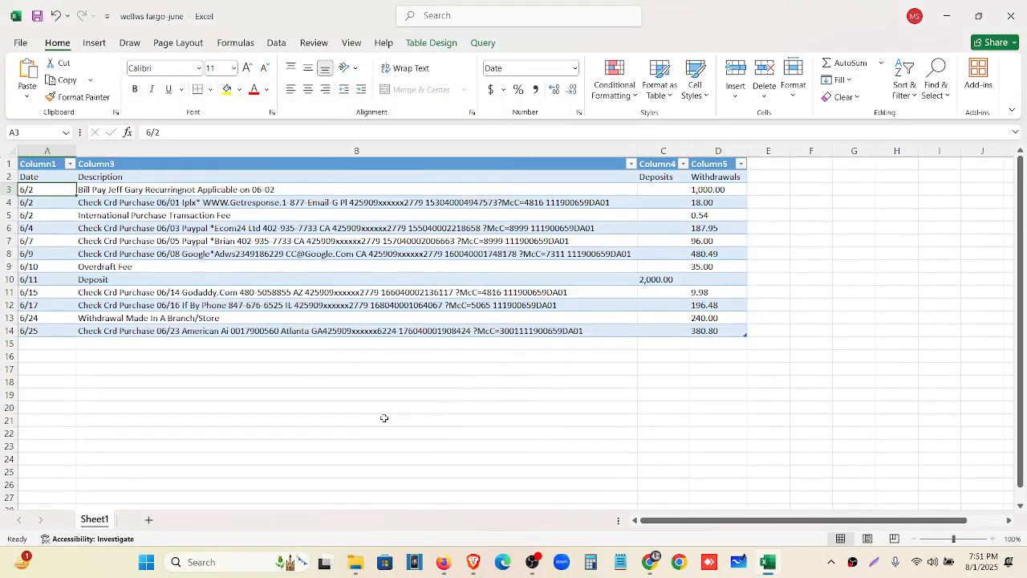
left_click(171, 135)
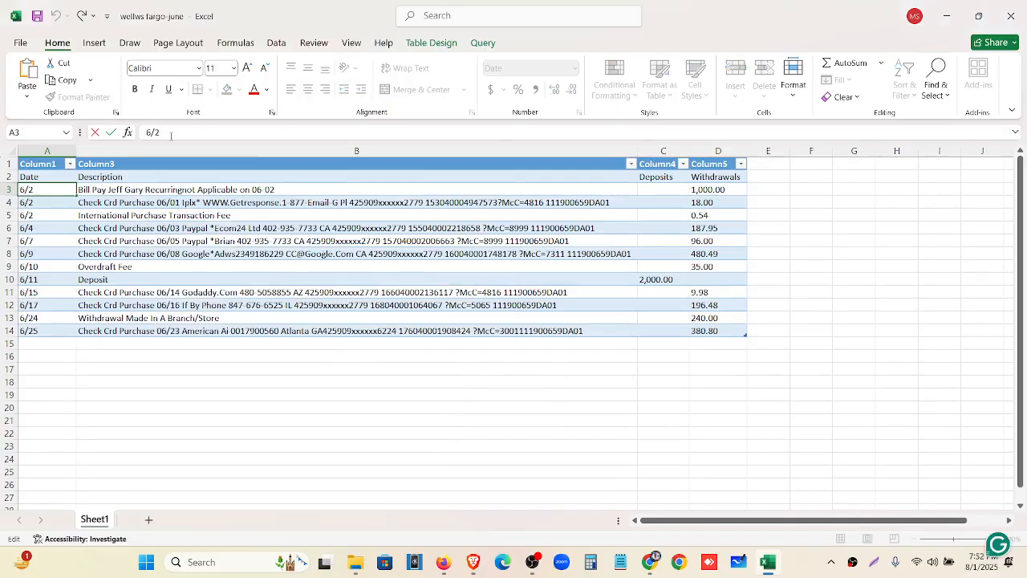
Give A3 a full year and paint its date format onto A4 through A14
left_click(58, 231)
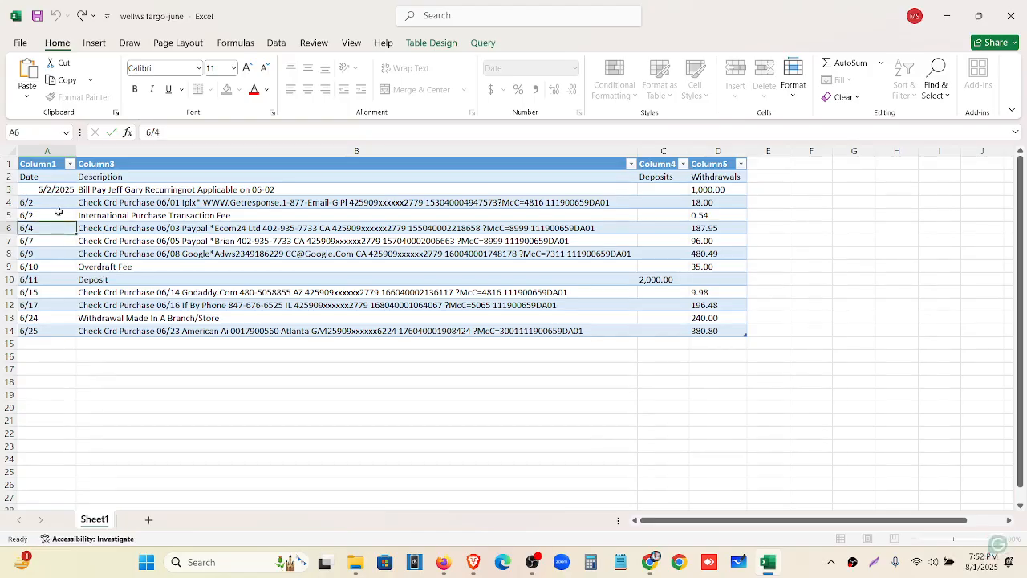
left_click(67, 191)
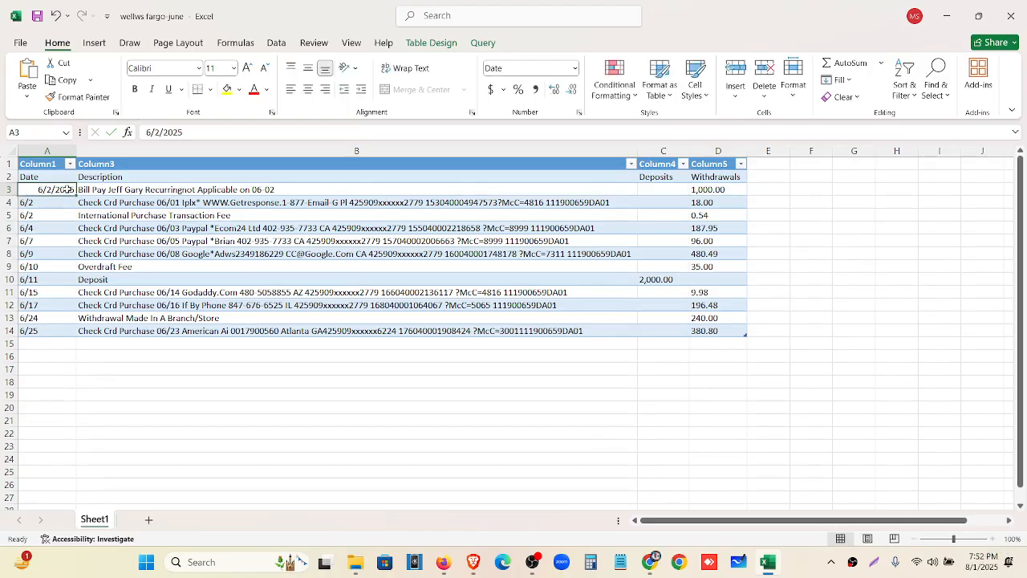
left_click(205, 131)
key("BackSpace")
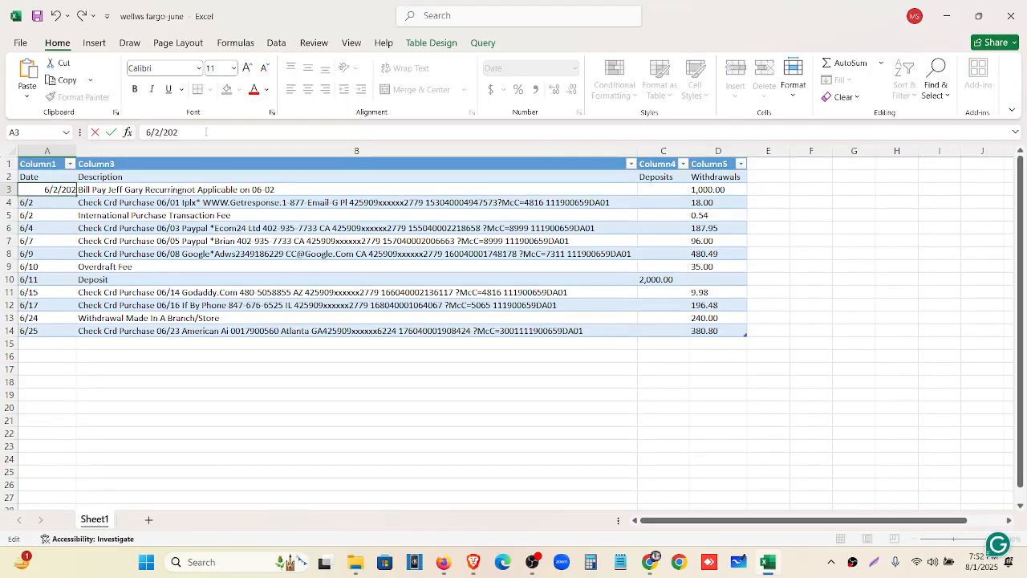
type("4")
left_click(57, 205)
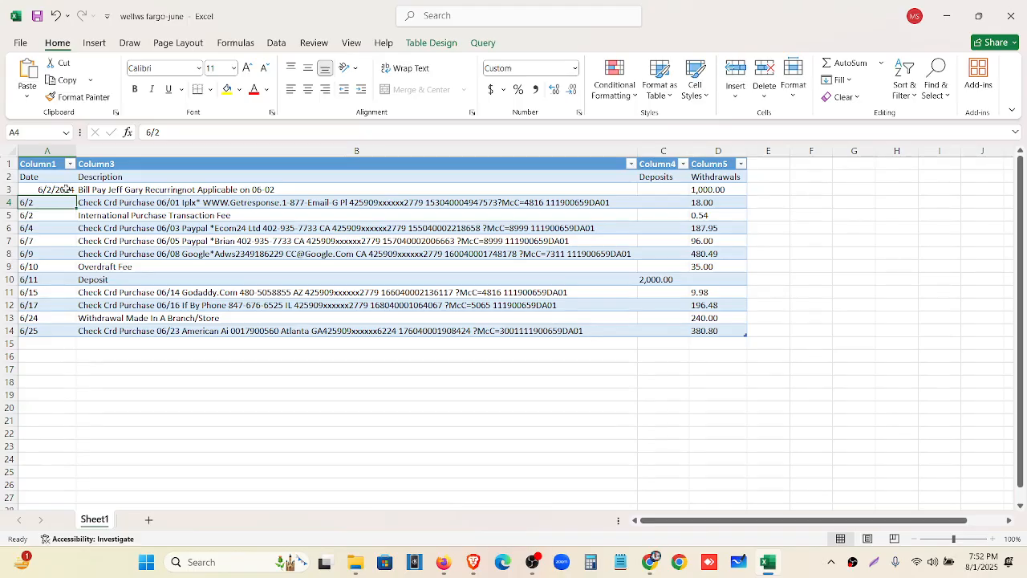
left_click(66, 189)
mouse_move(75, 196)
left_mouse_down()
mouse_move(70, 320)
mouse_move(58, 189)
left_mouse_up()
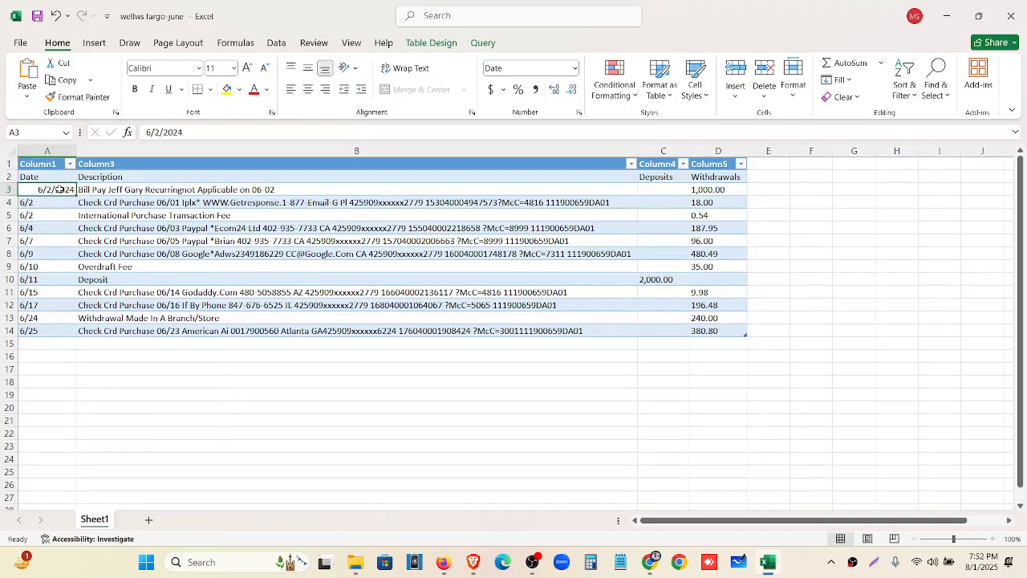
left_click(78, 96)
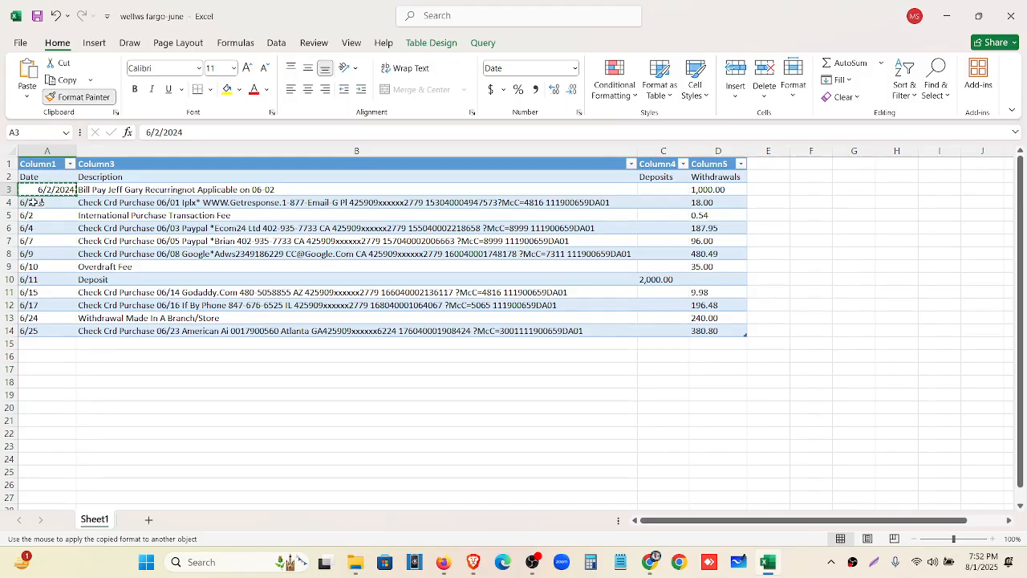
mouse_move(32, 201)
left_mouse_down()
mouse_move(50, 349)
mouse_move(48, 337)
left_mouse_up()
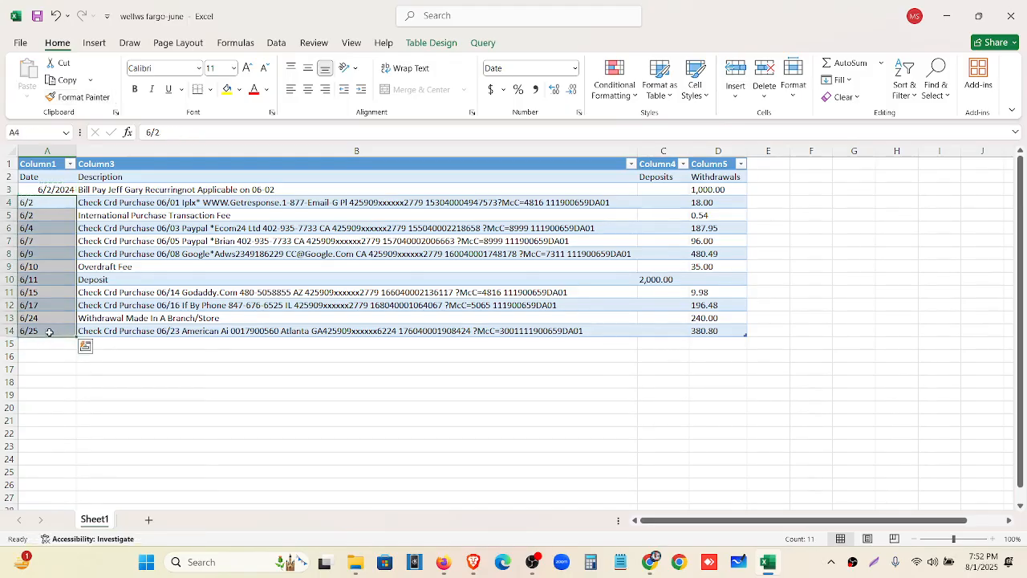
left_click(149, 269)
Complete A4's date with a year, initially reading 6/2/2025
left_click(61, 207)
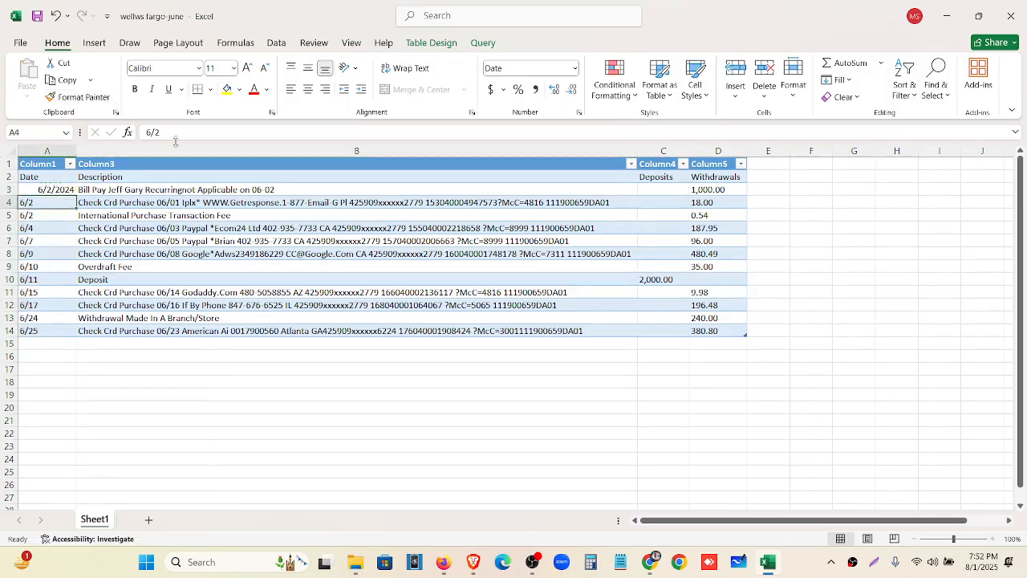
left_click(182, 133)
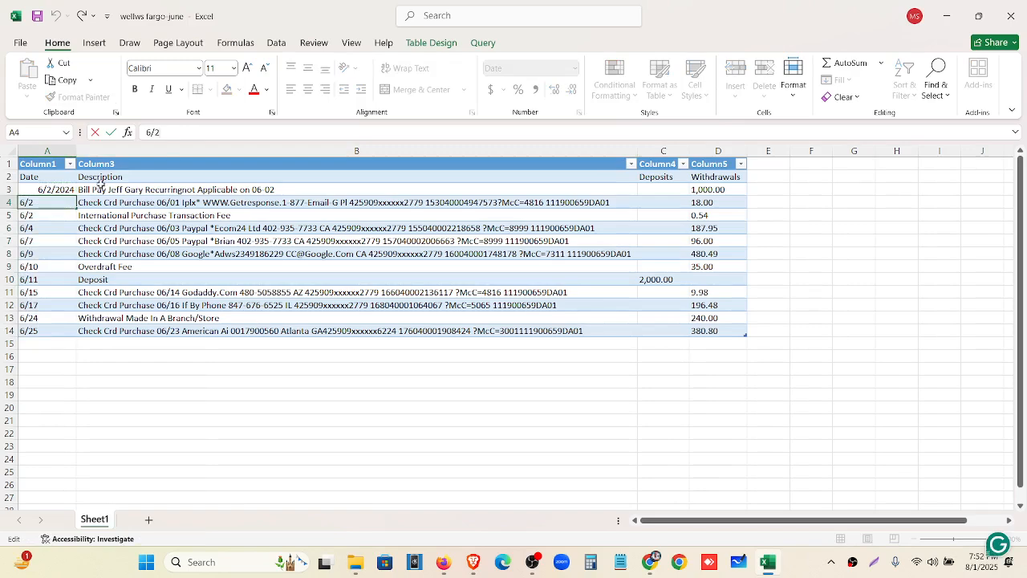
left_click(68, 293)
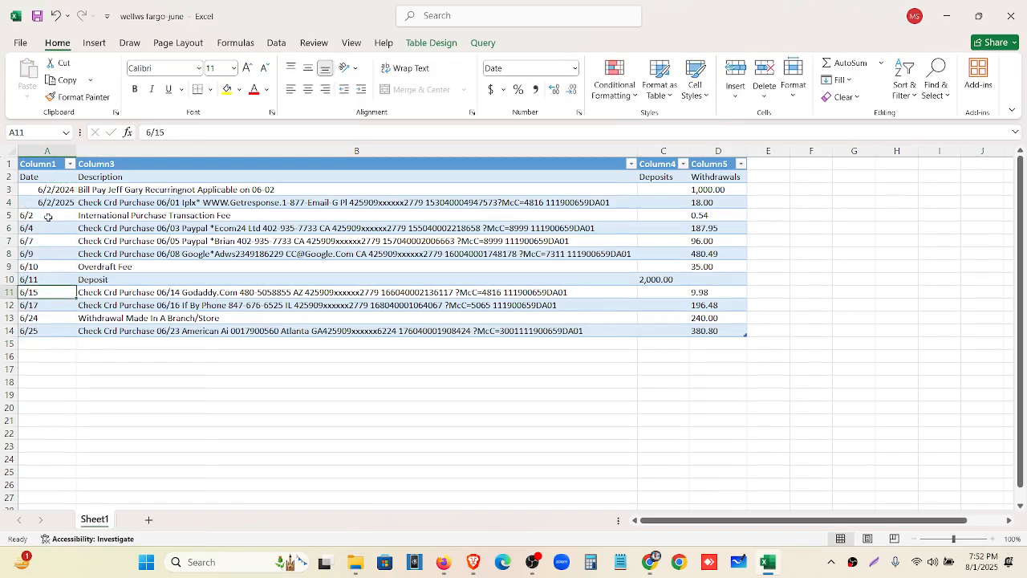
left_click(48, 217)
left_click(78, 239)
left_click(55, 216)
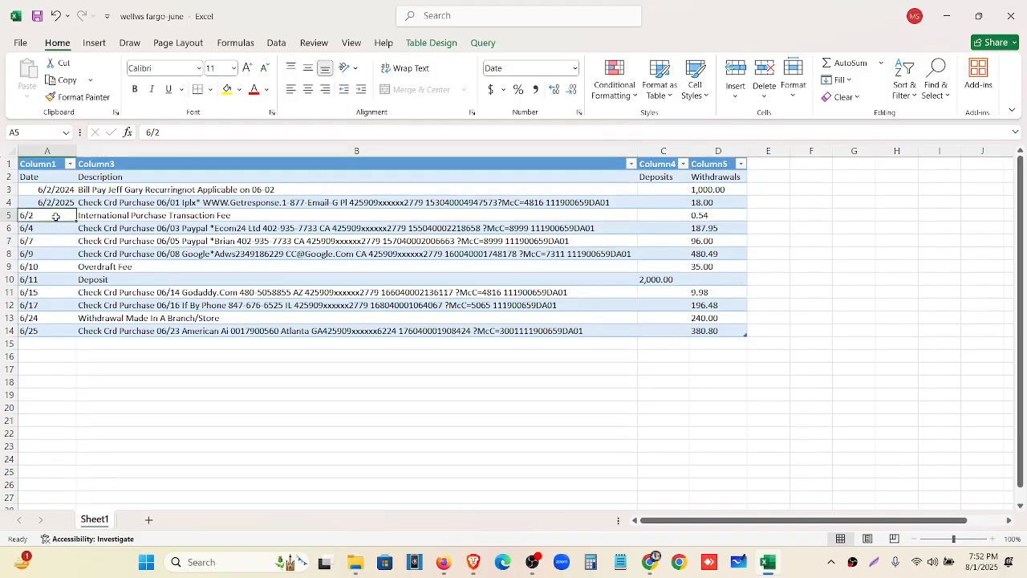
left_click(64, 202)
Correct both A4 and A3 to 6/2/2021
left_click(199, 132)
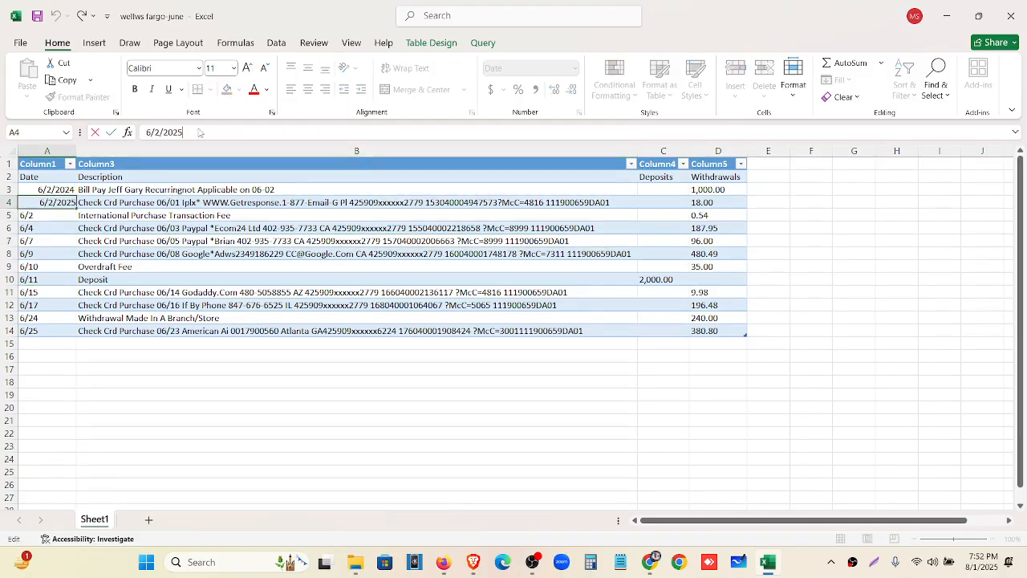
key("BackSpace")
type("1")
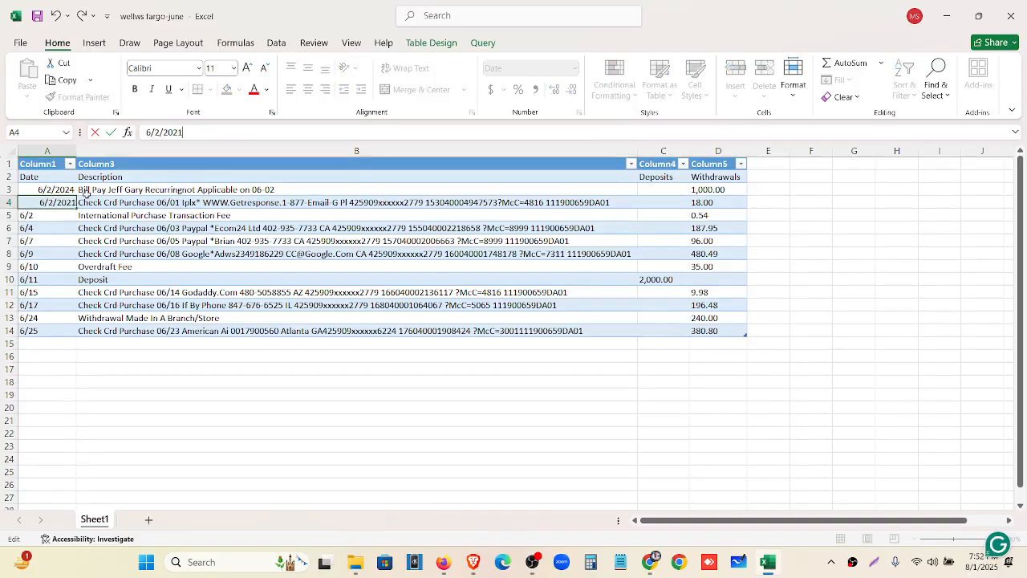
left_click(48, 190)
left_click(197, 131)
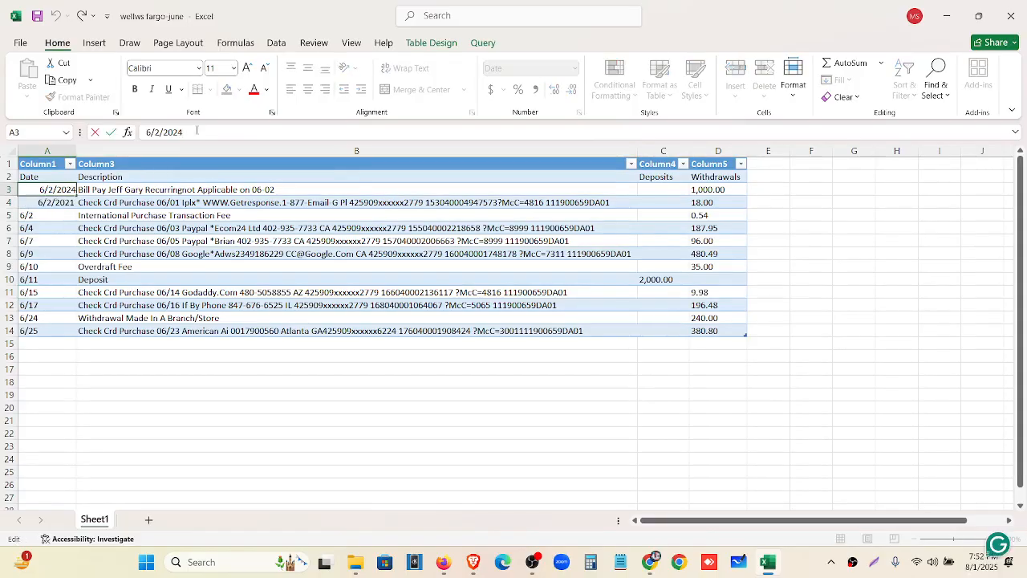
key("BackSpace")
type("1")
key("Return")
key("Return")
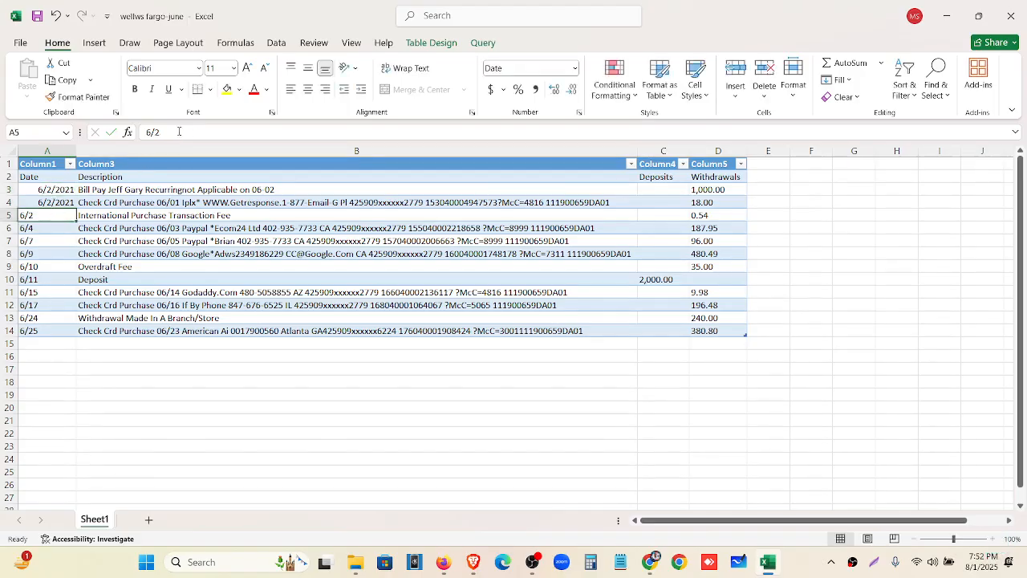
Put 6/2/2021 into A5 by copying A4, undoing an earlier autofill
left_click(69, 201)
left_click_drag(74, 205, 75, 220)
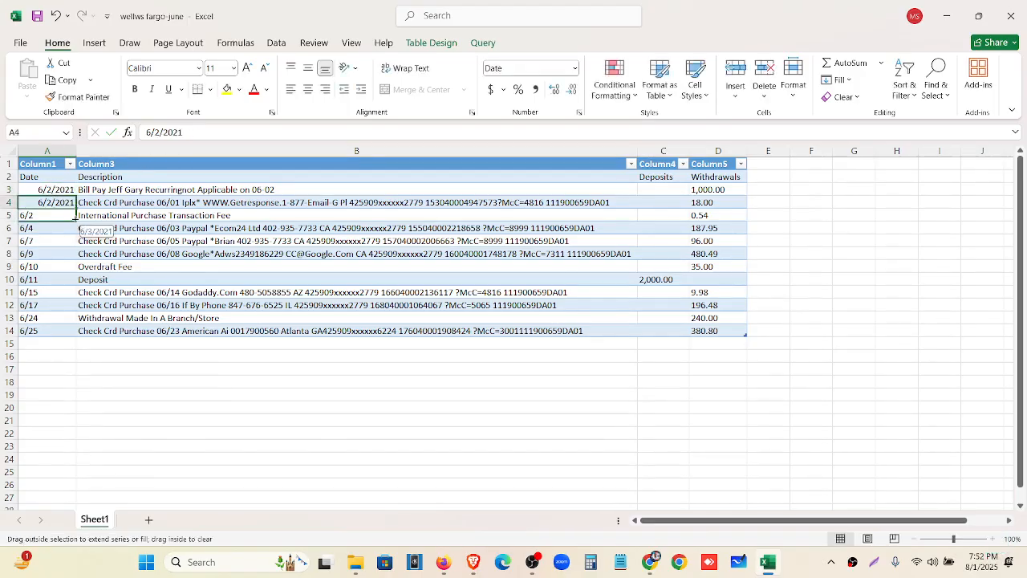
left_click(60, 229)
left_click(70, 203)
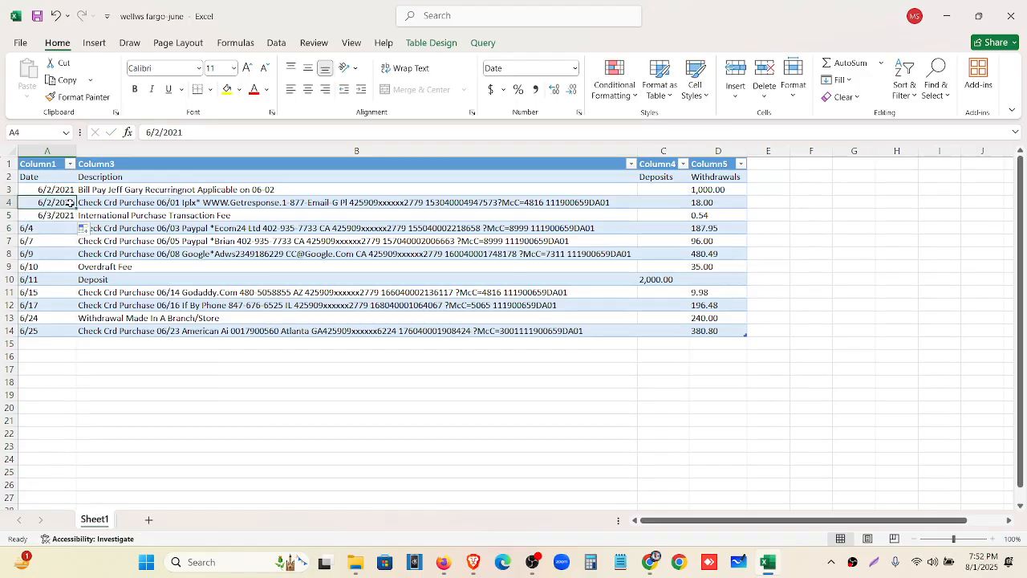
key("ctrl+z")
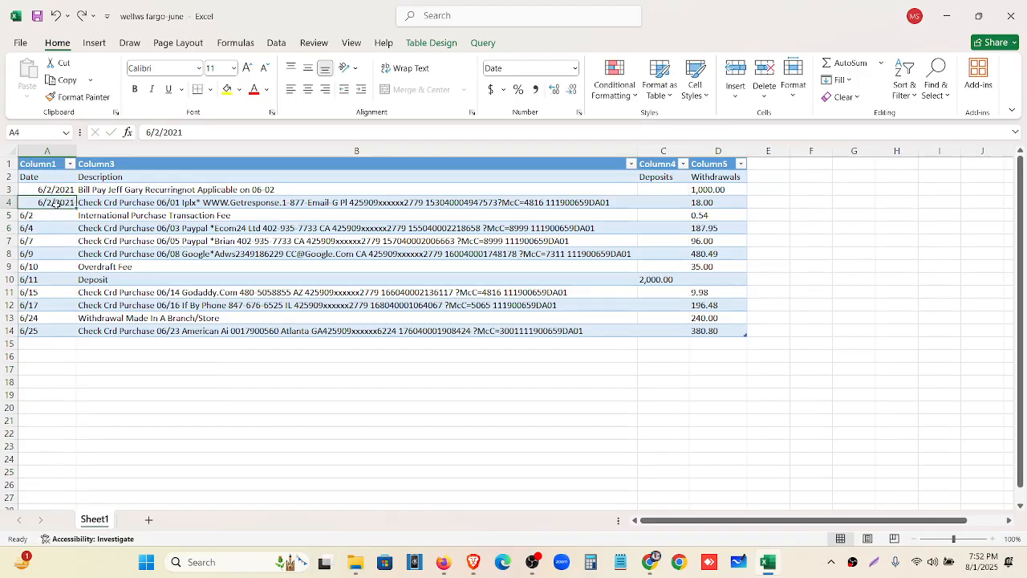
key("ctrl+c")
left_click(47, 214)
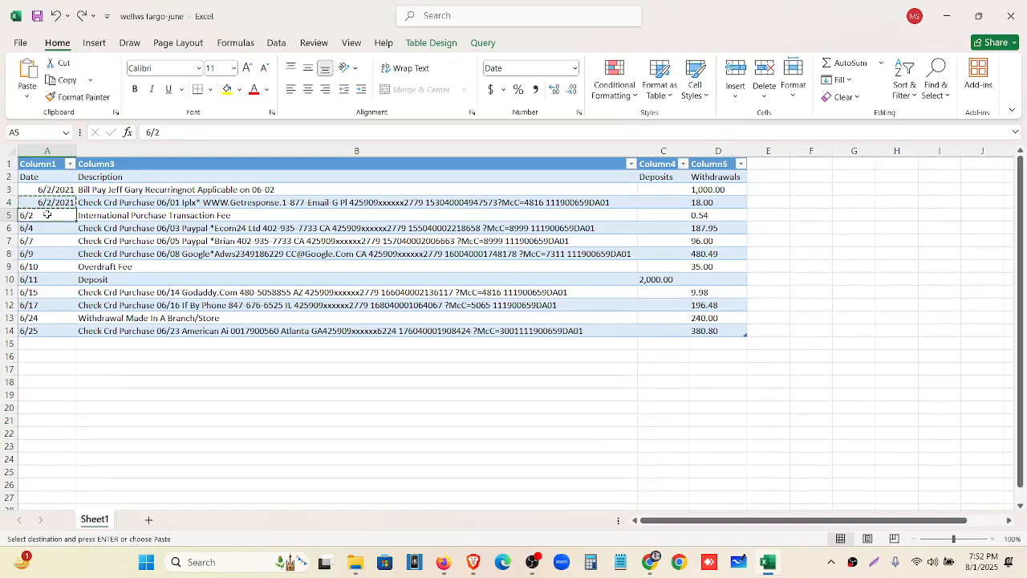
key("ctrl+v")
key("Down")
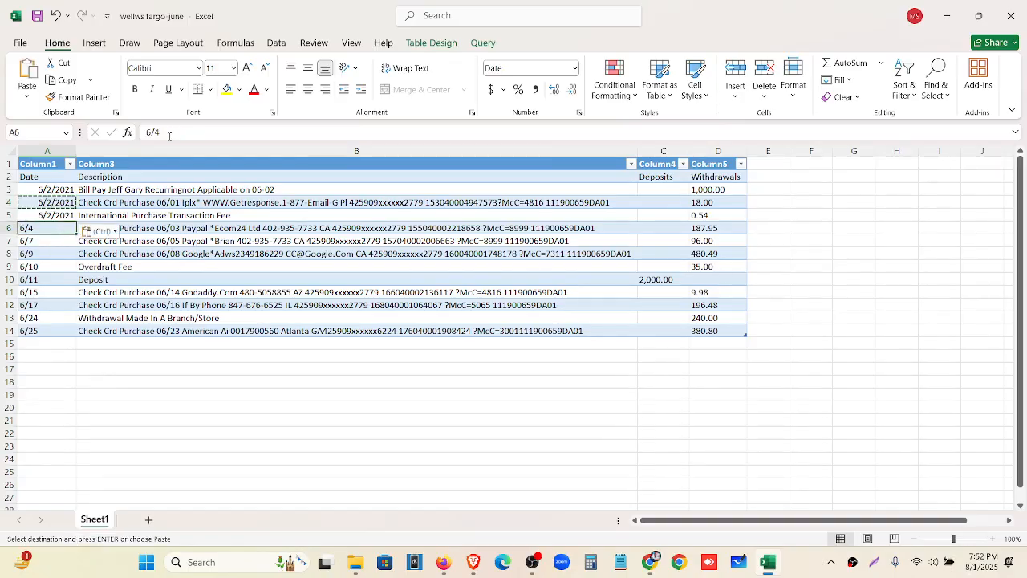
Append the year to A6–A9, giving 6/4/2021, 6/7/2021, 6/9/2021 and 6/10/2021
left_click(170, 134)
type("/2021")
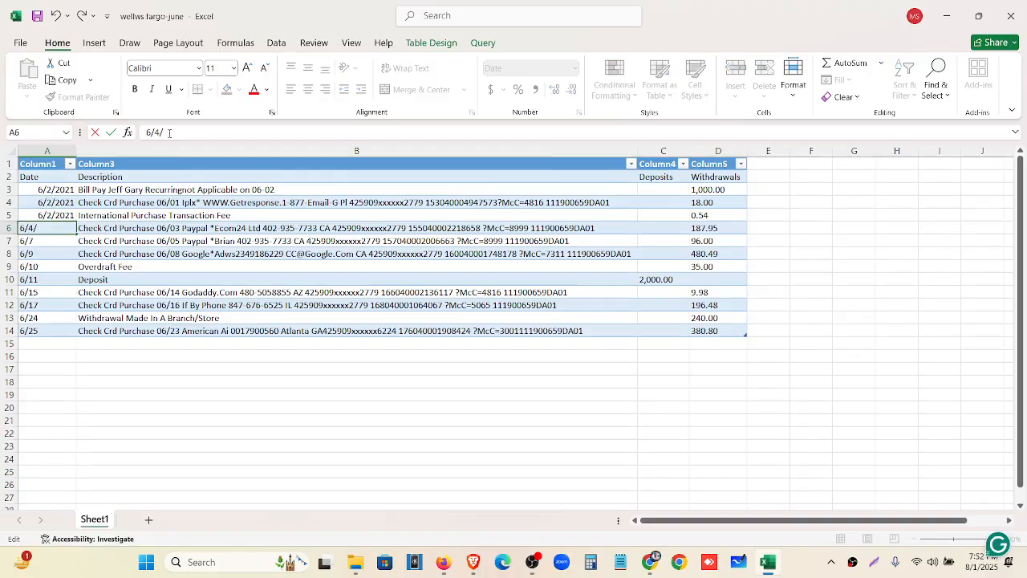
left_click(57, 241)
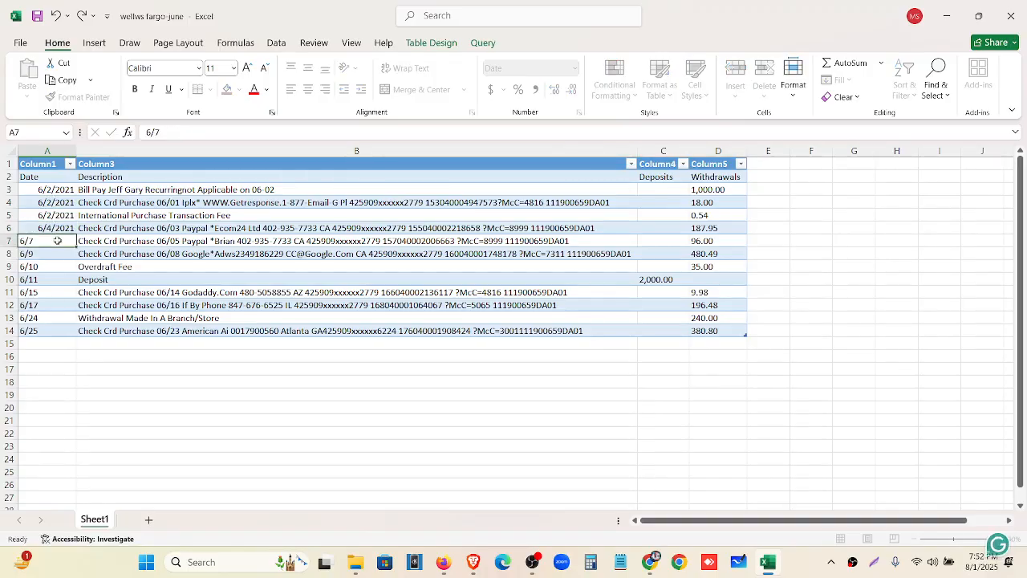
left_click(167, 134)
type("/2")
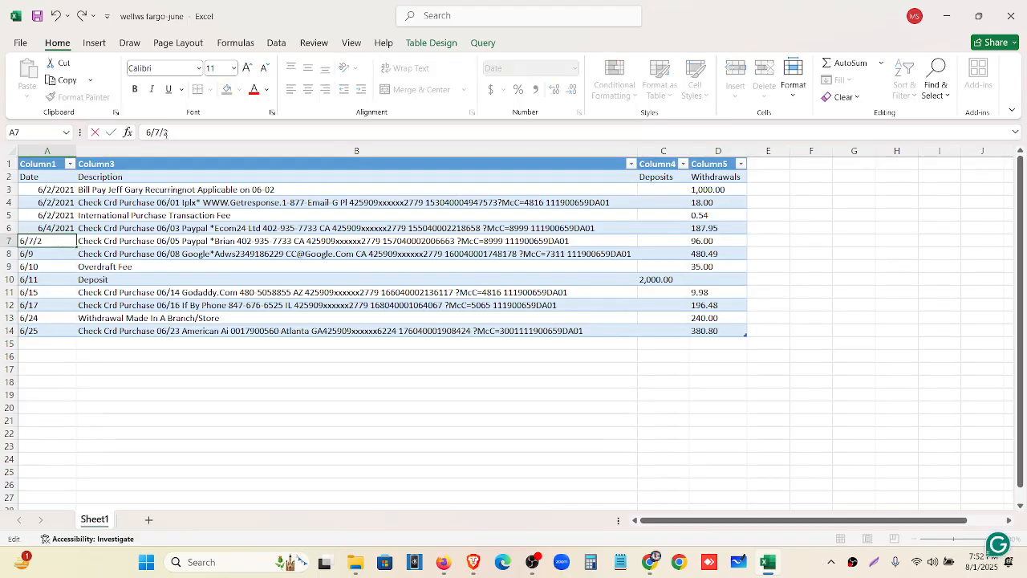
type("021")
left_click(61, 253)
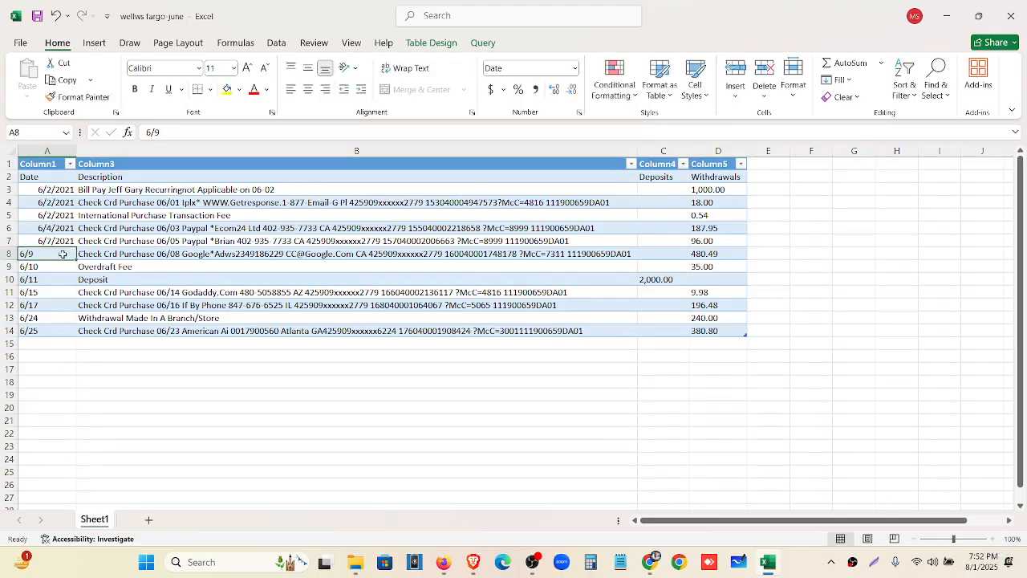
left_click(172, 132)
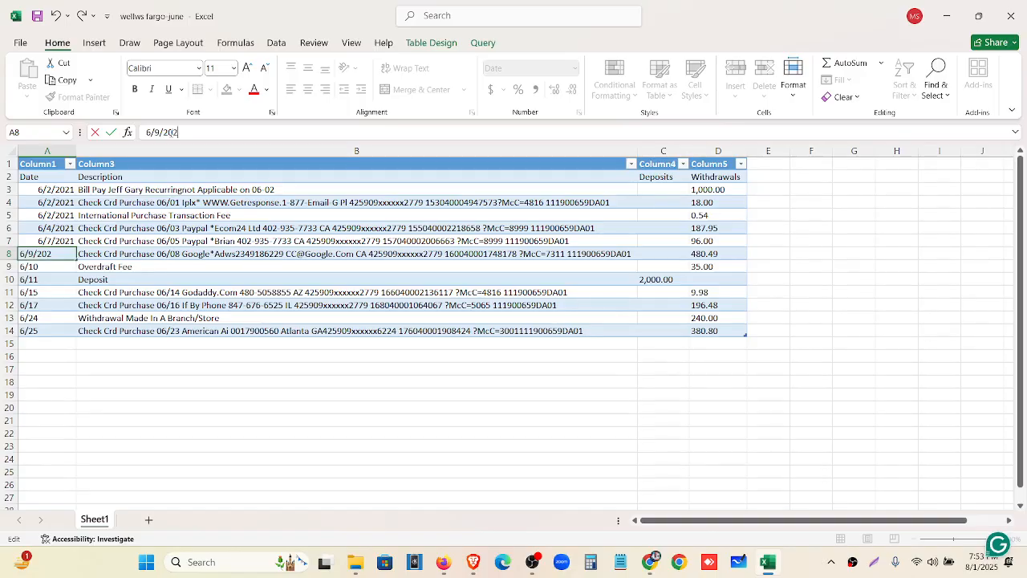
left_click(54, 269)
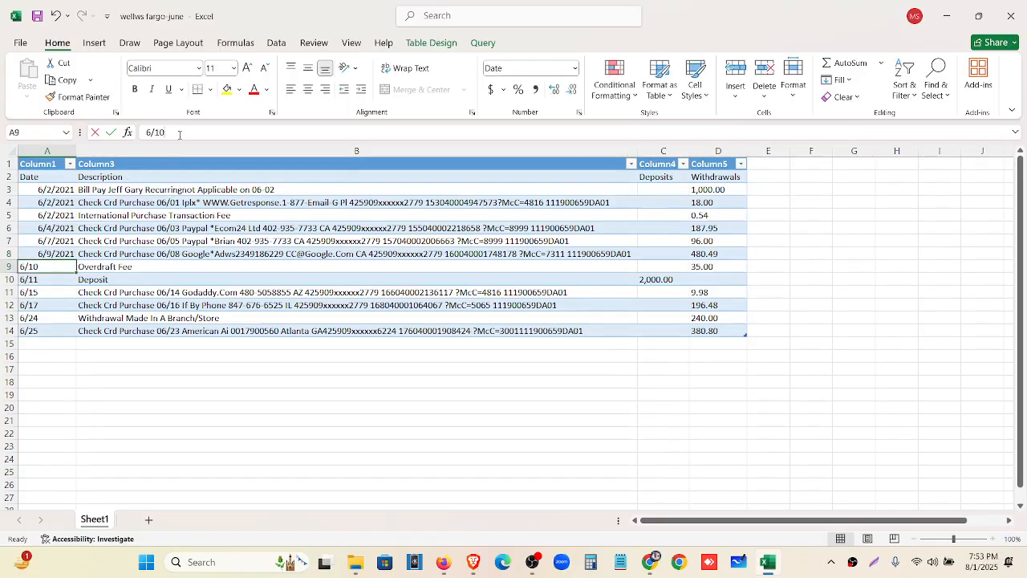
left_click(179, 133)
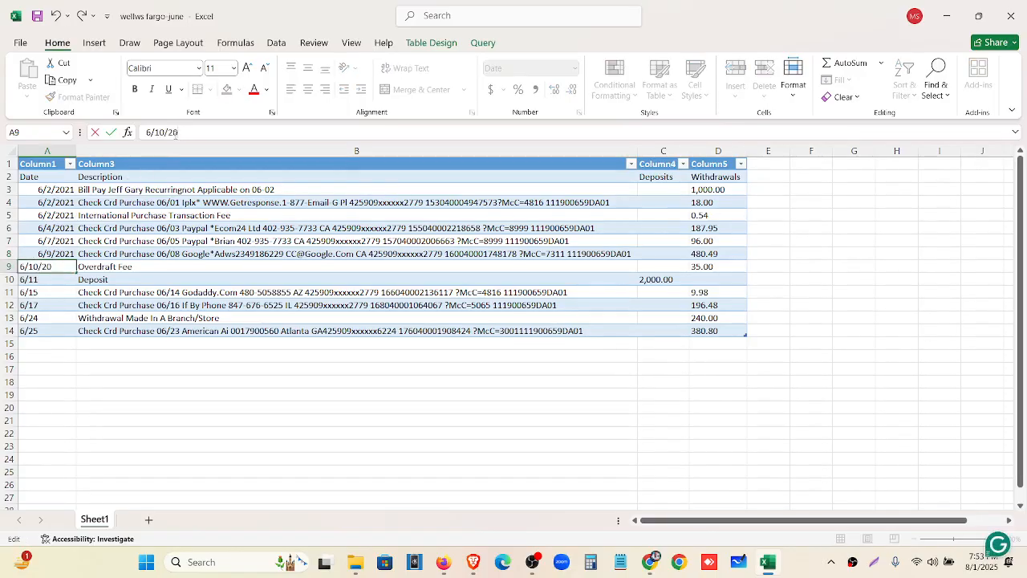
left_click(58, 279)
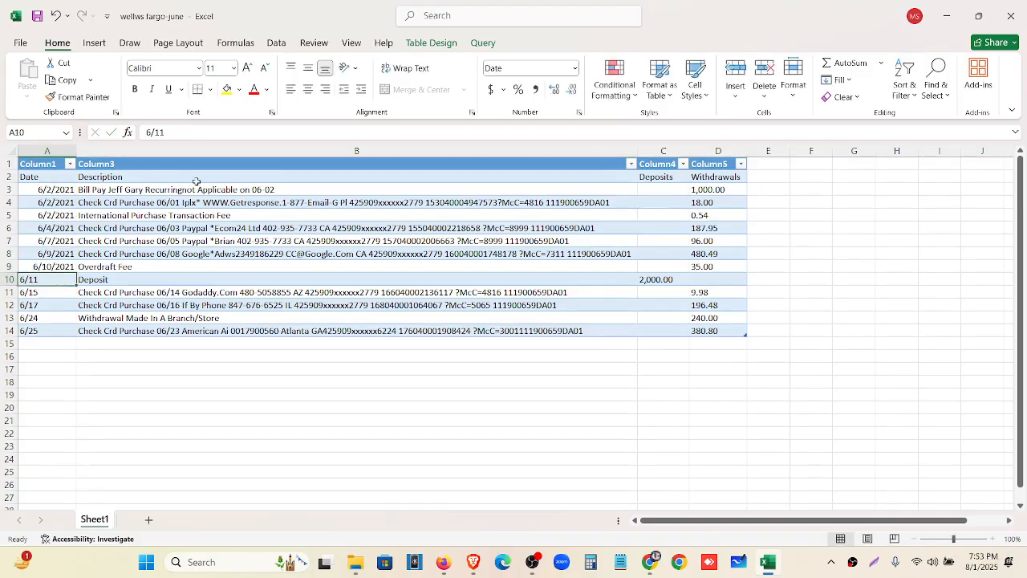
Append the year to A10–A14, giving 6/11, 6/15, 6/17, 6/24 and 6/25/2021
left_click(182, 133)
type("/")
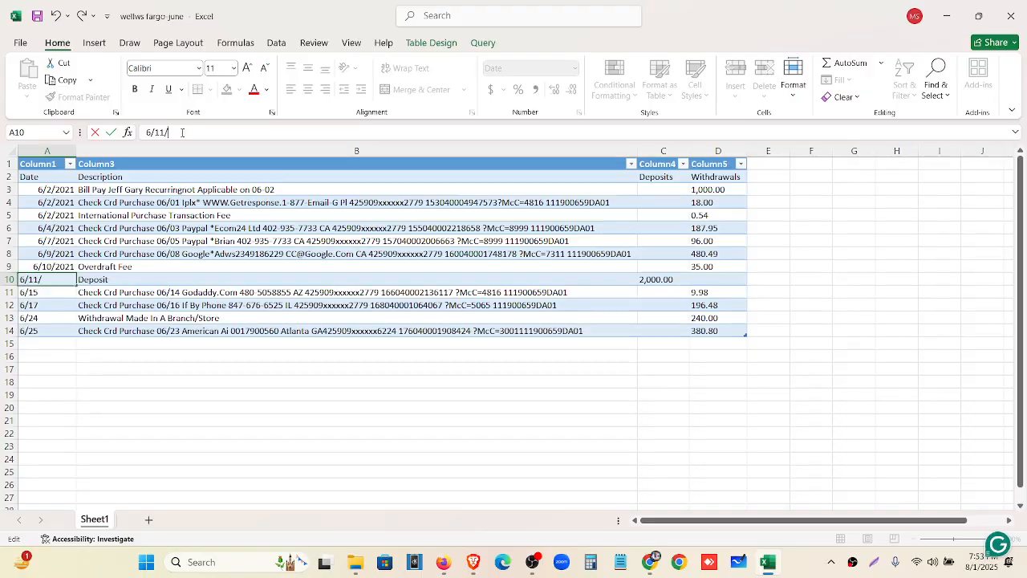
type("2021")
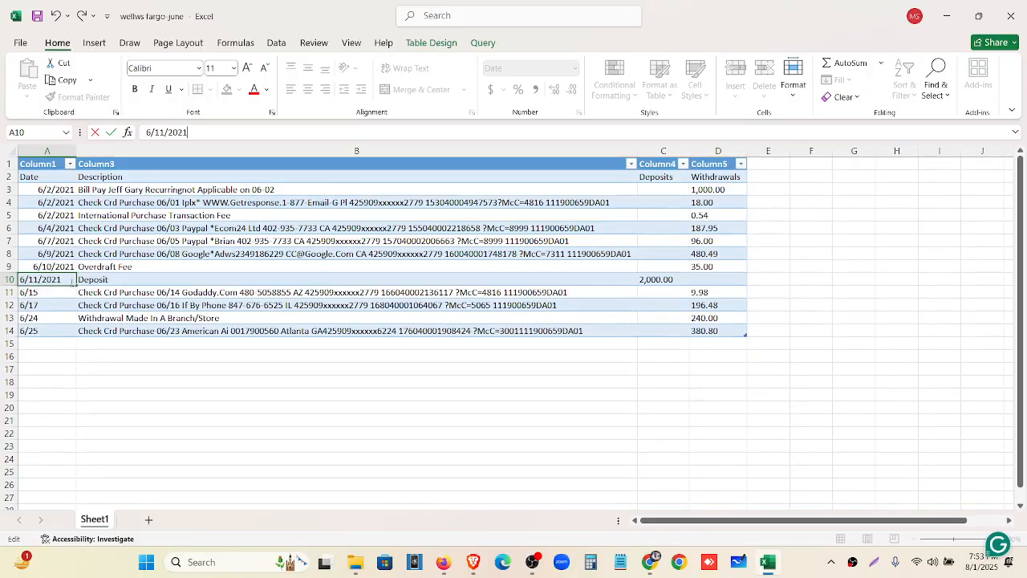
key("Return")
left_click(171, 133)
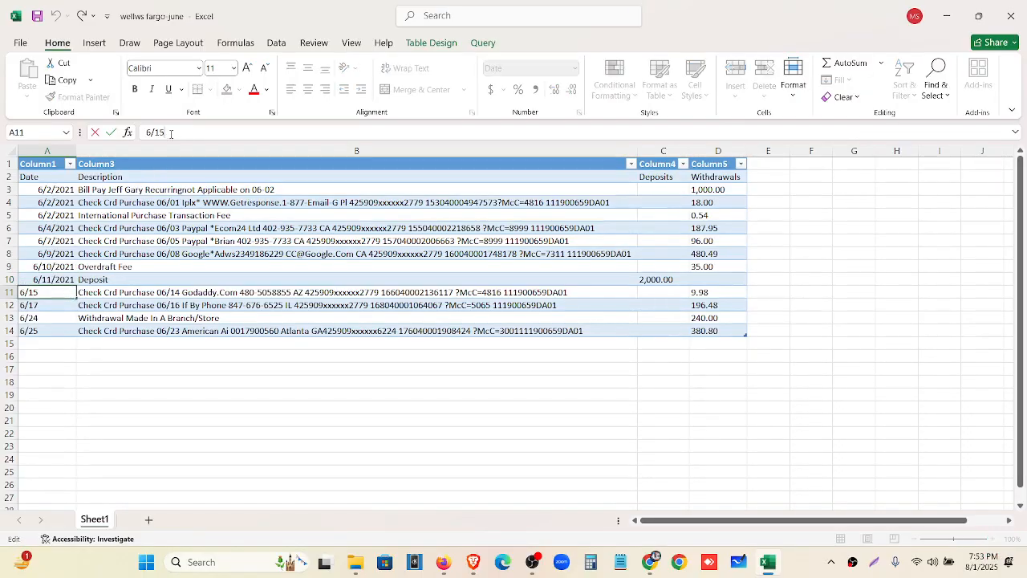
type("/2021")
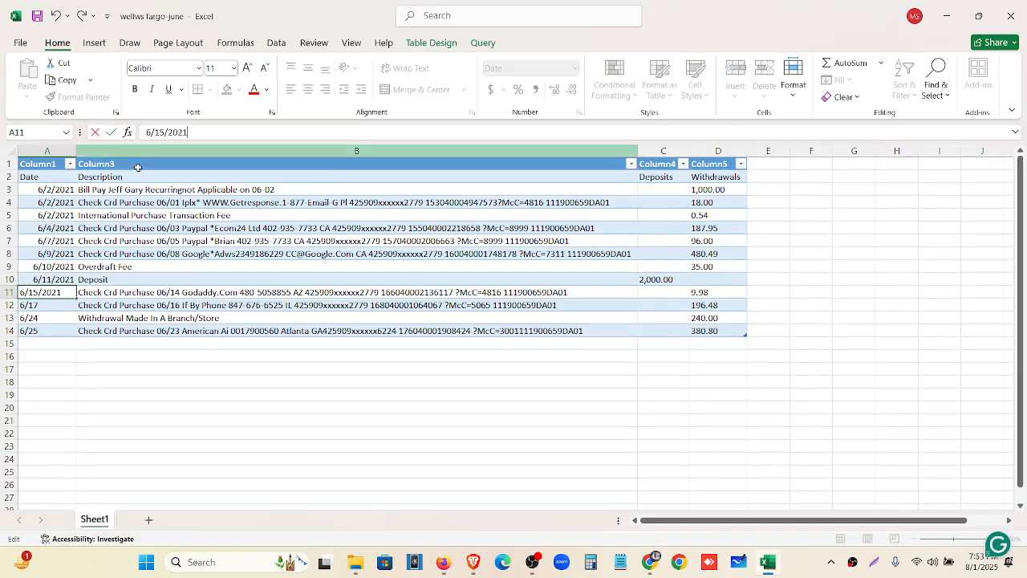
left_click(62, 305)
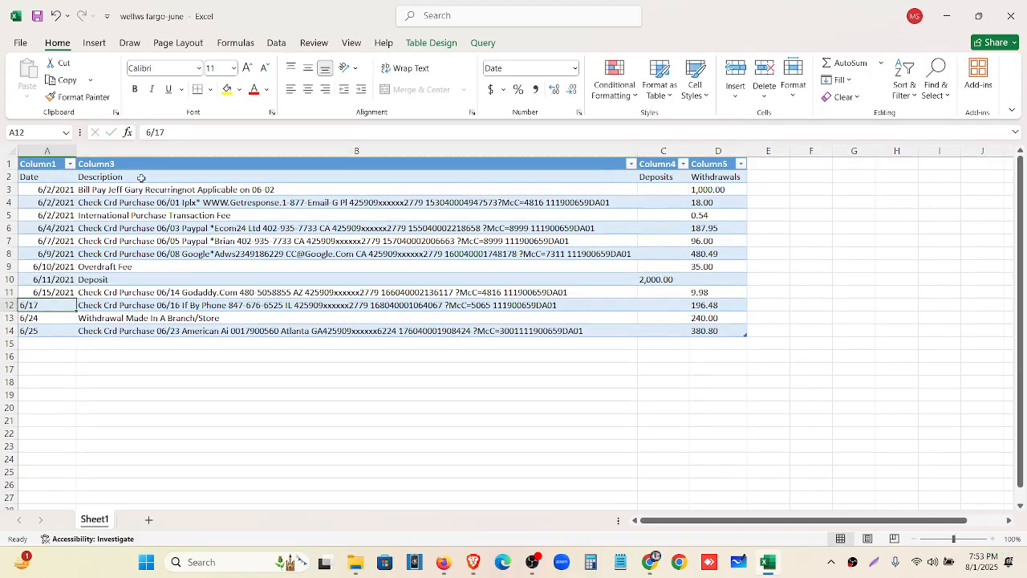
left_click(179, 130)
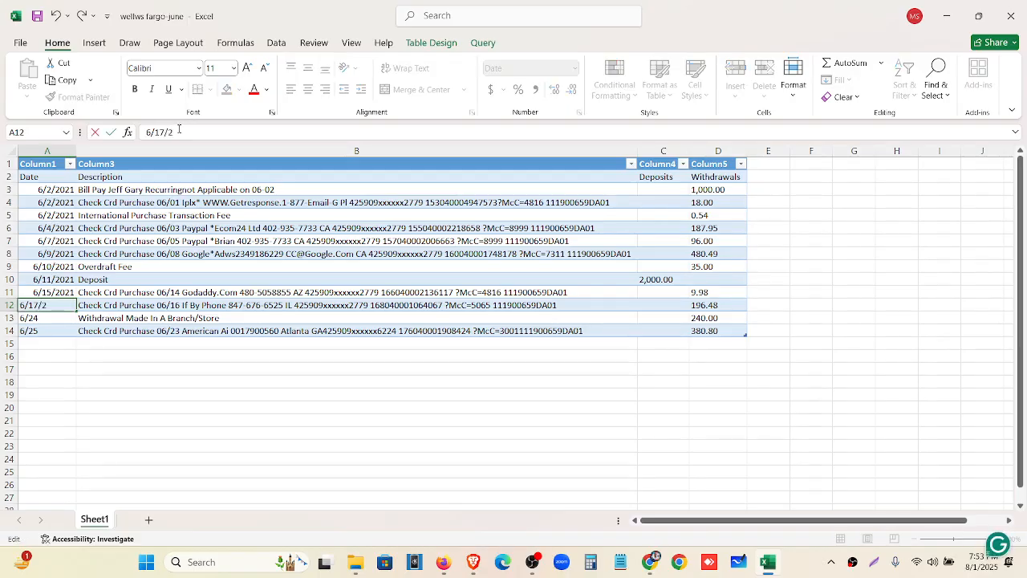
left_click(50, 318)
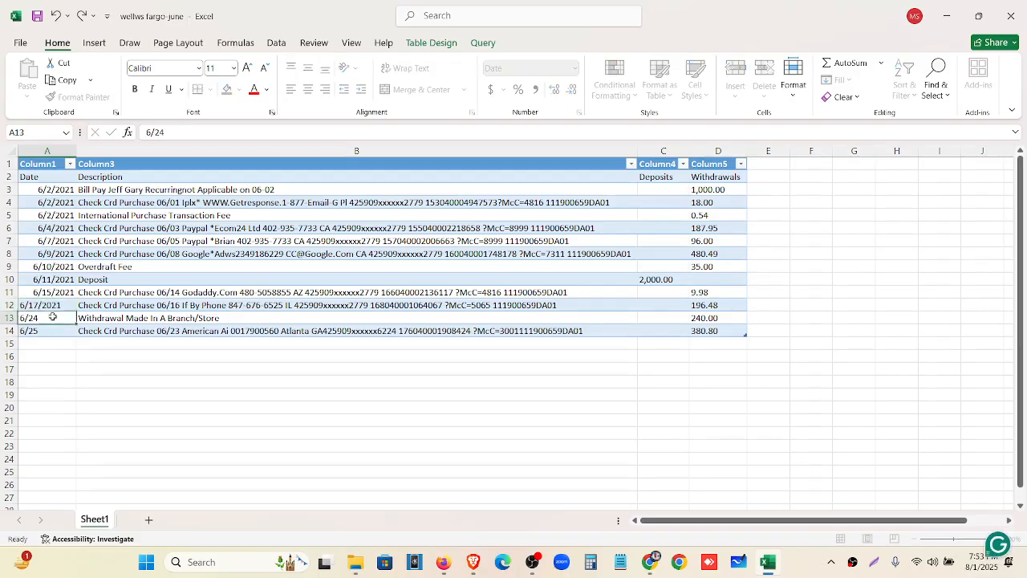
left_click(172, 135)
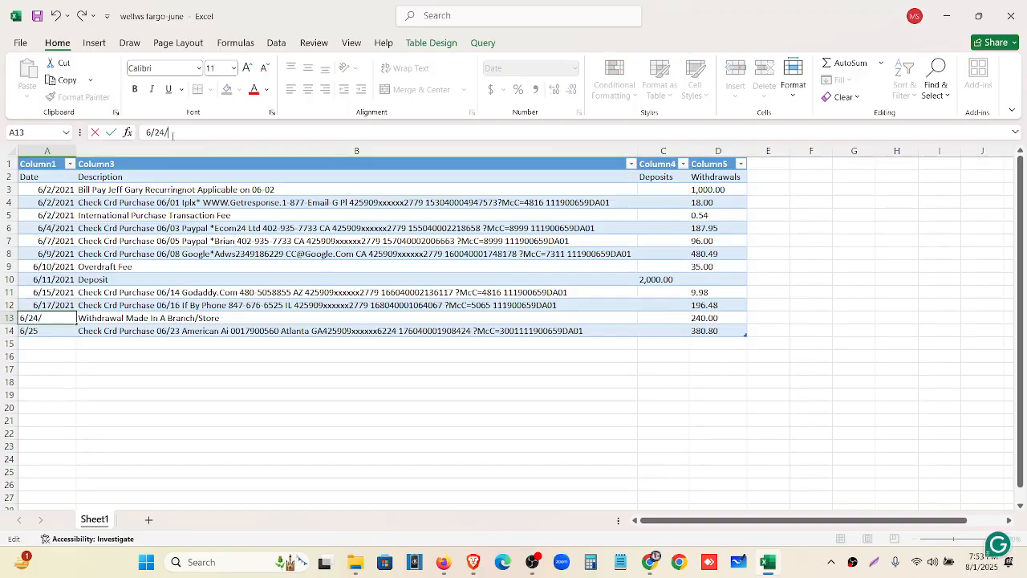
left_click(55, 330)
left_click(174, 131)
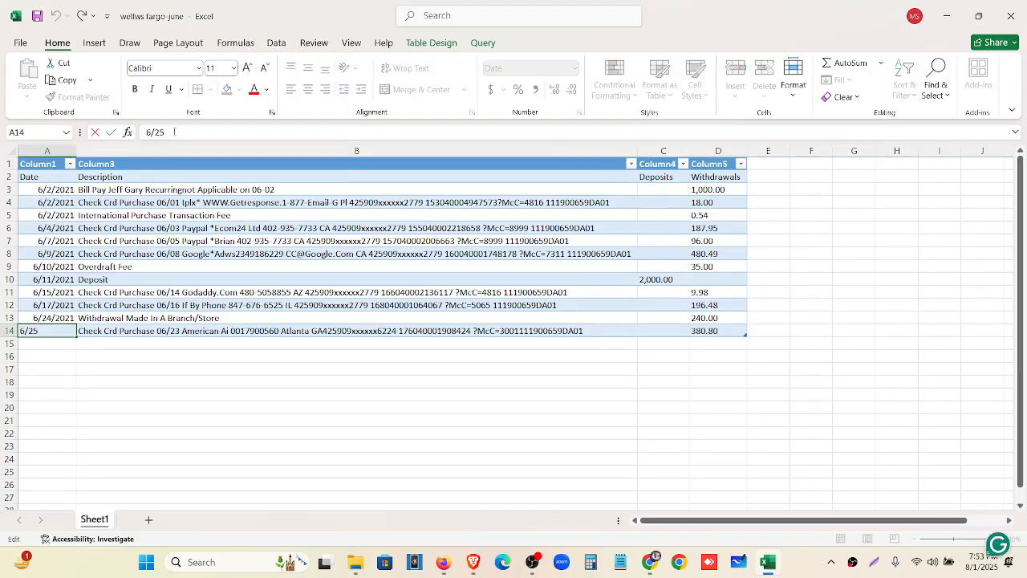
type("/2021")
left_click(48, 356)
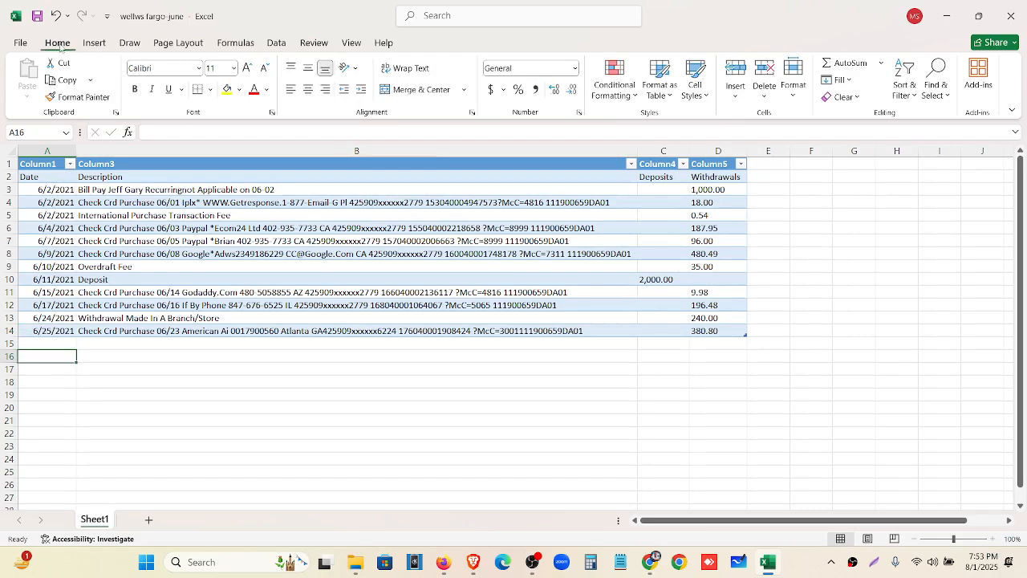
Save and close the wellws fargo-june workbook
left_click(37, 16)
left_click(443, 563)
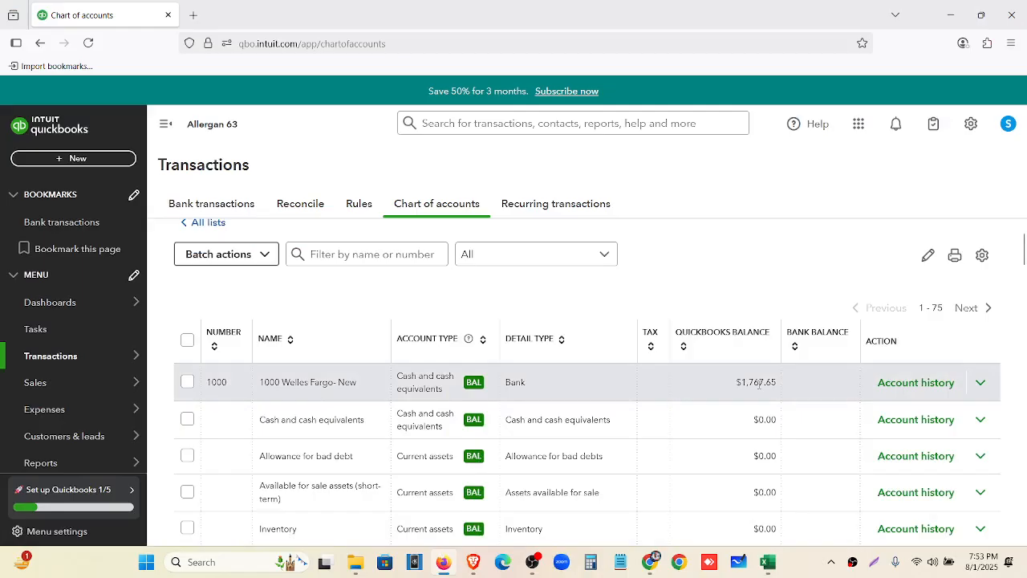
left_click(769, 562)
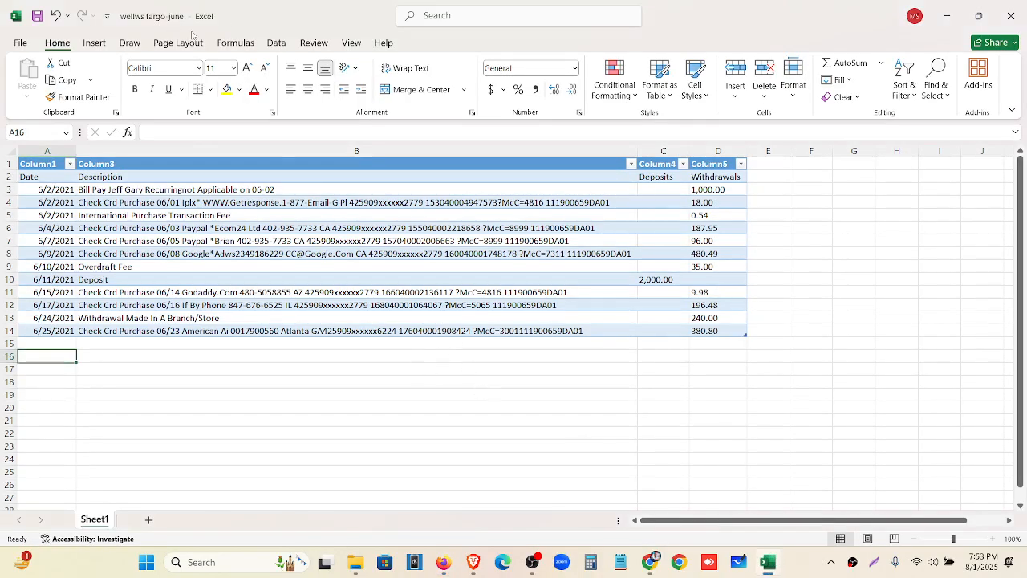
left_click(1004, 18)
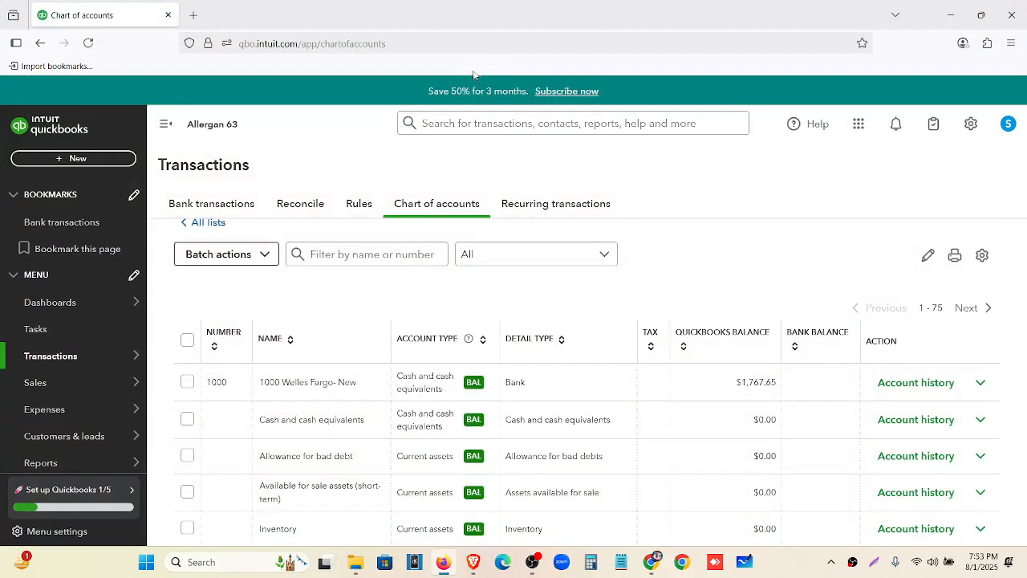
Search Google for an 'excel to csv' converter in a new Chrome tab
left_click(681, 562)
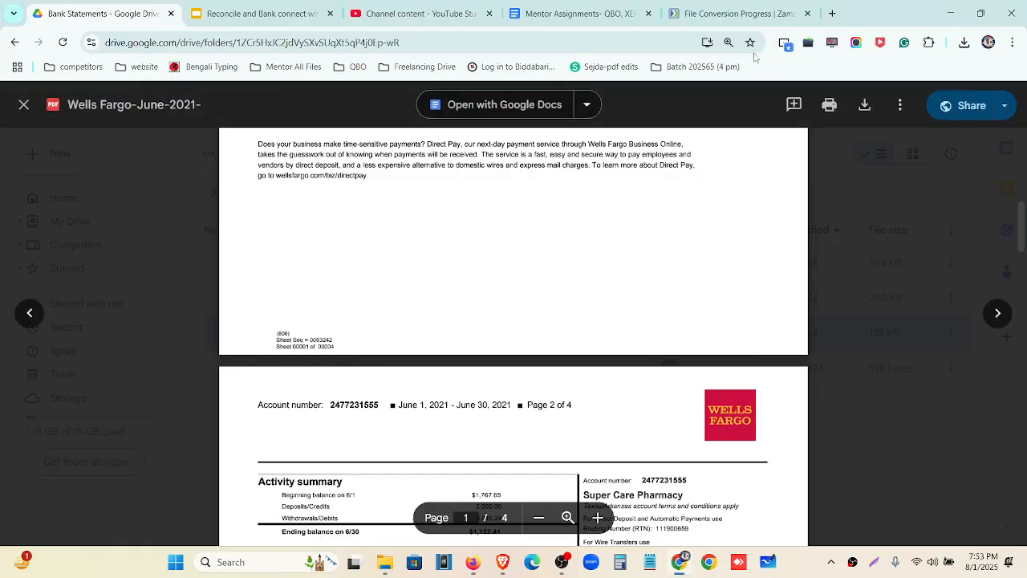
left_click(832, 13)
left_click(648, 42)
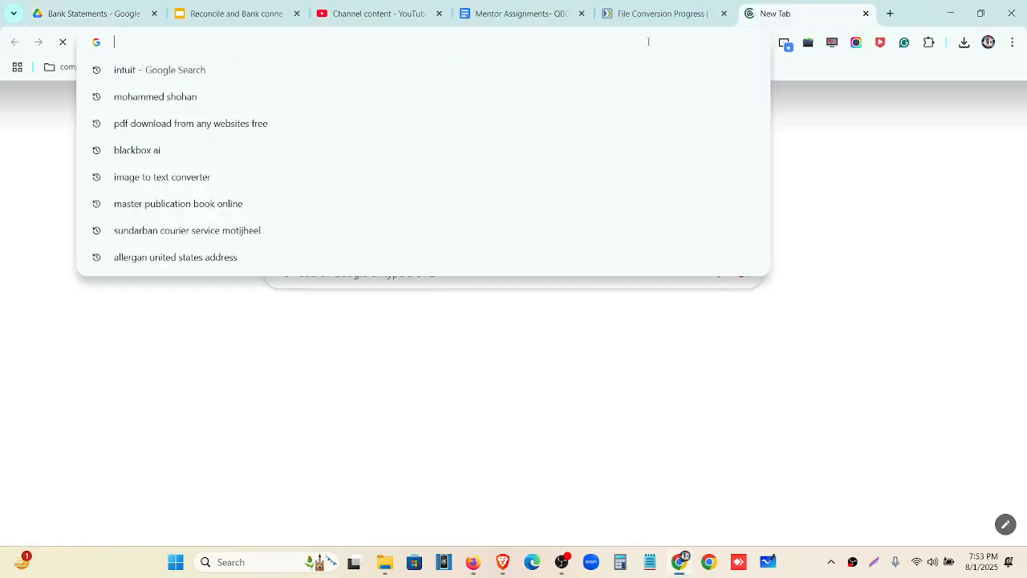
type("exc")
type("e")
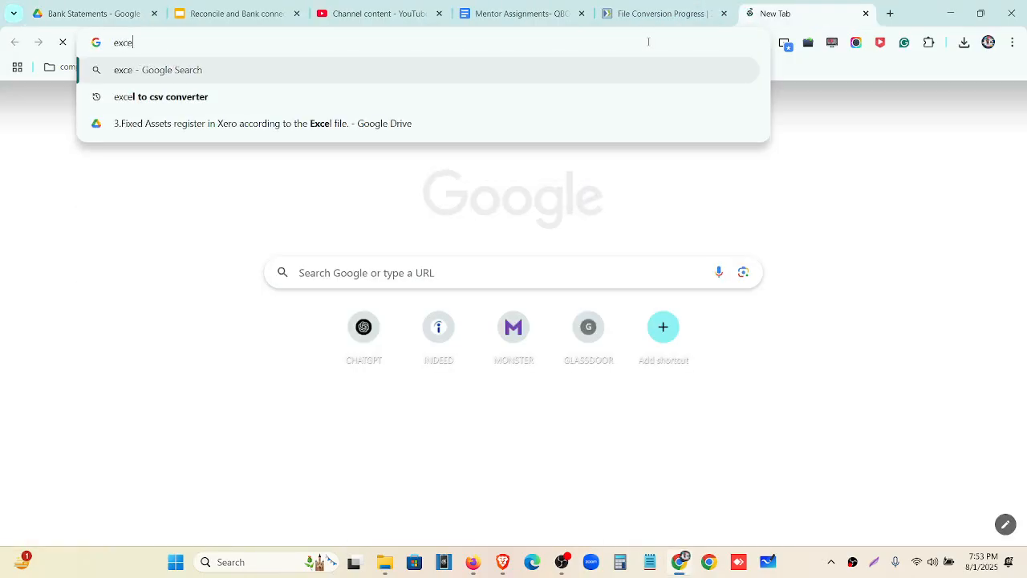
type("l to csv")
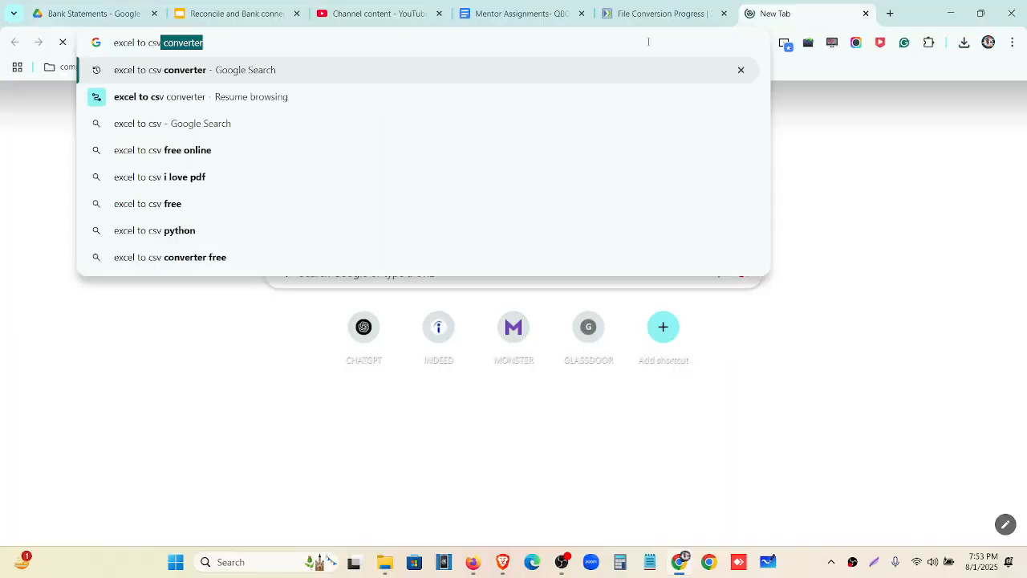
key("Return")
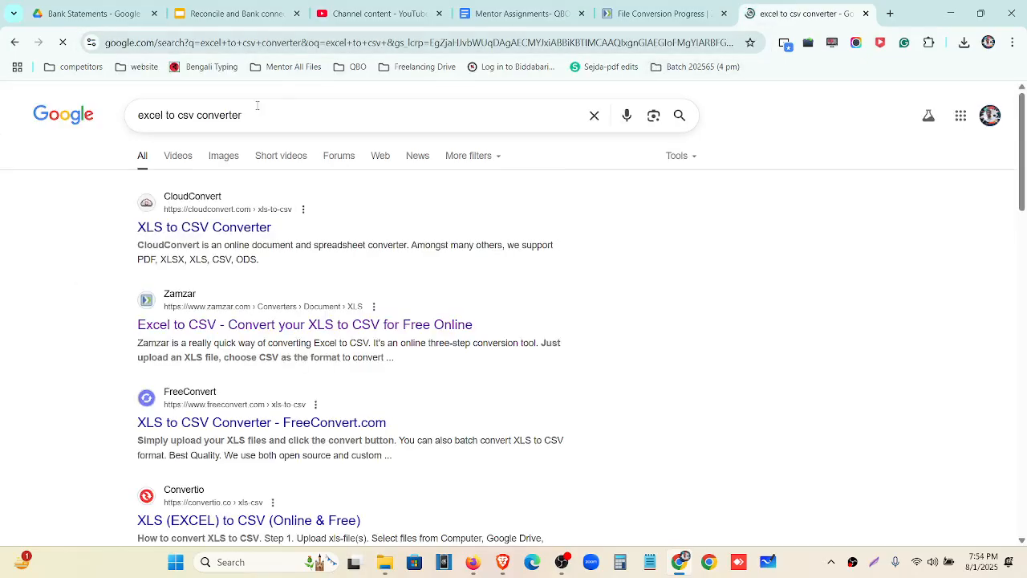
Upload wellws fargo-june.xlsx from the Desktop to CloudConvert and start the CSV conversion
left_click(211, 232)
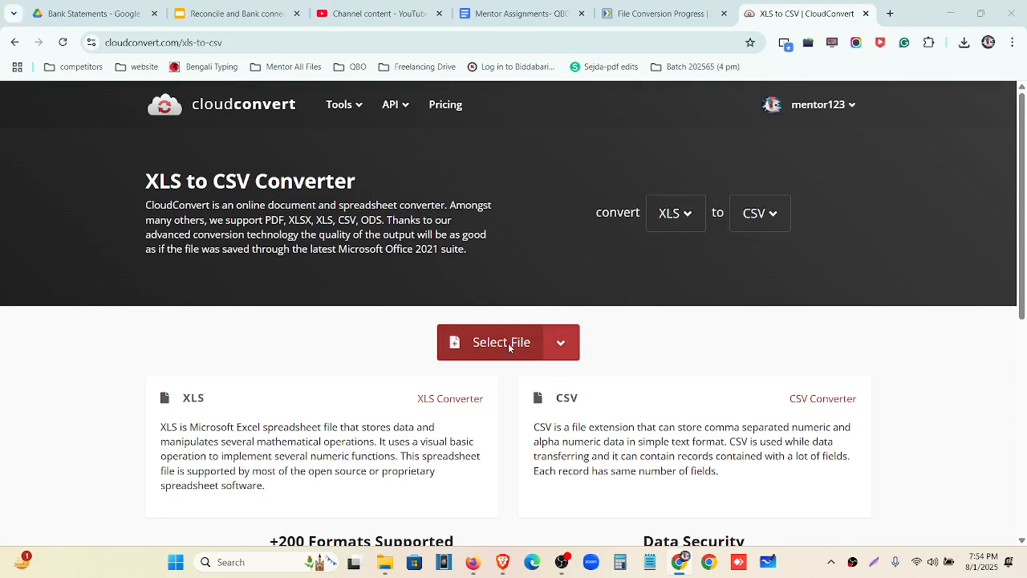
left_click(508, 347)
left_click(413, 199)
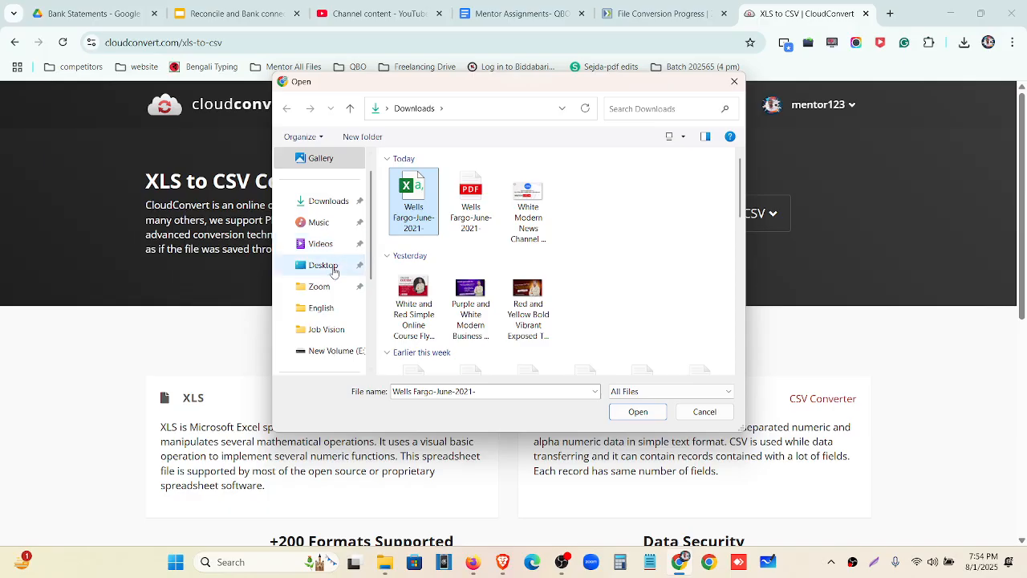
left_click(329, 265)
scroll(481, 281, "down", 1)
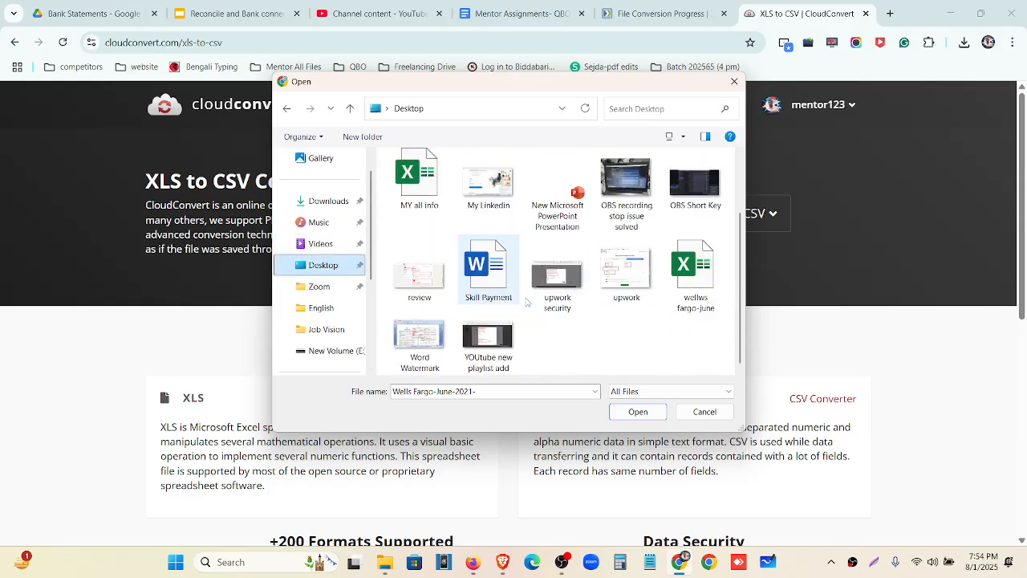
left_click(695, 272)
left_click(646, 412)
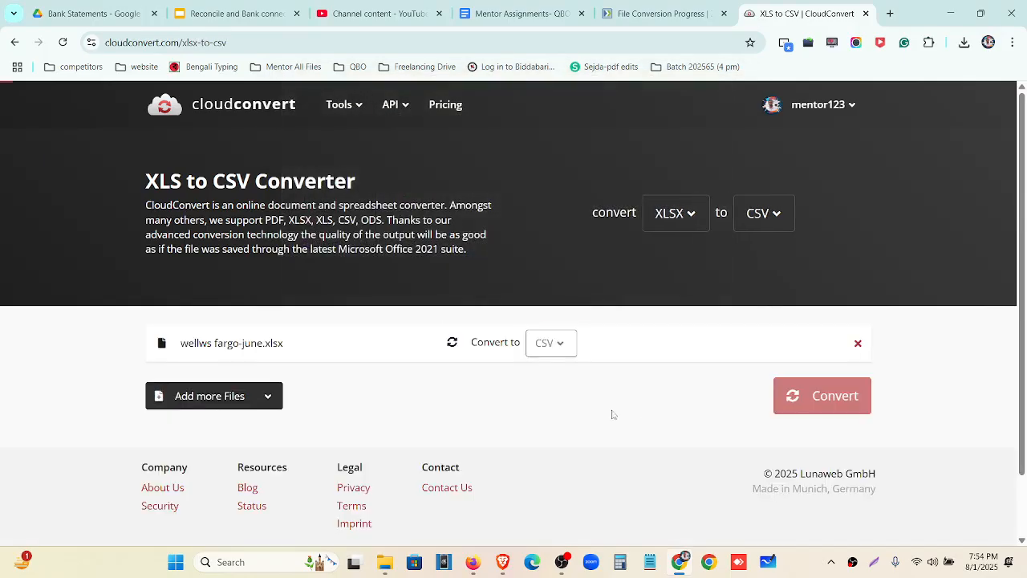
left_click(810, 398)
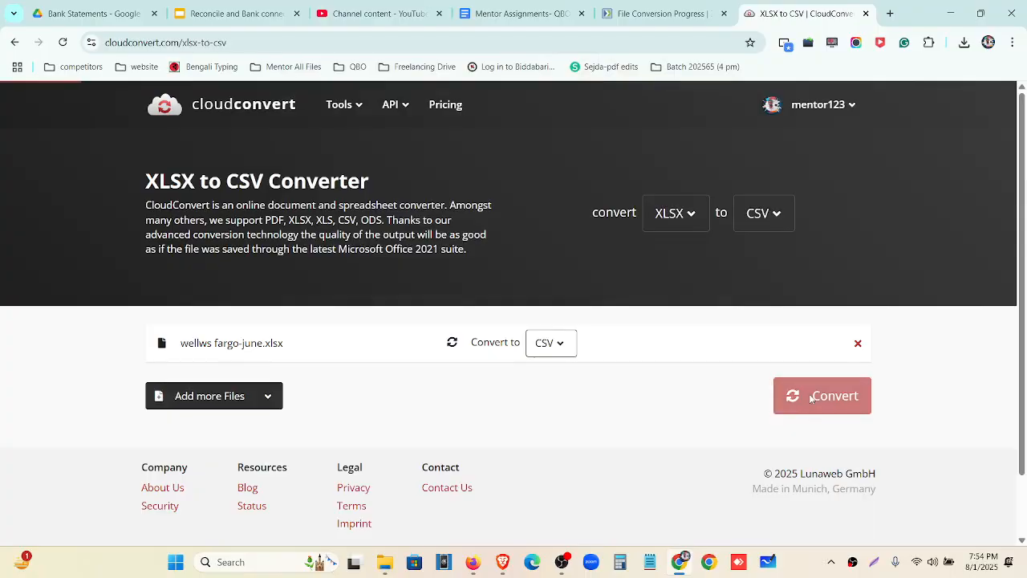
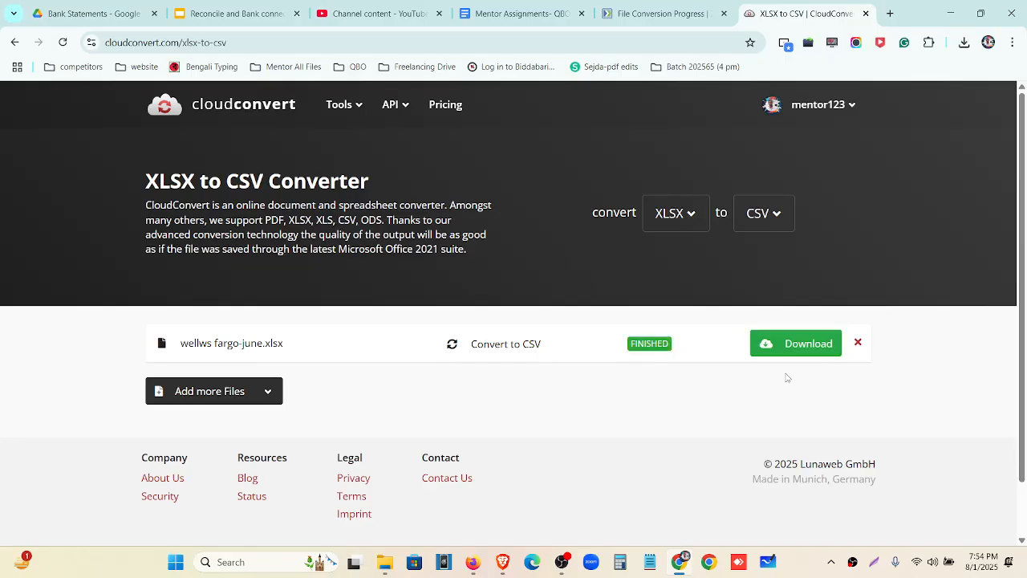
Download the converted wellws fargo-june.csv from CloudConvert and open it in Excel
left_click(776, 351)
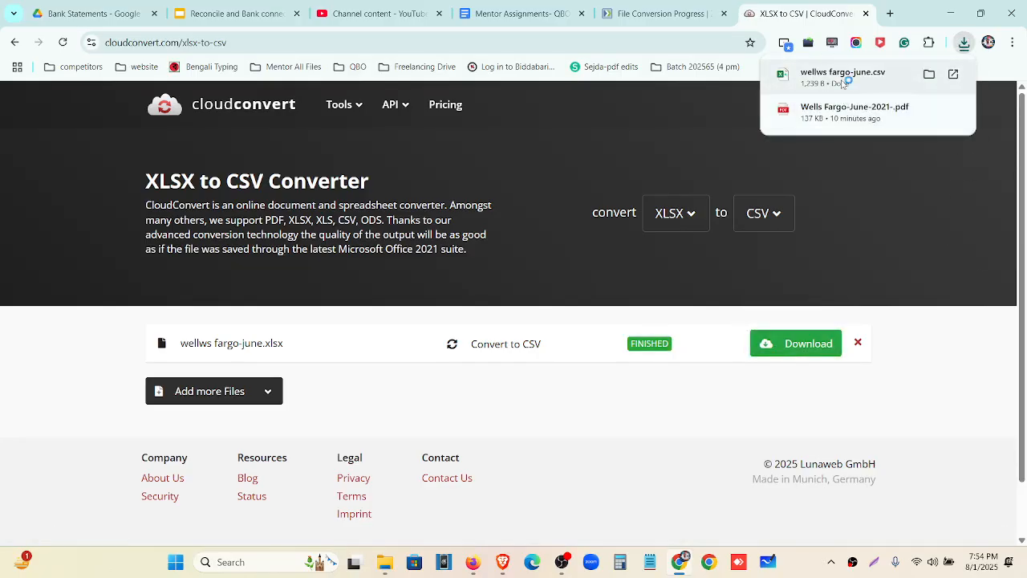
left_click(843, 78)
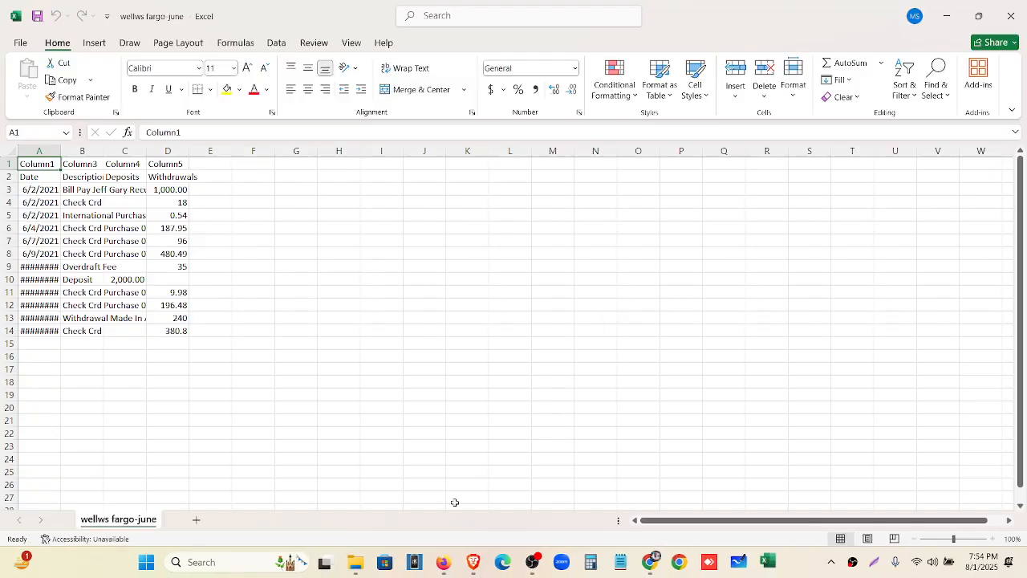
Autofit columns A, B and C to their contents
double_click(59, 148)
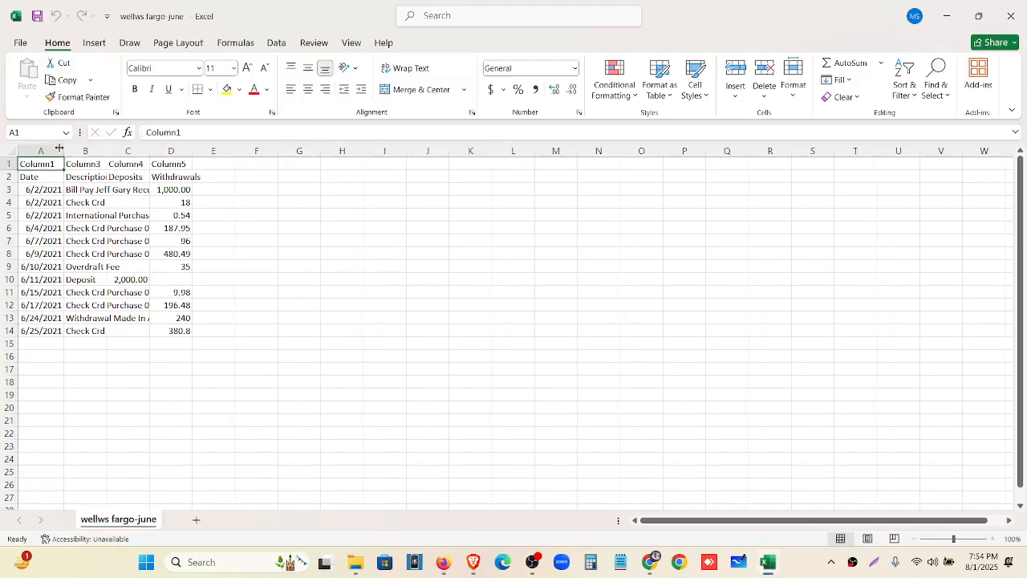
double_click(107, 146)
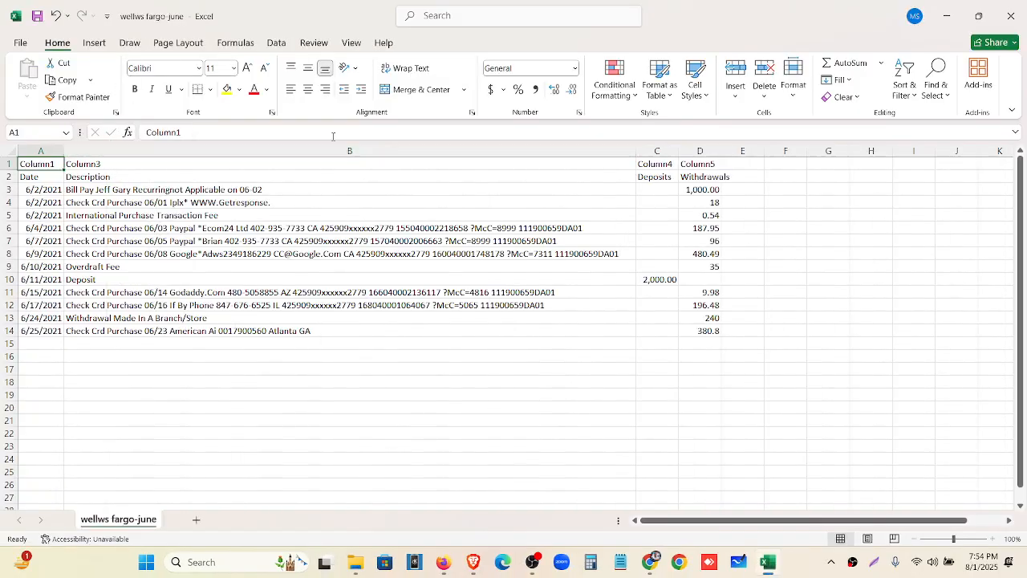
double_click(679, 147)
Delete the placeholder Column row and autofit column D so Withdrawals fits
left_click(9, 164)
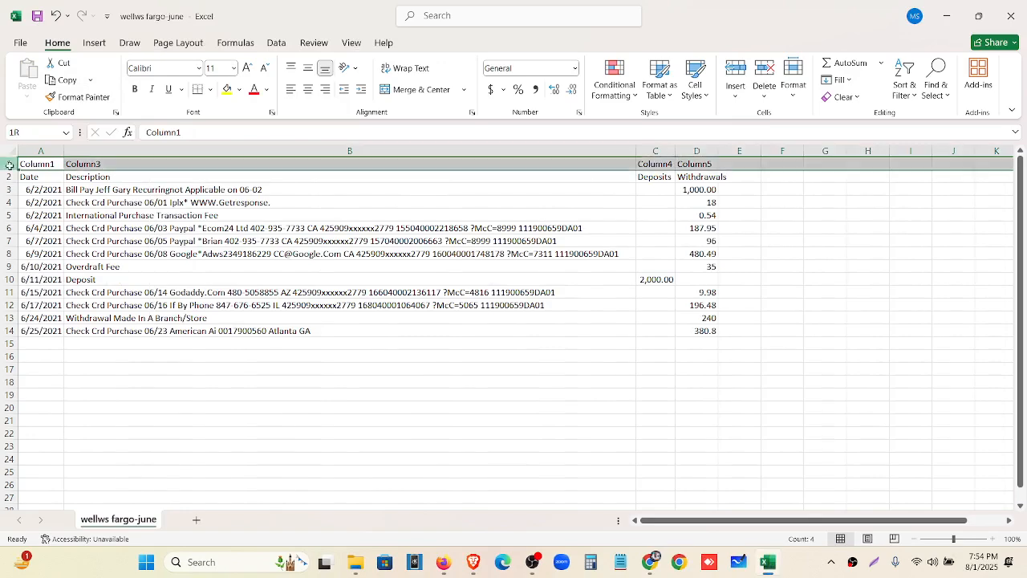
right_click(8, 163)
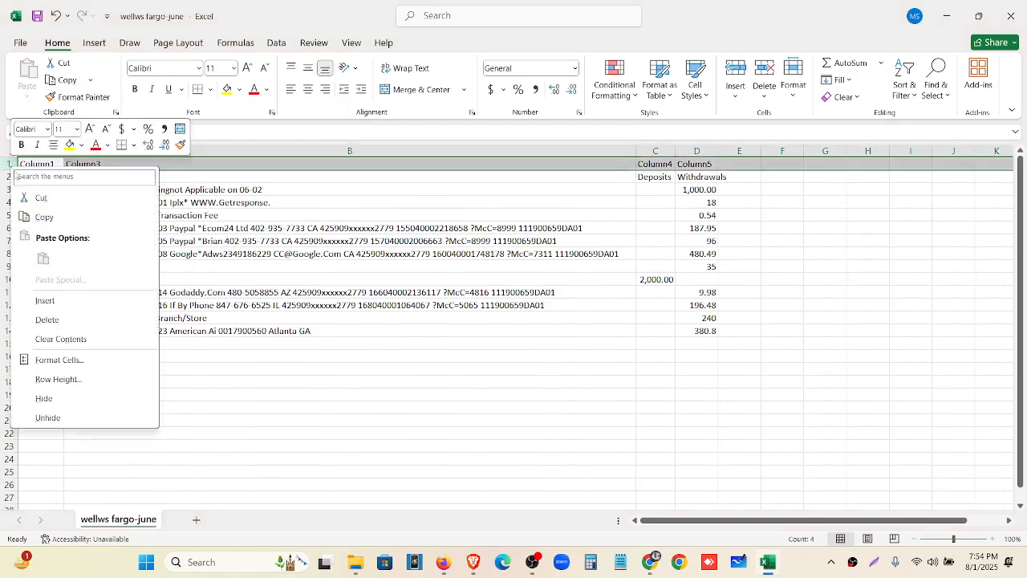
left_click(55, 320)
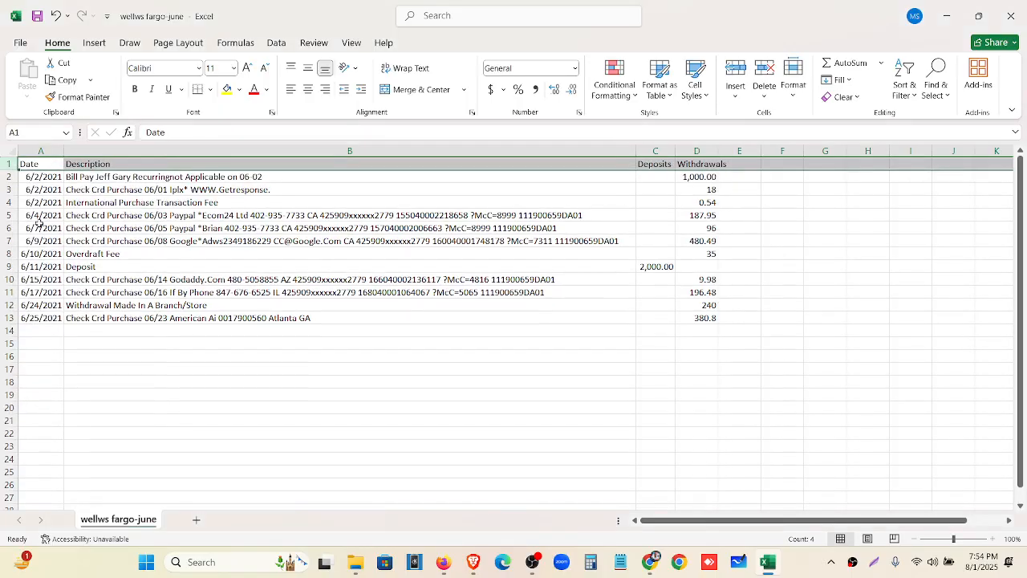
double_click(719, 148)
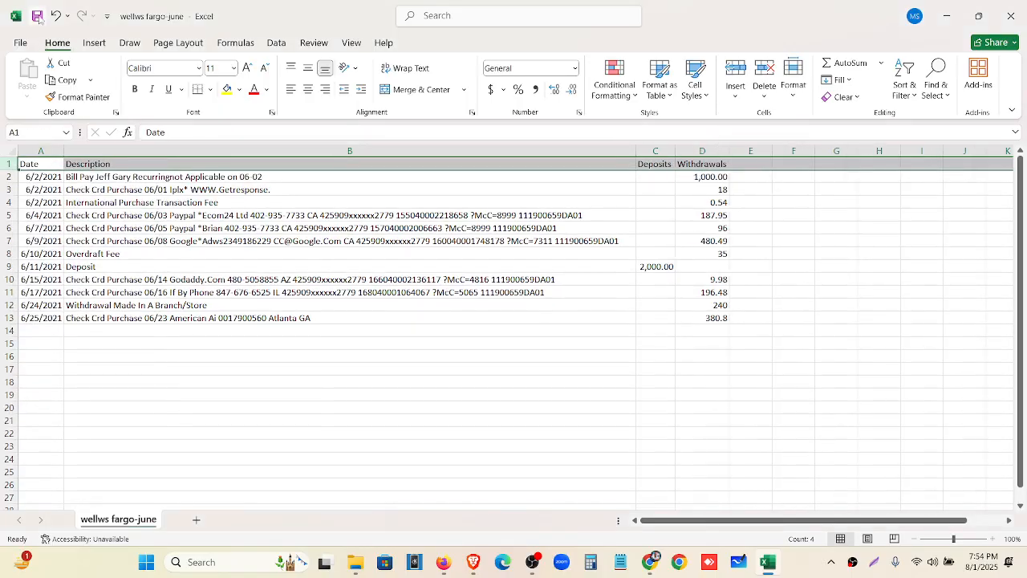
left_click(109, 242)
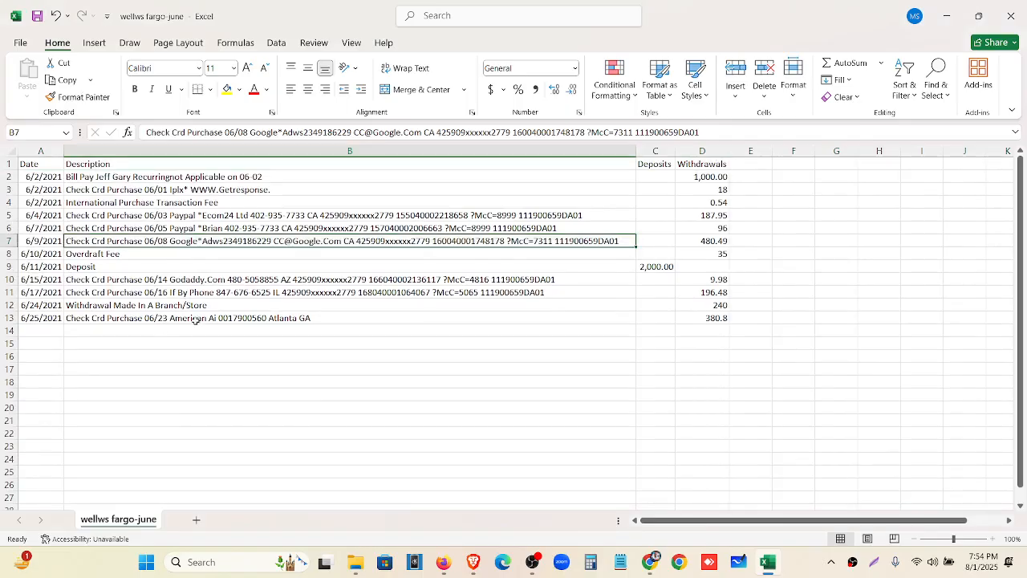
left_click(947, 16)
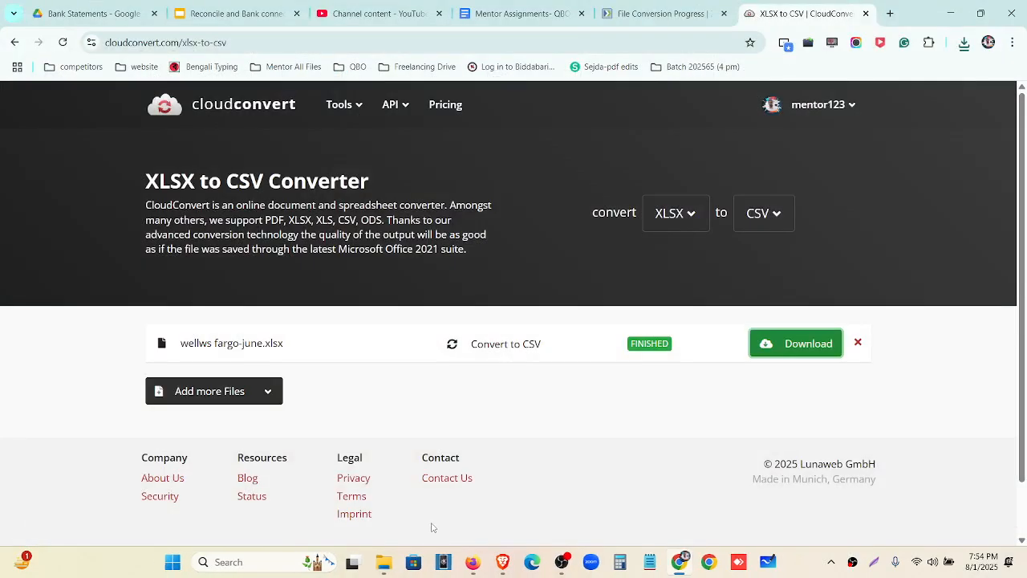
From QuickBooks' Bank transactions page, start uploading transactions from a file
left_click(470, 566)
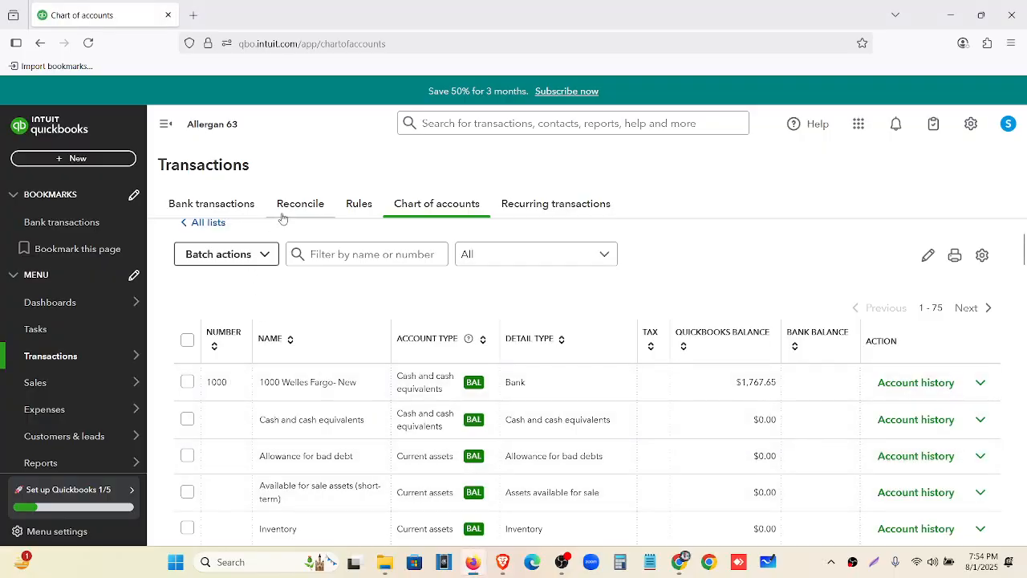
left_click(207, 207)
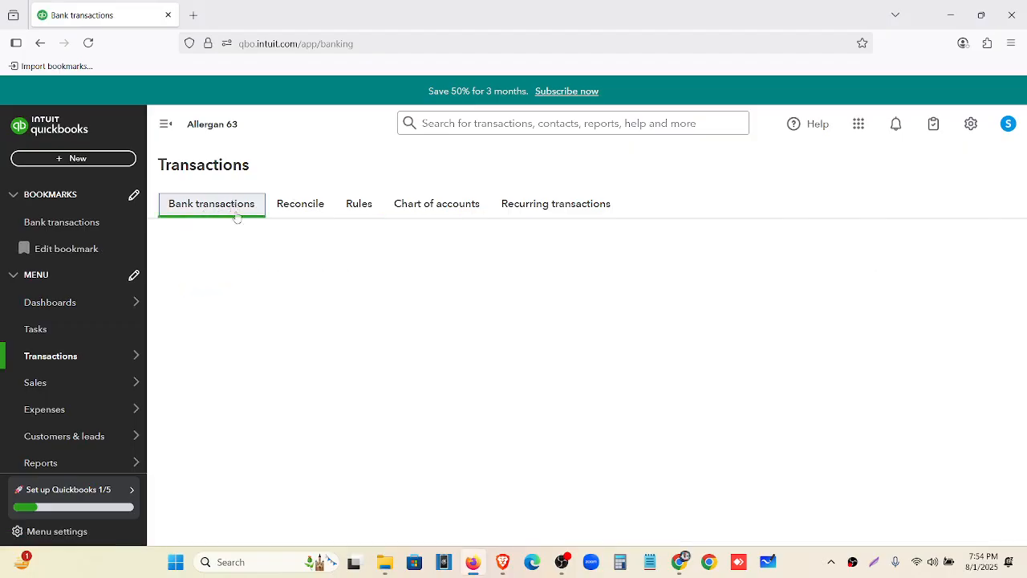
scroll(222, 321, "down", 3)
scroll(241, 332, "up", 3)
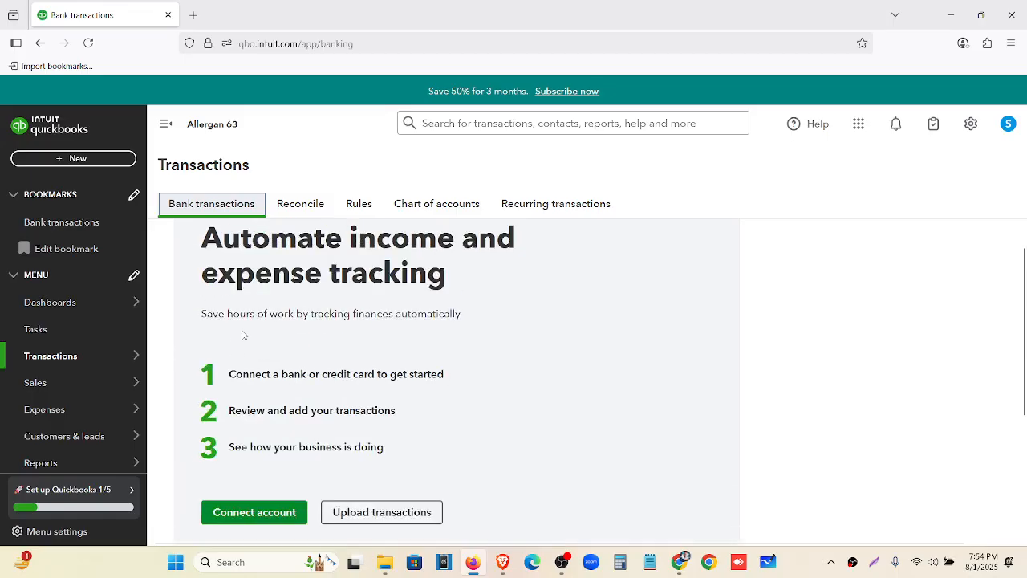
left_click_drag(229, 374, 406, 393)
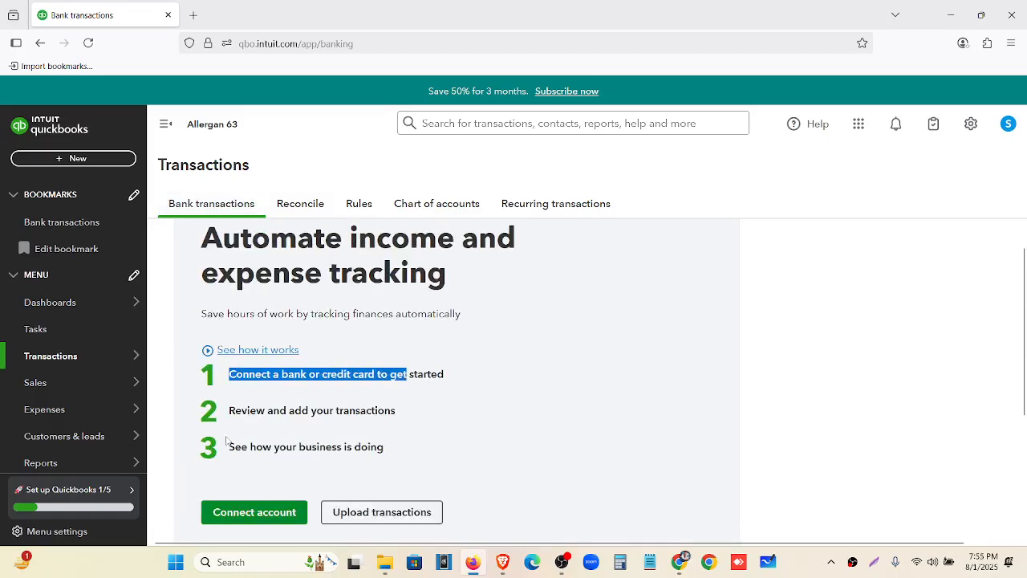
left_click(378, 408)
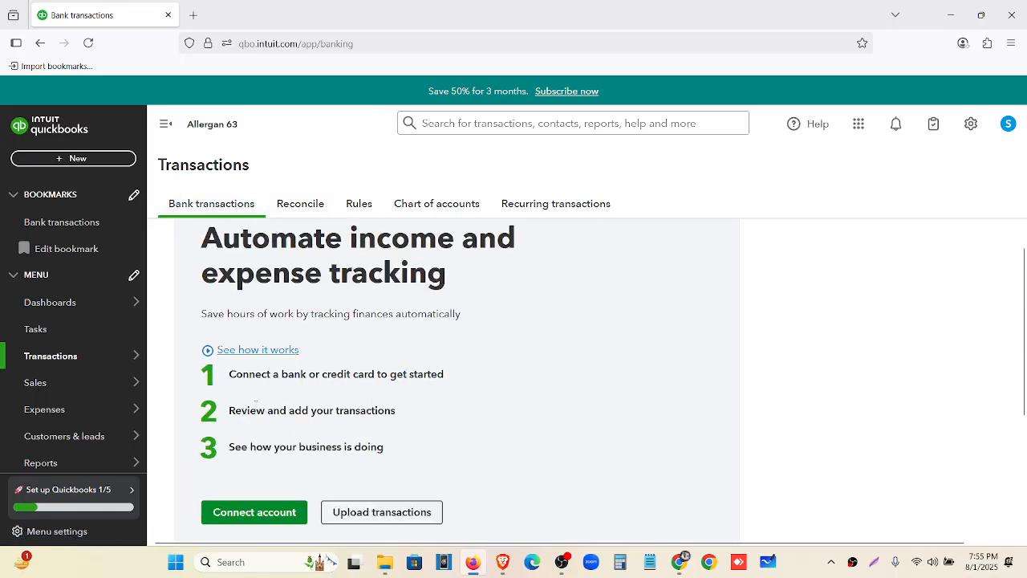
left_click_drag(233, 416, 388, 416)
left_click_drag(226, 455, 415, 454)
left_click(415, 454)
scroll(297, 449, "down", 2)
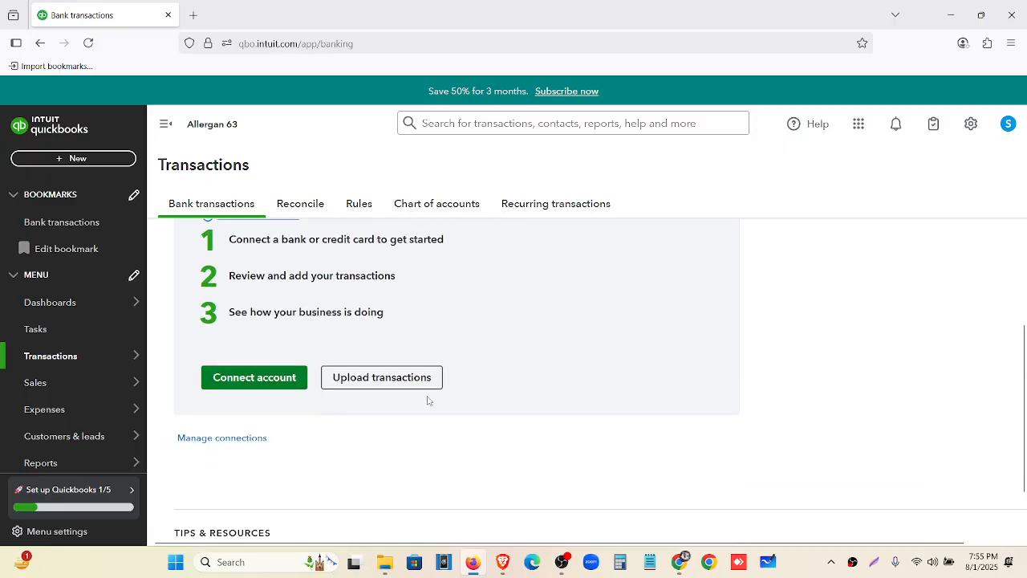
left_click(400, 378)
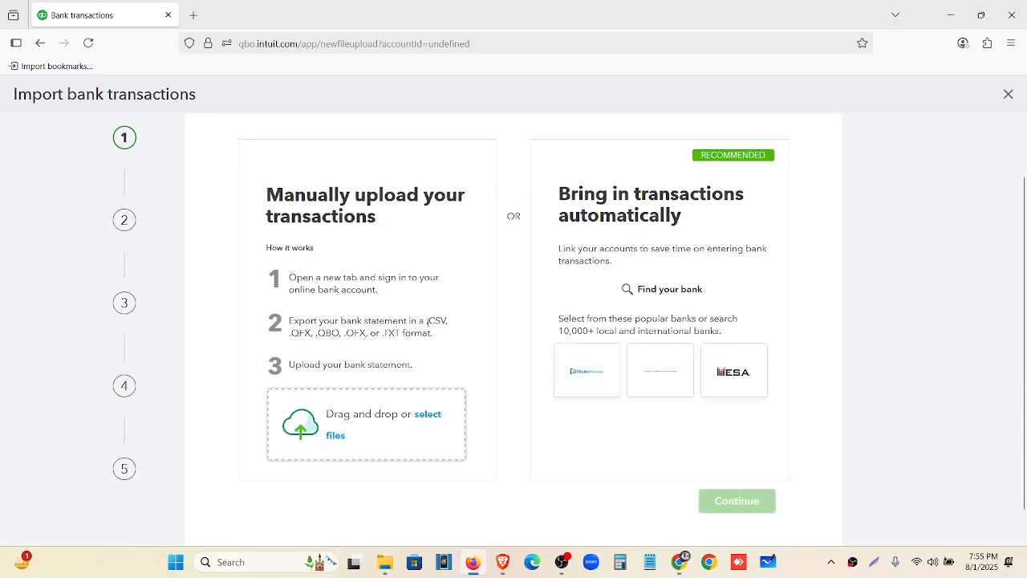
left_click_drag(428, 321, 446, 322)
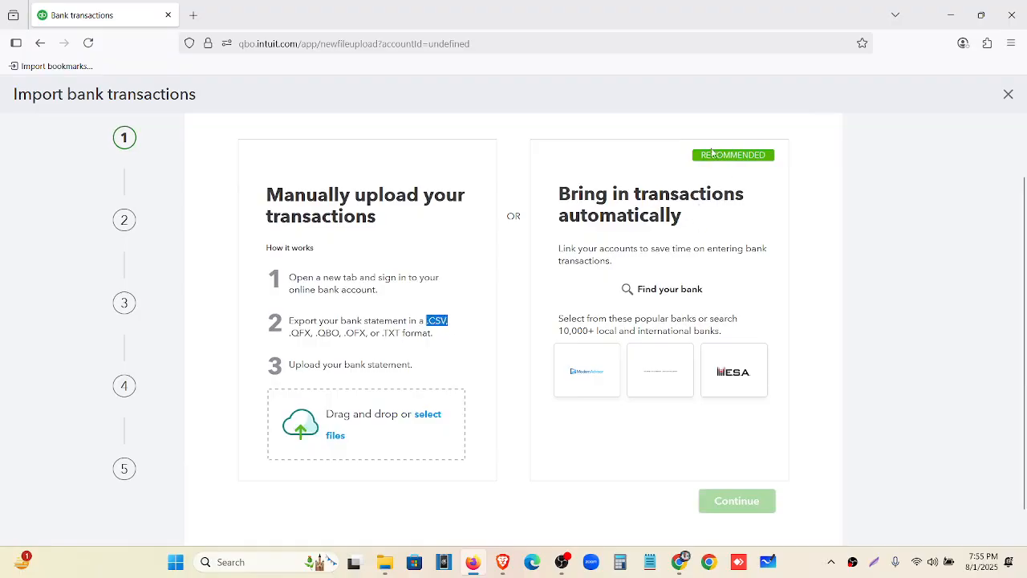
left_click_drag(703, 164, 771, 158)
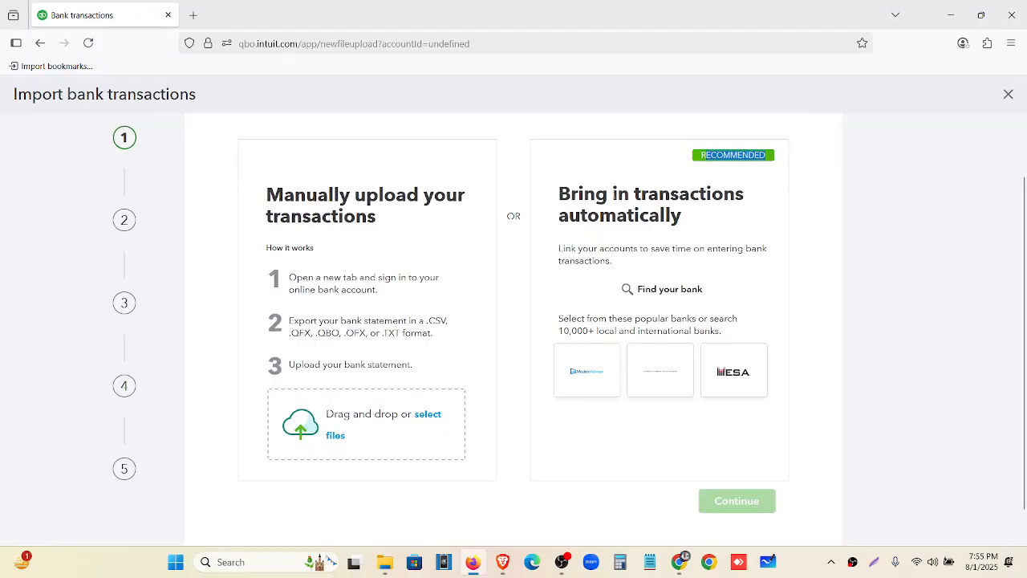
left_click_drag(542, 198, 709, 224)
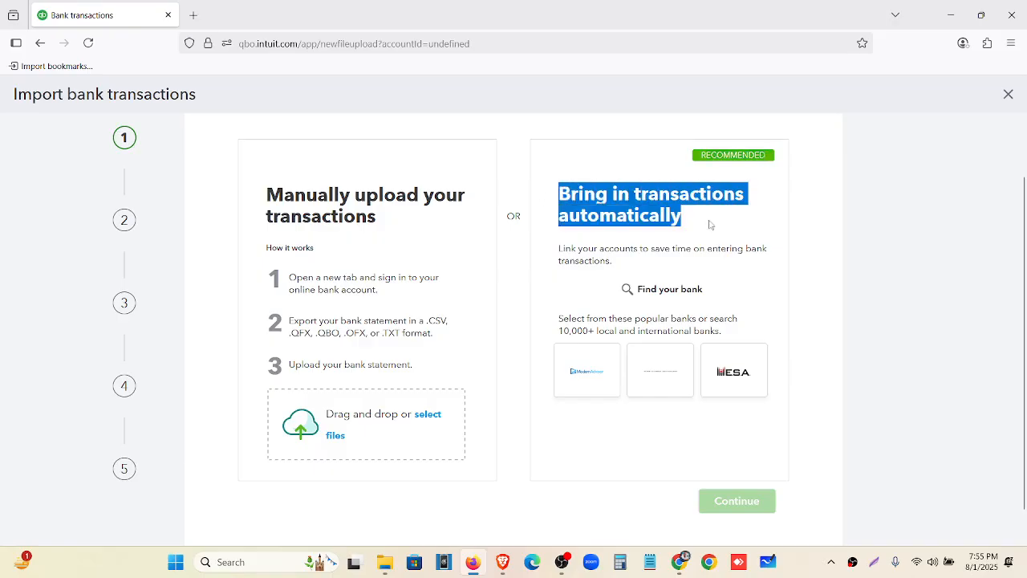
left_click(645, 289)
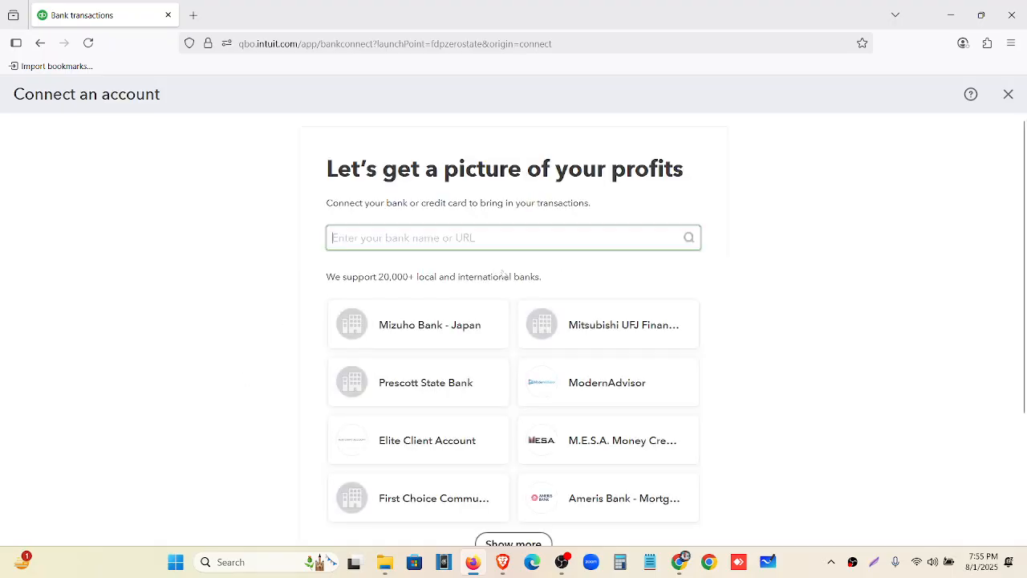
scroll(509, 303, "down", 2)
scroll(511, 303, "up", 2)
left_click(1008, 94)
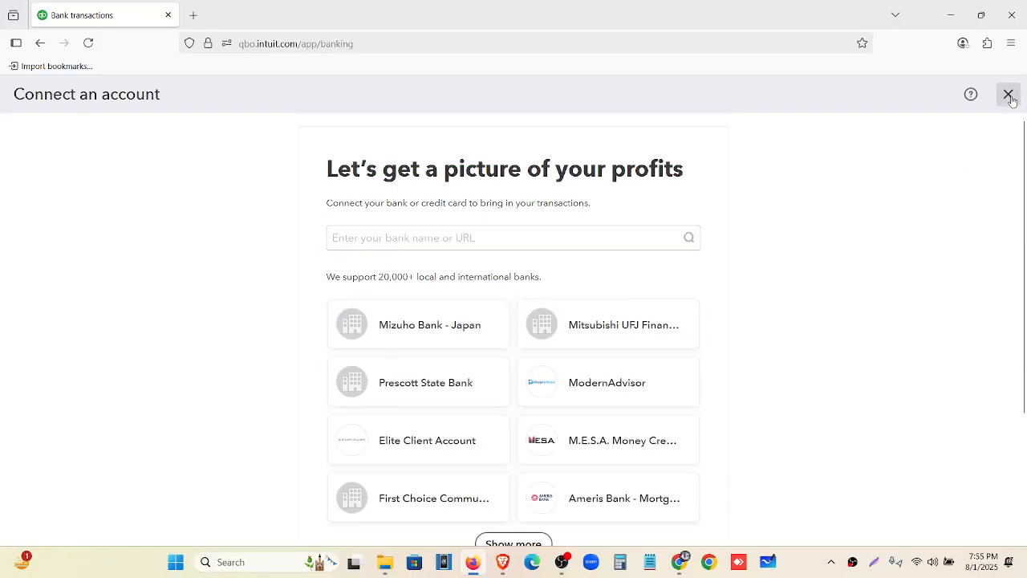
scroll(389, 397, "down", 3)
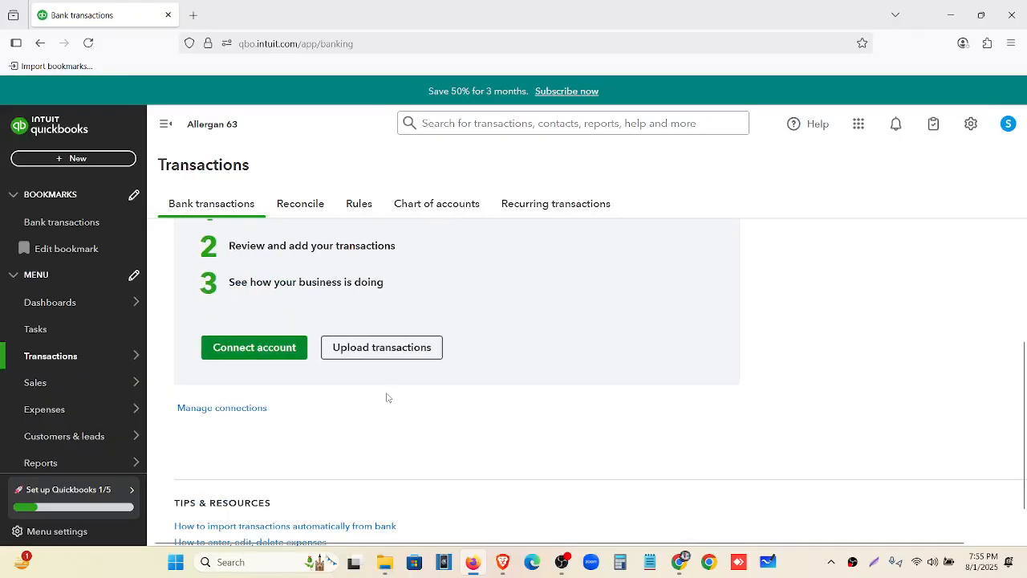
left_click(389, 348)
scroll(378, 366, "down", 2)
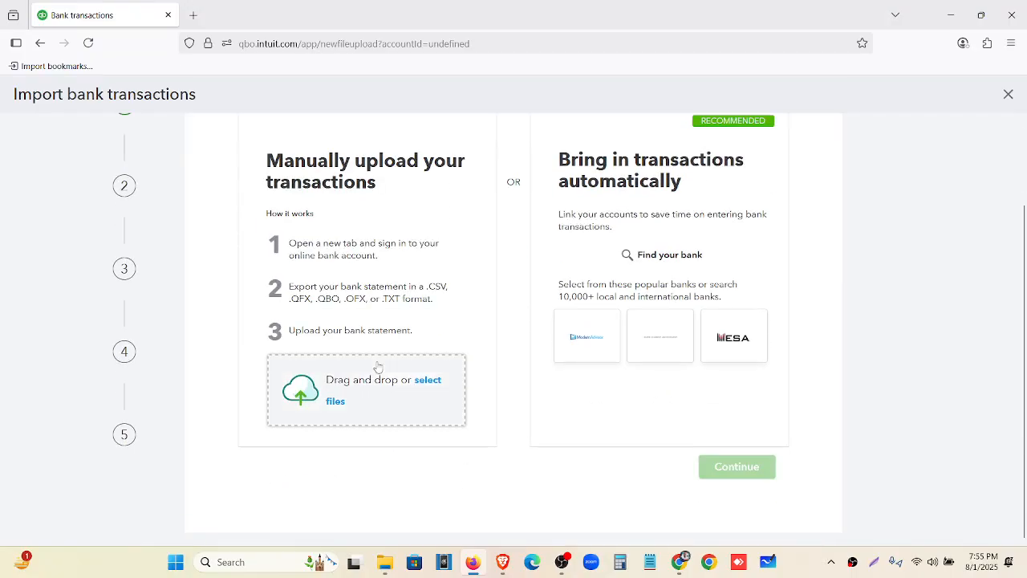
Delete the outdated Wells Fargo-June-2021 file from the Downloads folder
left_click(383, 409)
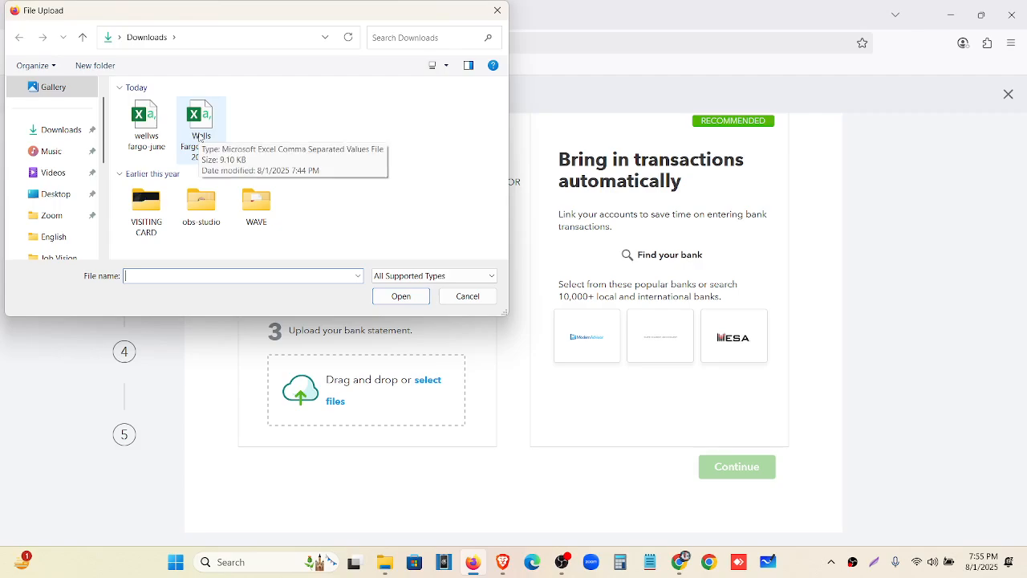
left_click(497, 10)
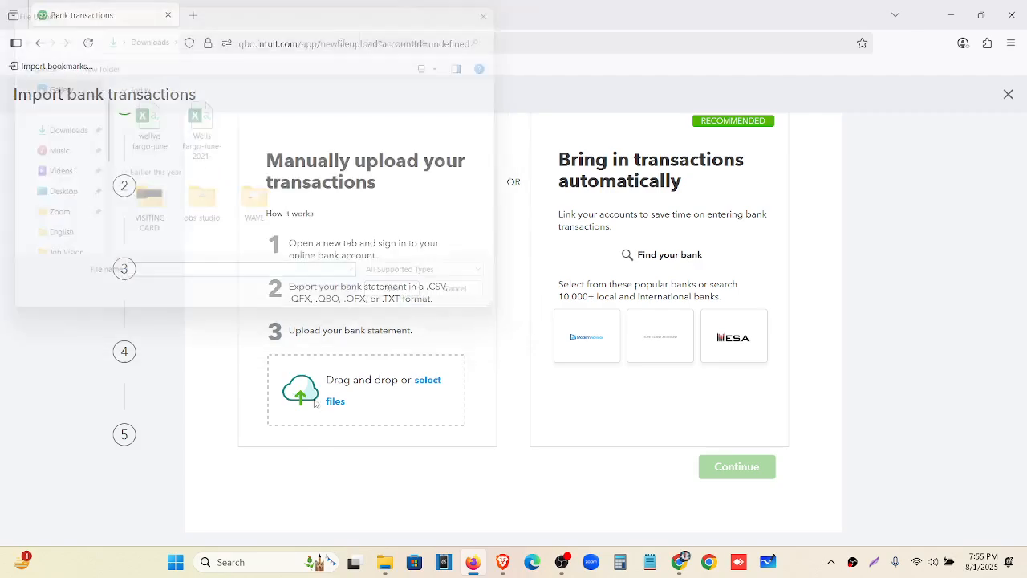
left_click(386, 564)
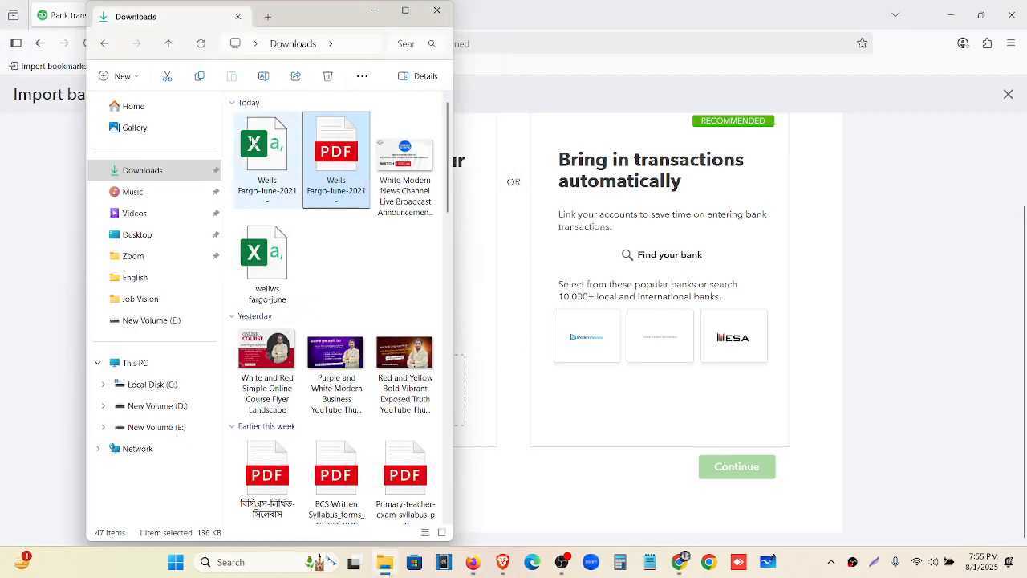
left_click(253, 143)
double_click(254, 143)
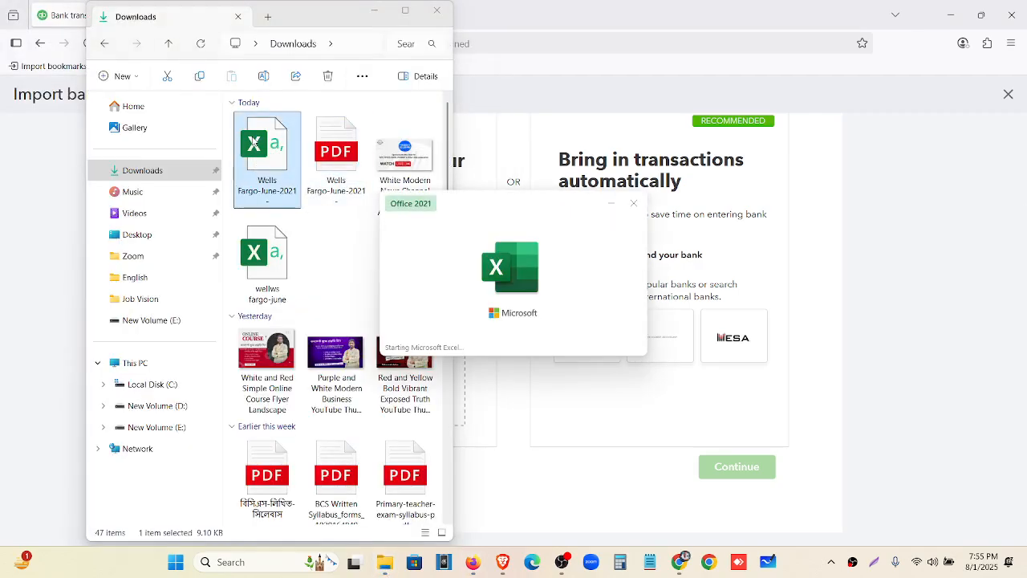
left_click(1011, 15)
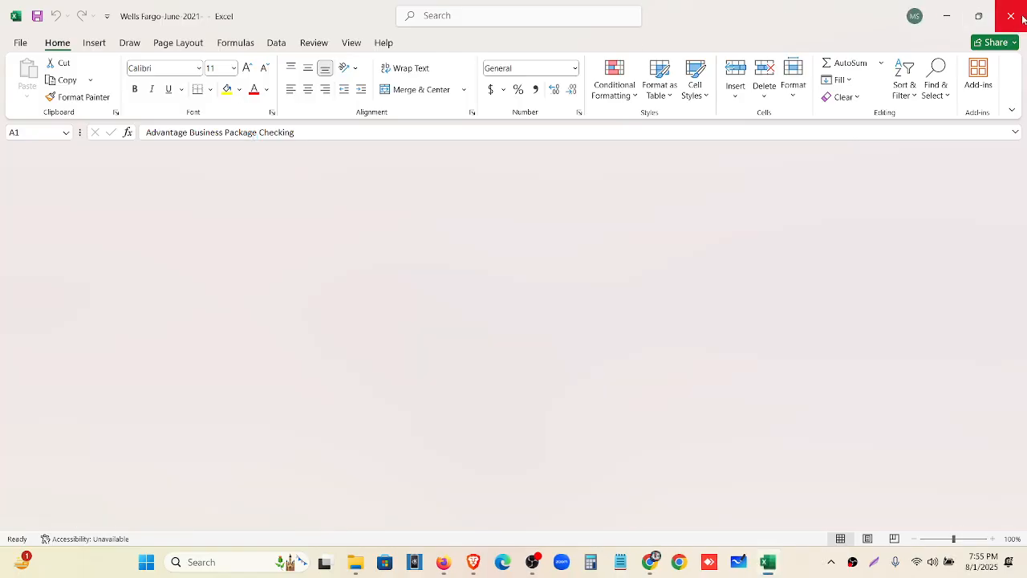
key("Delete")
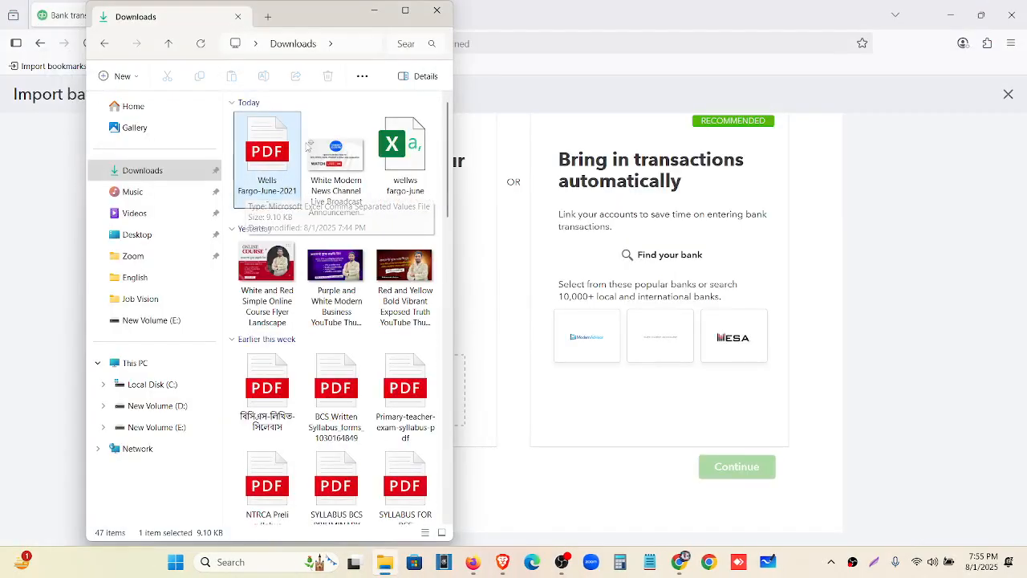
left_click(436, 11)
Upload wellws fargo-june as the statement file and continue
left_click(394, 399)
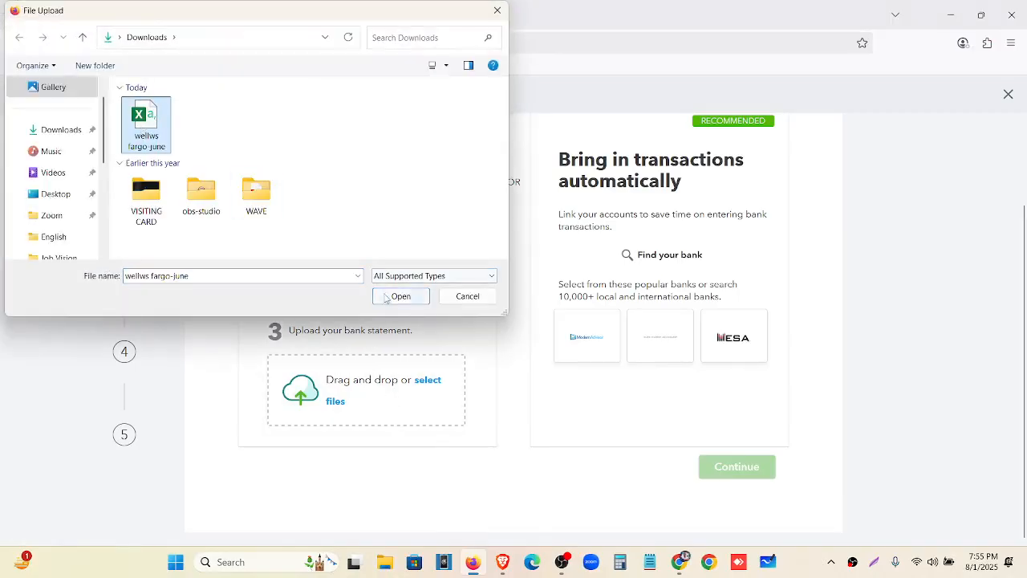
left_click(390, 296)
left_click(742, 477)
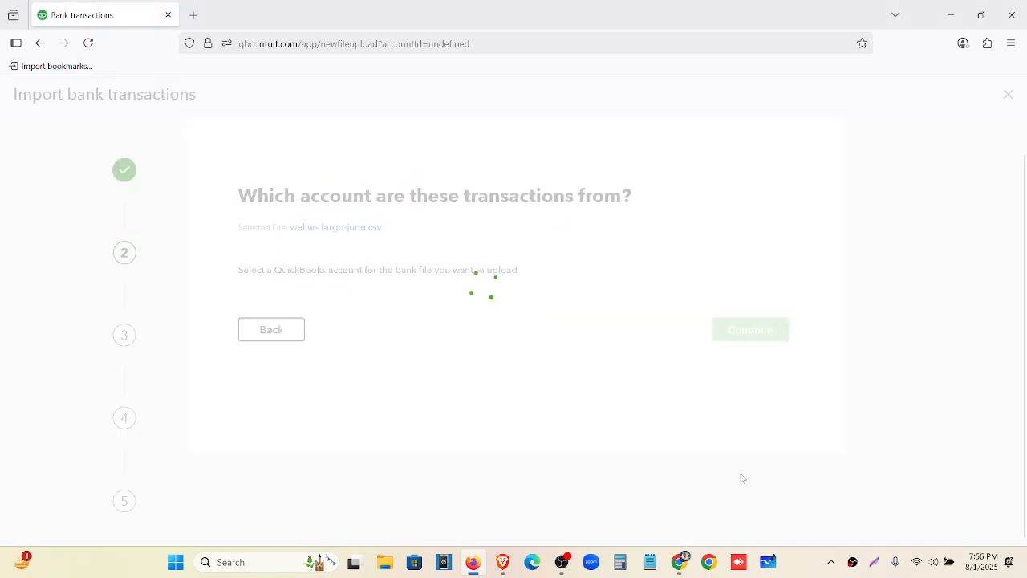
Assign the upload to the 1000 Welles Fargo- New account and continue
left_click(317, 304)
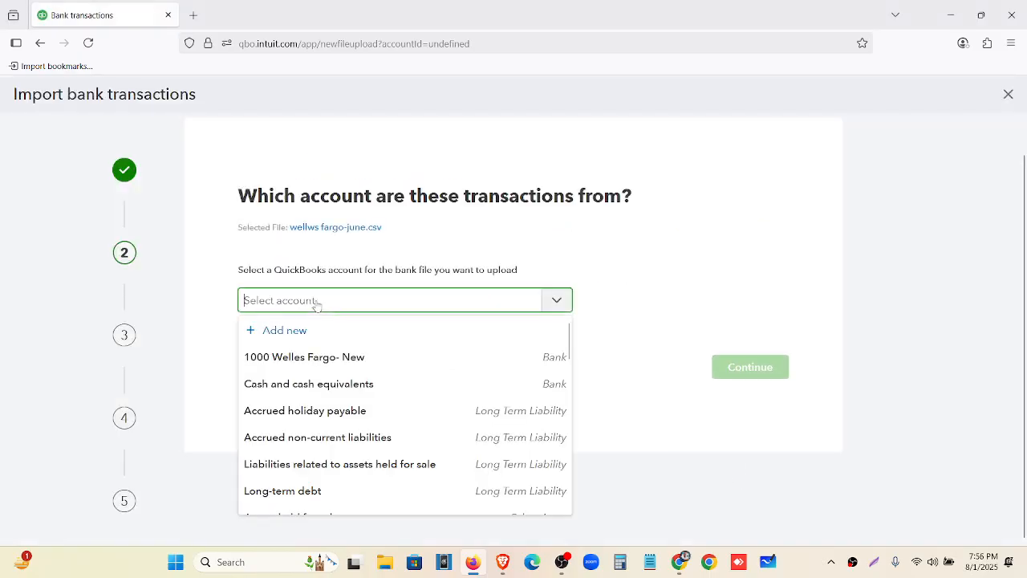
left_click(331, 357)
left_click(752, 367)
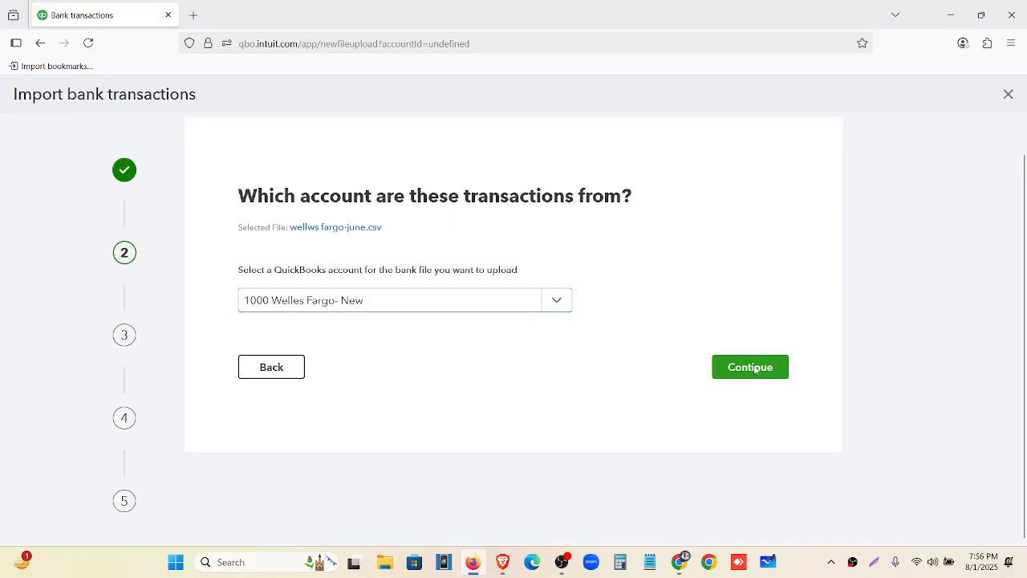
Review the amount-column options, then open wellws fargo-june from Downloads to check it
scroll(315, 321, "down", 1)
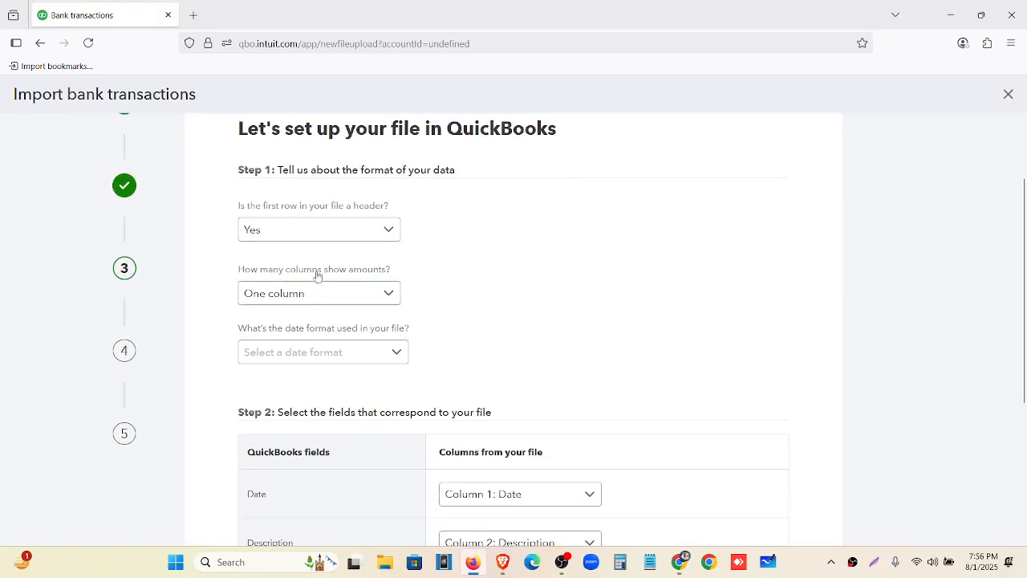
left_click(347, 303)
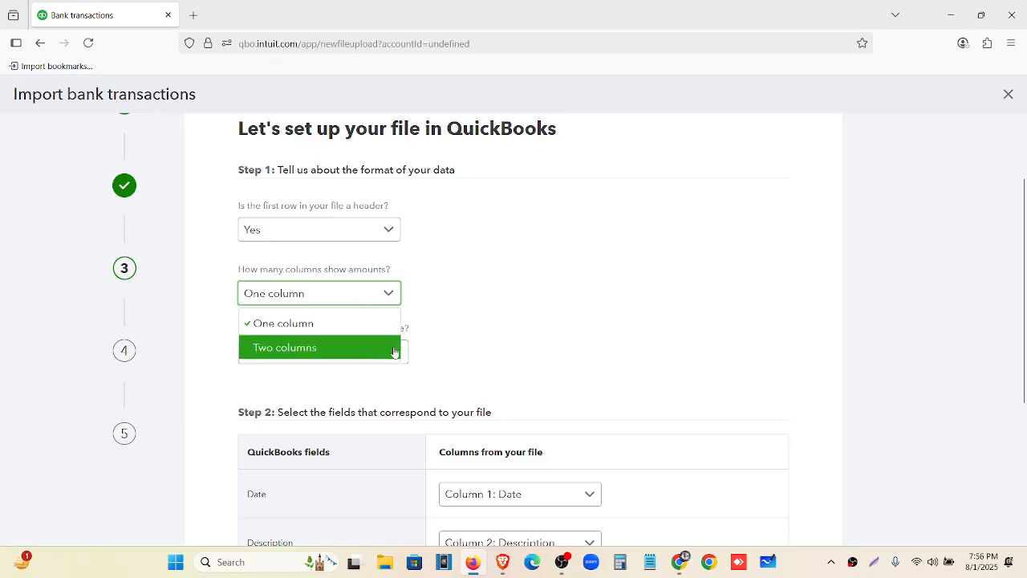
left_click(479, 323)
left_click(385, 561)
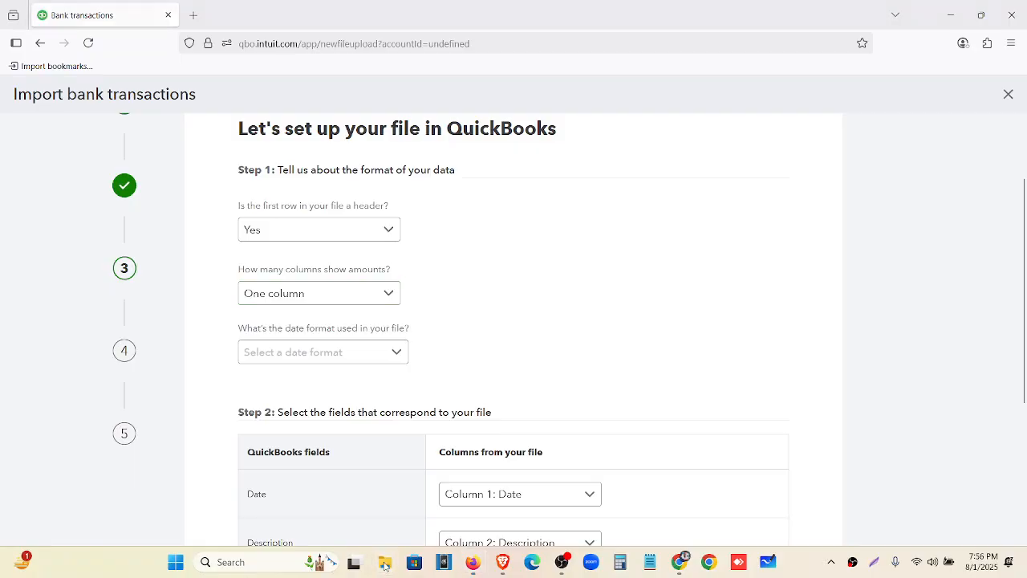
left_click(181, 170)
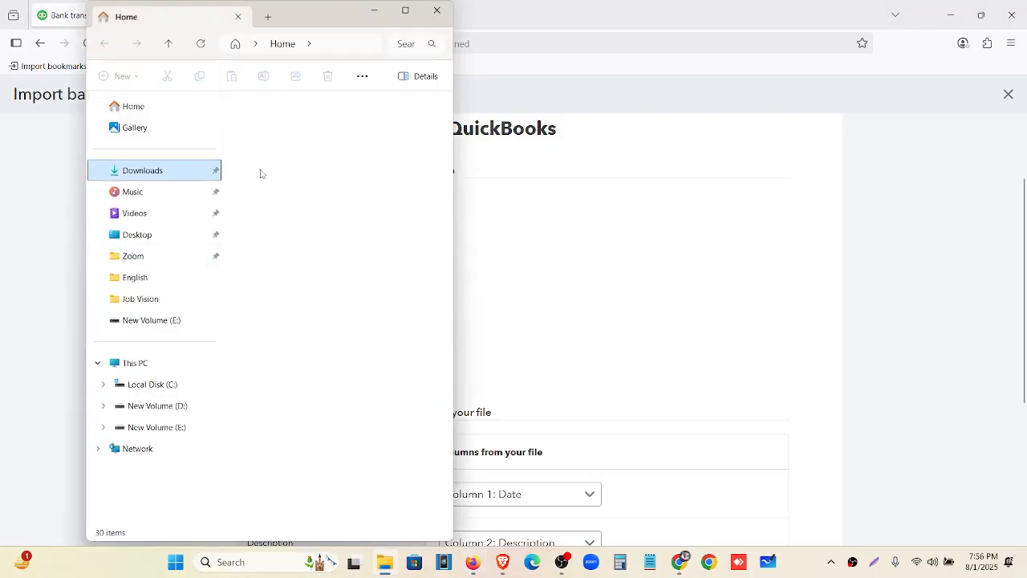
double_click(259, 172)
left_click(377, 11)
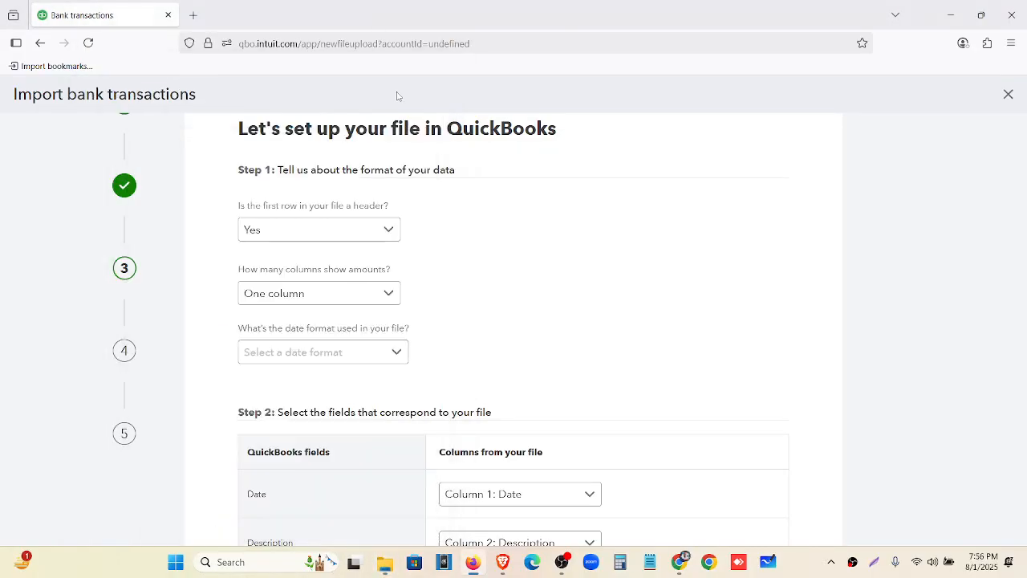
Autofit the Date, Description and Withdrawals columns (A, B, D) in the CSV
left_click(768, 564)
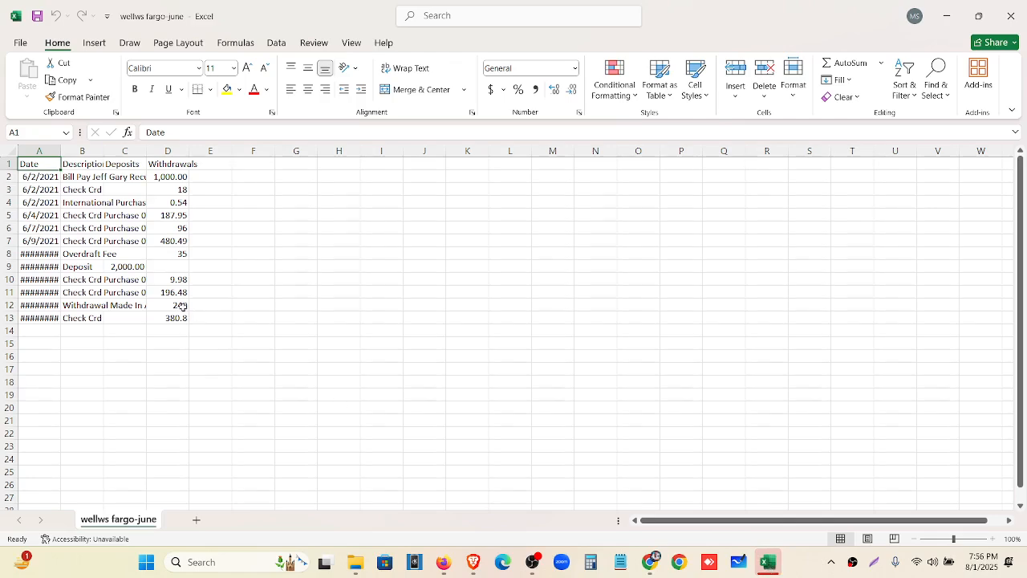
double_click(60, 152)
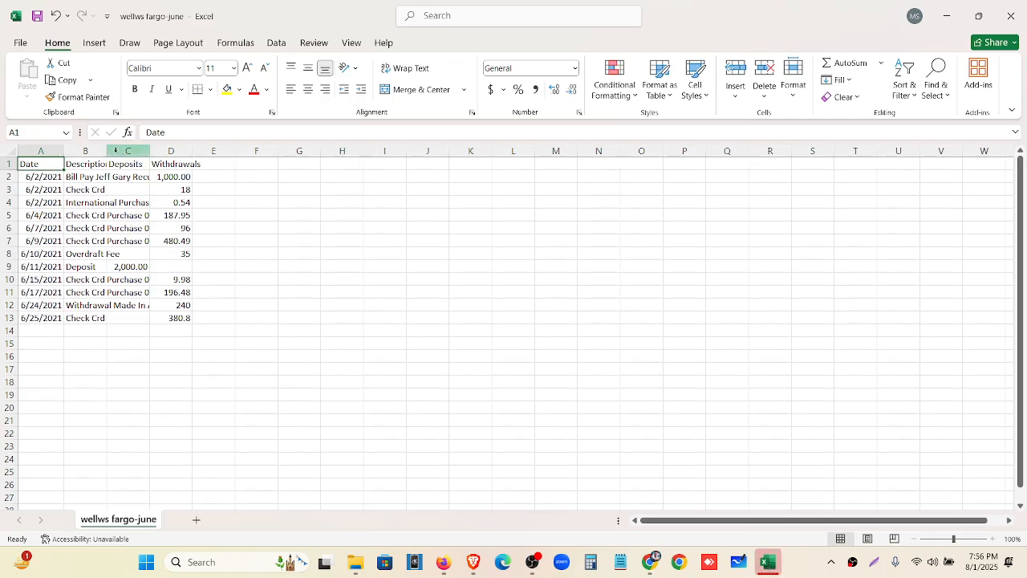
double_click(107, 153)
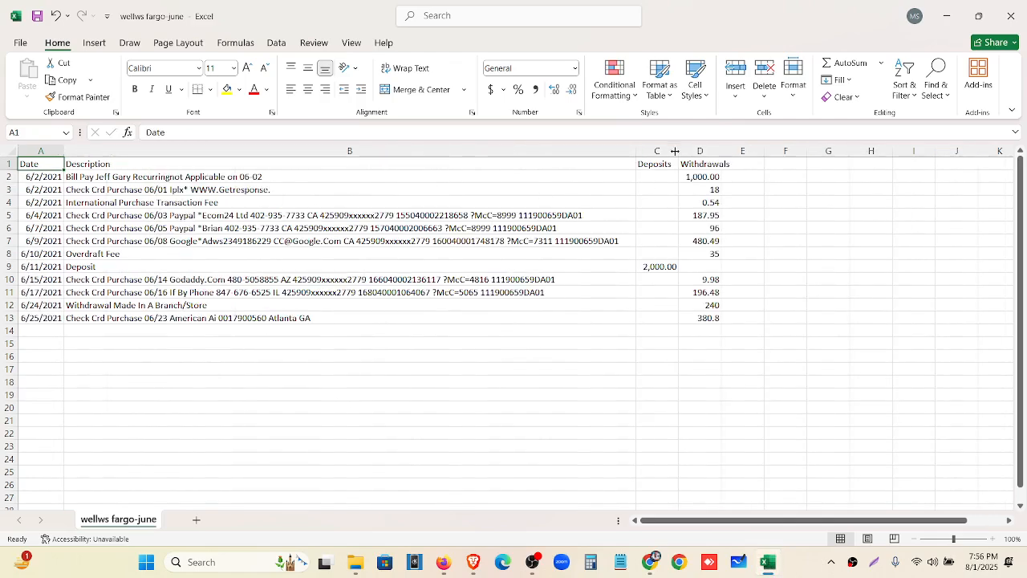
double_click(724, 151)
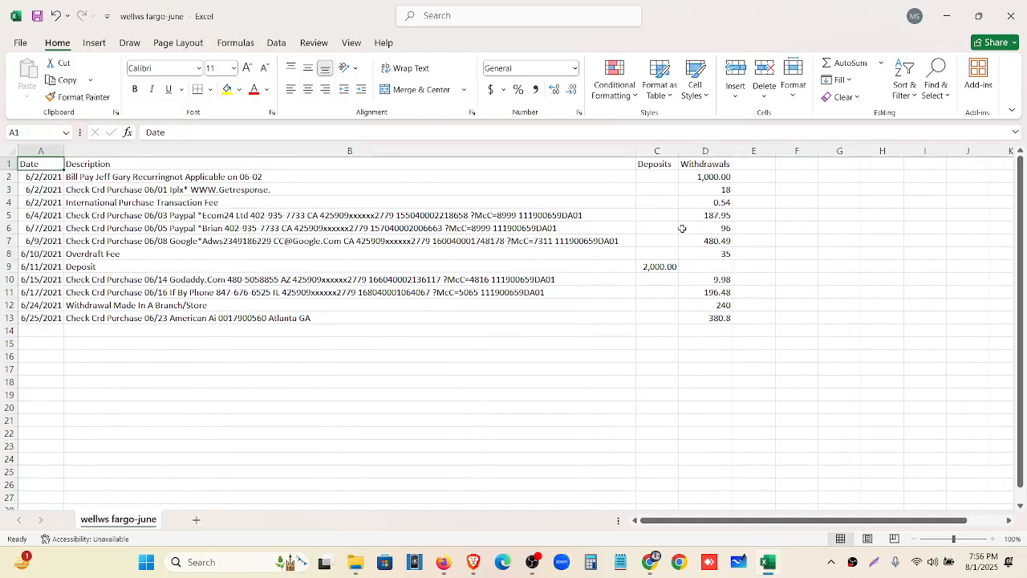
left_click(947, 16)
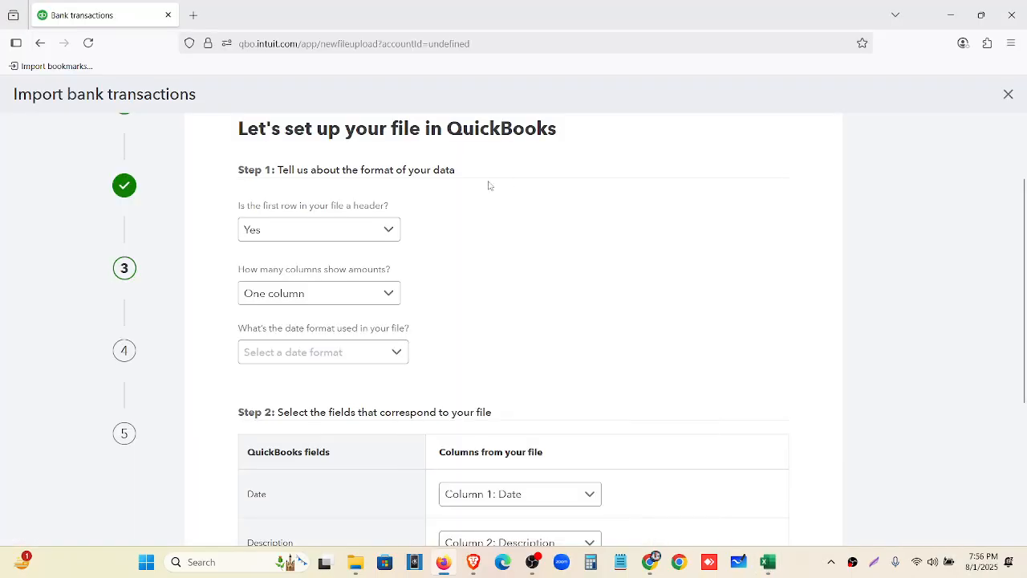
left_click(345, 300)
Set amount columns to Two columns and the date format to MM/dd/yyyy
left_click(346, 346)
scroll(390, 296, "down", 1)
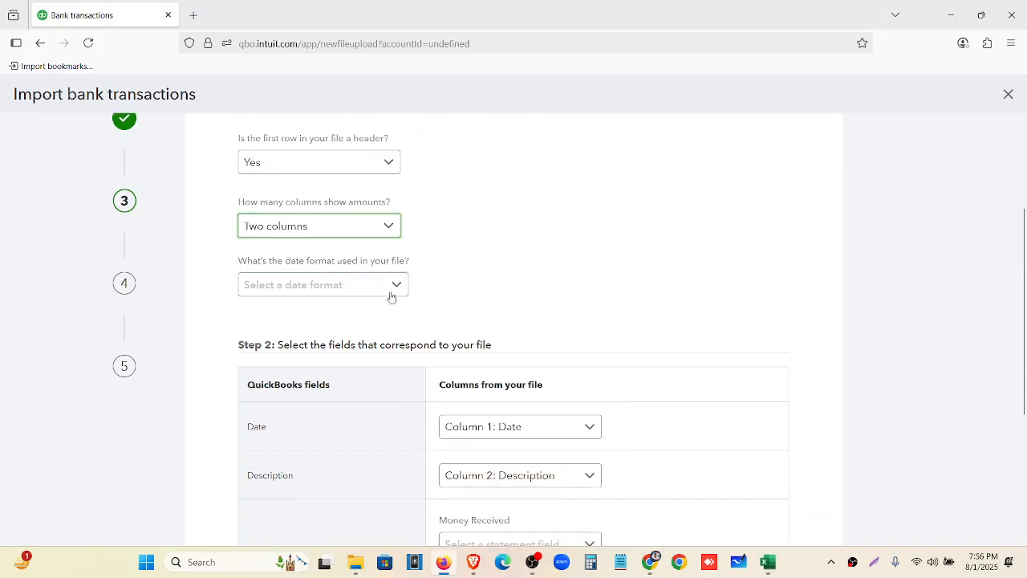
left_click(343, 285)
left_click(328, 319)
scroll(482, 277, "down", 3)
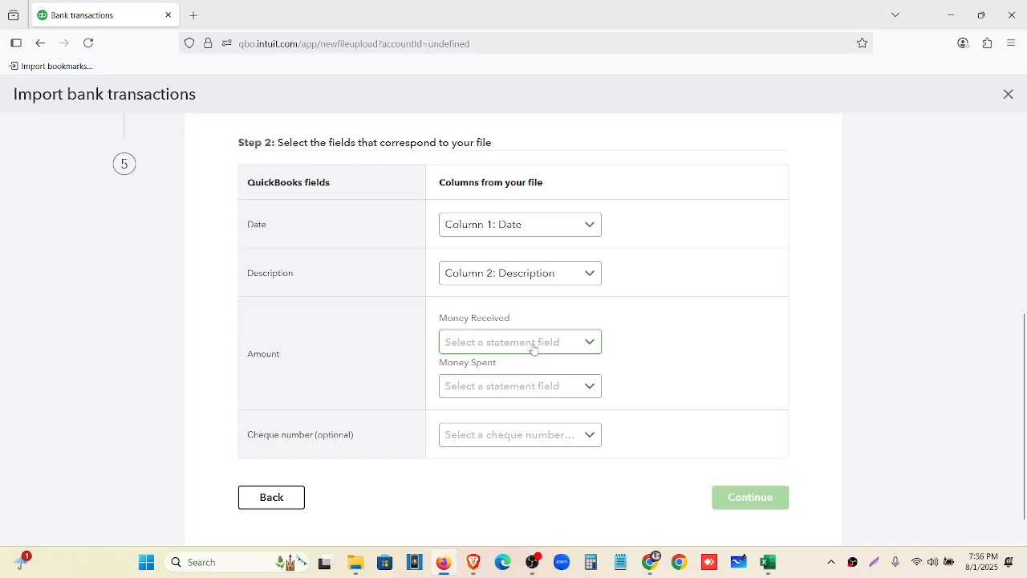
Map Money Received to Column 3: Deposits and Money Spent to Column 4: Withdrawals
left_click(768, 562)
left_click(651, 152)
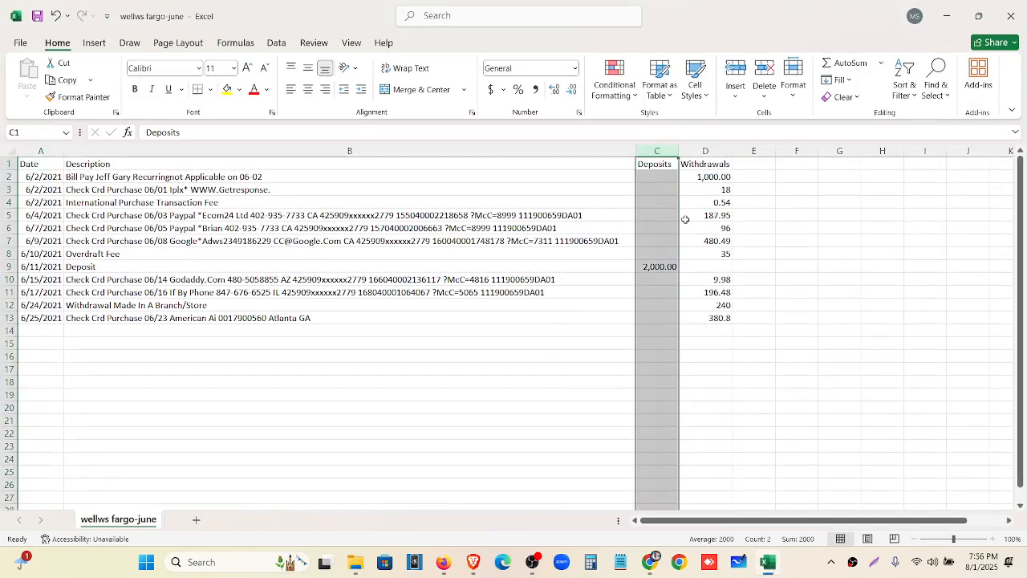
left_click(705, 154)
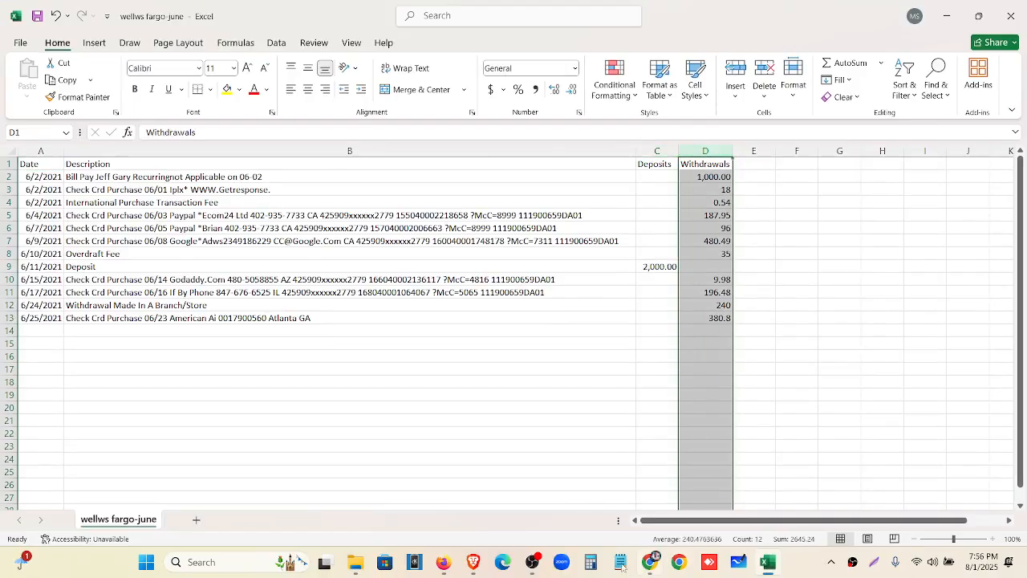
left_click(443, 562)
left_click(530, 344)
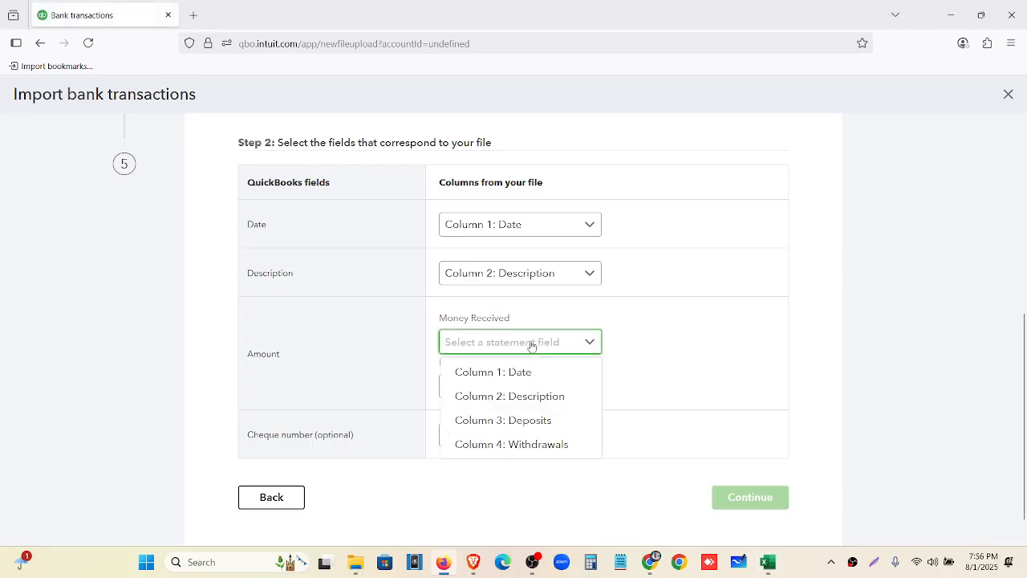
left_click(546, 419)
left_click(546, 386)
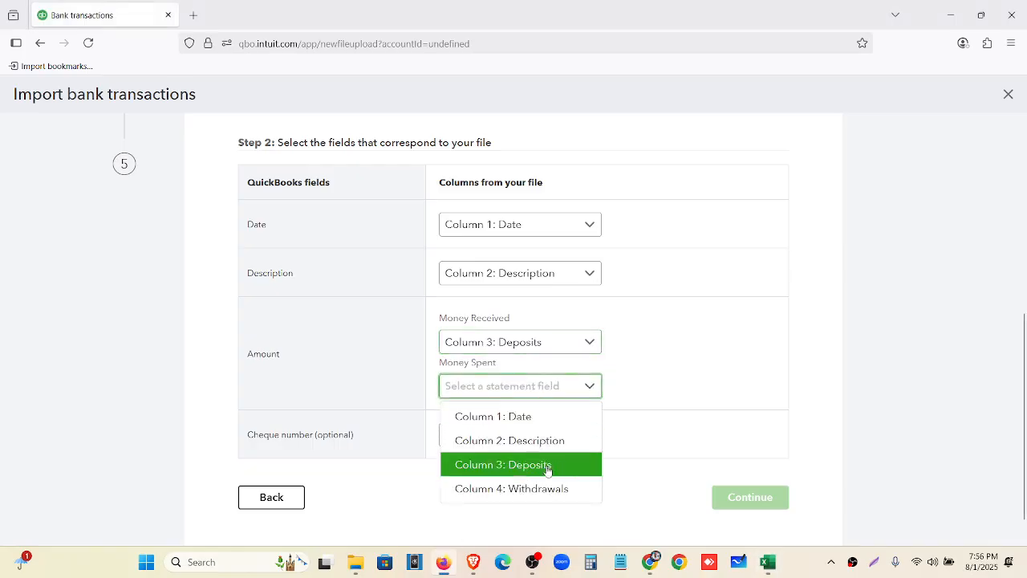
left_click(552, 488)
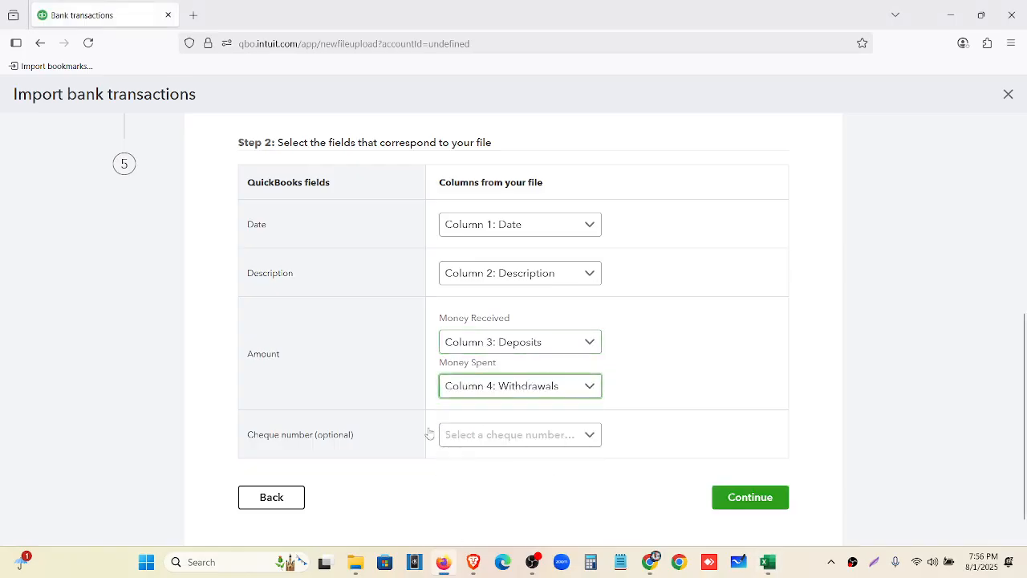
left_click(775, 505)
Zoom the import preview to 140% and total the workbook's withdrawals in D2:D13 (2,645.24)
scroll(385, 353, "up", 2)
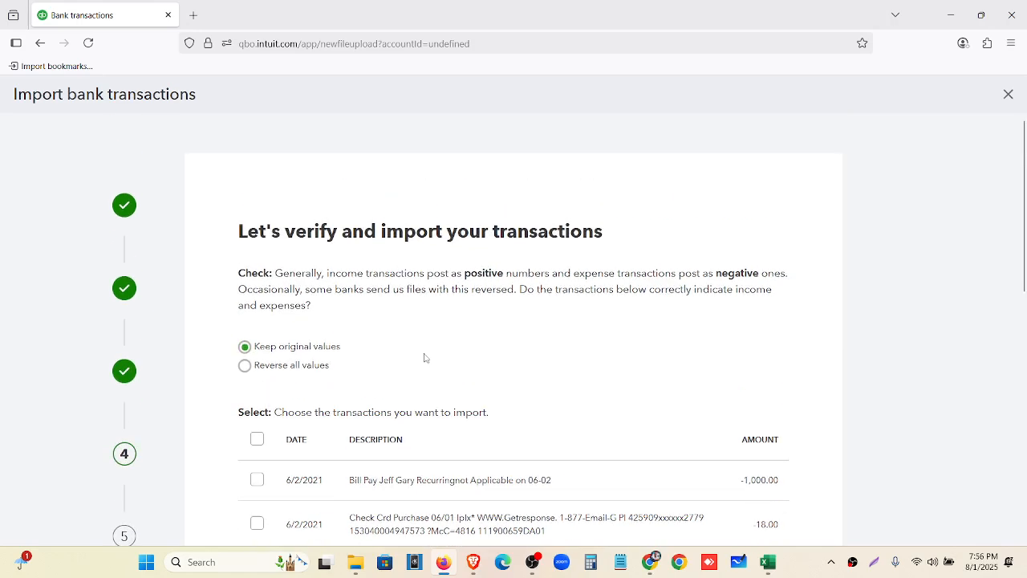
key("ctrl+plus")
key("ctrl+plus")
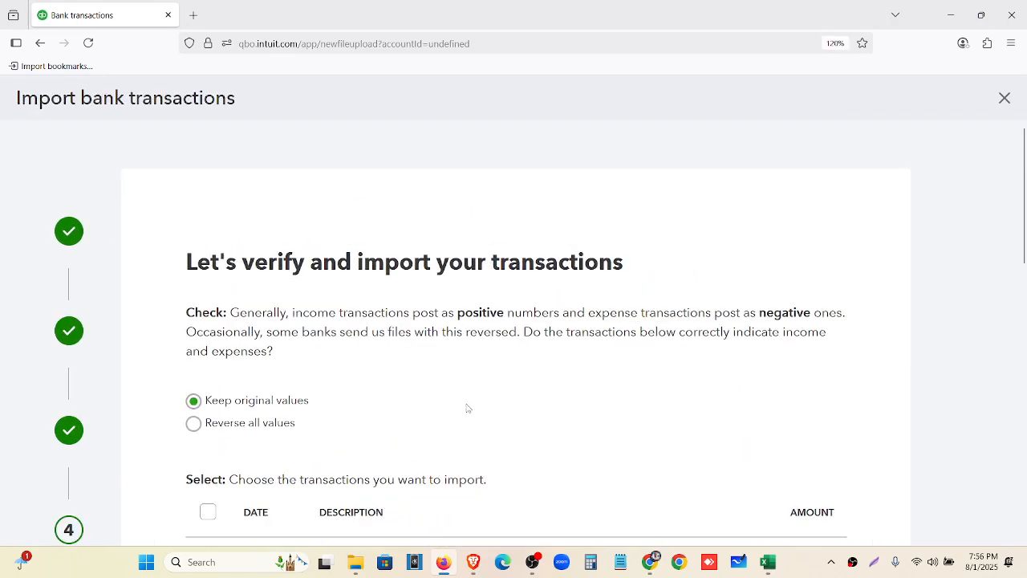
key("ctrl+plus")
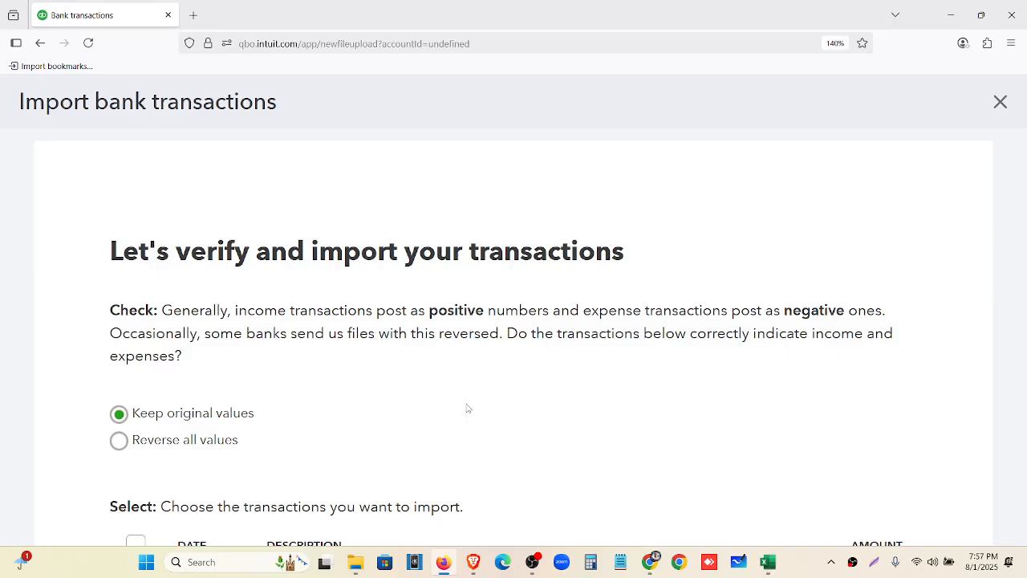
scroll(213, 406, "up", 1)
scroll(170, 516, "down", 1)
scroll(209, 337, "down", 3)
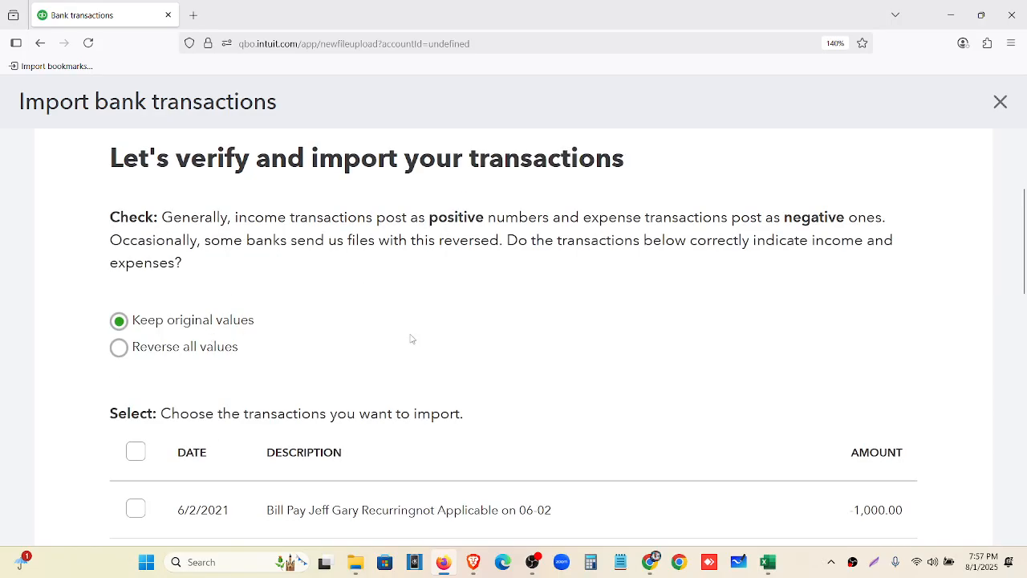
scroll(165, 383, "up", 3)
scroll(883, 321, "down", 3)
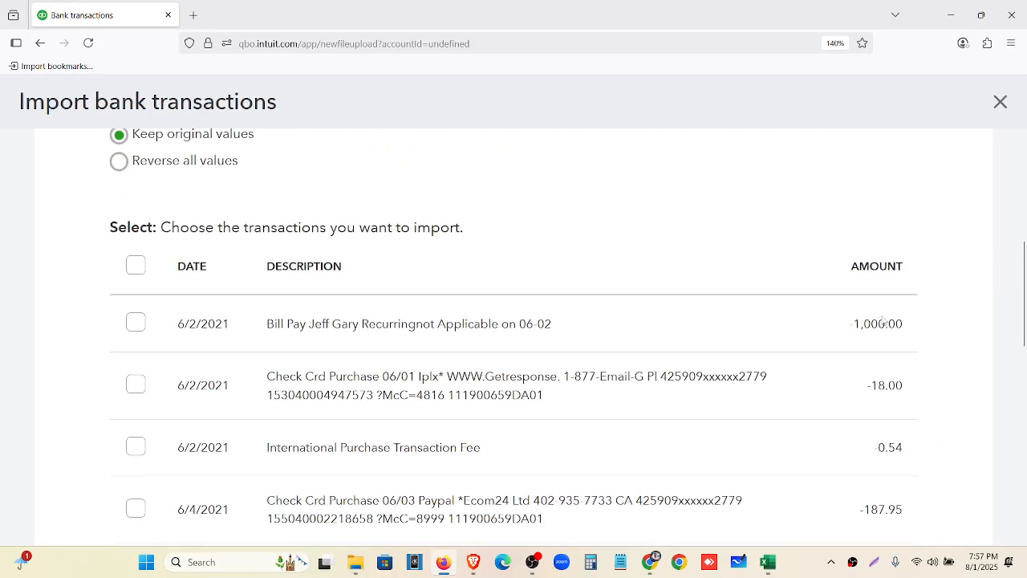
scroll(222, 366, "up", 4)
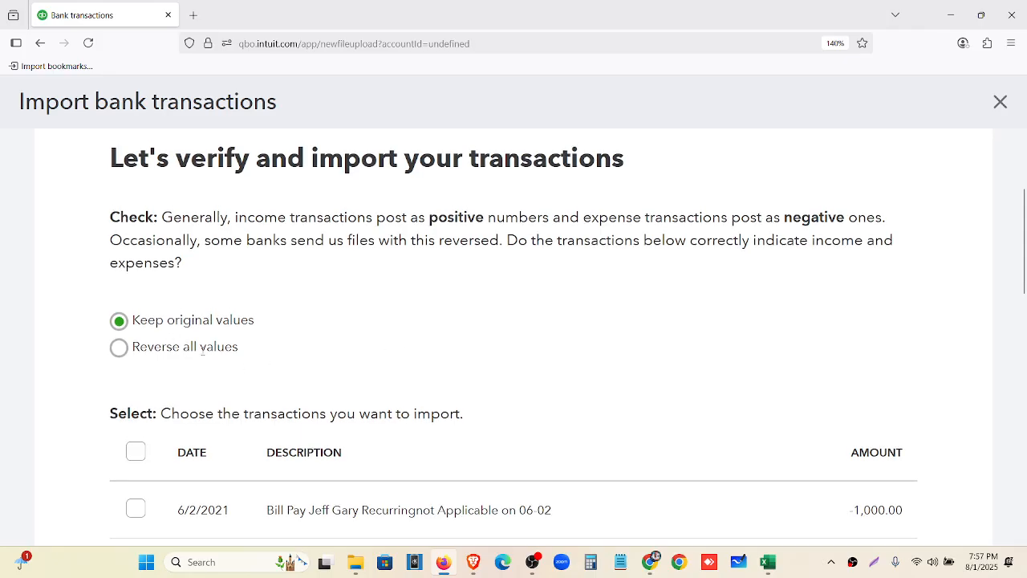
scroll(304, 334, "down", 3)
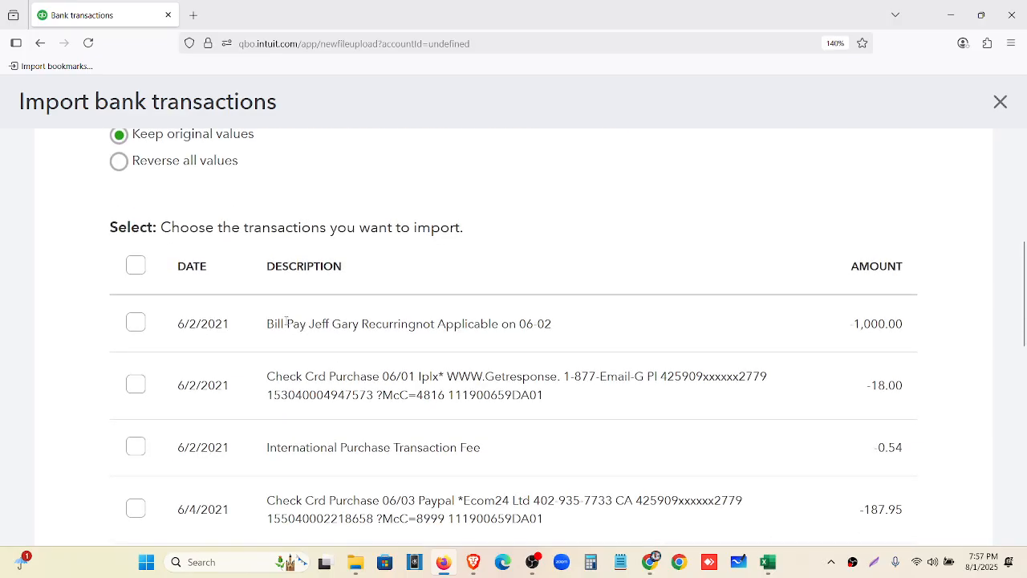
left_click(768, 562)
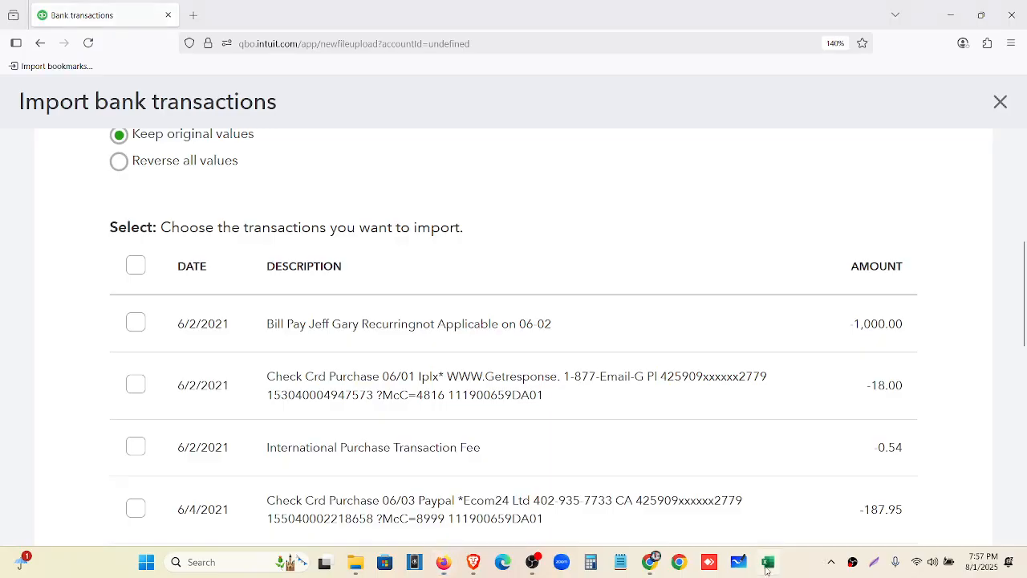
left_click_drag(710, 176, 727, 321)
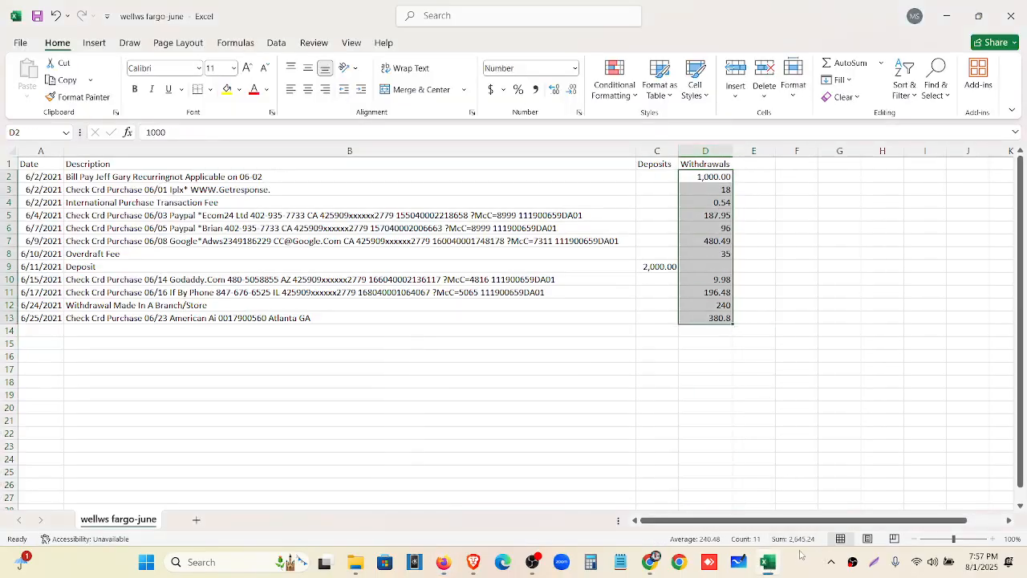
Check the Wells Fargo June PDF totals: withdrawals 2,645.24 and deposits 2,000.00
left_click(653, 566)
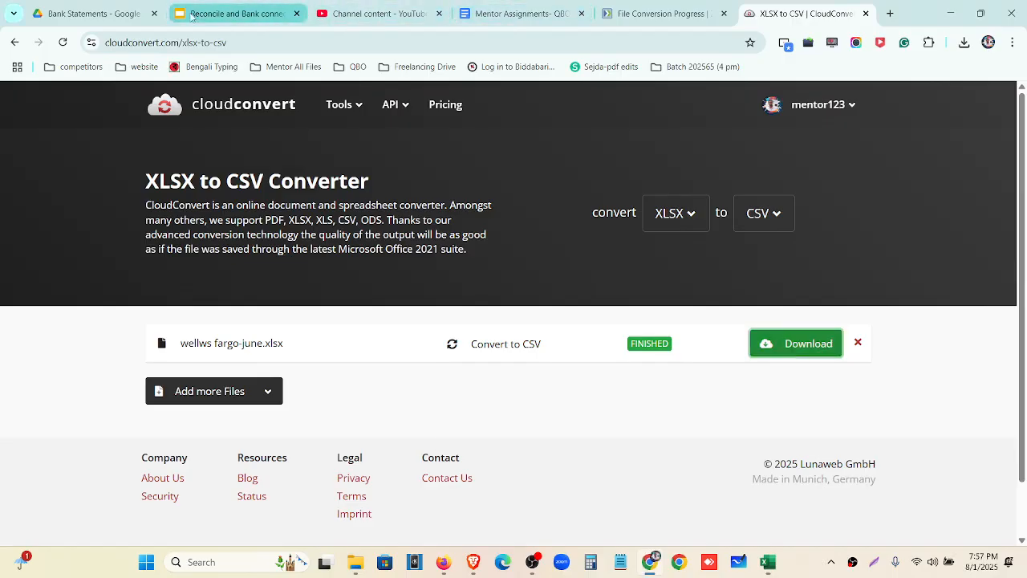
left_click(88, 14)
scroll(499, 431, "down", 2)
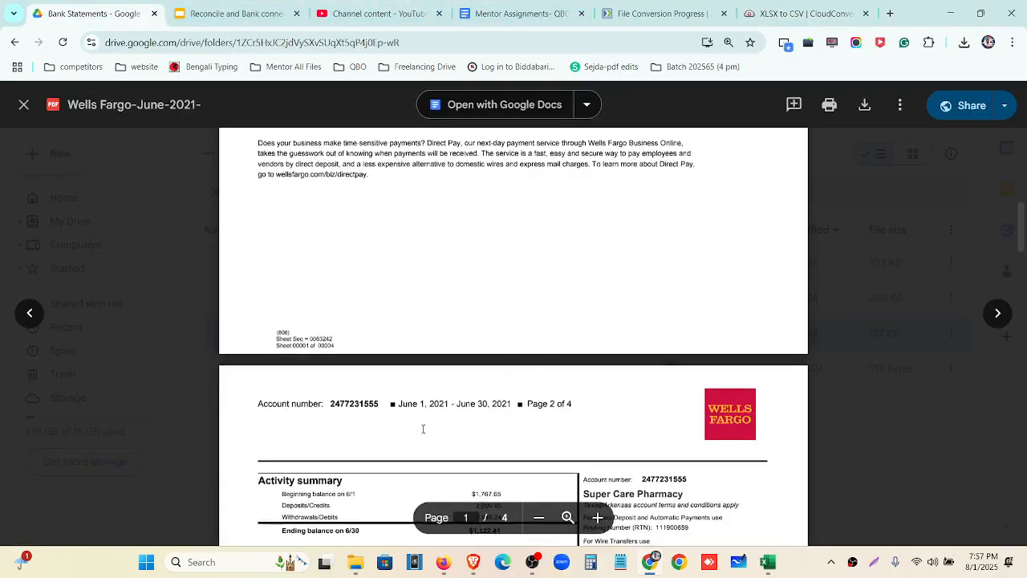
key("ctrl+plus")
key("ctrl+plus")
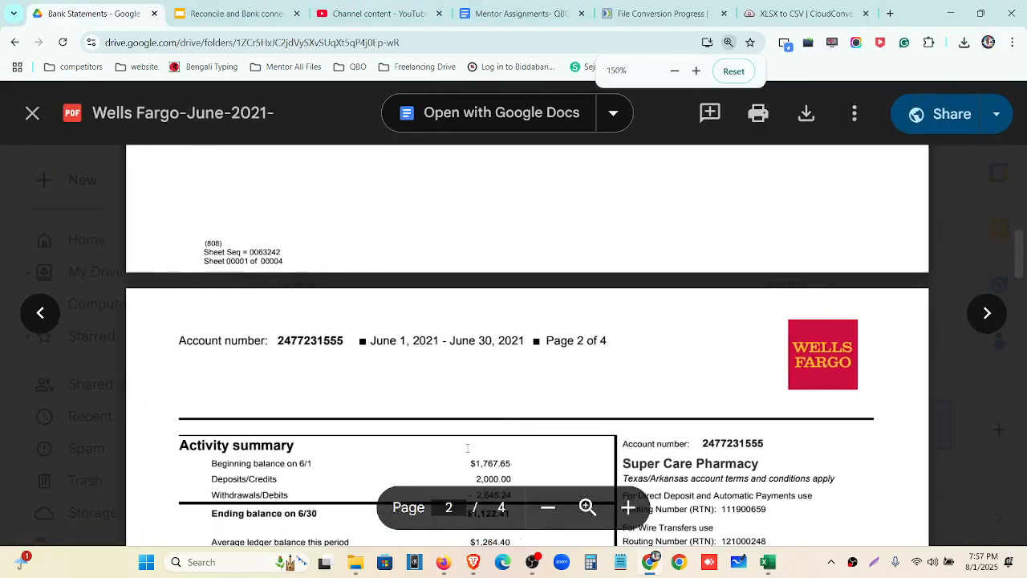
left_click_drag(462, 362, 498, 363)
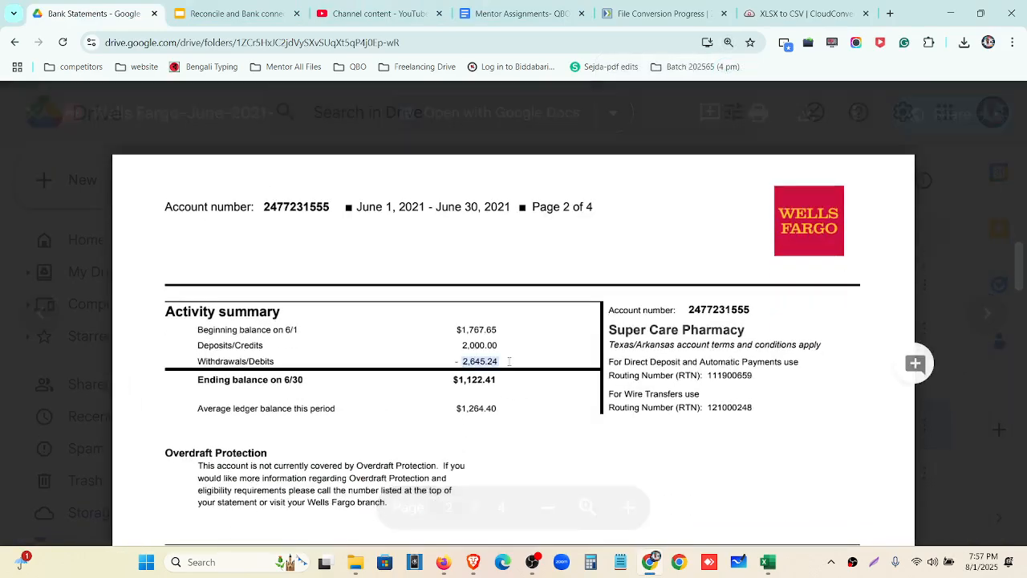
left_click_drag(458, 331, 500, 345)
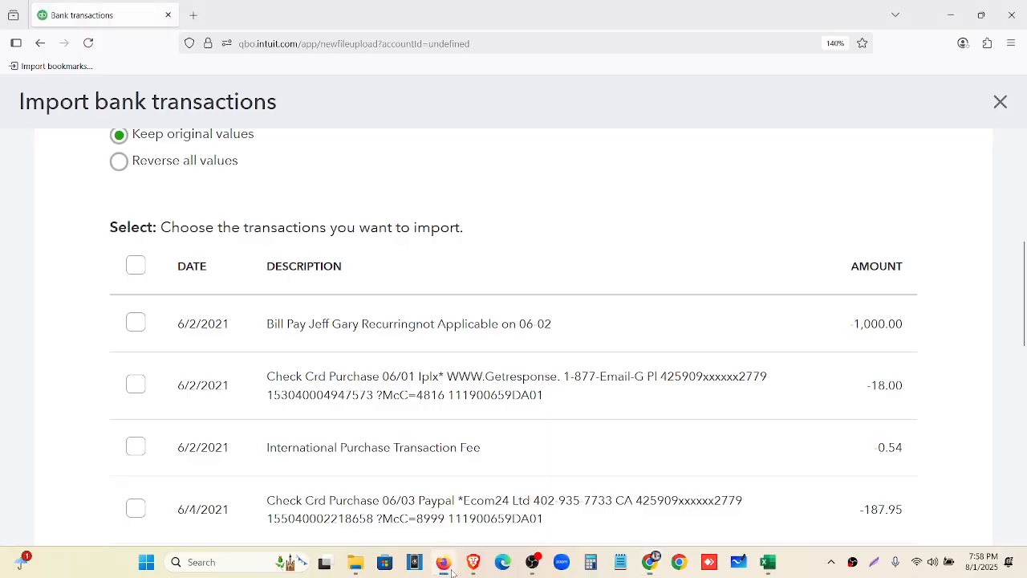
left_click(443, 562)
Select all 12 June transactions and import them into 1000 Welles Fargo- New
key("ctrl+minus")
key("ctrl+minus")
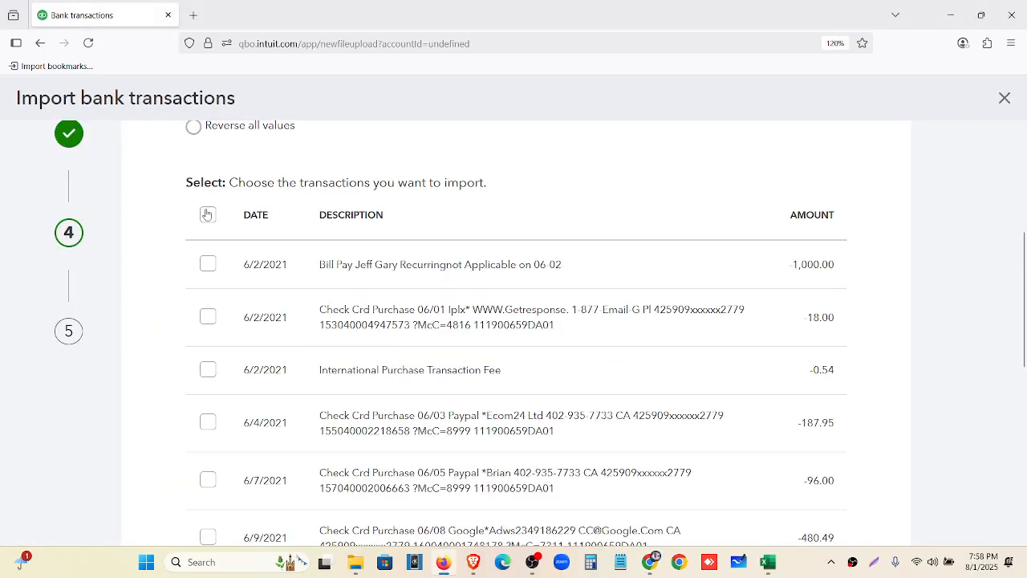
left_click(207, 214)
scroll(566, 190, "down", 6)
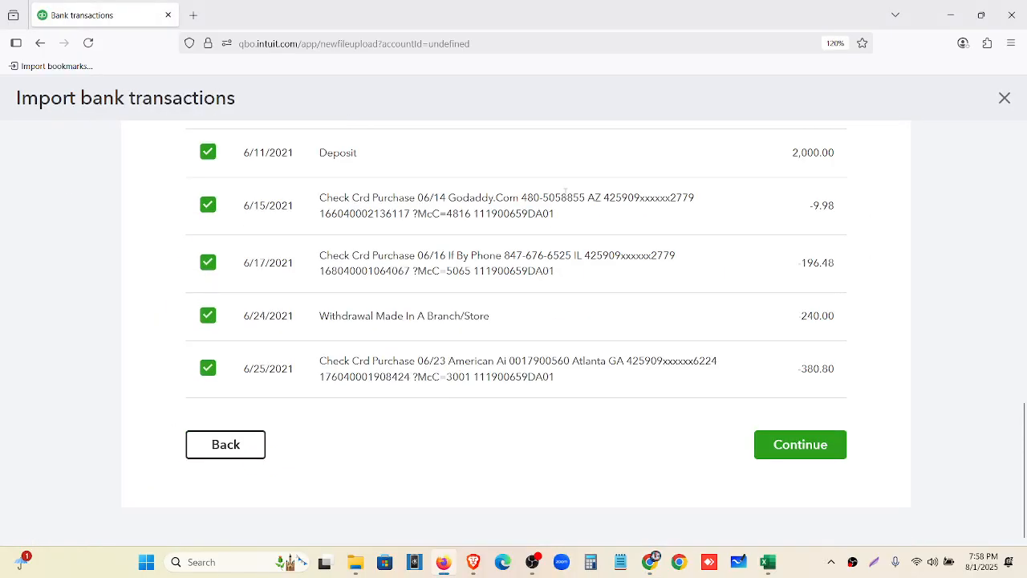
left_click(782, 445)
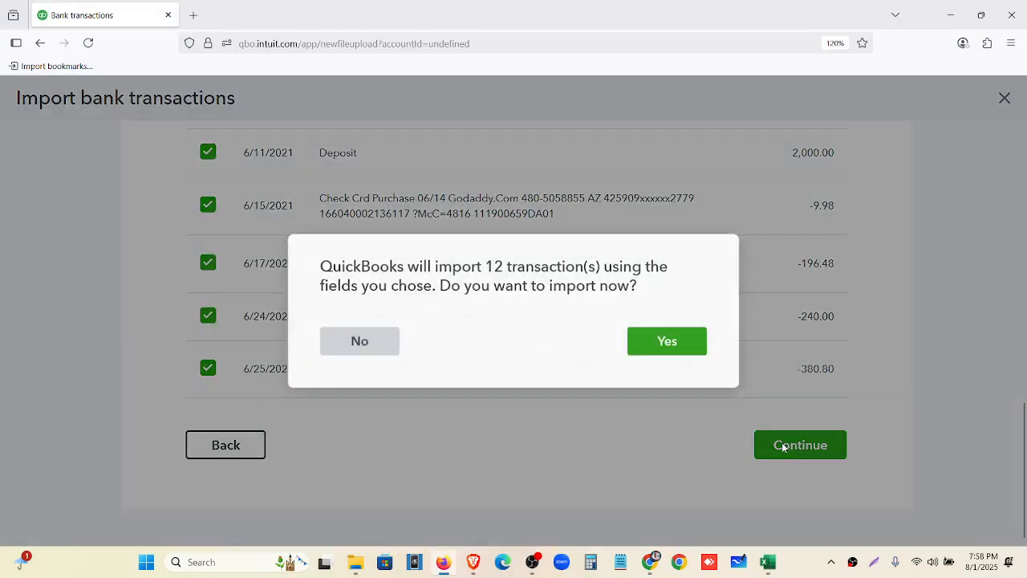
left_click(646, 342)
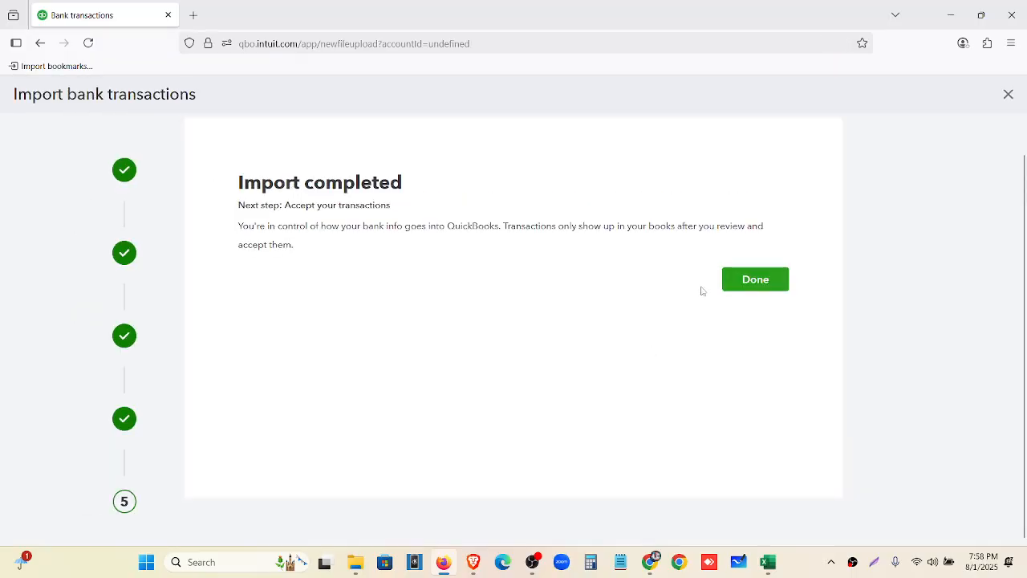
left_click(759, 281)
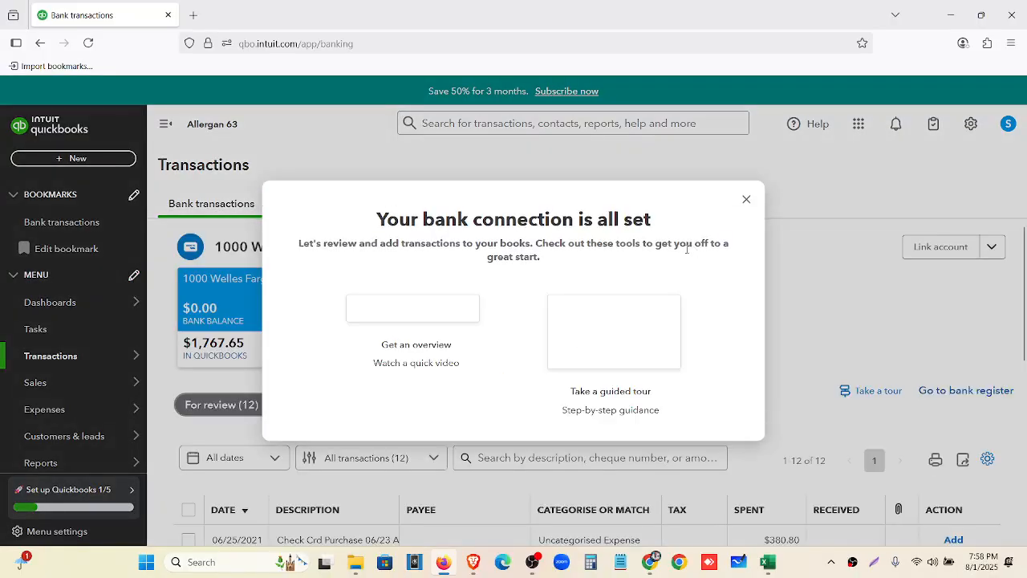
Dismiss the bank connection welcome message and collapse the side navigation at 120% zoom
left_click(746, 196)
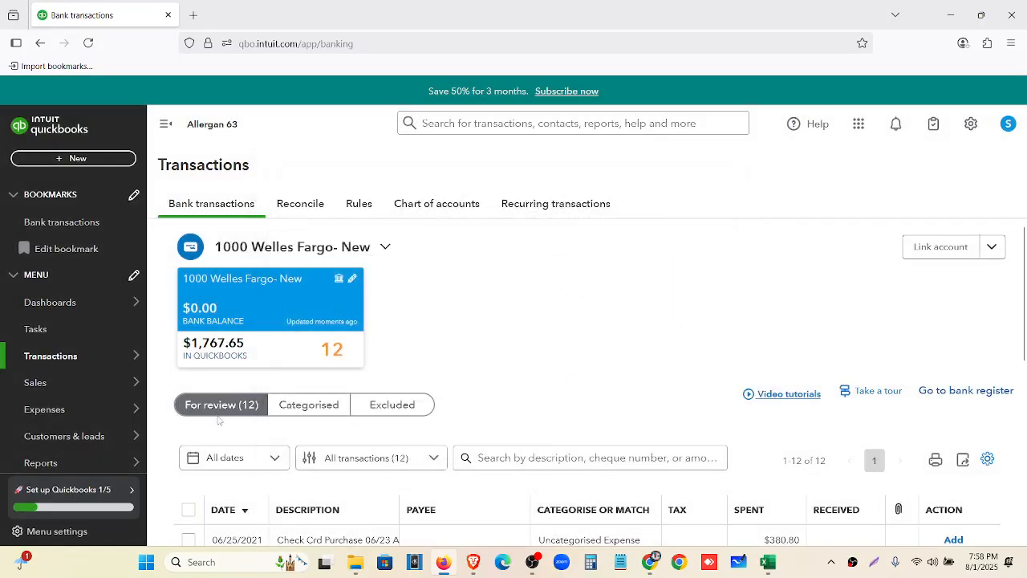
scroll(221, 417, "down", 1)
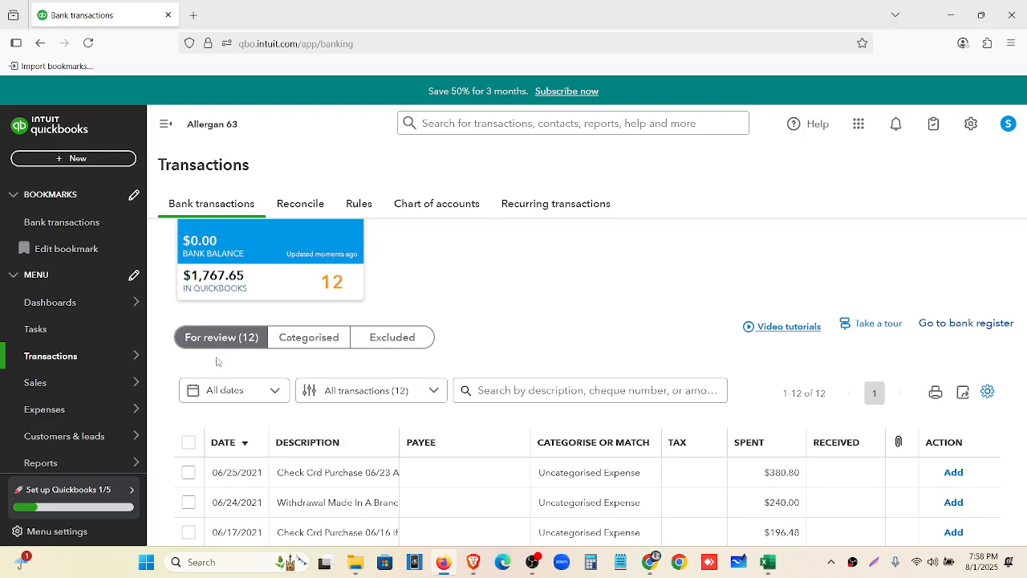
key("ctrl+plus")
key("ctrl+plus")
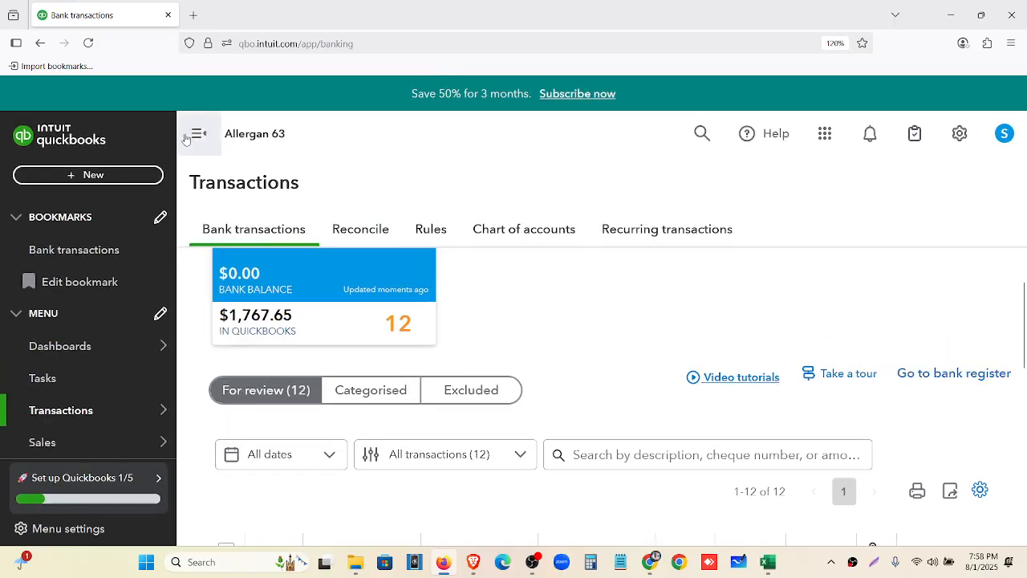
left_click(199, 133)
Try page zoom levels from 130% back to normal size while scrolling through the transaction list
key("ctrl+plus")
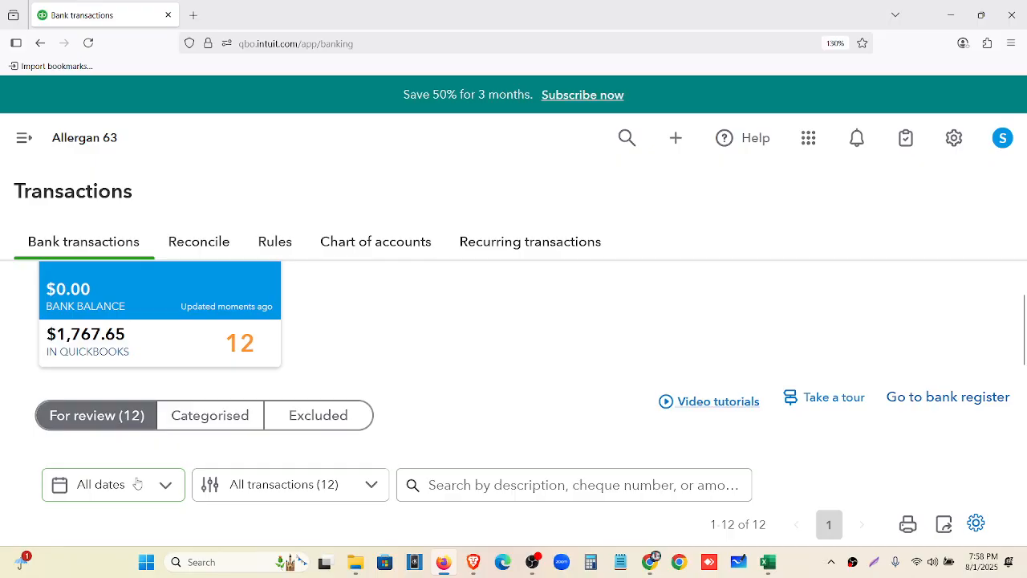
key("ctrl+minus")
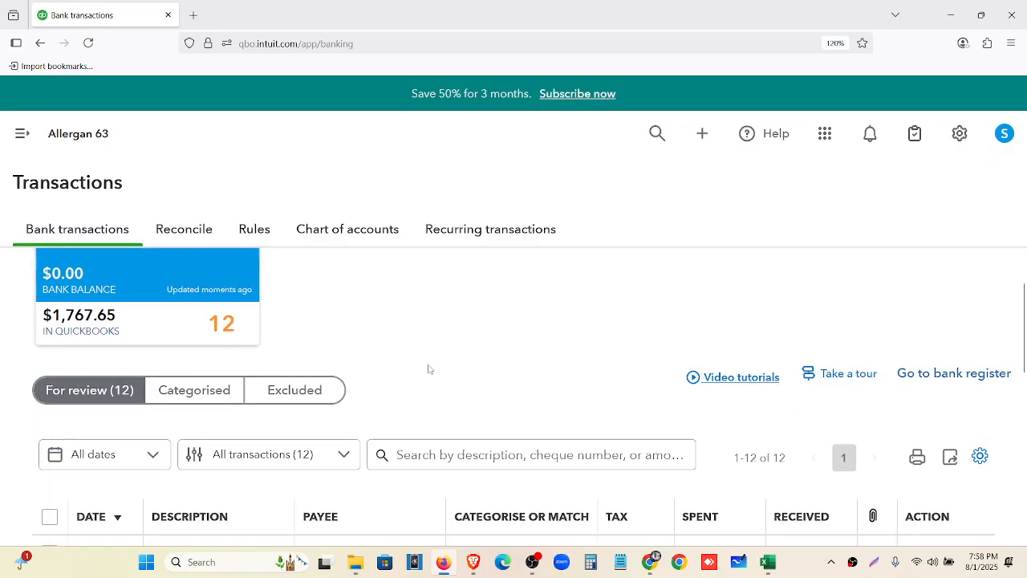
scroll(428, 369, "down", 3)
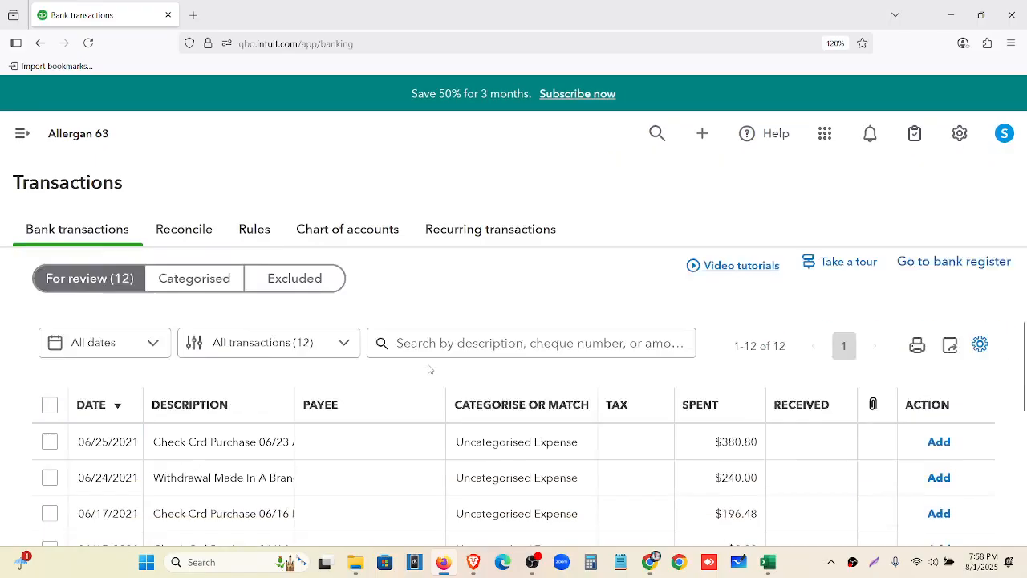
scroll(429, 369, "up", 3)
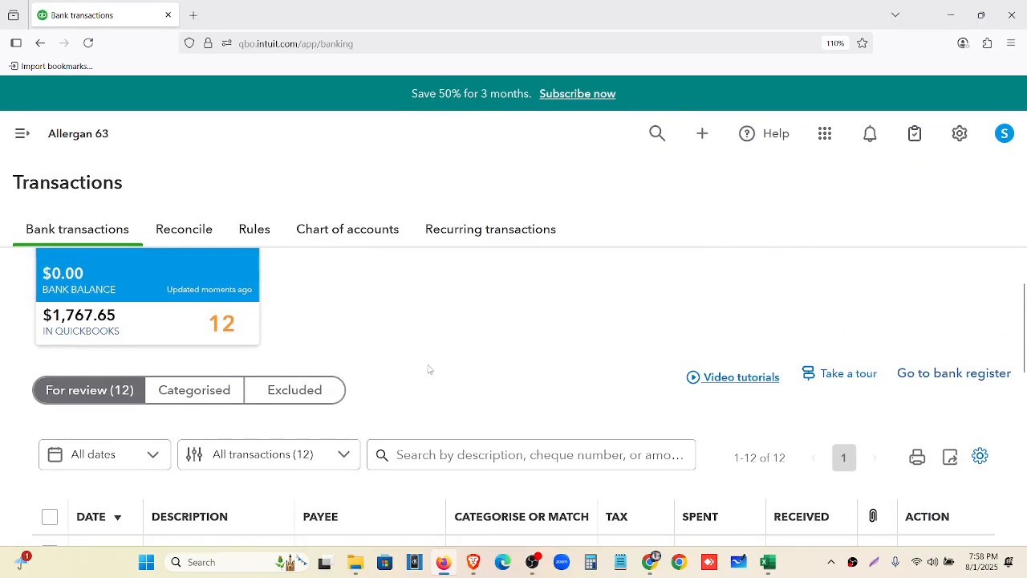
key("ctrl+minus")
scroll(414, 374, "down", 1)
scroll(414, 374, "down", 1)
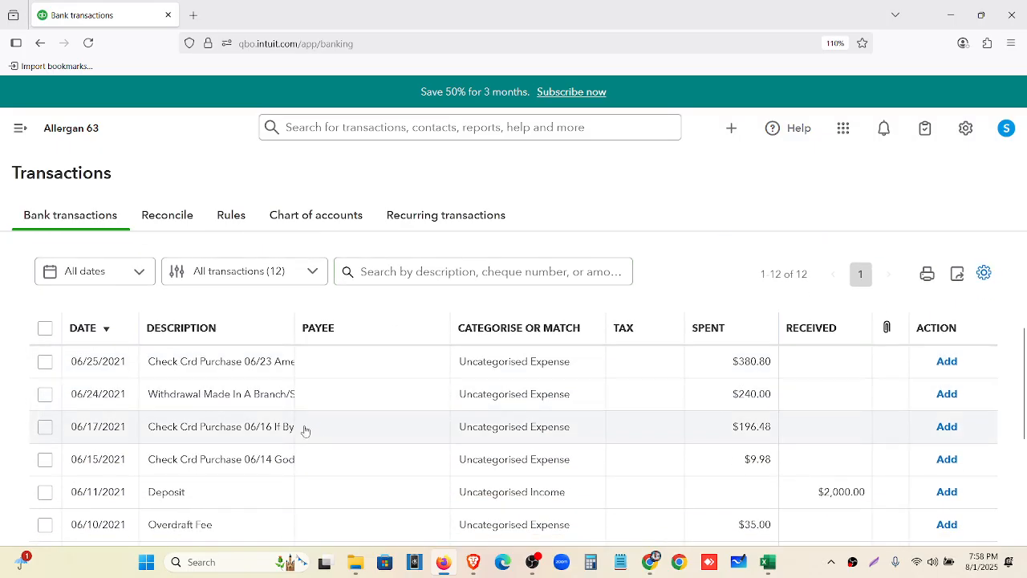
scroll(305, 431, "down", 3)
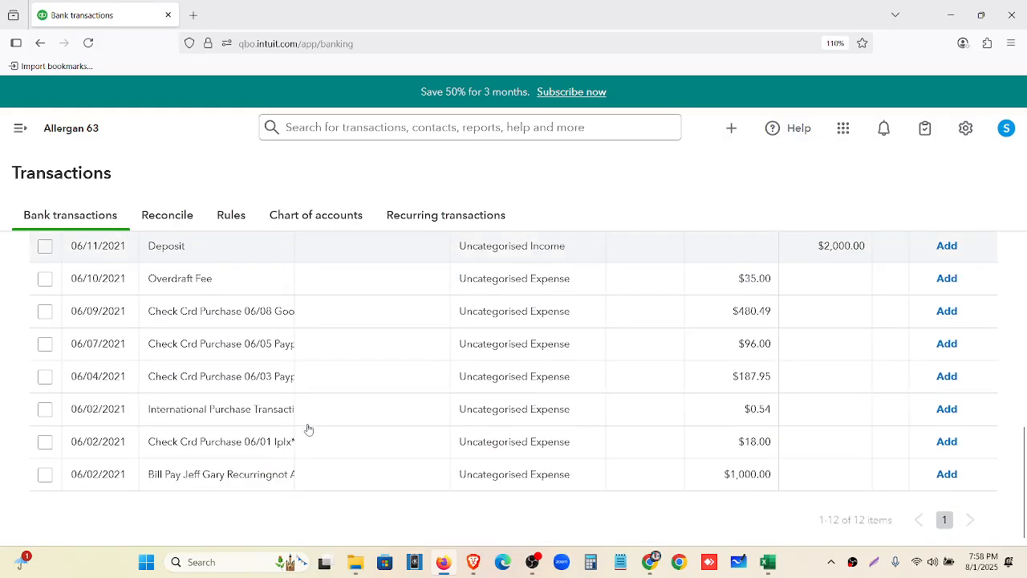
scroll(470, 356, "up", 4)
scroll(507, 367, "down", 1)
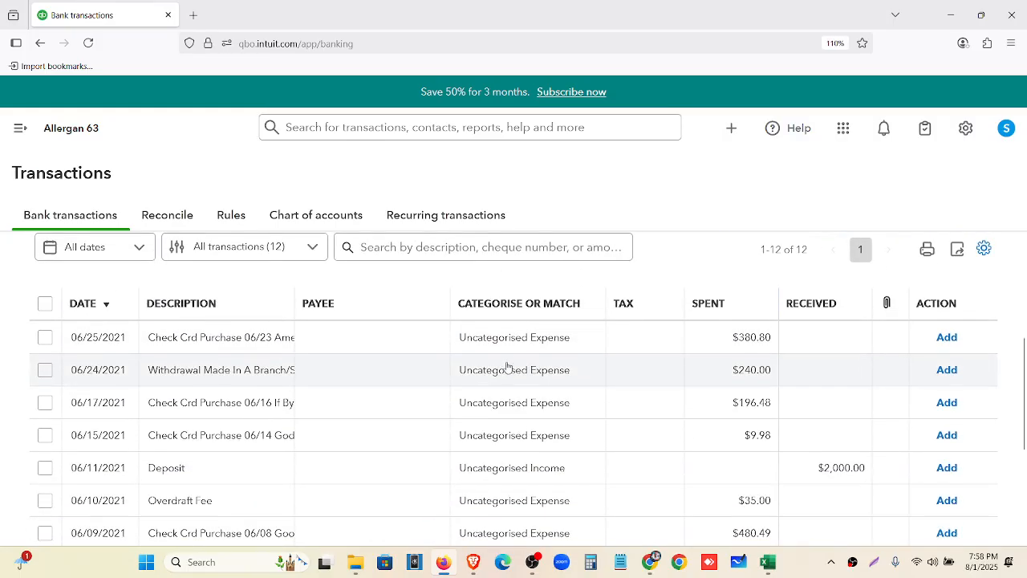
scroll(522, 462, "down", 3)
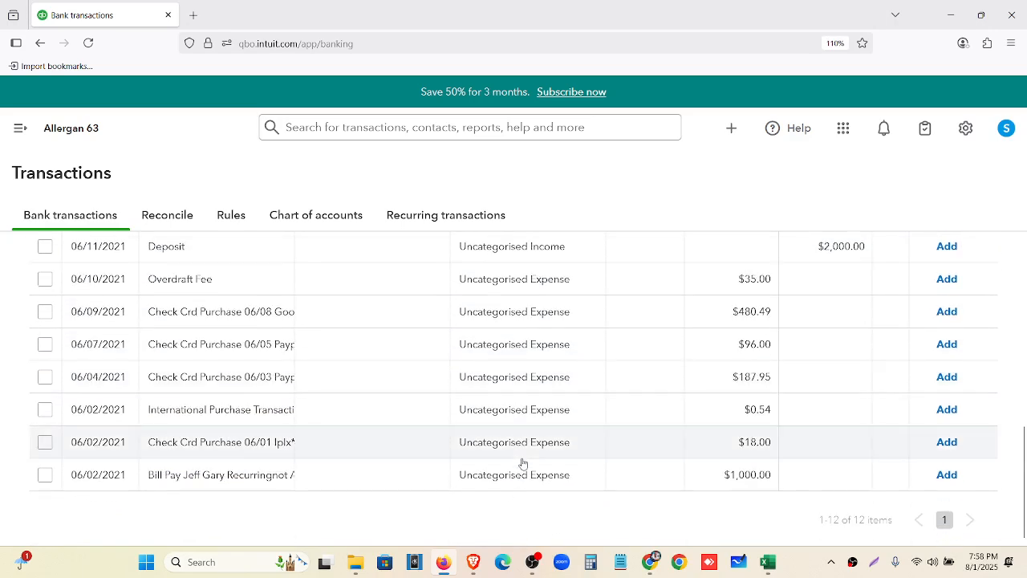
scroll(522, 474, "up", 5)
scroll(520, 449, "down", 2)
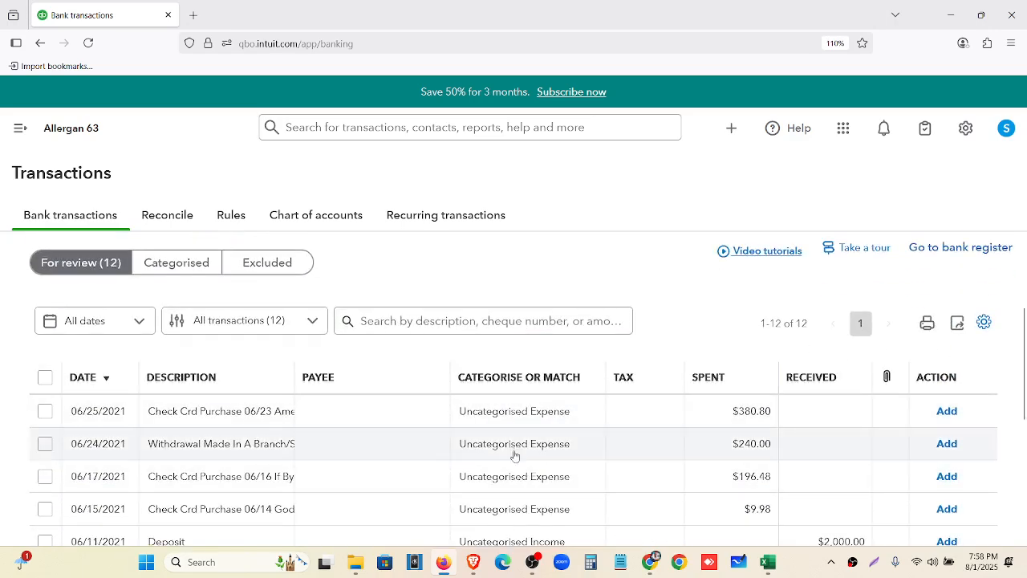
scroll(514, 455, "down", 1)
key("ctrl+minus")
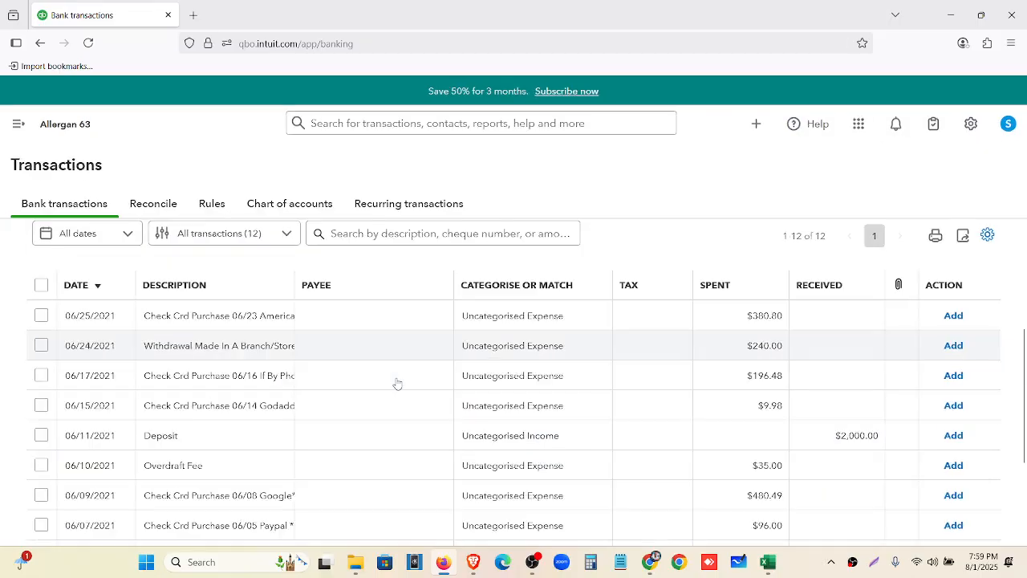
scroll(397, 409, "up", 2)
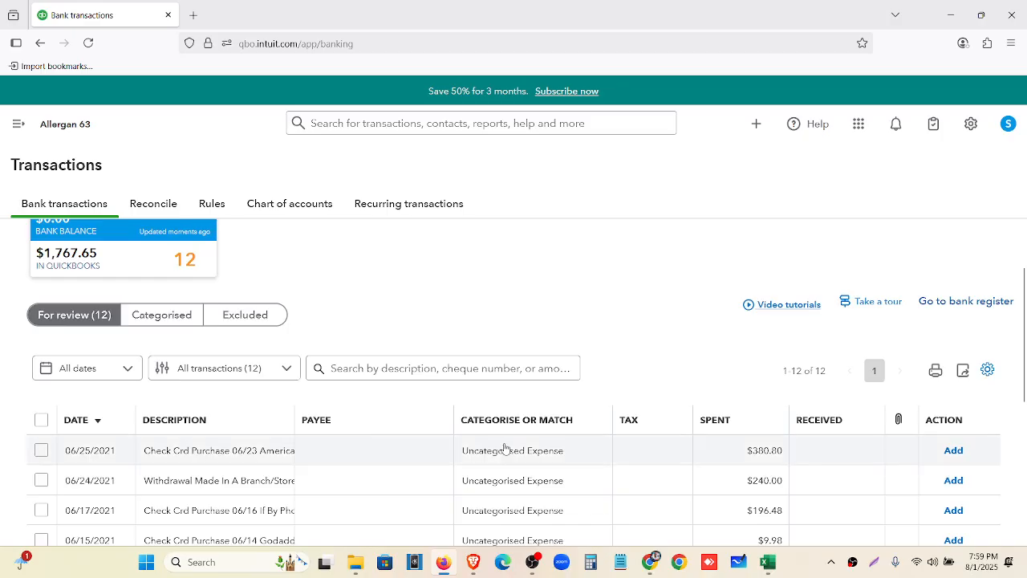
scroll(505, 447, "down", 2)
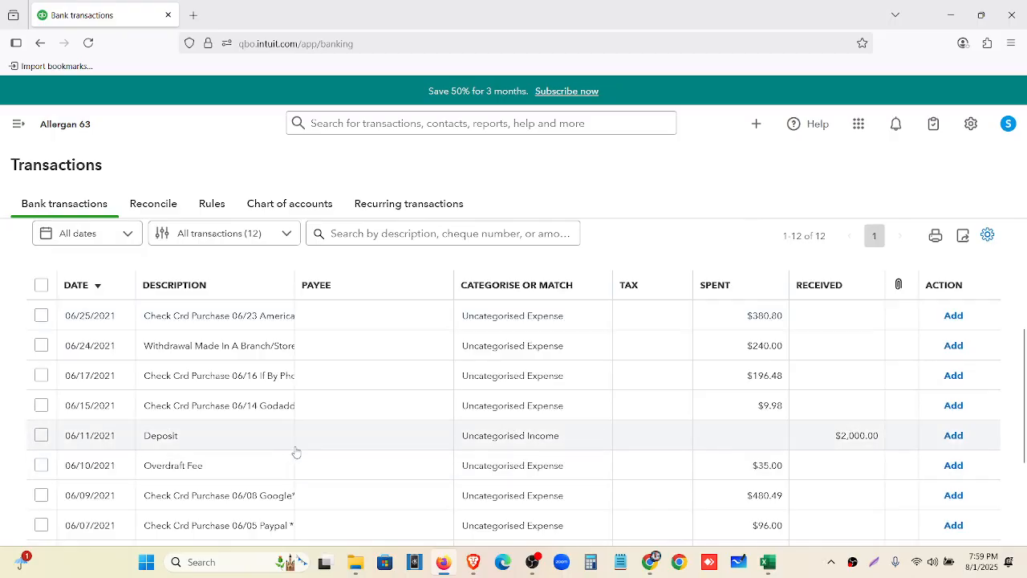
scroll(296, 455, "down", 1)
scroll(297, 457, "down", 2)
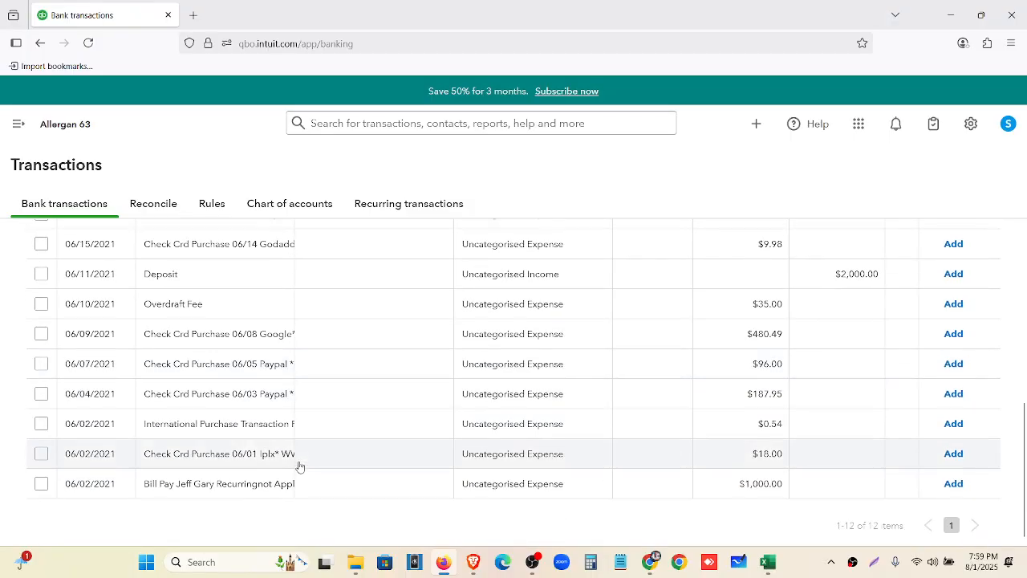
scroll(299, 461, "up", 5)
scroll(312, 426, "down", 3)
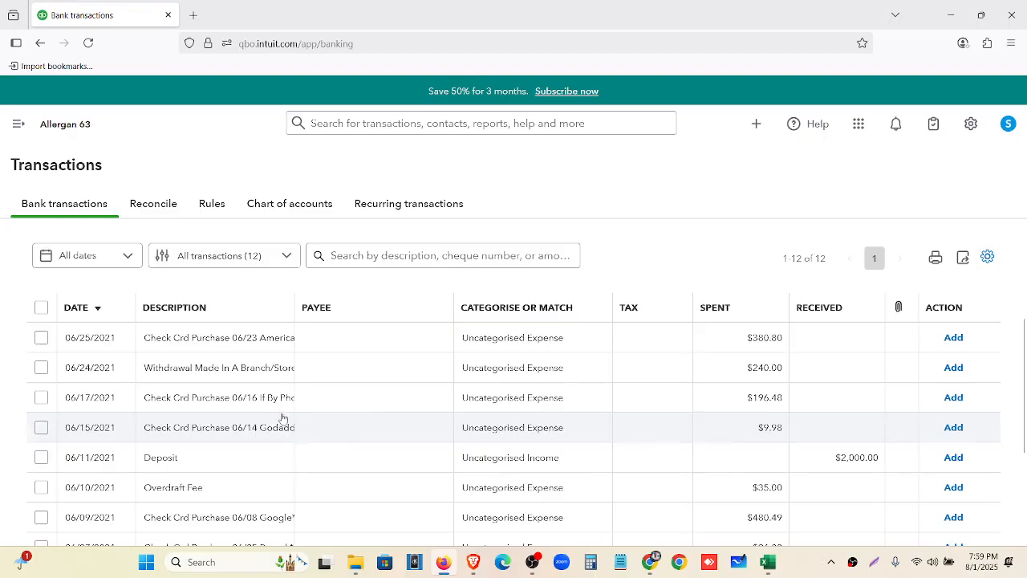
Open and close the 06/25/2021 transaction, then drag the Description column border wider
left_click(250, 346)
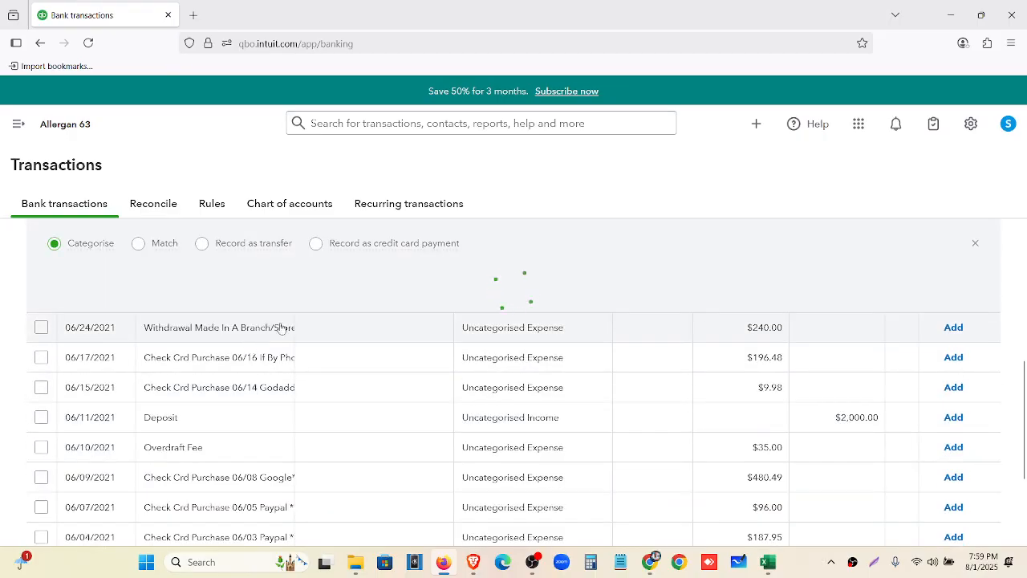
left_click(975, 243)
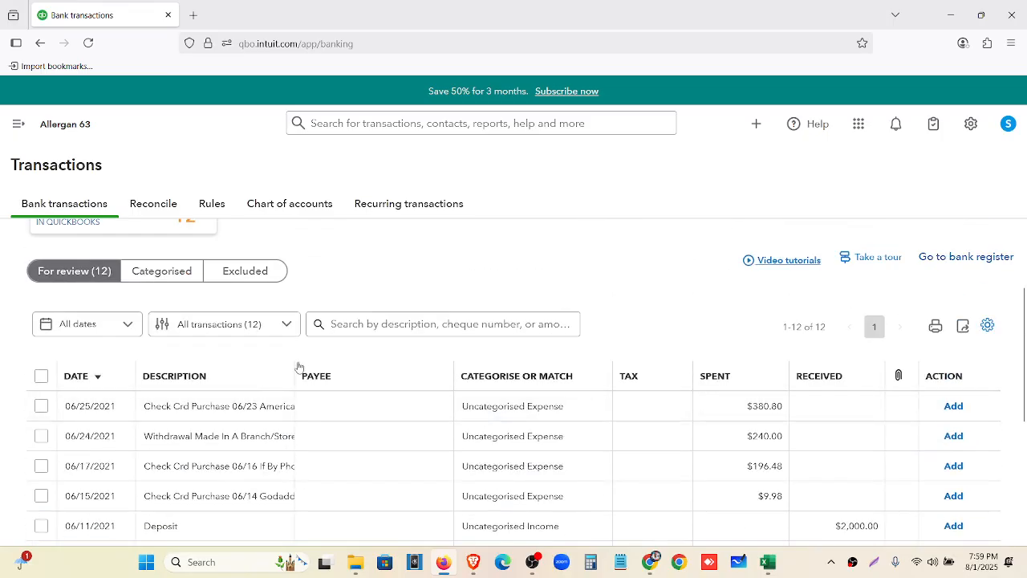
left_click_drag(294, 370, 344, 371)
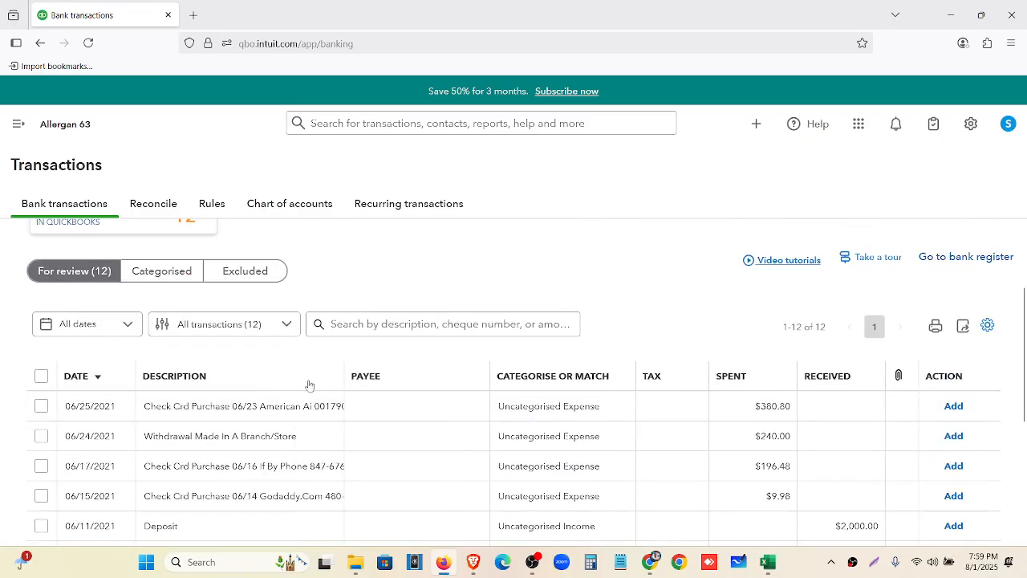
scroll(241, 393, "down", 4)
scroll(241, 393, "up", 3)
scroll(242, 395, "up", 1)
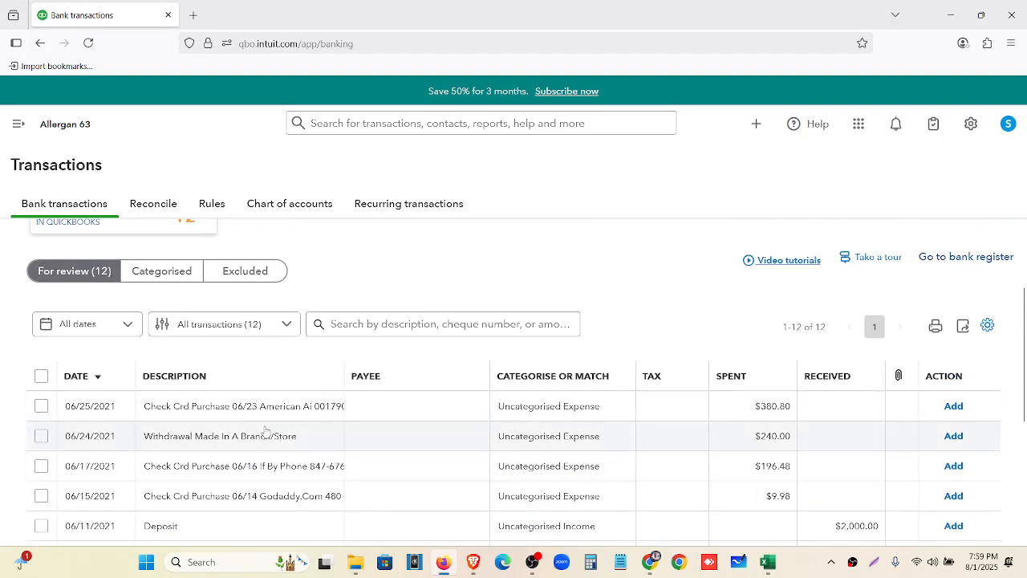
scroll(266, 432, "down", 4)
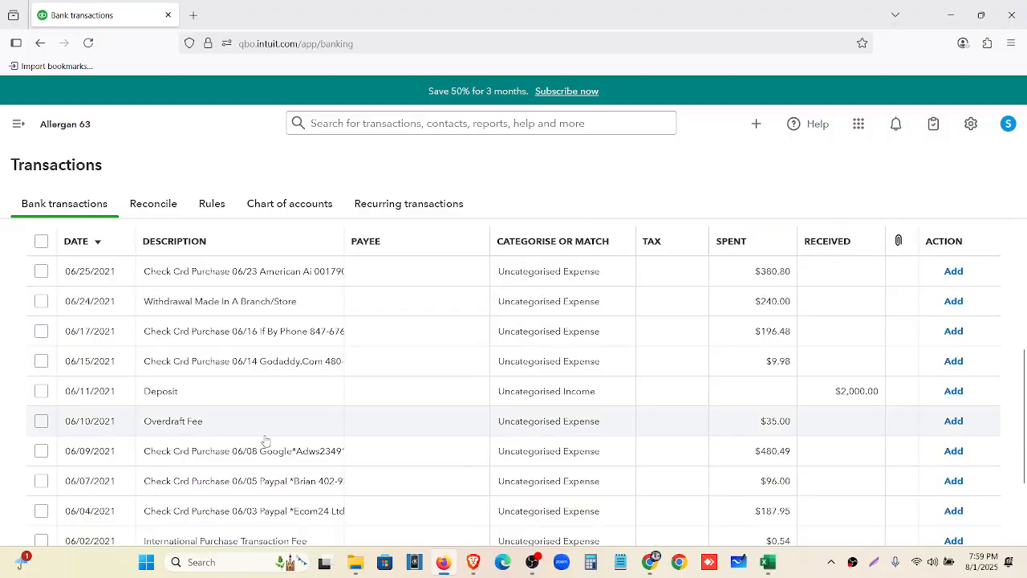
scroll(261, 413, "up", 2)
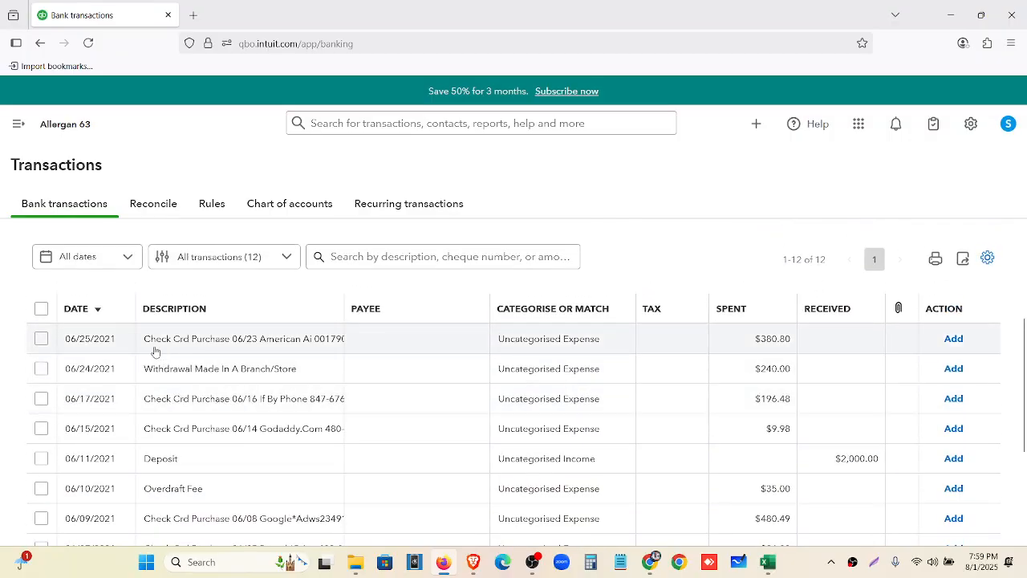
Open the 06/25 American Ai $380.80 transaction and try the Match, transfer and credit card payment options
left_click(197, 350)
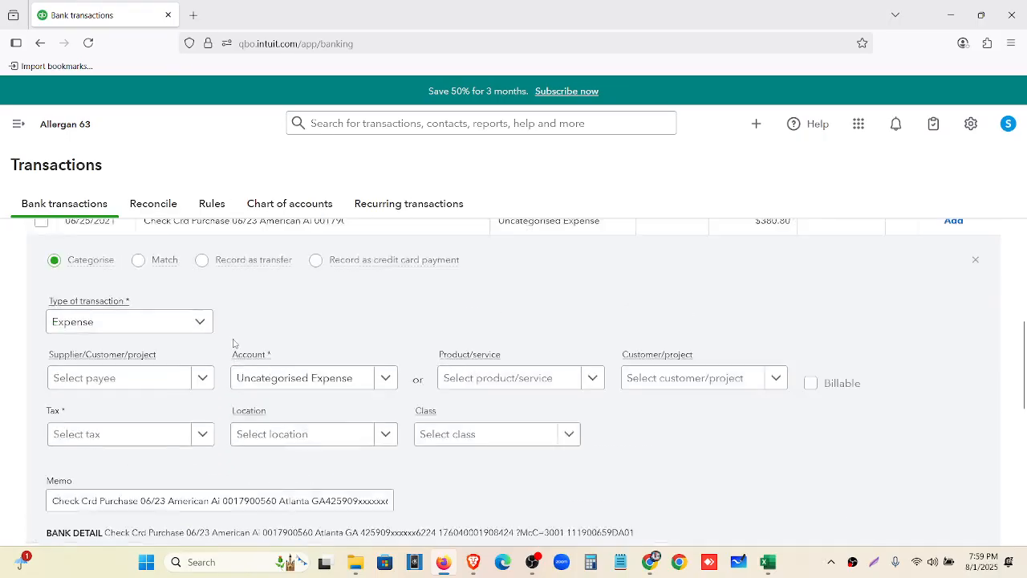
scroll(233, 344, "up", 3)
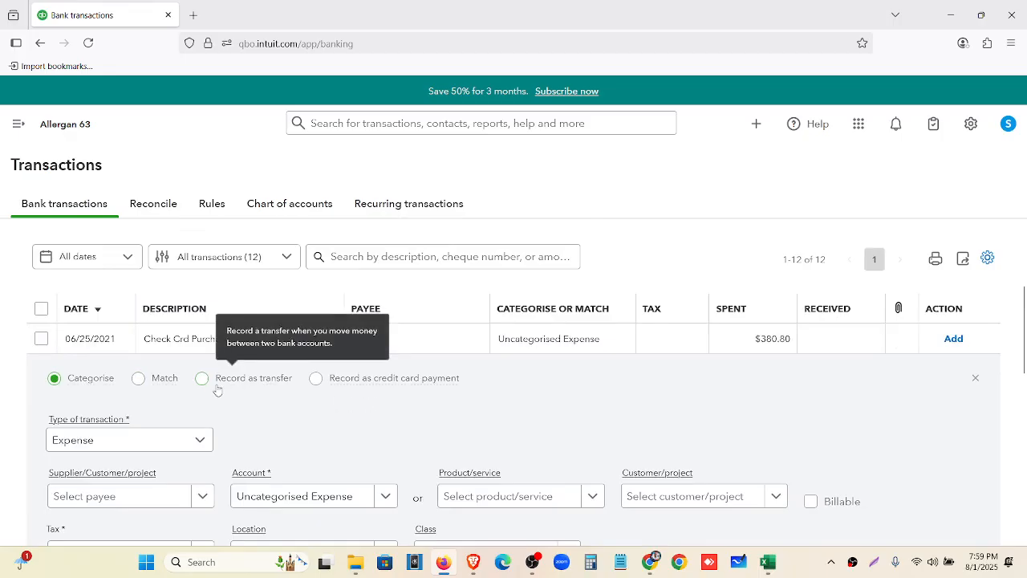
scroll(215, 393, "down", 2)
scroll(100, 333, "down", 2)
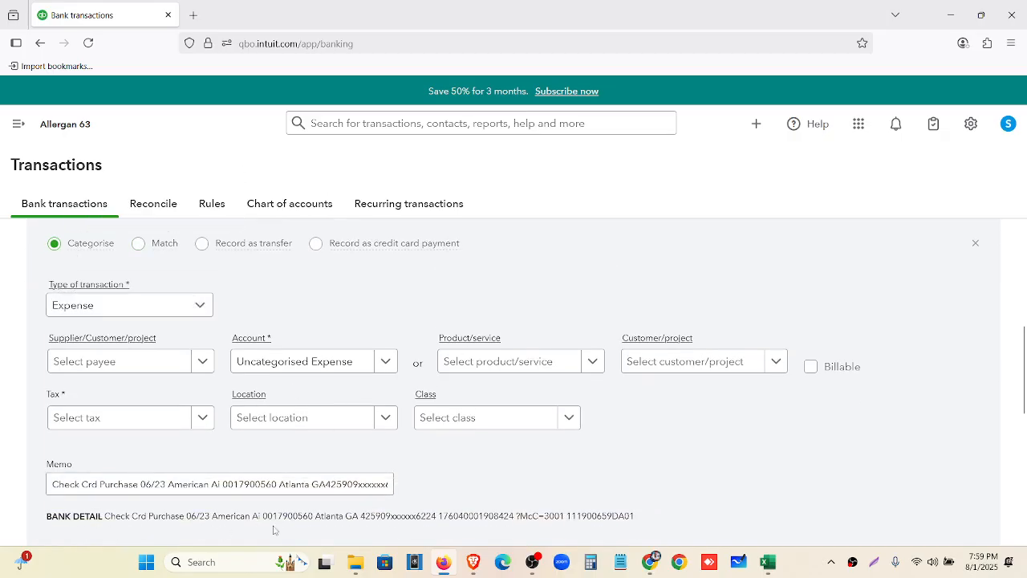
scroll(250, 512, "up", 2)
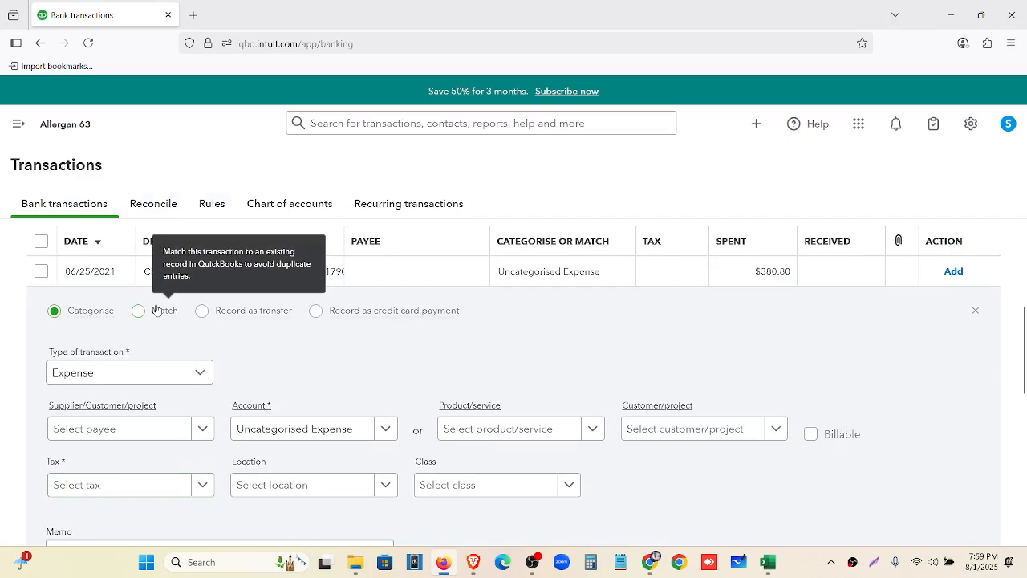
left_click(158, 313)
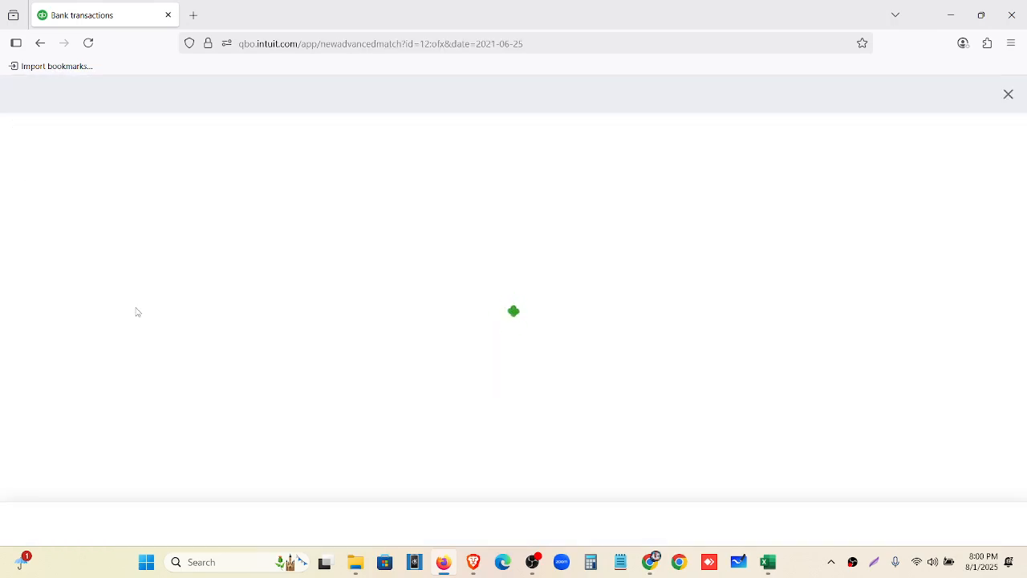
left_click(1008, 94)
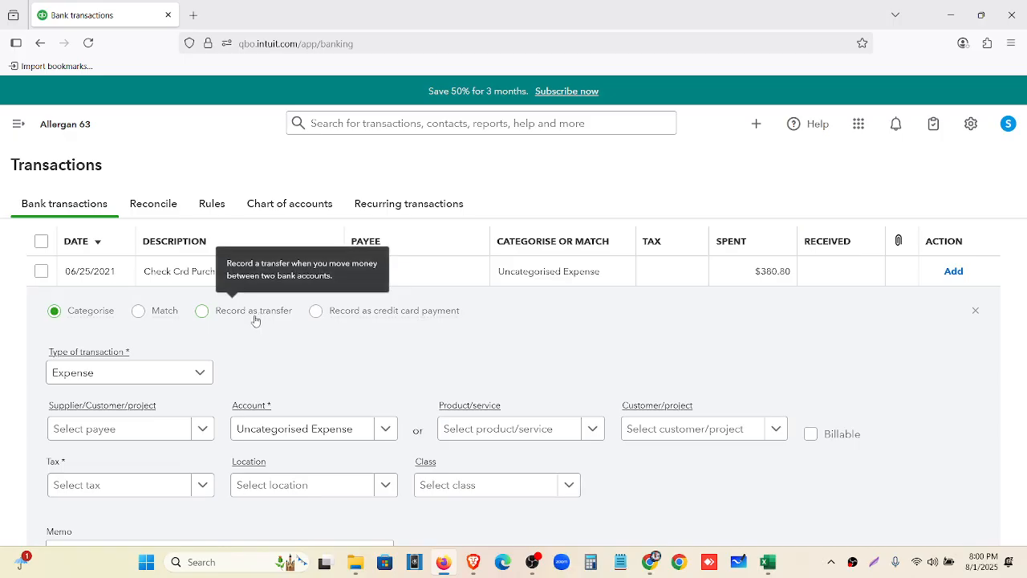
left_click(253, 313)
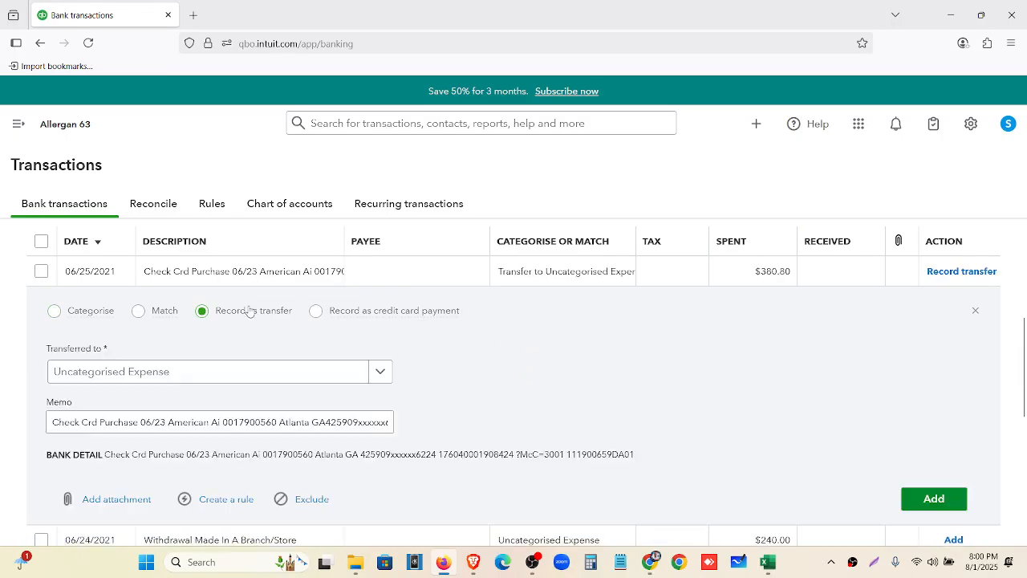
left_click(376, 317)
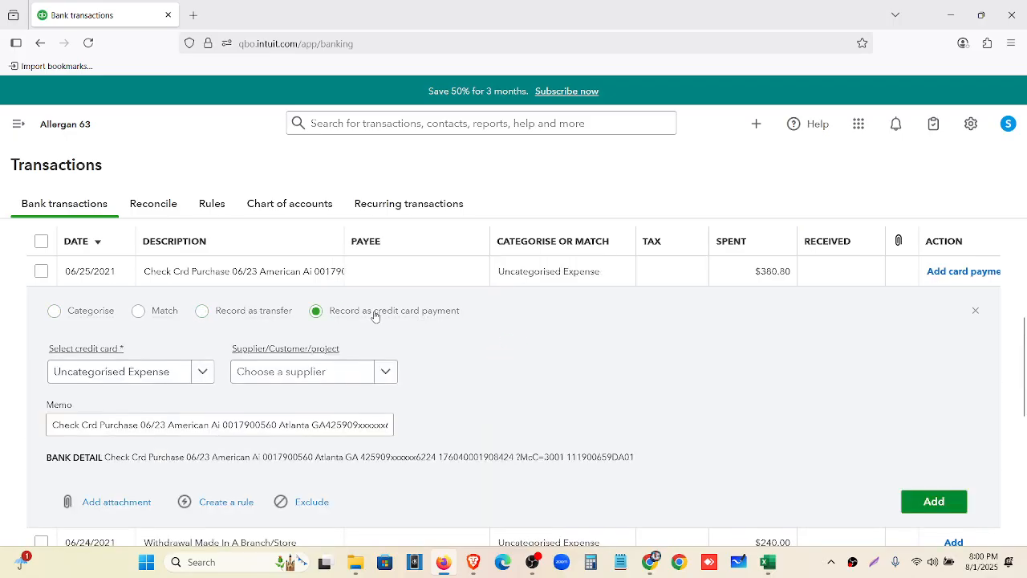
left_click(110, 314)
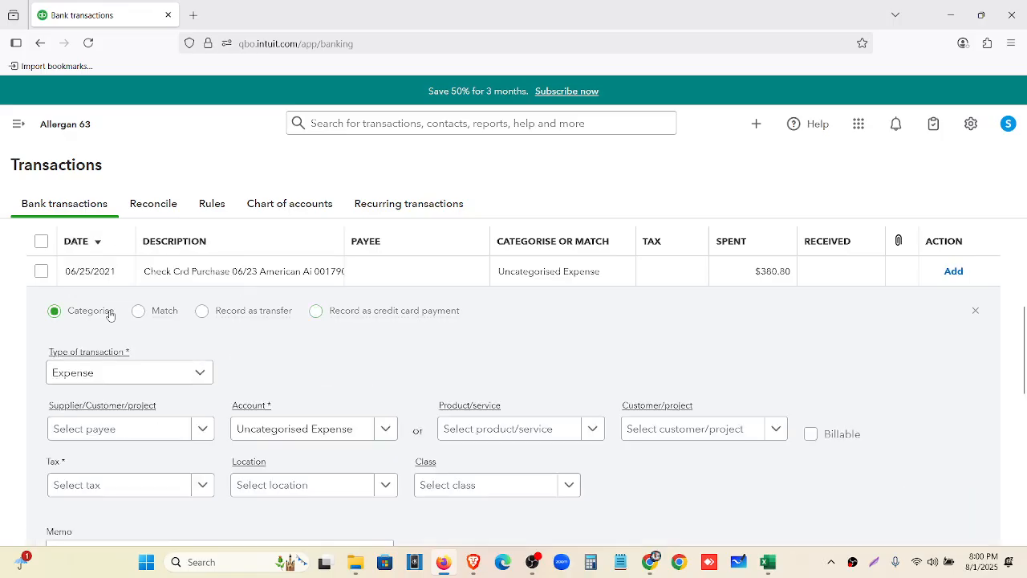
Zoom in on the Categorise form and select the entire bank detail line
scroll(106, 362, "down", 3)
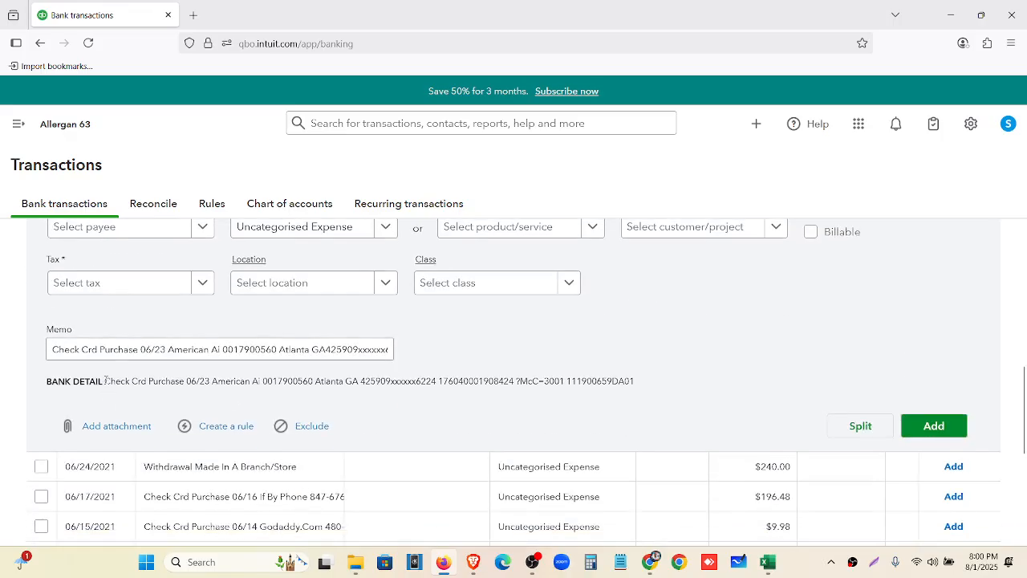
left_click_drag(106, 381, 665, 394)
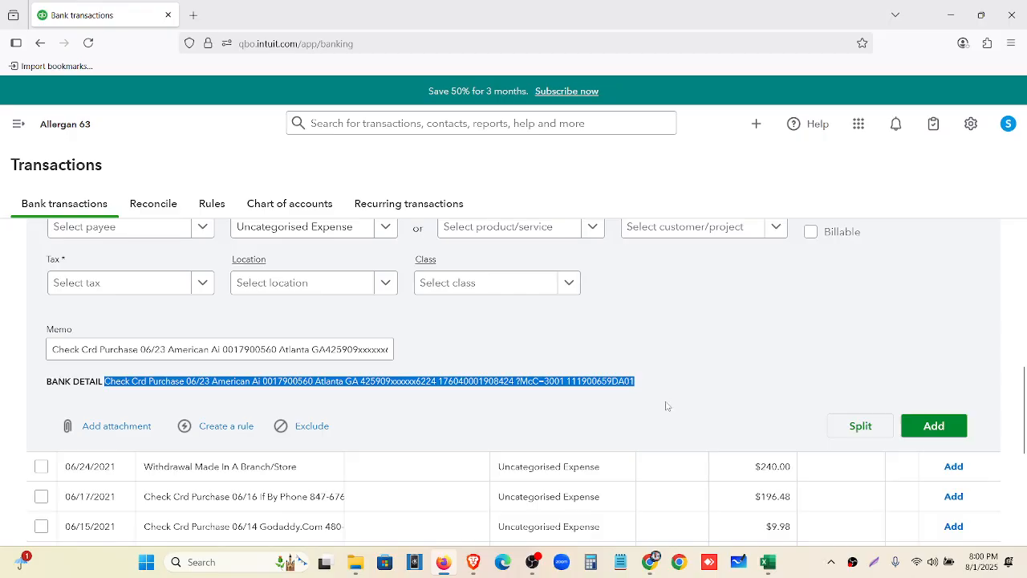
key("ctrl+plus")
key("ctrl+plus")
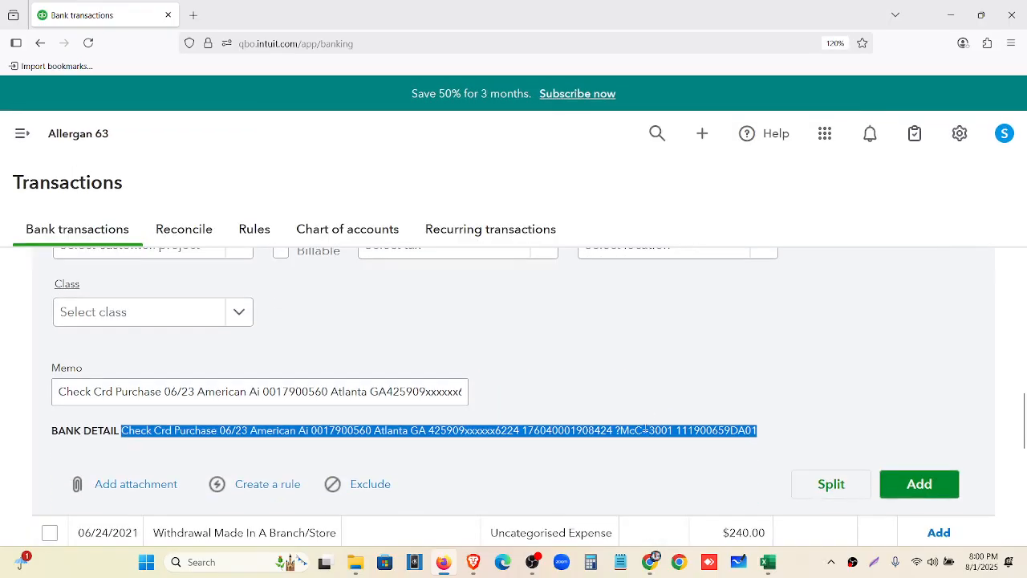
left_click(646, 430)
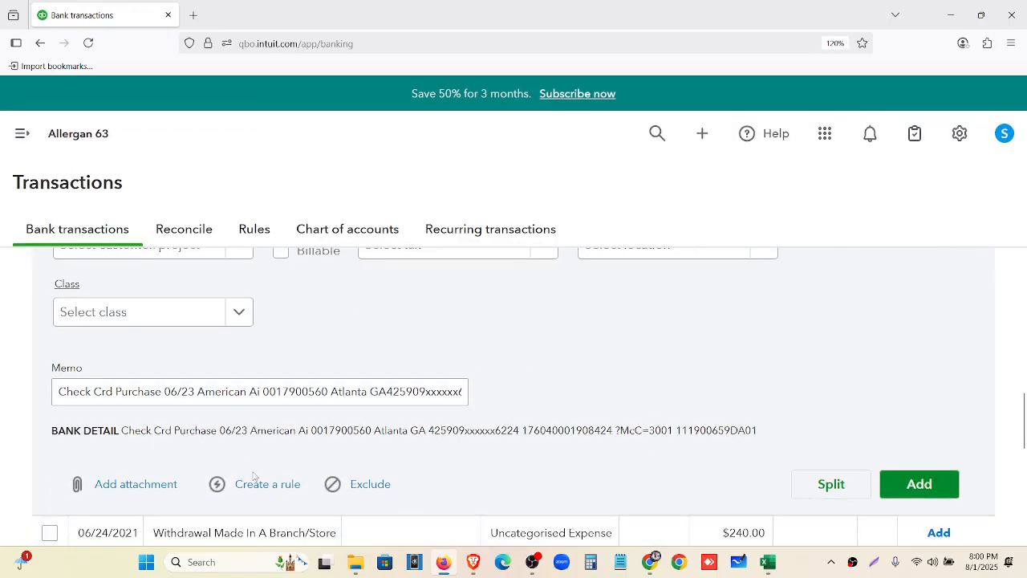
key("ctrl+plus")
scroll(254, 480, "down", 2)
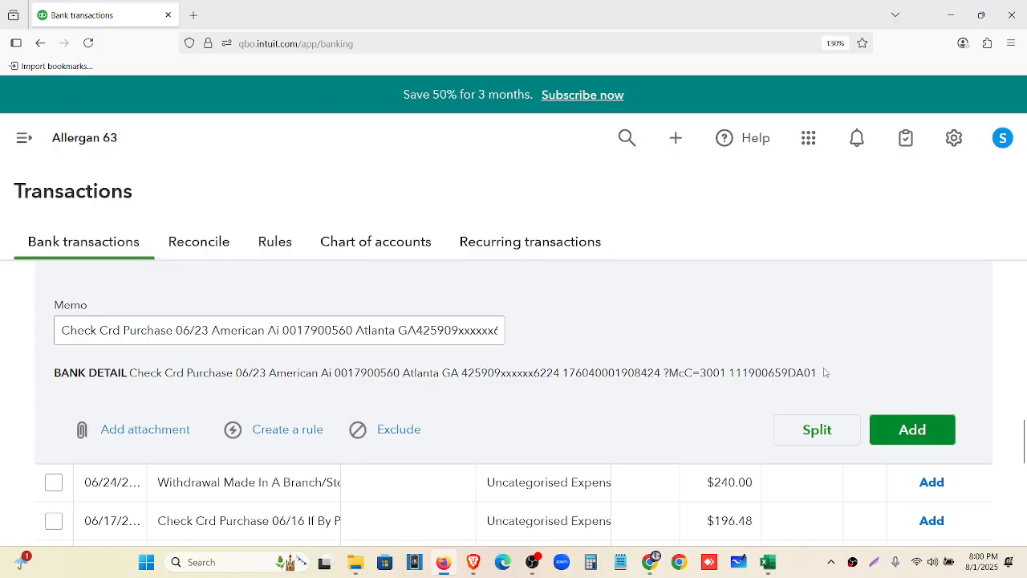
left_click_drag(815, 373, 117, 379)
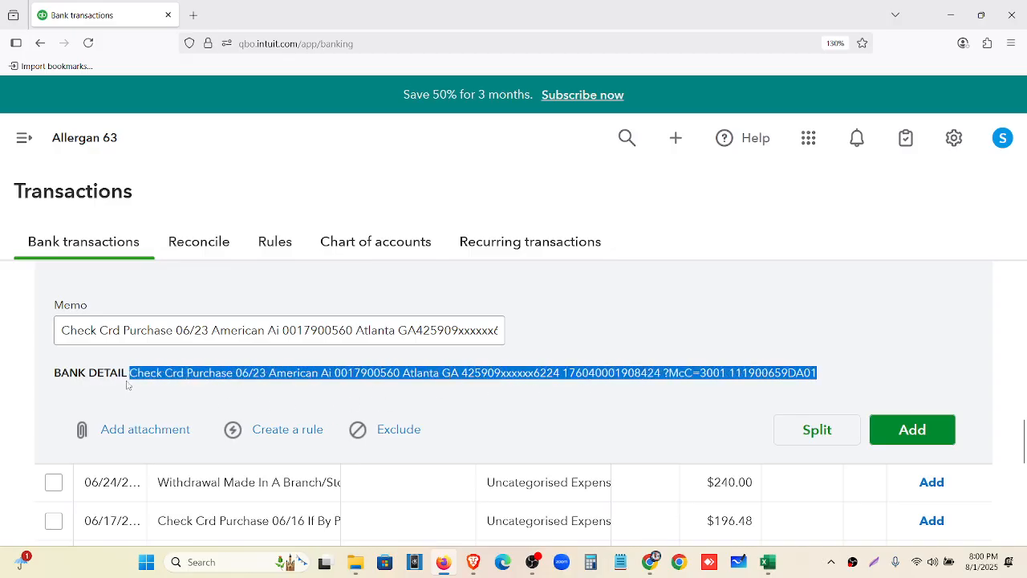
Google the pasted American Ai bank detail string in a new tab, then go back to QuickBooks
left_click(193, 15)
left_click(227, 44)
key("ctrl+v")
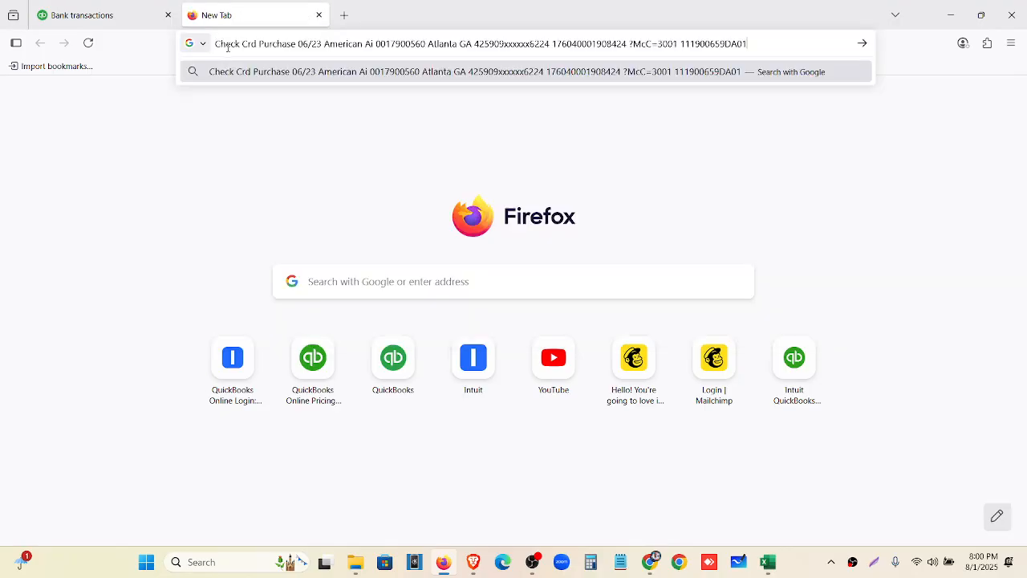
key("Return")
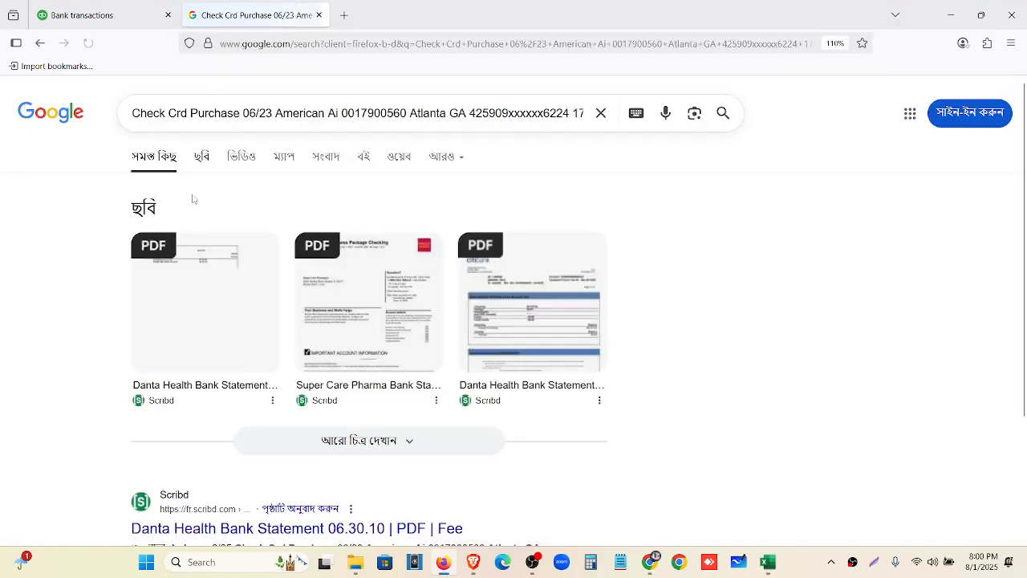
scroll(192, 233, "down", 5)
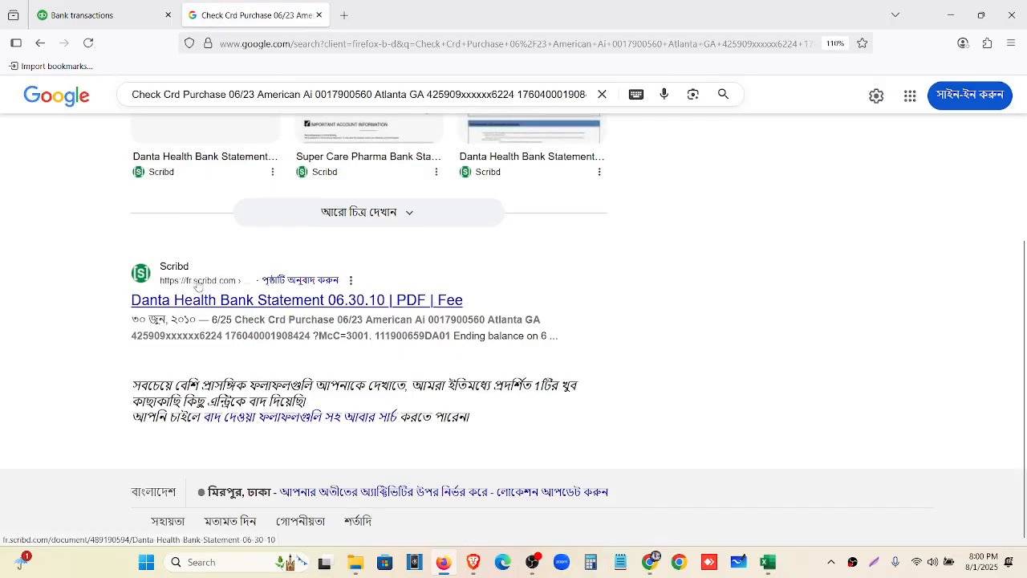
scroll(193, 281, "up", 5)
left_click(117, 9)
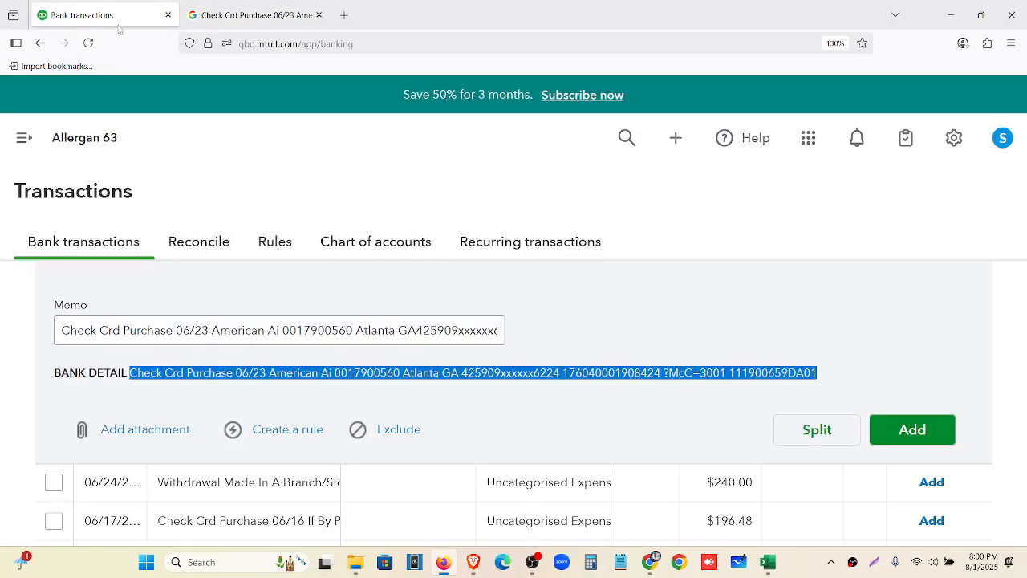
Close the CloudConvert and Zamzar tabs and open ChatGPT from the bookmarks in a new tab
left_click(647, 565)
left_click(865, 14)
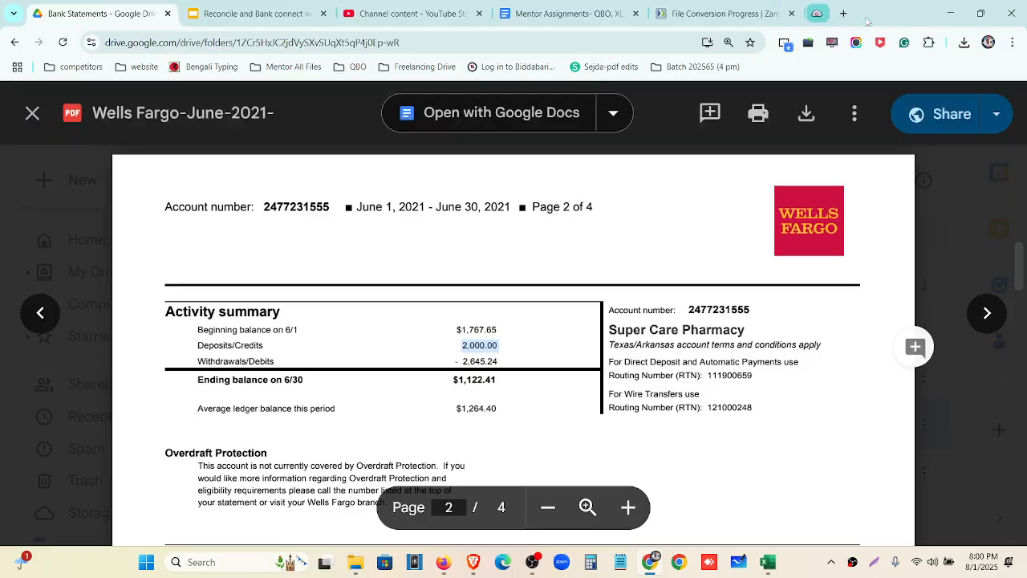
left_click(809, 14)
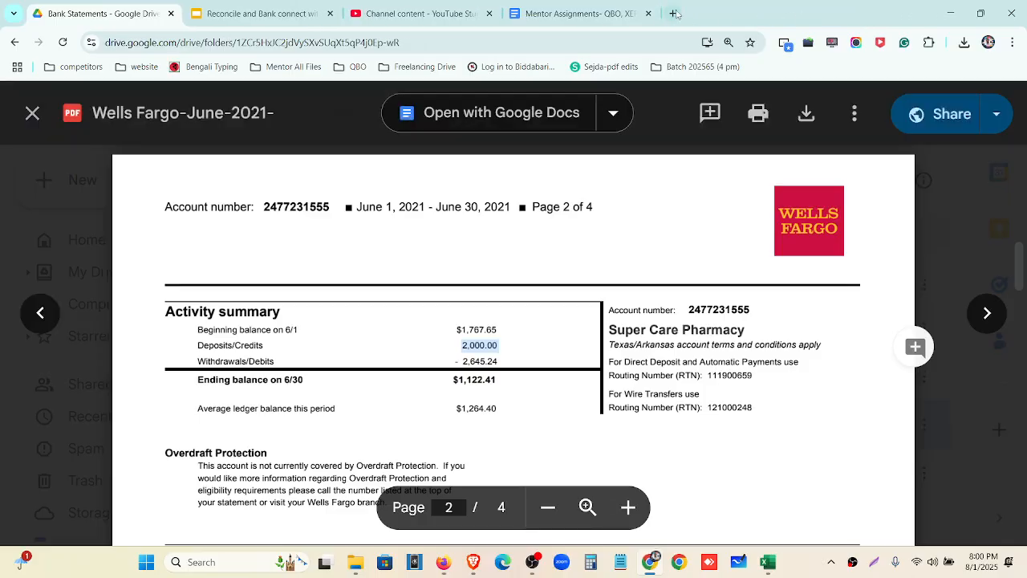
left_click(674, 14)
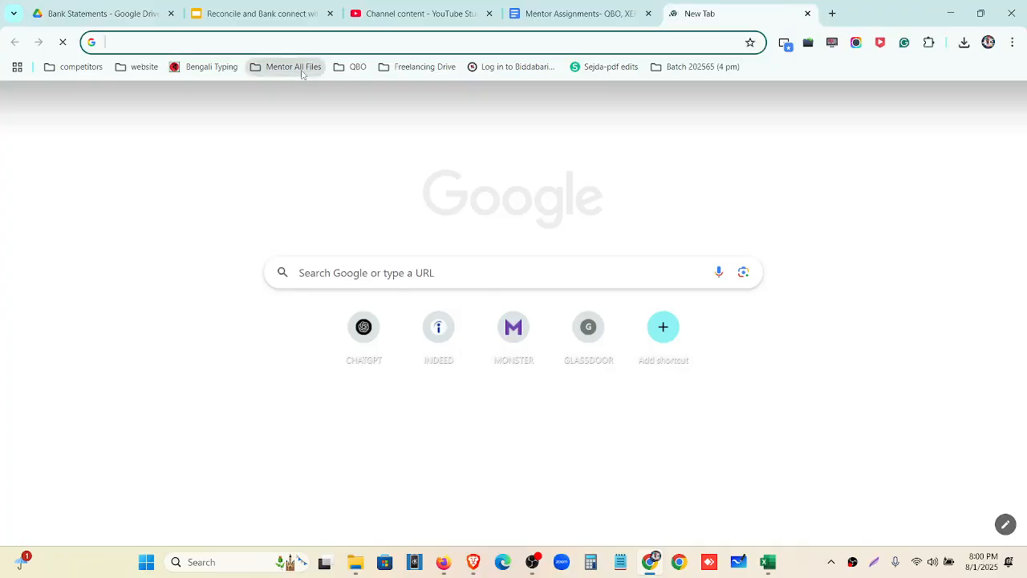
left_click(294, 68)
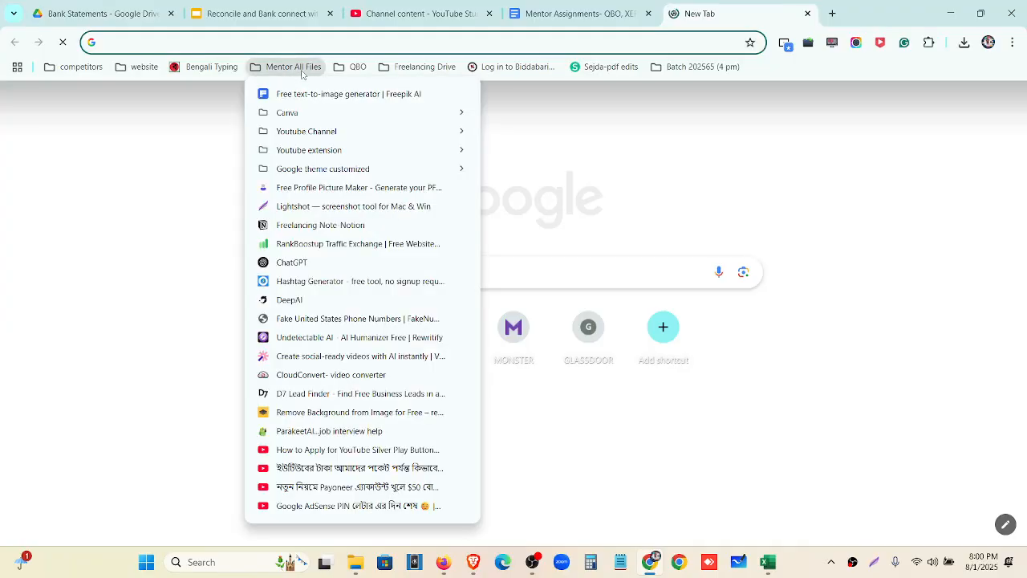
left_click(292, 268)
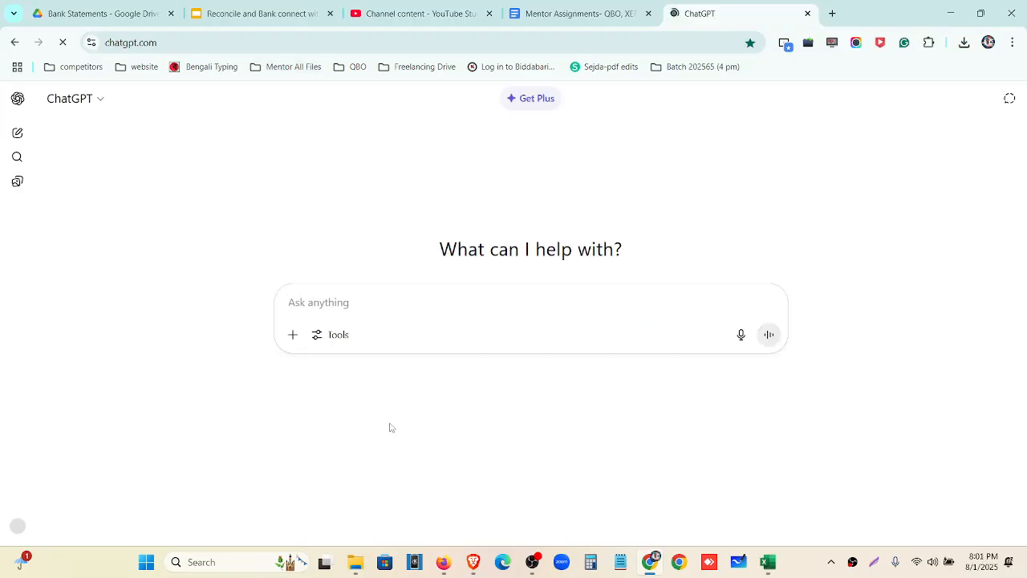
Send ChatGPT the accountant prompt requesting a Date, Description, Deposits, Withdrawals table
left_click(371, 302)
type("U")
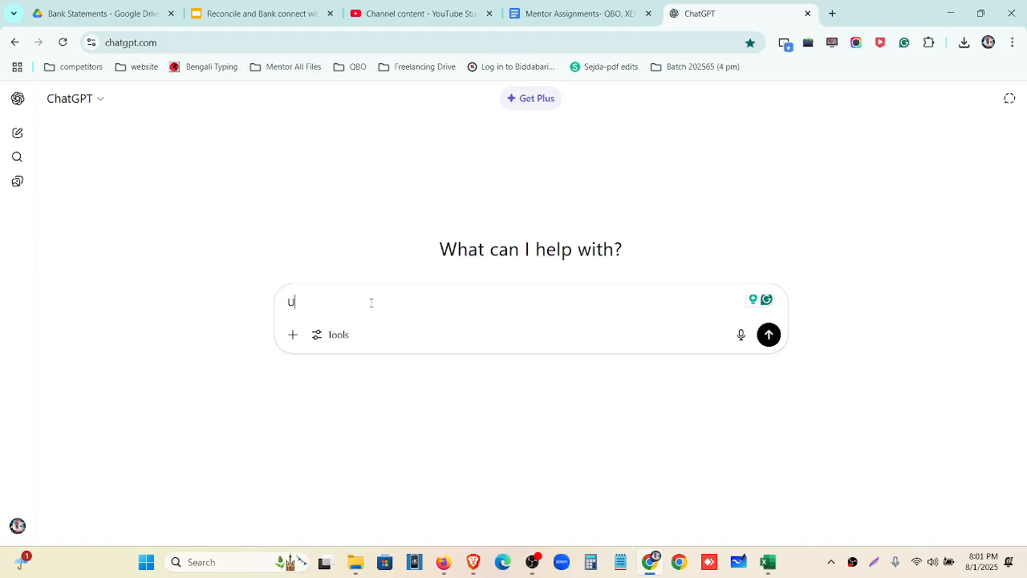
key("BackSpace")
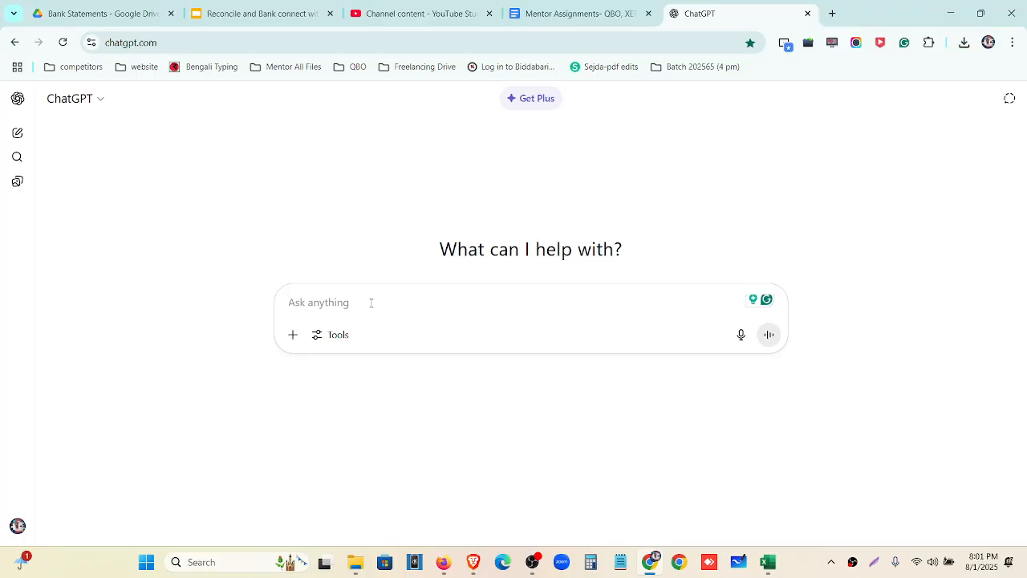
key("ctrl+v")
key("Return")
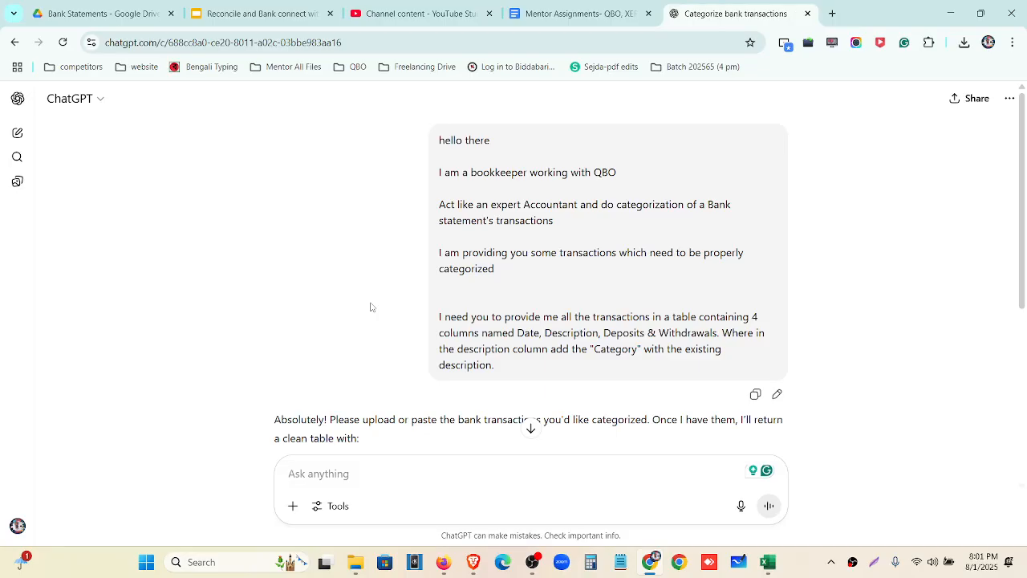
scroll(371, 306, "down", 4)
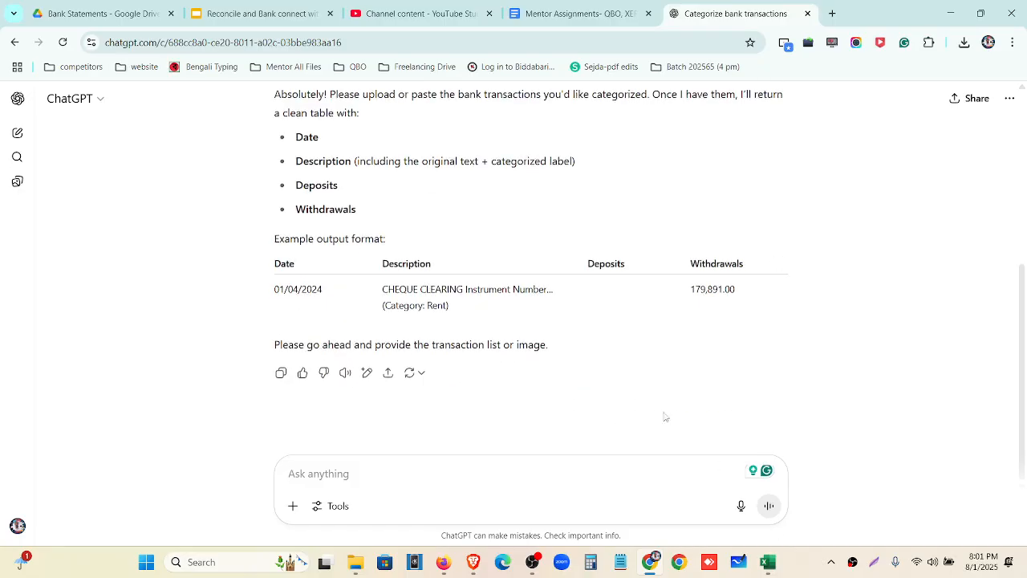
scroll(548, 340, "up", 3)
Copy the transaction table A1:D13 from the wellws fargo-june workbook
left_click(769, 564)
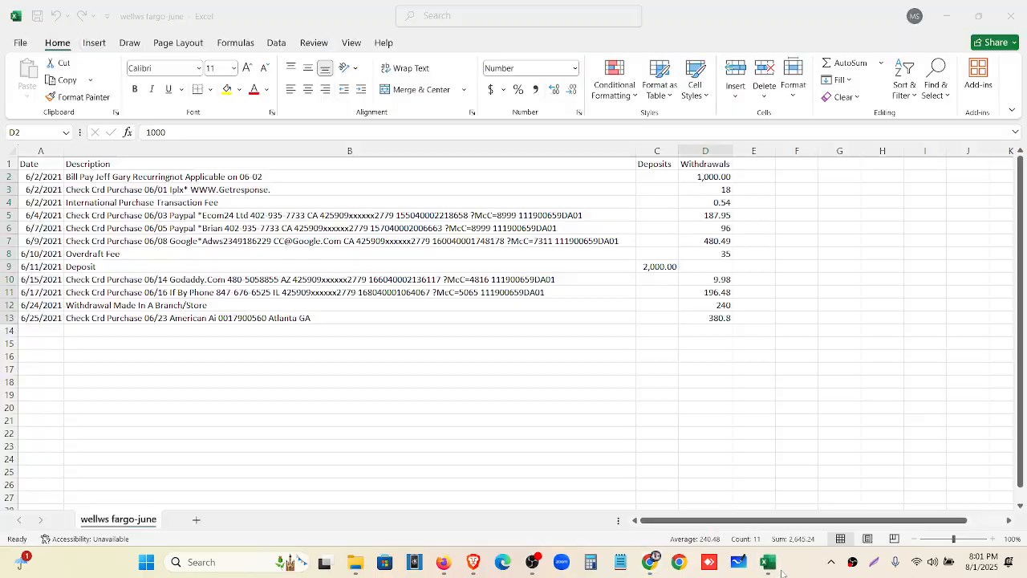
left_click_drag(39, 166, 706, 318)
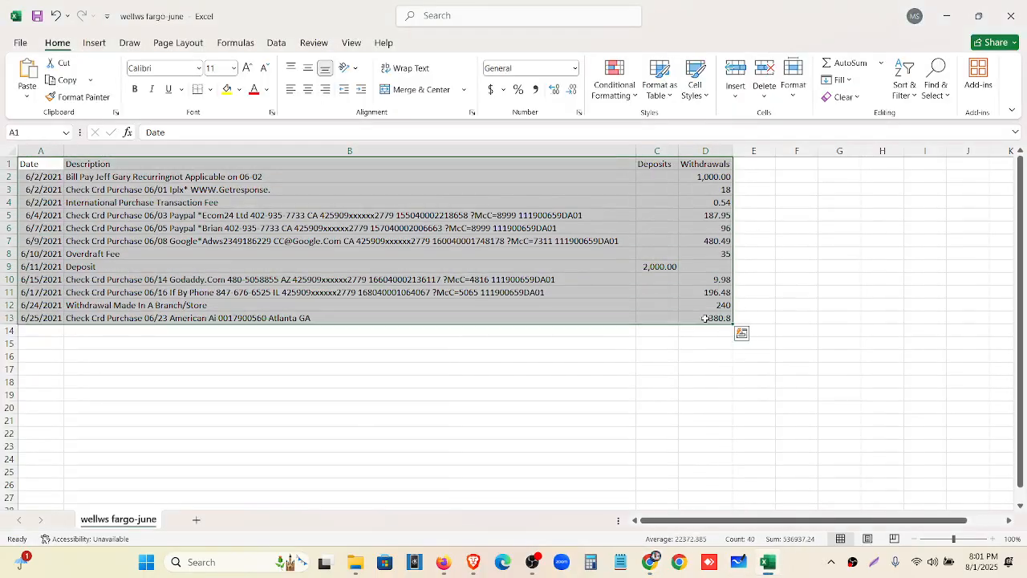
key("ctrl+c")
key("alt+Tab")
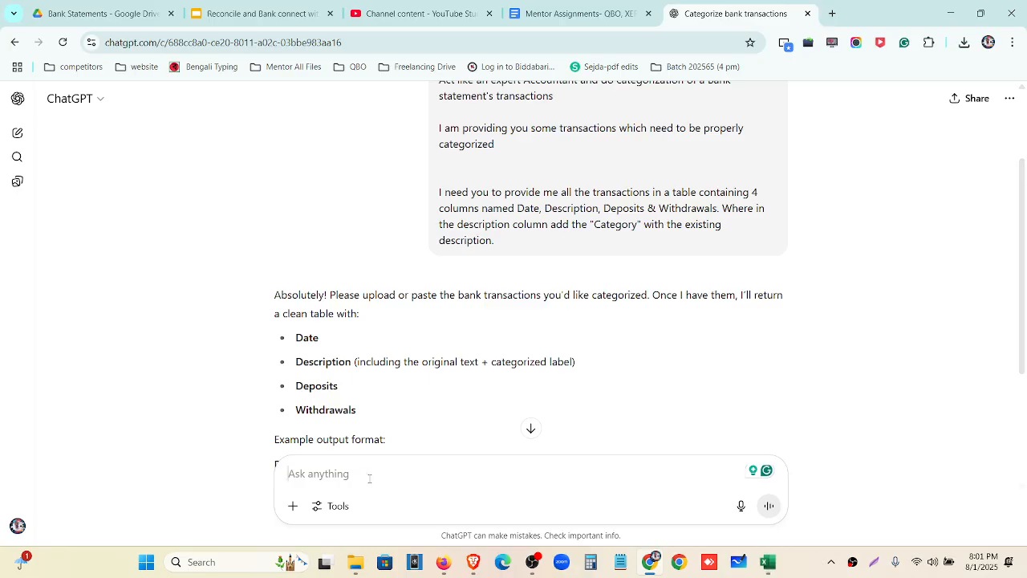
Paste the copied June transactions into ChatGPT and send them for categorization
key("ctrl+v")
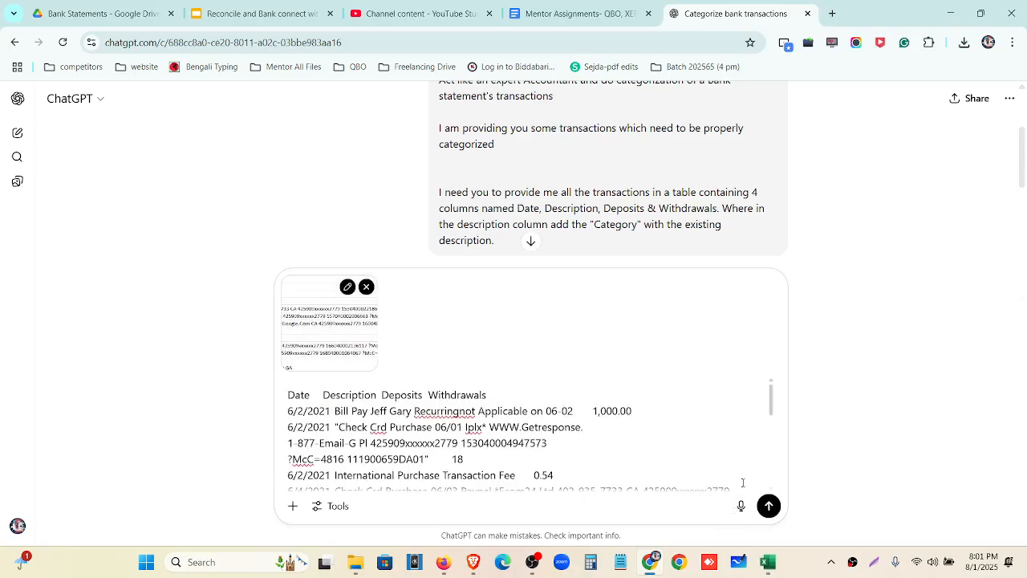
left_click(768, 505)
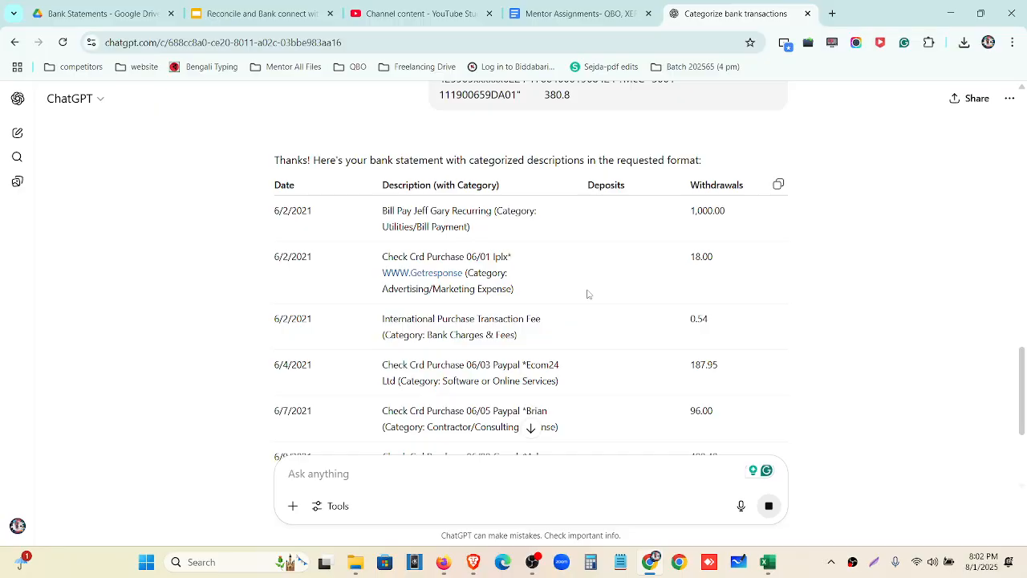
scroll(588, 294, "down", 4)
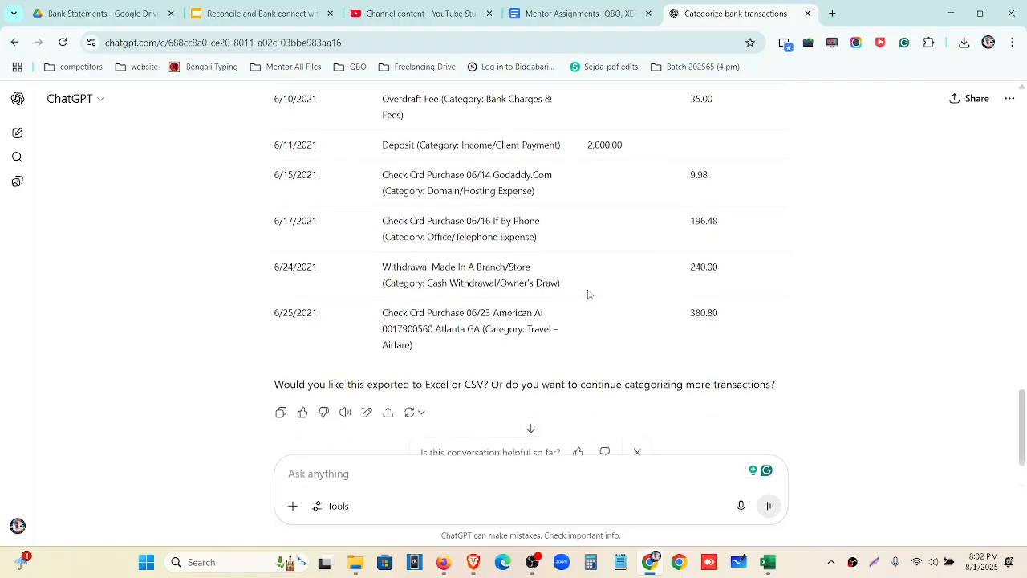
scroll(325, 287, "up", 5)
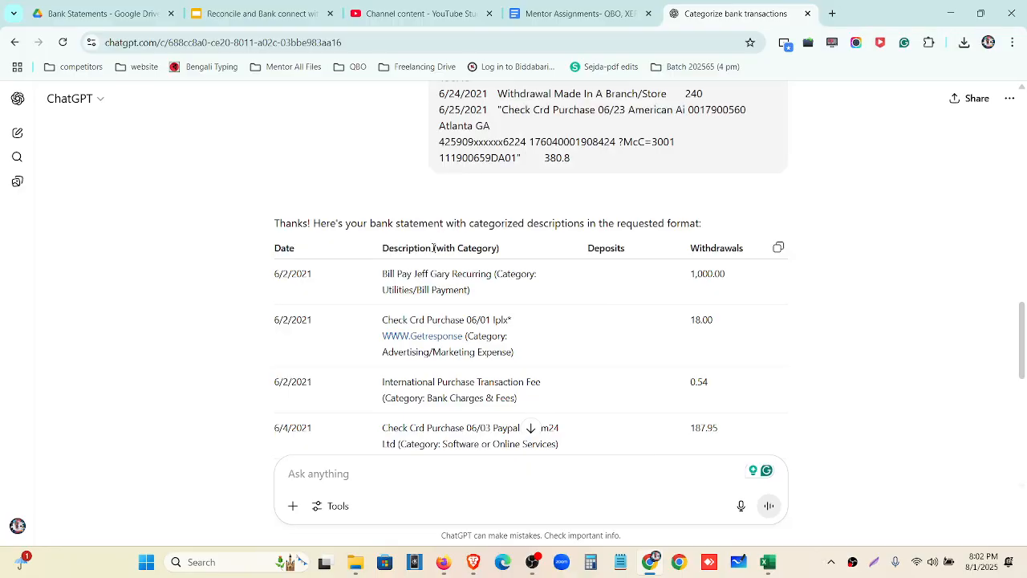
Review the returned categories, highlighting those for the 6/4, 6/9, 6/17 and 6/24 transactions
left_click_drag(433, 248, 501, 292)
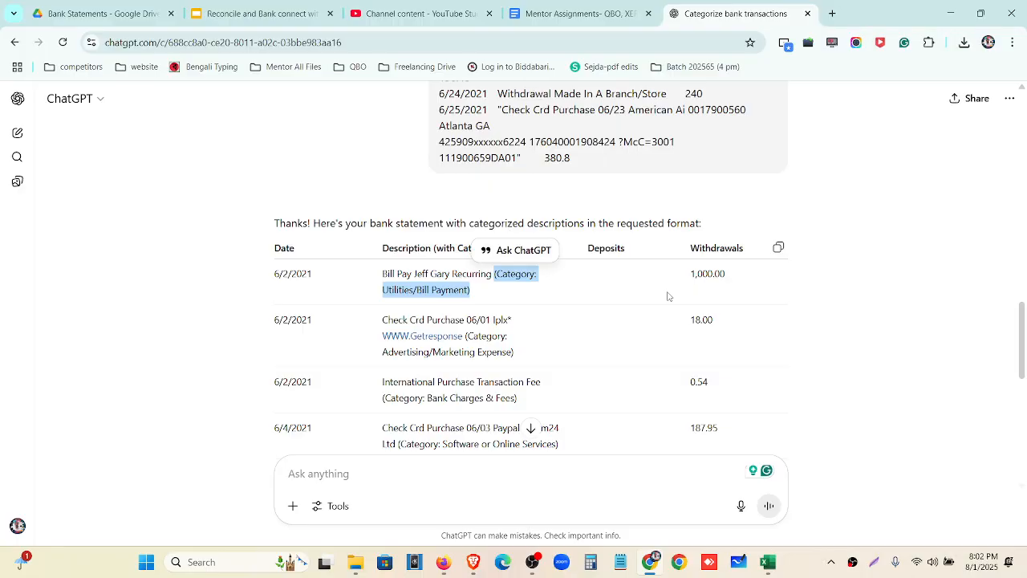
left_click(563, 304)
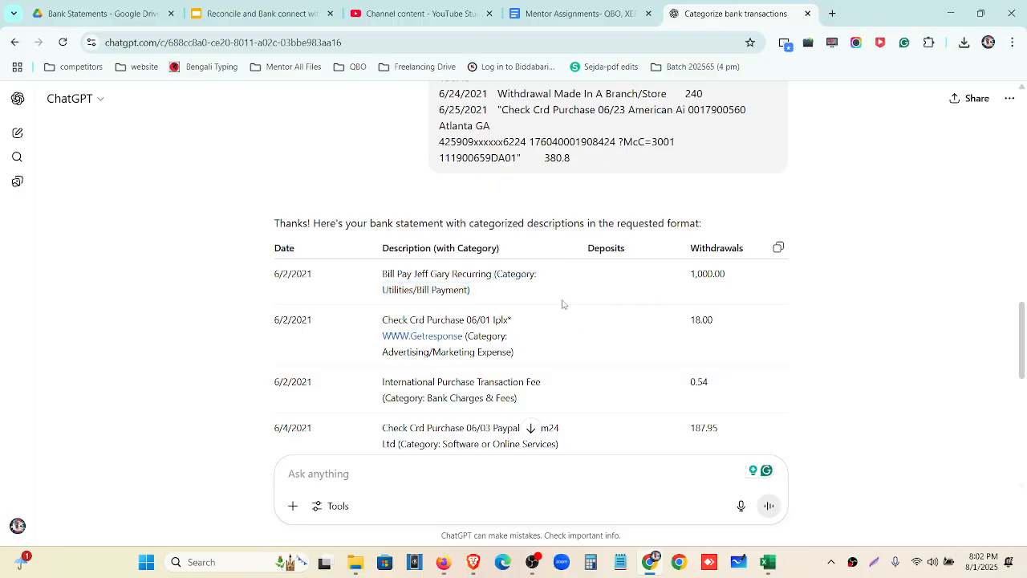
scroll(548, 322, "down", 1)
scroll(548, 325, "down", 1)
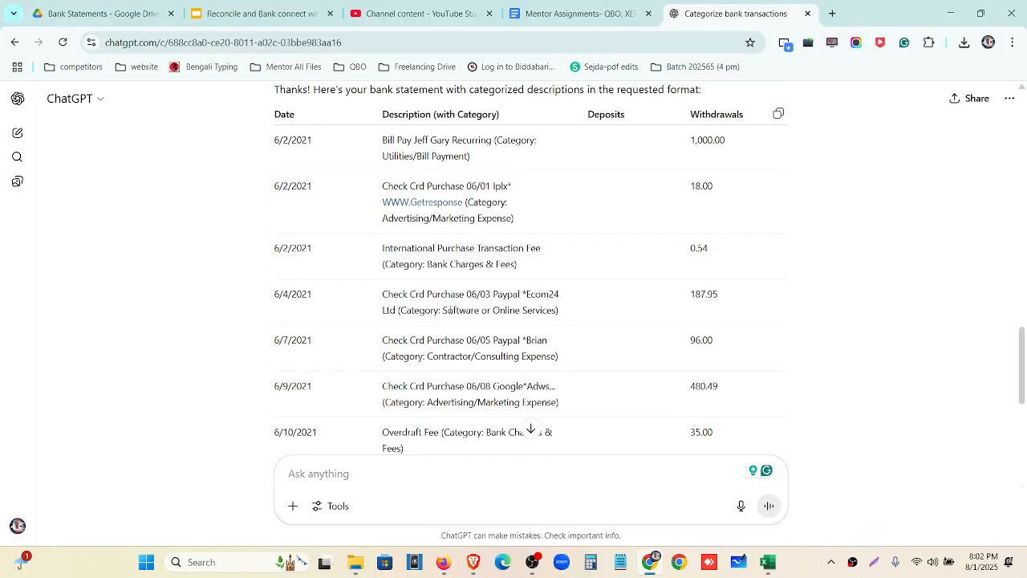
left_click_drag(447, 316, 565, 321)
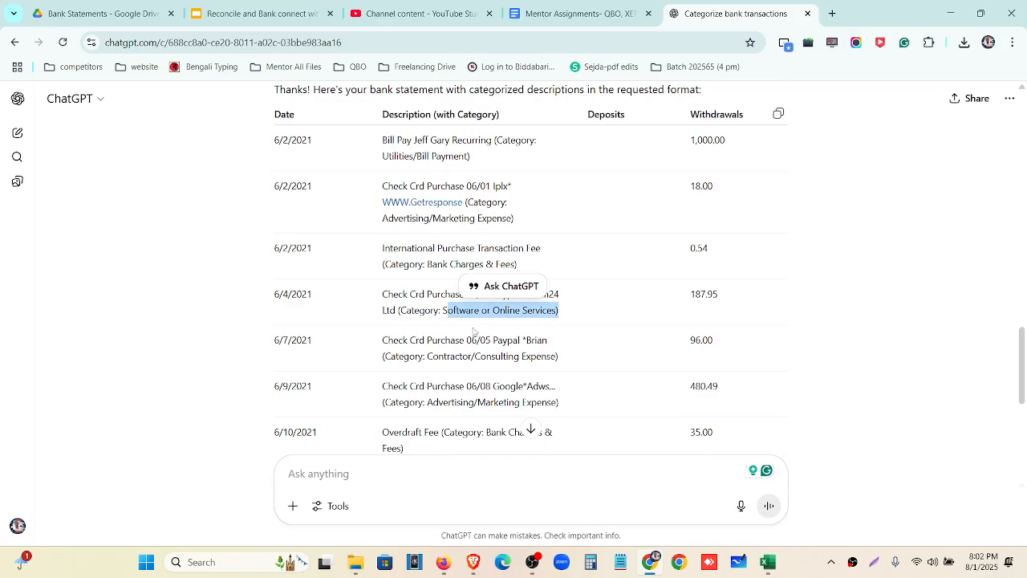
scroll(464, 332, "down", 1)
left_click_drag(427, 334, 568, 340)
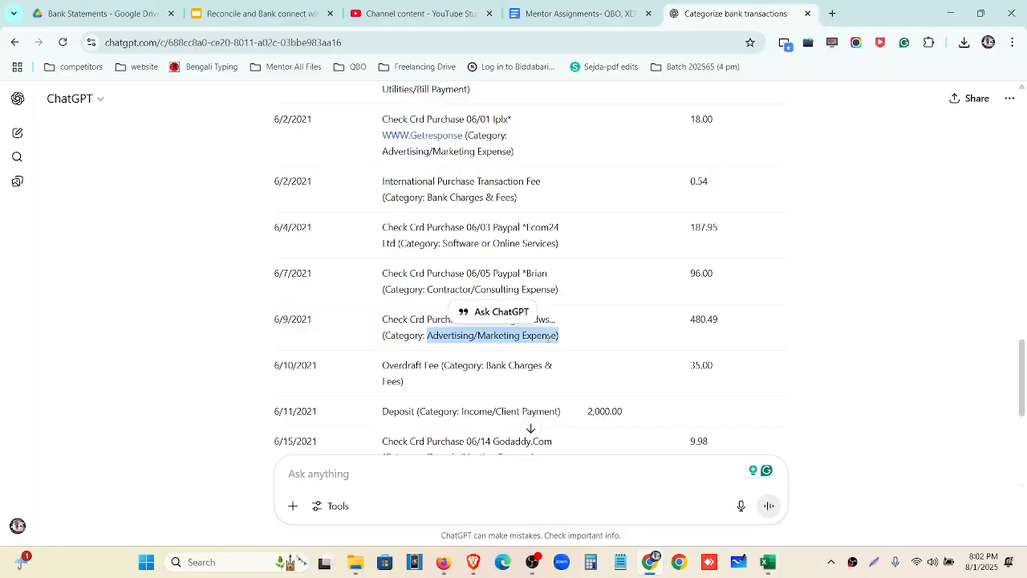
scroll(548, 337, "down", 2)
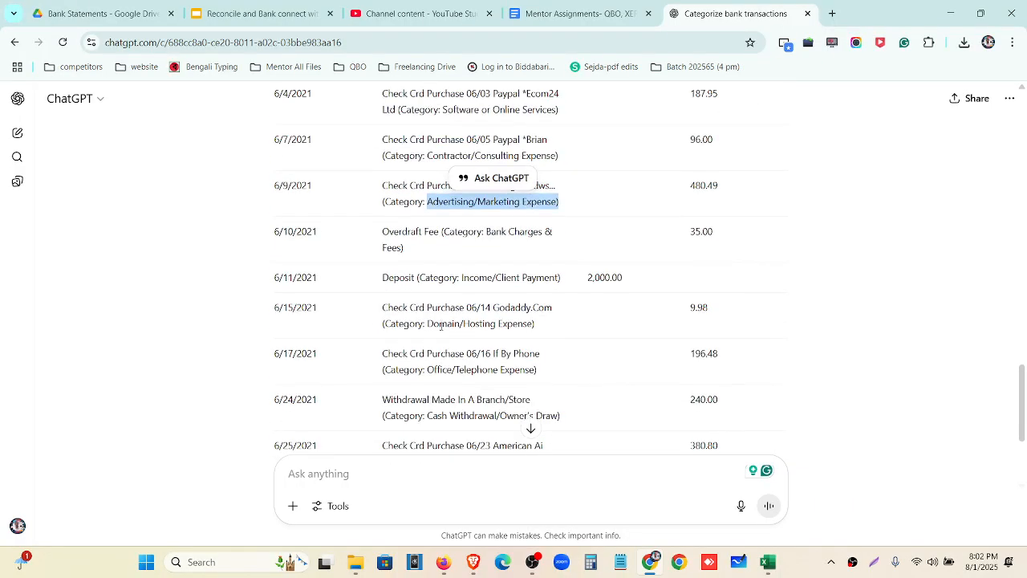
left_click_drag(429, 324, 578, 330)
scroll(465, 294, "down", 2)
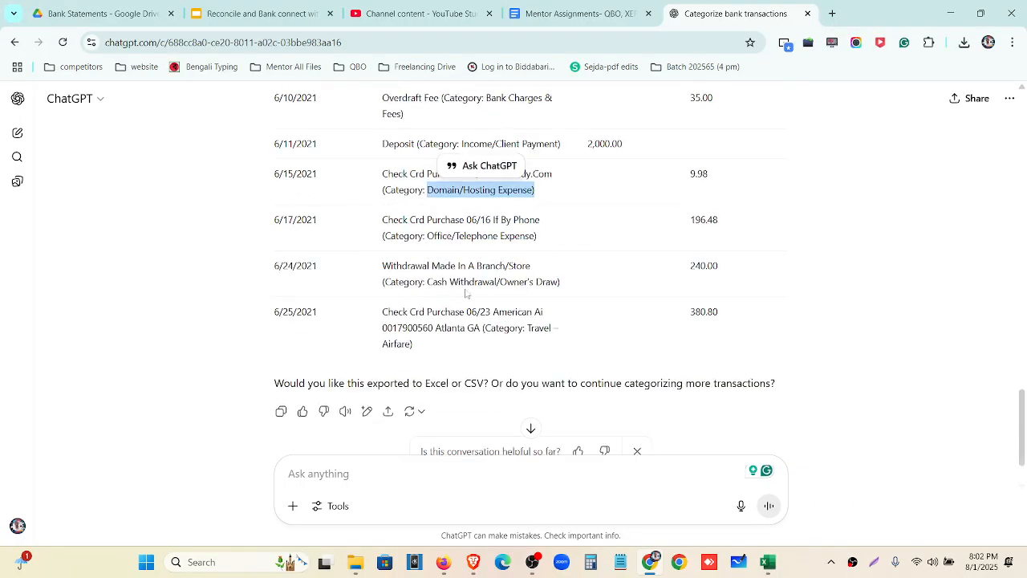
left_click_drag(426, 235, 524, 236)
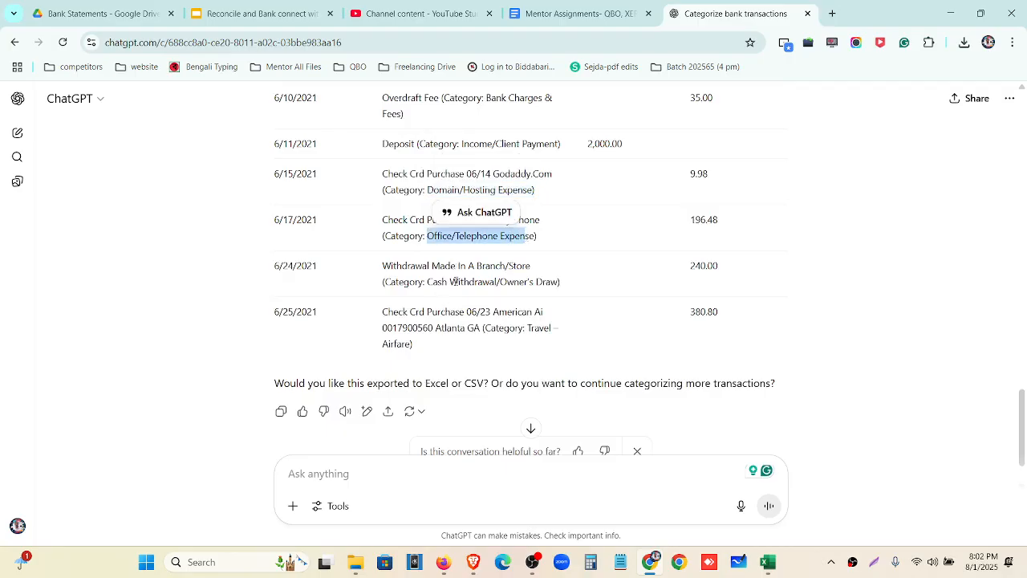
left_click_drag(433, 283, 531, 282)
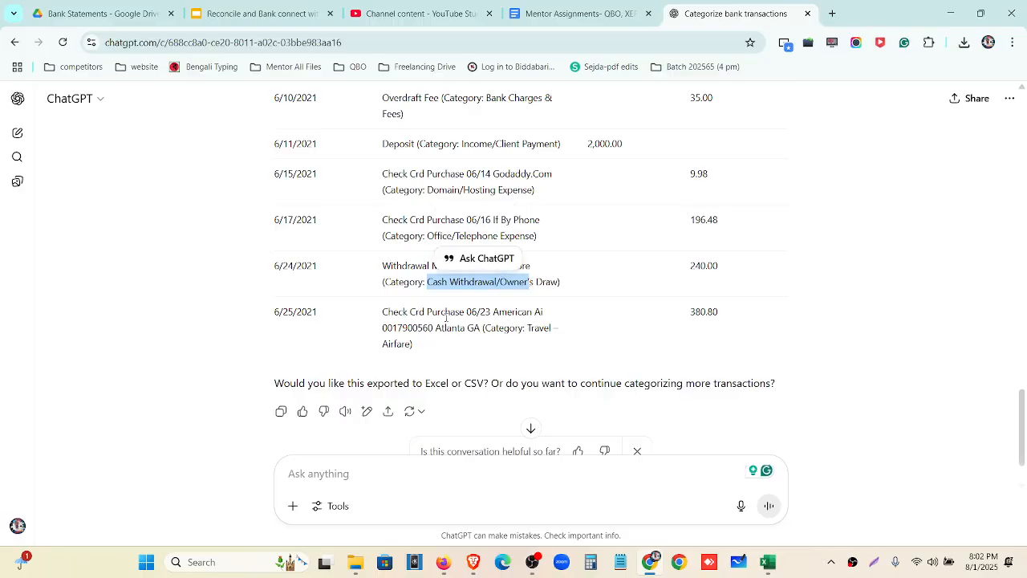
left_click_drag(485, 329, 518, 348)
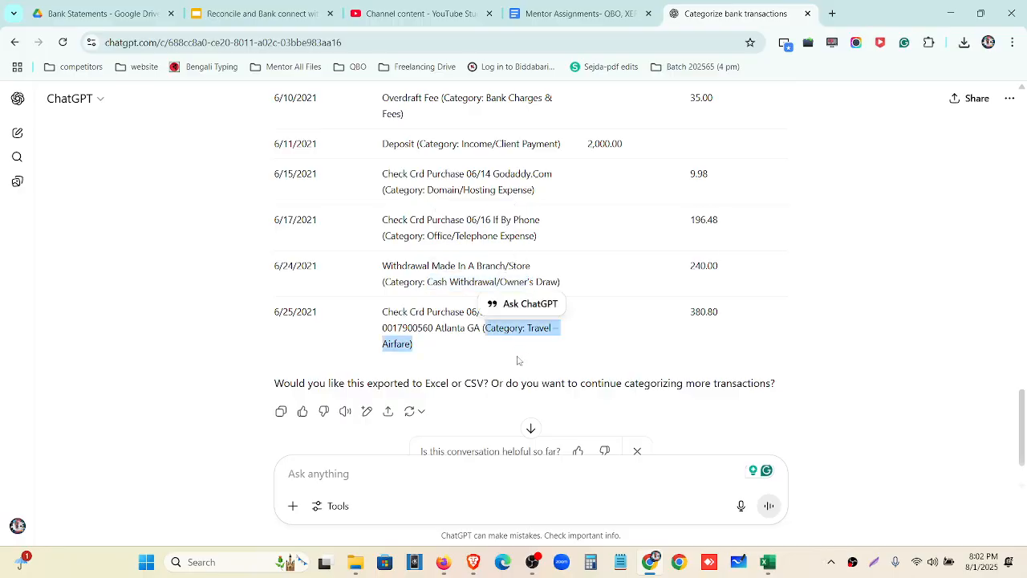
scroll(518, 361, "up", 2)
scroll(518, 360, "up", 10)
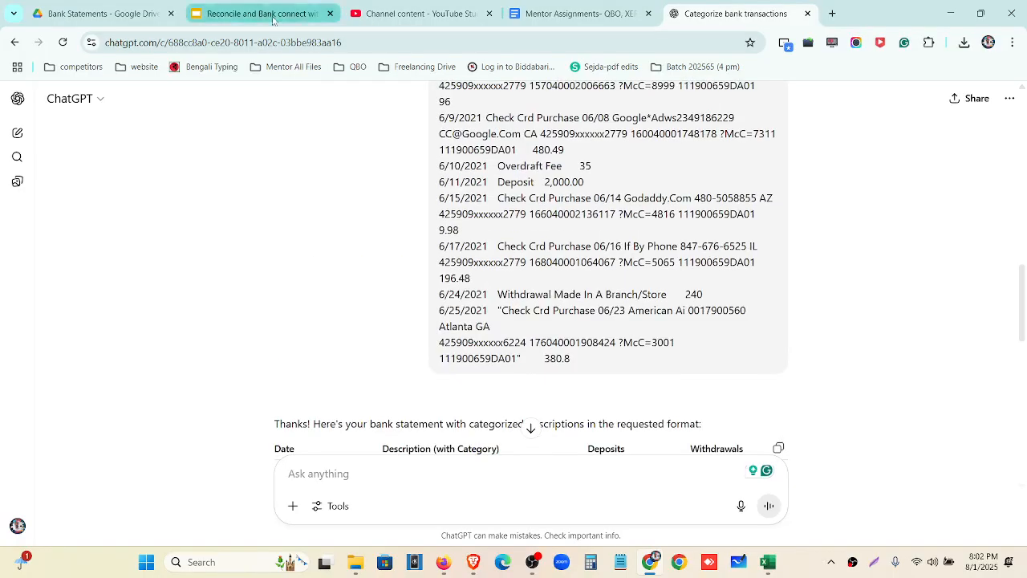
scroll(569, 366, "down", 3)
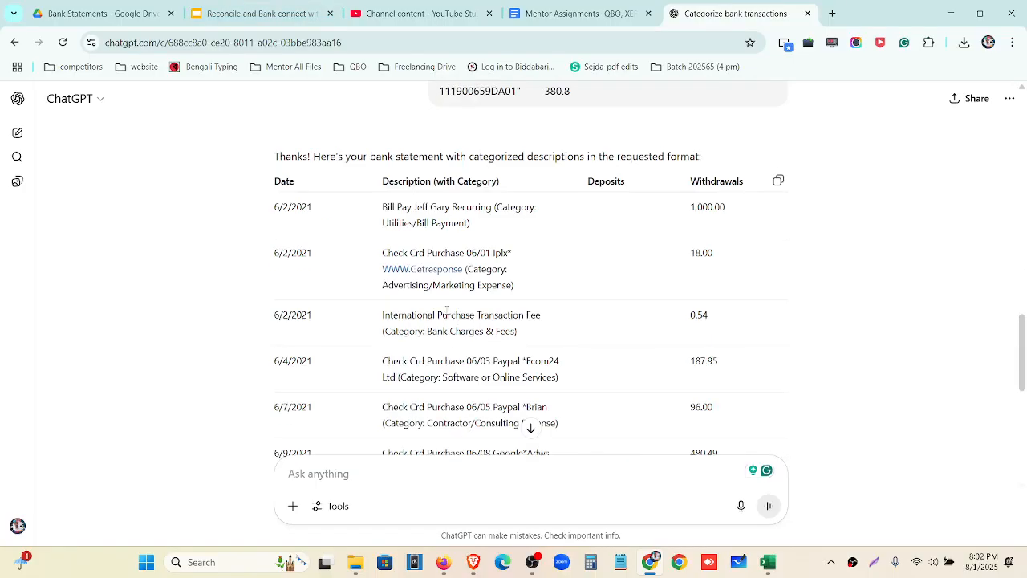
scroll(454, 302, "down", 2)
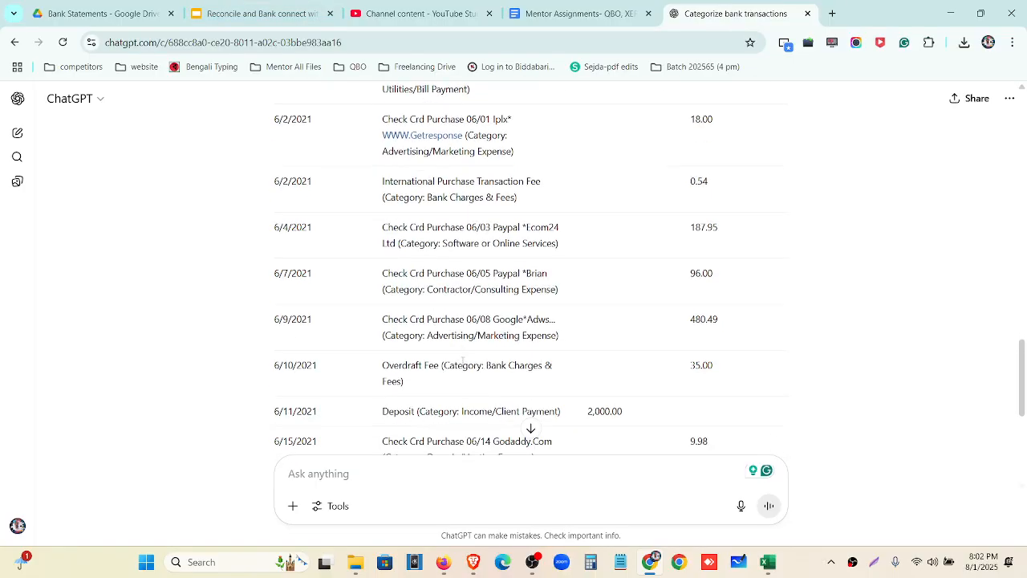
Back in QuickBooks, collapse the 06/25 transaction's details and zoom the page out to 90%
left_click(443, 562)
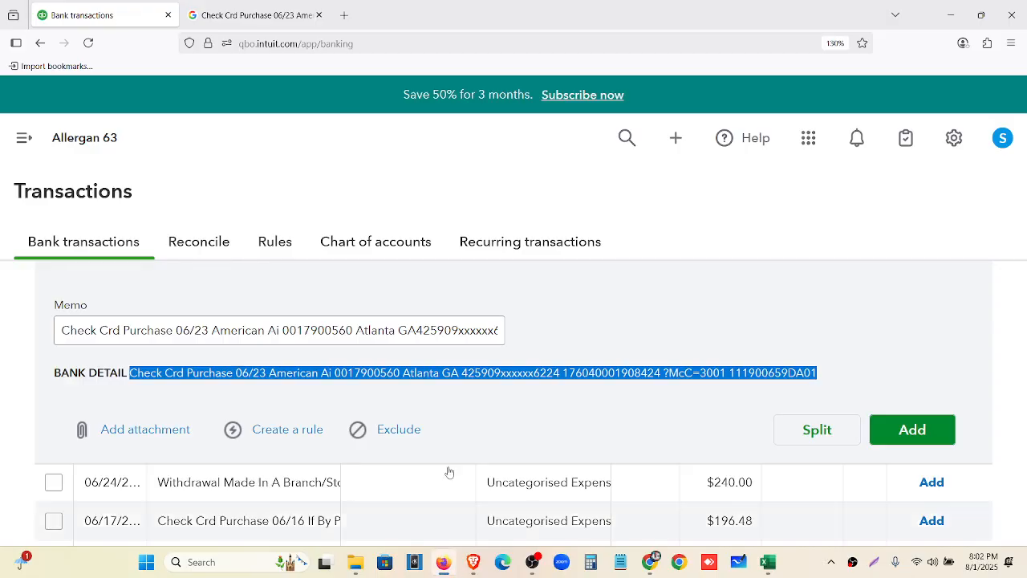
key("ctrl+minus")
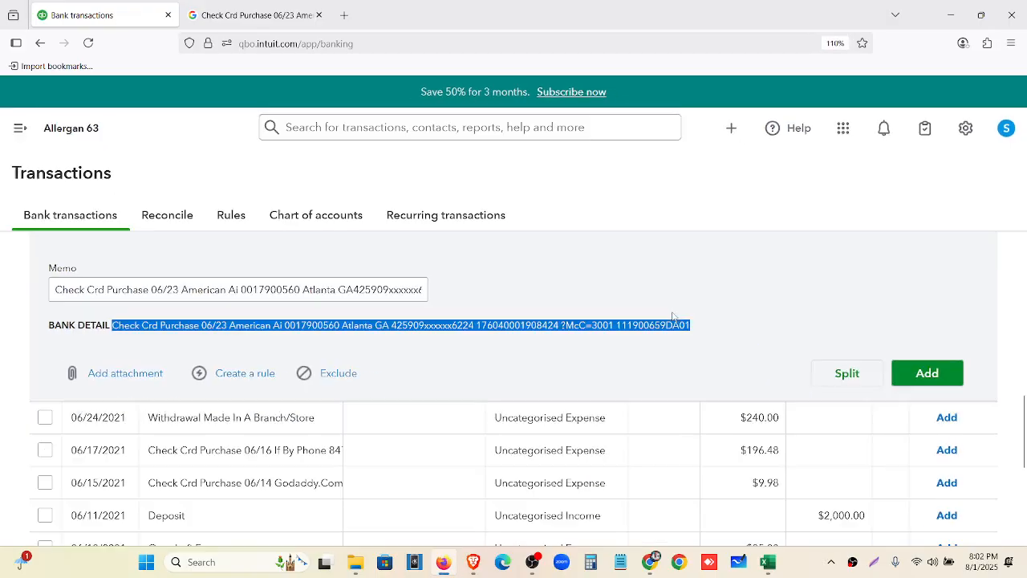
key("ctrl+minus")
scroll(671, 316, "up", 4)
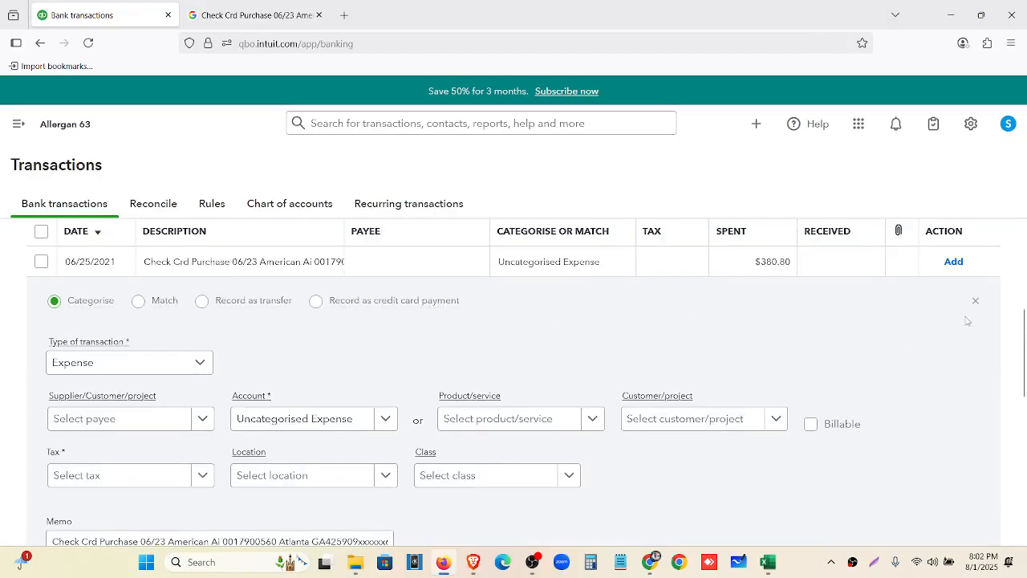
left_click(978, 301)
scroll(481, 361, "up", 3)
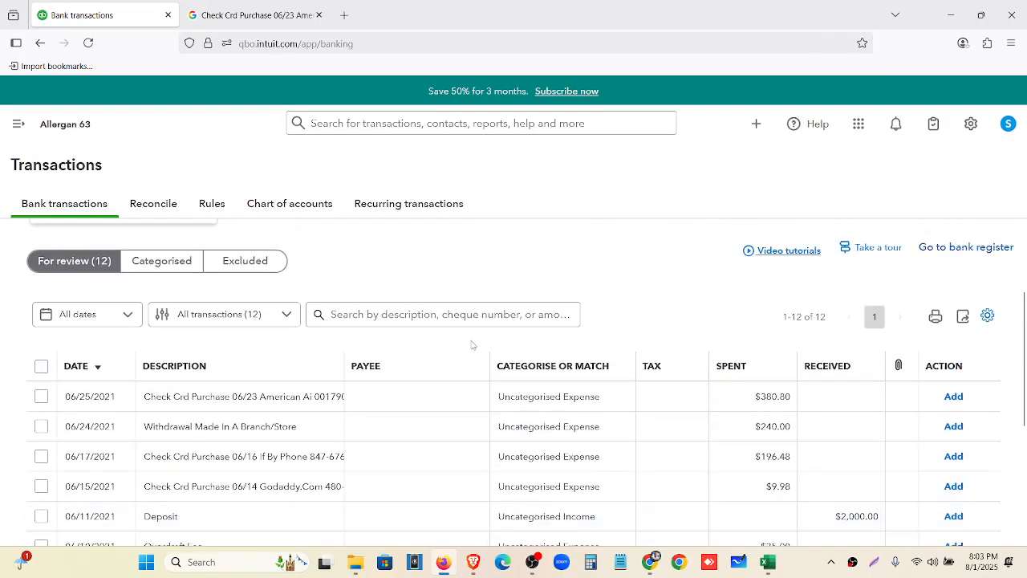
key("ctrl+minus")
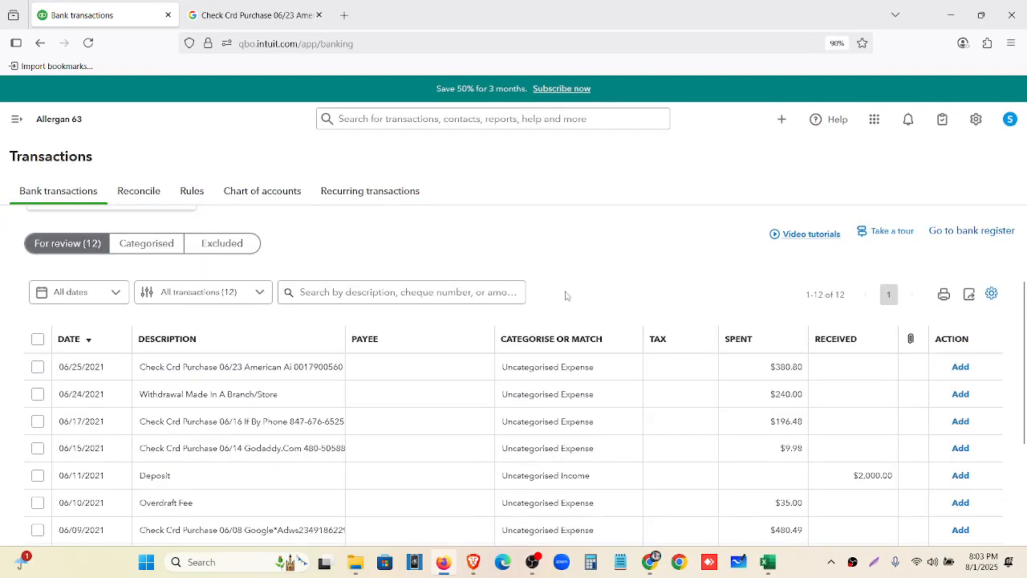
Fill the 06/01 Getresponse description in B3 yellow
left_click(768, 561)
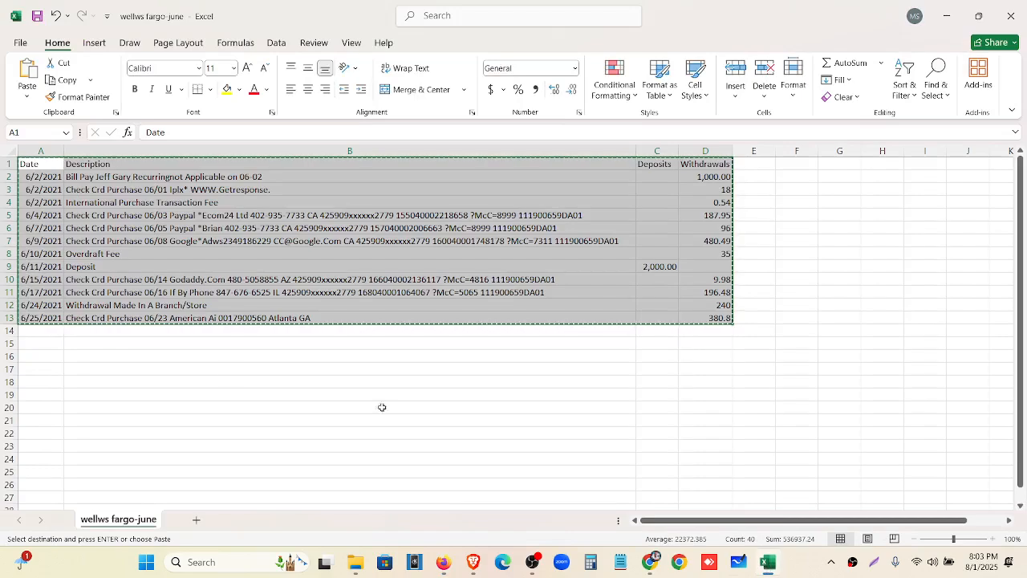
left_click(184, 278)
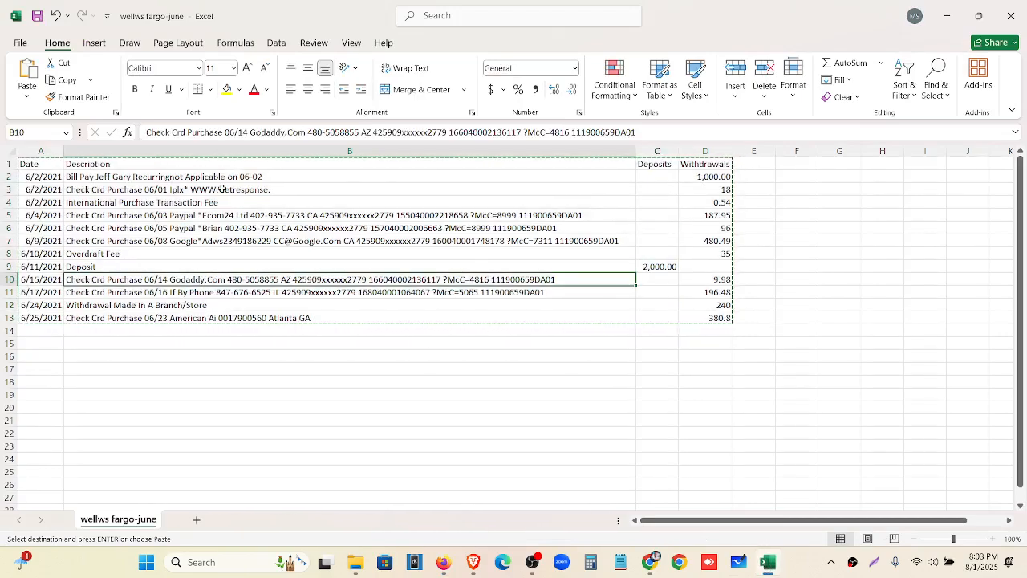
scroll(223, 188, "up", 2)
scroll(240, 337, "up", 1)
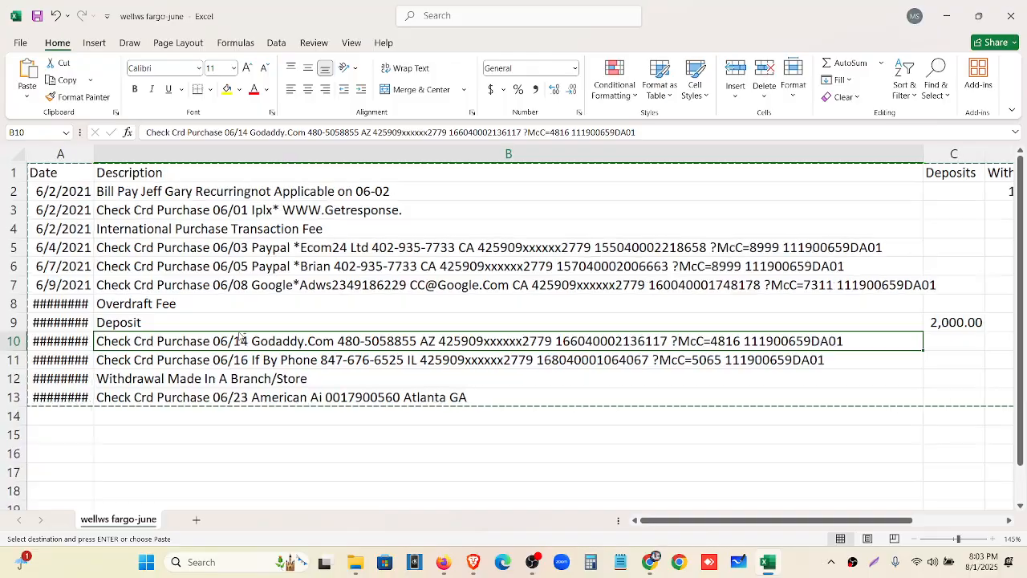
scroll(241, 337, "down", 1)
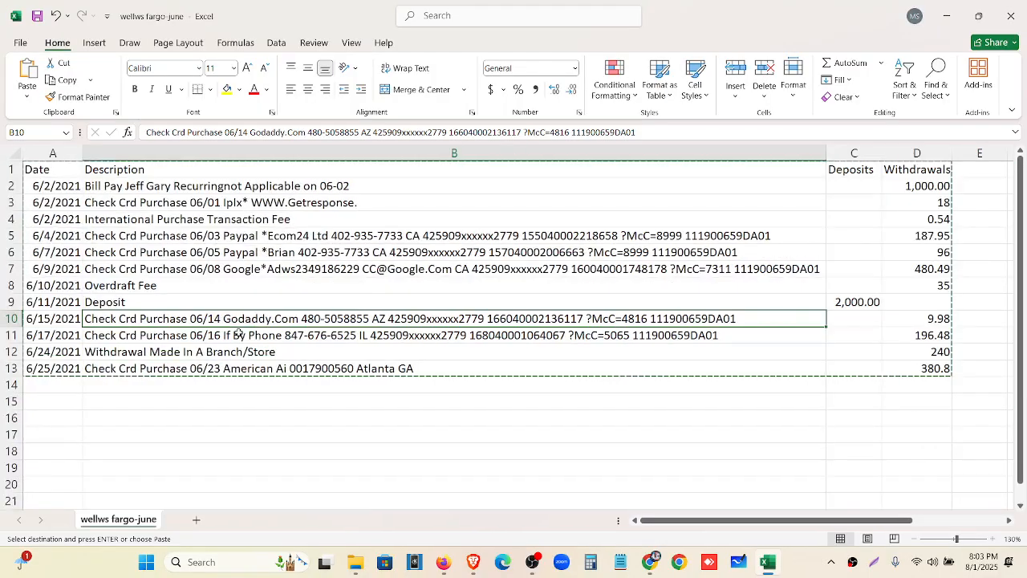
left_click(112, 204)
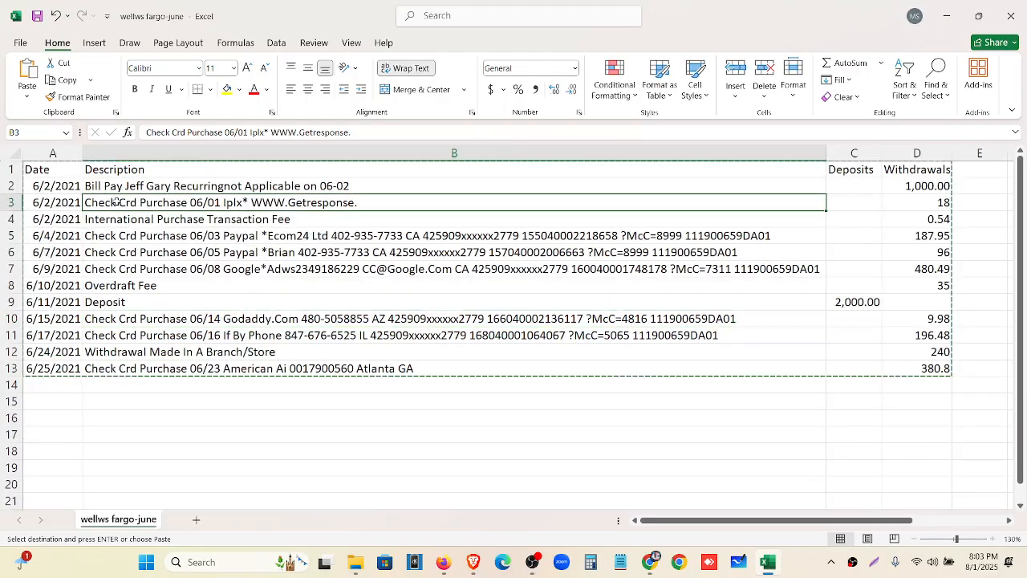
left_click(227, 89)
Format-paint the yellow highlight onto B5:B7 and B10:B11
left_click(68, 97)
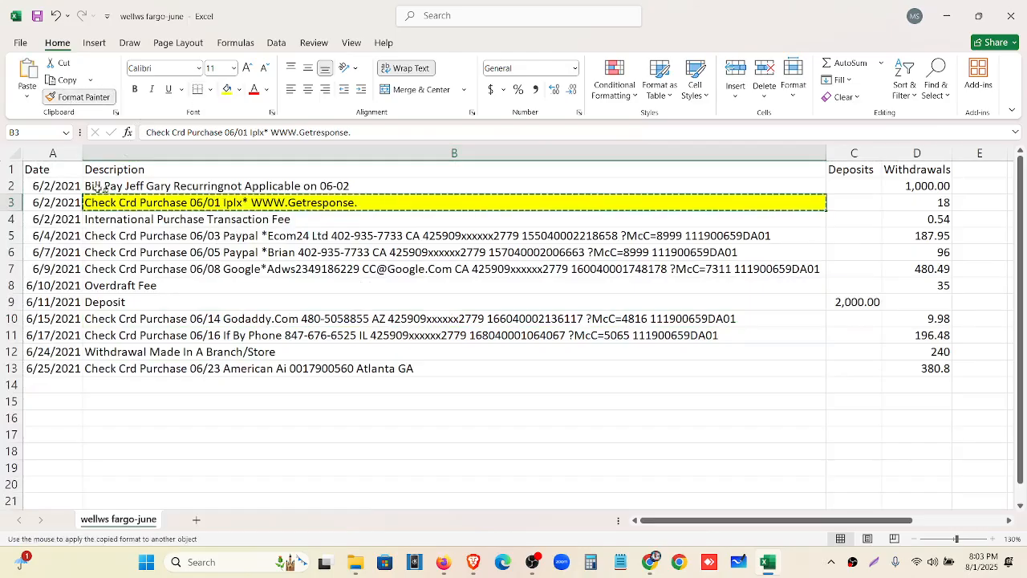
left_click(135, 235)
left_click_drag(134, 235, 128, 268)
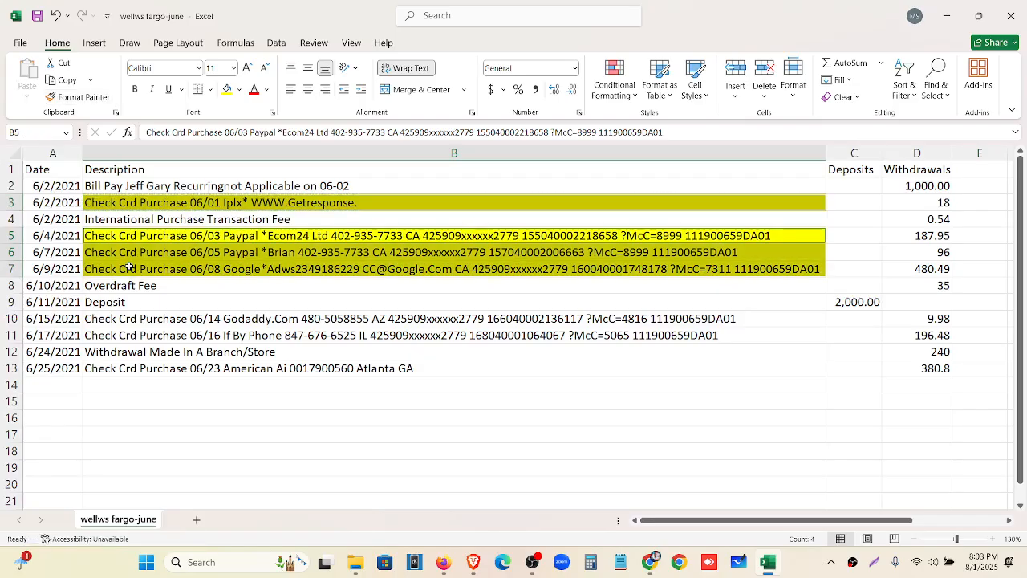
left_click(84, 100)
left_click_drag(143, 319, 152, 337)
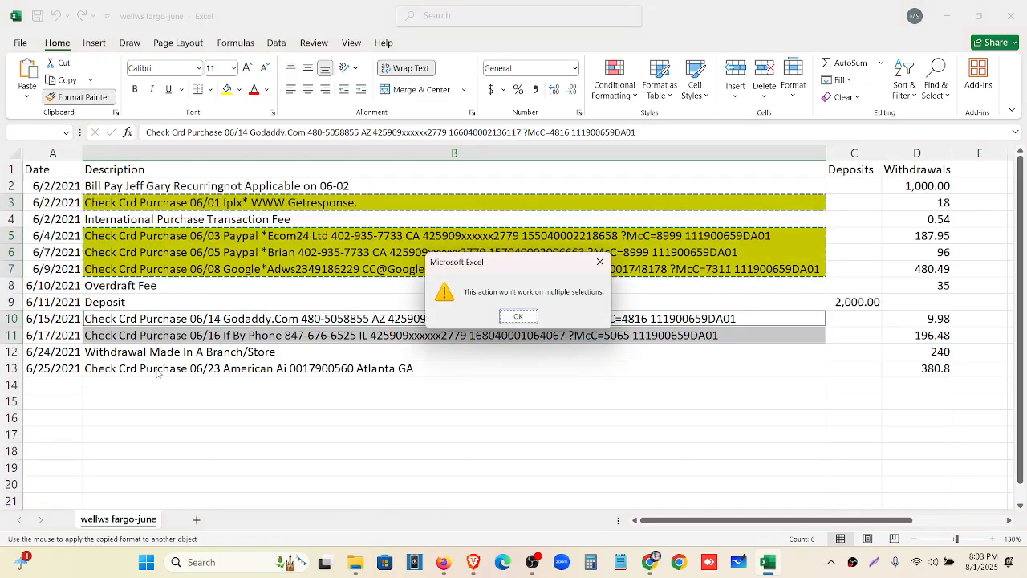
left_click(507, 318)
Copy the yellow highlight cell by cell to rows 10, 11 and 13, then undo row 13
left_click(336, 264)
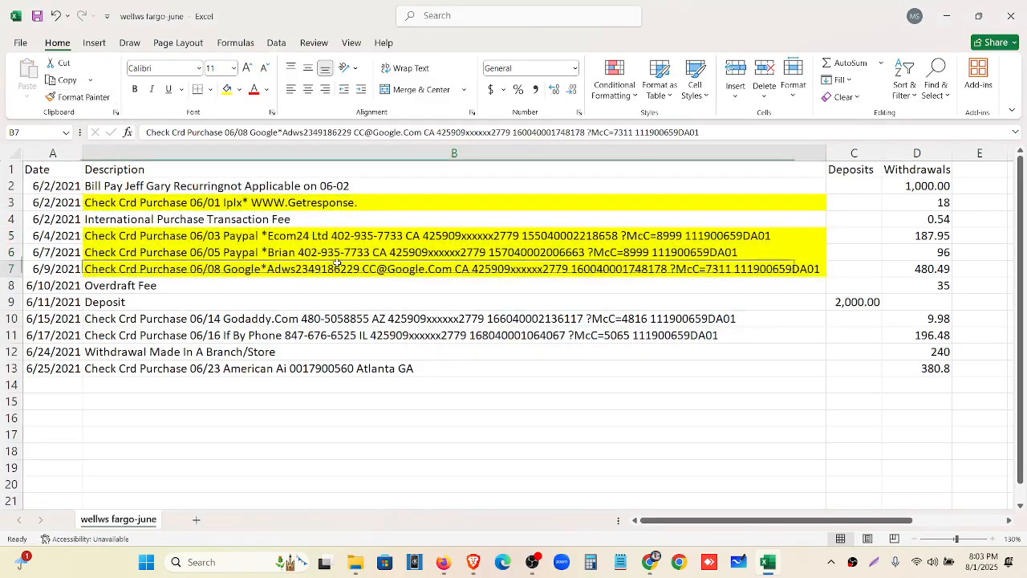
left_click(78, 97)
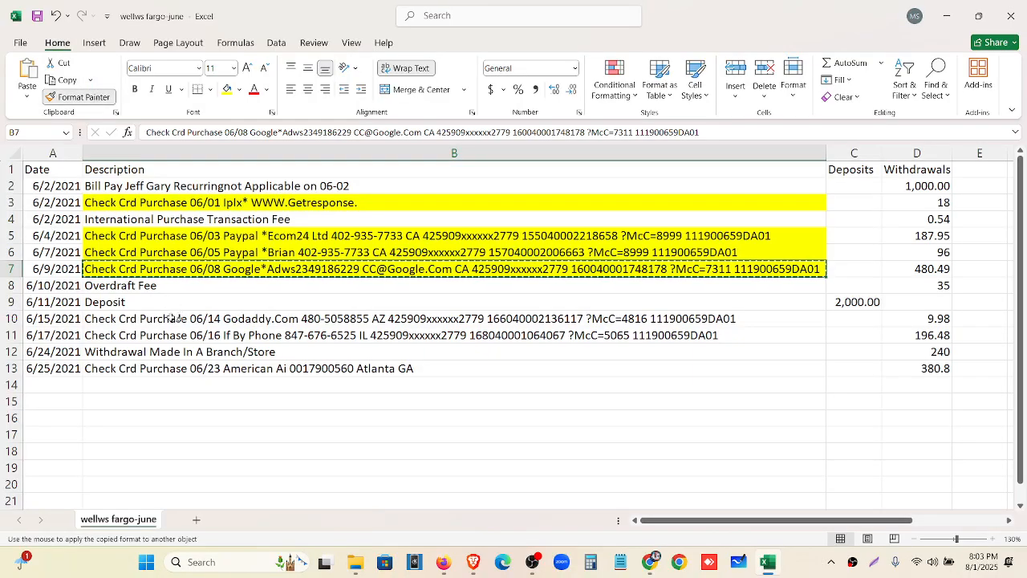
left_click(170, 318)
left_click(100, 97)
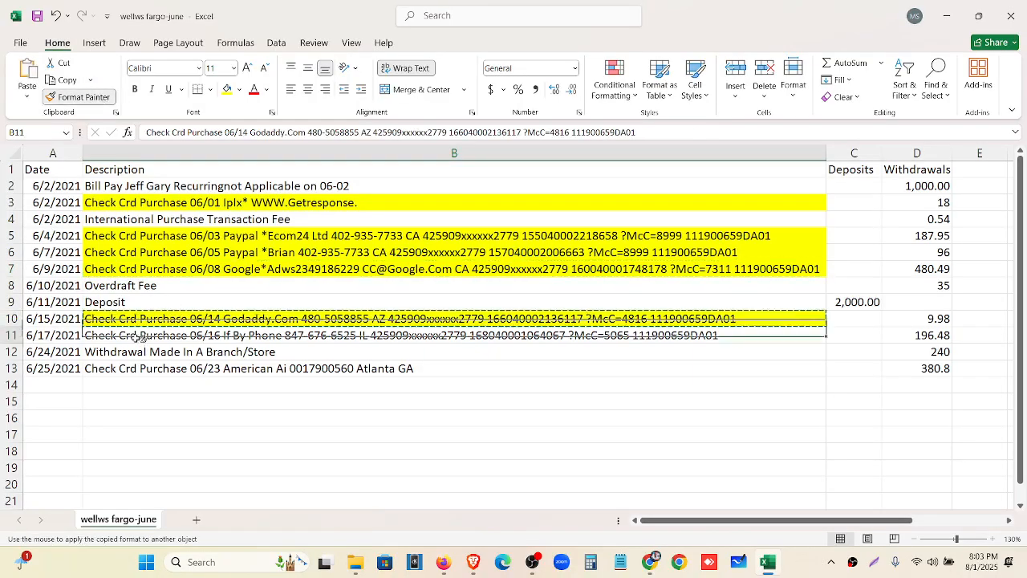
left_click(135, 336)
left_click(85, 97)
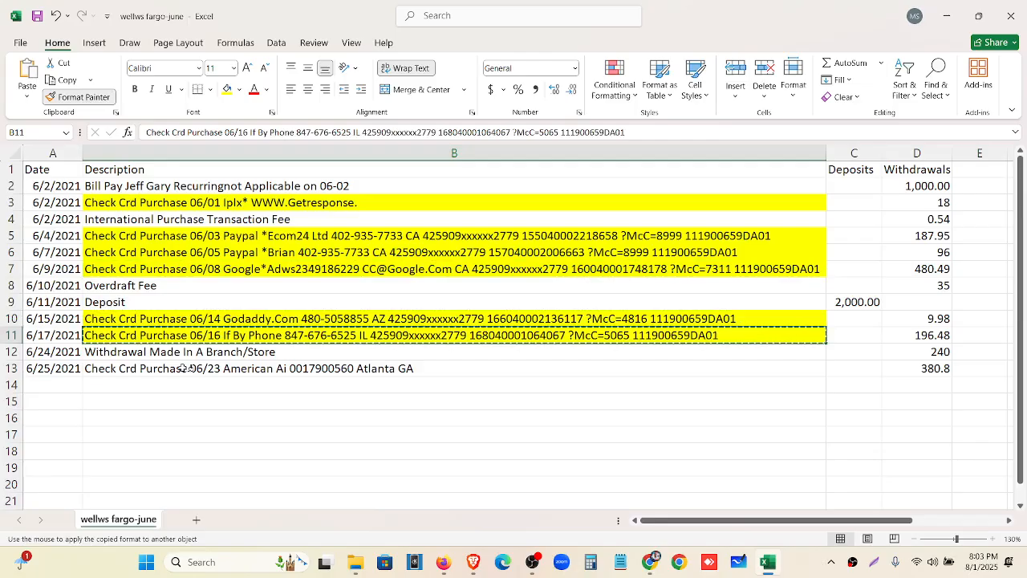
left_click(321, 369)
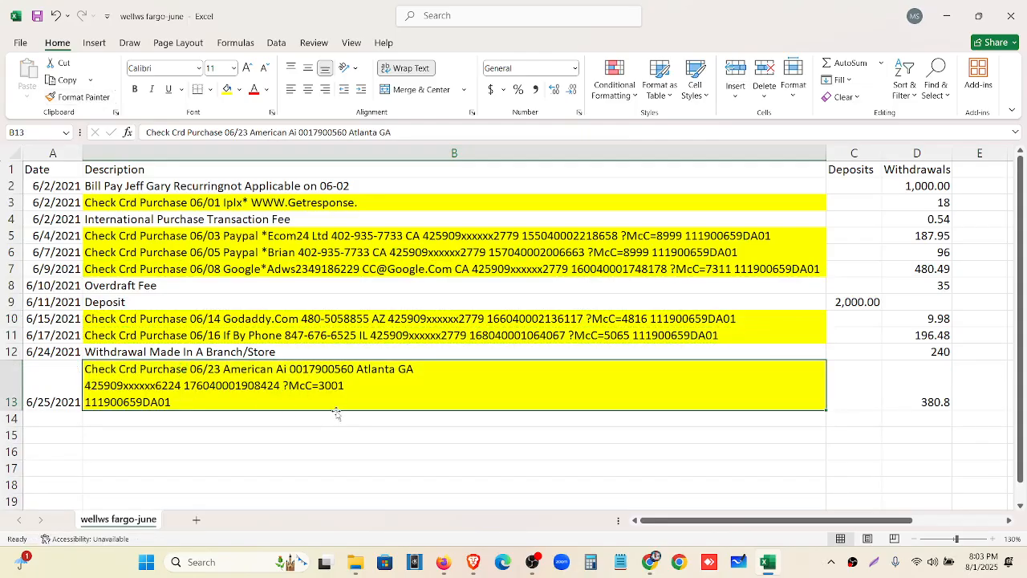
key("ctrl+z")
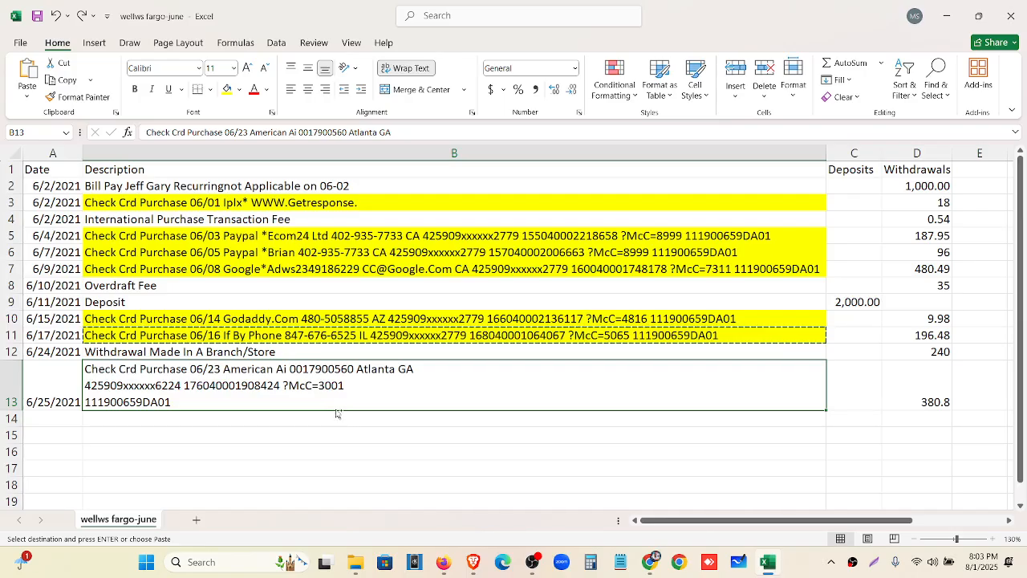
Undo the row 11 highlight and the row 13 height changes, reverting the sheet
key("ctrl+z")
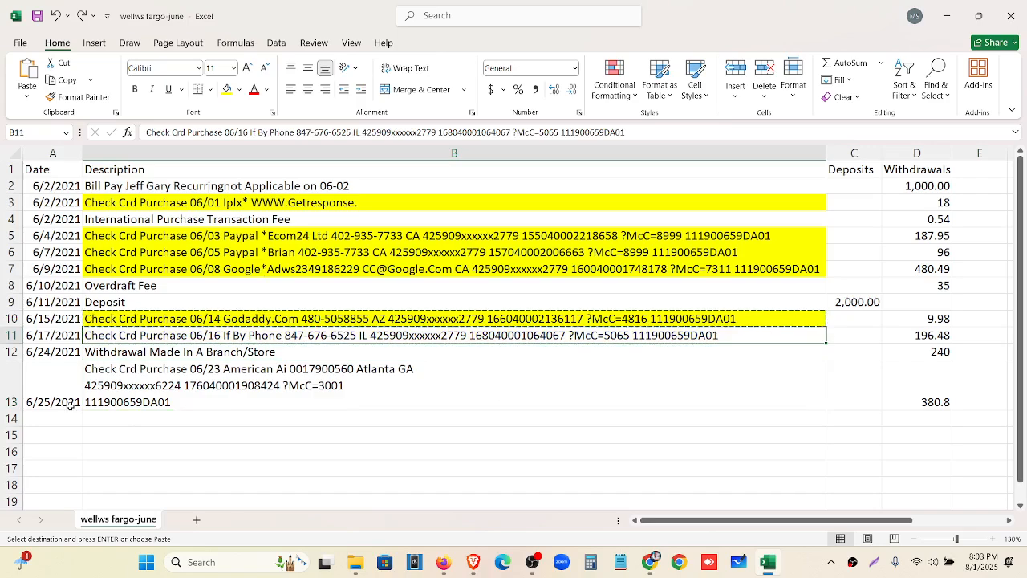
left_click_drag(9, 411, 7, 386)
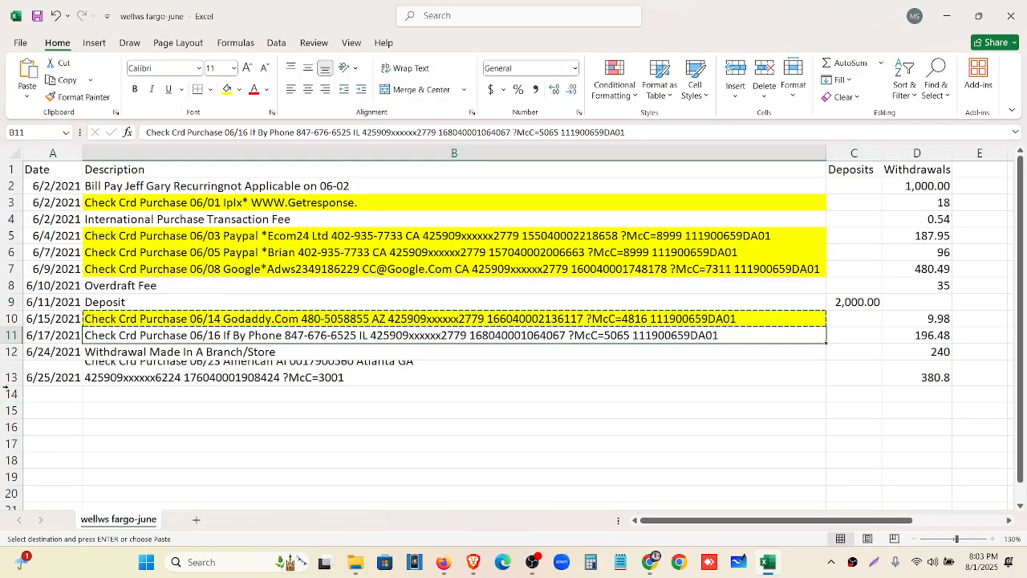
double_click(8, 388)
key("ctrl+z")
key("ctrl+z")
key("ctrl+z")
key("ctrl+z")
key("ctrl+z")
key("ctrl+z")
key("ctrl+z")
key("ctrl+z")
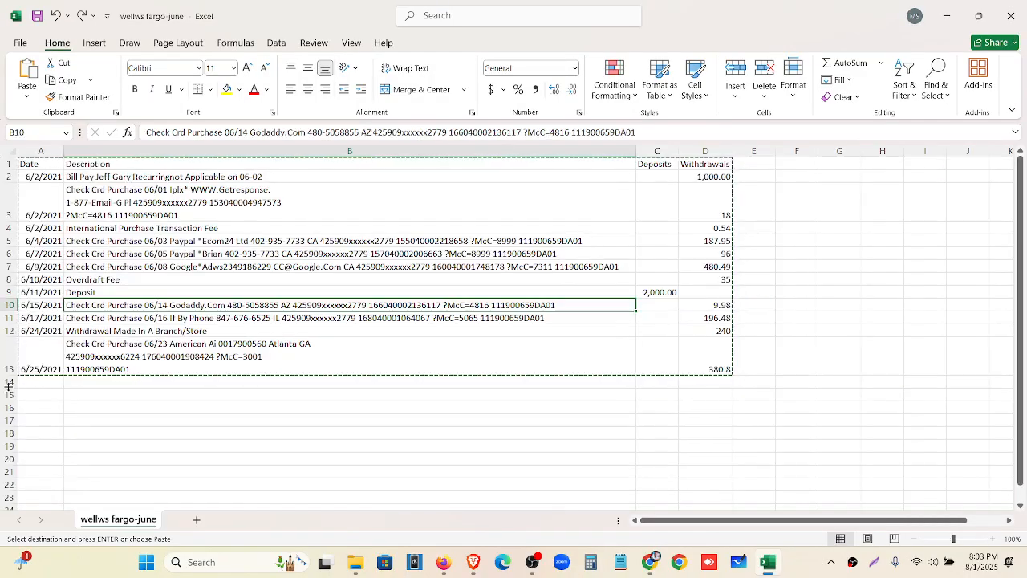
key("ctrl+z")
key("ctrl+z")
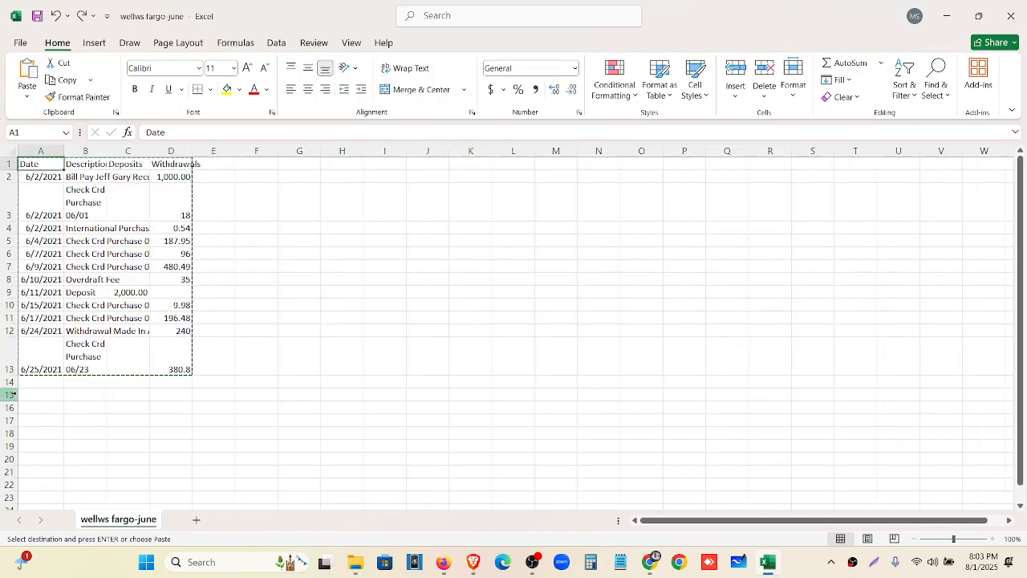
Autofit column B and fill the wrapped 06/01 description in B3 yellow
double_click(106, 152)
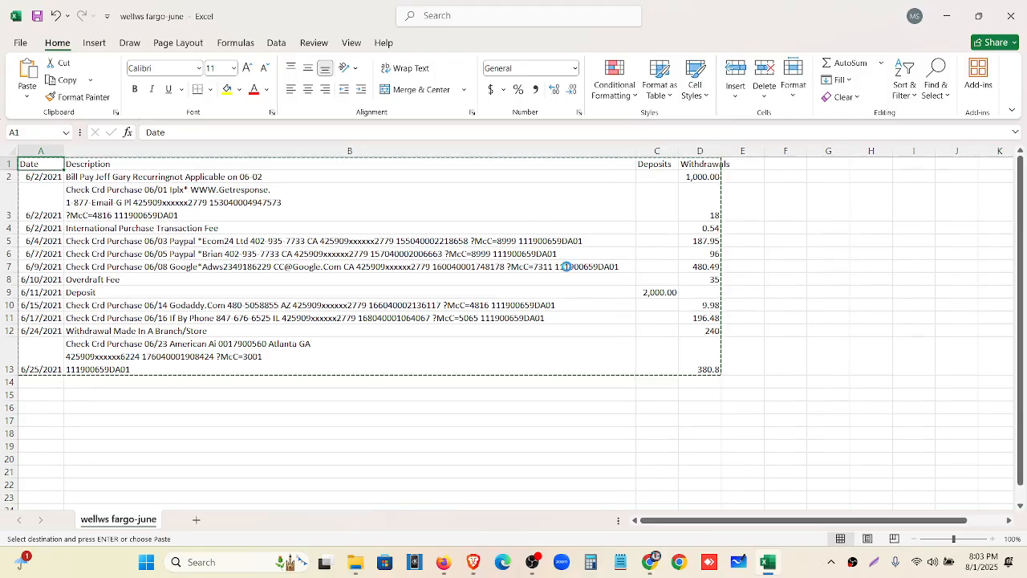
scroll(567, 267, "up", 3)
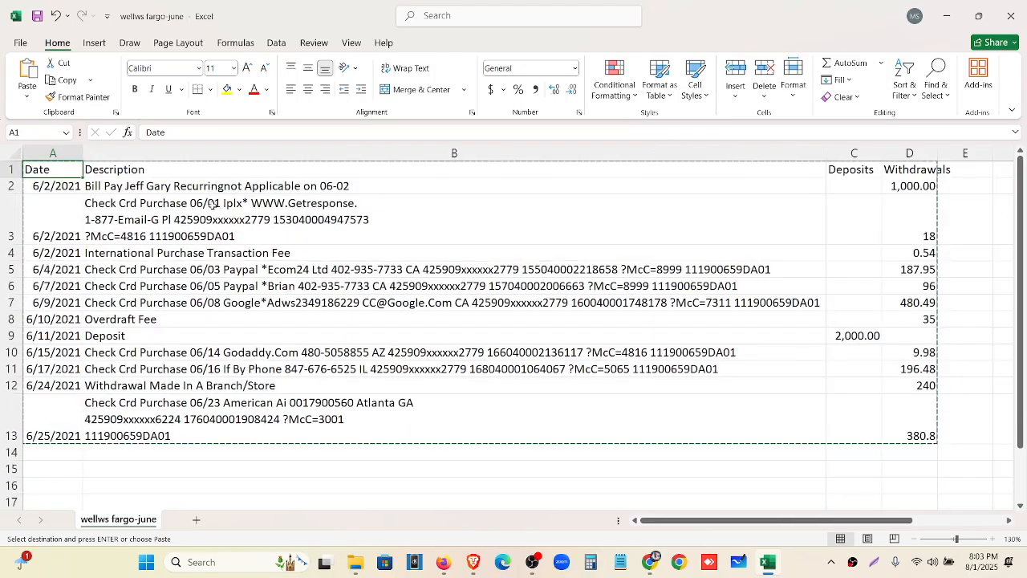
left_click(128, 208)
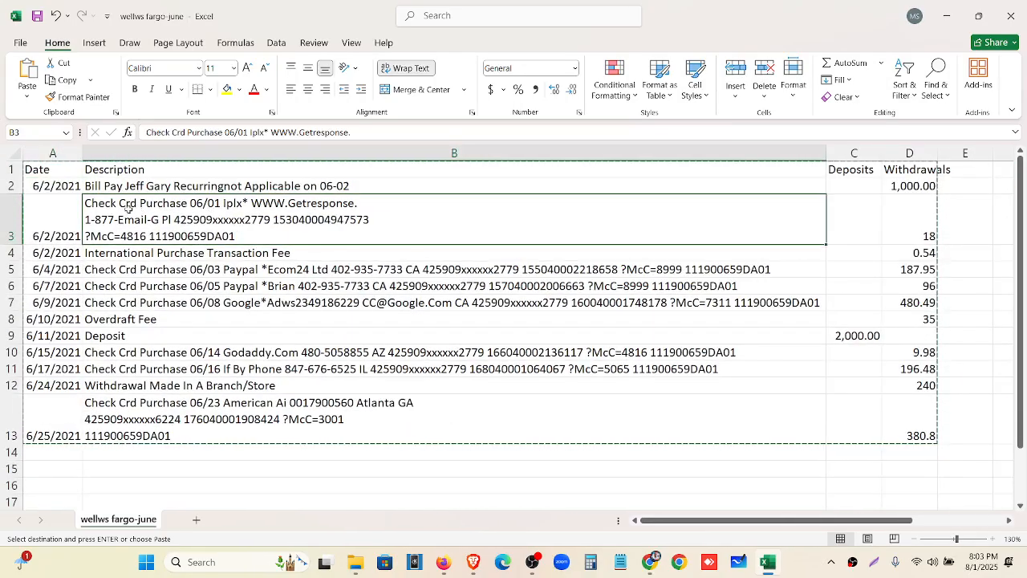
left_click(227, 89)
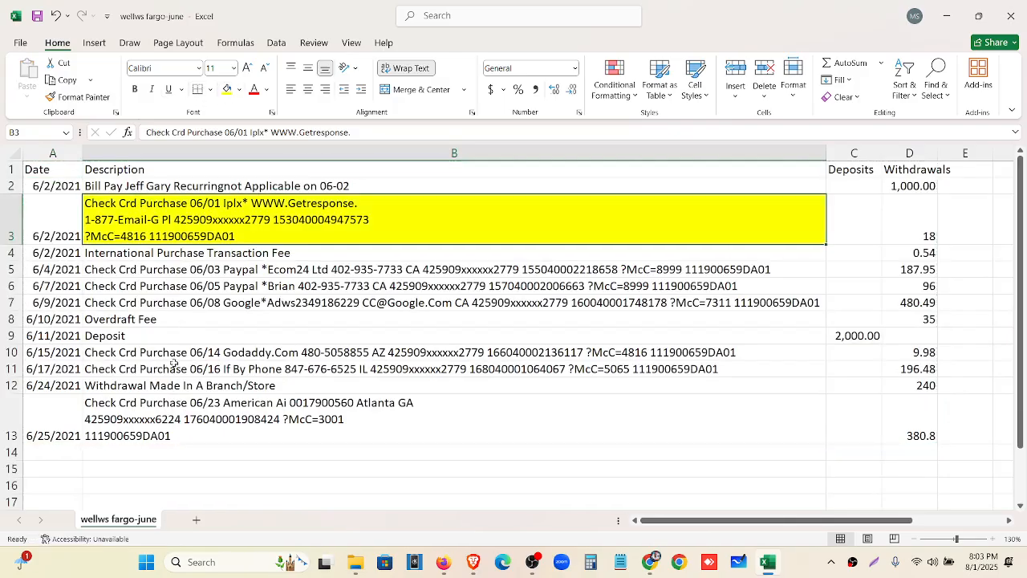
Use Format Painter to copy B3's yellow fill onto the row 5–7 descriptions
left_click_drag(187, 271, 194, 307)
left_click(209, 233)
left_click(66, 97)
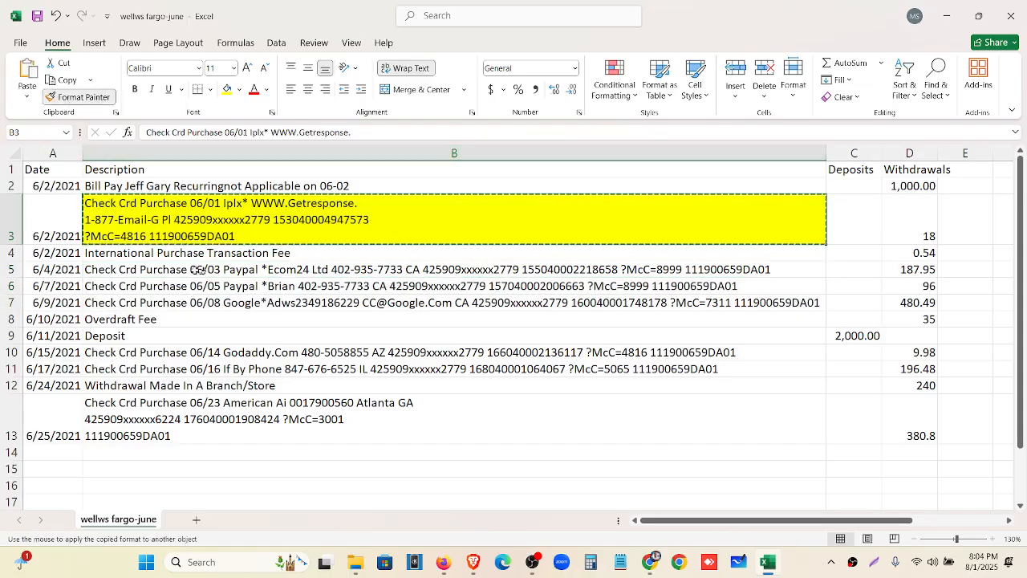
left_click_drag(201, 272, 199, 301)
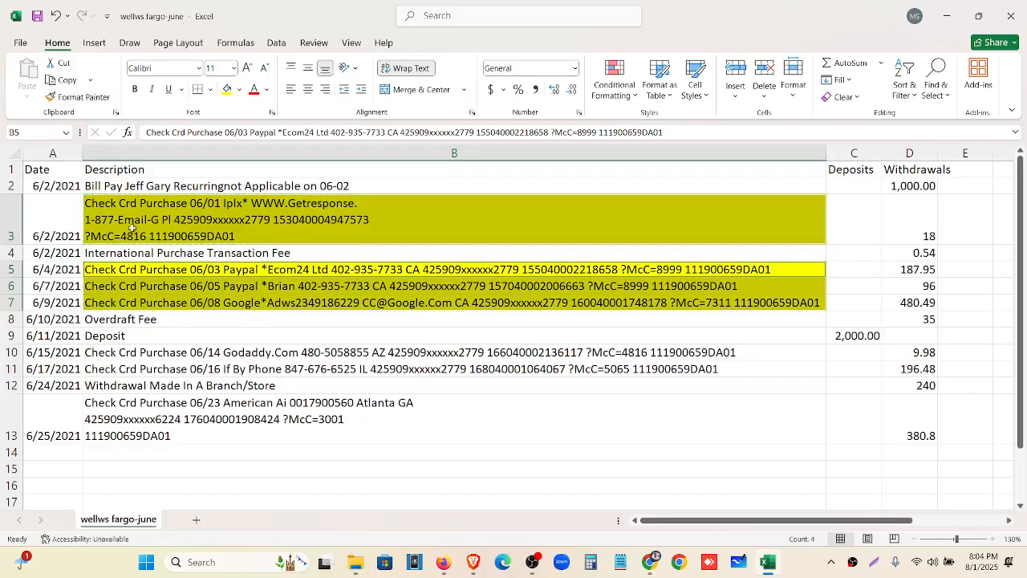
left_click(81, 97)
left_click_drag(164, 353, 167, 370)
left_click(518, 316)
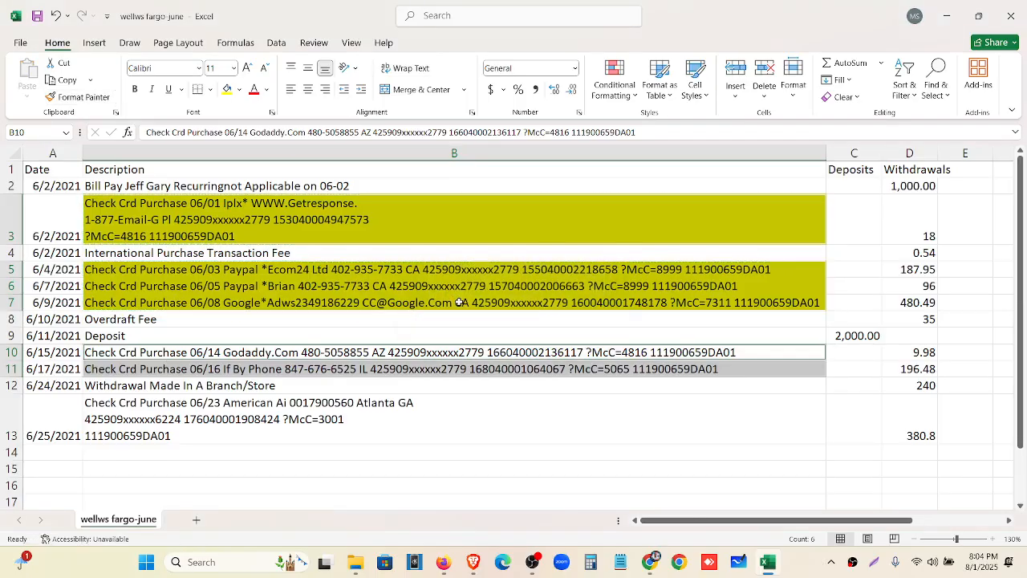
Paint the yellow highlight onto the descriptions in B10, B11 and B13
left_click(460, 302)
left_click(98, 97)
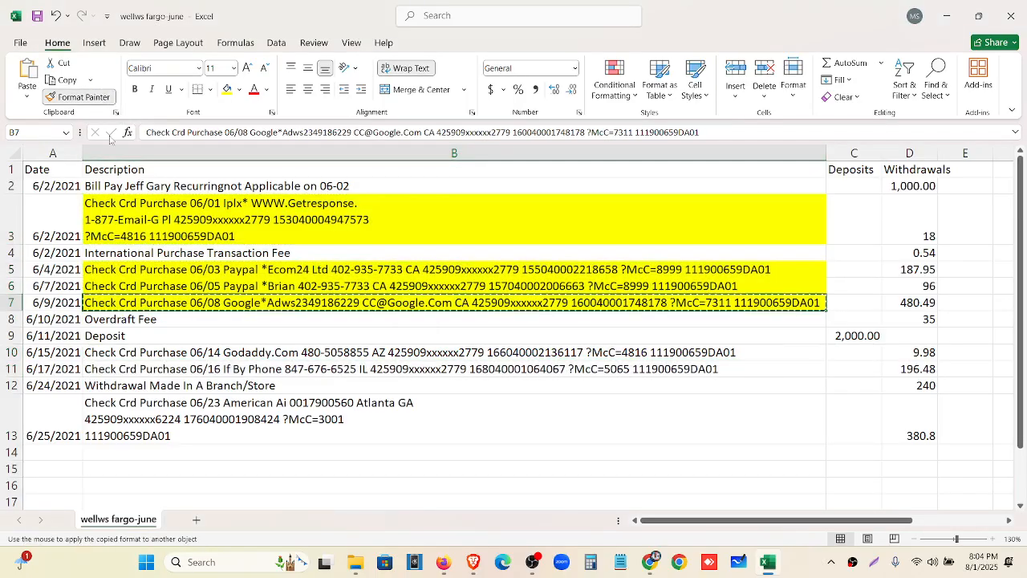
left_click(181, 351)
left_click(88, 97)
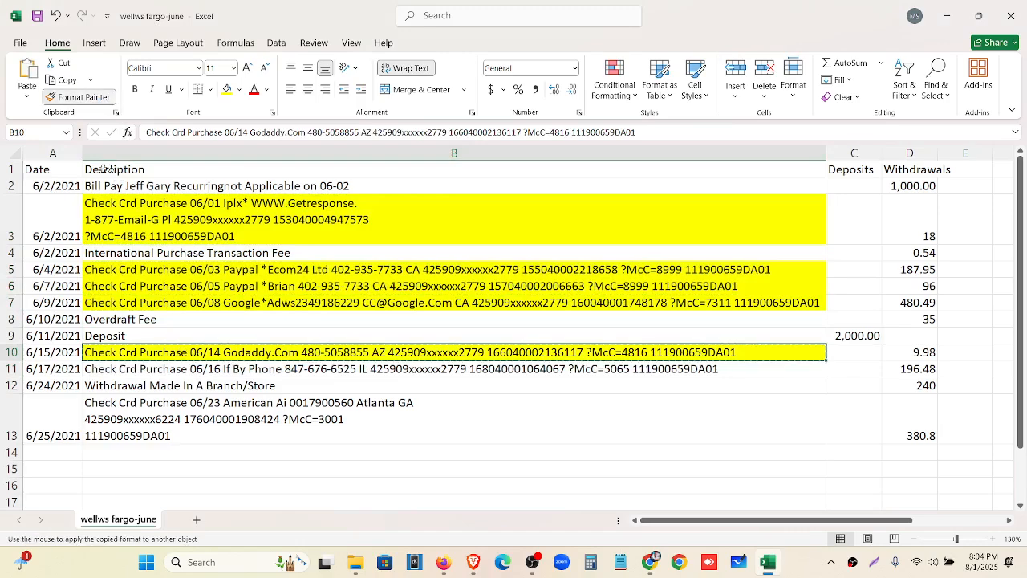
left_click(145, 370)
left_click(88, 97)
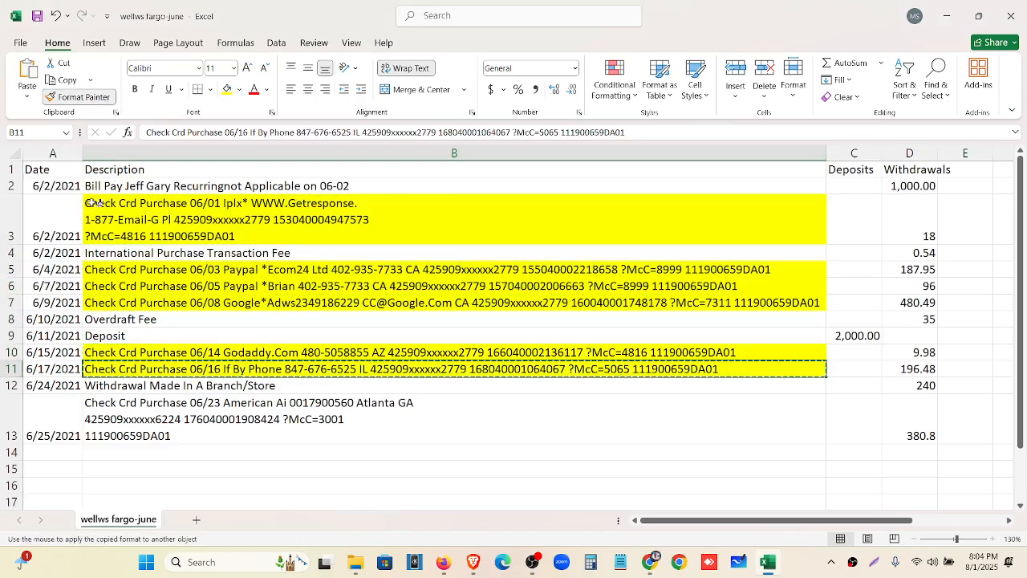
left_click(146, 427)
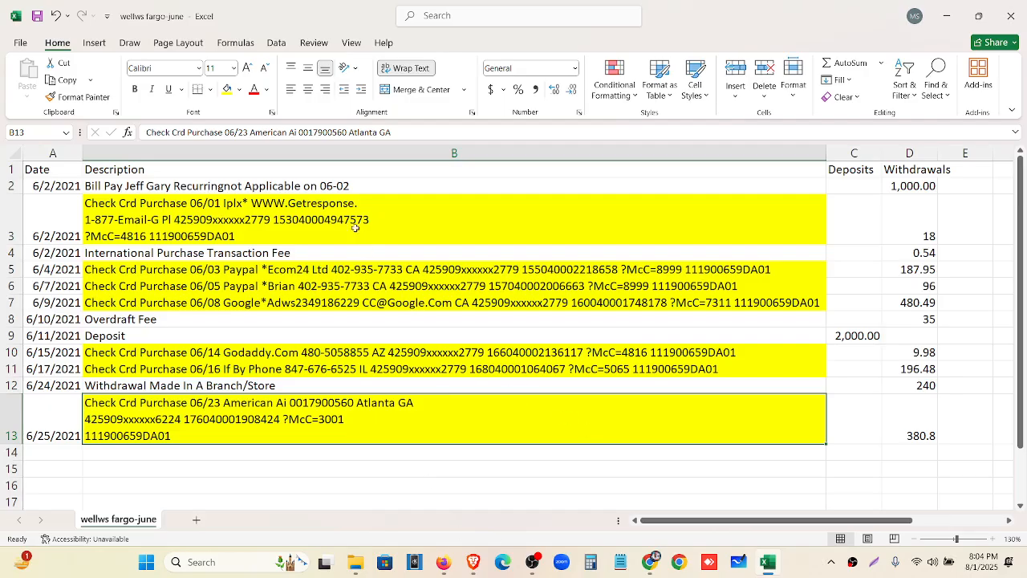
Review the highlighted descriptions in column B, then bring up the Wells Fargo June statement PDF
left_click(316, 213)
left_click(342, 269)
left_click(345, 286)
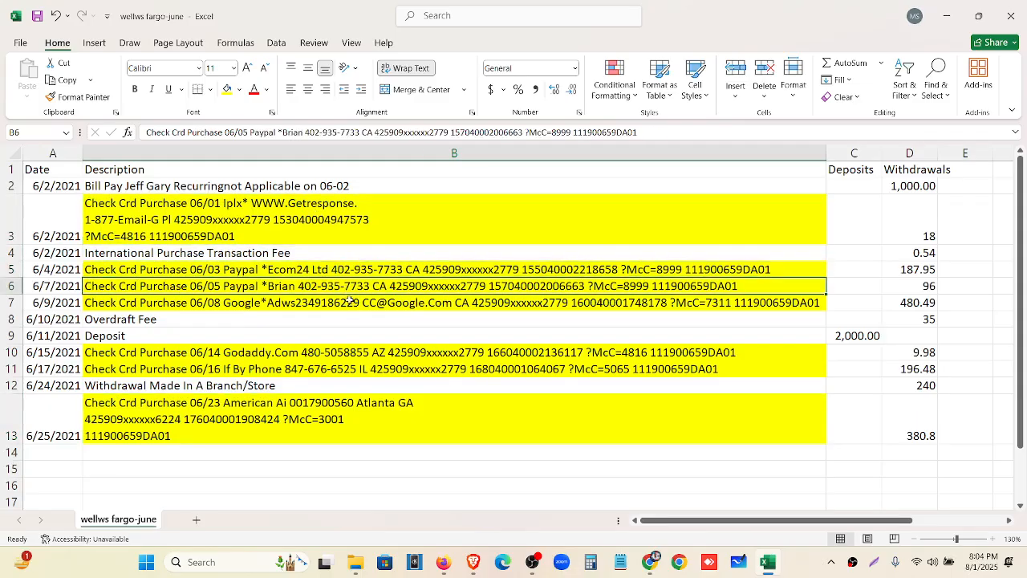
left_click(348, 303)
left_click(350, 353)
left_click(349, 369)
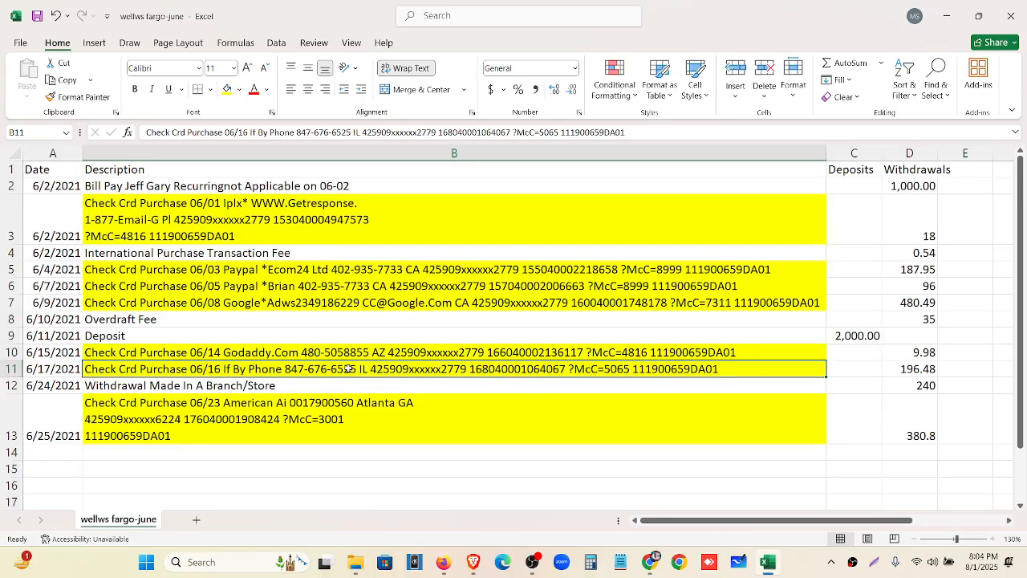
left_click(268, 353)
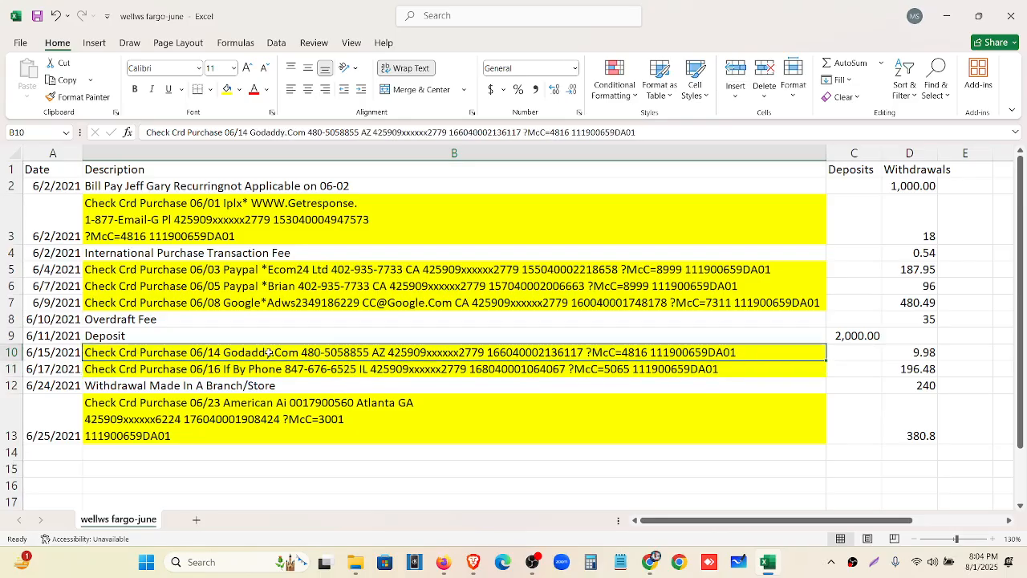
left_click(276, 367)
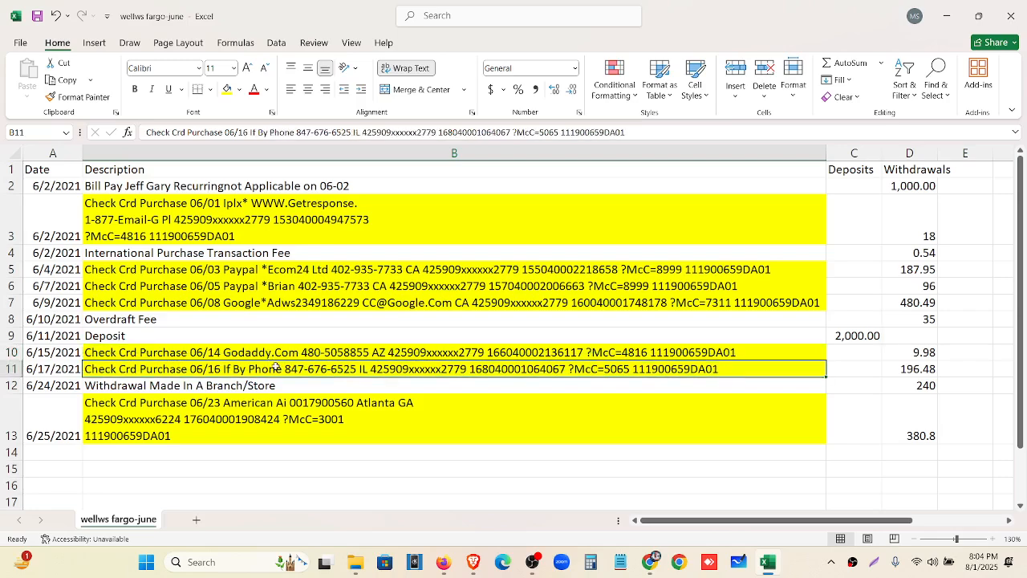
left_click(275, 414)
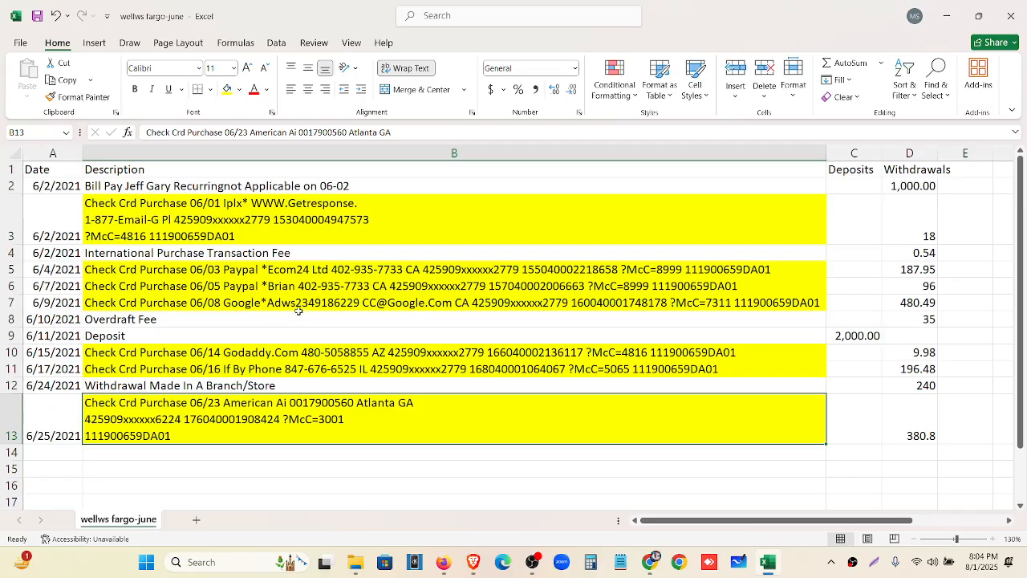
left_click(258, 290)
left_click(256, 301)
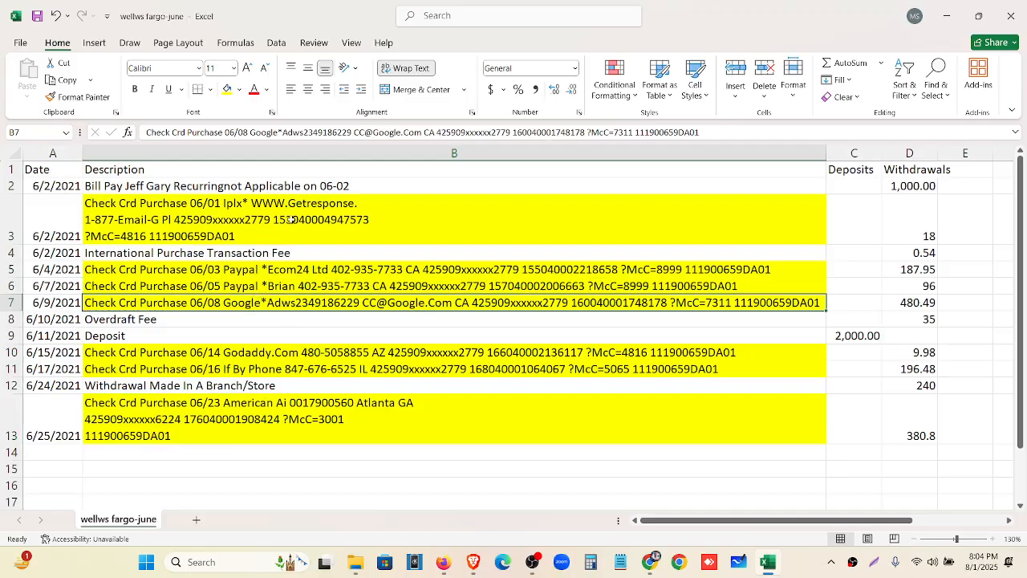
left_click(291, 219)
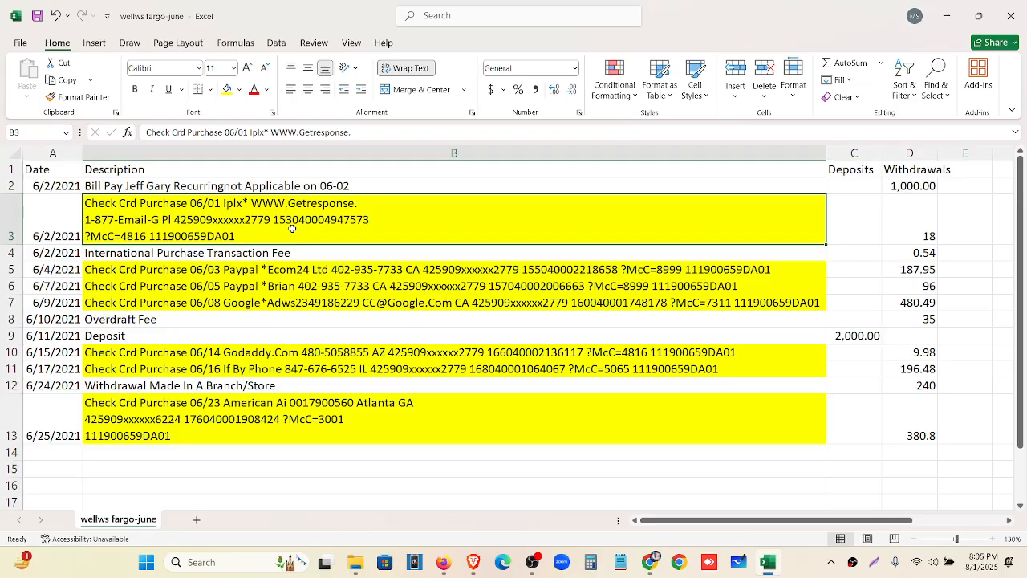
left_click(474, 561)
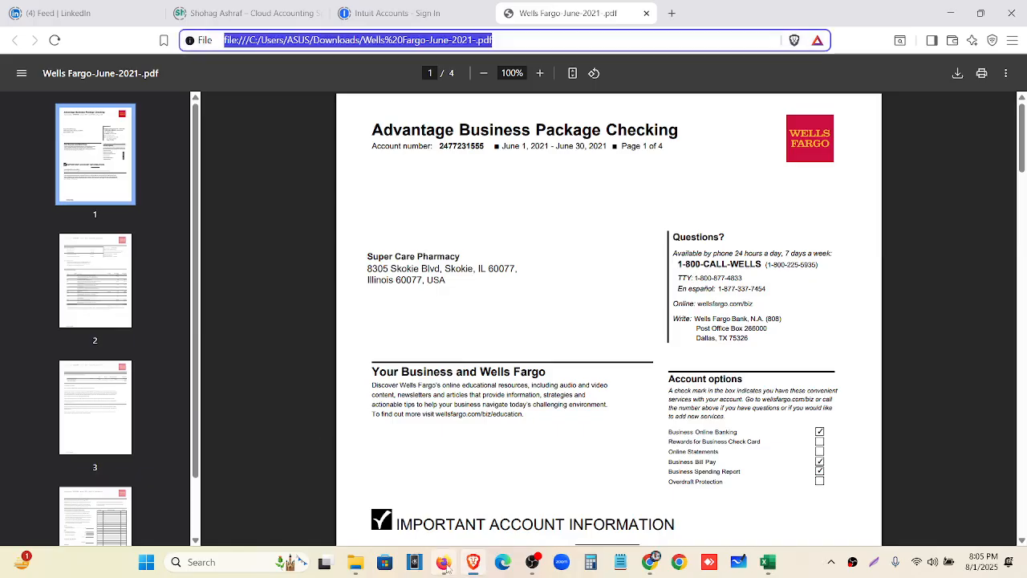
Go to QuickBooks' bank Rules page, start a new rule, and zoom the page in
left_click(444, 563)
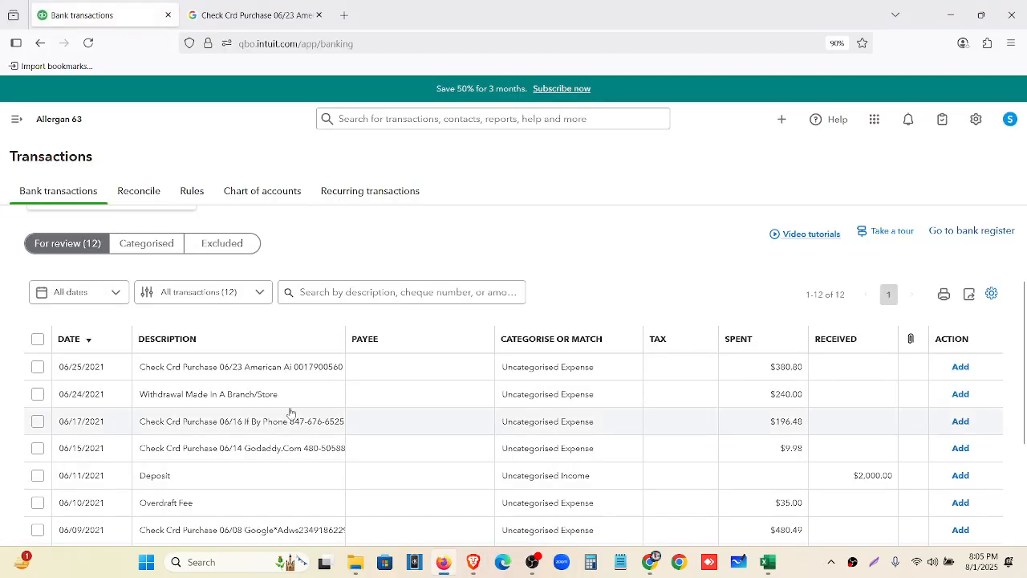
left_click(14, 120)
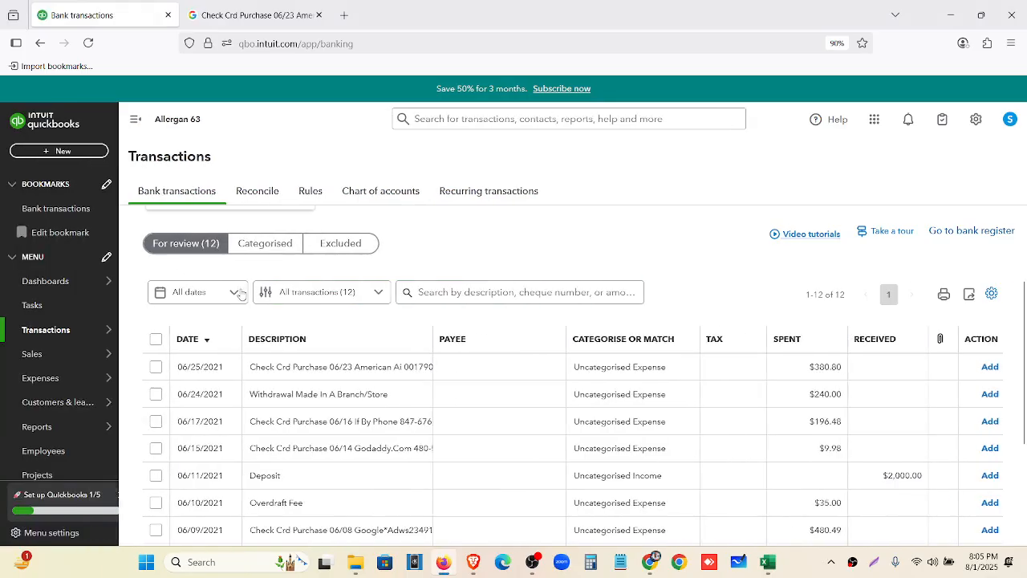
left_click(328, 194)
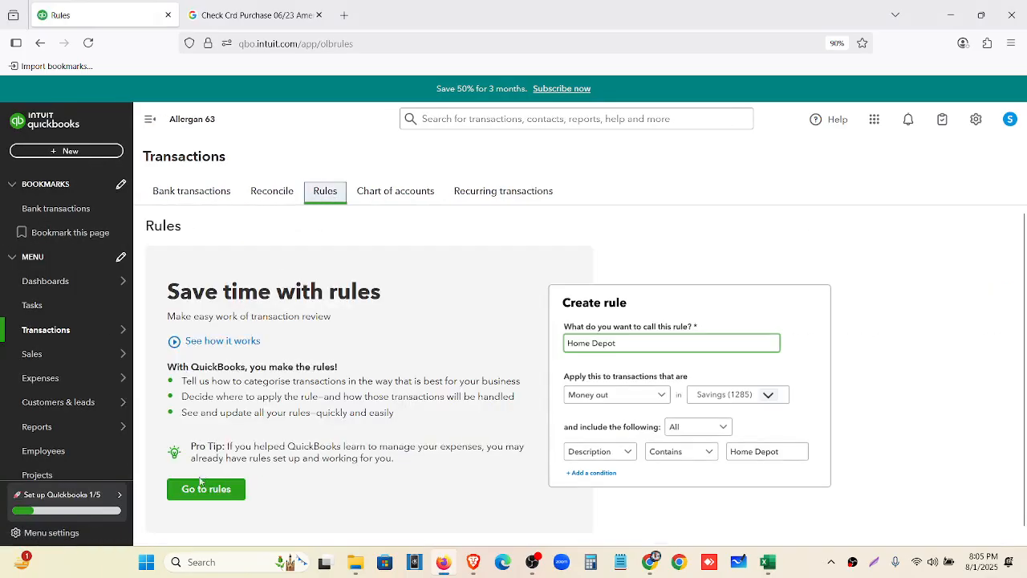
left_click(202, 496)
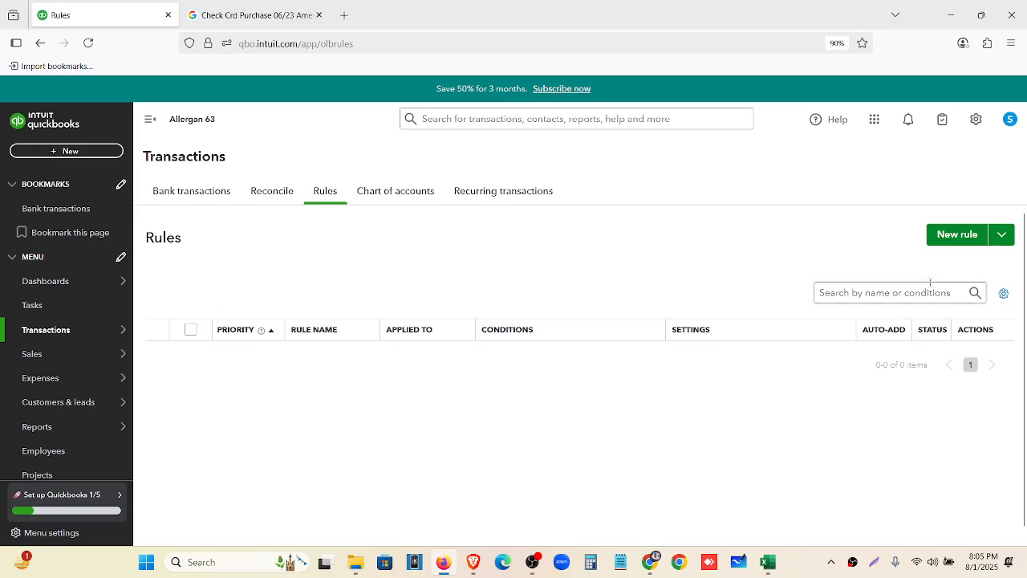
left_click(952, 233)
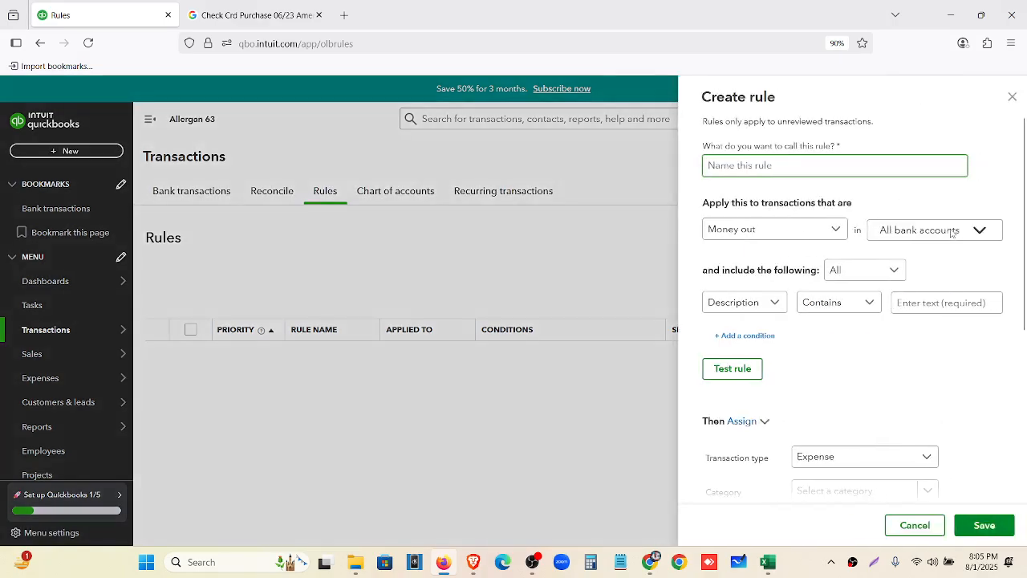
key("ctrl+plus")
key("ctrl+plus")
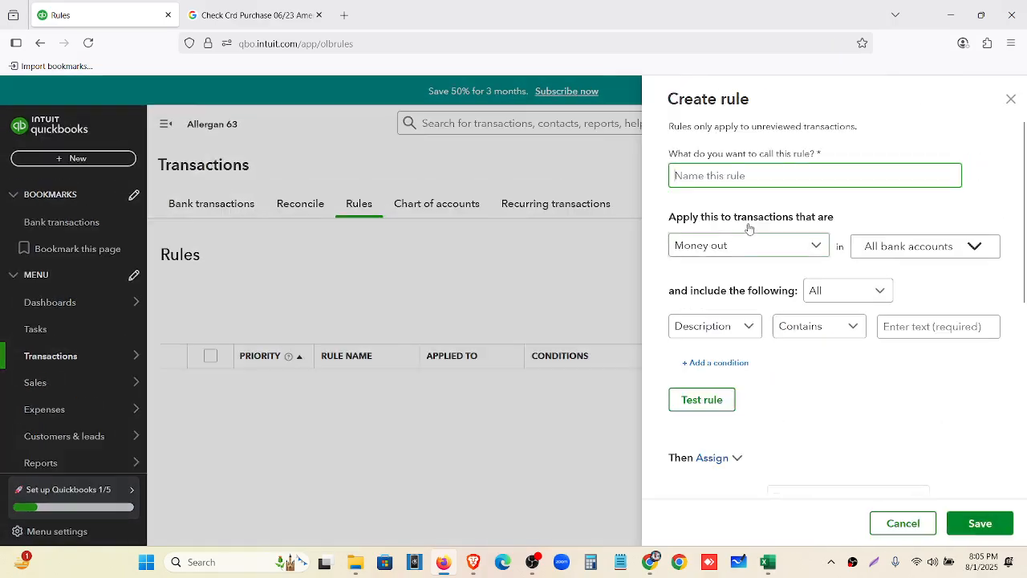
key("ctrl+plus")
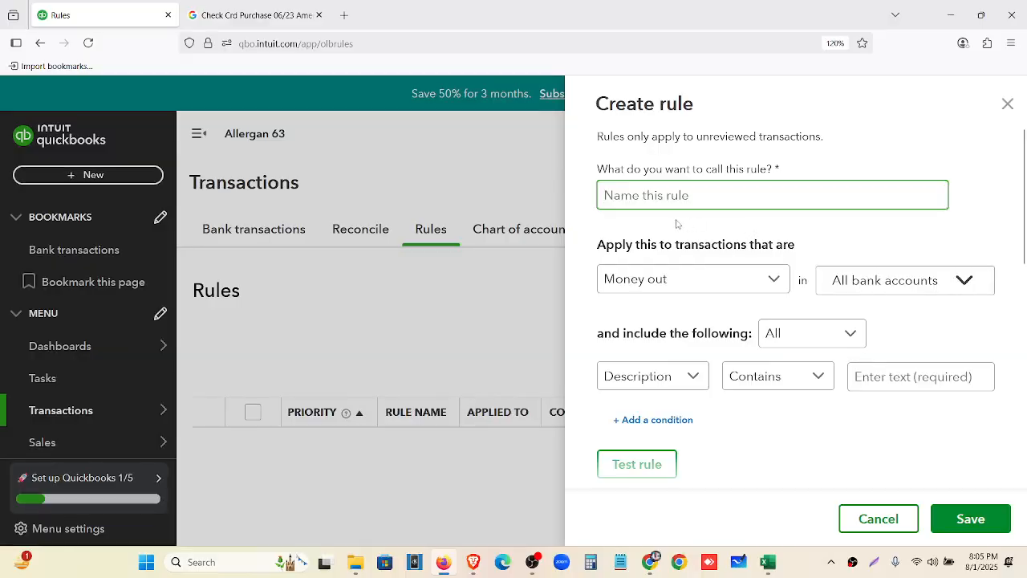
Select the 'Check Crd Purchase' text from cell B3 in the Excel workbook
left_click(768, 562)
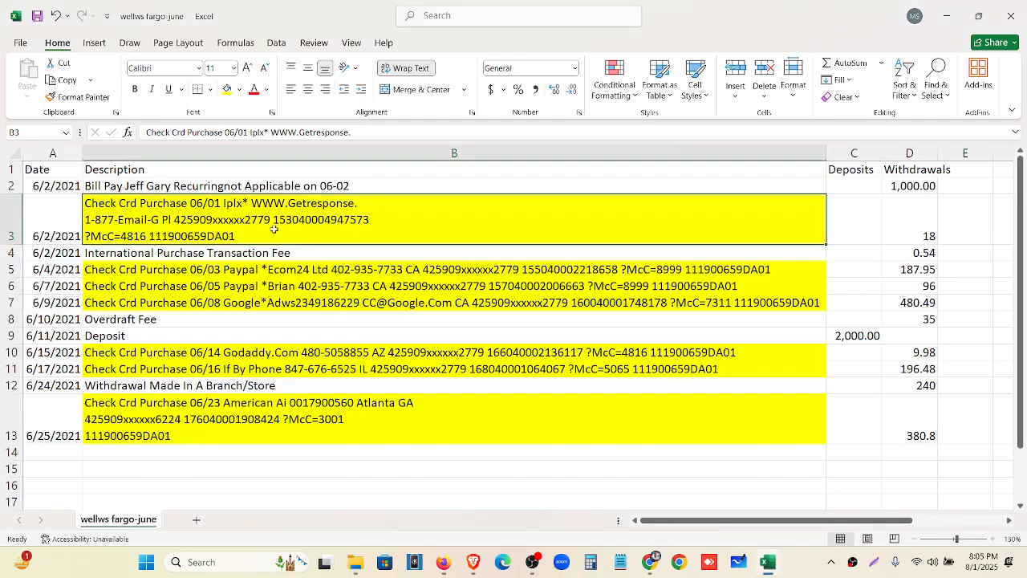
double_click(188, 205)
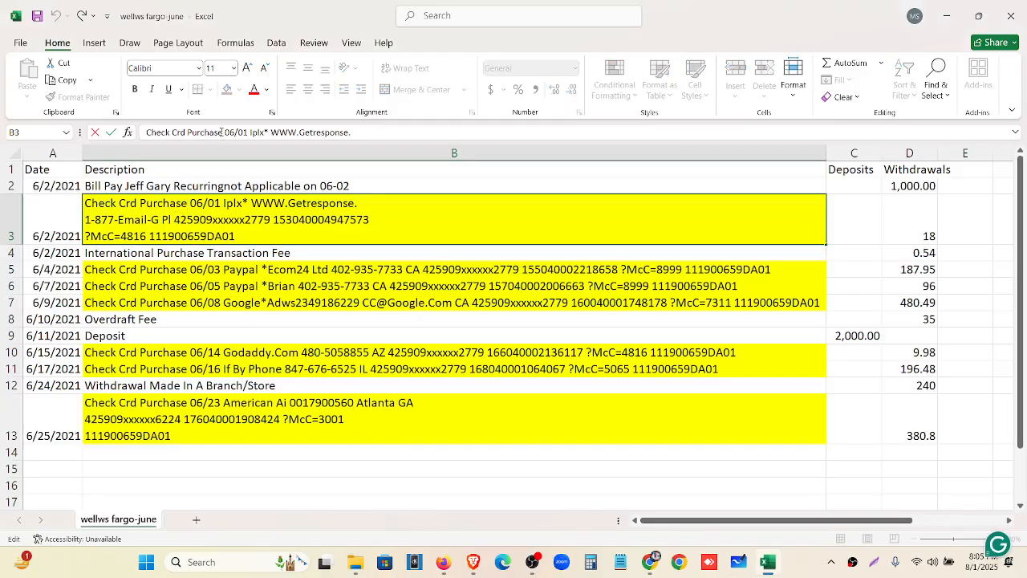
left_click_drag(223, 132, 137, 141)
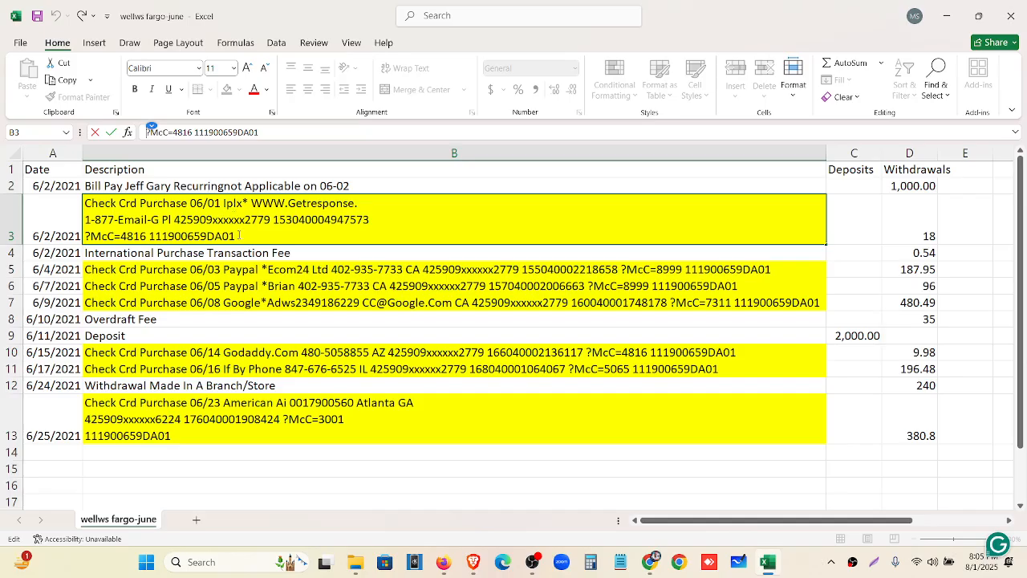
key("Escape")
key("Up")
left_click(253, 211)
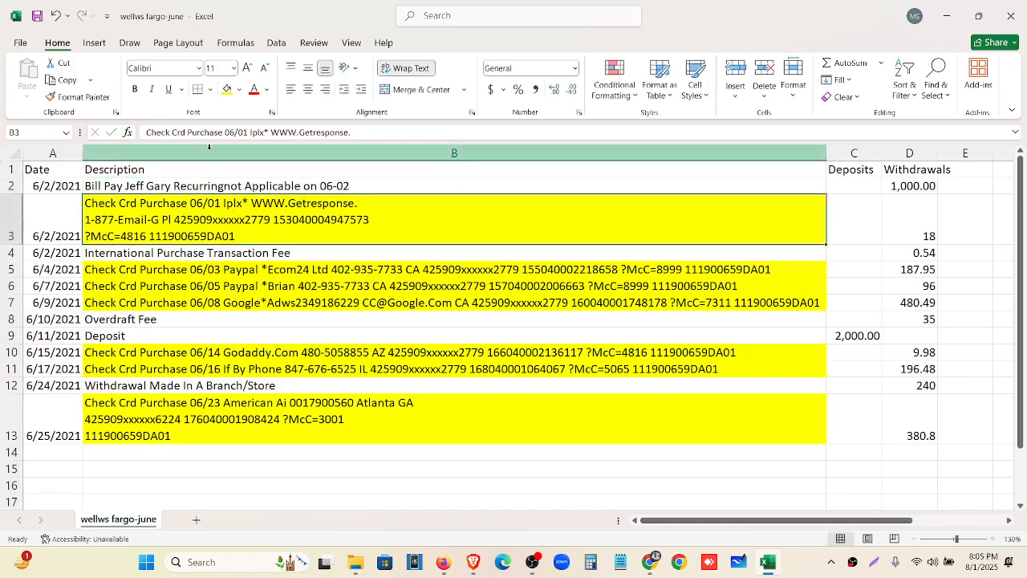
left_click_drag(228, 132, 142, 135)
key("ctrl+c")
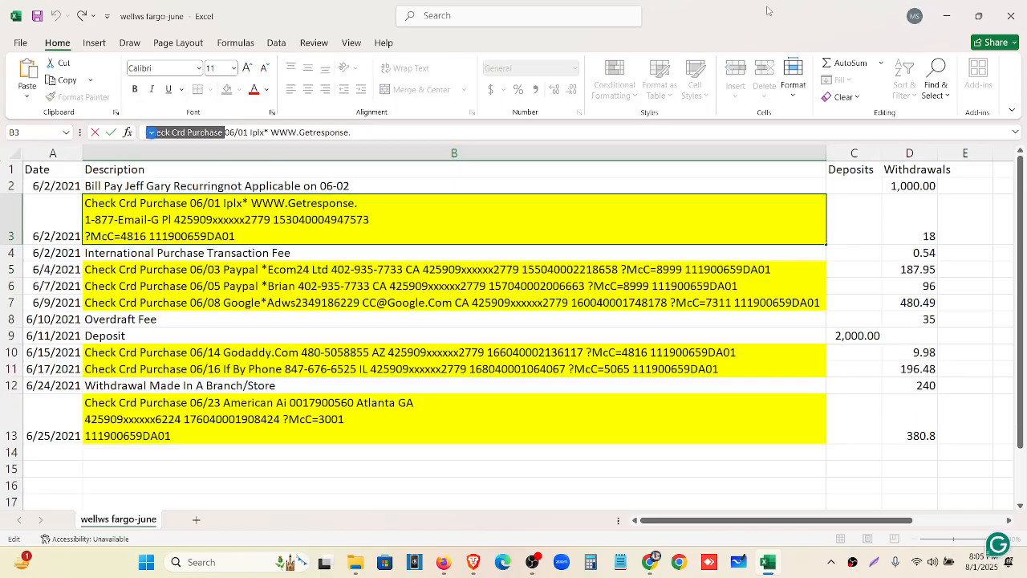
left_click(946, 22)
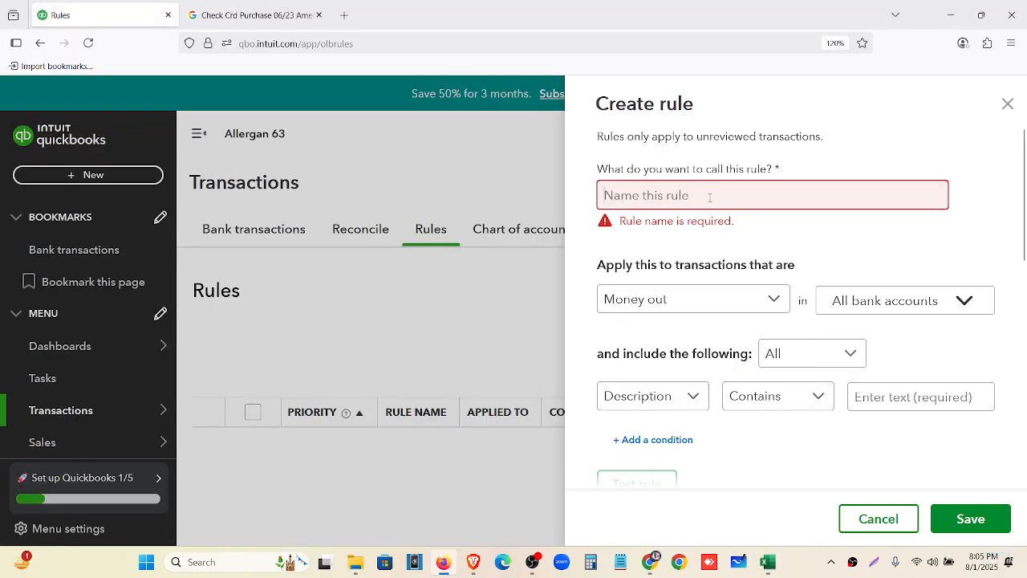
Paste 'Check Crd Purchase' as the new rule's name
left_click(709, 197)
key("ctrl+v")
left_click(691, 292)
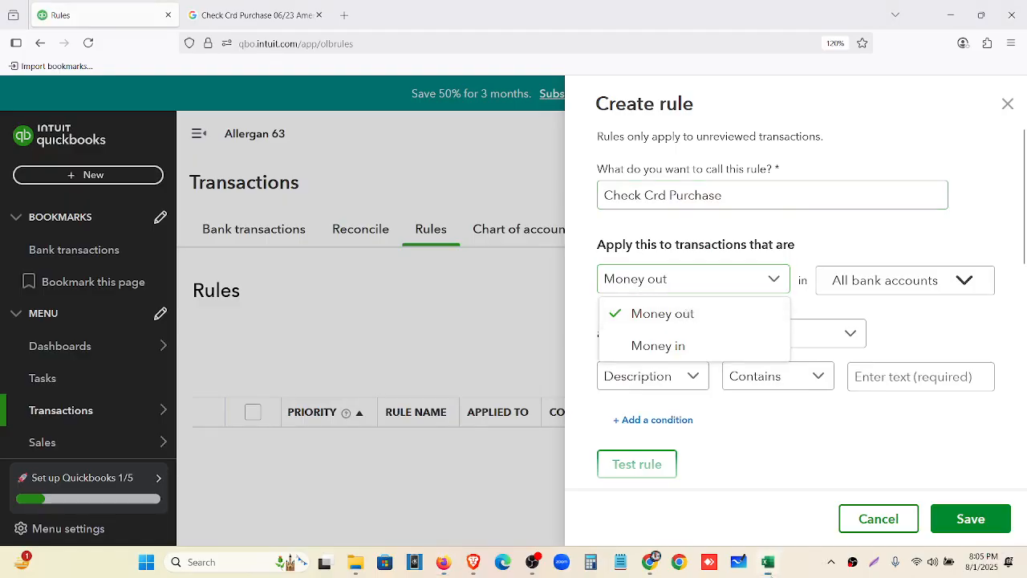
Check the card-purchase withdrawals in Excel column D (18, 9.98, 196.48)
key("alt+Tab")
left_click(923, 222)
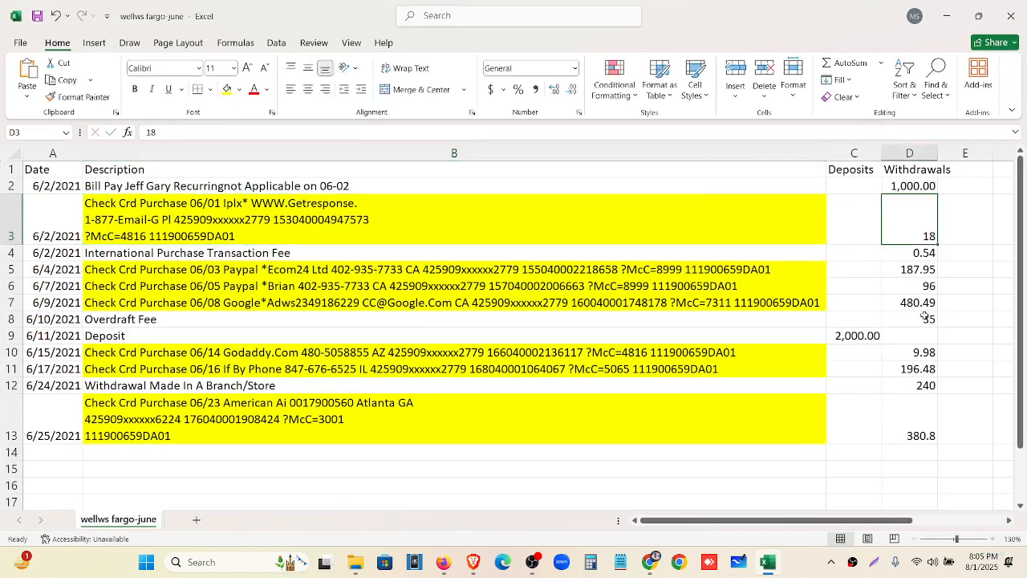
left_click_drag(925, 271, 926, 306)
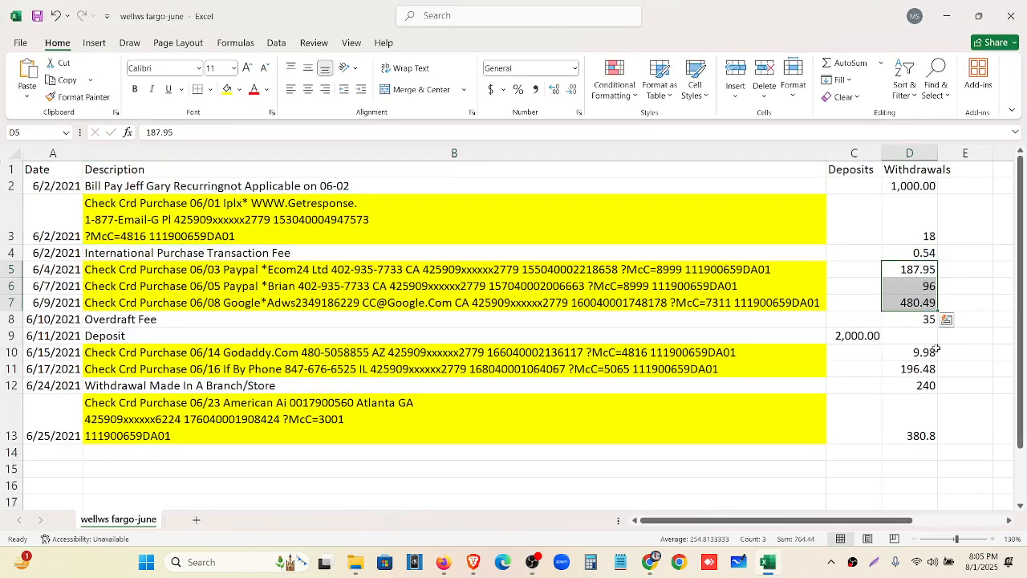
left_click(933, 357)
left_click_drag(929, 384, 929, 371)
left_click(927, 373)
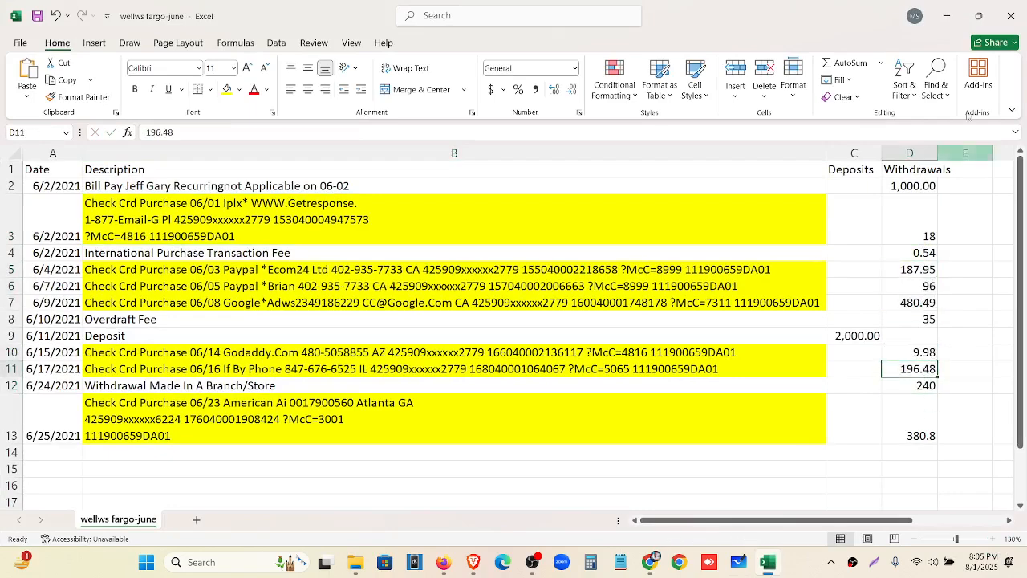
left_click(947, 16)
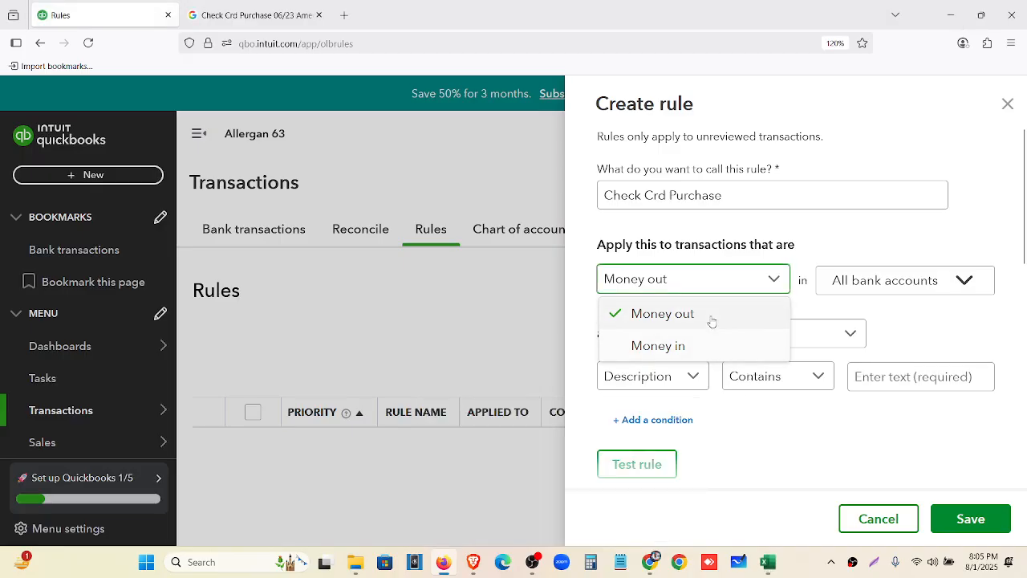
Apply the rule to Money out in All bank accounts, matching Any condition
left_click(712, 321)
left_click(873, 290)
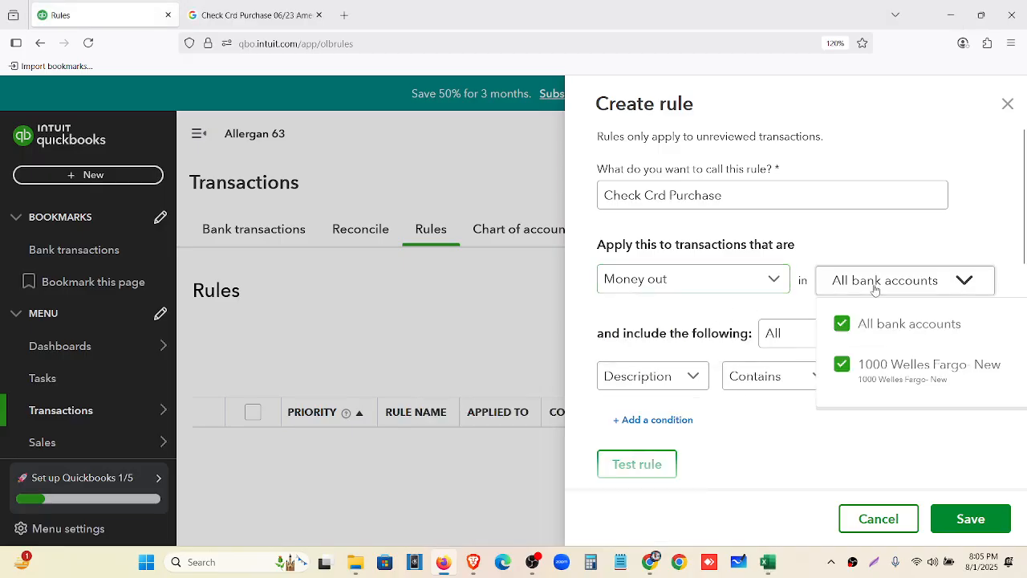
left_click(894, 382)
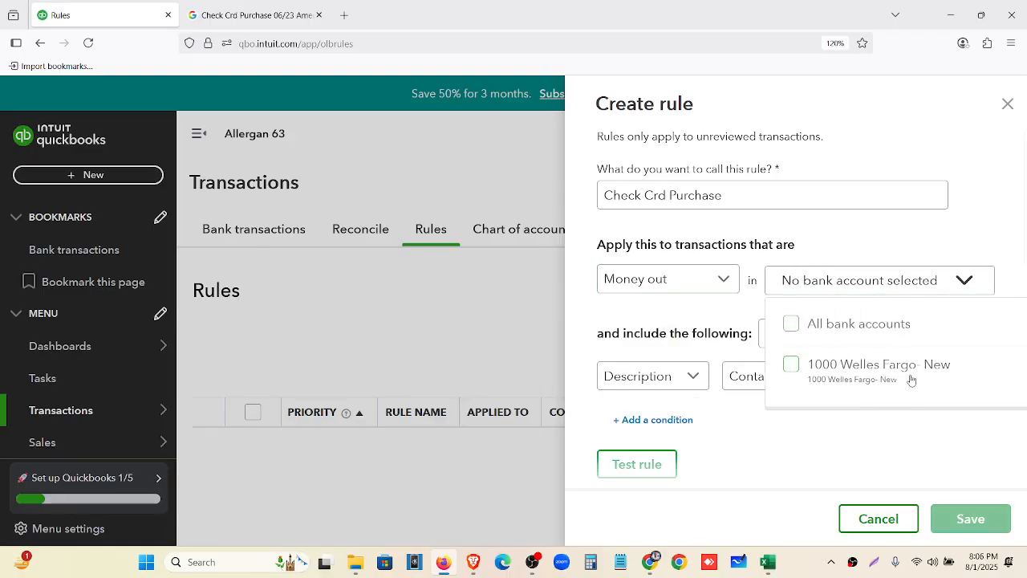
left_click(909, 381)
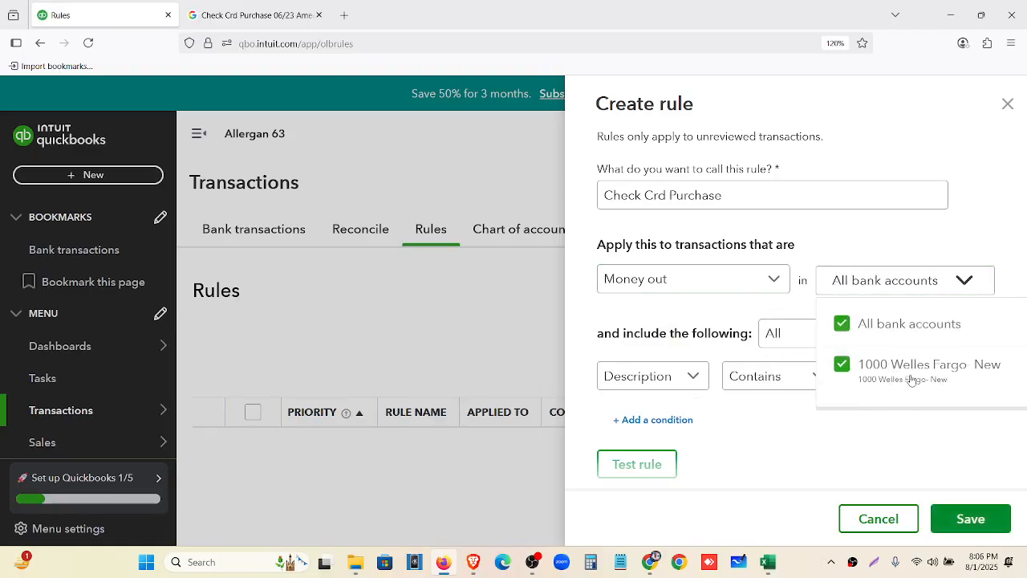
left_click(796, 306)
scroll(799, 321, "down", 2)
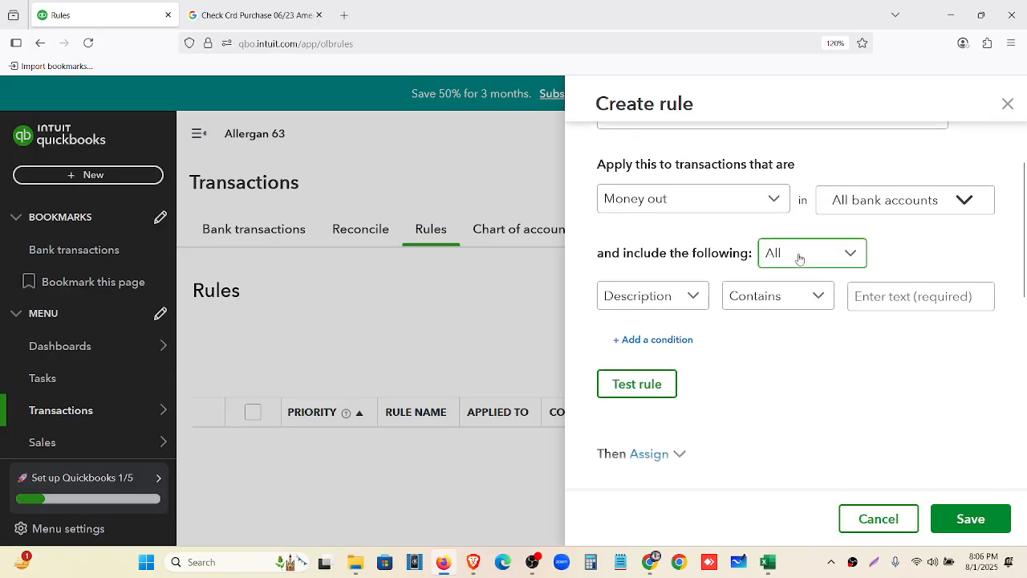
left_click(799, 255)
left_click(805, 289)
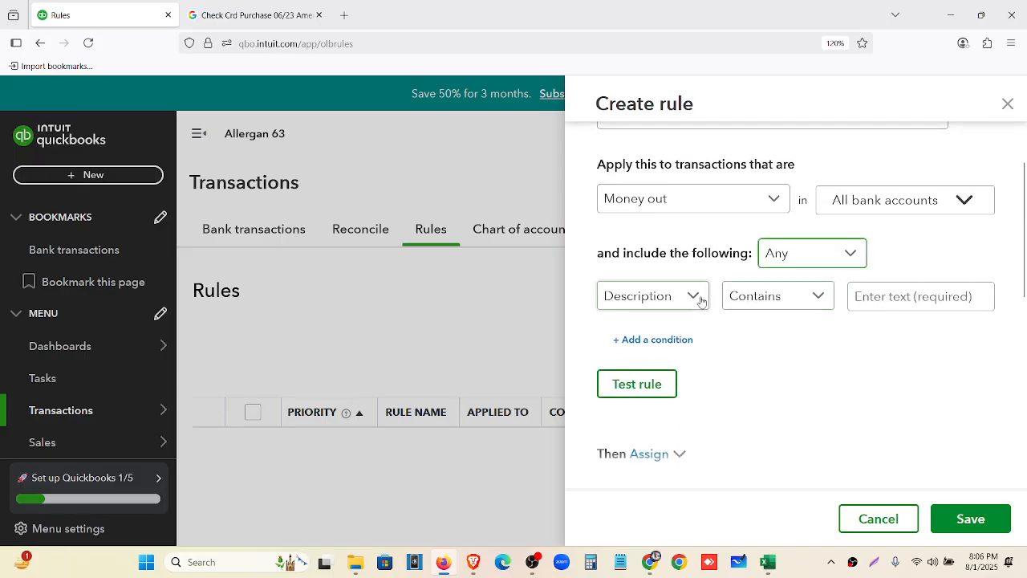
Open the condition's field choices and cross-check the Excel workbook
left_click(700, 299)
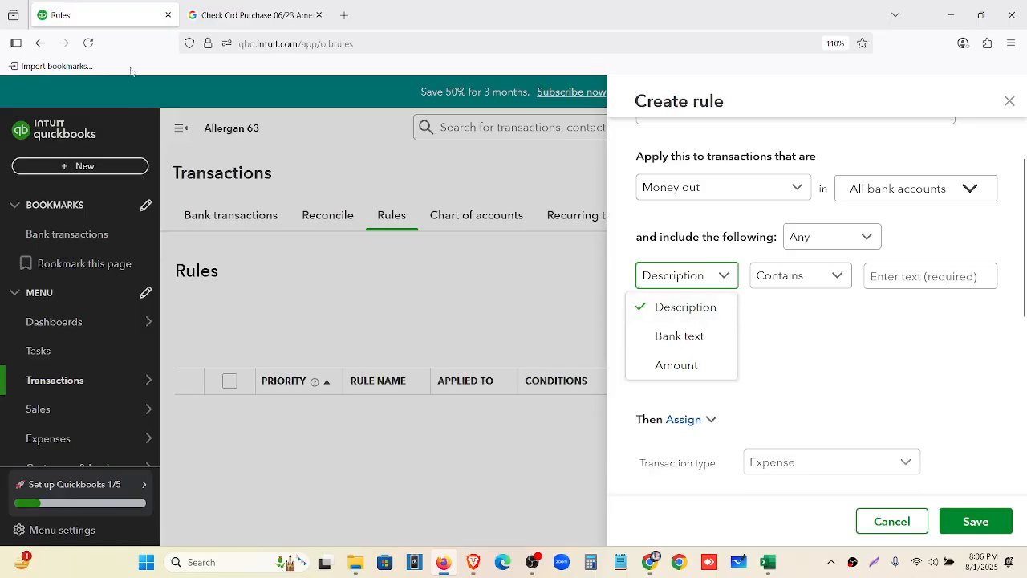
left_click(768, 562)
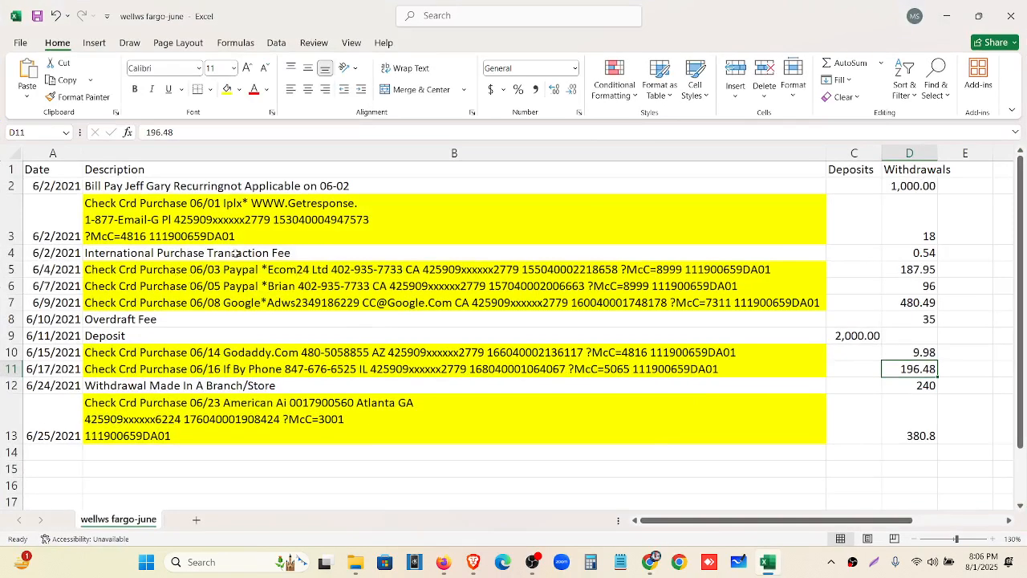
left_click(947, 16)
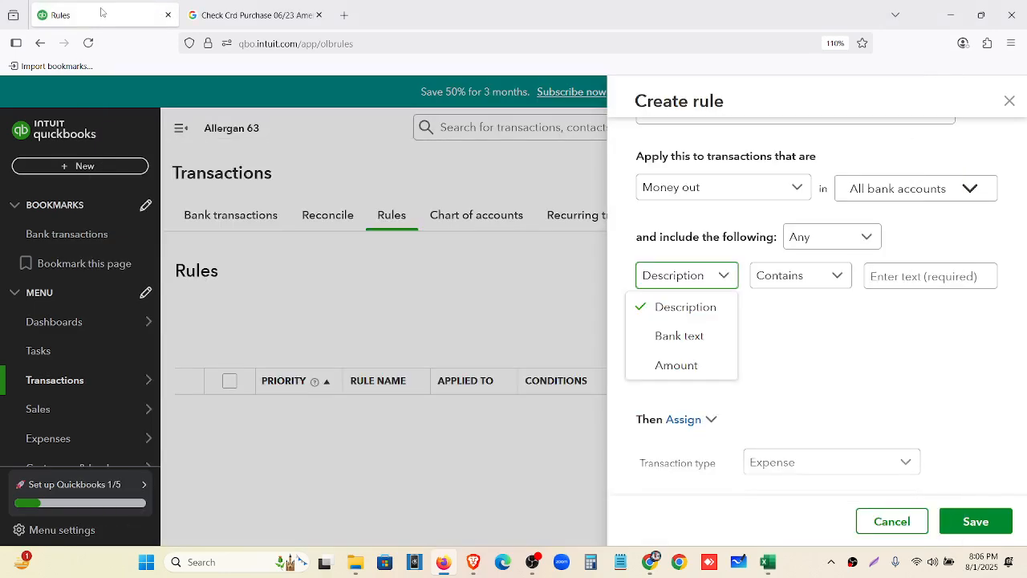
right_click(102, 11)
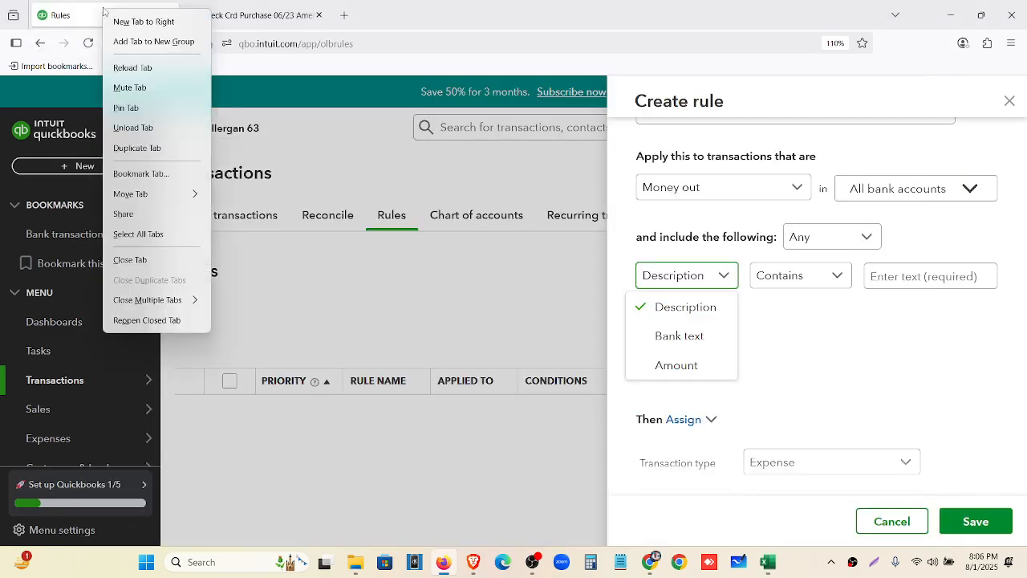
Duplicate the Rules tab and open the bank transactions list with the navigation collapsed
left_click(137, 147)
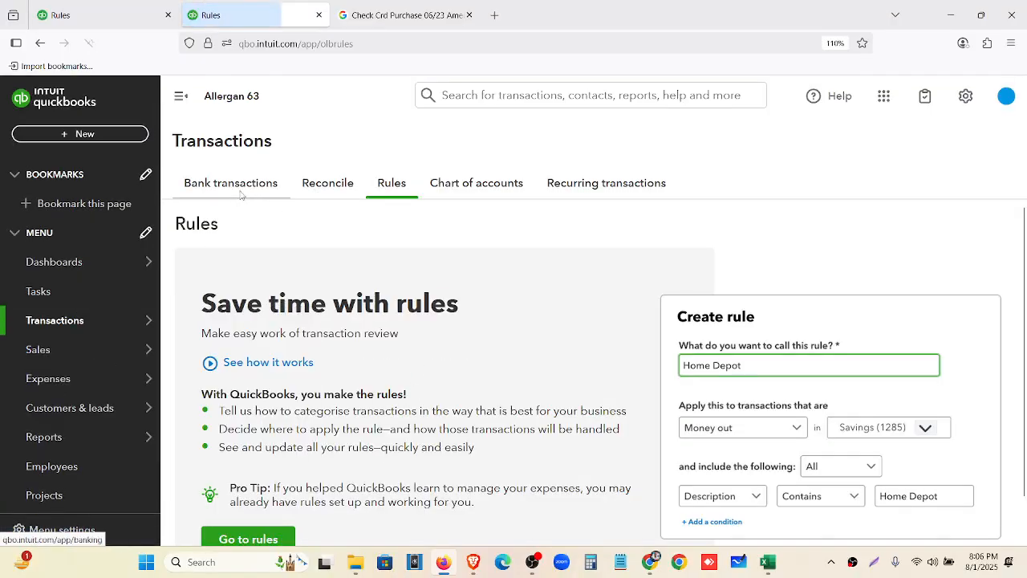
left_click(256, 227)
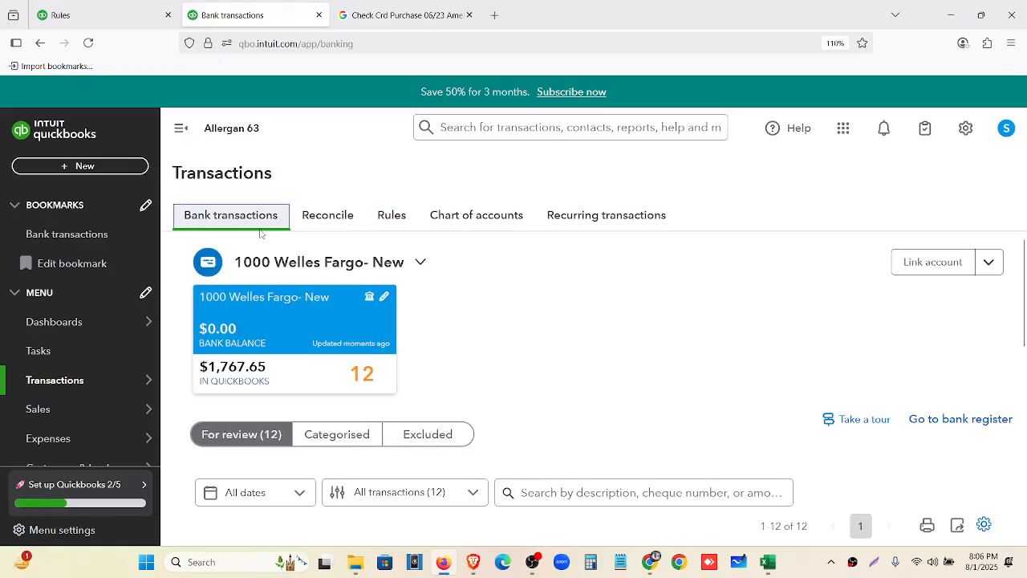
scroll(265, 241, "down", 5)
scroll(355, 328, "up", 1)
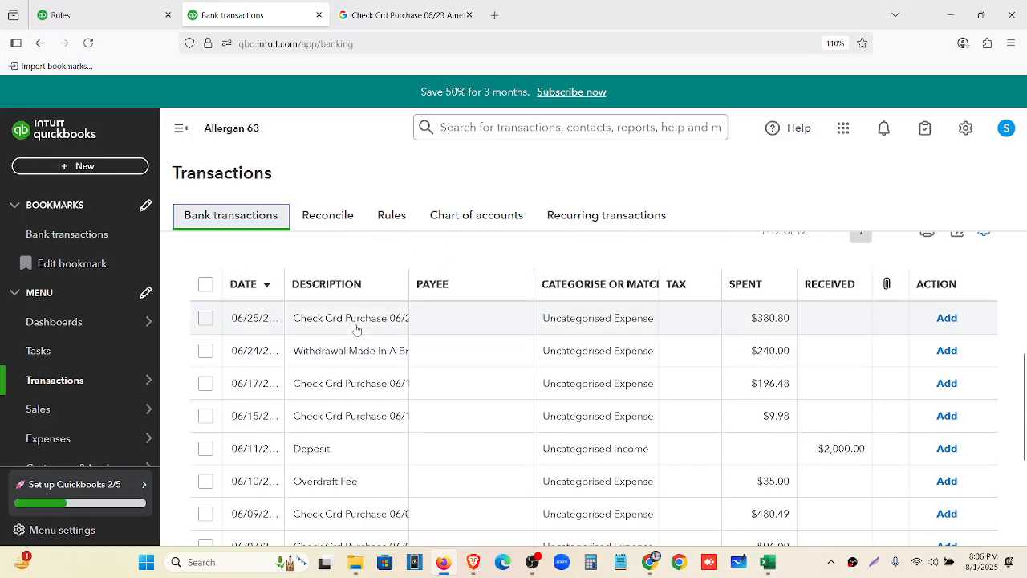
left_click(184, 135)
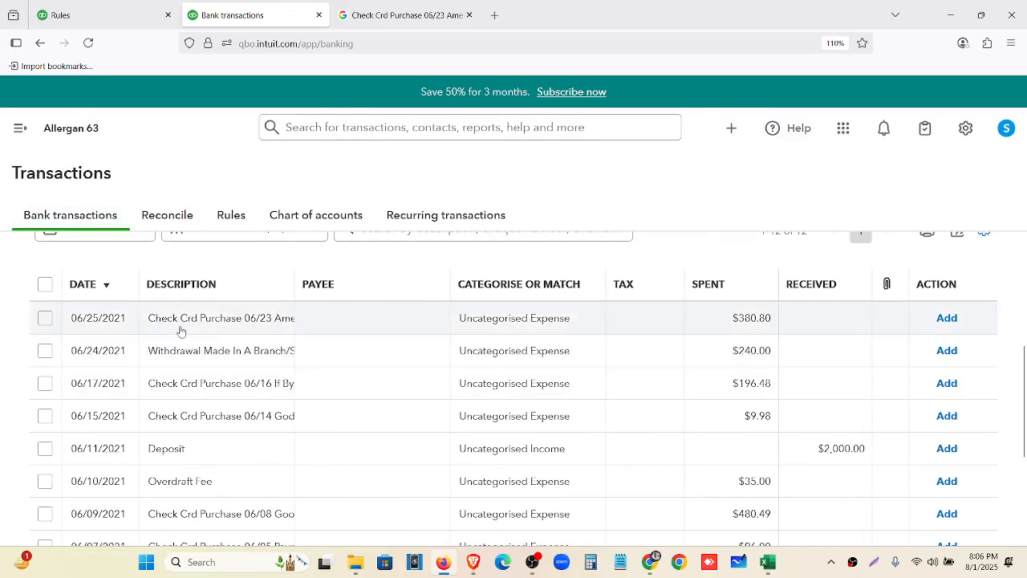
scroll(197, 329, "down", 1)
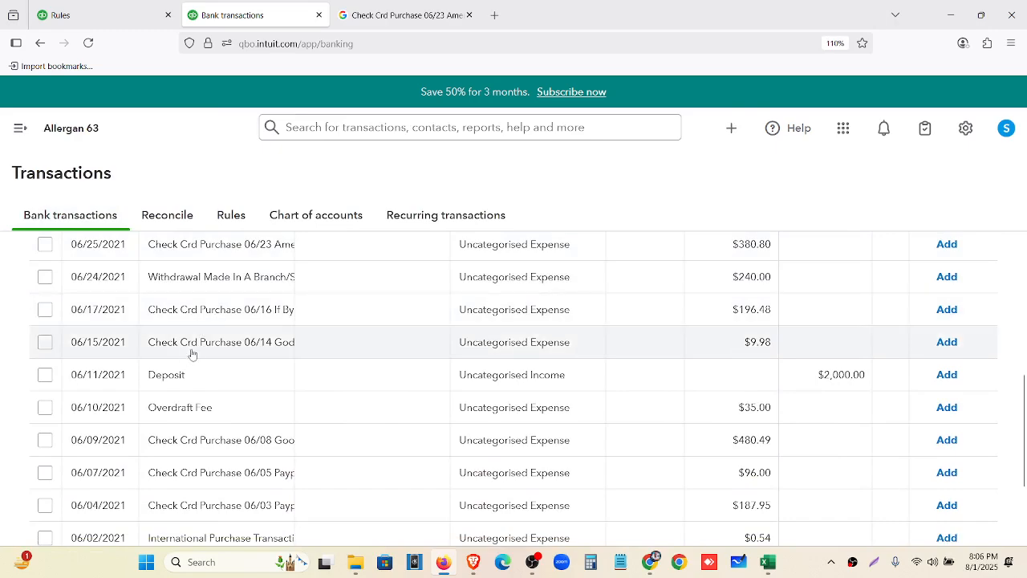
scroll(192, 353, "down", 2)
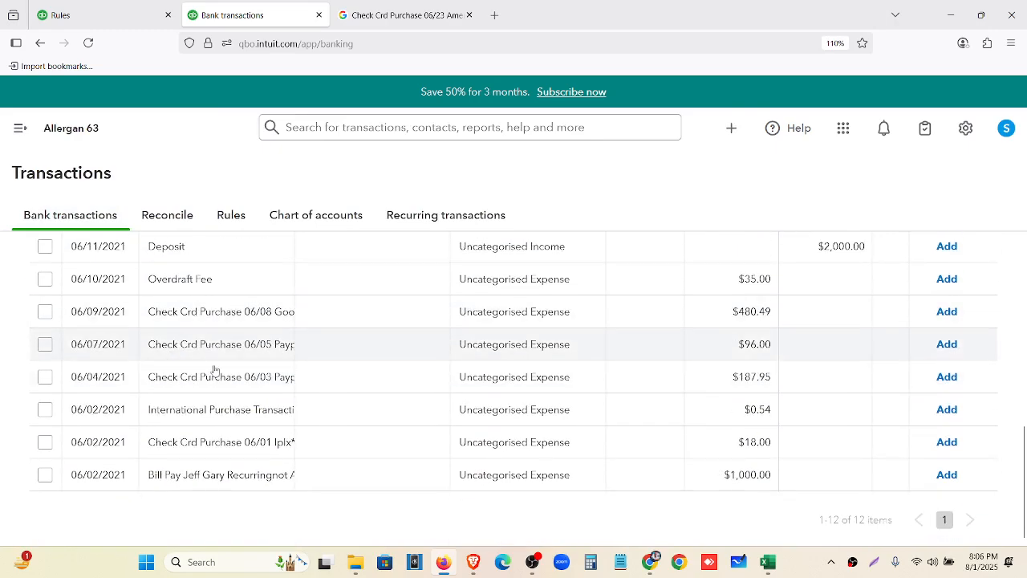
Expand the 06/02 Iplx transaction and select its full bank detail text
left_click(210, 448)
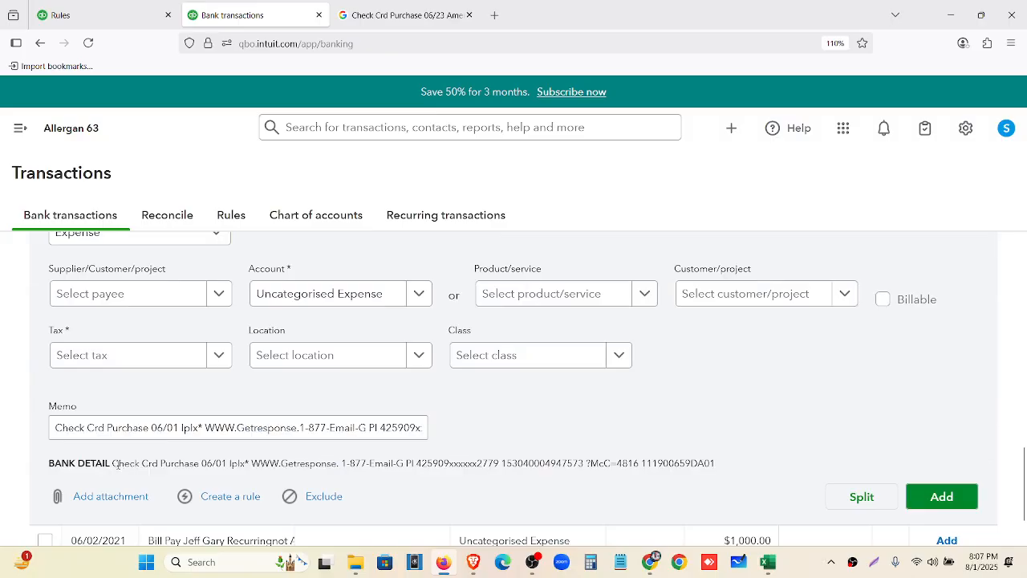
left_click_drag(117, 464, 718, 467)
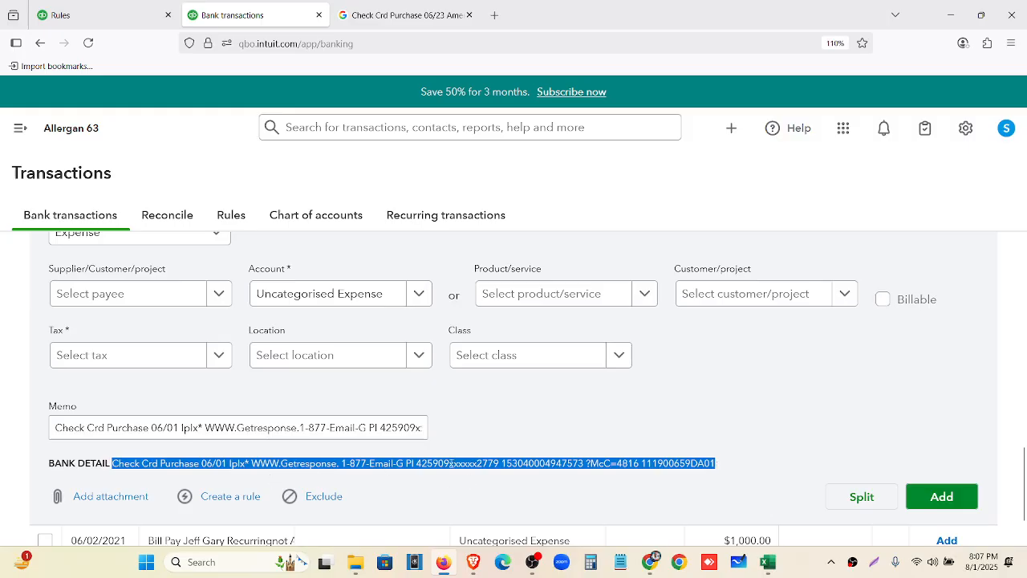
scroll(451, 464, "up", 3)
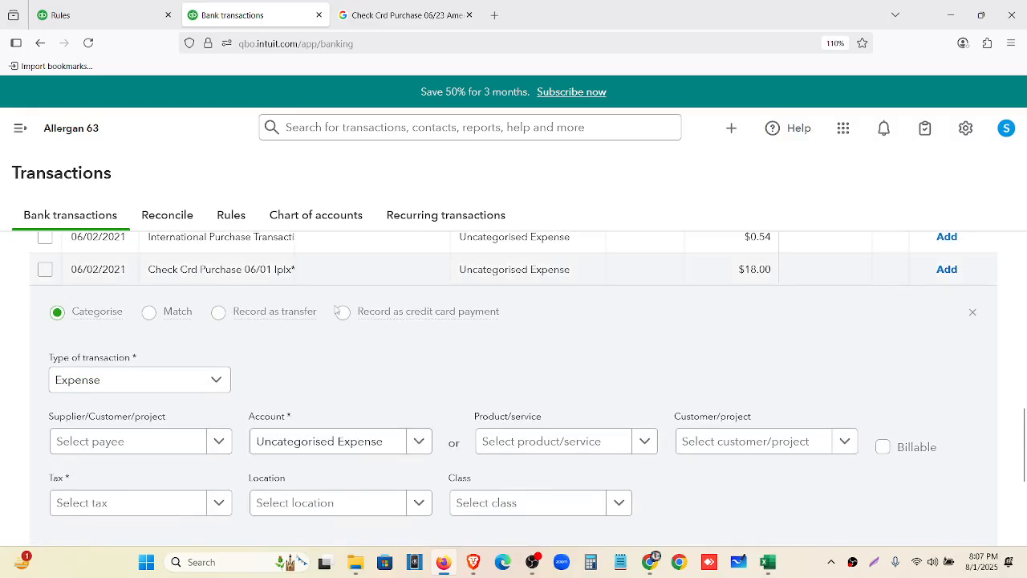
left_click(972, 312)
Keep Description as the rule's match field, focus its text box, then bring up Excel
left_click(108, 14)
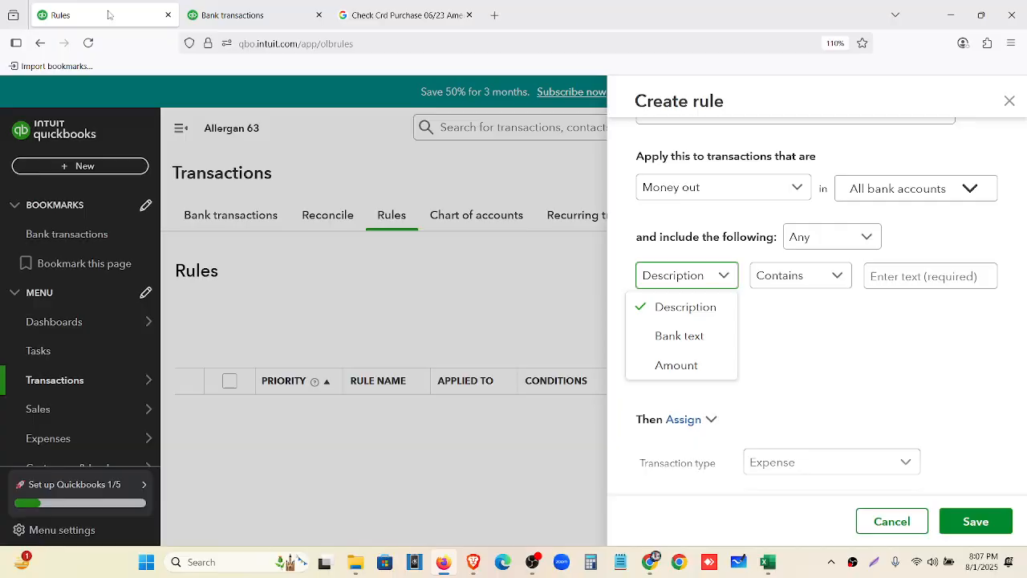
left_click(715, 307)
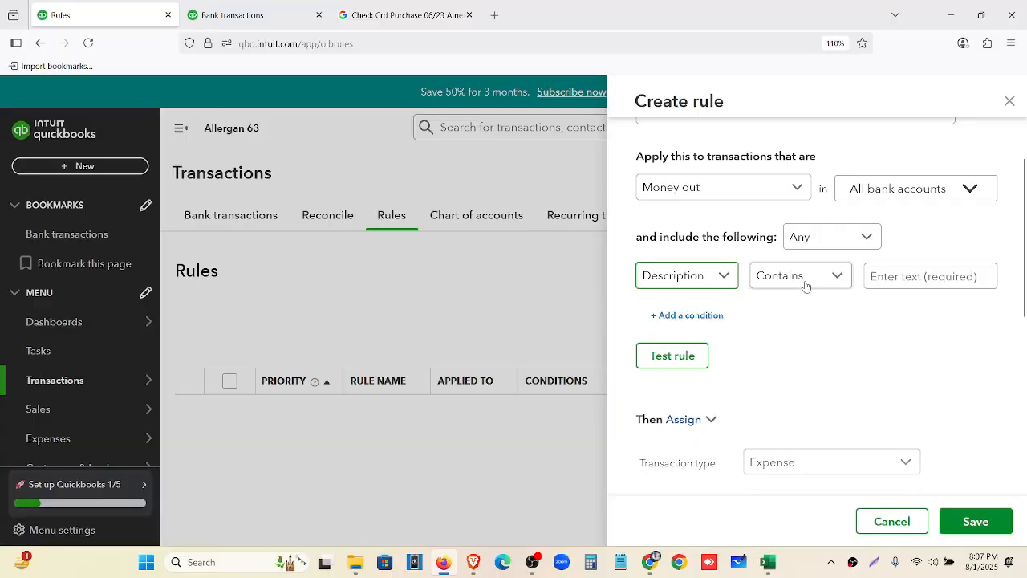
left_click(894, 275)
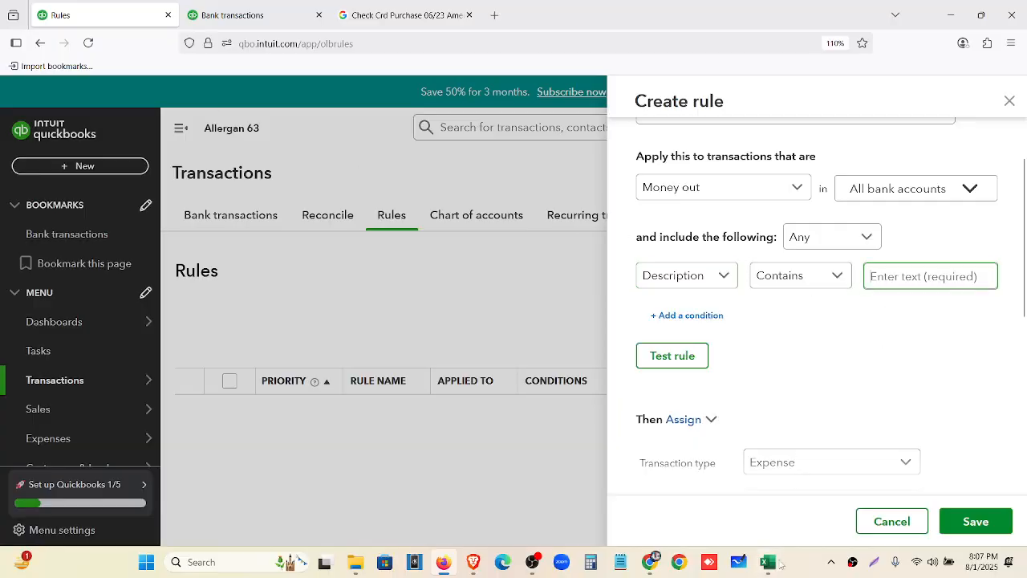
mouse_move(775, 562)
left_click(700, 475)
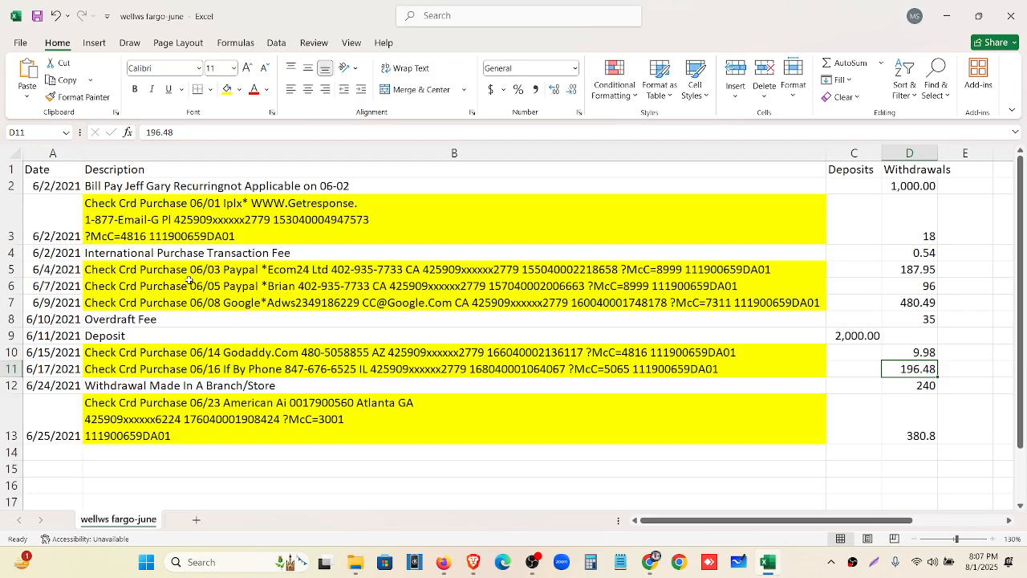
Copy 'Check Crd Purchase' from the 6/2 card purchase description in the Excel bank sheet
left_click(188, 281)
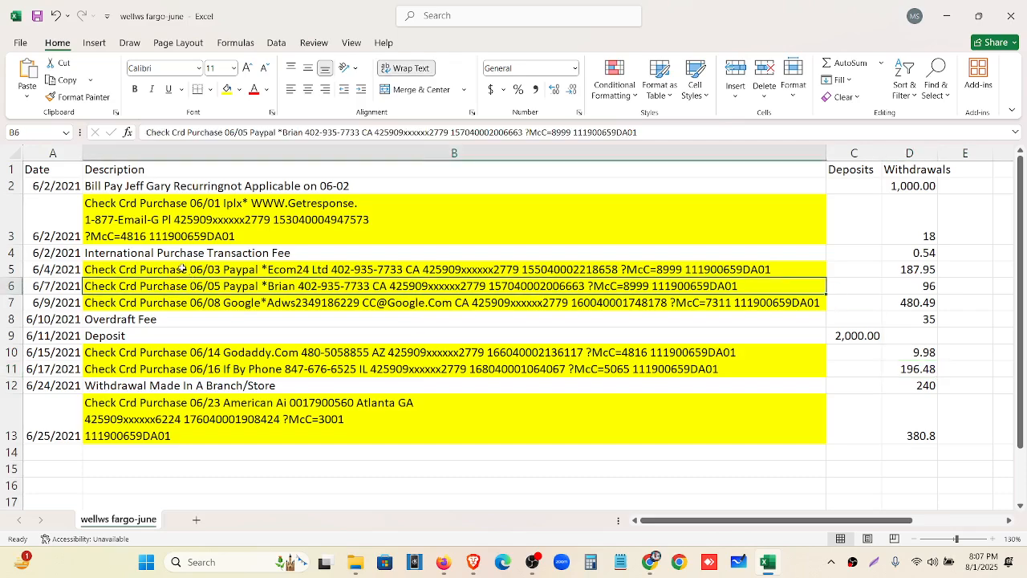
double_click(183, 209)
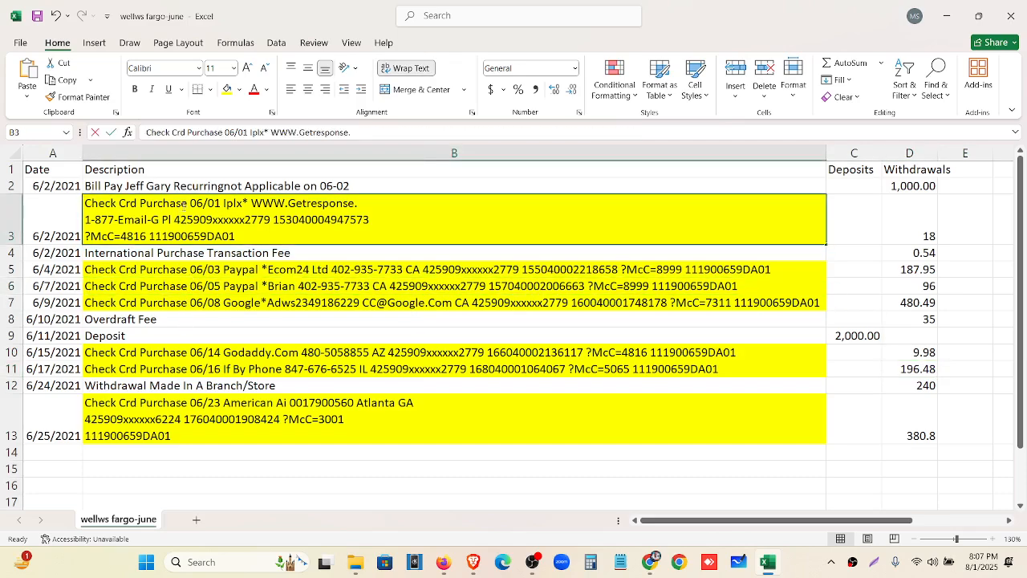
left_click_drag(188, 203, 84, 203)
key("ctrl+c")
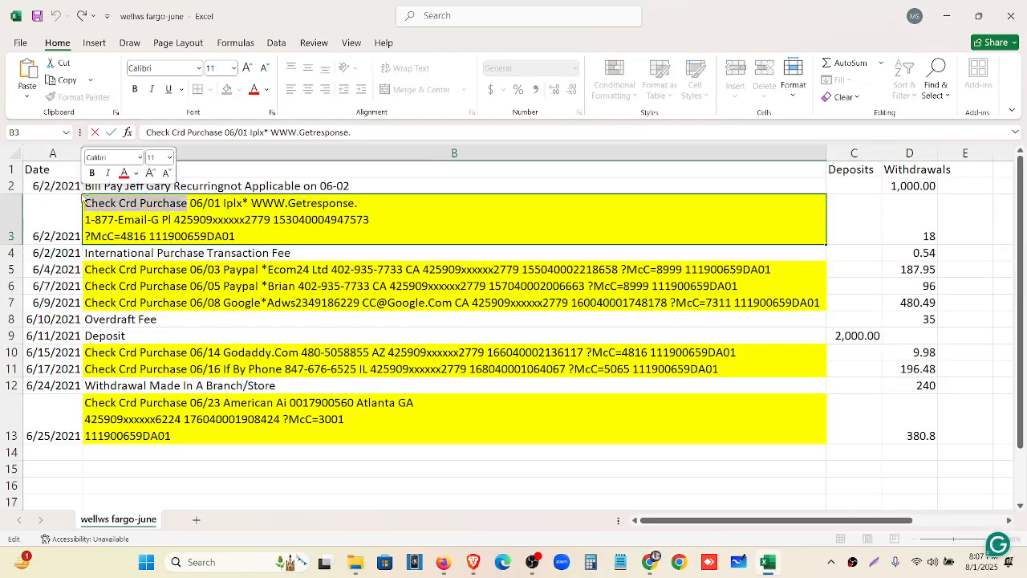
key("alt+Tab")
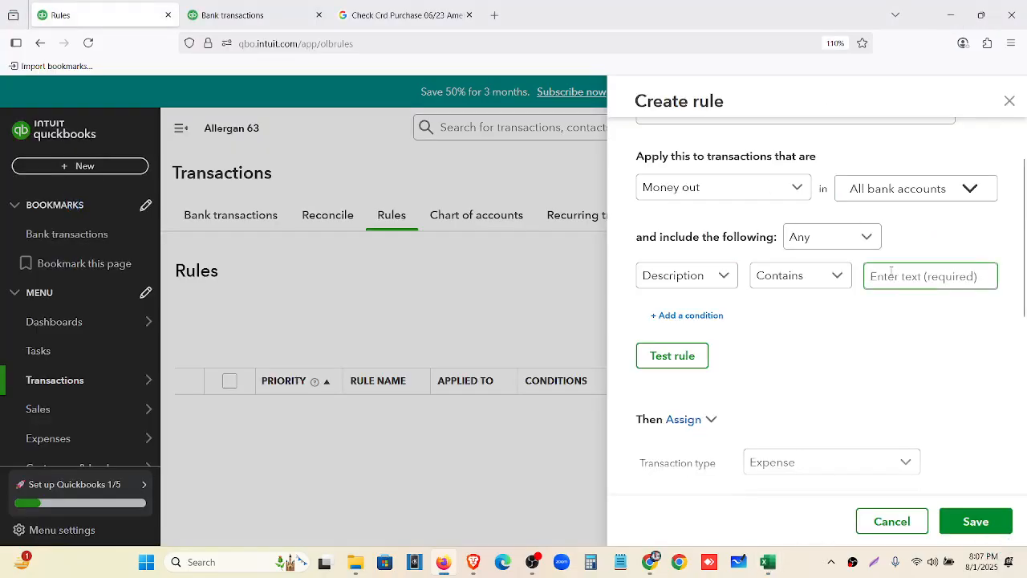
Paste 'Check Crd Purchase' as the rule's Description-contains text and keep the transaction type Expense
key("ctrl+v")
scroll(799, 279, "down", 4)
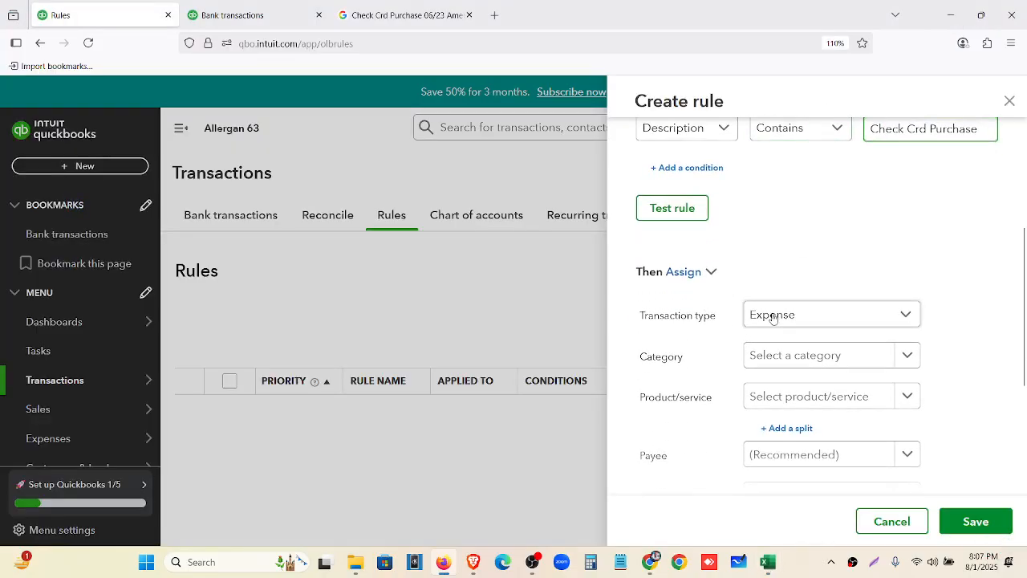
left_click(773, 315)
scroll(774, 318, "down", 1)
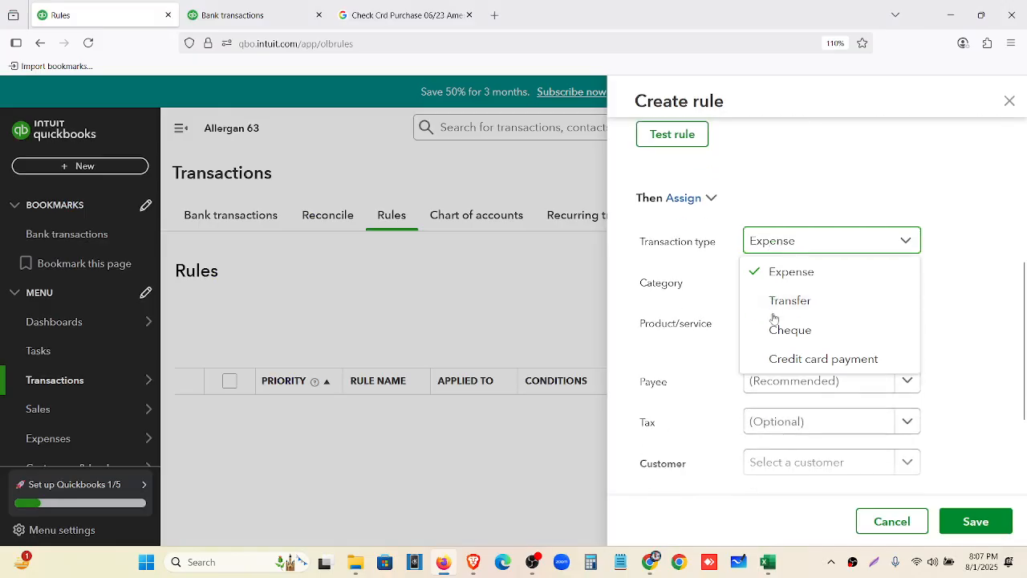
left_click(793, 277)
Set the rule's category to Other Types of Expenses-Advertising Expenses by searching 'adve'
left_click(791, 289)
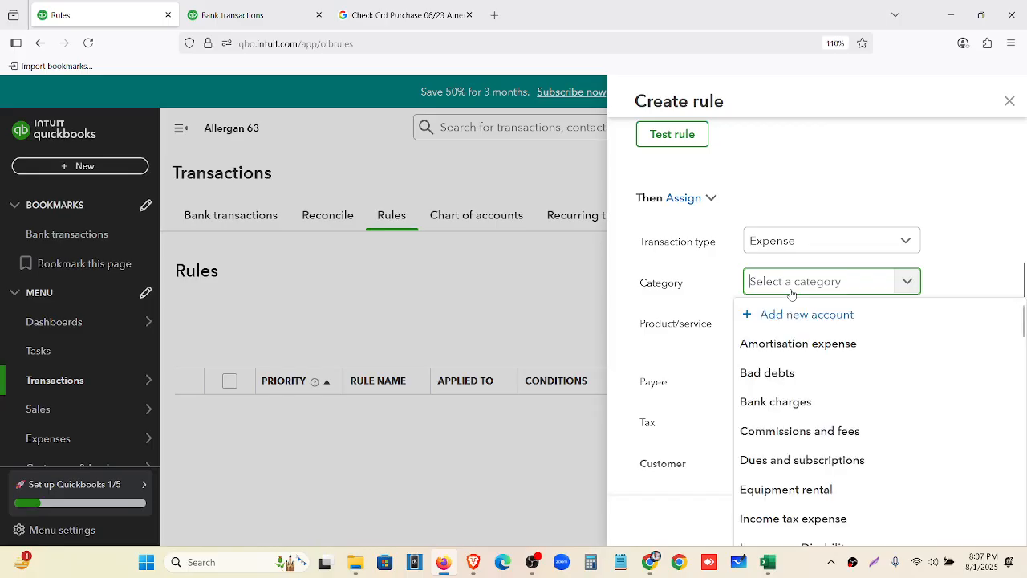
type("mar")
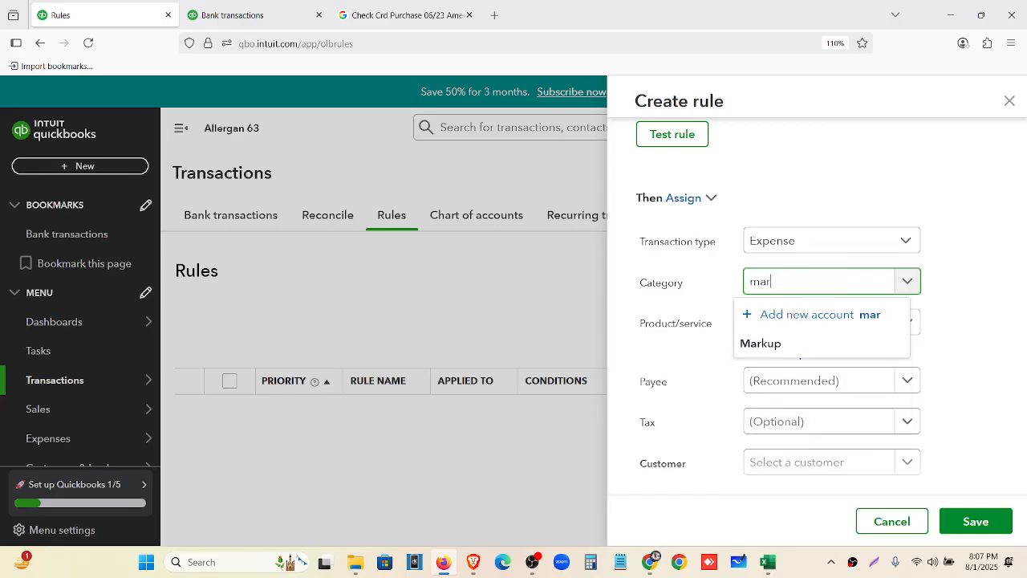
key("BackSpace")
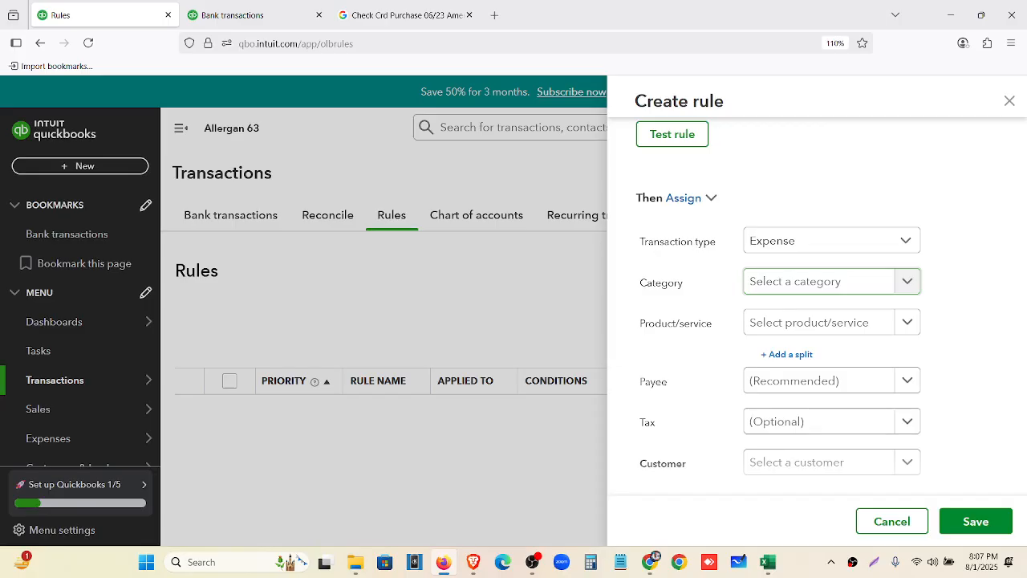
left_click(789, 287)
type("a")
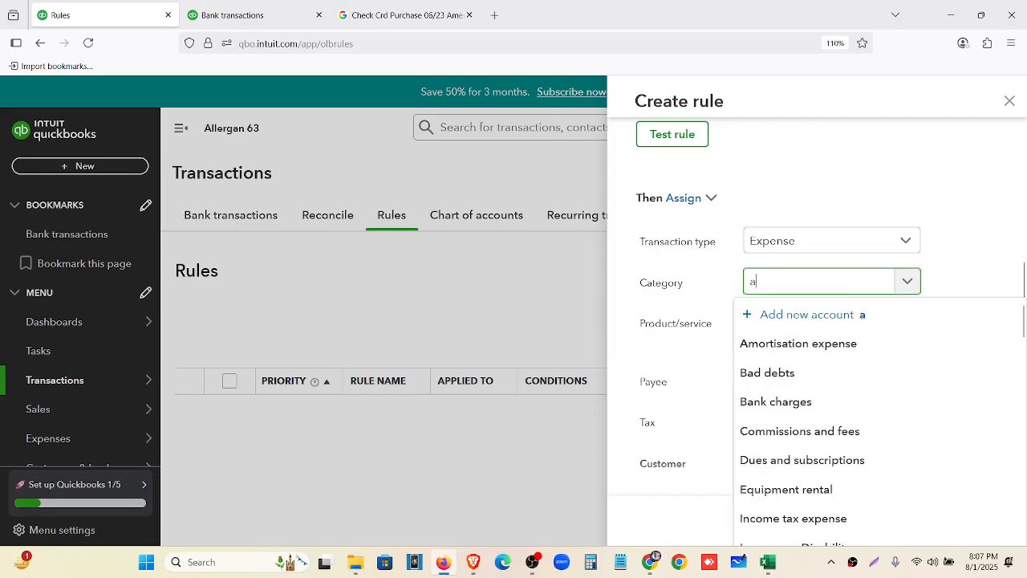
type("d")
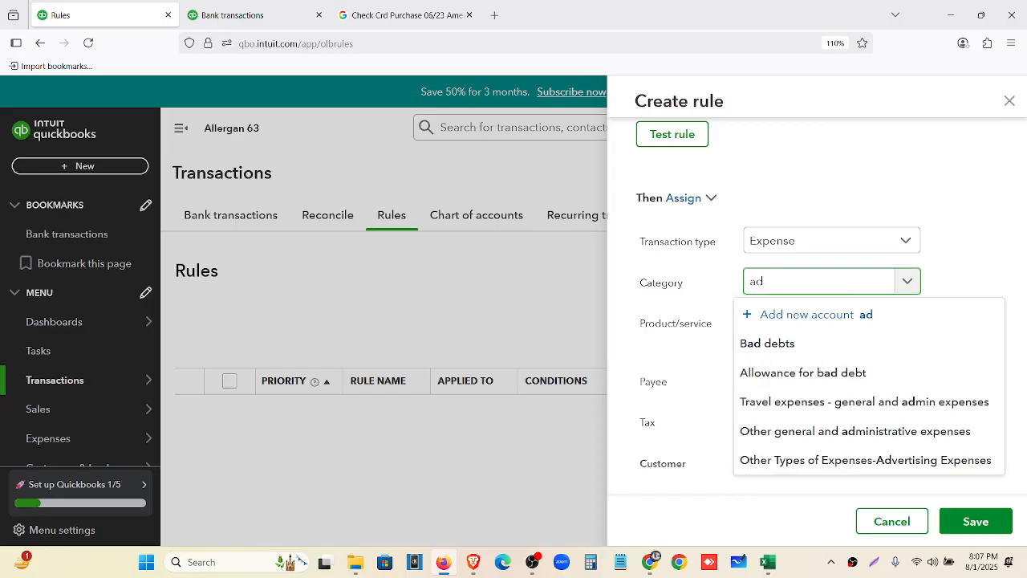
type("ve")
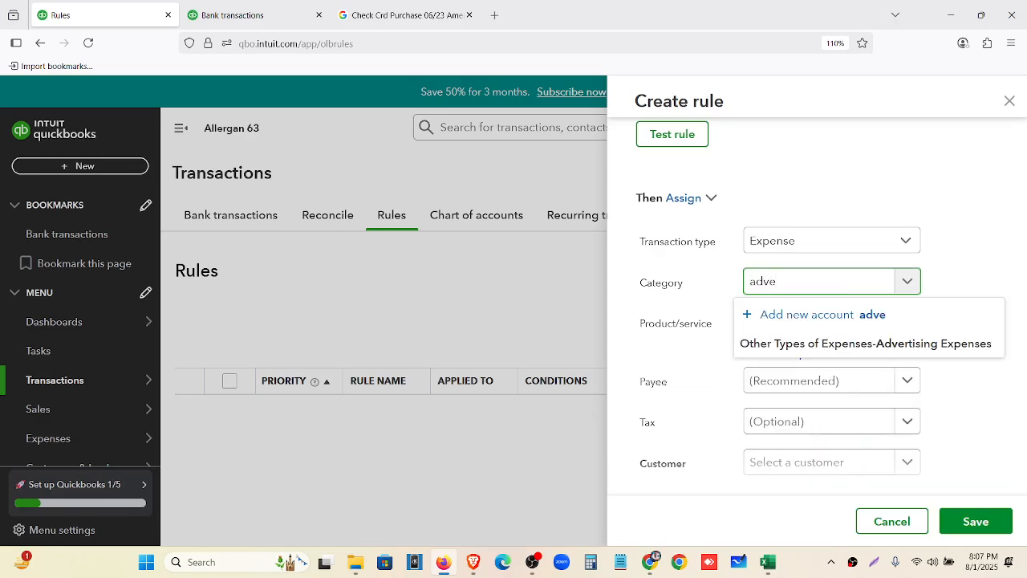
left_click(803, 343)
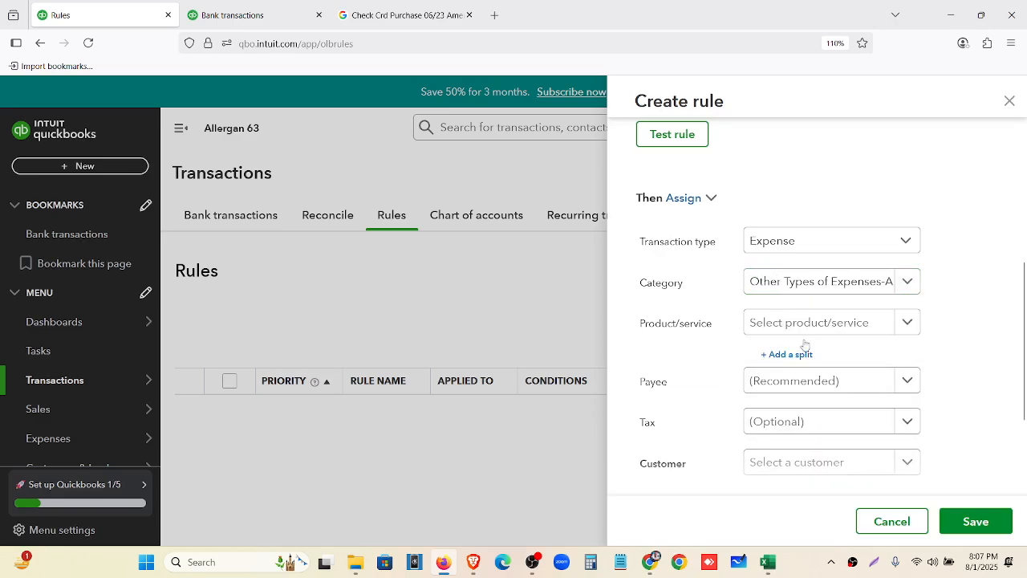
scroll(776, 372, "down", 1)
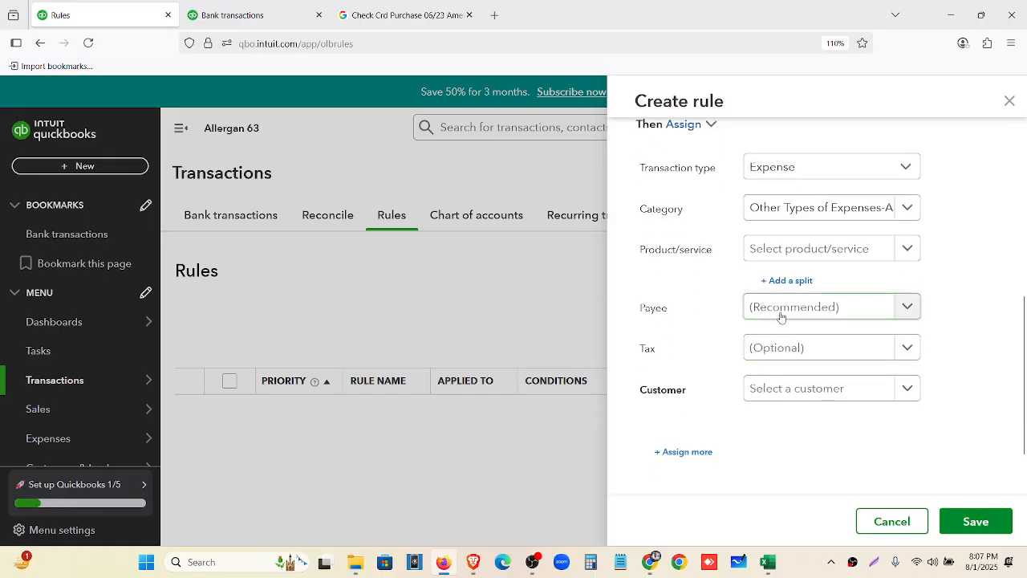
left_click(781, 307)
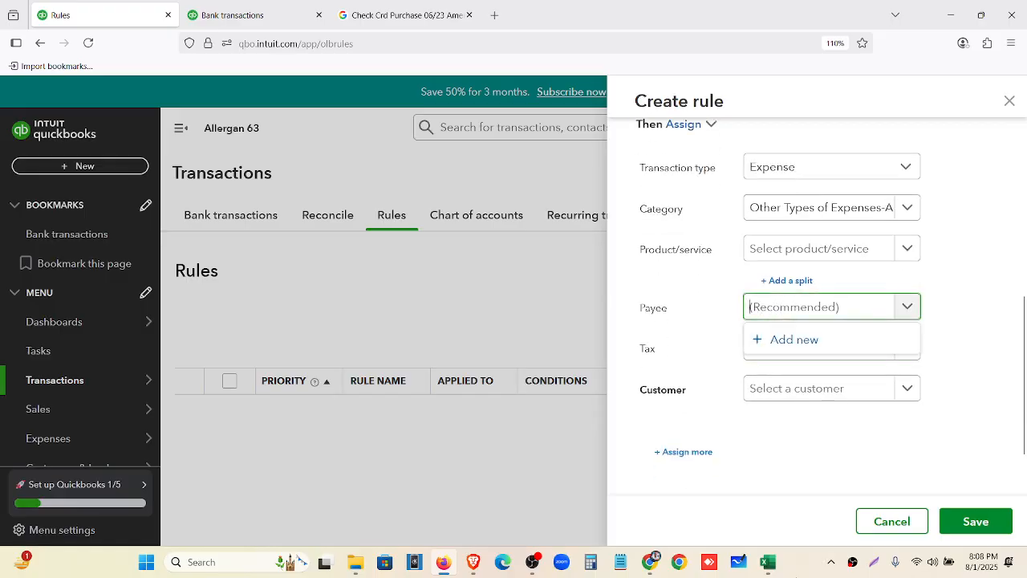
left_click(768, 564)
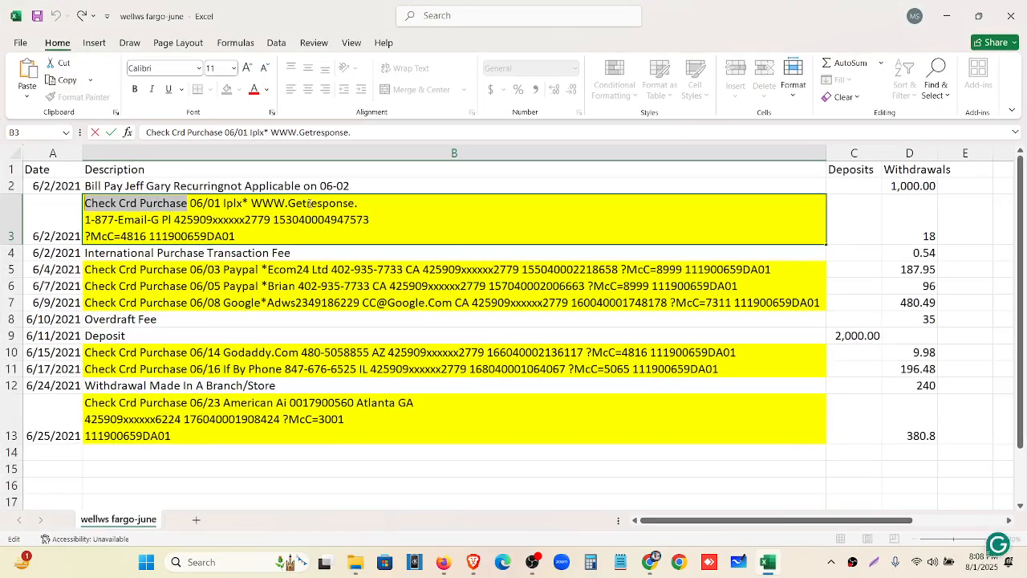
left_click(356, 203)
left_click_drag(362, 203, 251, 203)
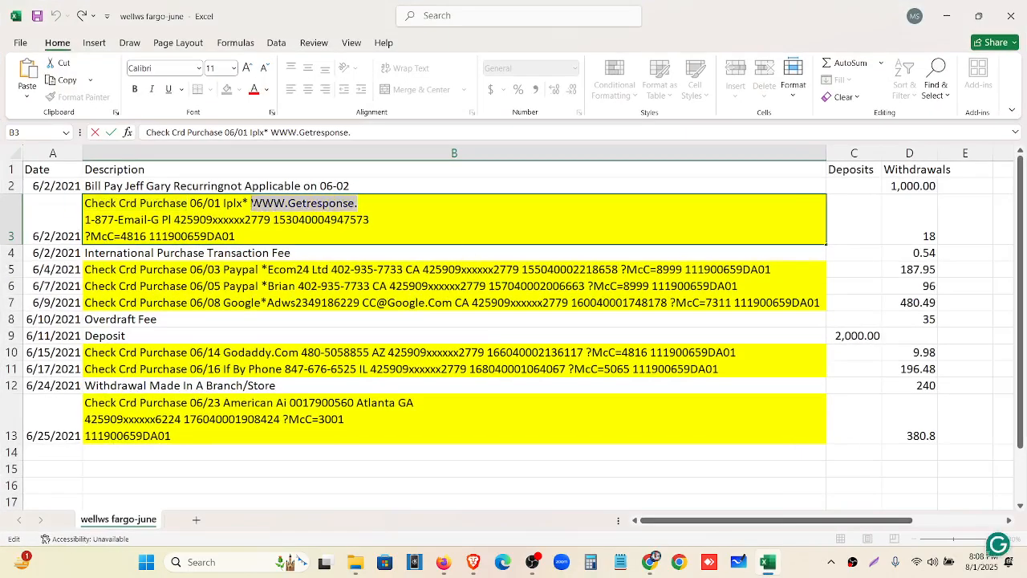
left_click(262, 288)
left_click(273, 314)
left_click(277, 355)
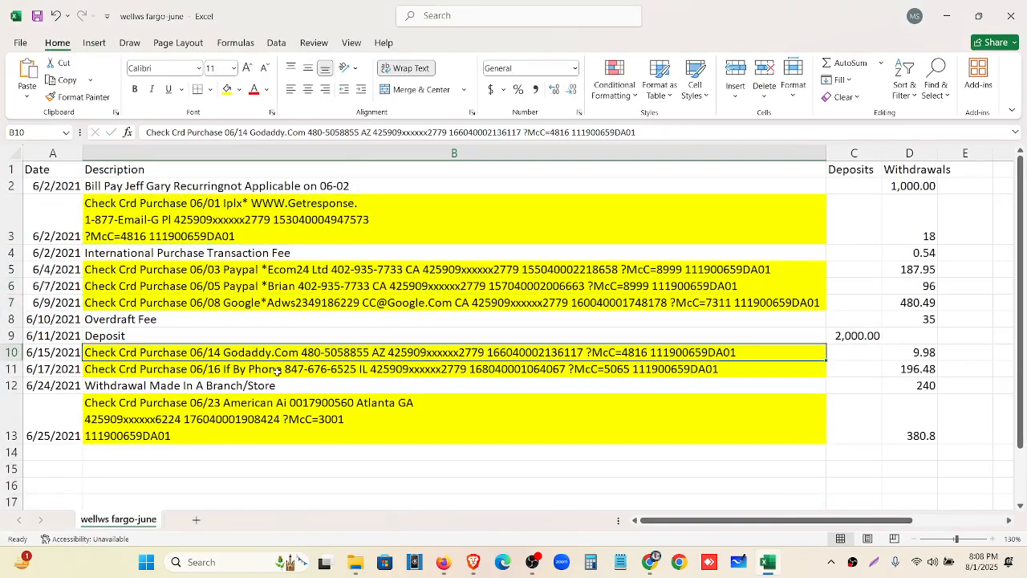
left_click(277, 371)
left_click(279, 410)
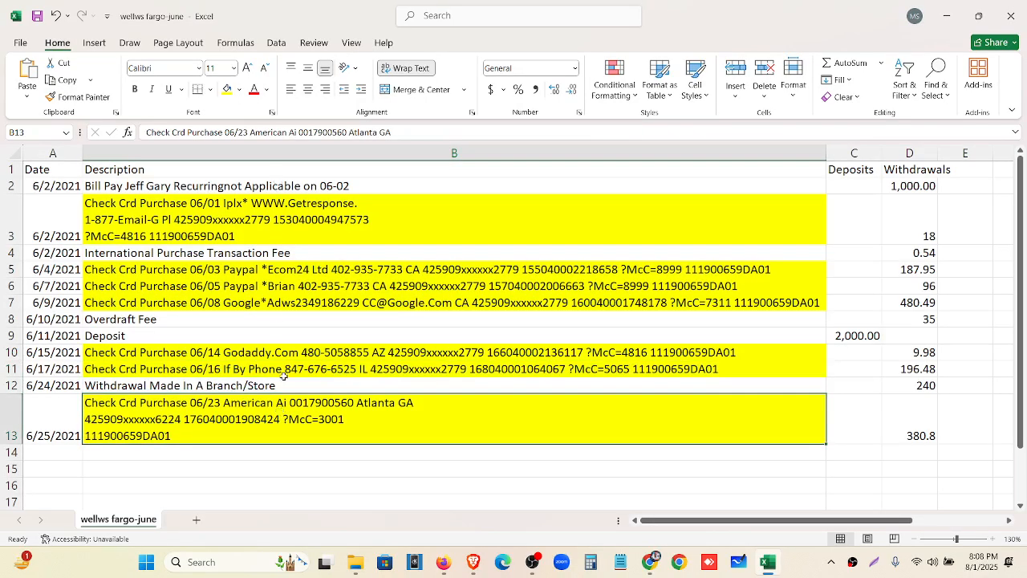
left_click(947, 16)
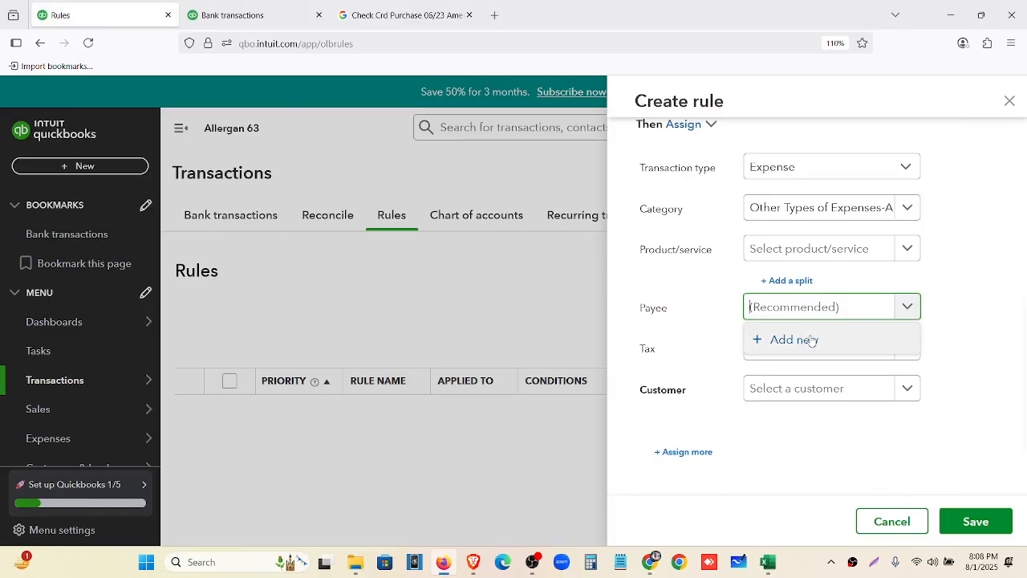
Create a new supplier 'Own' with a 0 opening balance as of 06/01/2021
left_click(811, 340)
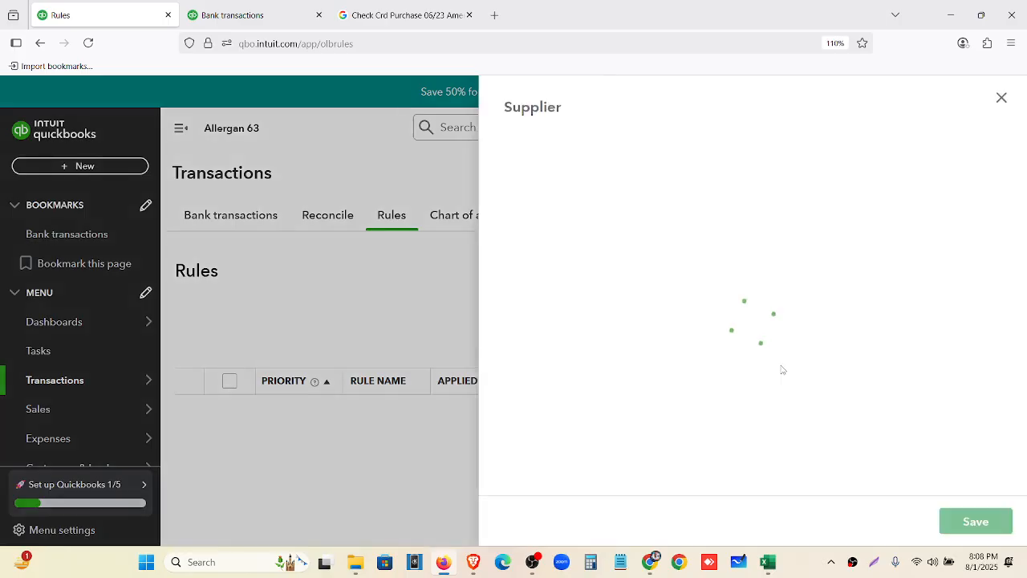
left_click(663, 181)
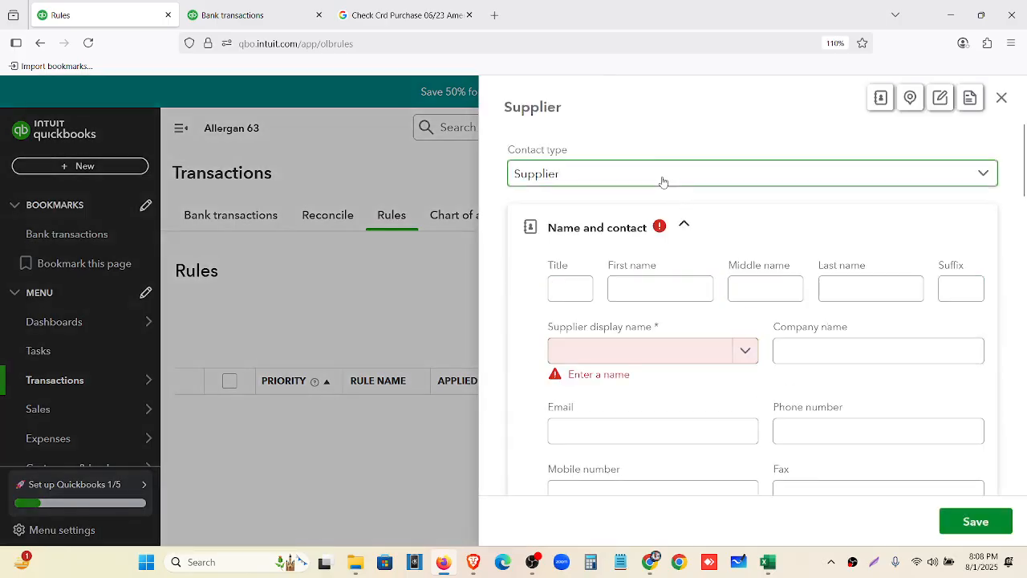
left_click(645, 233)
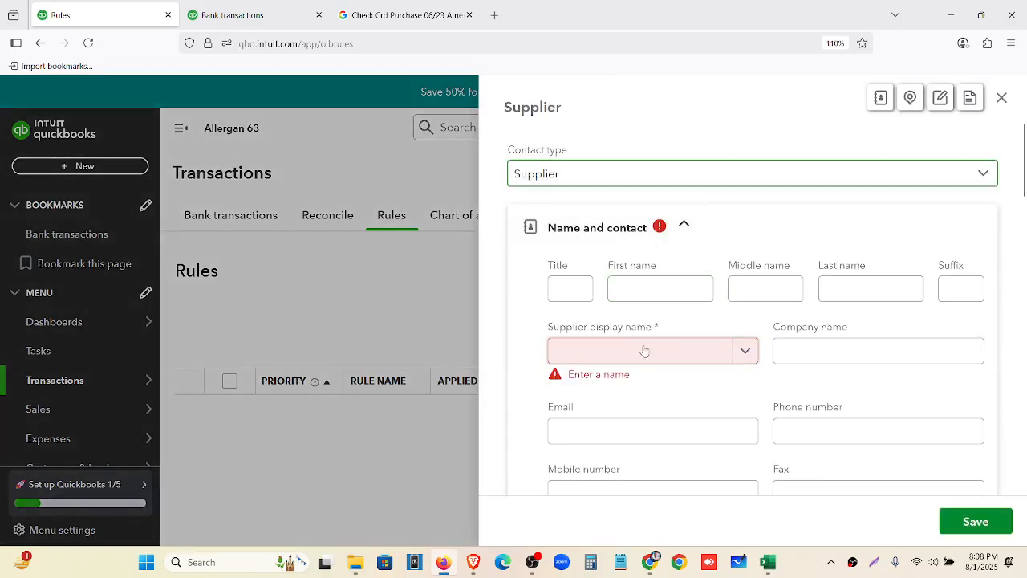
left_click(644, 351)
type("Own")
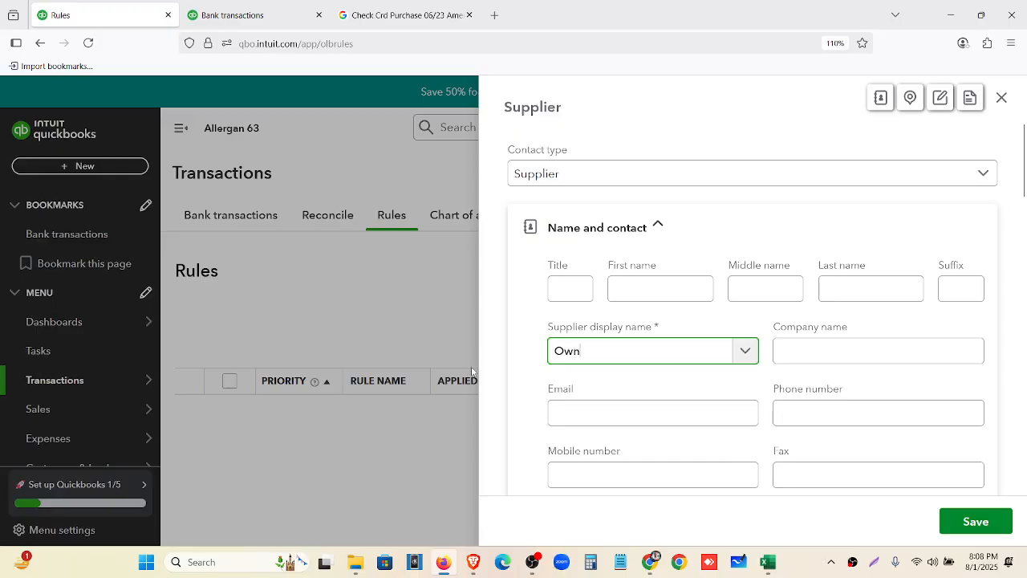
scroll(525, 369, "down", 15)
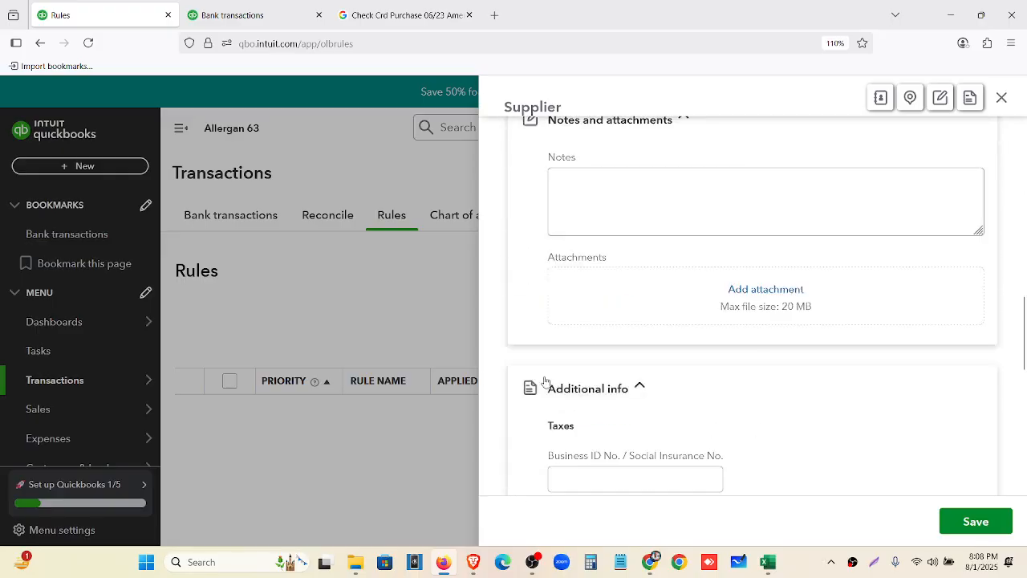
scroll(754, 377, "up", 1)
left_click(724, 416)
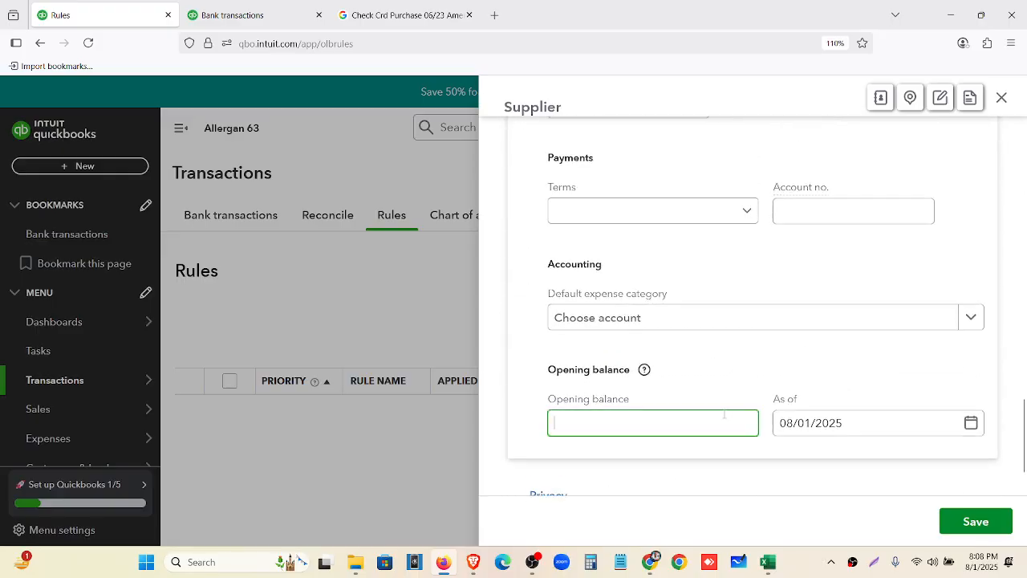
type("0")
left_click_drag(872, 426, 721, 425)
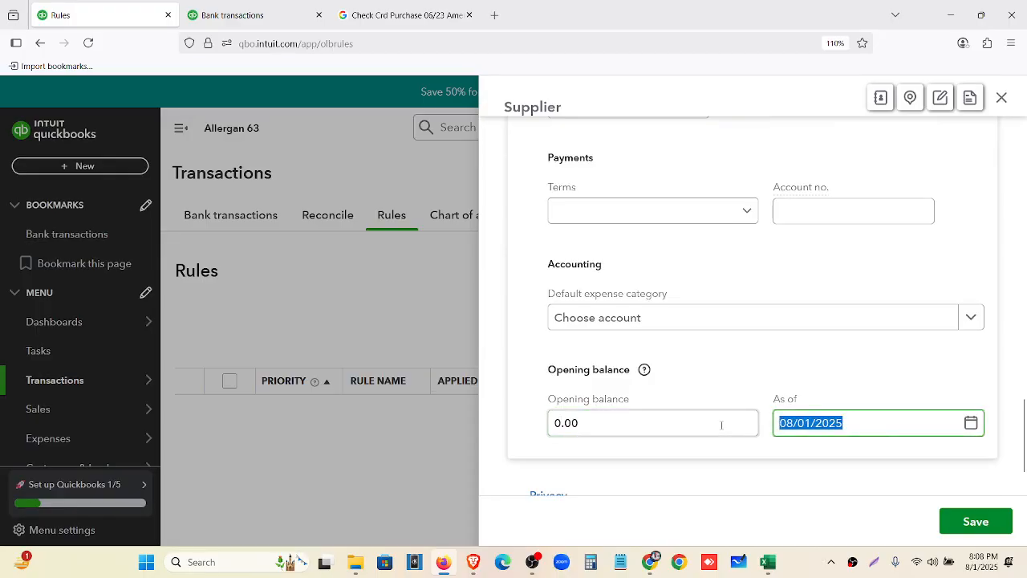
type("0")
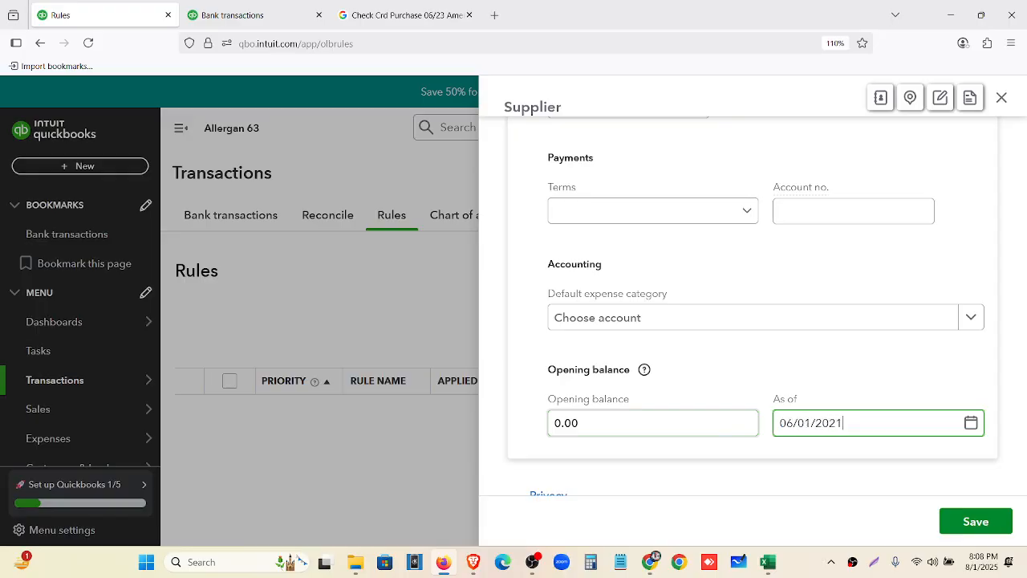
left_click(991, 533)
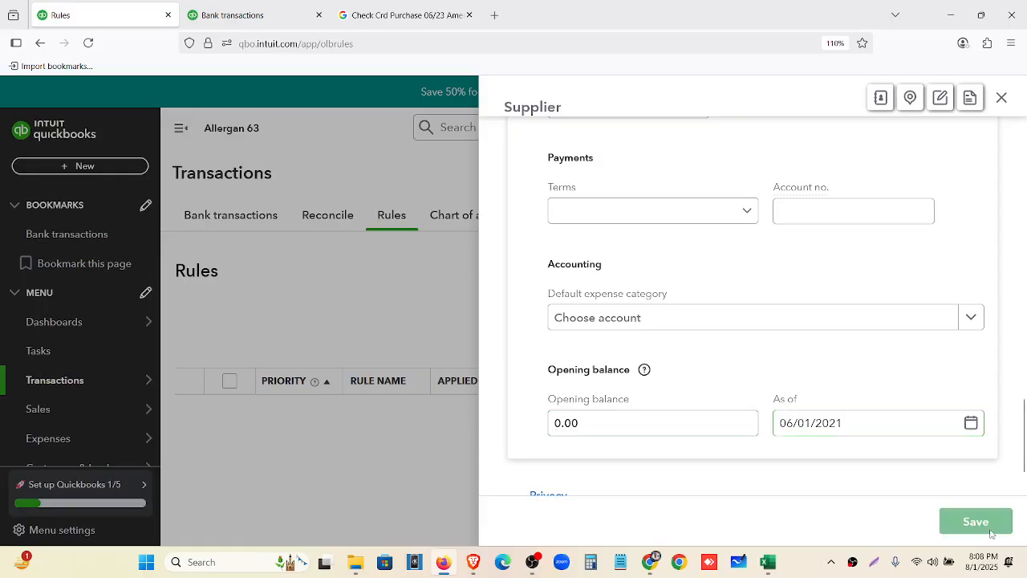
Make Own the rule's payee, turn off Auto-add, and save the rule
left_click(798, 321)
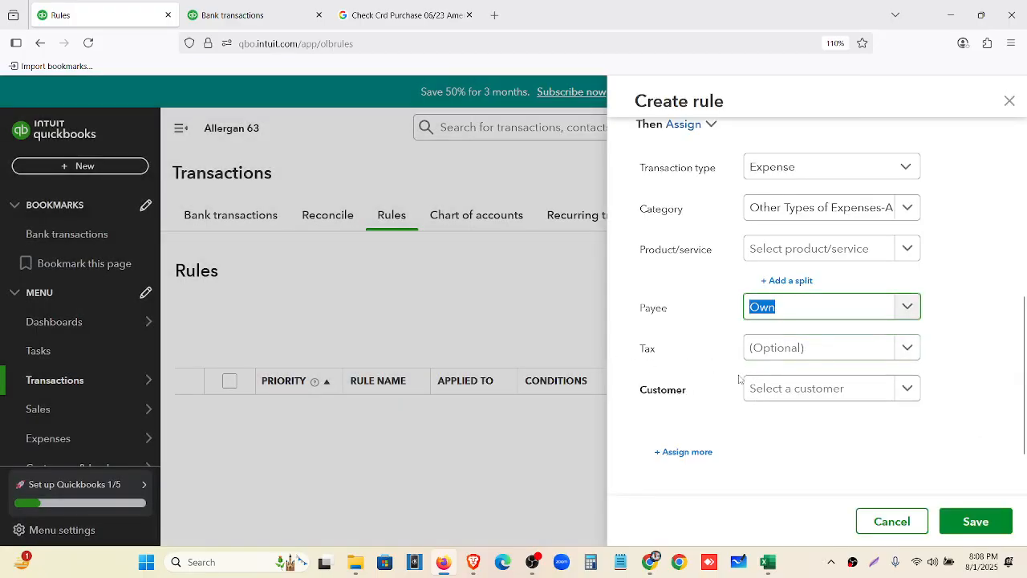
left_click(990, 349)
scroll(912, 351, "down", 2)
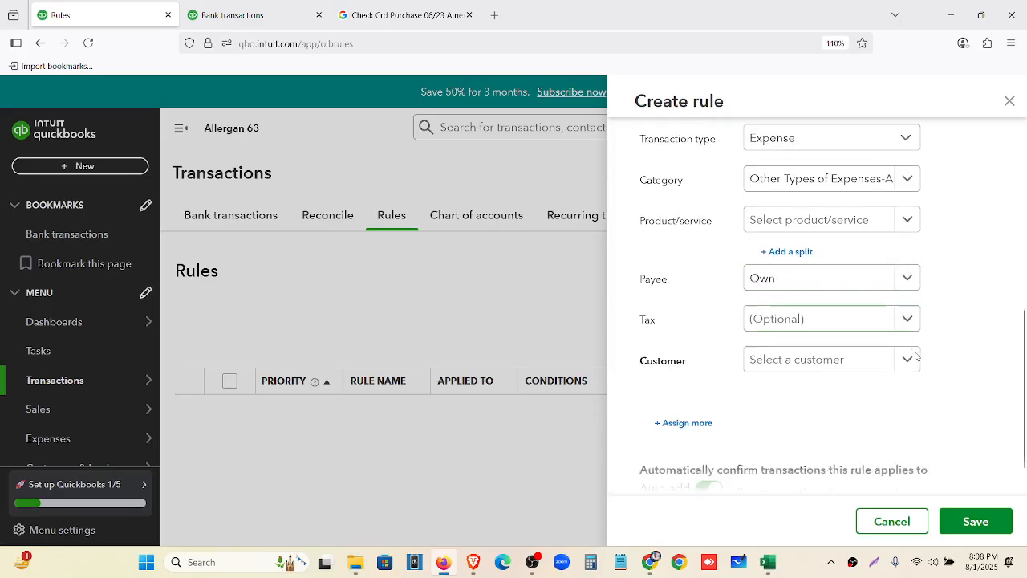
left_click(703, 451)
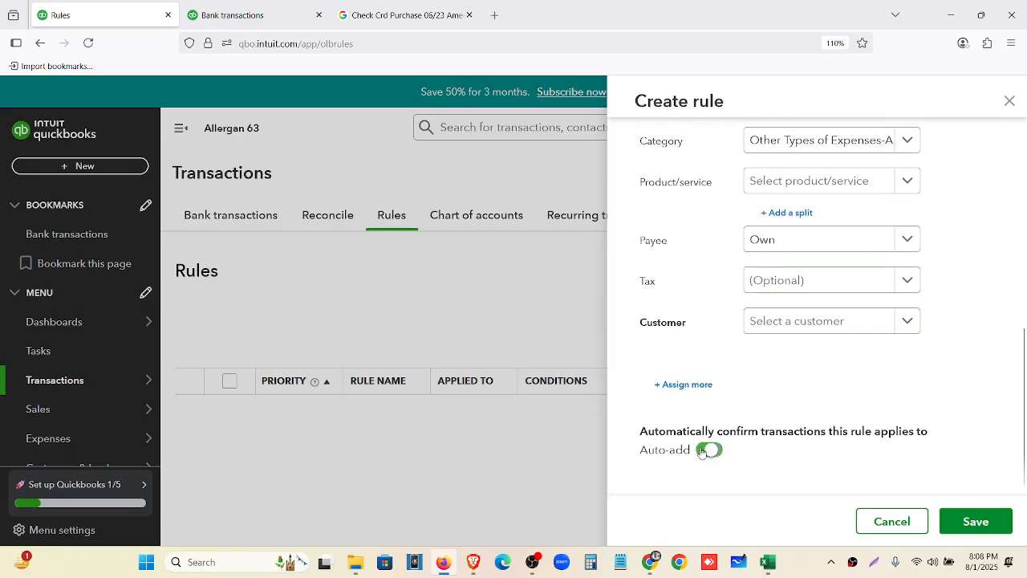
left_click(955, 523)
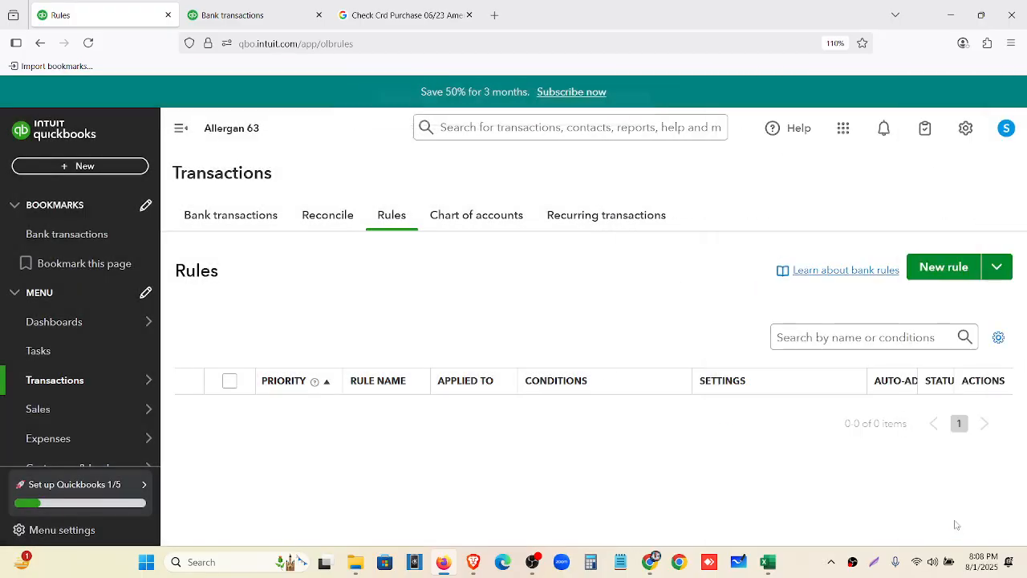
left_click(232, 218)
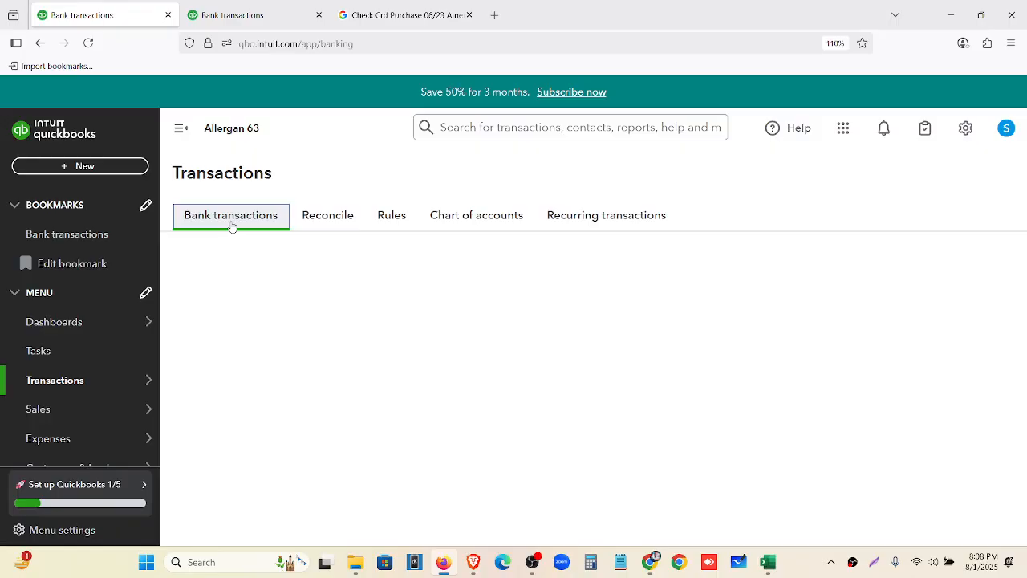
scroll(423, 236, "down", 3)
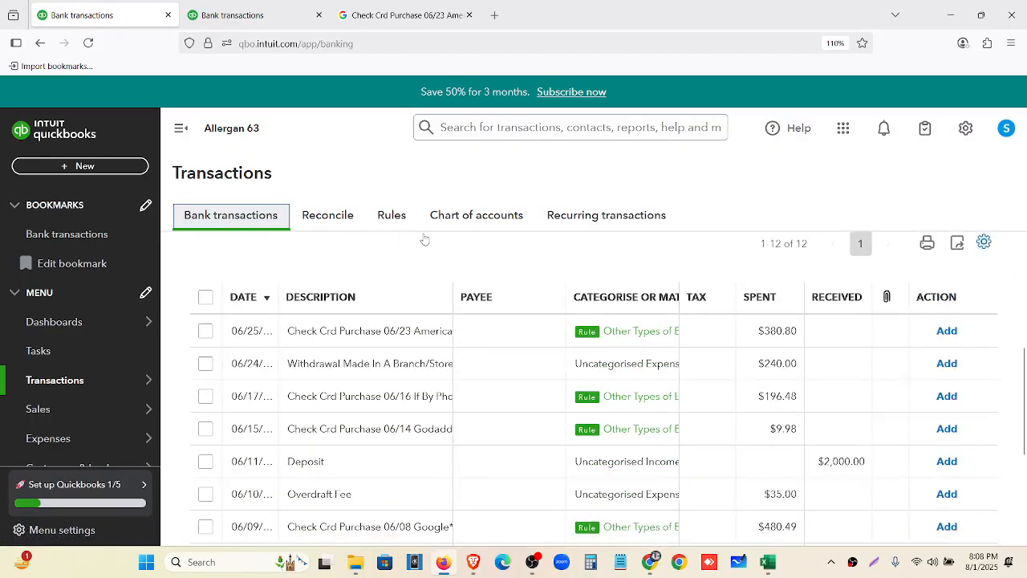
left_click(181, 128)
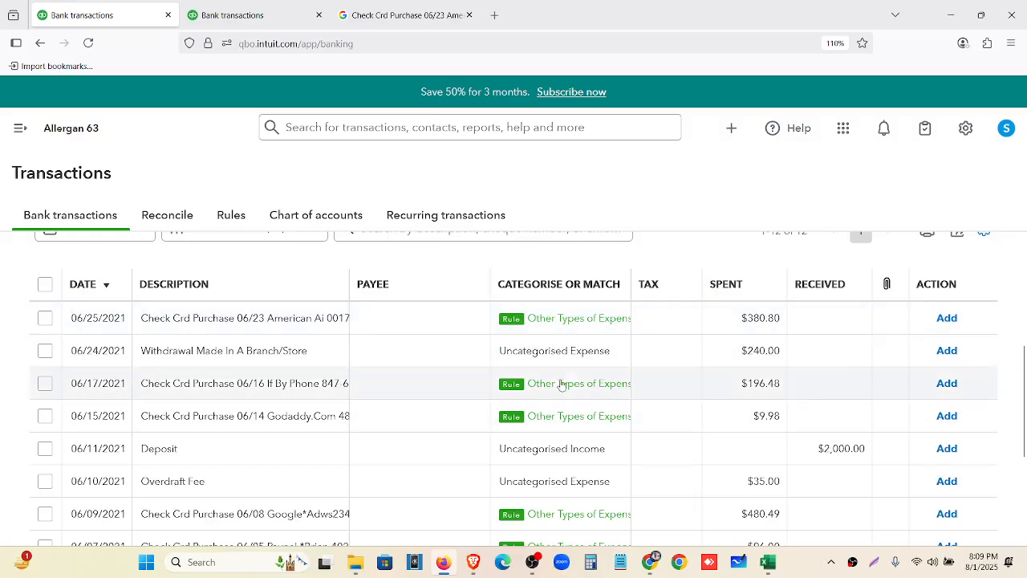
scroll(562, 434, "down", 3)
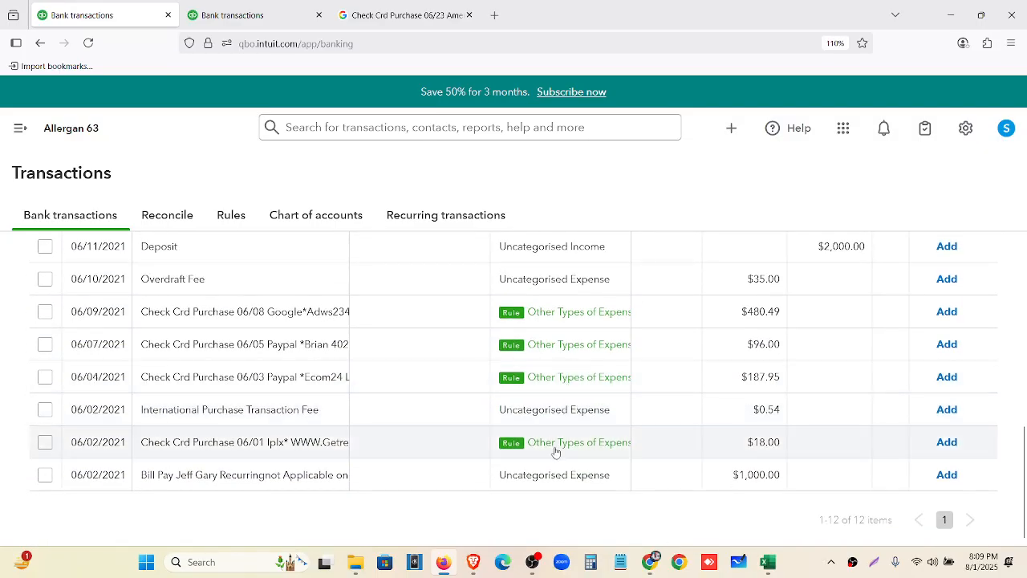
left_click(298, 448)
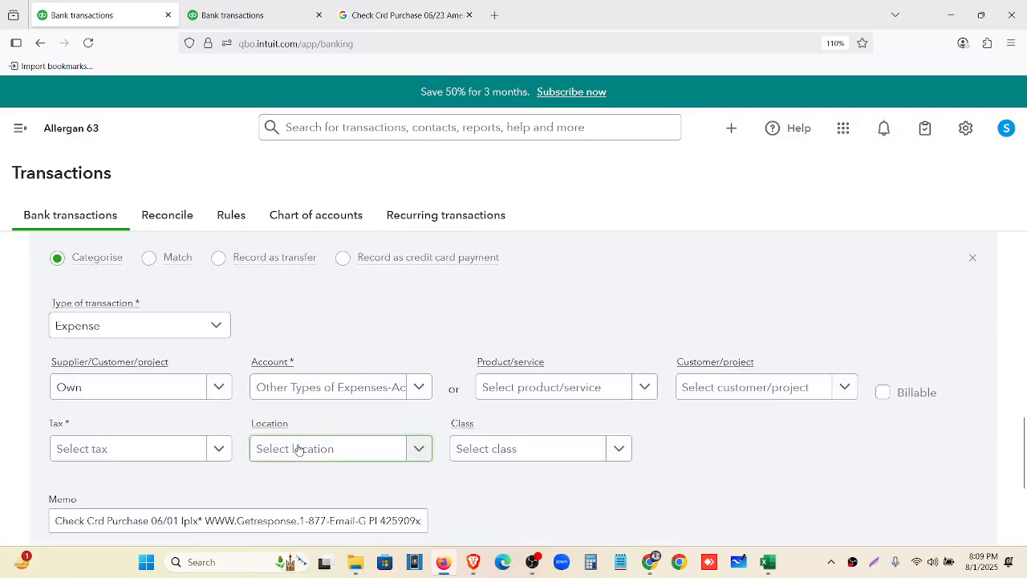
scroll(345, 395, "down", 2)
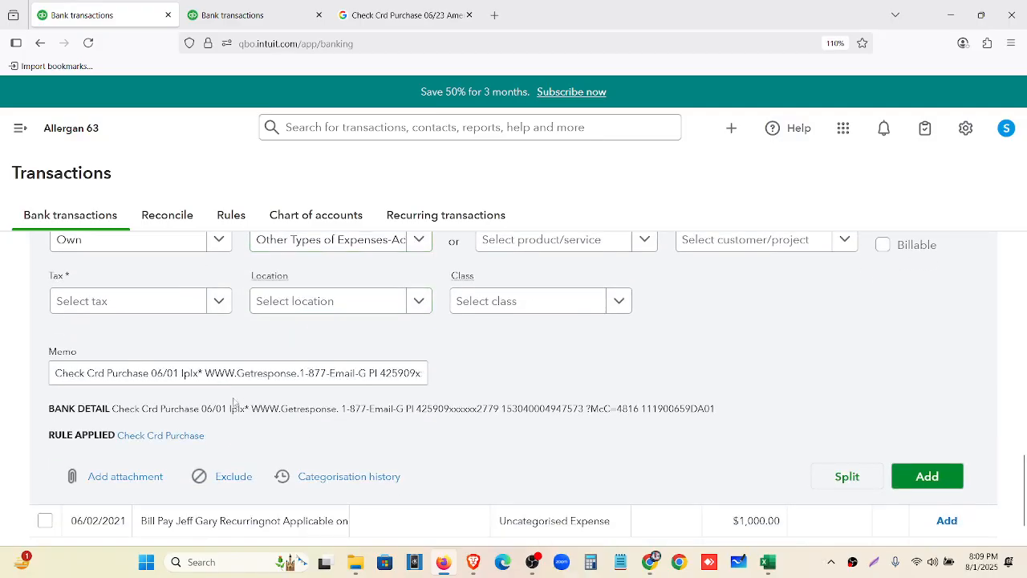
left_click_drag(252, 407, 333, 410)
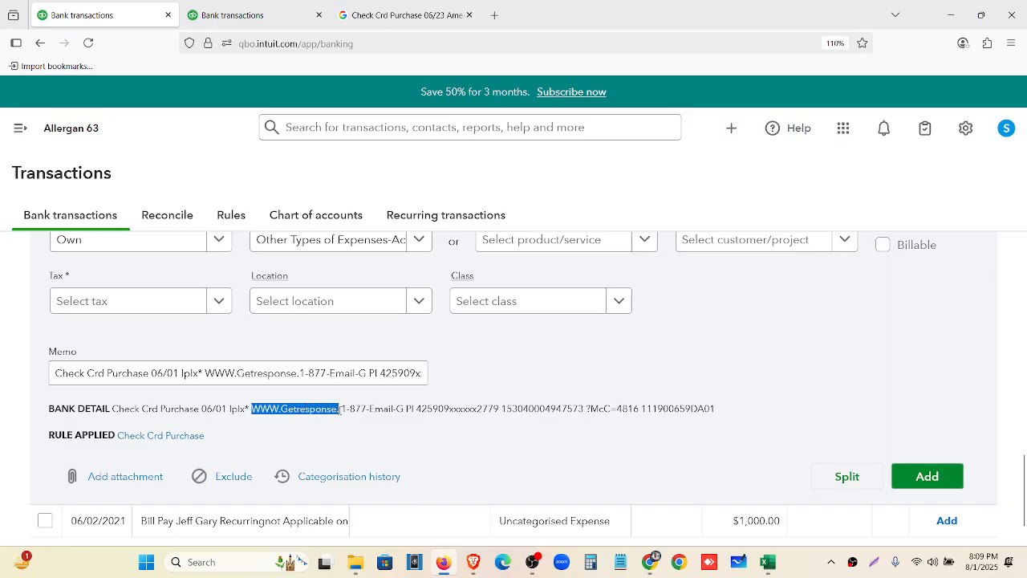
scroll(345, 426, "up", 2)
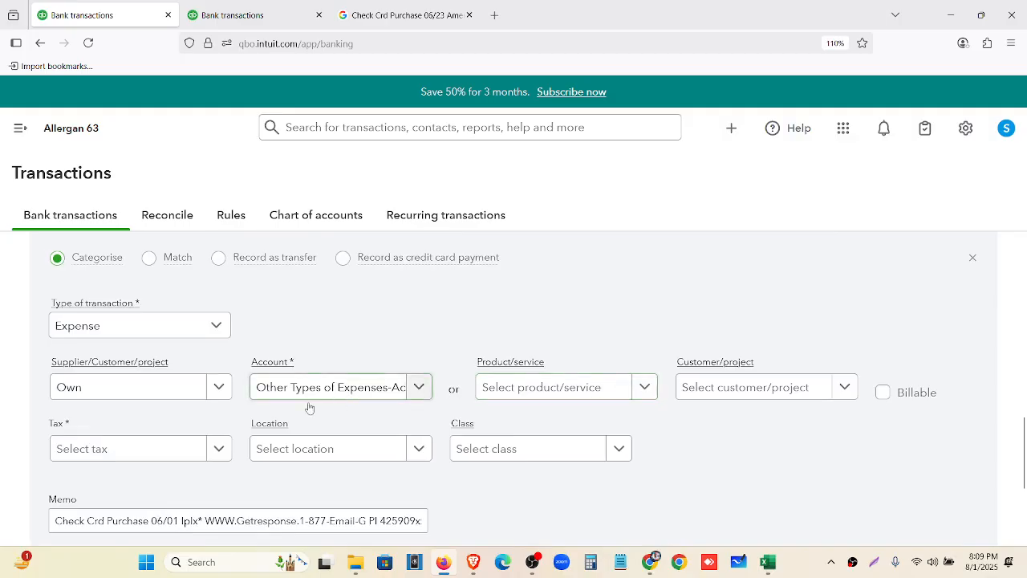
left_click(120, 395)
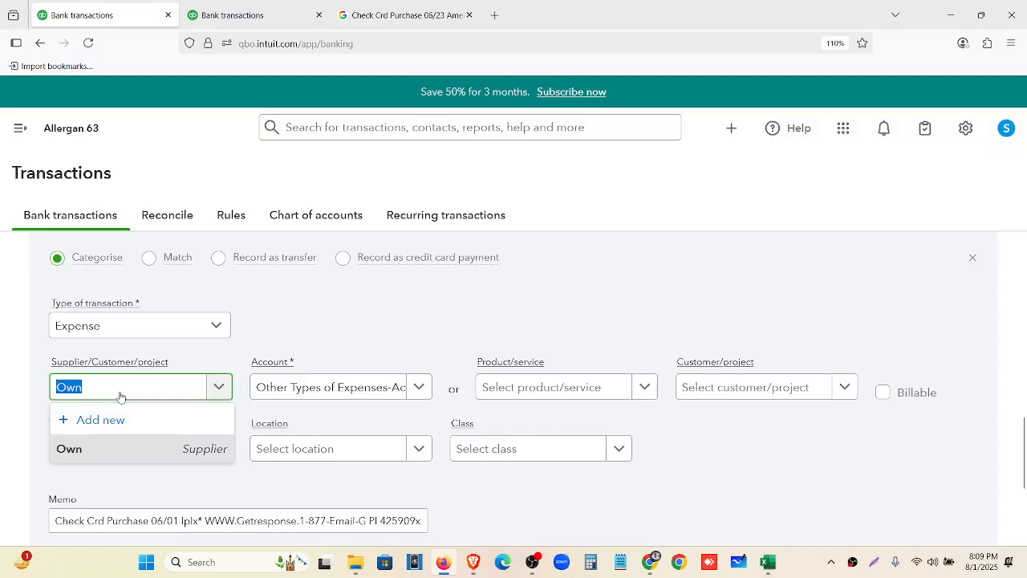
type("WWW.Getresponse.")
left_click(129, 420)
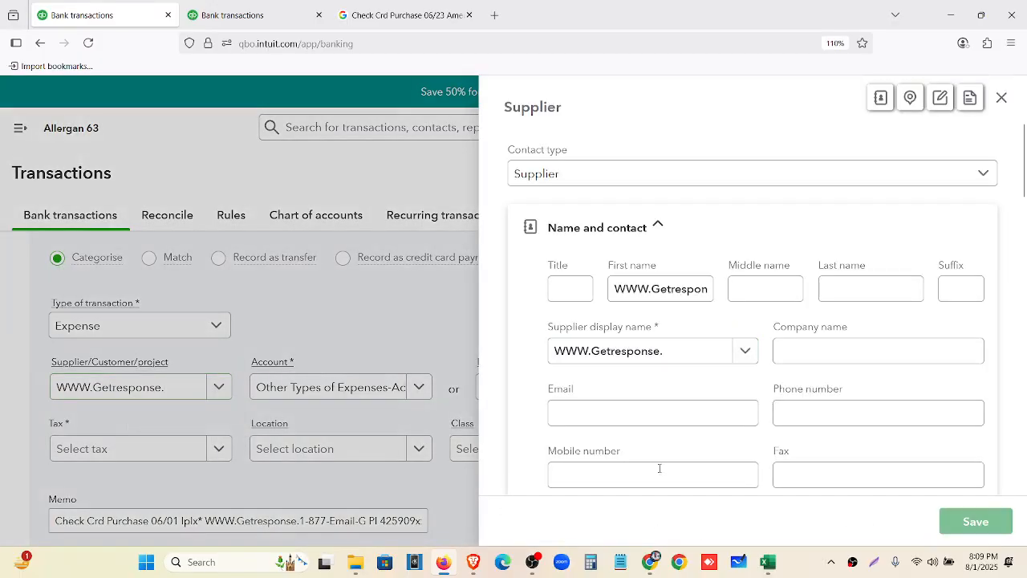
left_click(1001, 97)
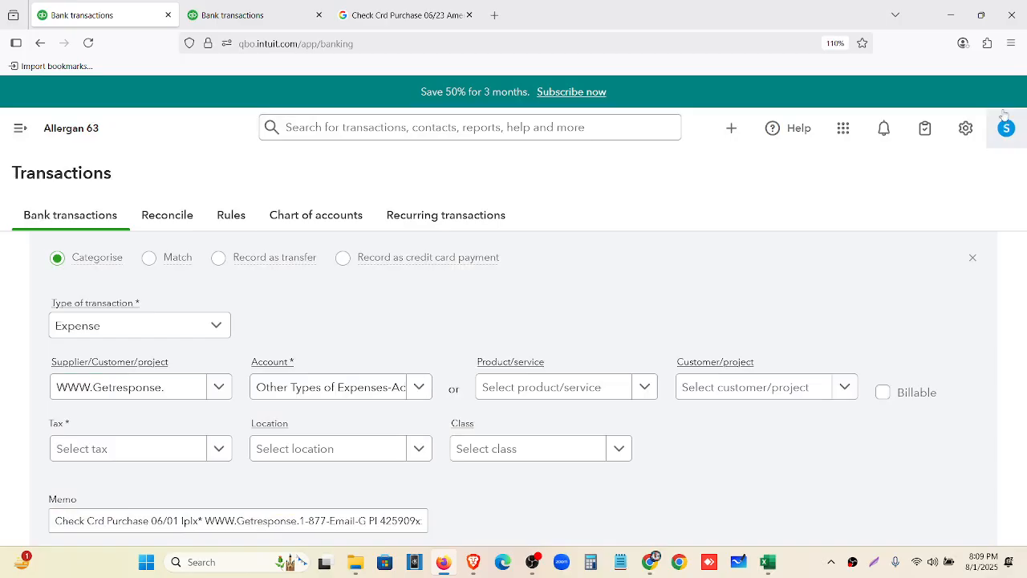
left_click(972, 258)
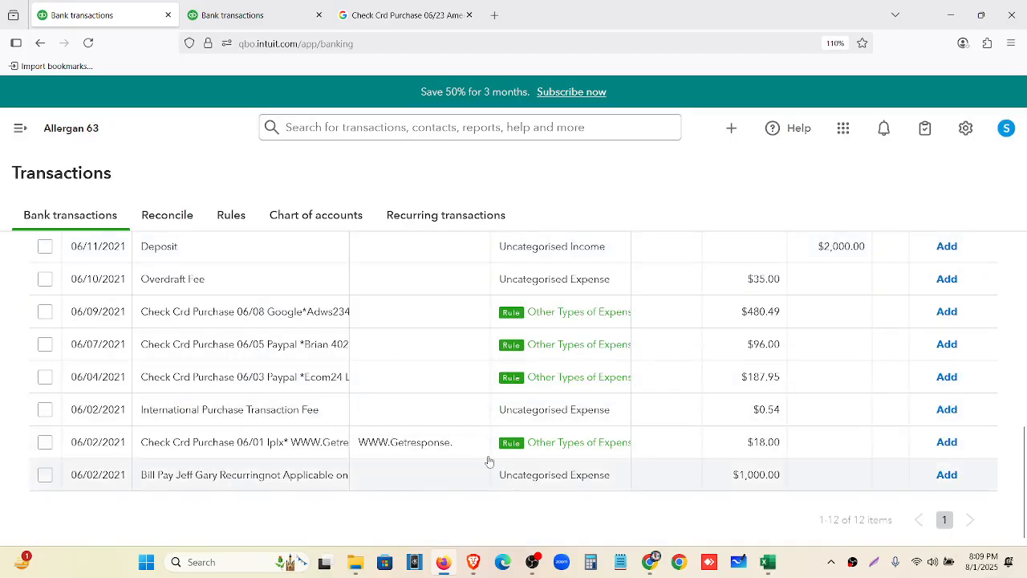
Create supplier Paypal from the bank detail and set it as the 06/04 purchase's payee
left_click(425, 392)
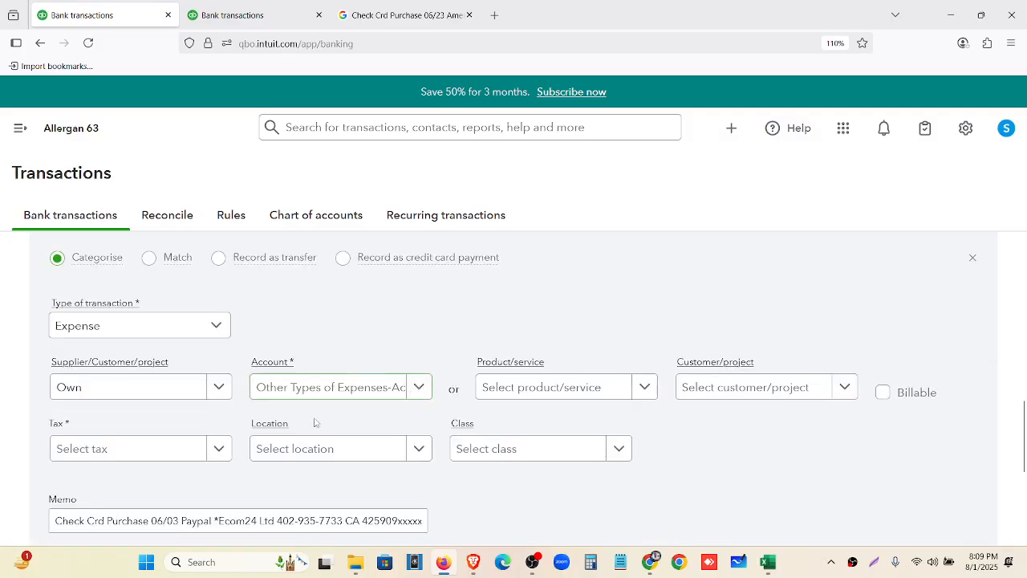
left_click(142, 388)
scroll(318, 405, "down", 2)
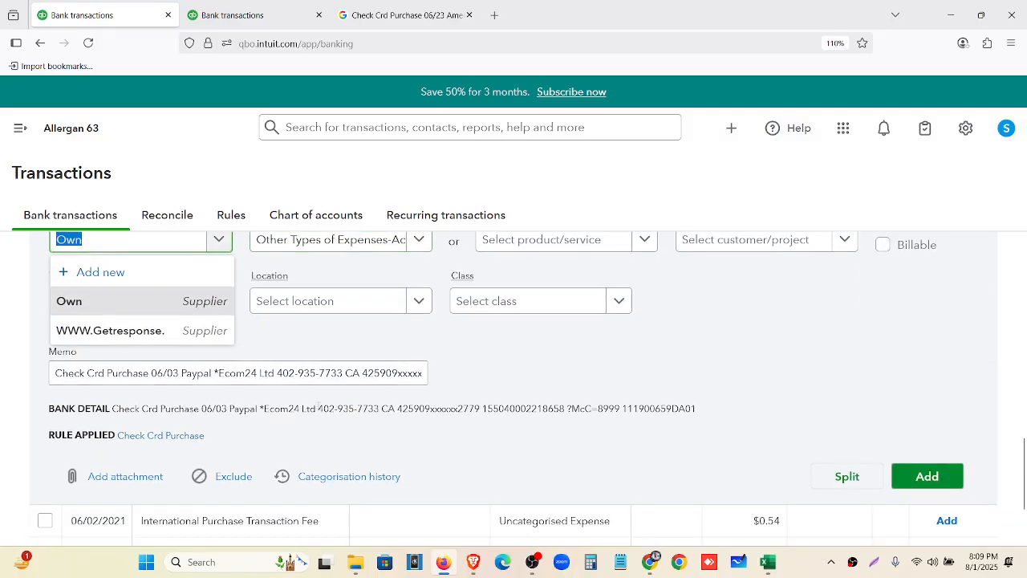
left_click_drag(231, 410, 266, 410)
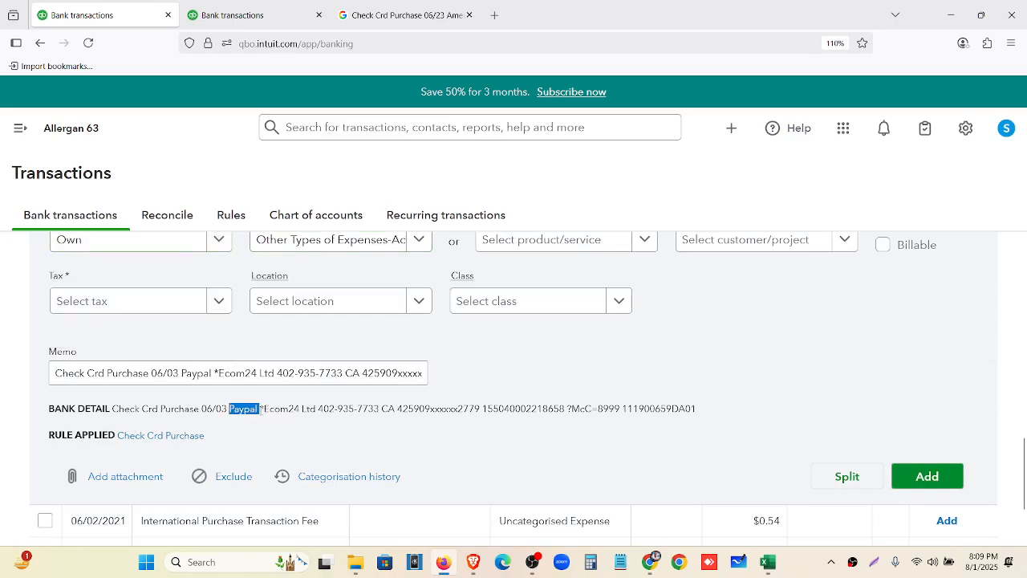
scroll(241, 402, "up", 2)
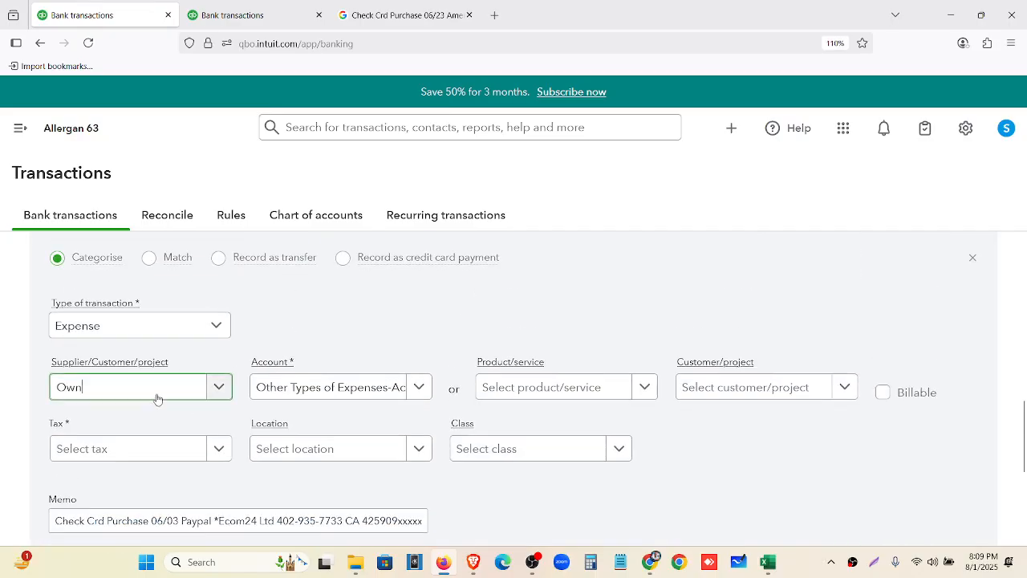
left_click(157, 397)
type("Paypal")
left_click(152, 420)
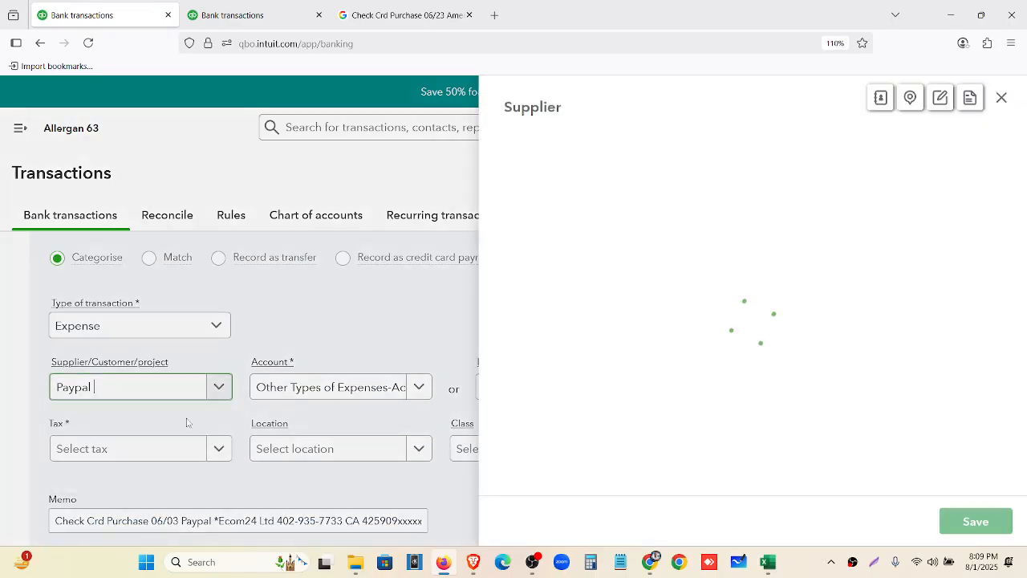
left_click(976, 522)
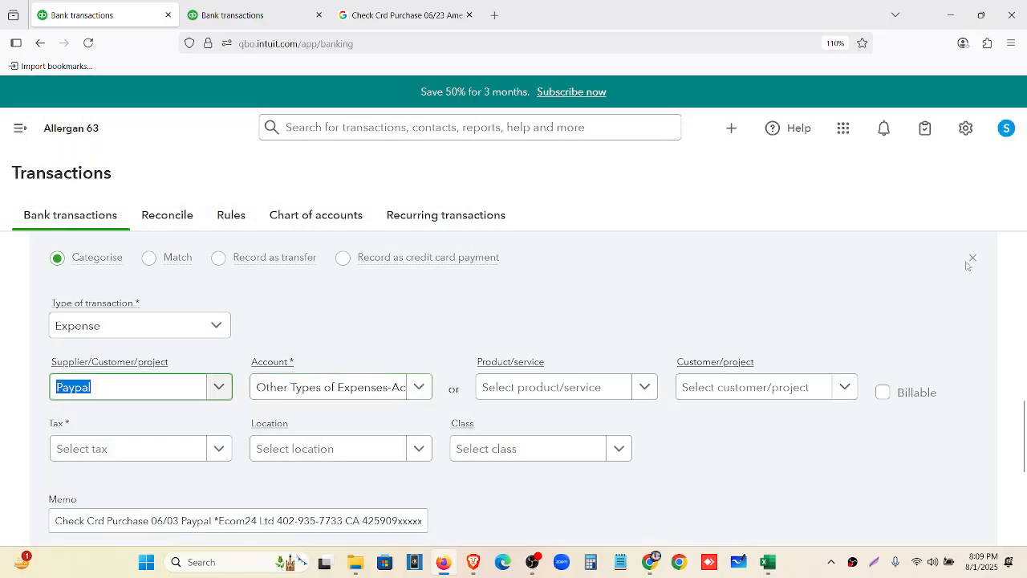
left_click(969, 257)
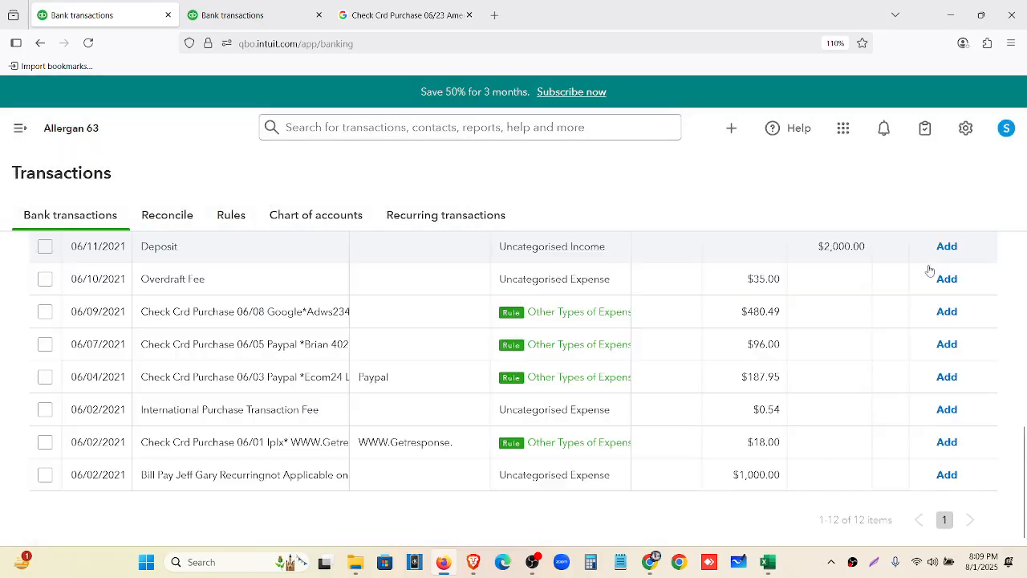
scroll(415, 410, "up", 1)
Set Paypal as the payee of the 06/07 Paypal card purchase
left_click(412, 423)
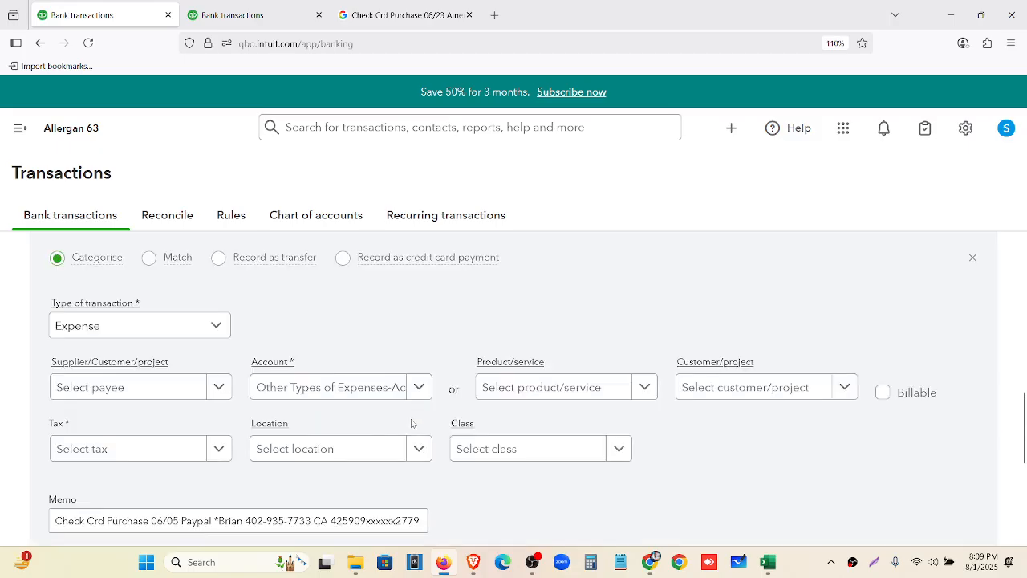
left_click(192, 388)
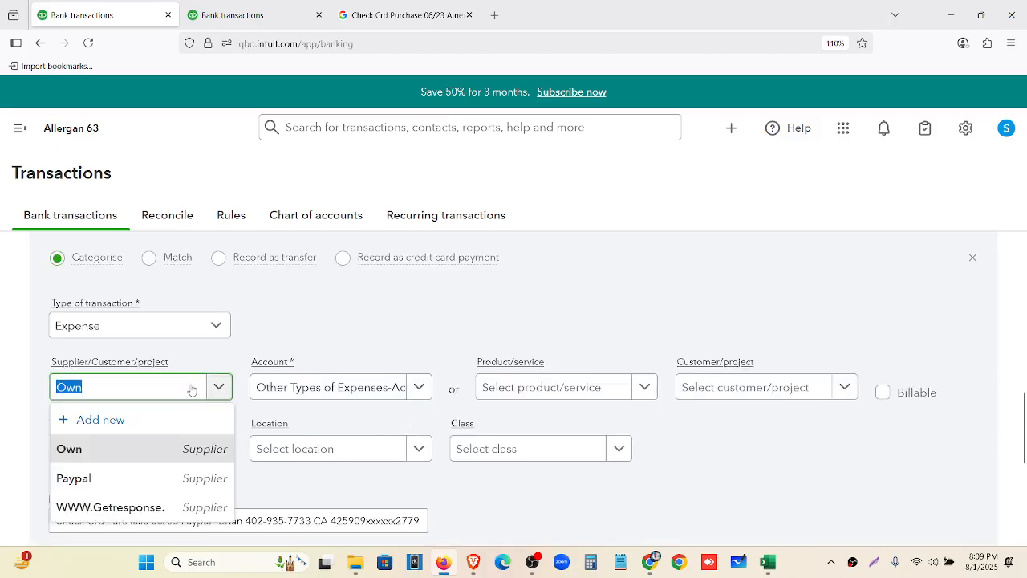
left_click(162, 478)
scroll(619, 425, "down", 4)
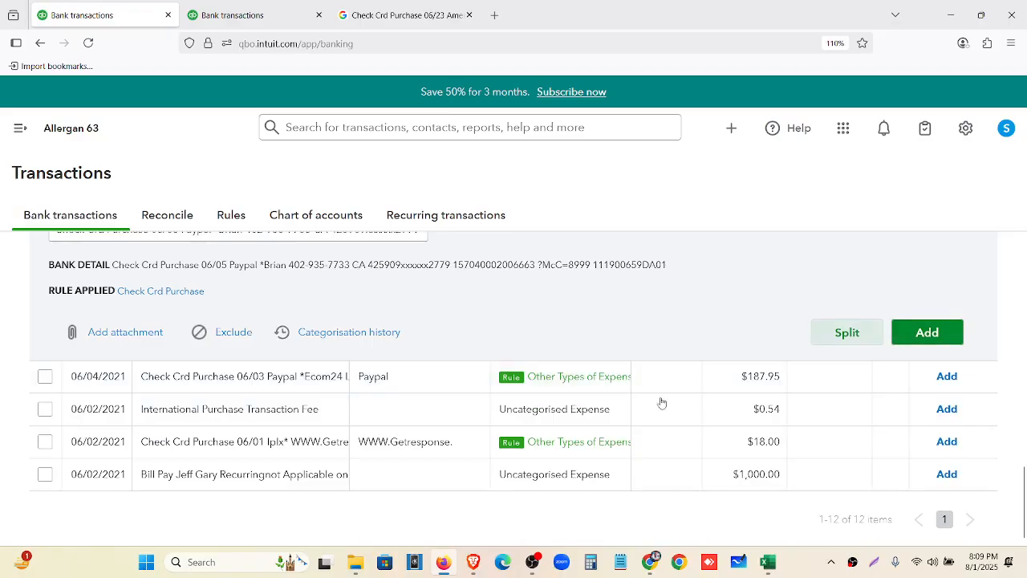
scroll(662, 403, "up", 5)
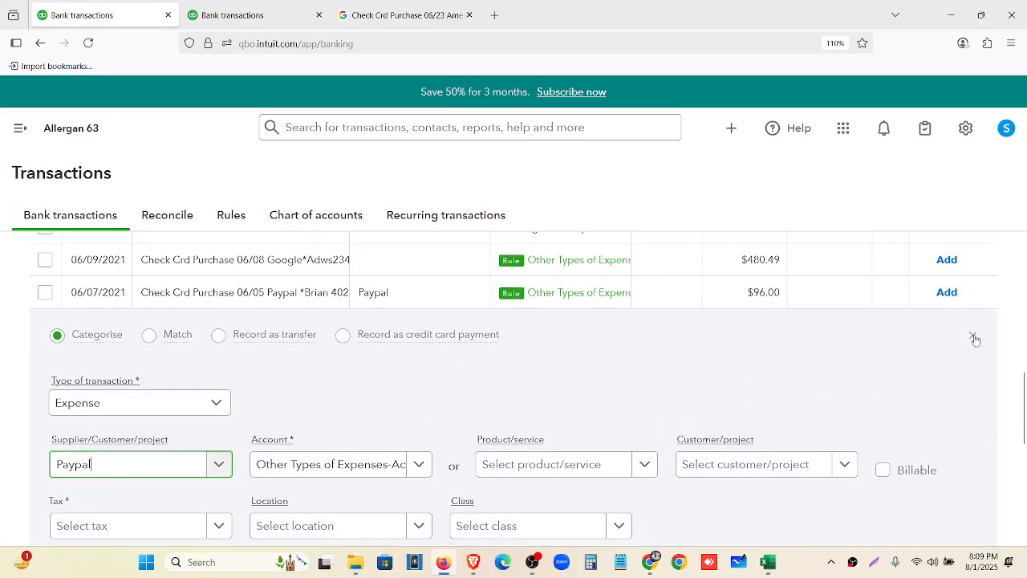
left_click(974, 337)
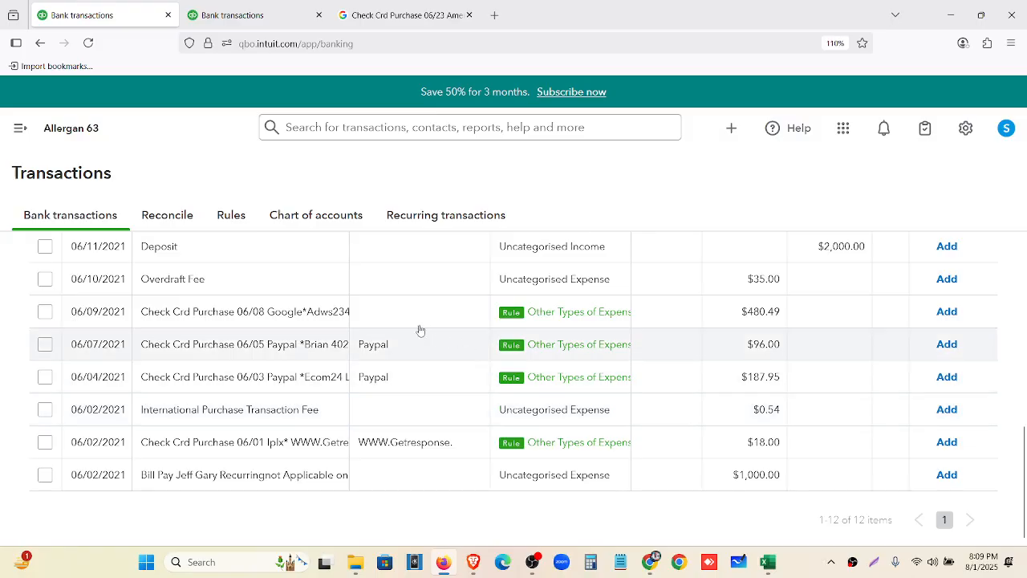
left_click(388, 324)
scroll(228, 415, "down", 3)
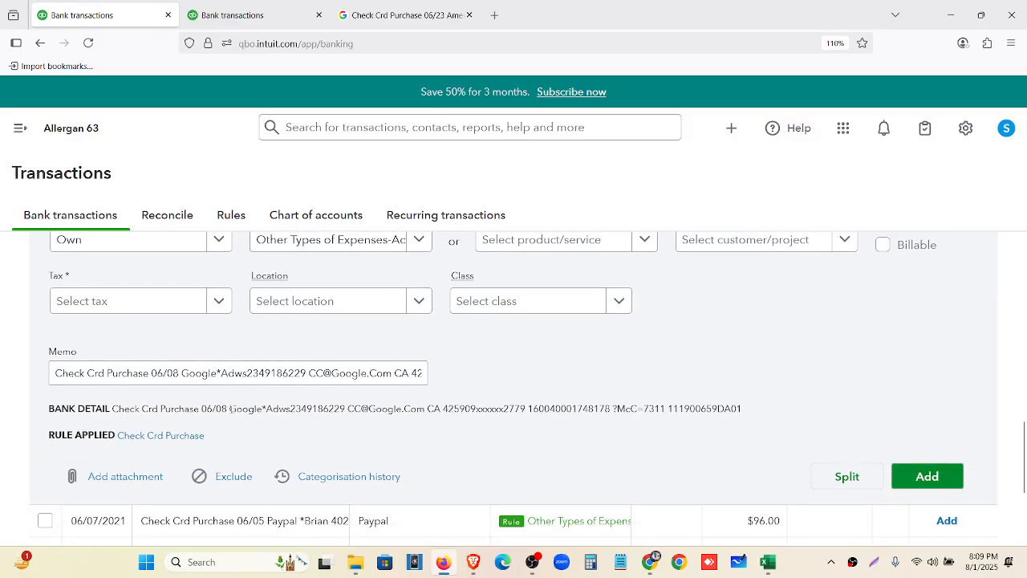
Create supplier Google from the bank detail and set it as the 06/09 purchase's payee
left_click_drag(230, 409, 259, 410)
key("ctrl+c")
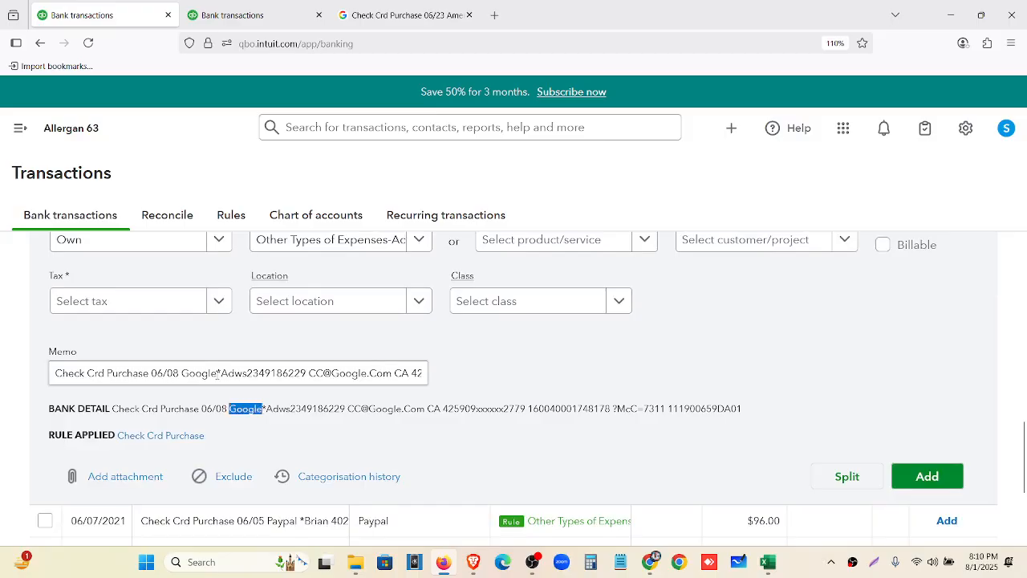
scroll(165, 377, "up", 3)
left_click(166, 385)
key("ctrl+v")
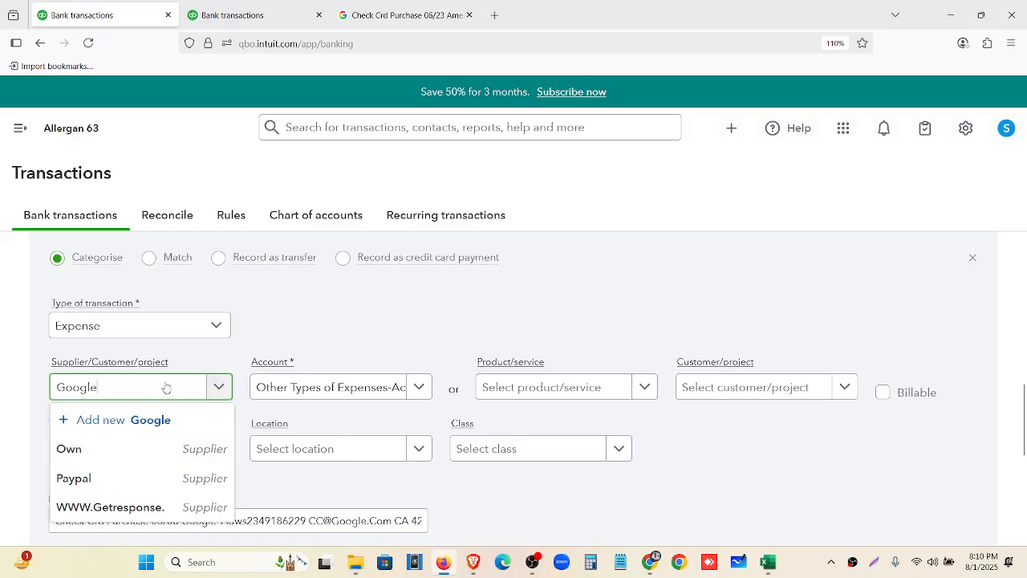
left_click(168, 420)
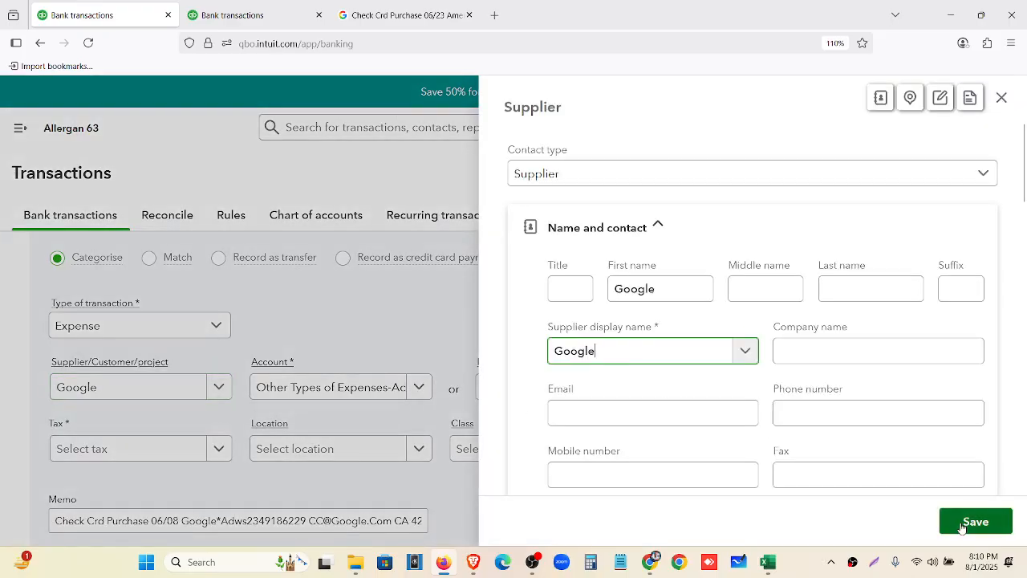
left_click(961, 526)
scroll(490, 366, "up", 1)
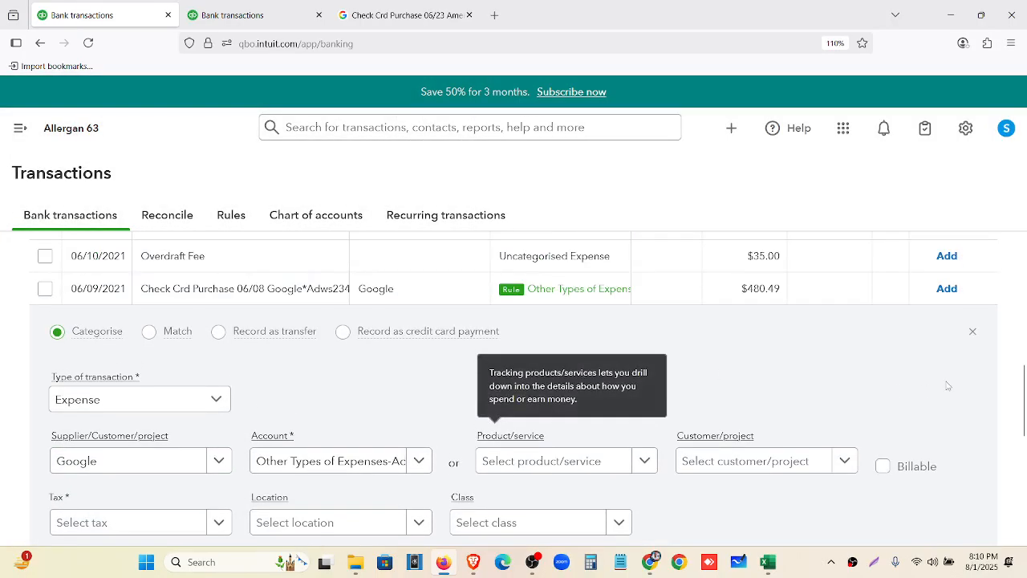
left_click(973, 336)
scroll(551, 394, "up", 3)
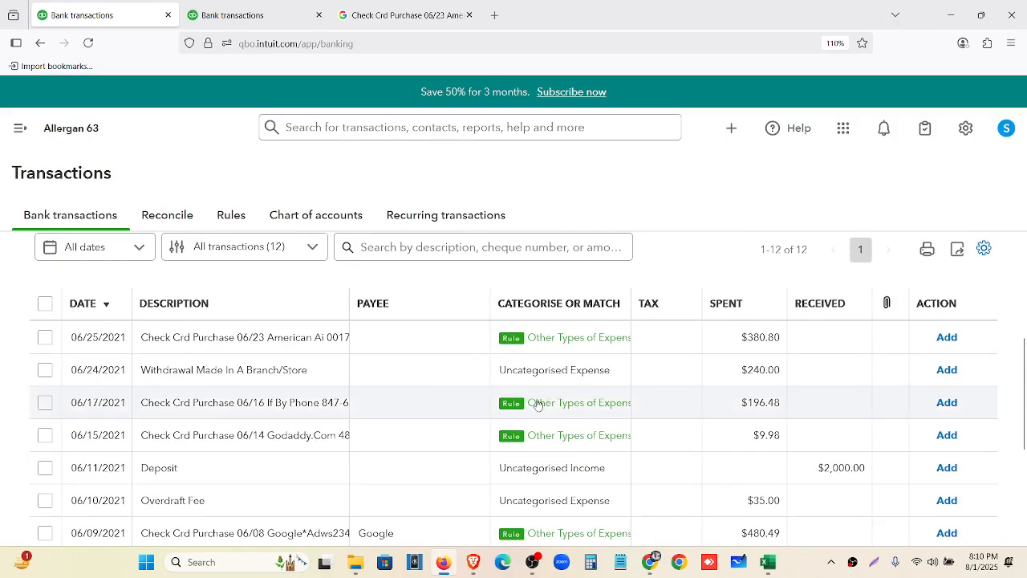
Copy Godaddy.Com from the 06/15 bank detail and add it as a new supplier
left_click(273, 447)
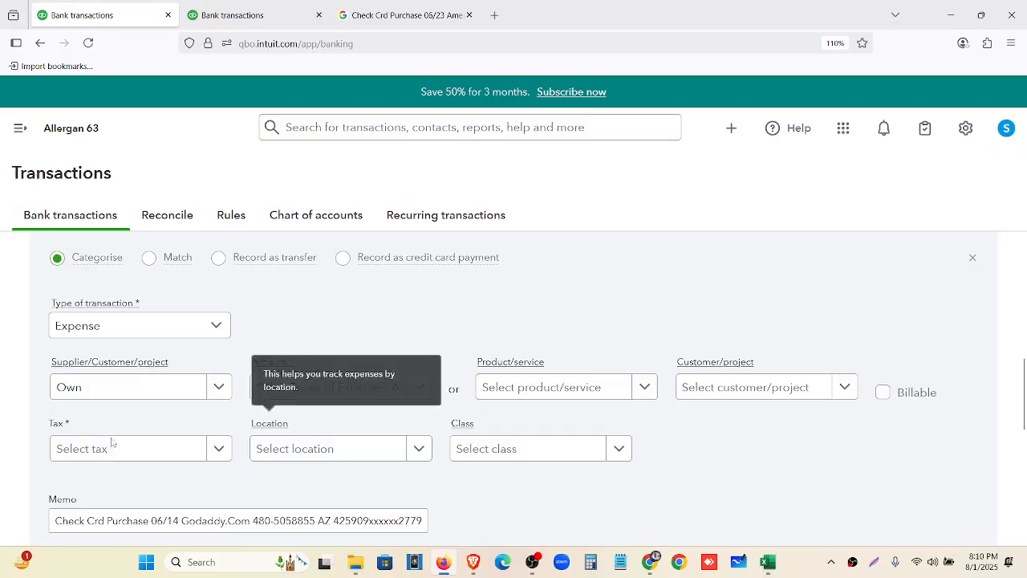
scroll(209, 404, "down", 2)
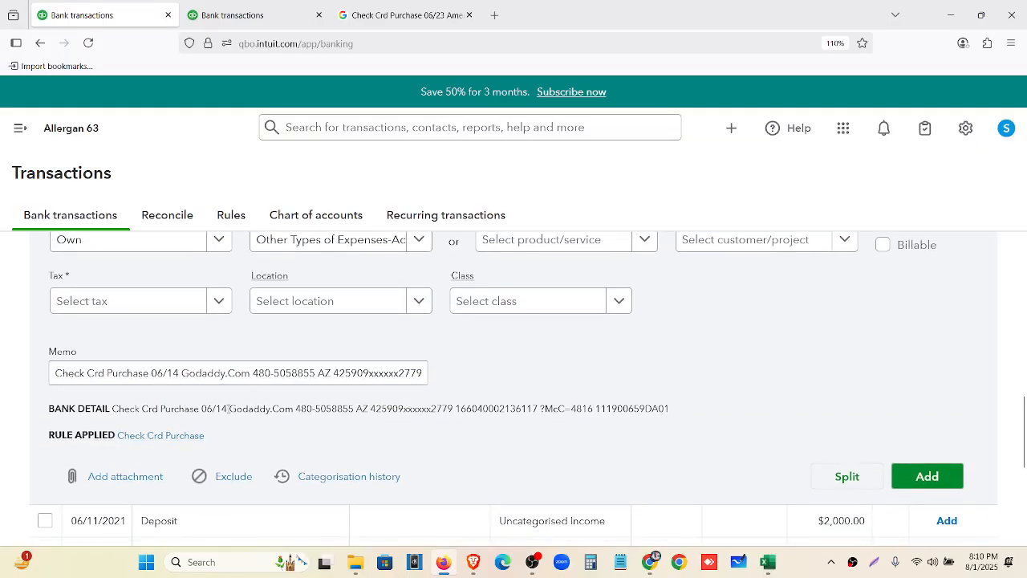
left_click_drag(229, 409, 291, 414)
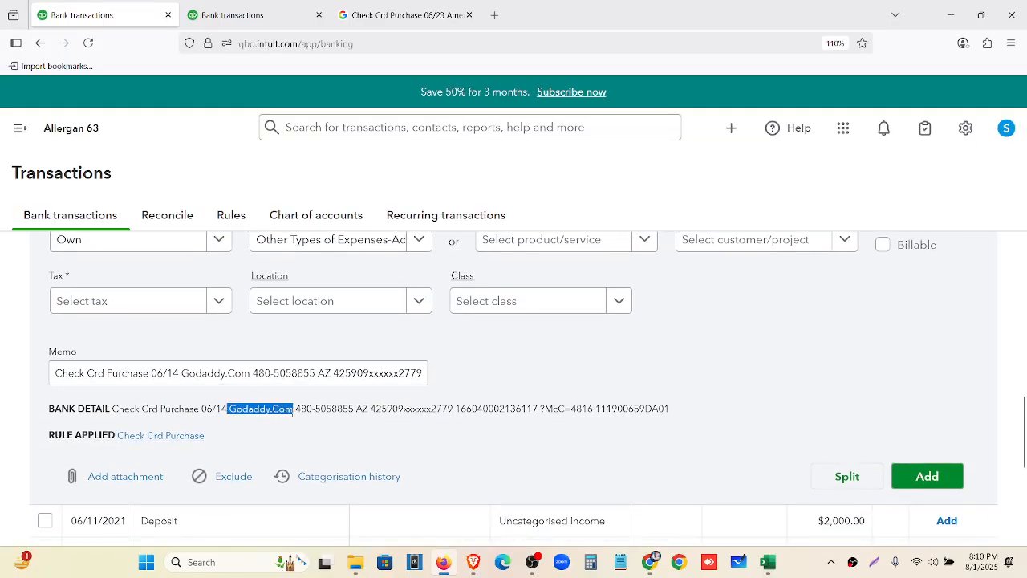
scroll(291, 413, "up", 2)
left_click(139, 393)
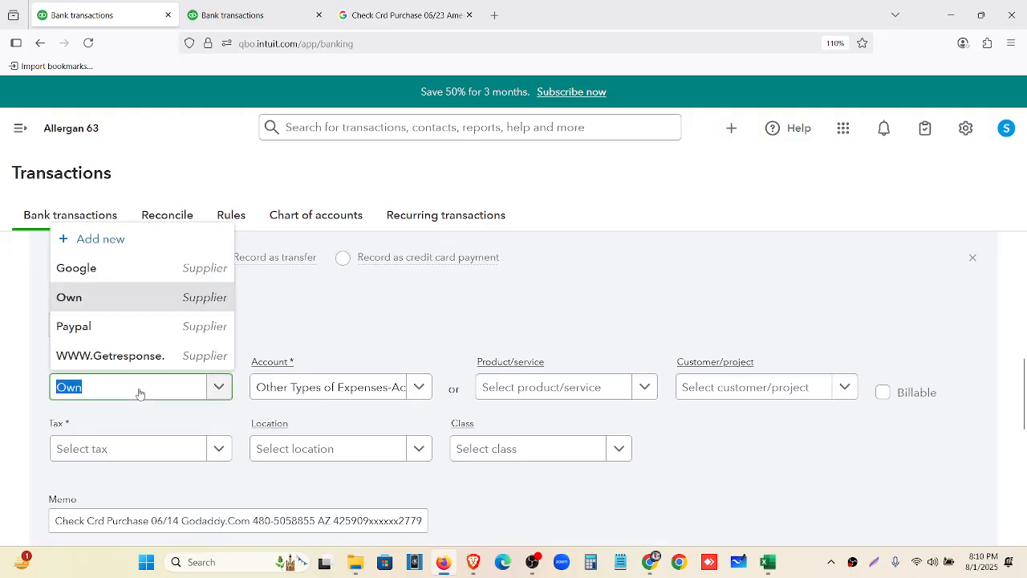
type("Godaddy.Com")
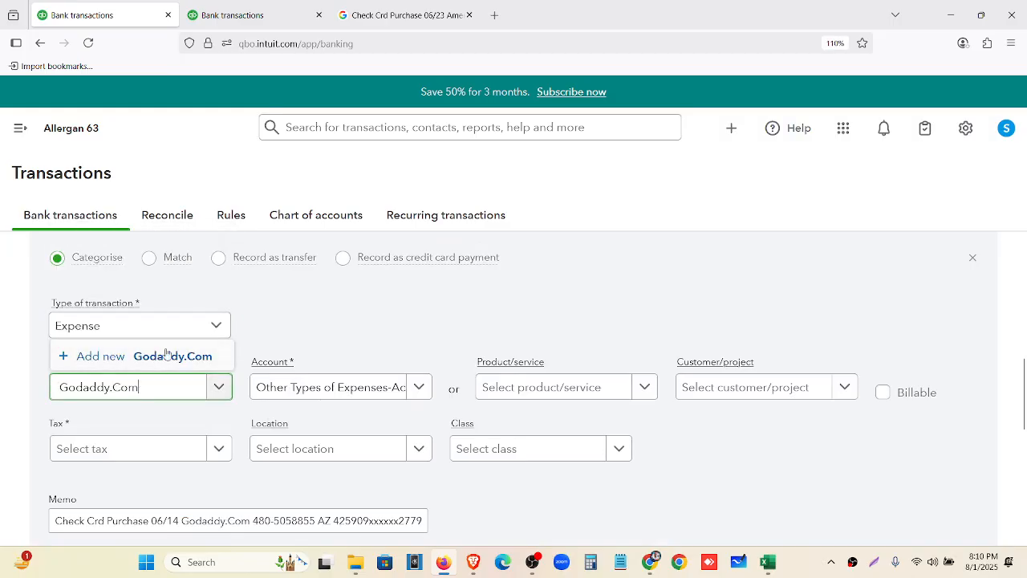
left_click(167, 355)
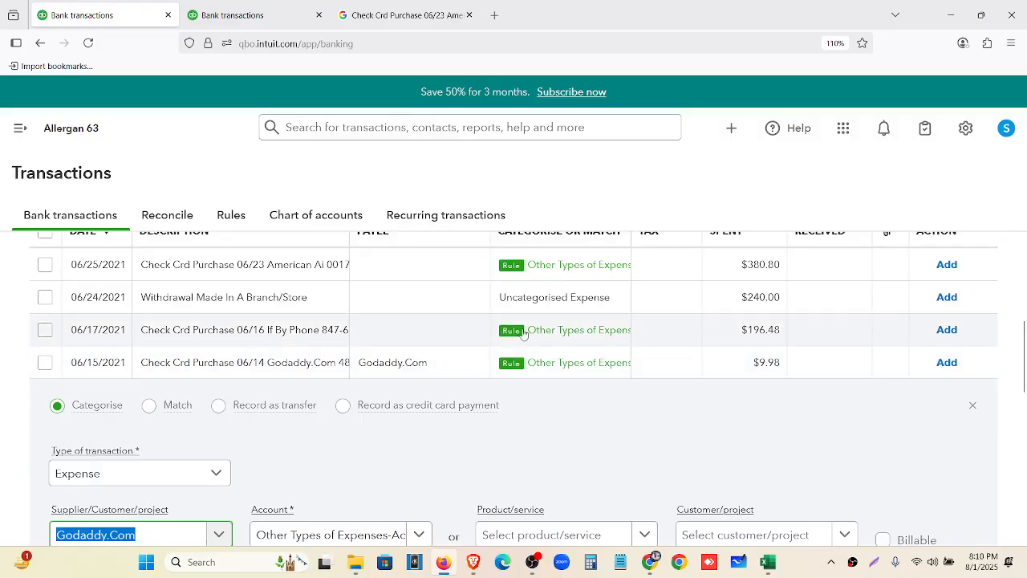
Create supplier If By Phone from the bank detail and set it as the 06/17 purchase's payee
left_click(442, 330)
scroll(227, 428, "down", 2)
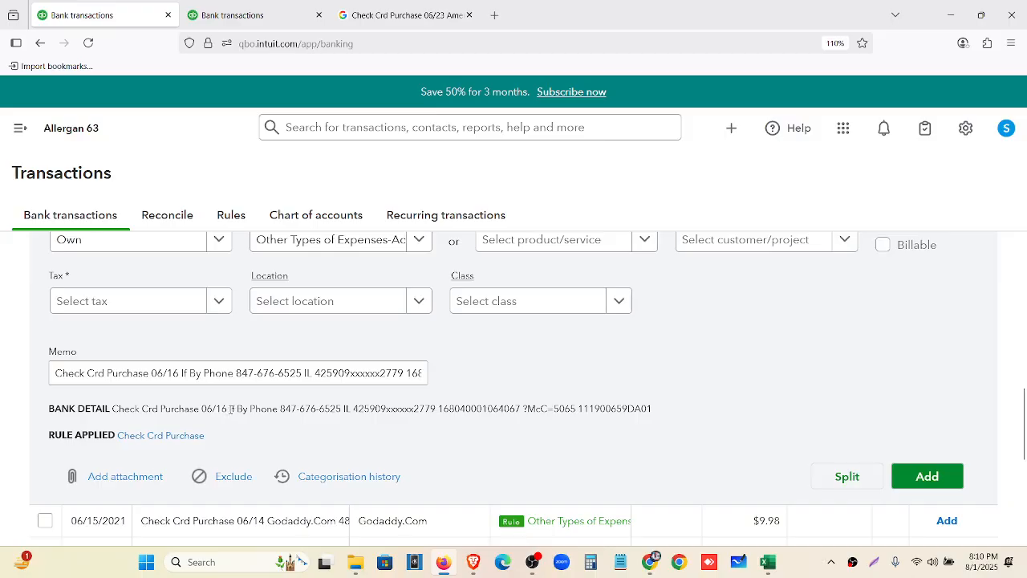
left_click_drag(230, 410, 265, 410)
scroll(257, 419, "up", 3)
left_click(133, 390)
type("If By Phone")
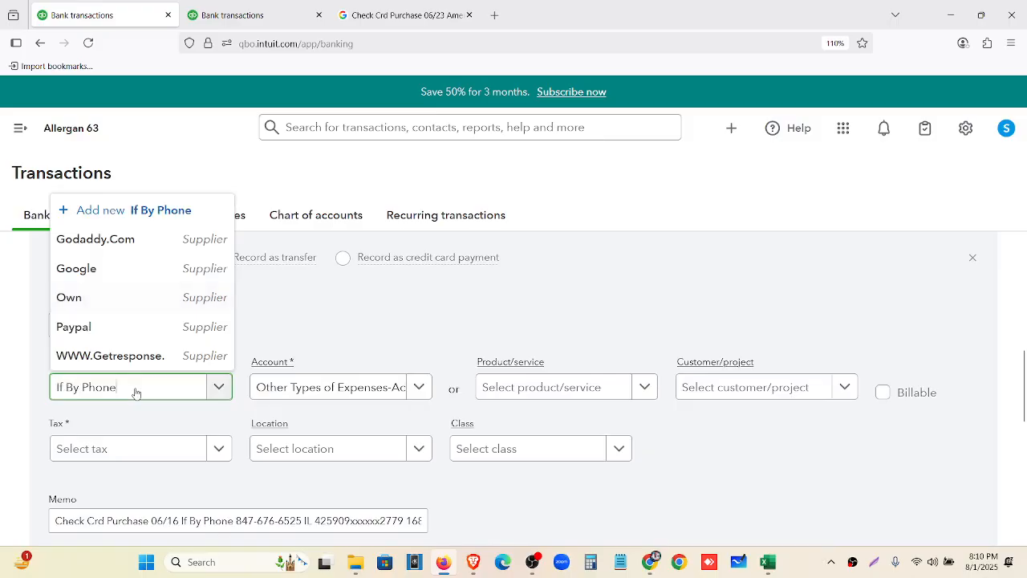
left_click(137, 356)
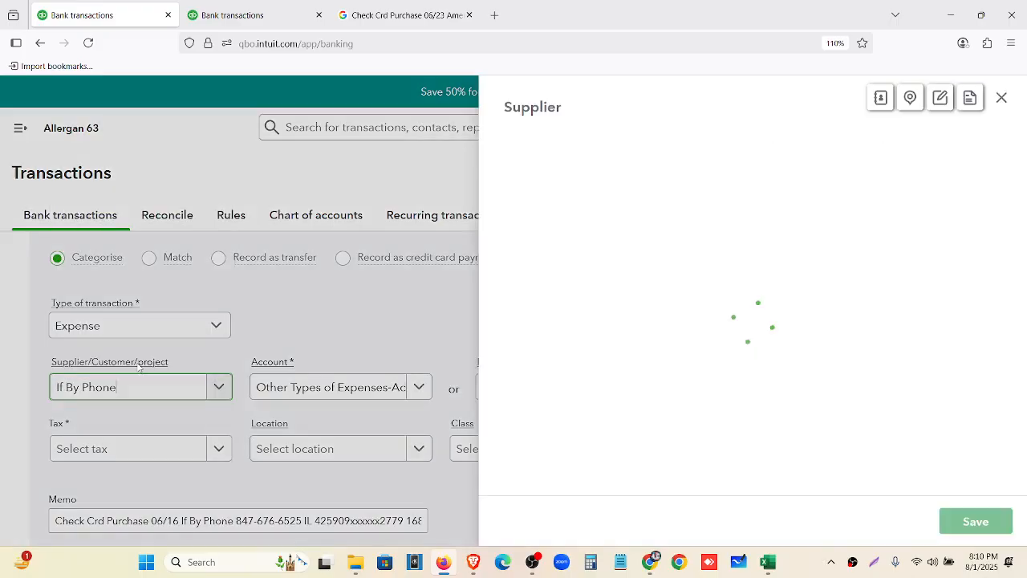
scroll(821, 367, "down", 4)
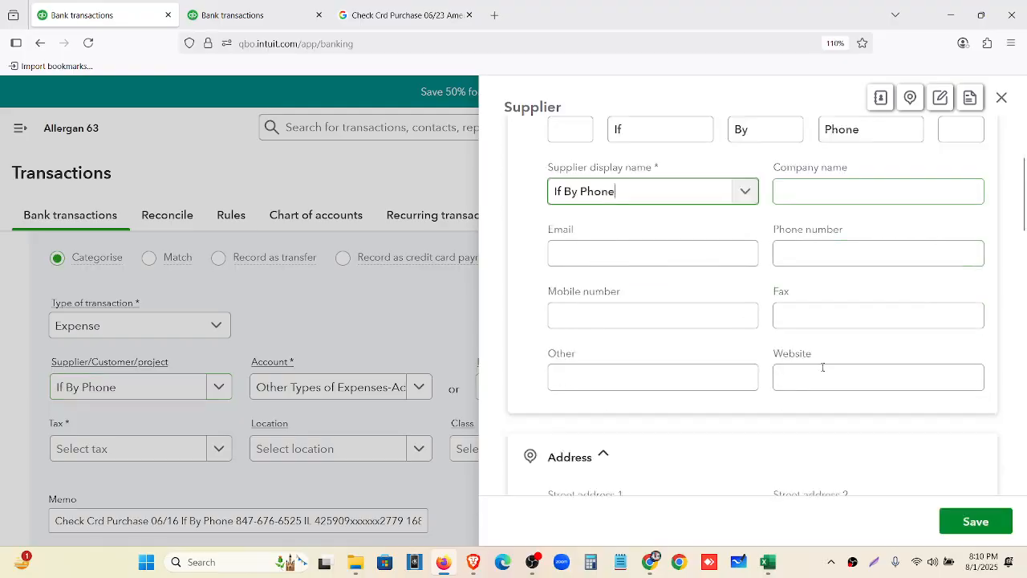
left_click(943, 520)
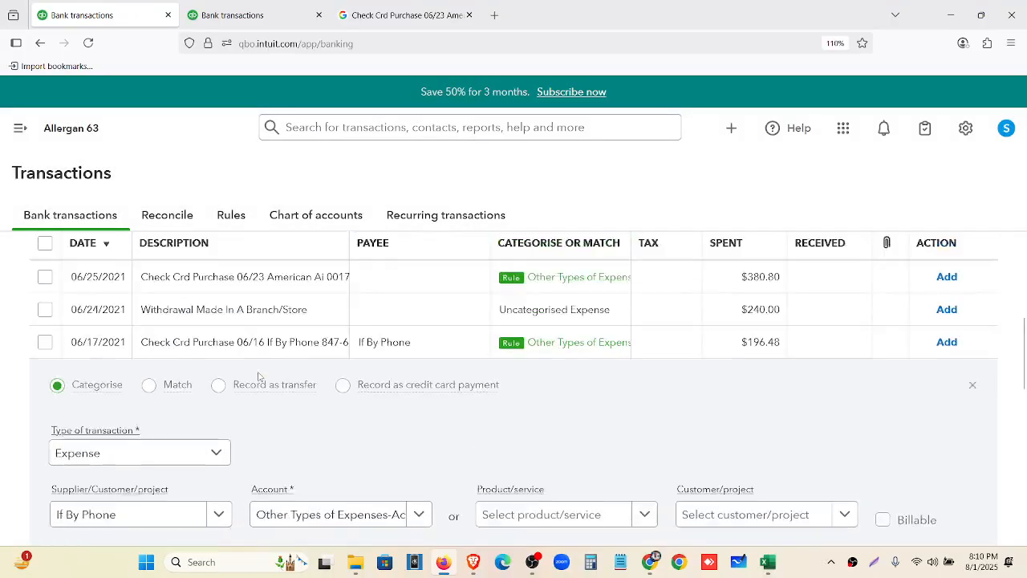
scroll(296, 375, "down", 2)
scroll(297, 381, "up", 4)
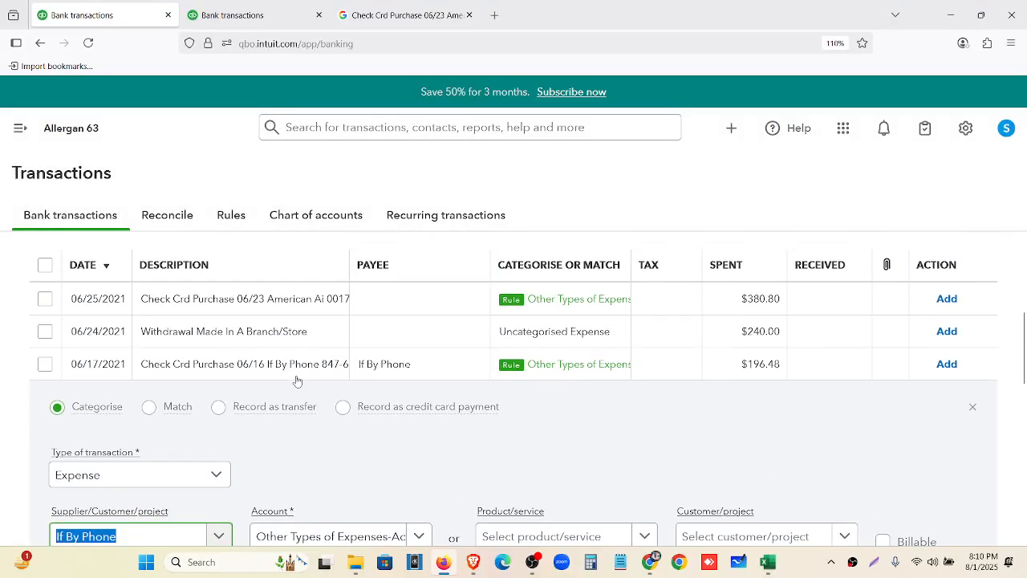
Create supplier American Ai from the bank detail and set it as the 06/25 purchase's payee
left_click(418, 306)
scroll(291, 366, "down", 3)
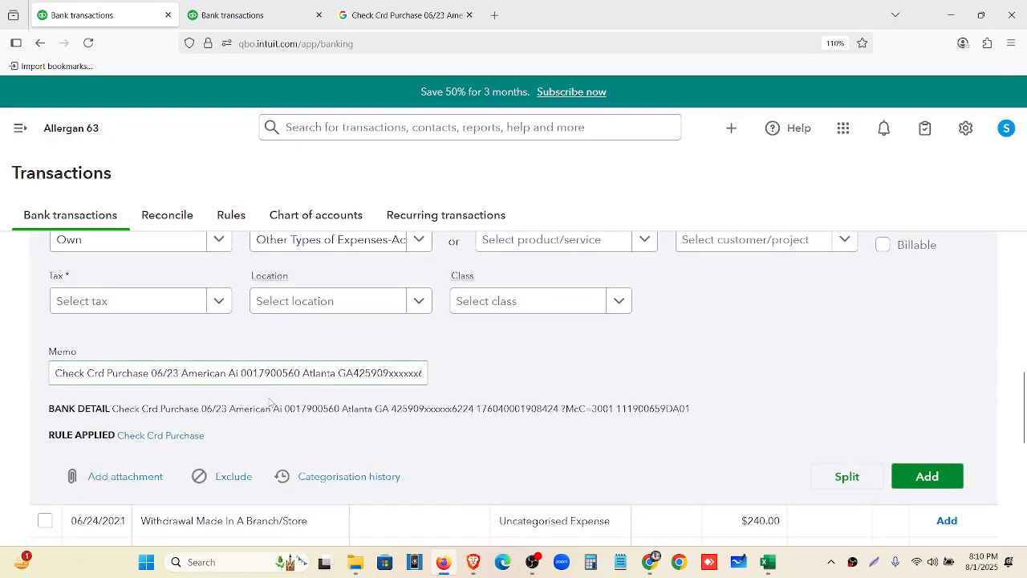
left_click_drag(229, 410, 280, 411)
key("ctrl+c")
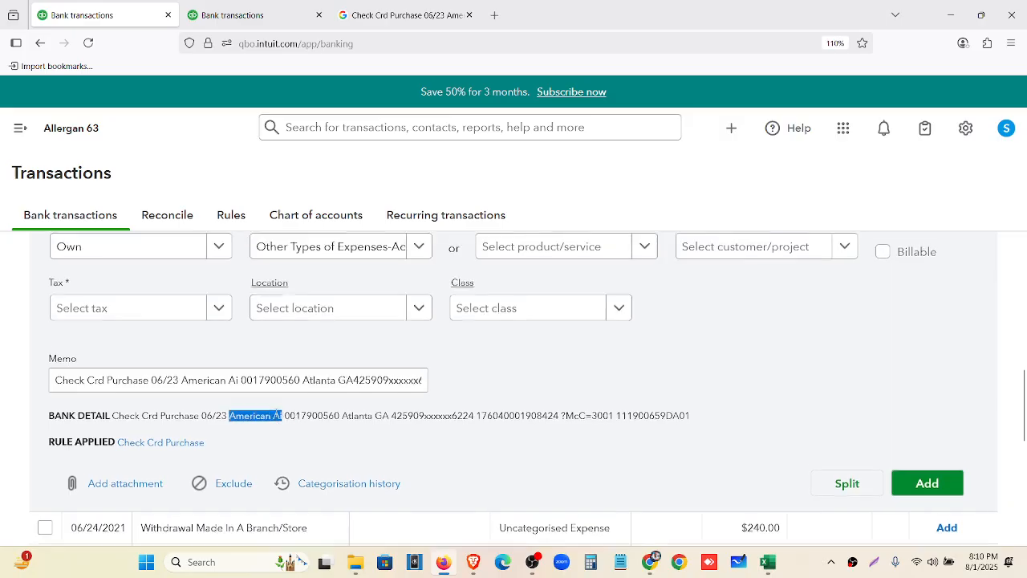
scroll(128, 459, "up", 3)
left_click(128, 458)
key("ctrl+v")
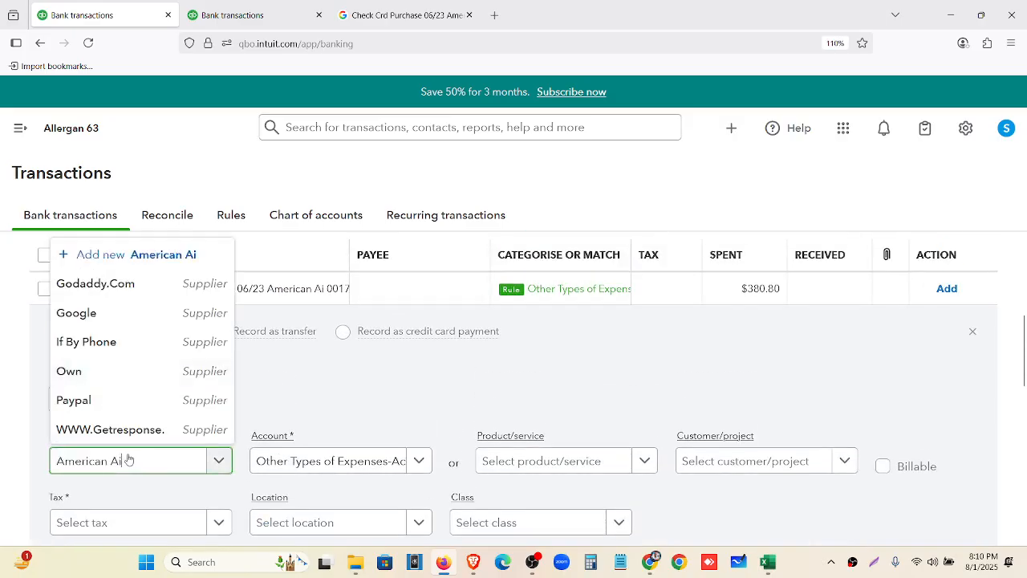
left_click(163, 431)
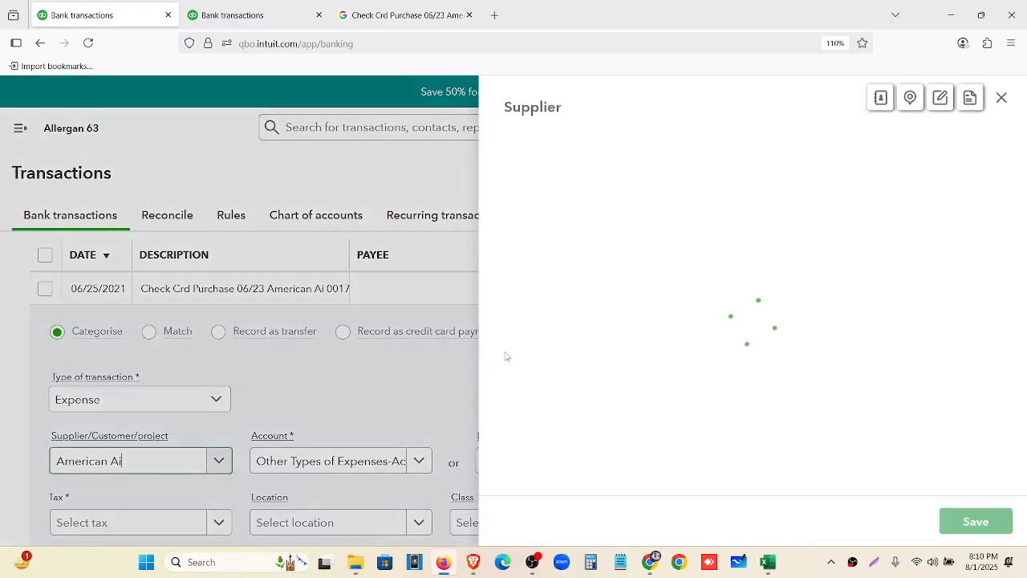
left_click(973, 522)
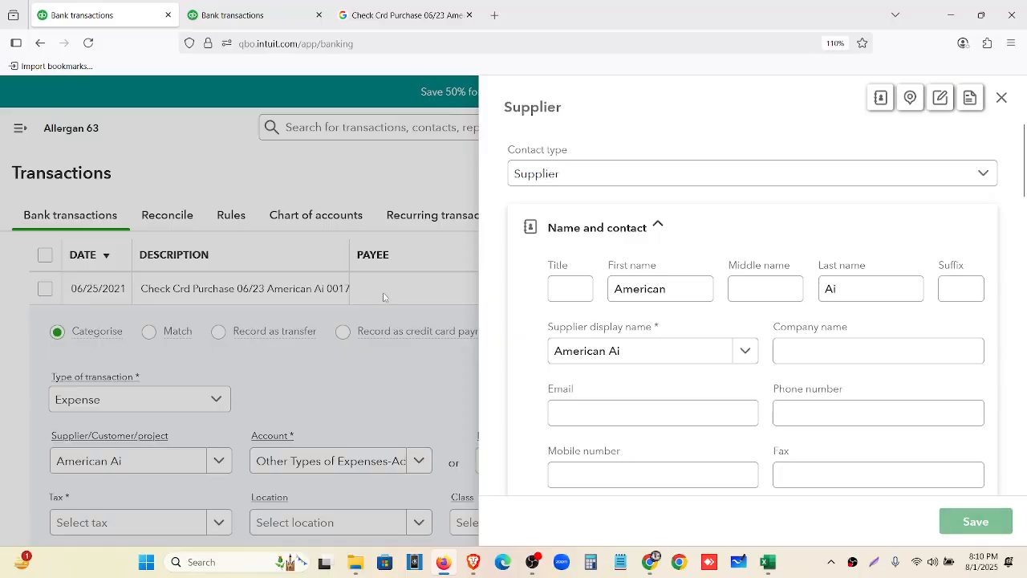
left_click(974, 334)
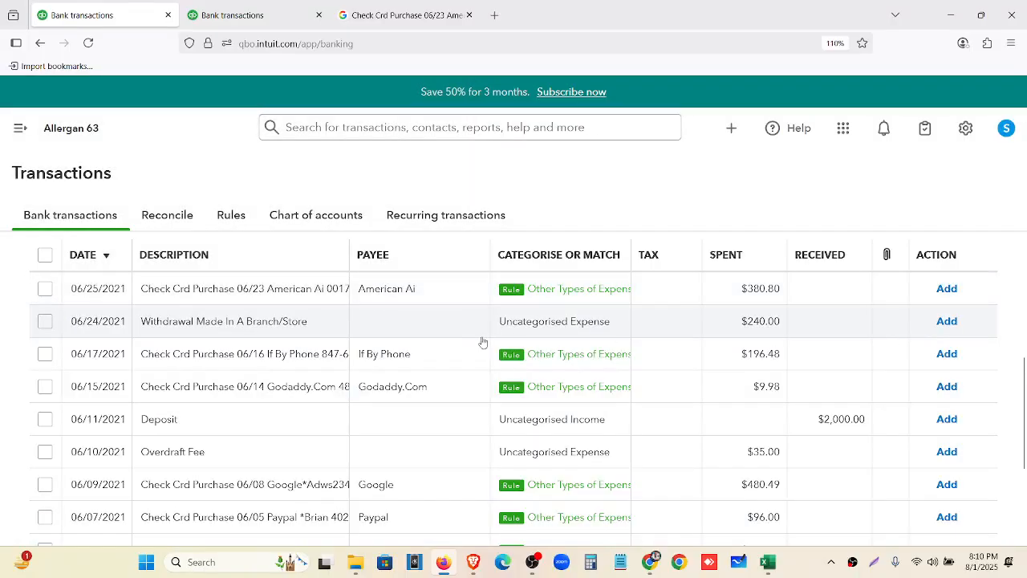
Select the rule-categorised June purchases and try accepting them, which is refused for missing tax
left_click(44, 290)
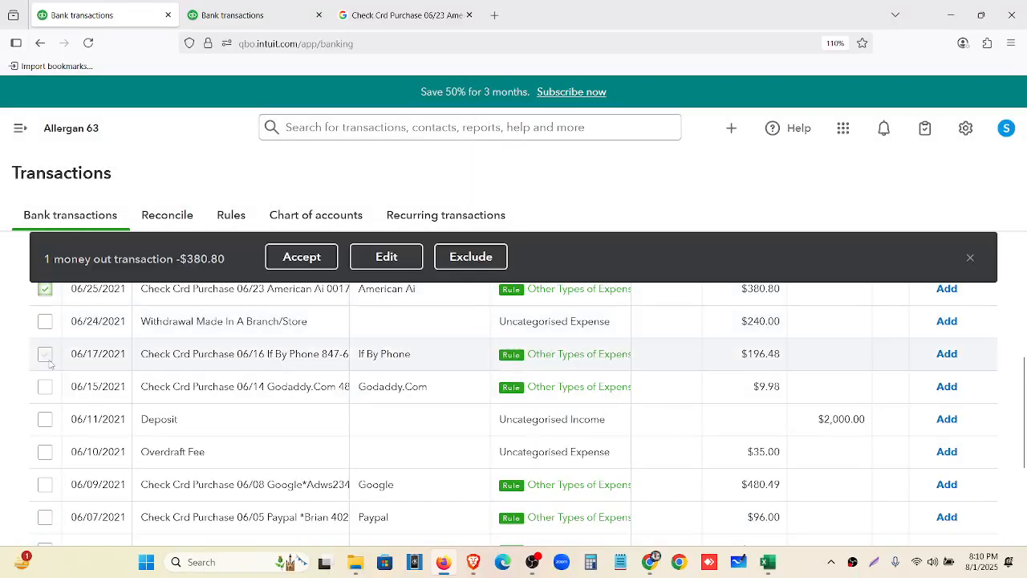
left_click(45, 388)
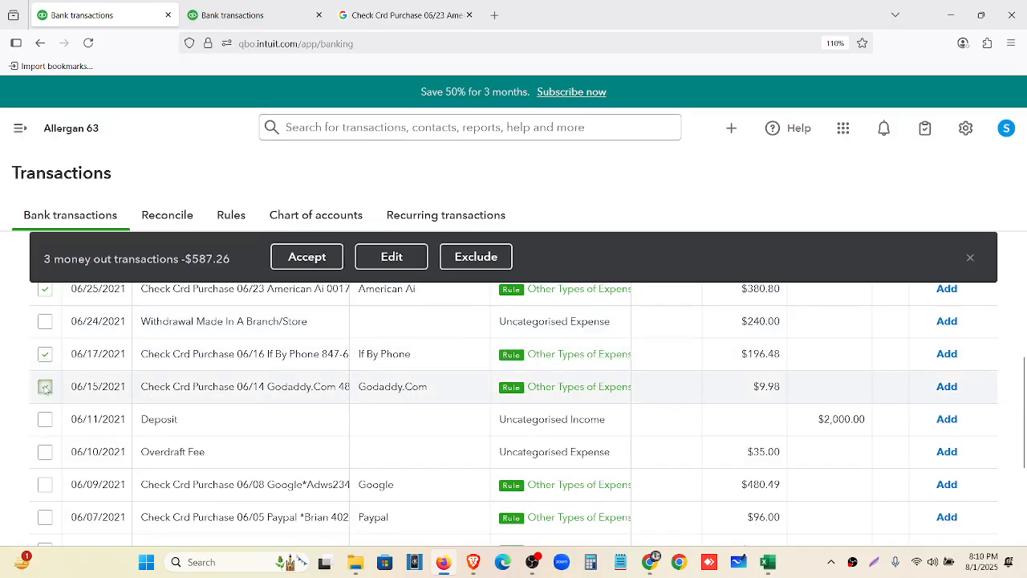
scroll(45, 394, "down", 2)
left_click(45, 410)
left_click(45, 443)
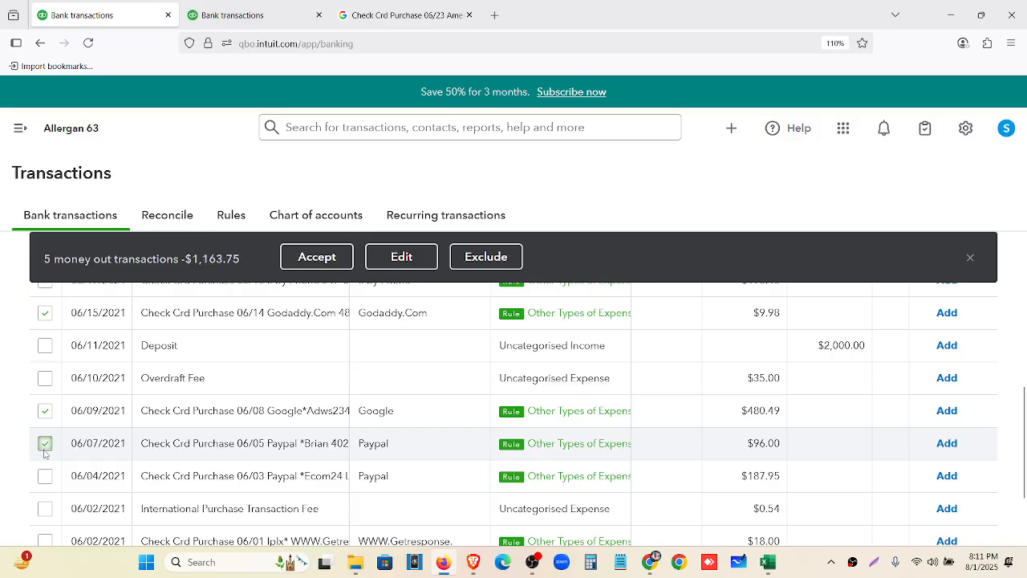
left_click(45, 476)
scroll(44, 466, "down", 2)
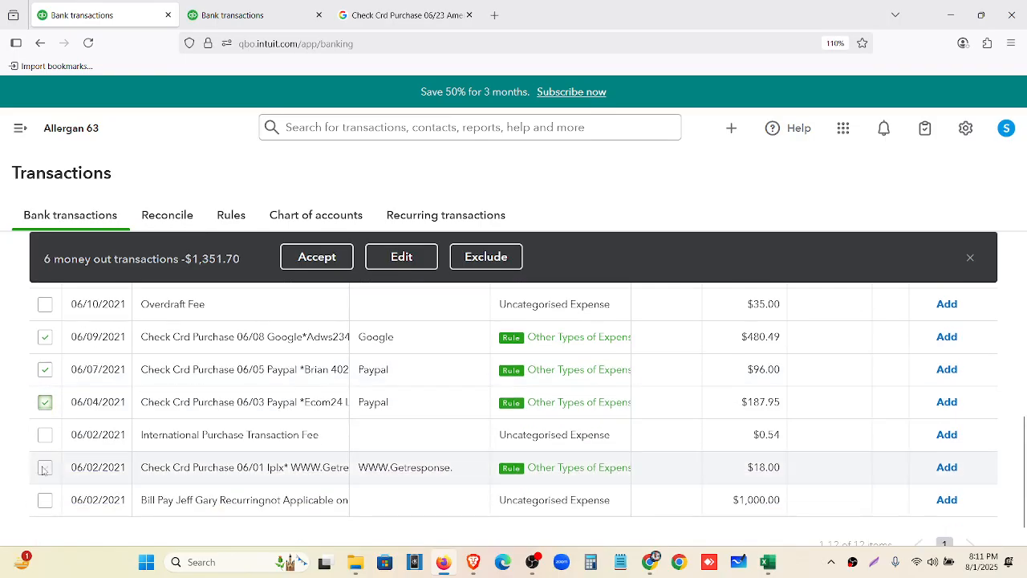
left_click(45, 467)
left_click(321, 258)
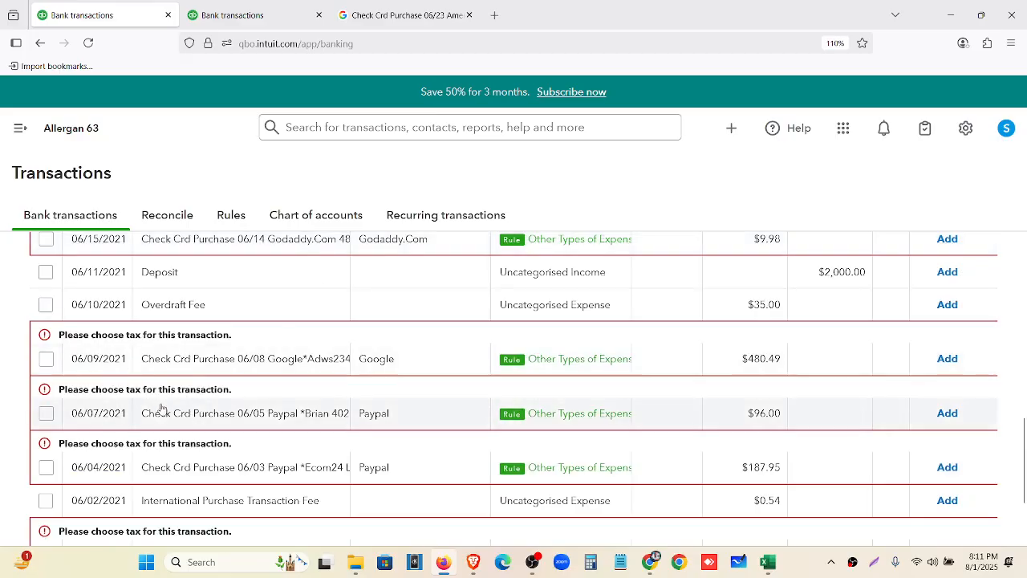
Reselect the seven card purchases totalling $1,369.70 for batch editing
left_click(46, 392)
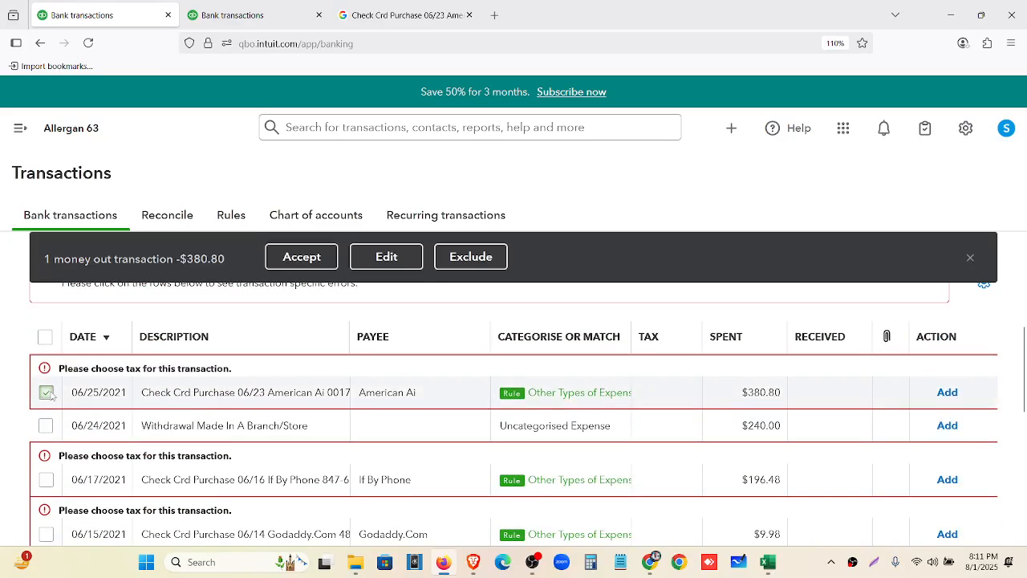
left_click(46, 406)
left_click(46, 460)
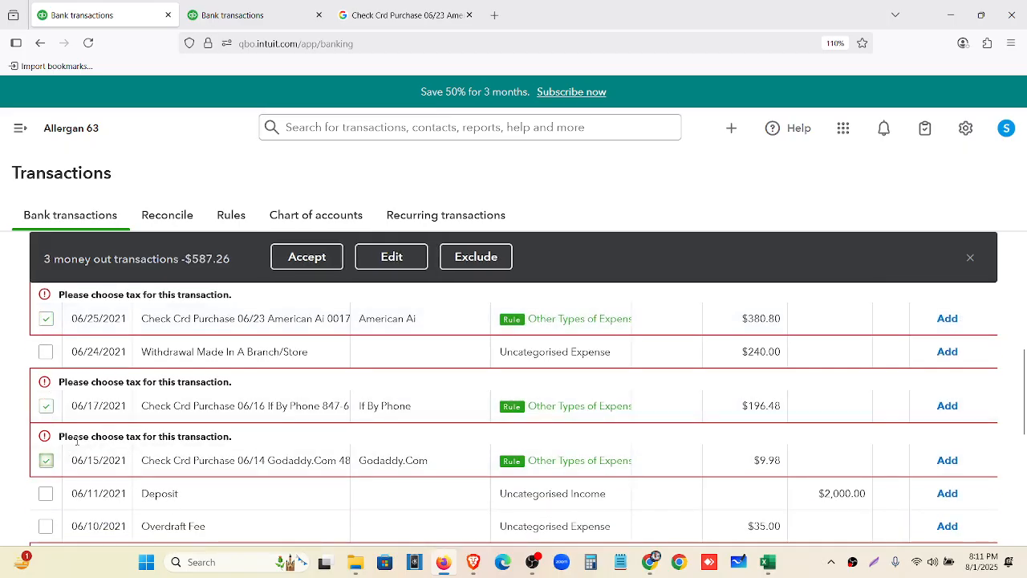
scroll(48, 450, "down", 2)
left_click(47, 432)
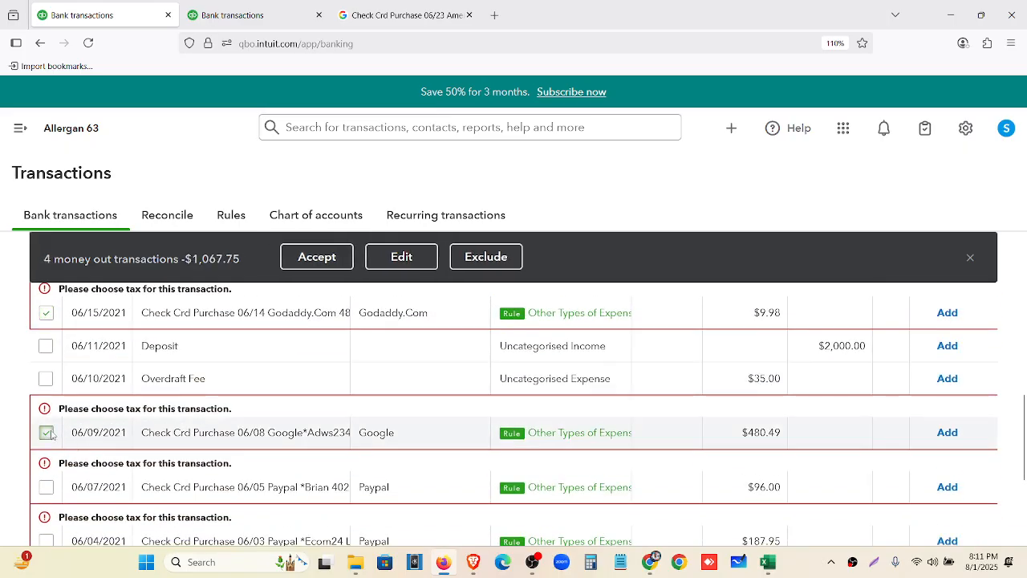
left_click(46, 487)
scroll(48, 481, "down", 3)
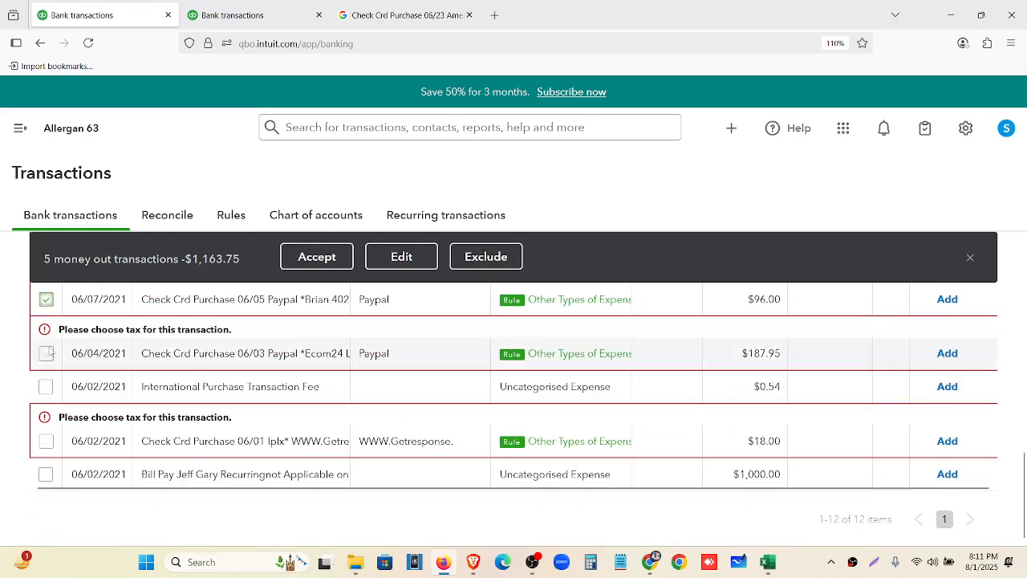
left_click(46, 354)
left_click(45, 441)
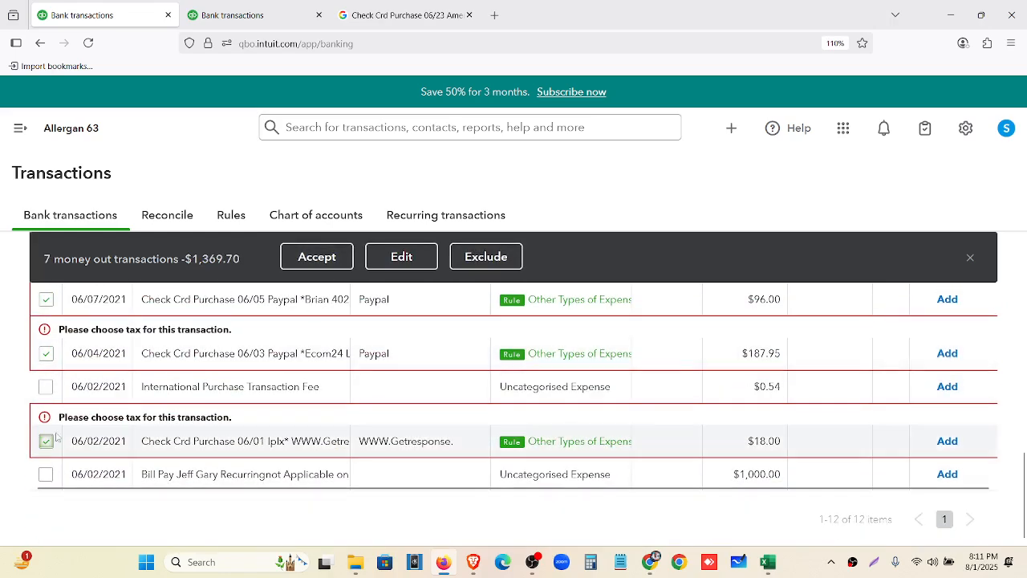
left_click(416, 256)
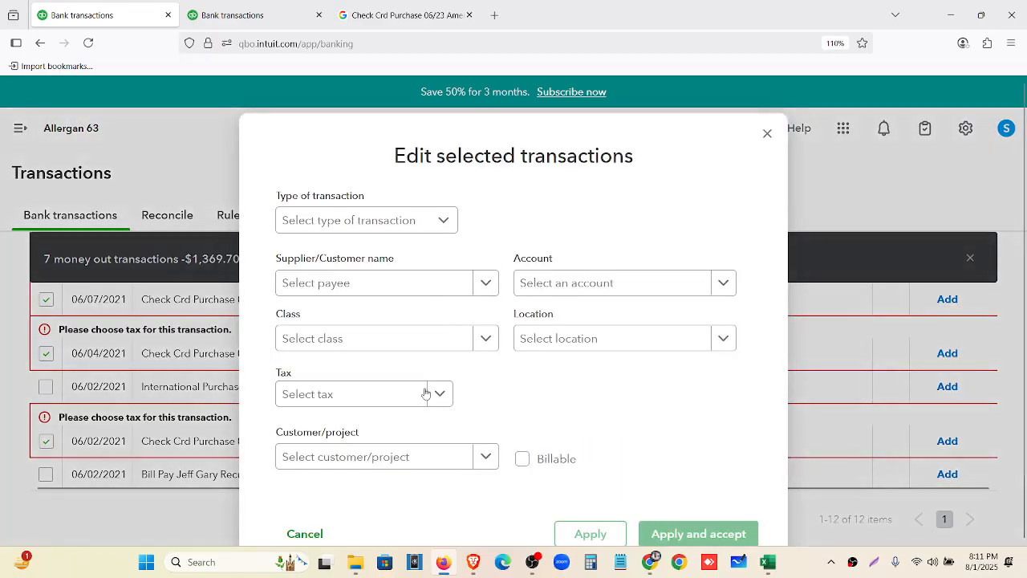
Apply Zero Rated Tax (0% Sales) to the seven purchases and accept them, leaving five for review
left_click(431, 395)
scroll(394, 238, "down", 2)
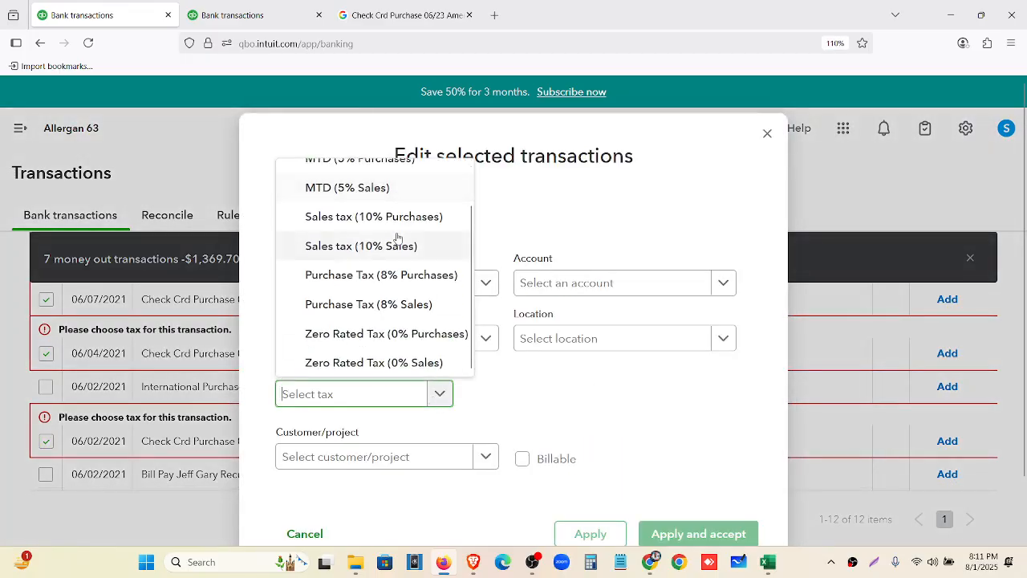
left_click(386, 365)
scroll(618, 418, "down", 2)
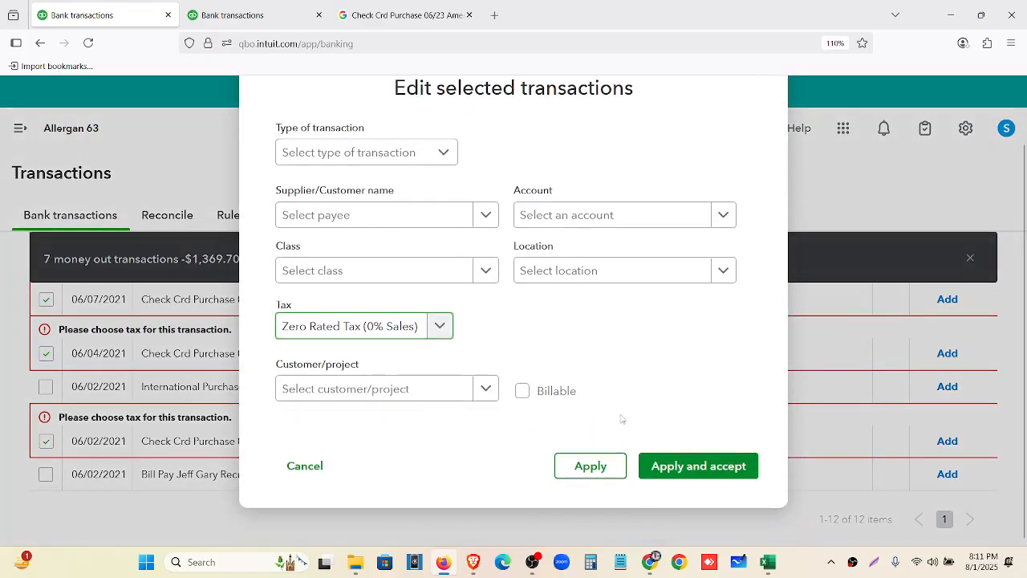
left_click(691, 466)
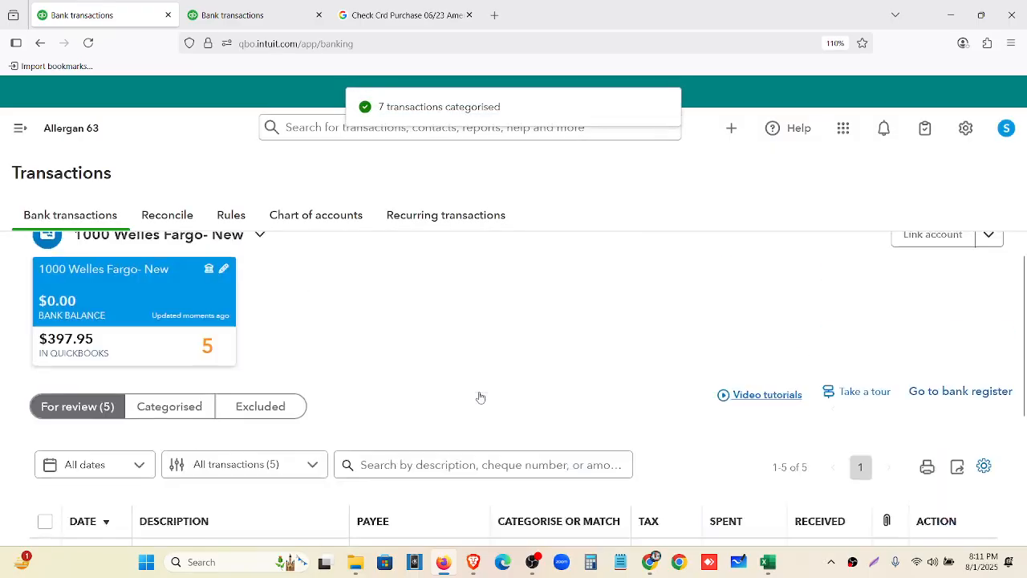
scroll(219, 386, "down", 3)
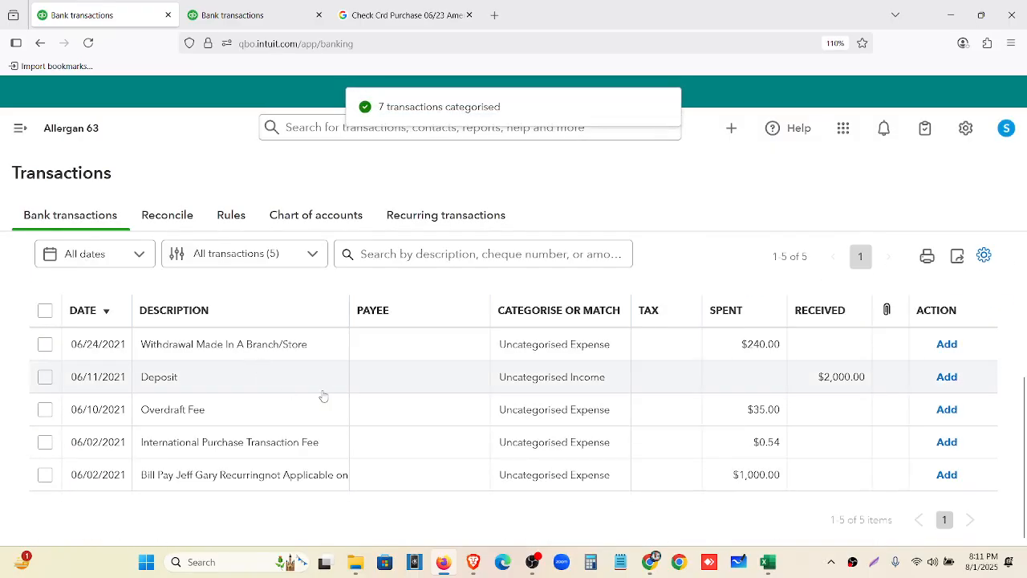
Categorise the International Purchase Transaction Fee to Bank charges with Zero Rated Tax (0%), keeping the category's default tax
left_click(241, 456)
left_click(128, 448)
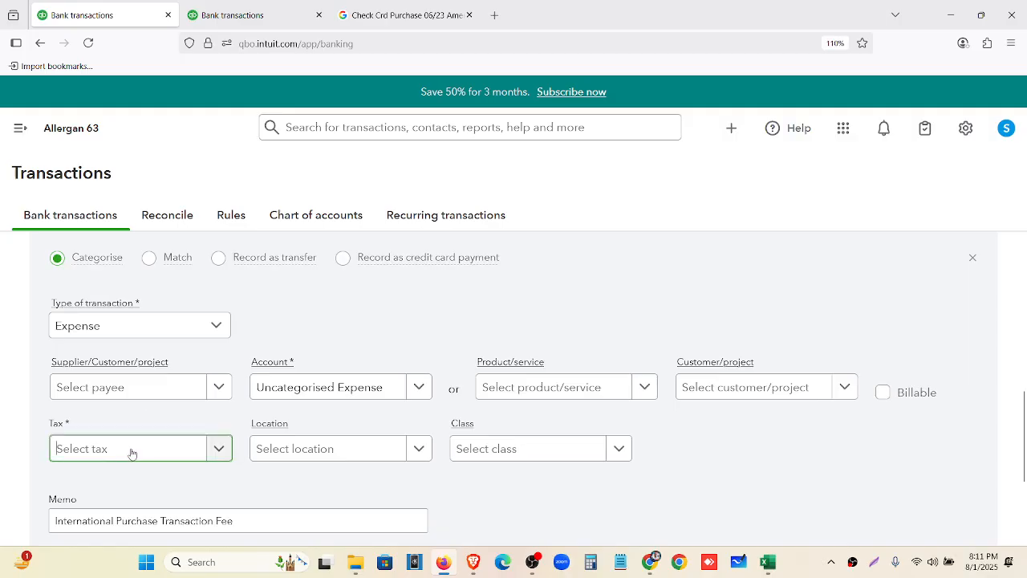
left_click(143, 416)
scroll(406, 394, "down", 1)
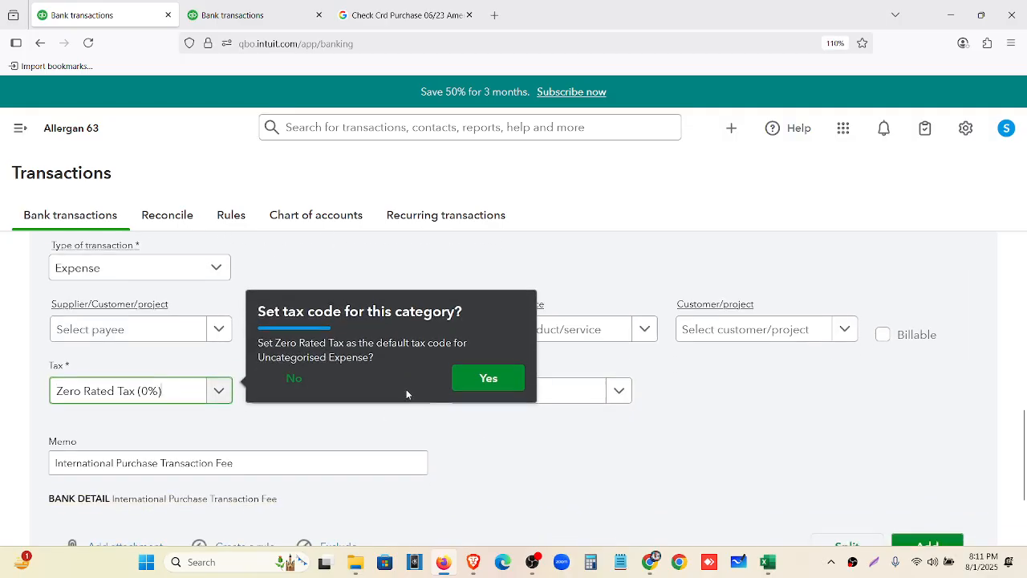
left_click(282, 388)
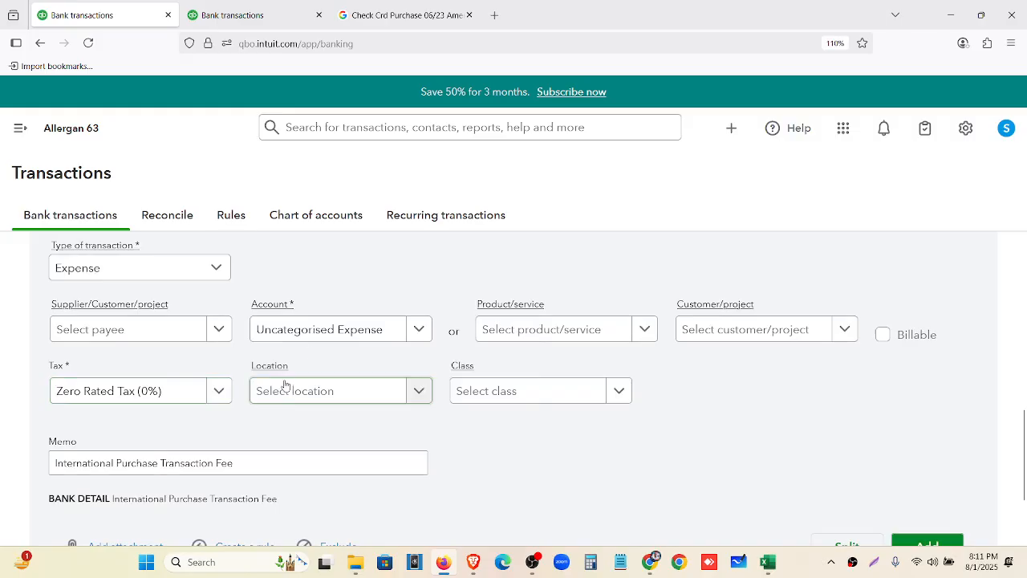
left_click(397, 330)
type("bank")
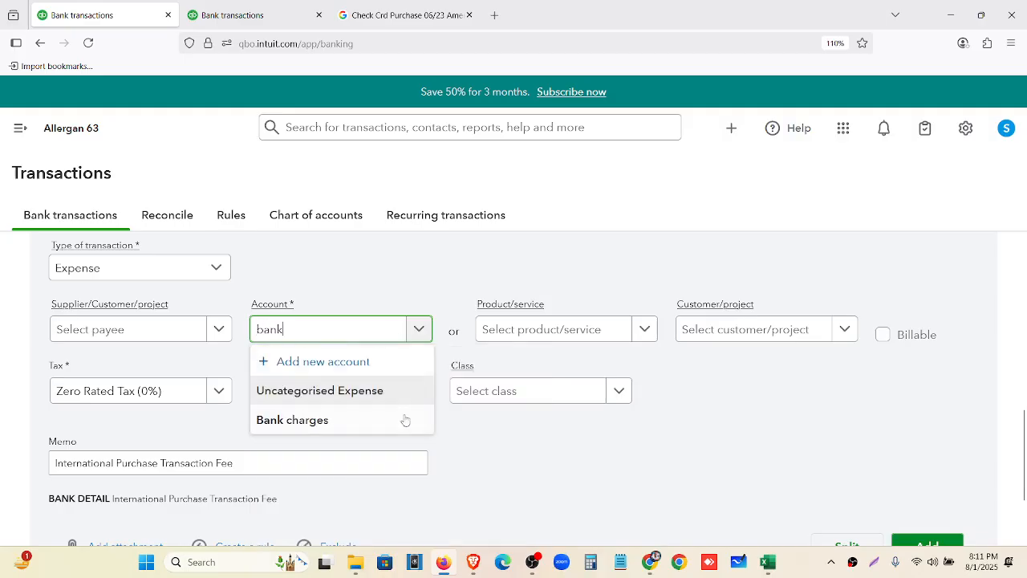
left_click(403, 420)
scroll(802, 481, "down", 2)
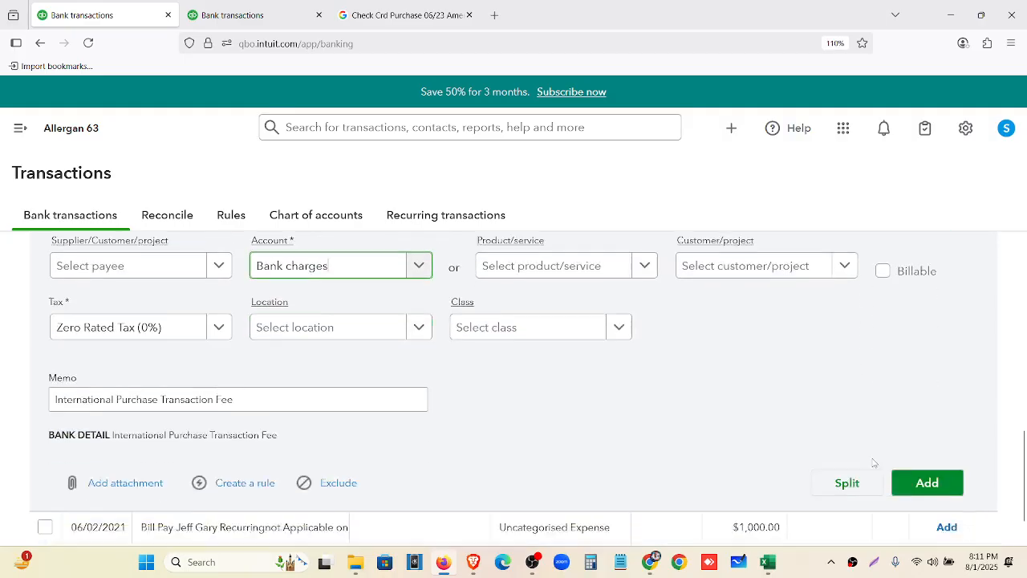
left_click(936, 473)
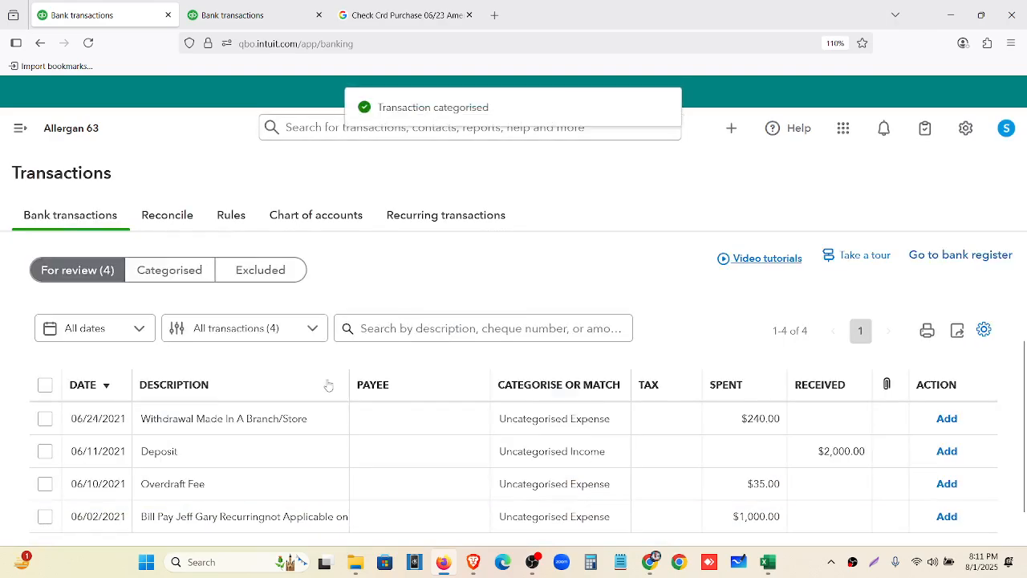
Categorise the Overdraft Fee to Bank charges with Zero Rated Tax (0%) and add it
left_click(233, 451)
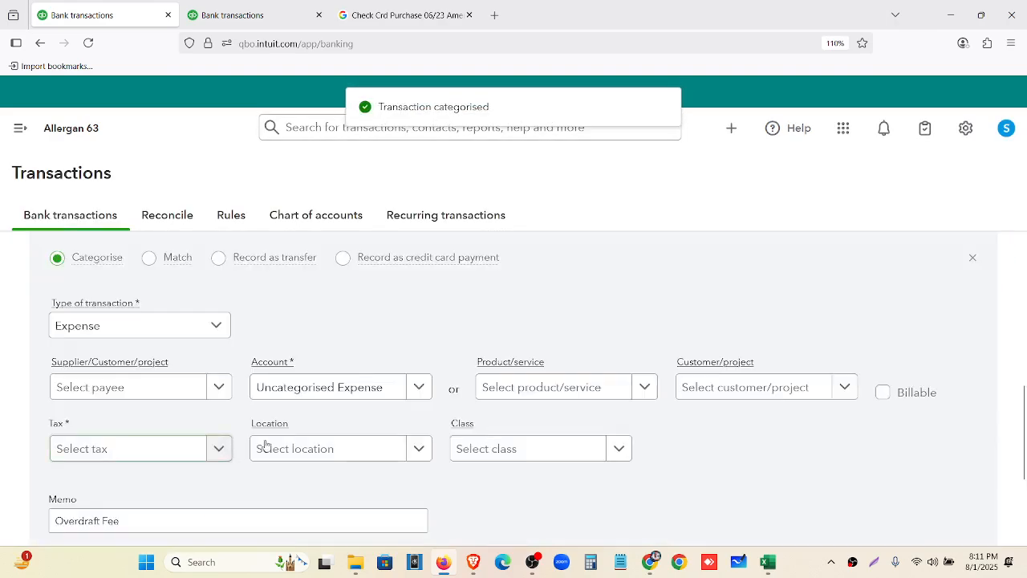
left_click(184, 450)
left_click(150, 417)
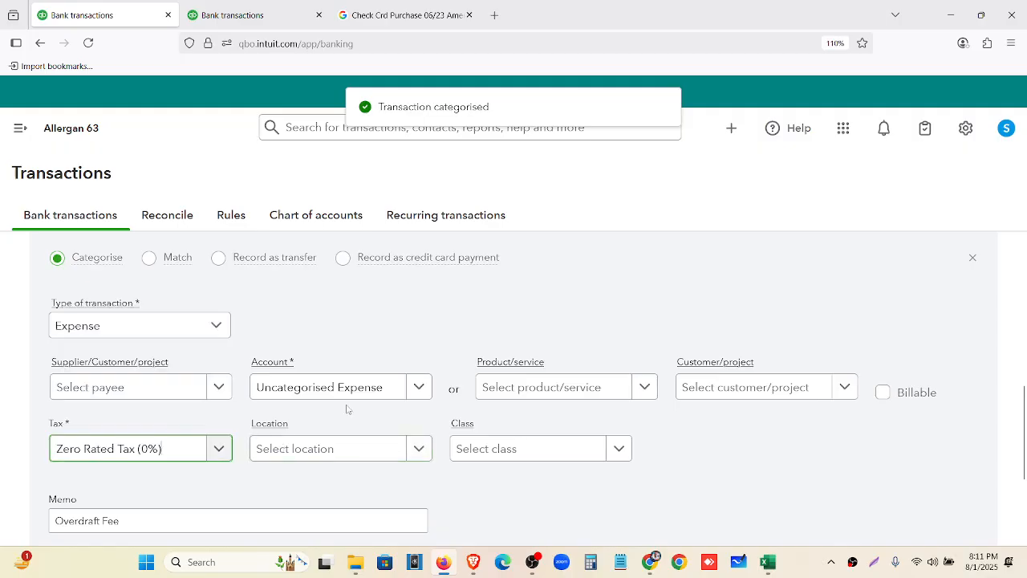
left_click(365, 388)
type("bank")
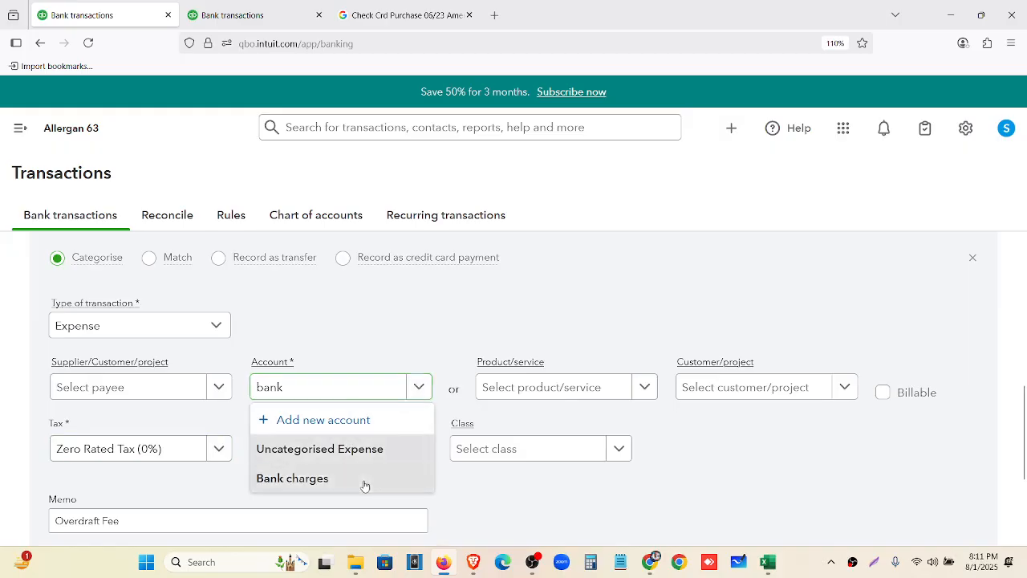
left_click(362, 480)
scroll(711, 408, "down", 2)
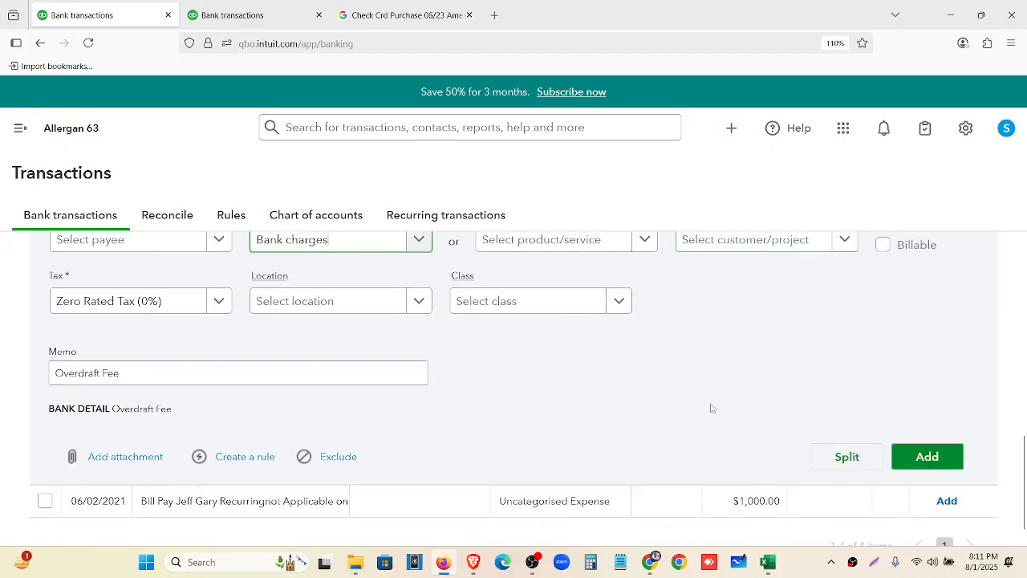
left_click(927, 456)
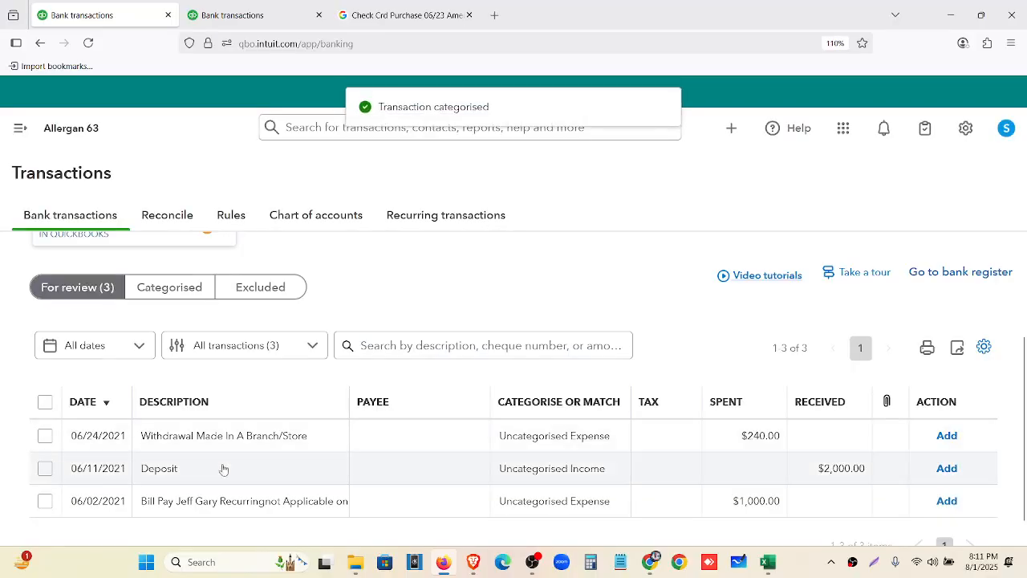
scroll(218, 472, "down", 1)
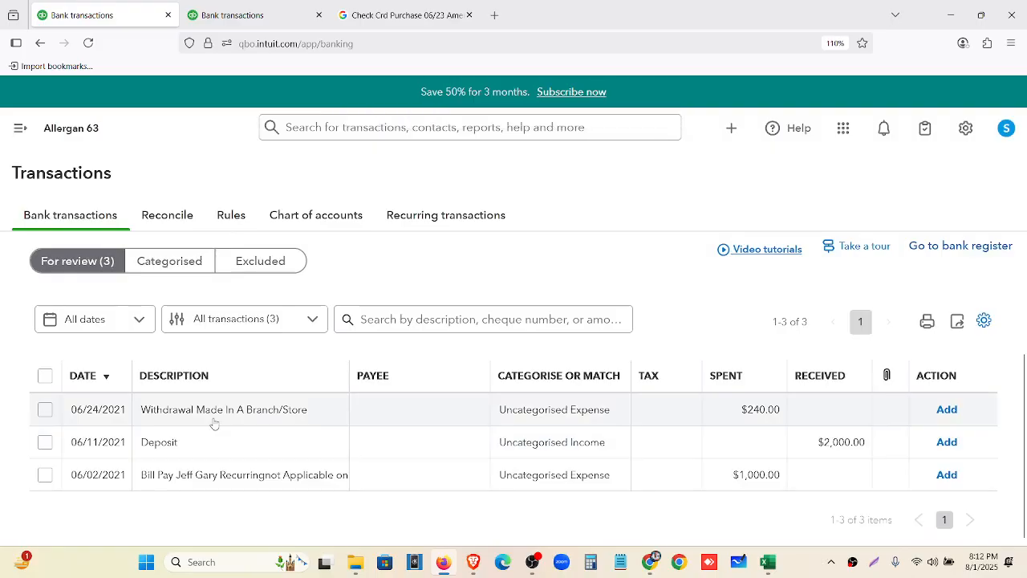
Assign the Withdrawal Made In A Branch/Store to Opening Balance Equity, tax Zero Rated (0%), and add it
left_click(214, 422)
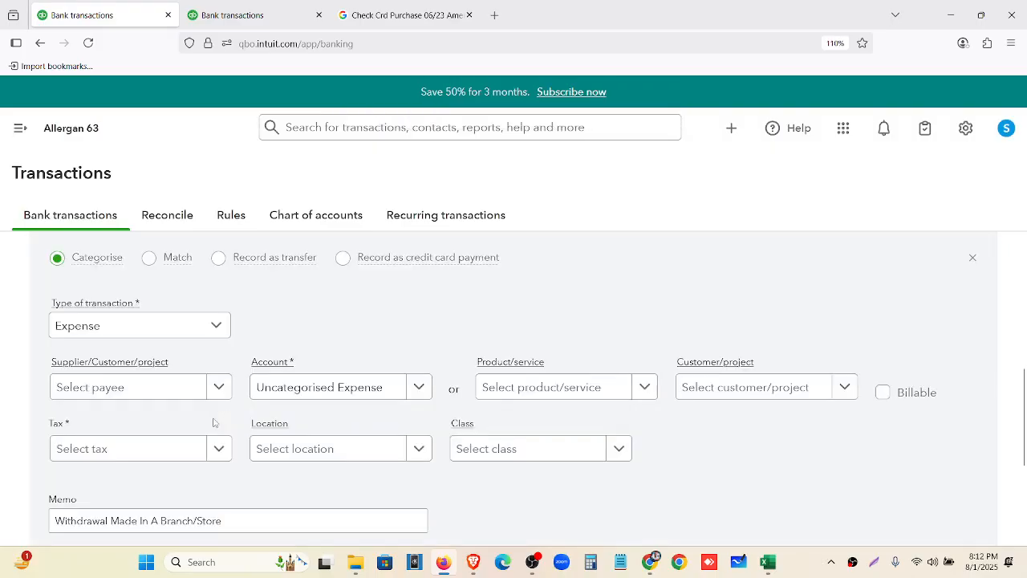
left_click(344, 389)
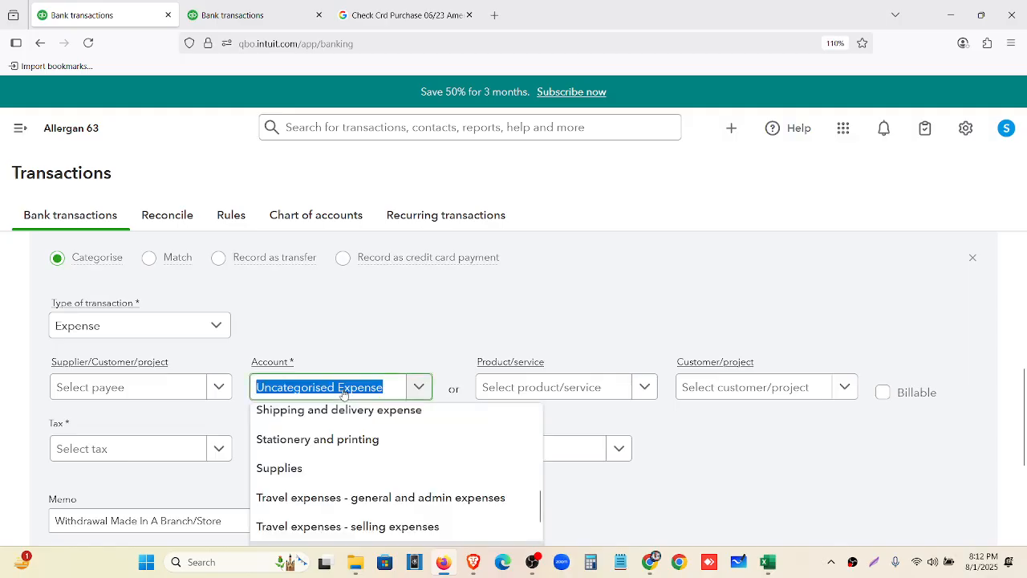
type("own")
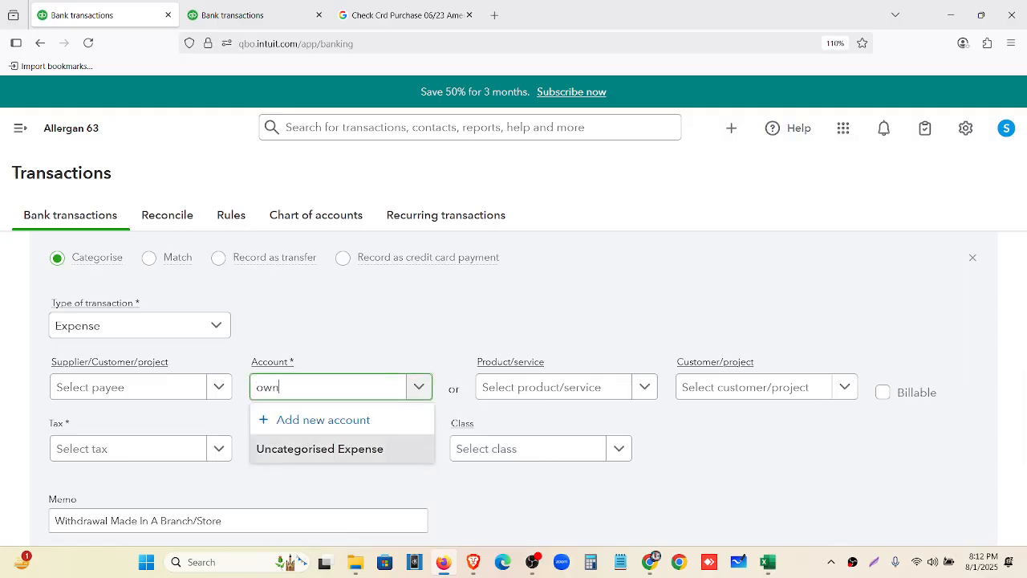
key("BackSpace")
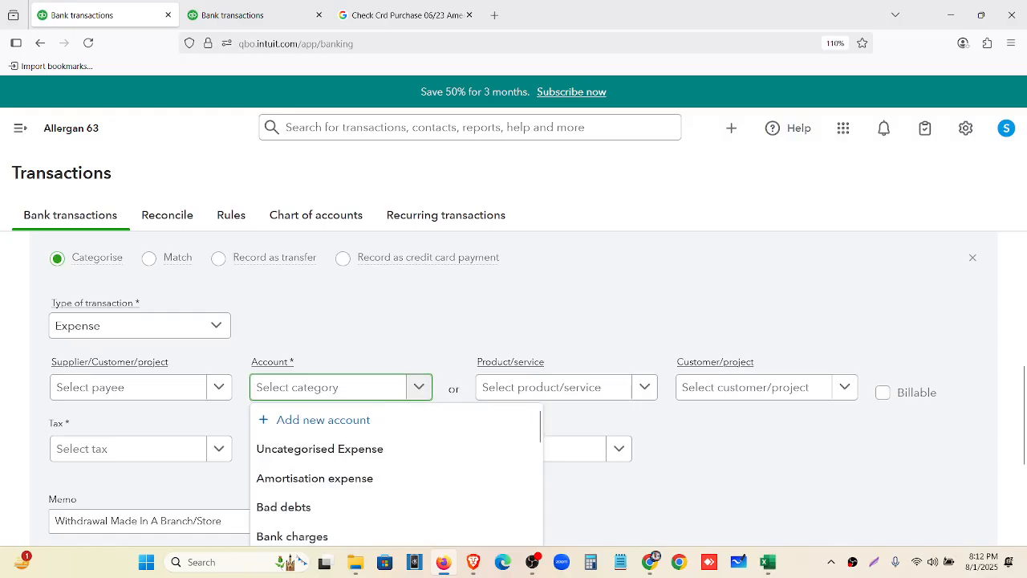
type("eq")
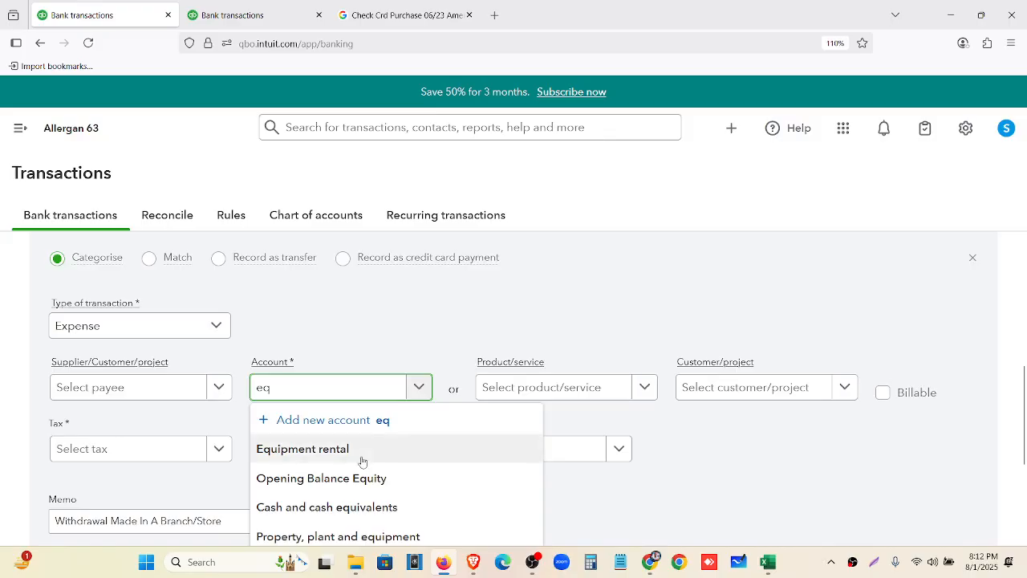
left_click(401, 480)
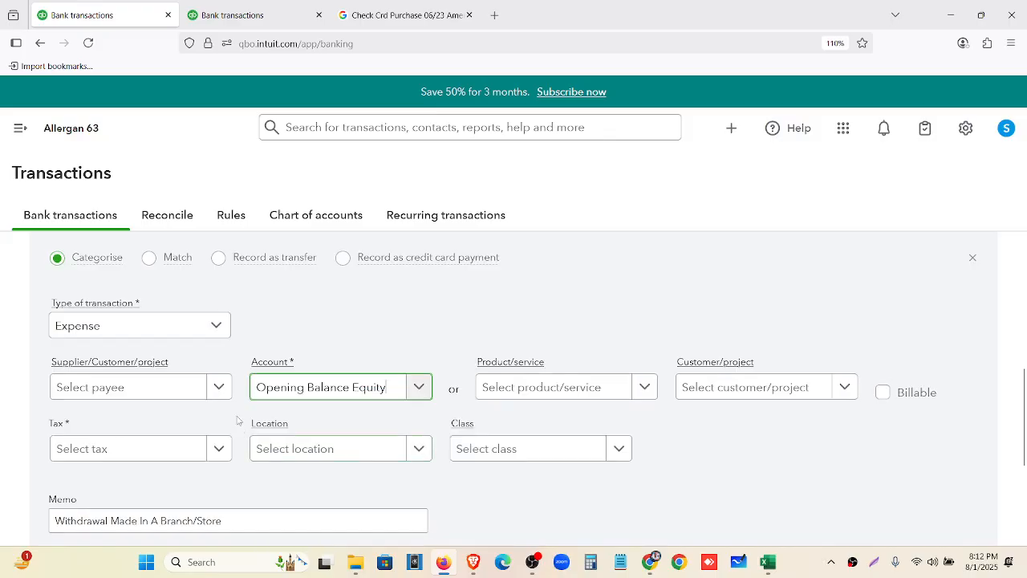
scroll(225, 411, "down", 1)
left_click(198, 374)
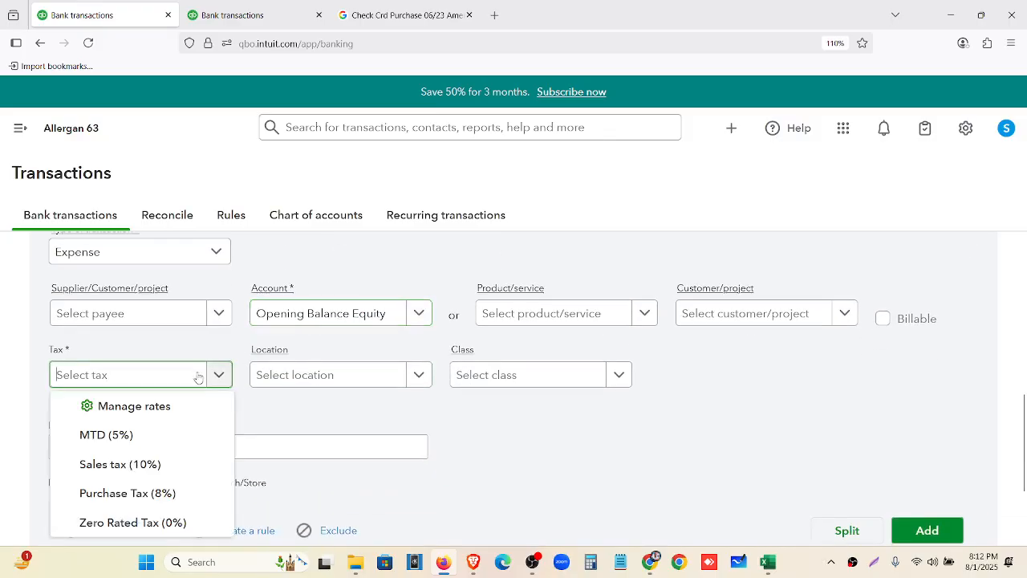
left_click(171, 522)
scroll(638, 439, "down", 2)
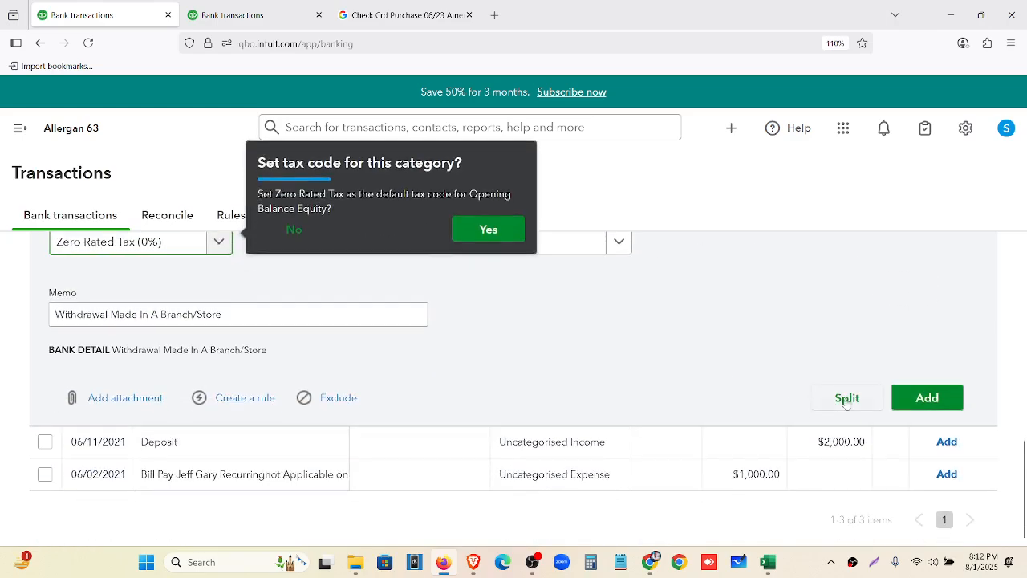
left_click(915, 404)
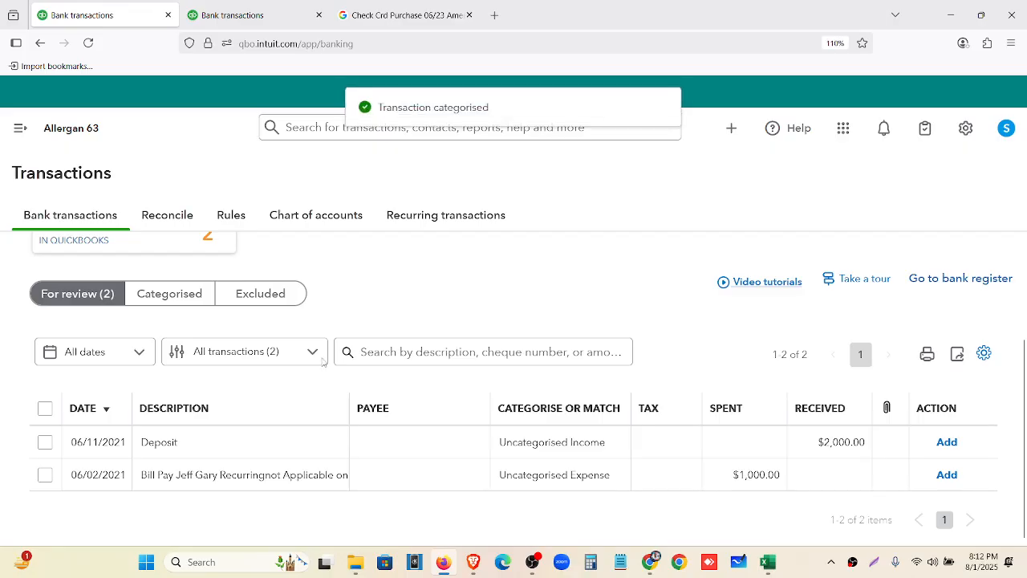
Categorise the $2,000.00 Deposit under Sales - retail with Zero Rated Tax (0% Sales) and add it
left_click(192, 451)
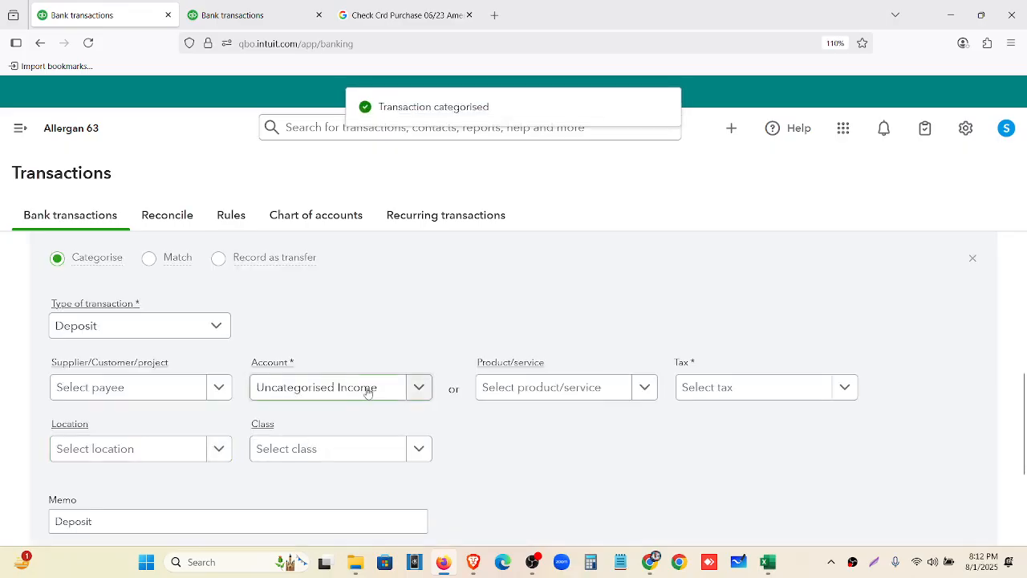
scroll(340, 449, "down", 2)
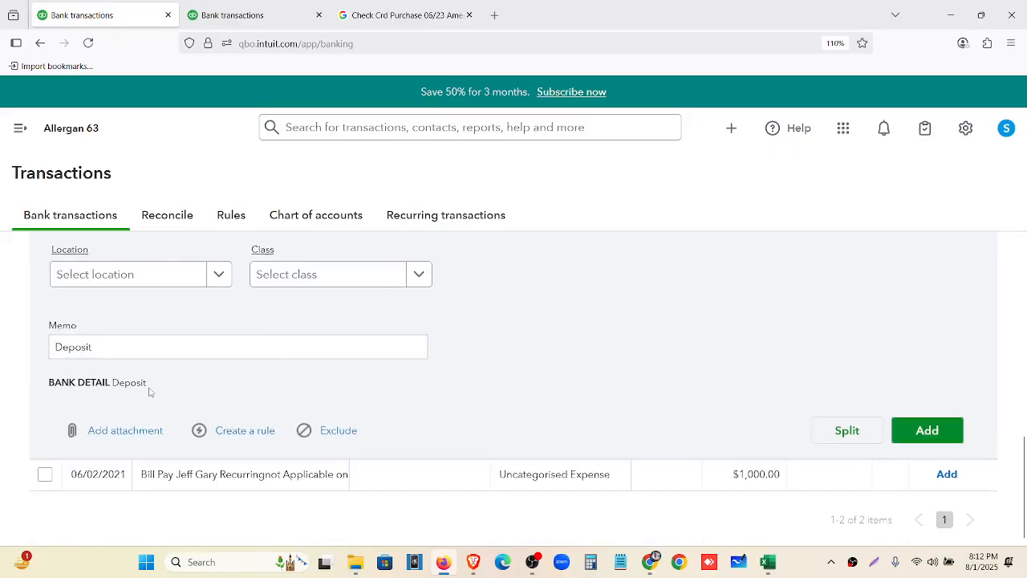
left_click_drag(149, 386, 118, 384)
left_click(186, 404)
scroll(270, 378, "up", 3)
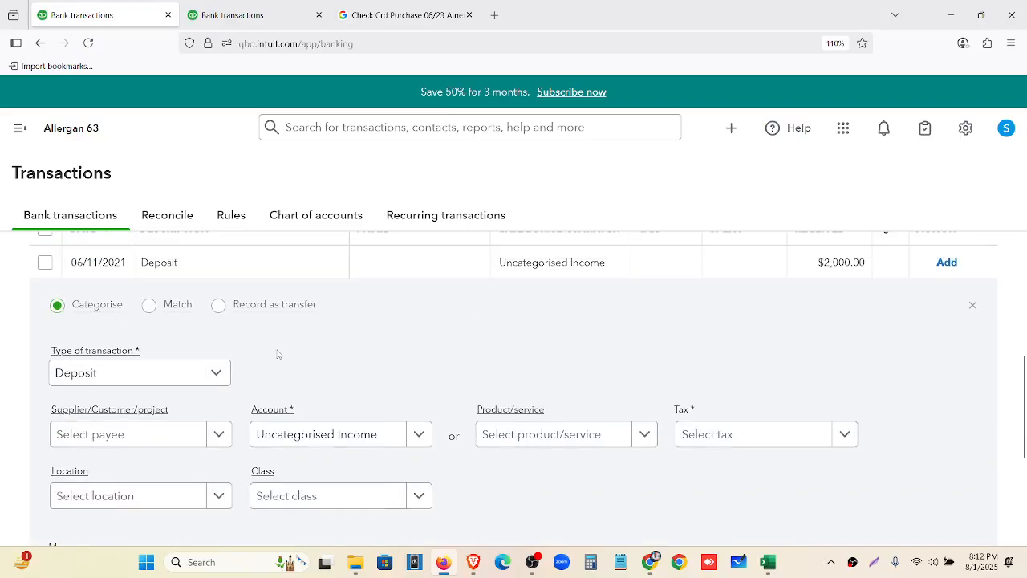
left_click(320, 442)
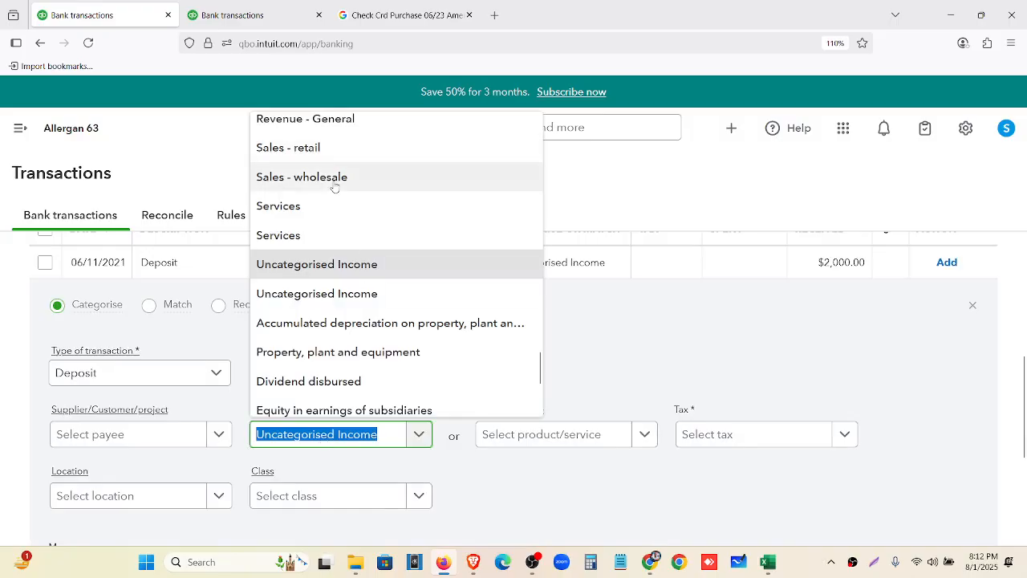
left_click(325, 152)
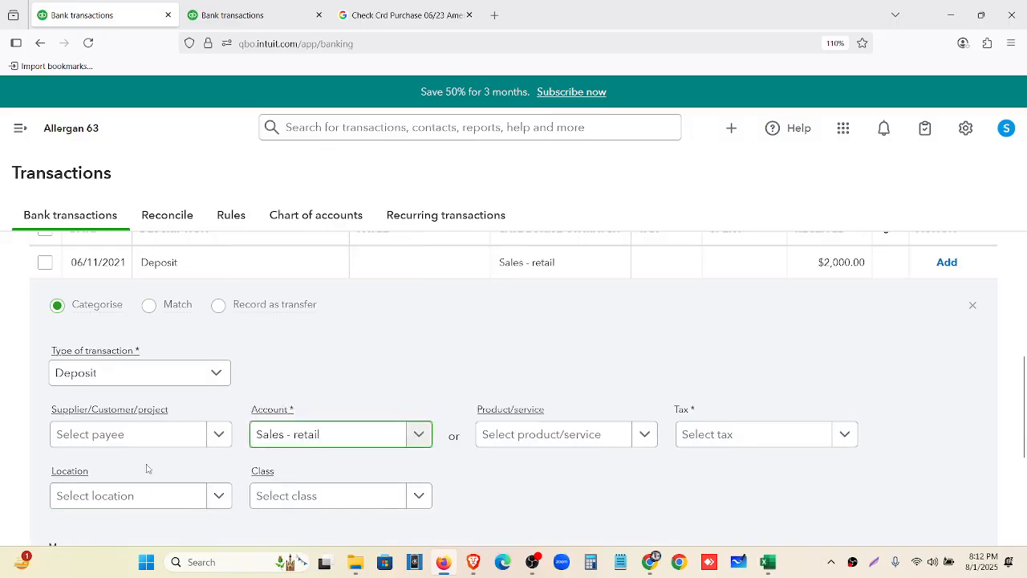
scroll(523, 447, "down", 2)
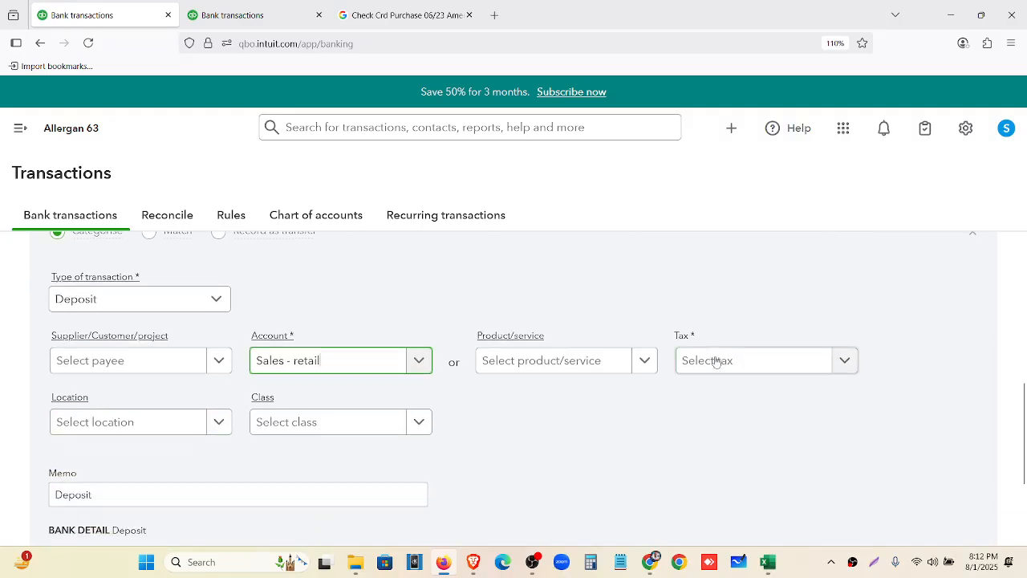
left_click(717, 361)
scroll(722, 289, "down", 2)
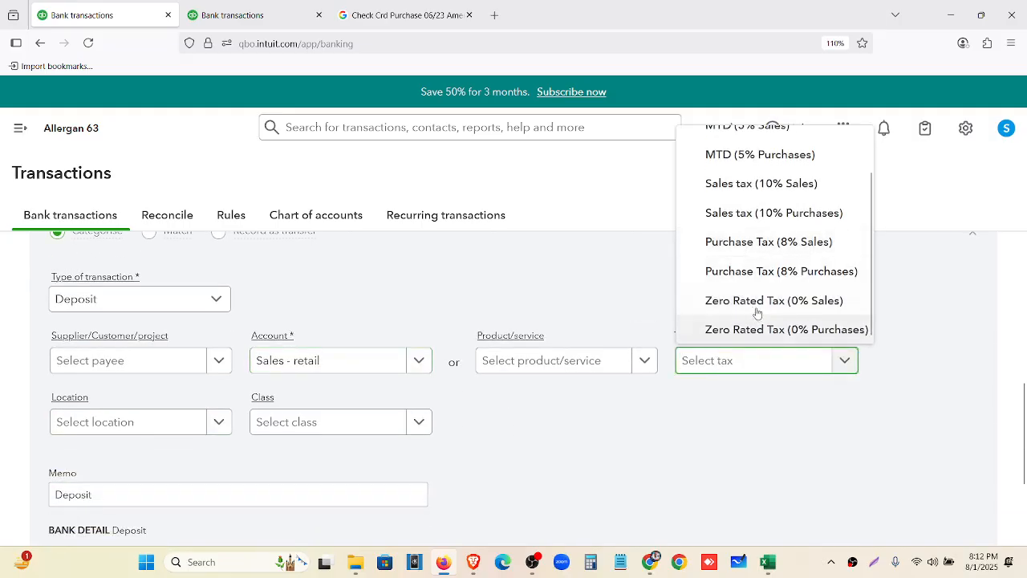
left_click(727, 303)
scroll(581, 360, "up", 1)
scroll(687, 451, "down", 3)
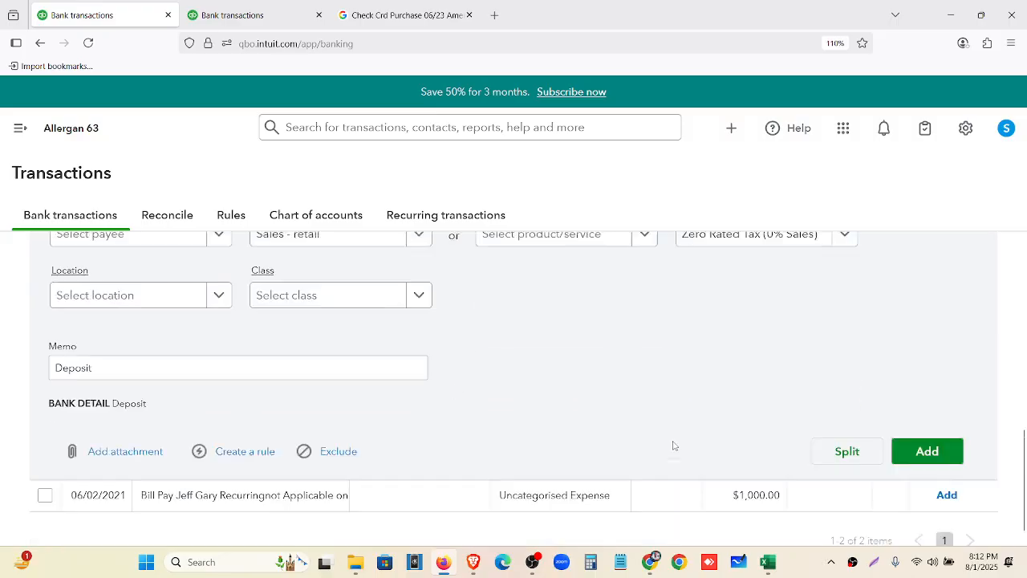
left_click(919, 439)
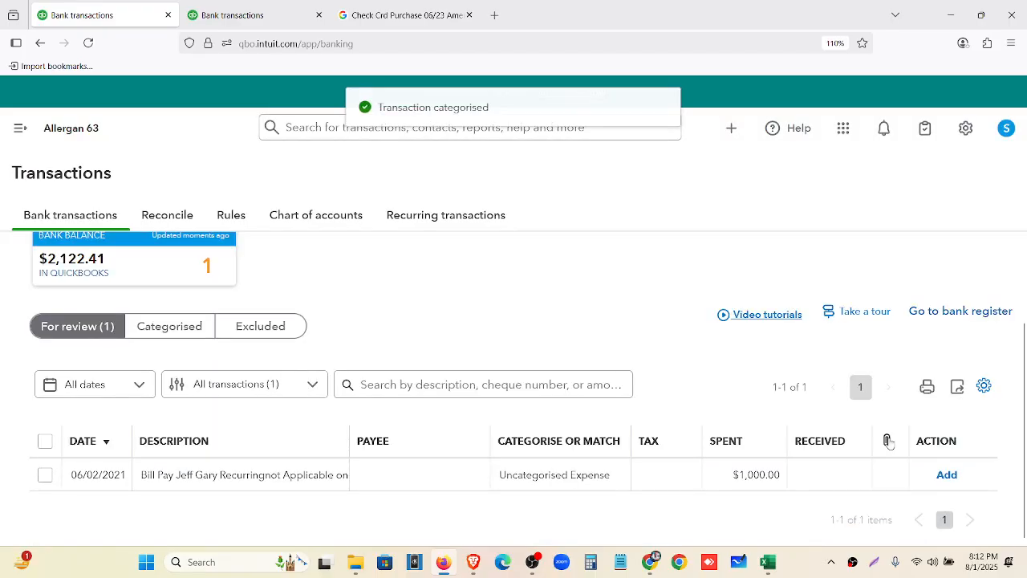
Categorise the $1,000.00 bill payment as Supplies with Zero Rated Tax (0%), then highlight the in-QuickBooks balance
left_click(207, 488)
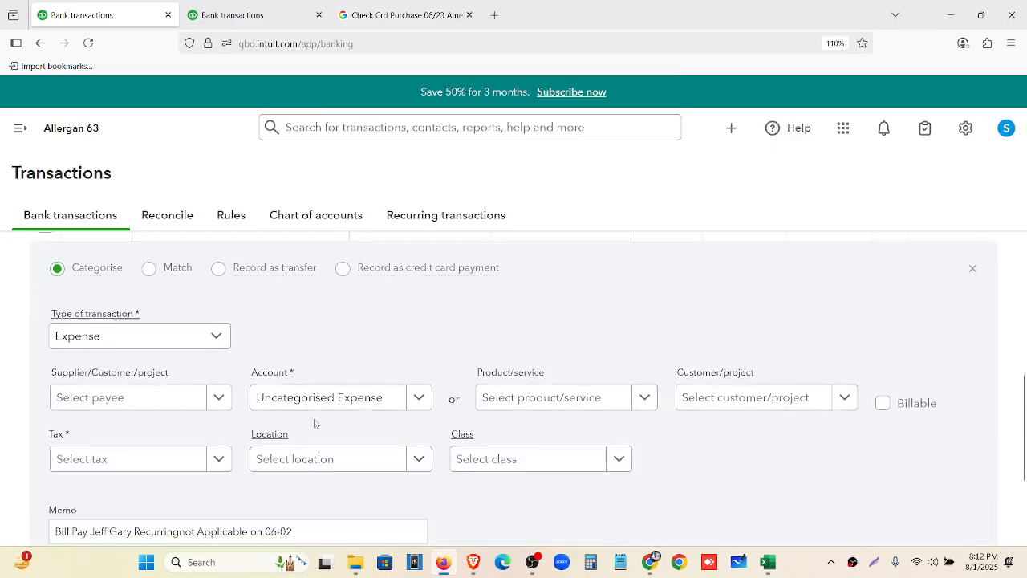
left_click(344, 400)
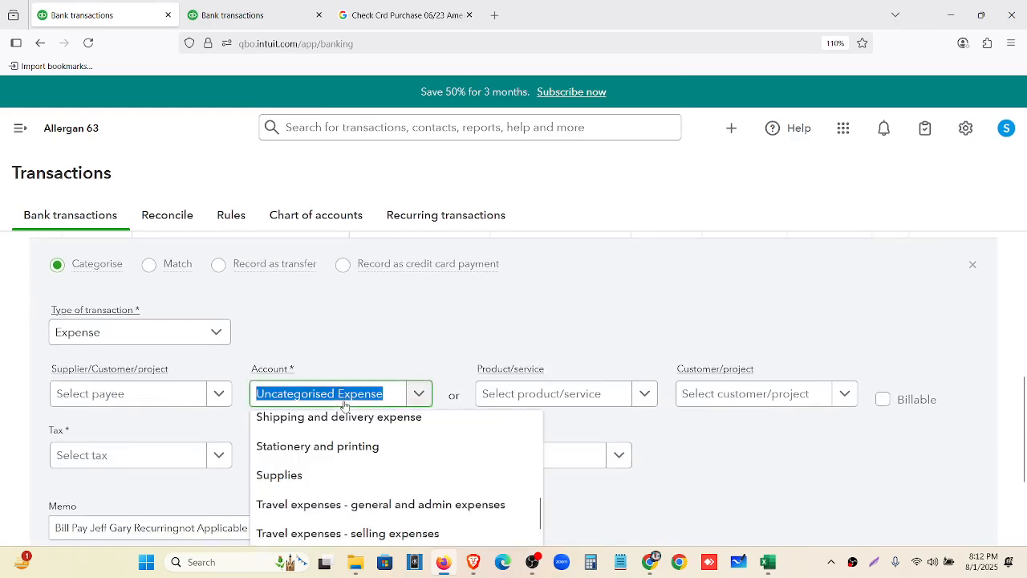
scroll(695, 319, "down", 2)
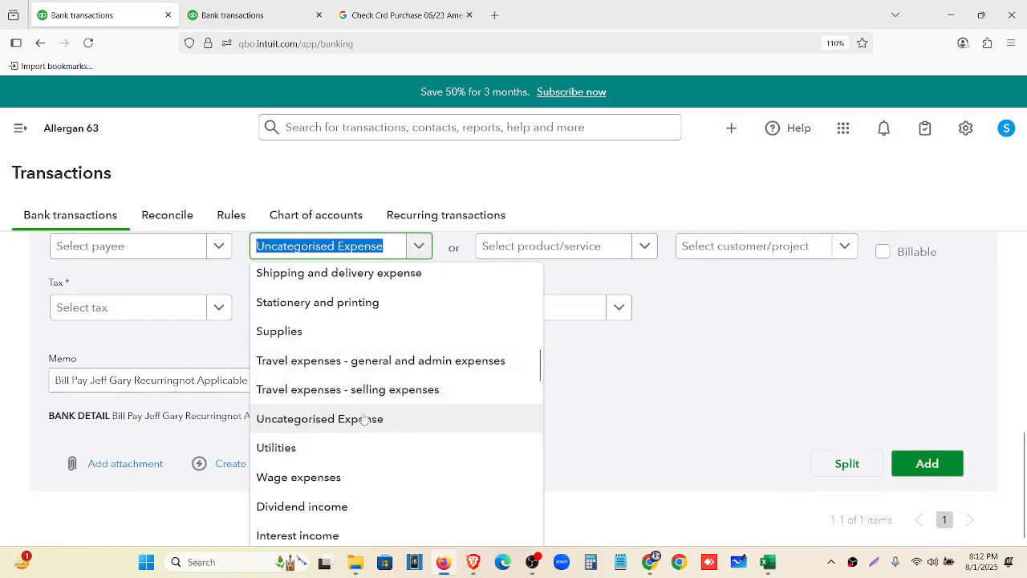
scroll(364, 418, "up", 1)
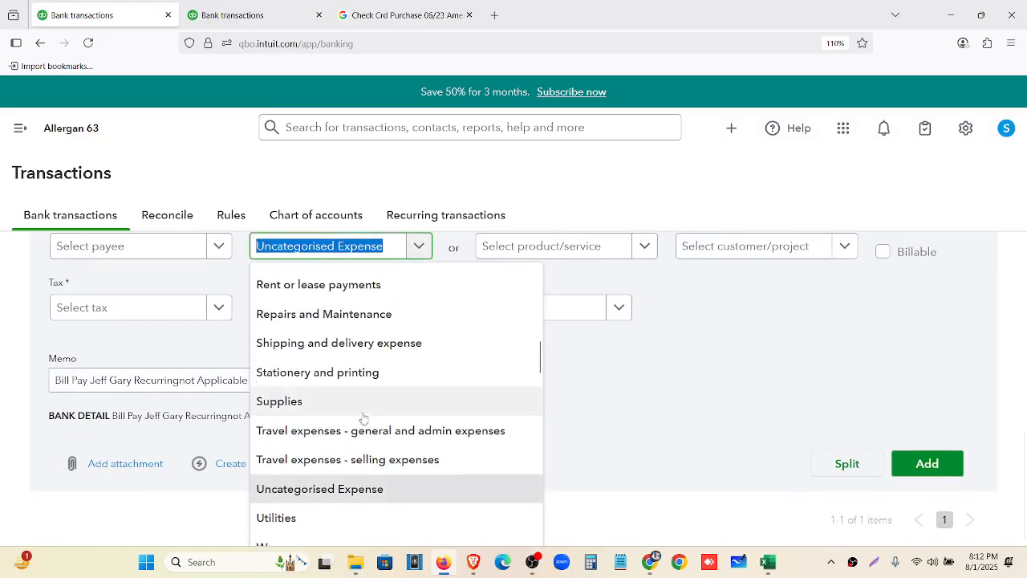
left_click(314, 401)
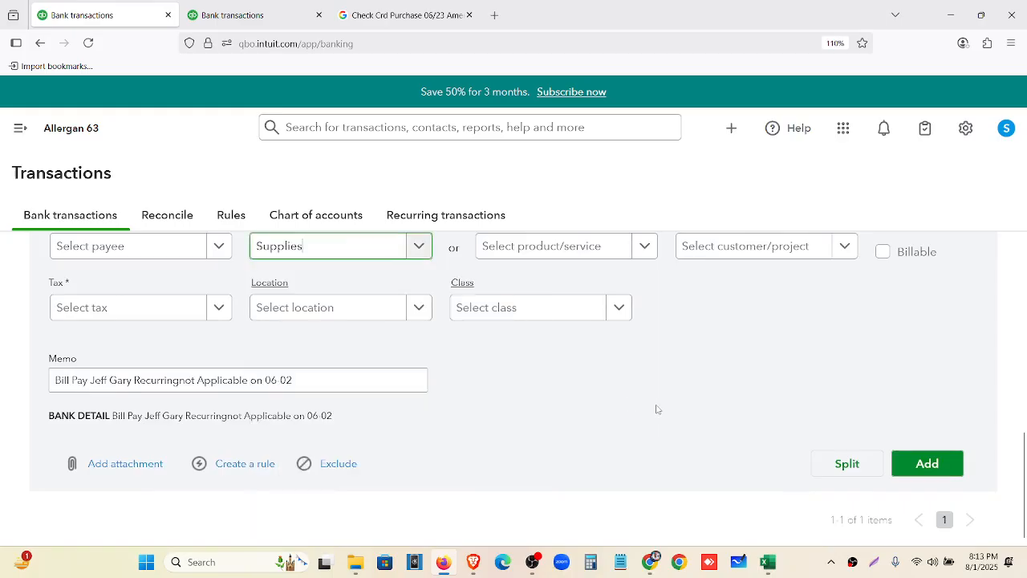
left_click(210, 309)
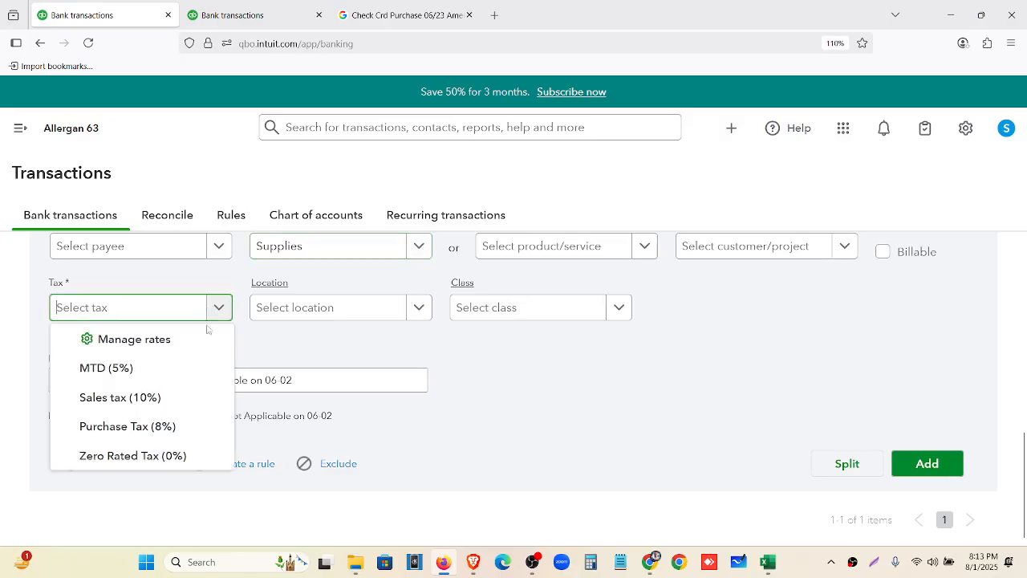
left_click(193, 455)
scroll(732, 473, "up", 1)
left_click(939, 541)
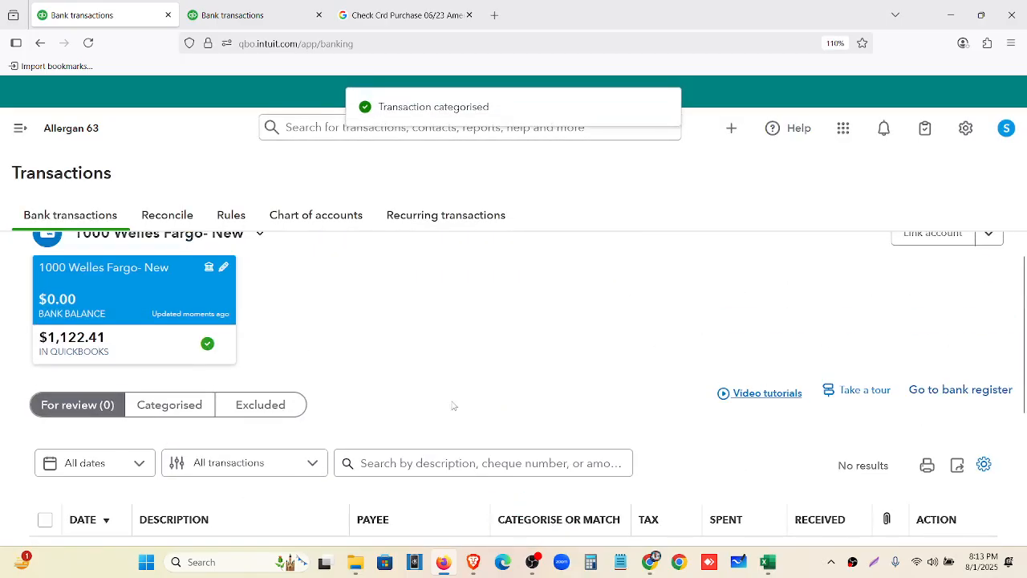
left_click_drag(50, 340, 92, 343)
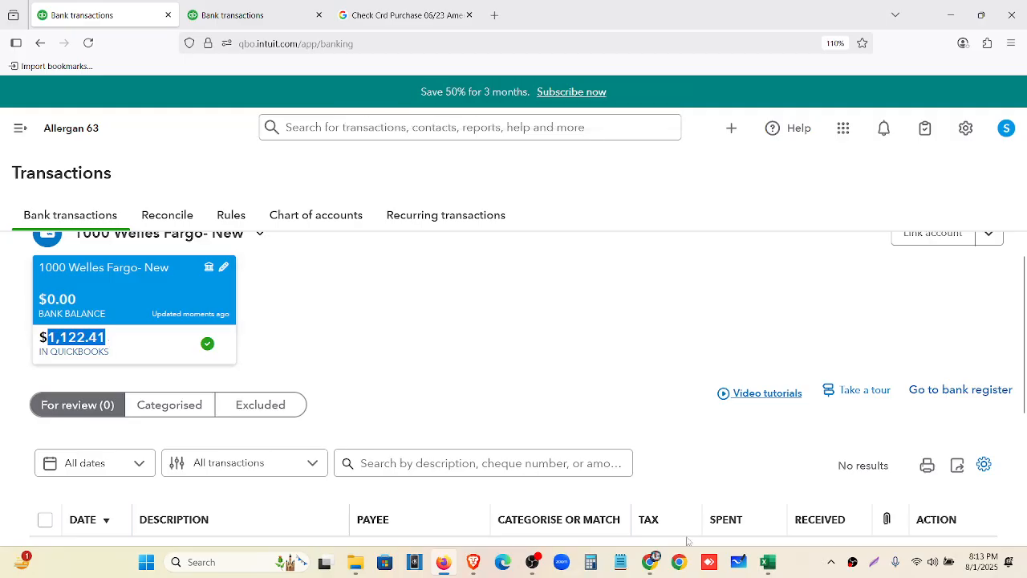
left_click(650, 562)
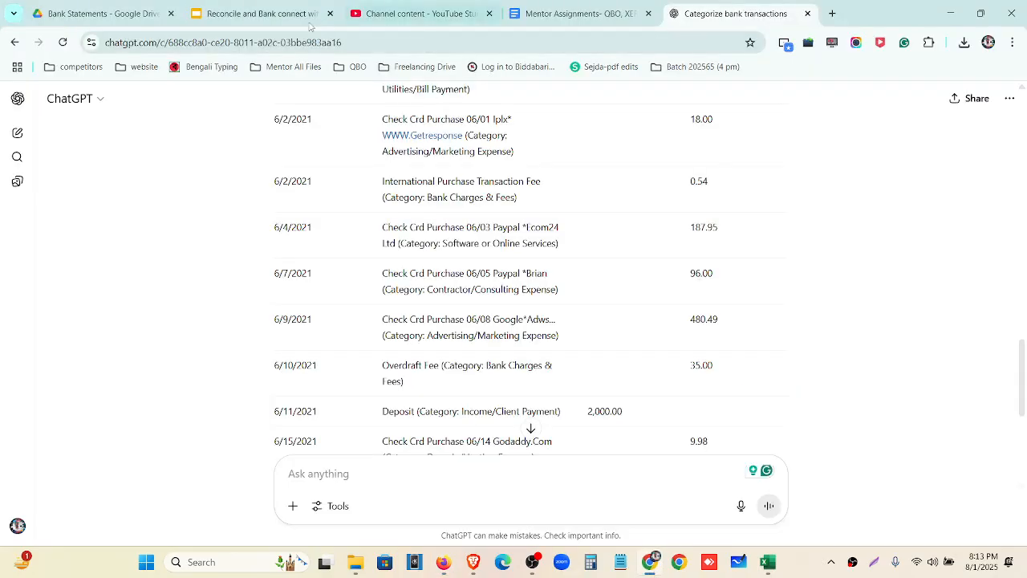
Enlarge the Wells Fargo statement PDF and select its $1,122.41 ending balance
left_click(97, 14)
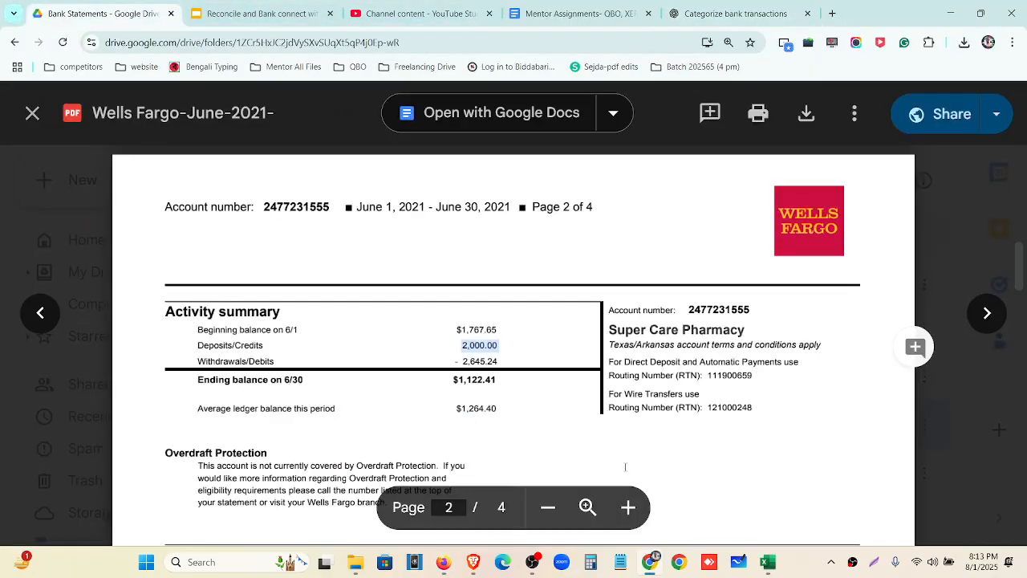
key("ctrl+plus")
key("ctrl+plus")
key("ctrl+plus")
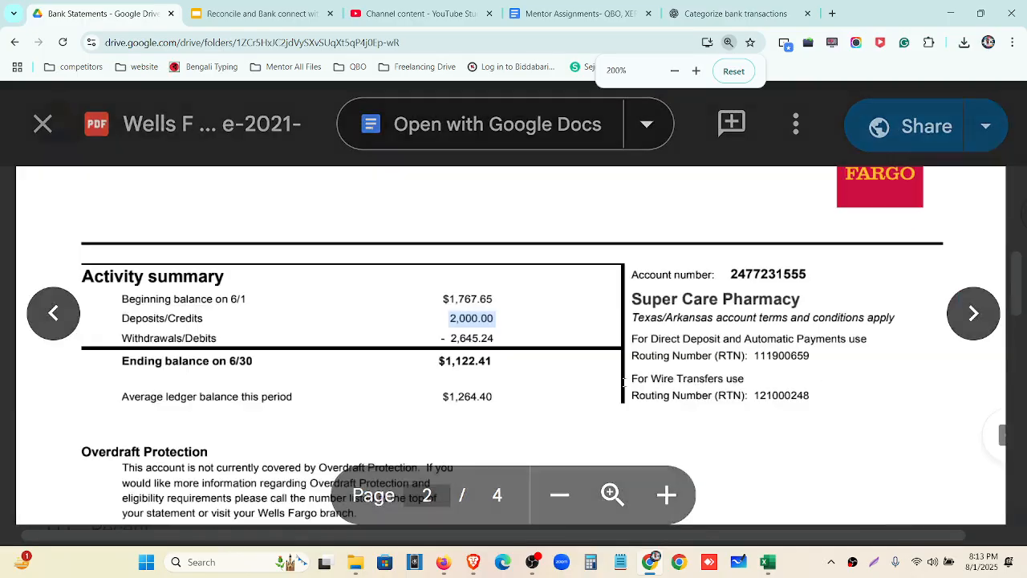
scroll(569, 356, "up", 2)
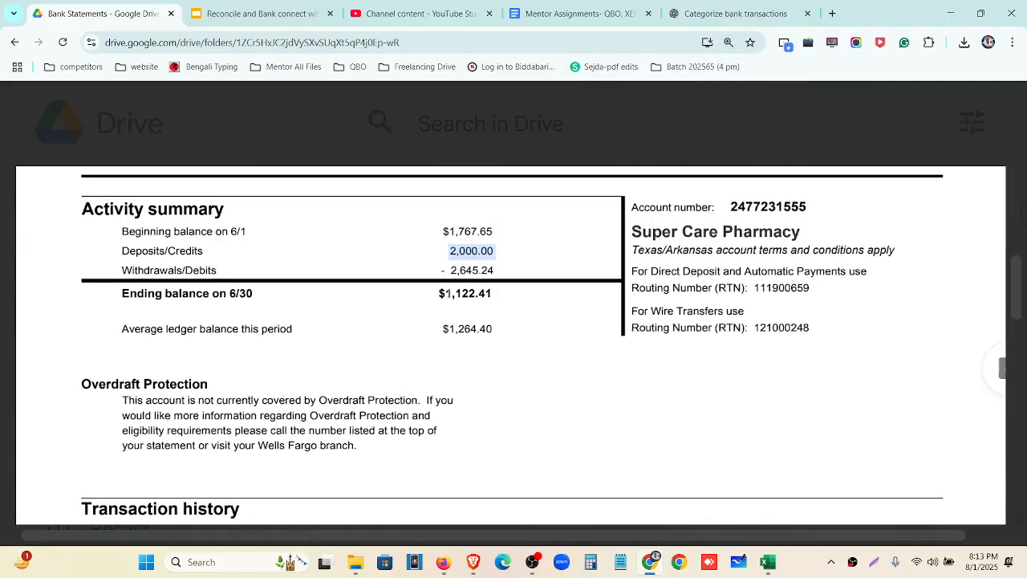
left_click_drag(438, 294, 502, 301)
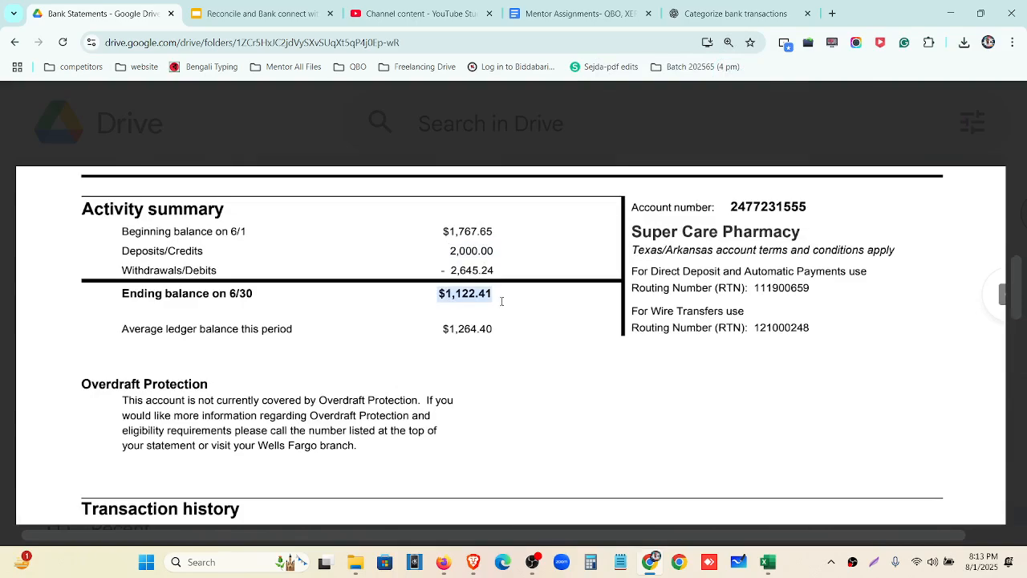
Back in QuickBooks, reset the page zoom and open the Reconcile page from the sidebar
left_click(444, 564)
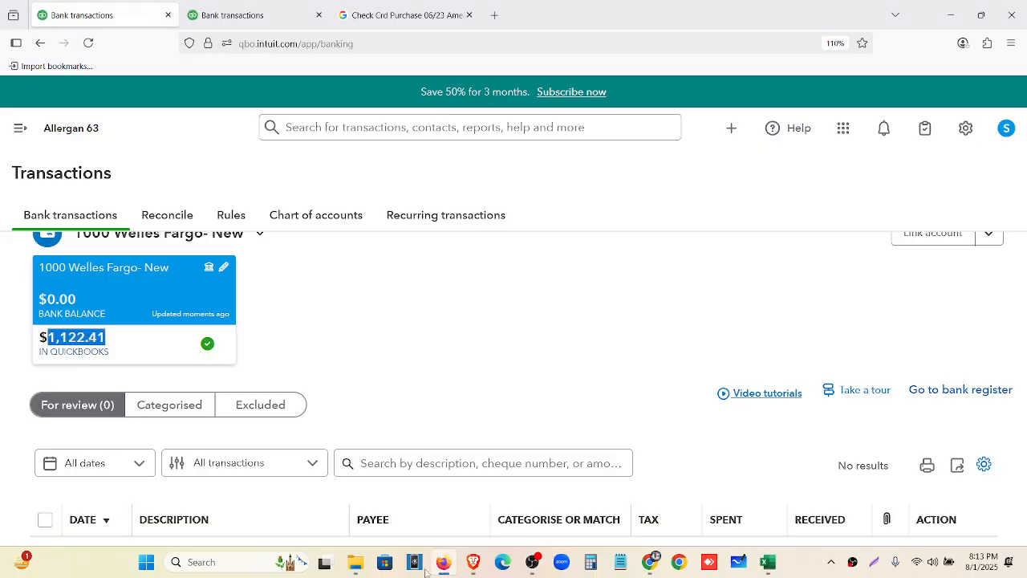
left_click(335, 351)
key("ctrl+minus")
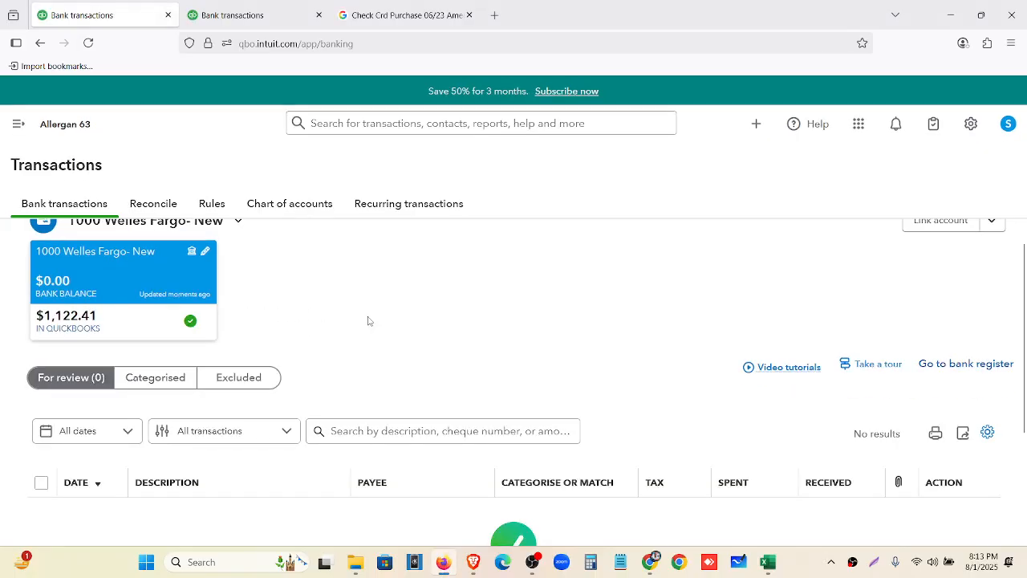
left_click(18, 124)
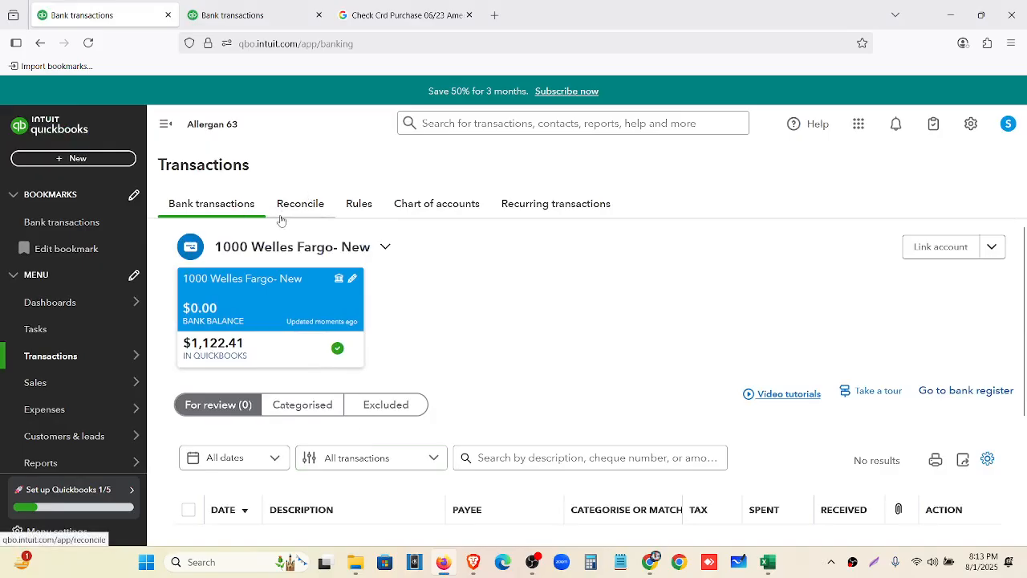
left_click(297, 206)
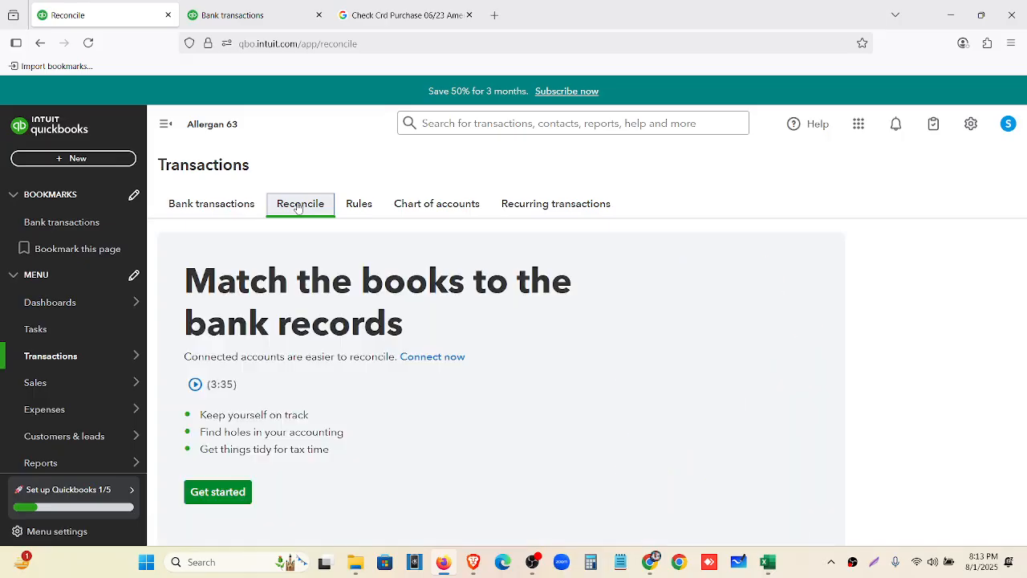
Start a new reconciliation for the 1000 Welles Fargo- New account
scroll(225, 409, "down", 1)
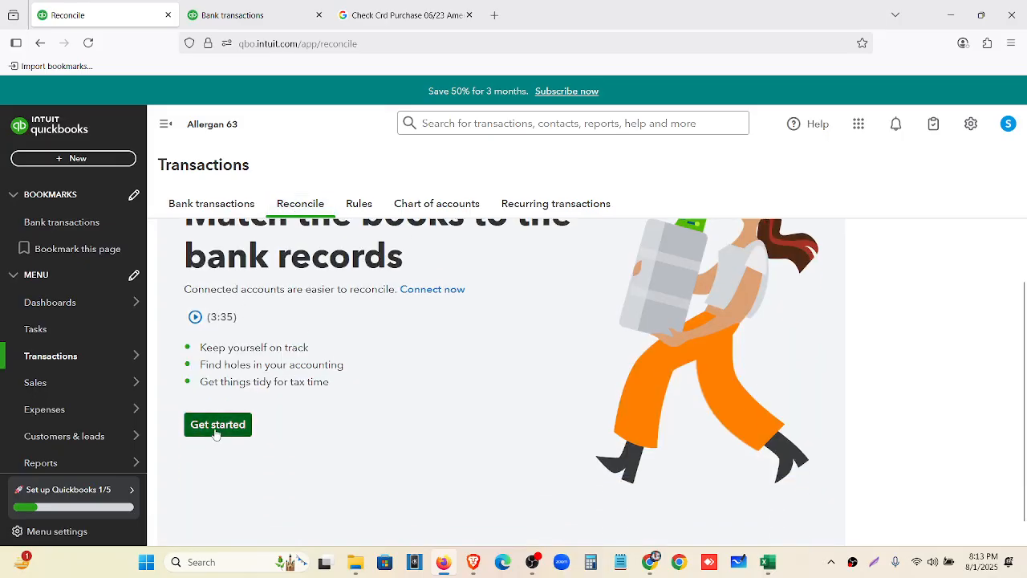
left_click(217, 427)
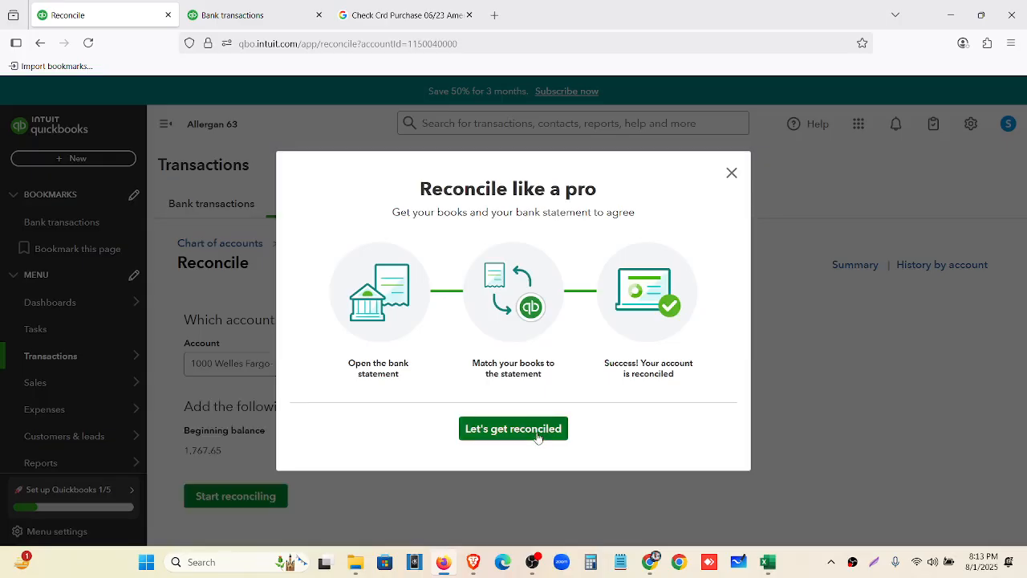
left_click(731, 173)
left_click(295, 367)
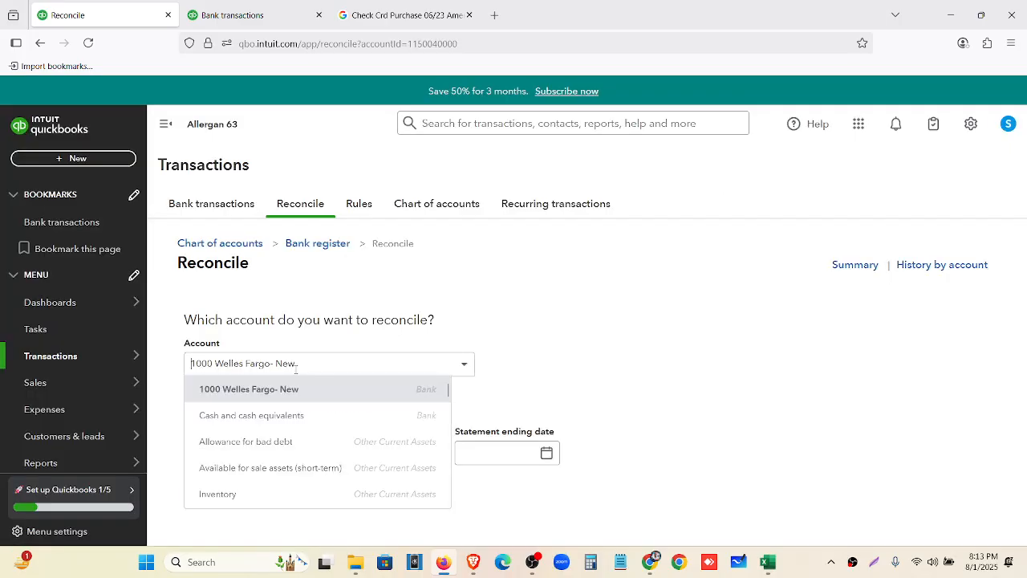
left_click(301, 390)
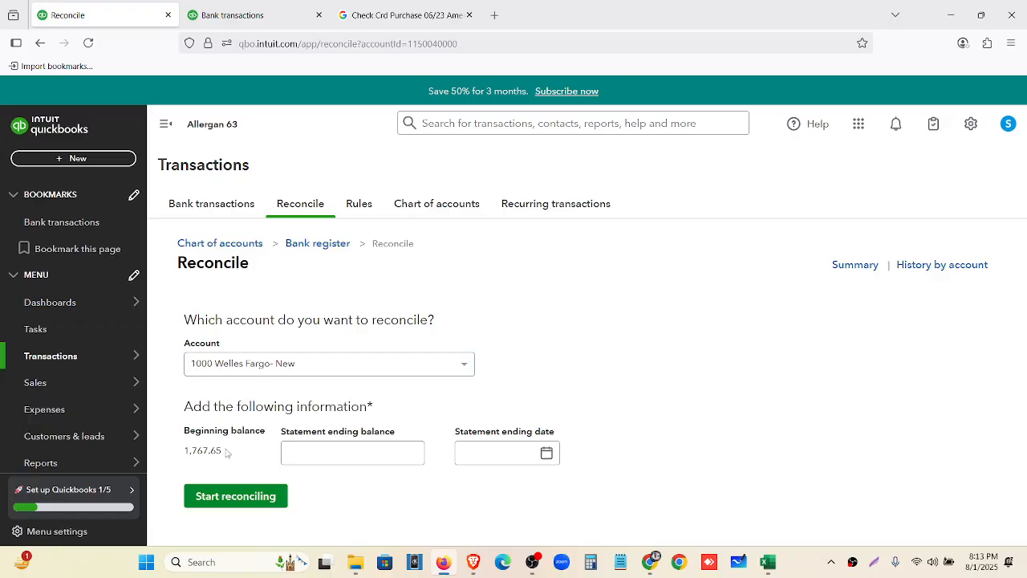
Enter the 1,122.41 statement ending balance, checking it against the bank statement
left_click_drag(225, 452, 186, 447)
left_click(310, 452)
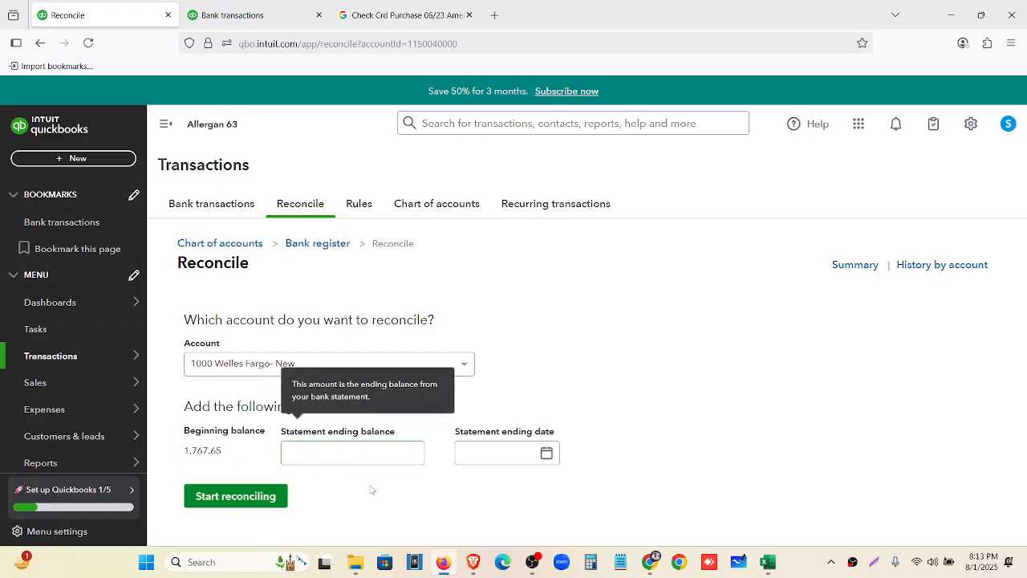
left_click(648, 565)
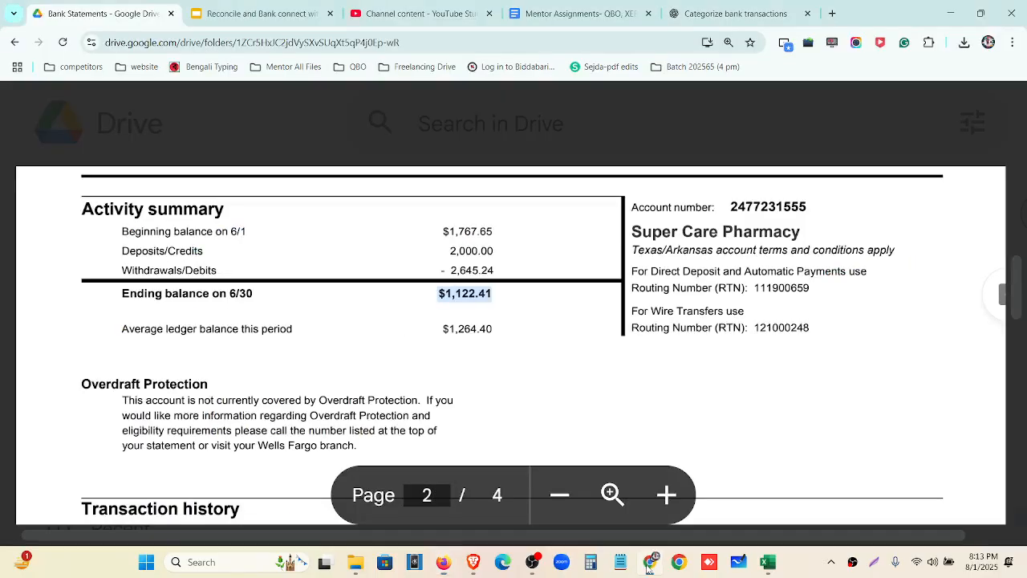
key("alt+Tab")
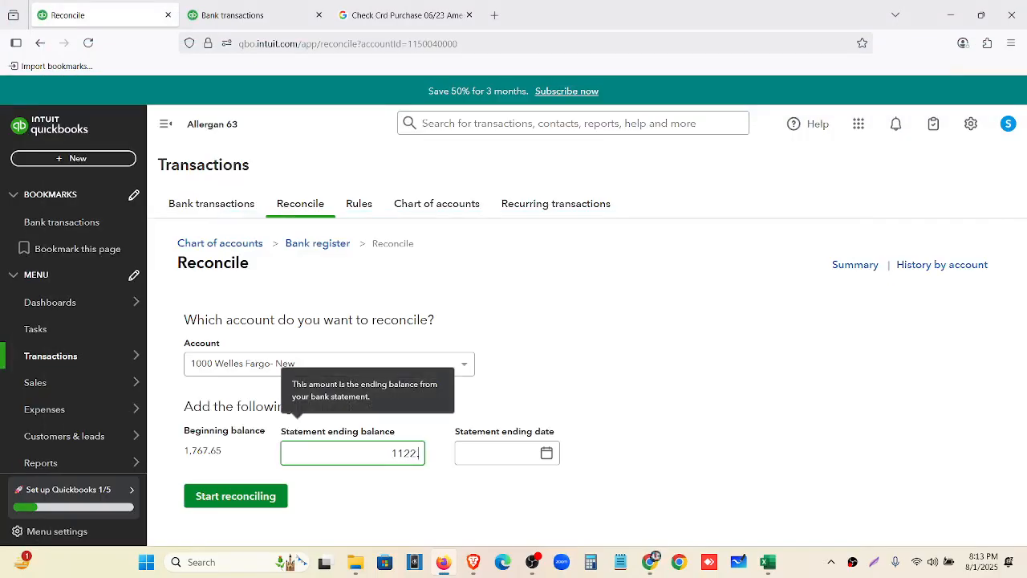
left_click(499, 504)
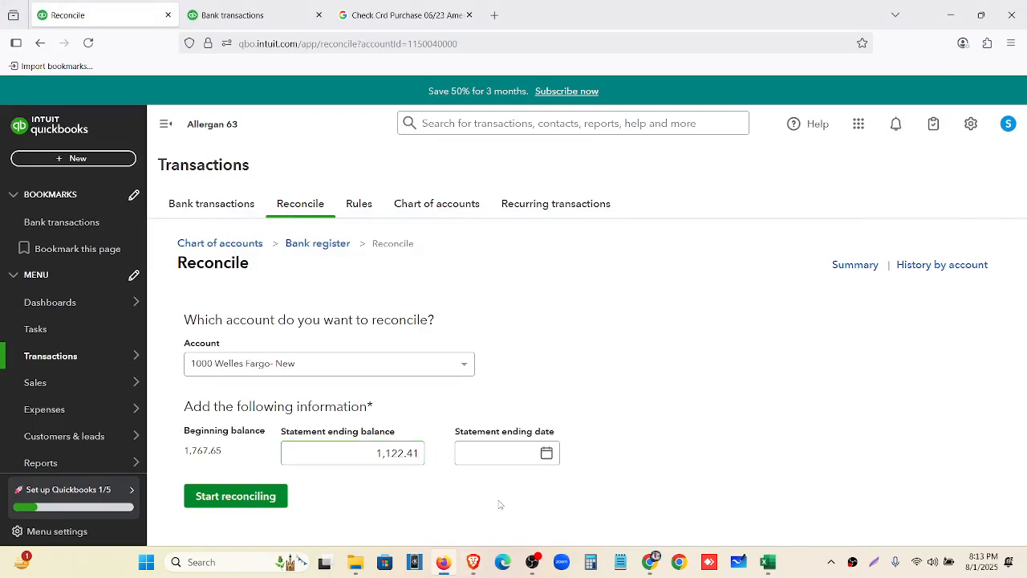
Set the statement ending date to 06/30/2021 and start reconciling
left_click(546, 453)
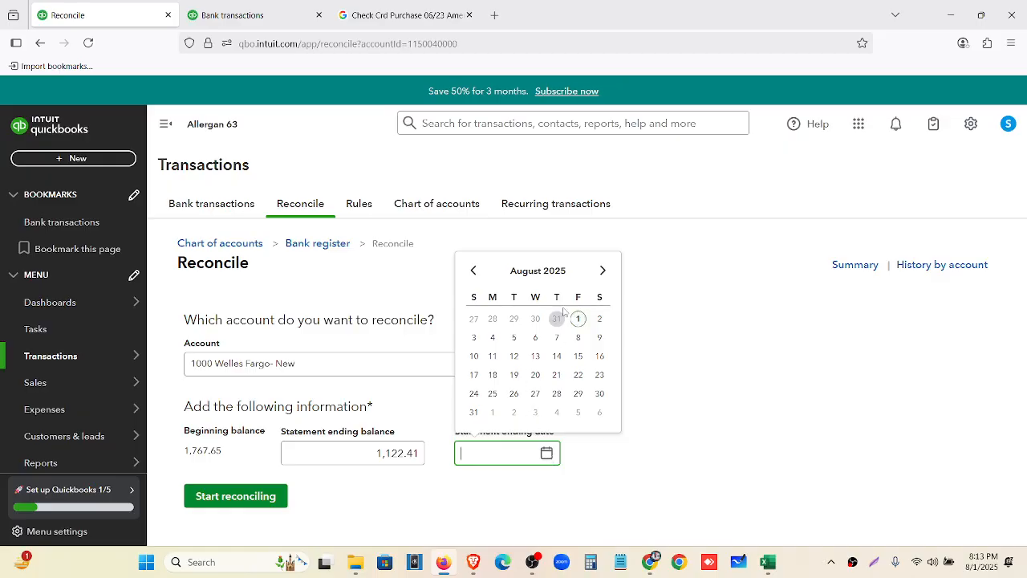
left_click(476, 271)
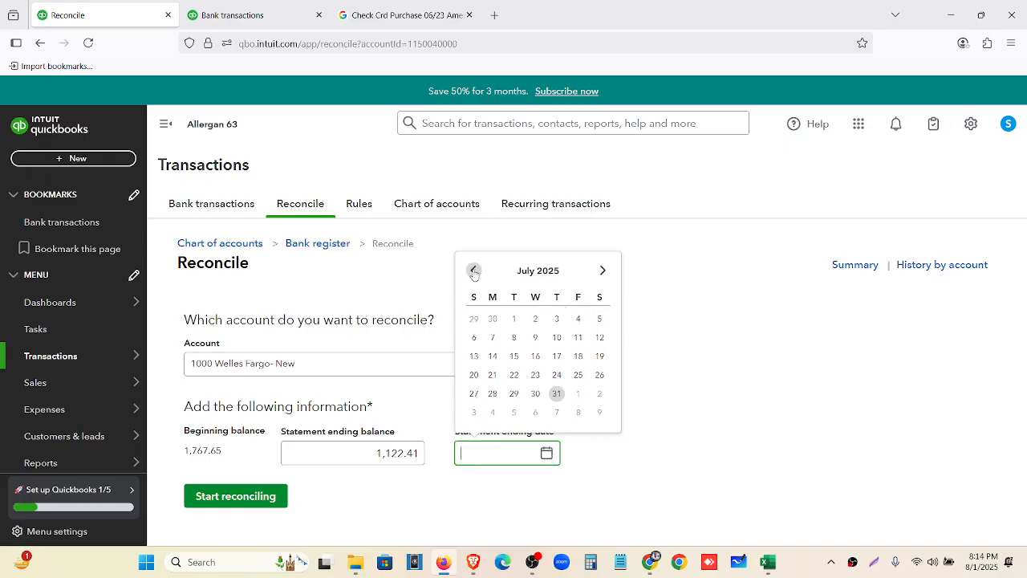
left_click(476, 270)
left_click(493, 412)
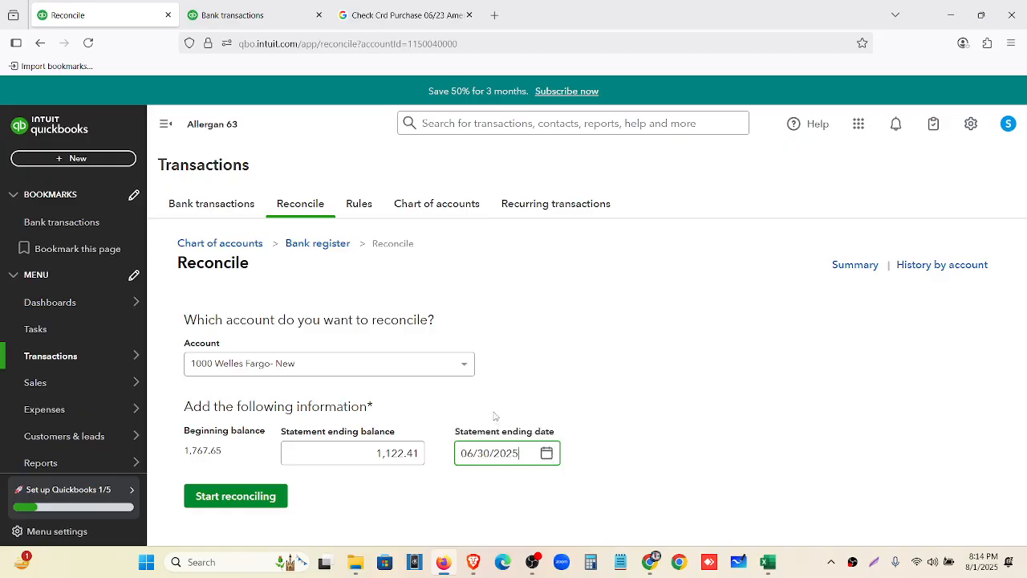
key("BackSpace")
type("1")
left_click(650, 561)
scroll(452, 284, "up", 5)
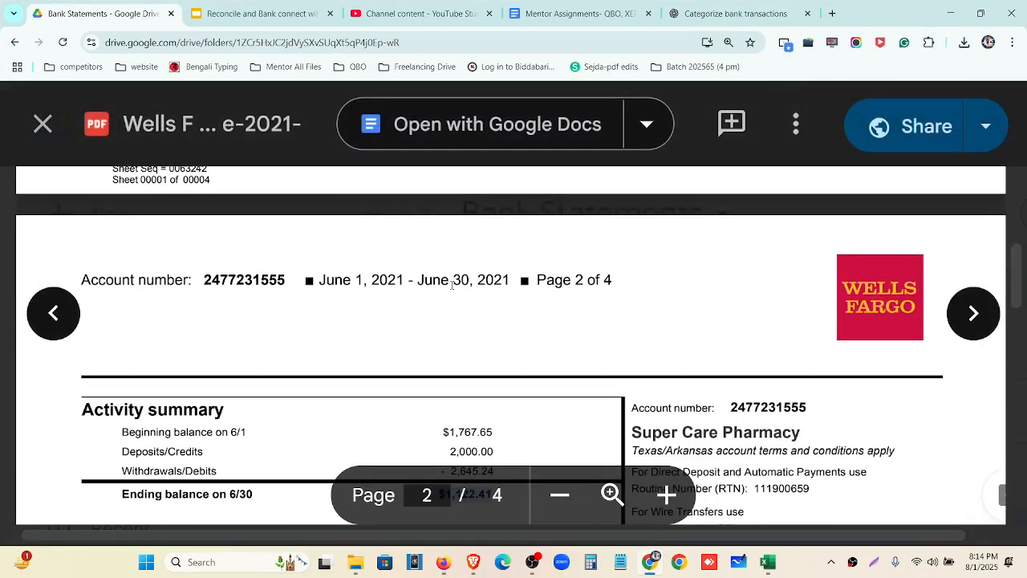
left_click(443, 561)
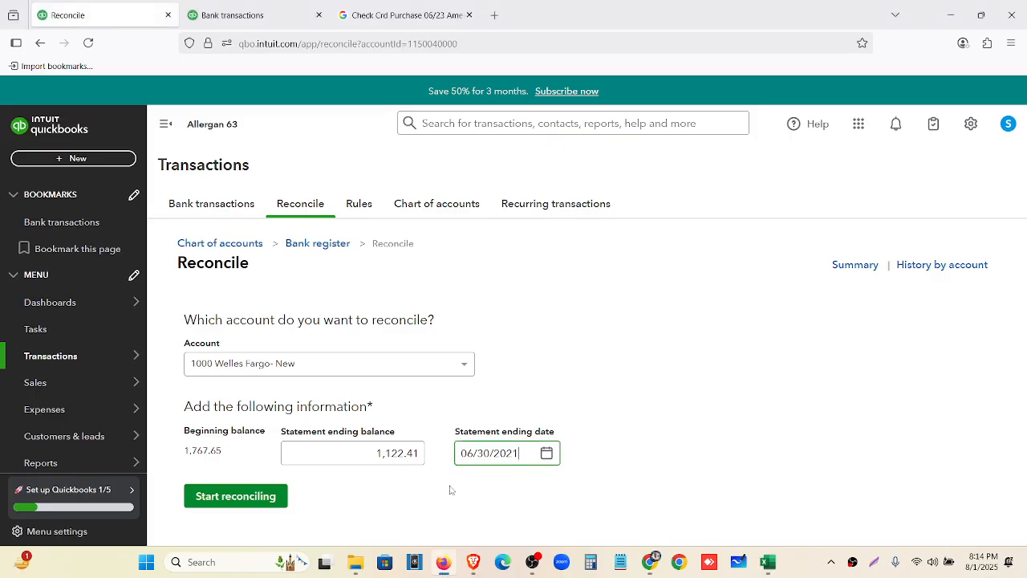
left_click(234, 496)
left_click(234, 498)
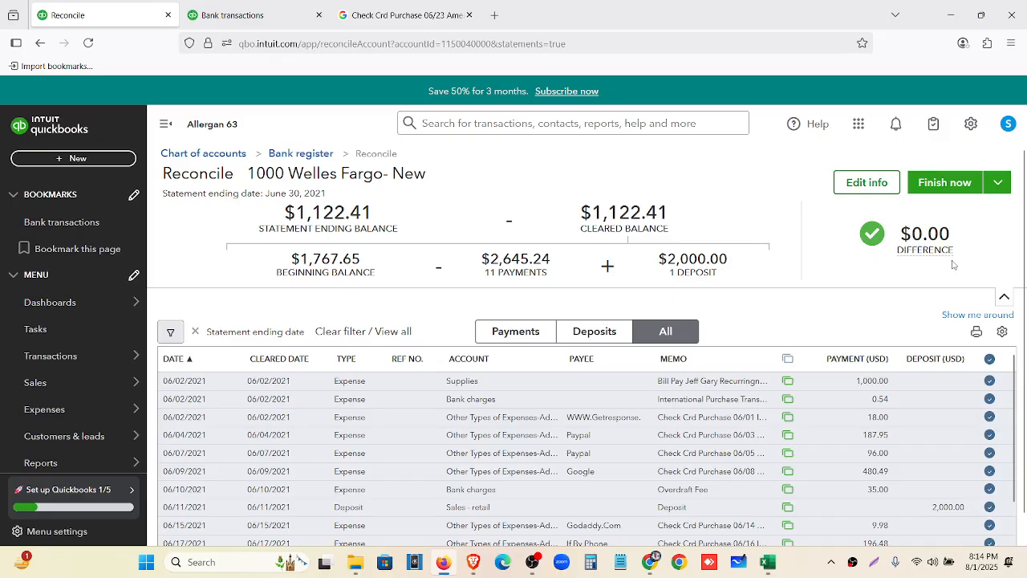
Review the finishing options and highlight the $0.00 difference
mouse_move(952, 263)
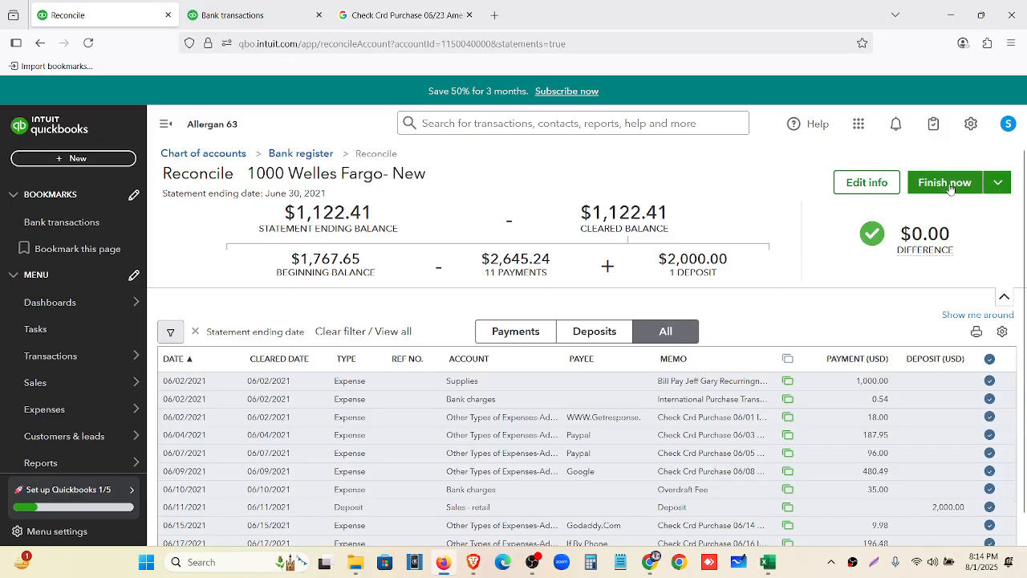
mouse_move(924, 250)
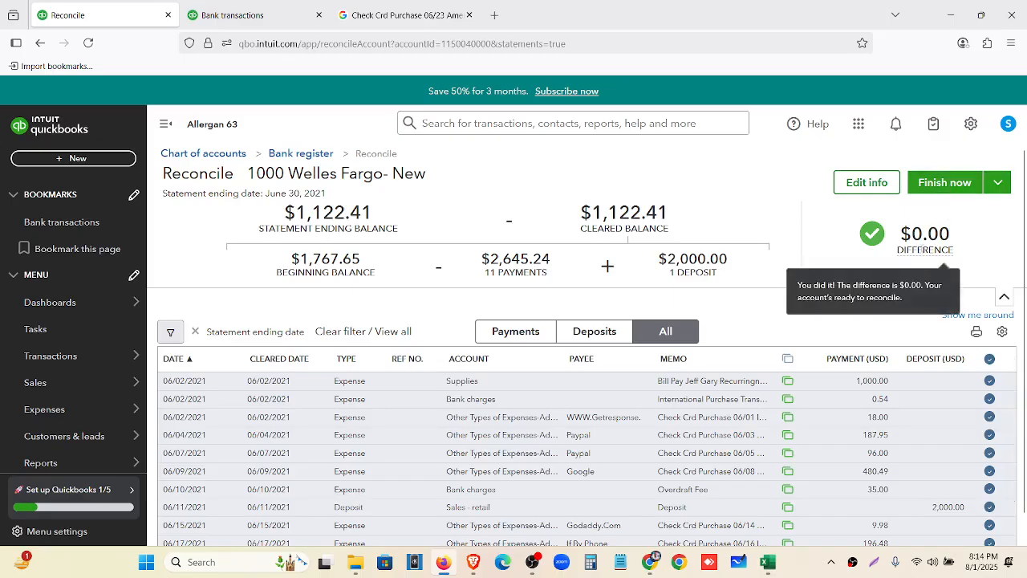
left_click(998, 183)
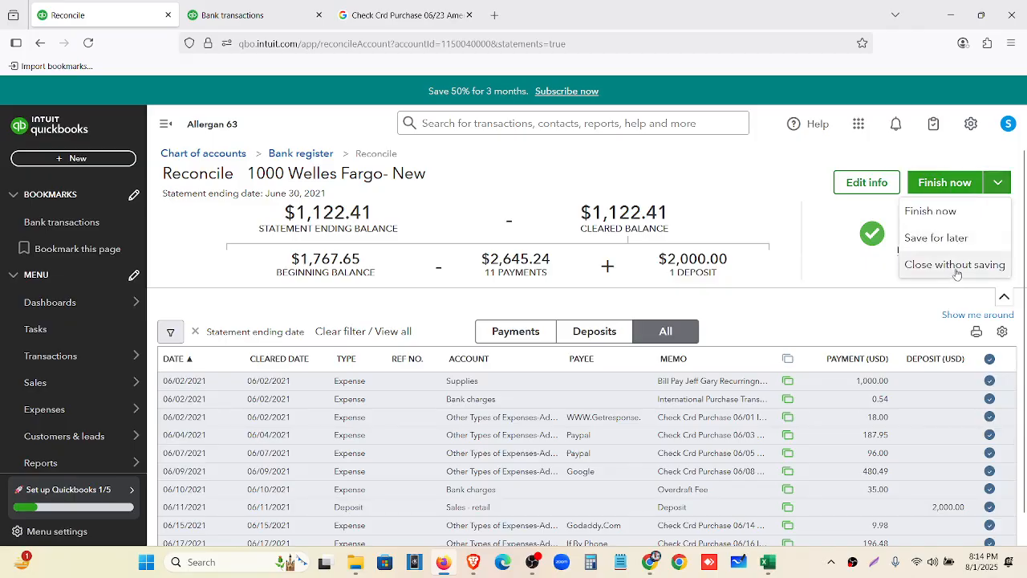
left_click(859, 266)
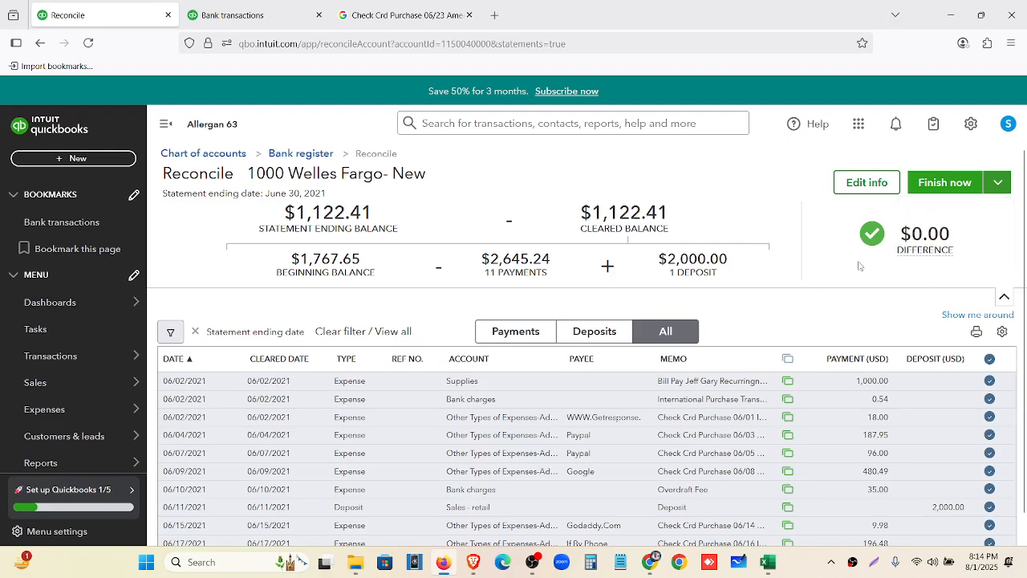
mouse_move(933, 236)
left_click_drag(946, 258, 895, 238)
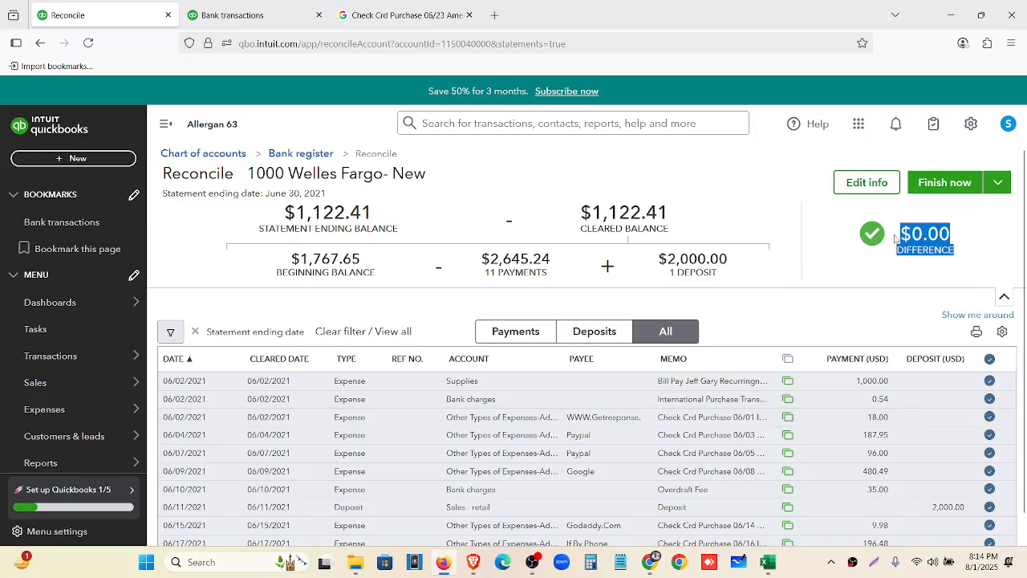
left_click(894, 273)
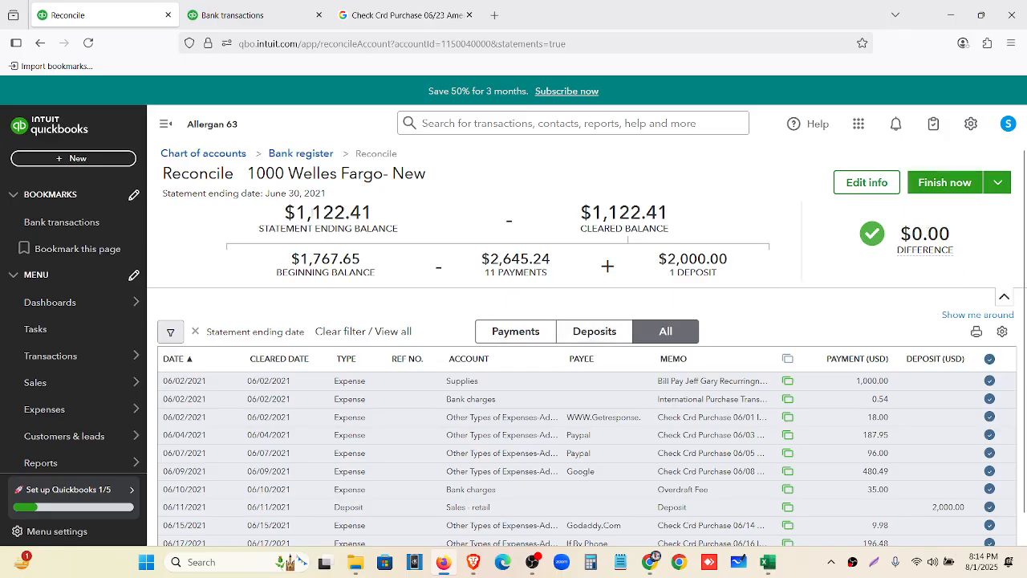
Highlight the $1,122.41 ending and cleared balances, then finish the reconciliation
left_click_drag(283, 212, 422, 231)
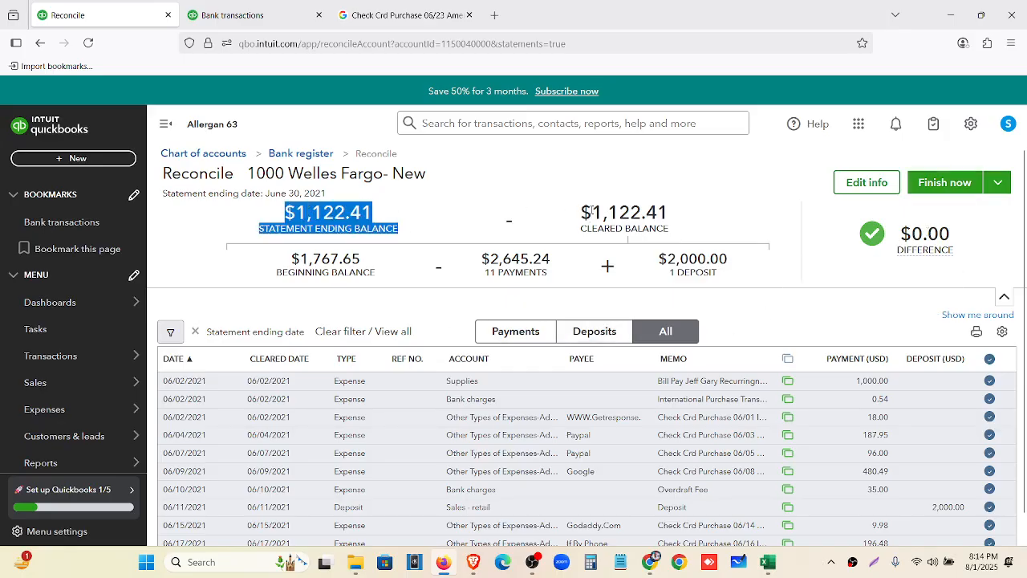
left_click_drag(592, 212, 681, 249)
left_click_drag(291, 255, 727, 278)
left_click(783, 250)
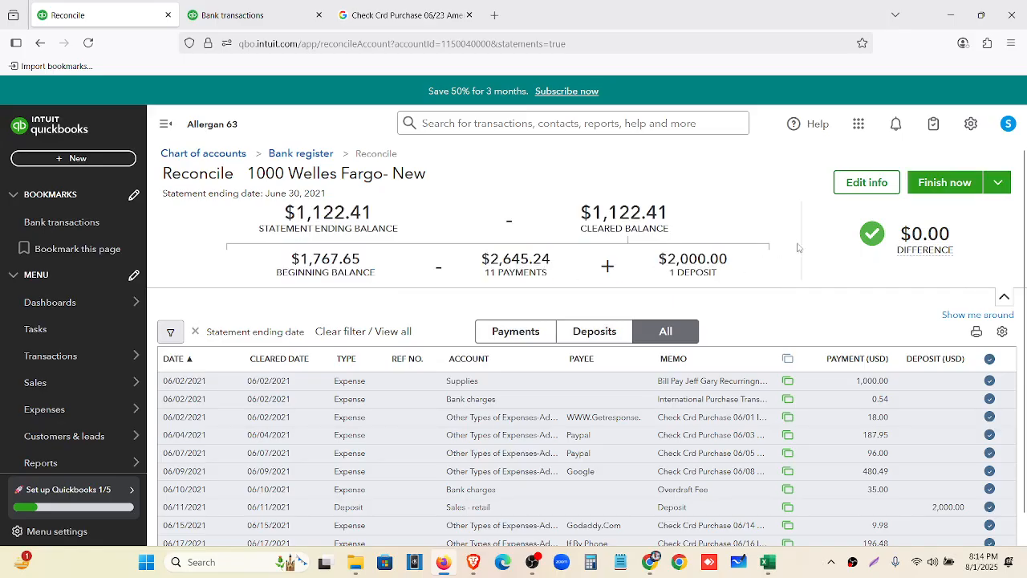
left_click(931, 187)
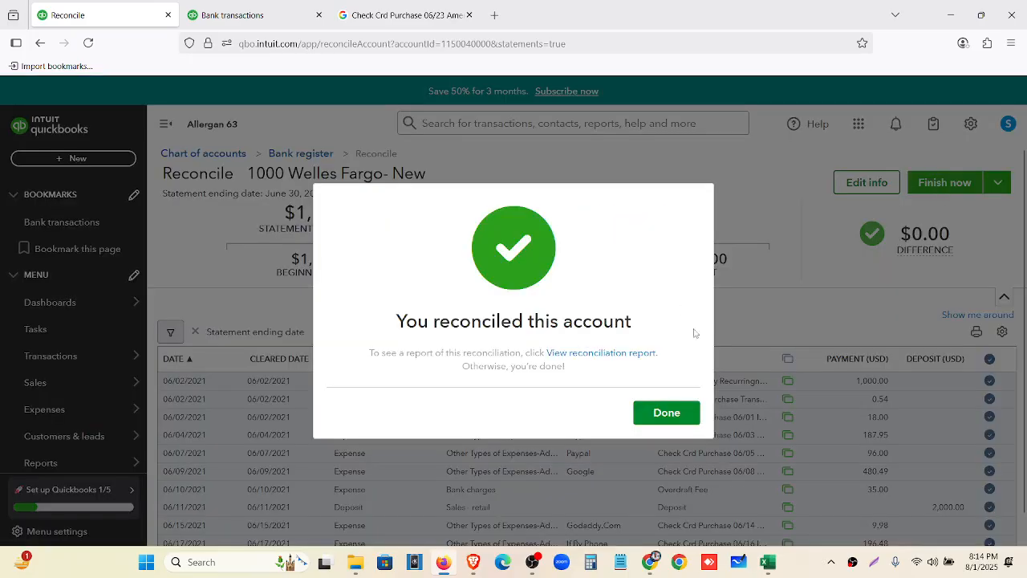
left_click(667, 412)
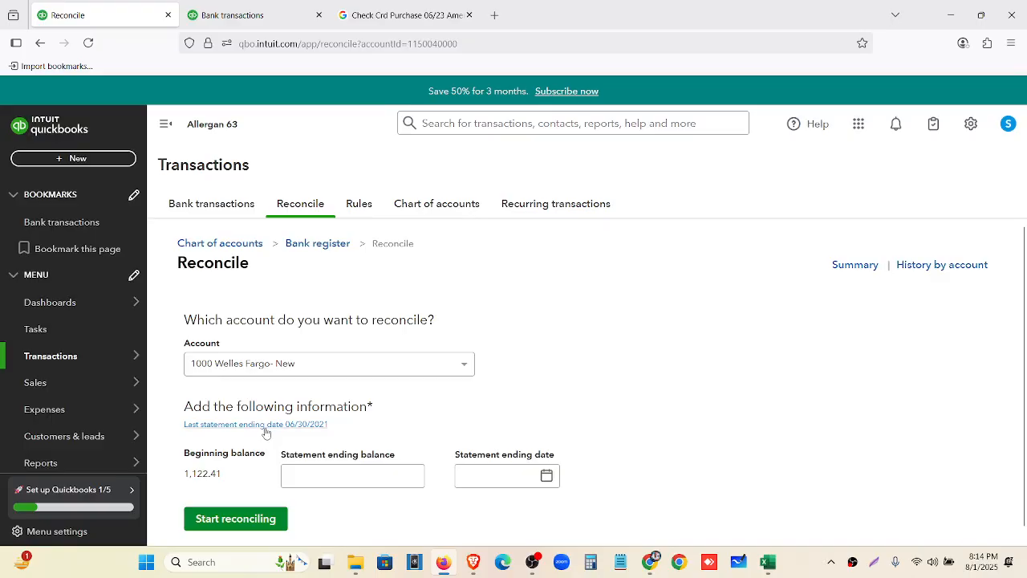
Open and print the last reconciliation report, then return to Bank transactions
left_click(265, 428)
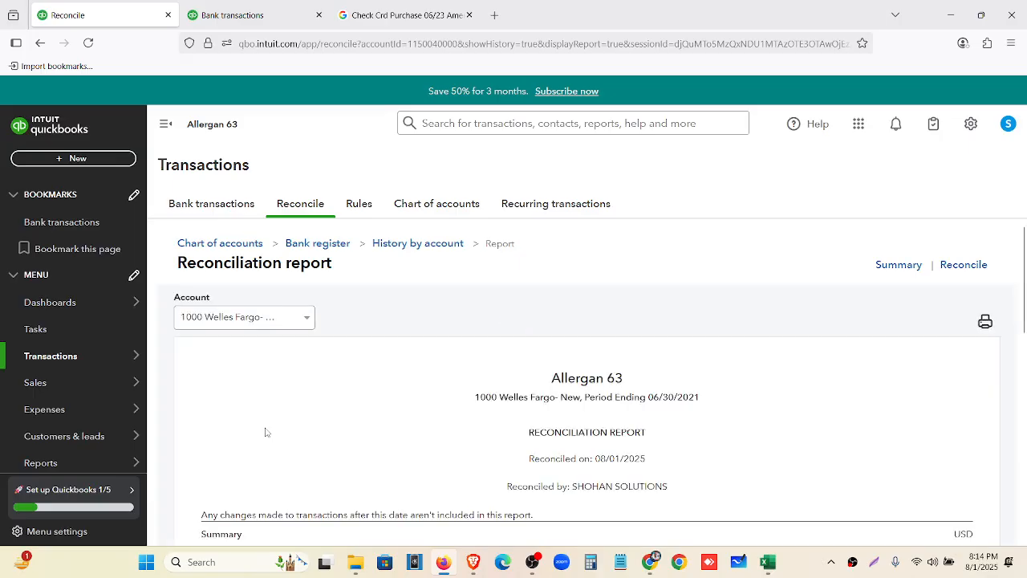
scroll(388, 303, "down", 3)
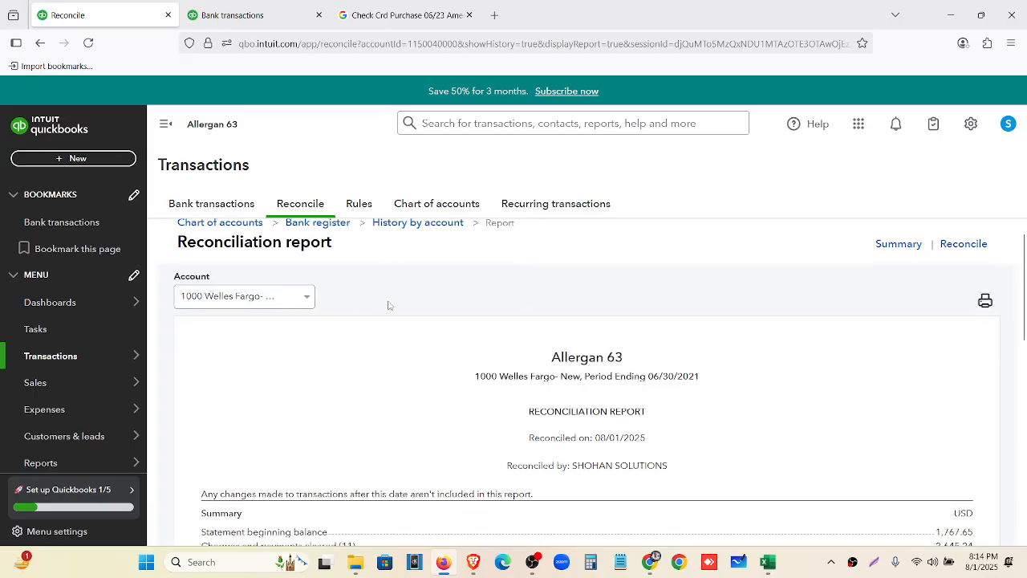
scroll(621, 394, "up", 3)
left_click(986, 321)
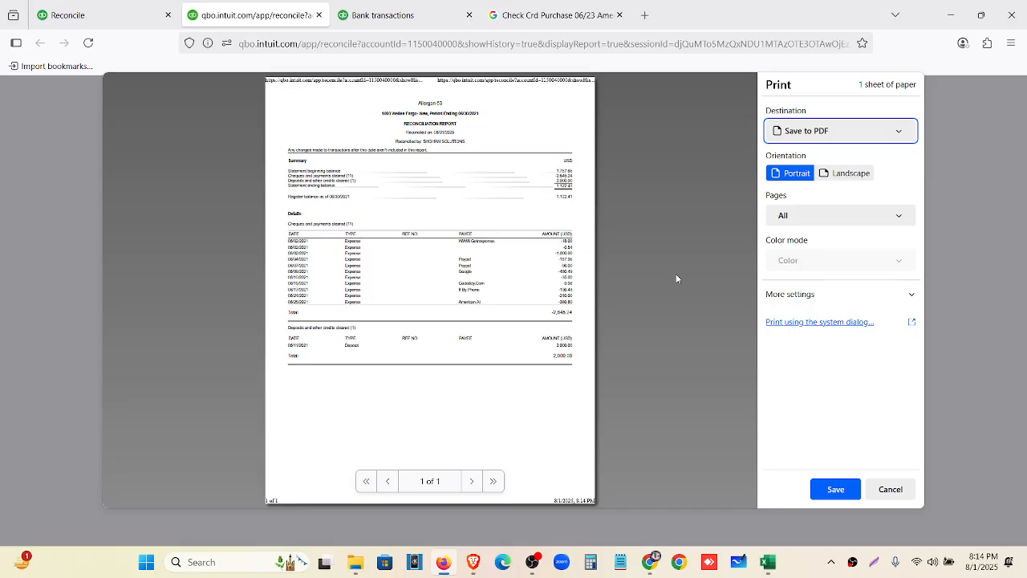
left_click(150, 16)
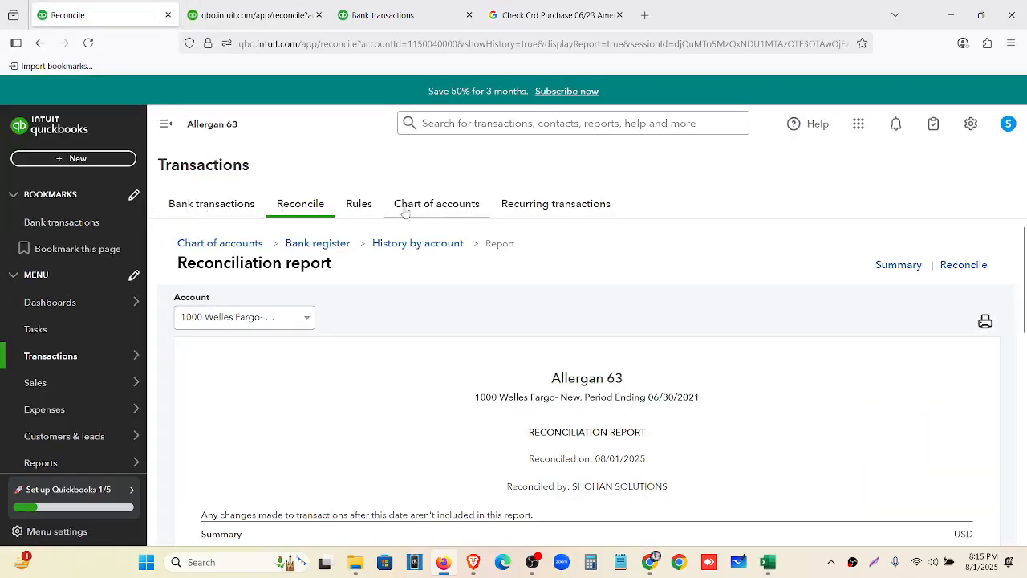
left_click(245, 210)
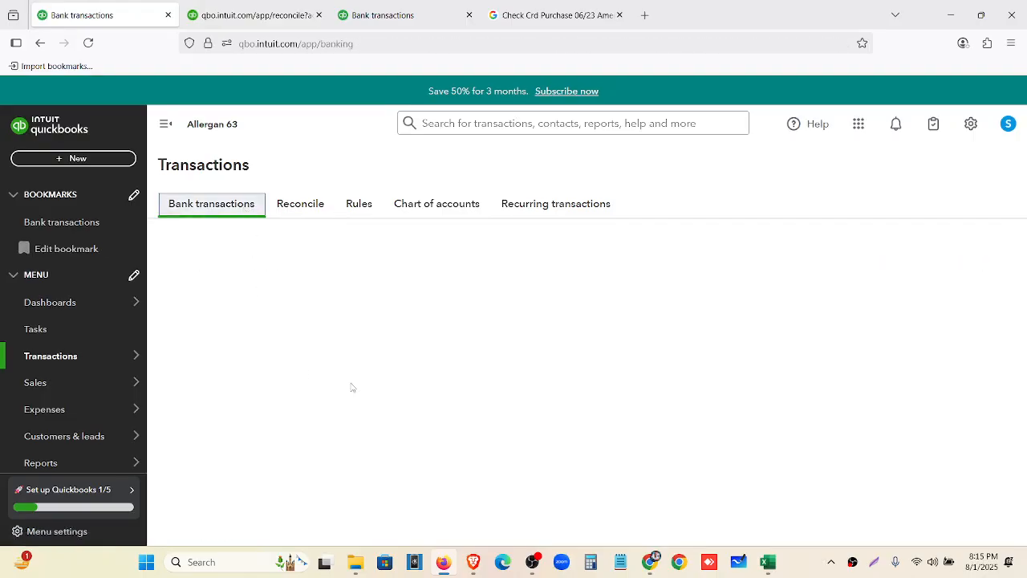
Check the Categorised list and confirm For review shows 0 transactions
scroll(537, 358, "down", 2)
scroll(513, 437, "up", 2)
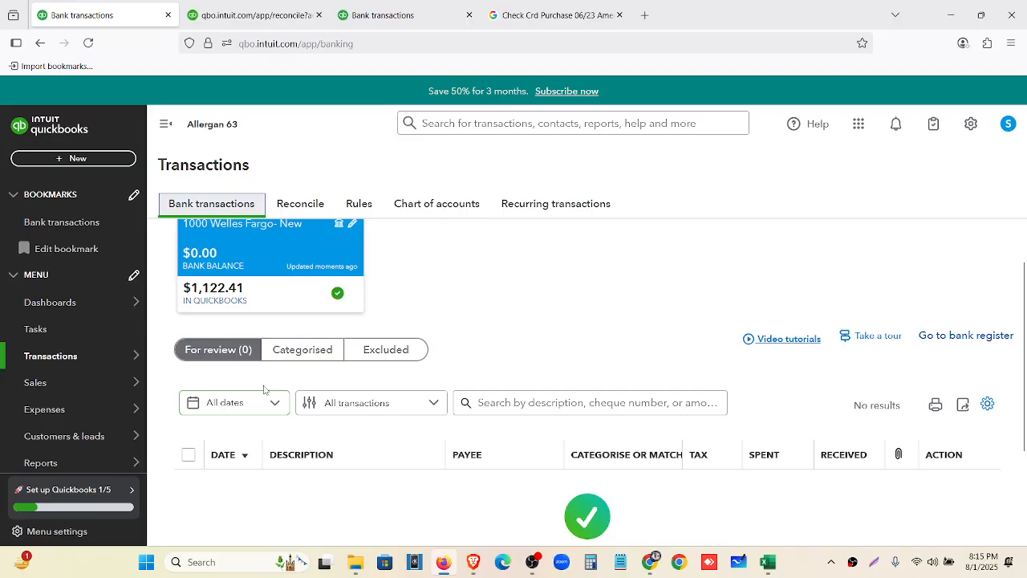
left_click(292, 351)
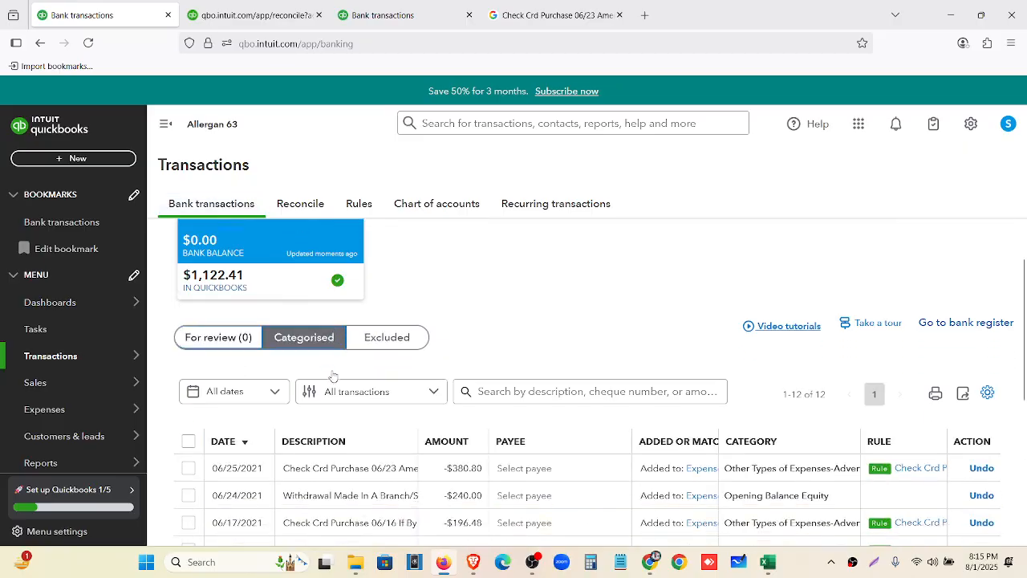
scroll(473, 428, "down", 1)
scroll(474, 428, "down", 2)
scroll(626, 462, "up", 4)
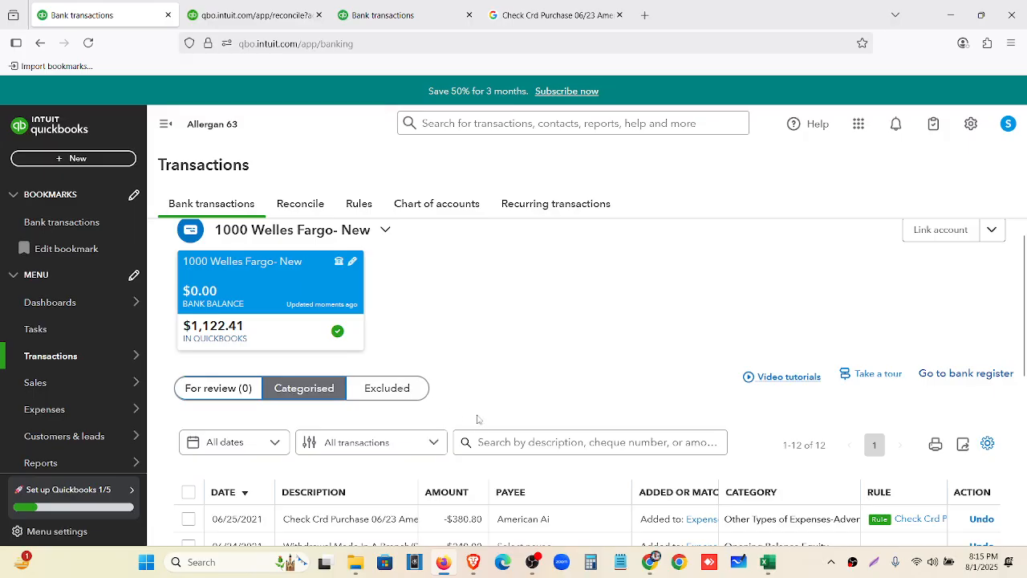
left_click(204, 395)
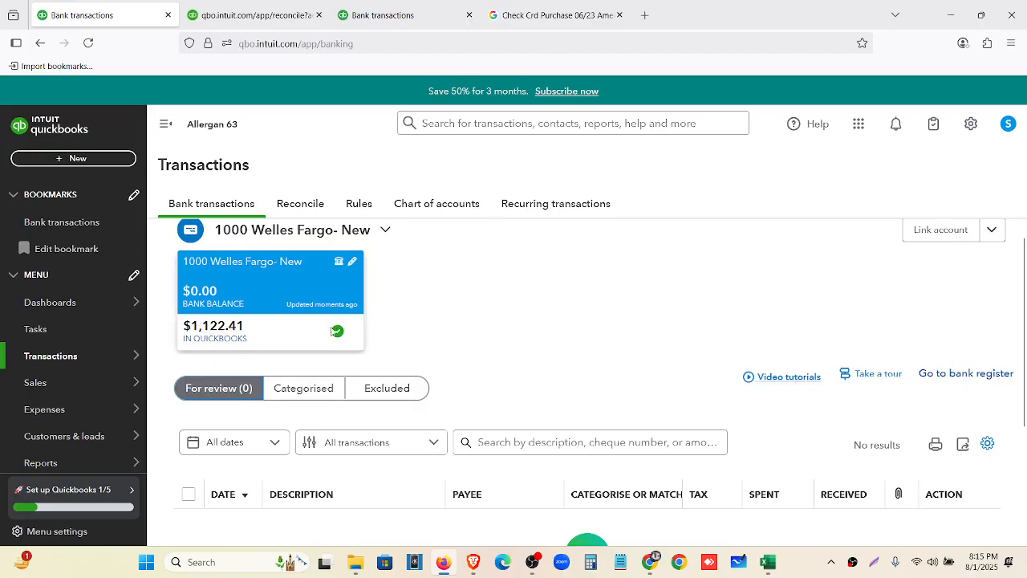
In Google Drive, zoom out, close the June statement preview and open Wells Fargo-June-2021.csv
left_click(650, 562)
key("ctrl+minus")
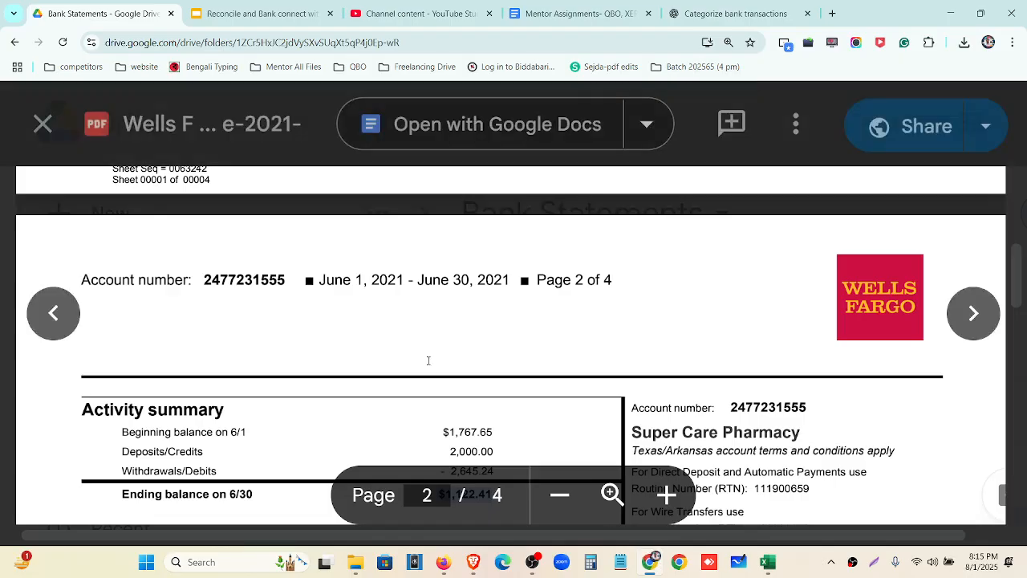
key("ctrl+minus")
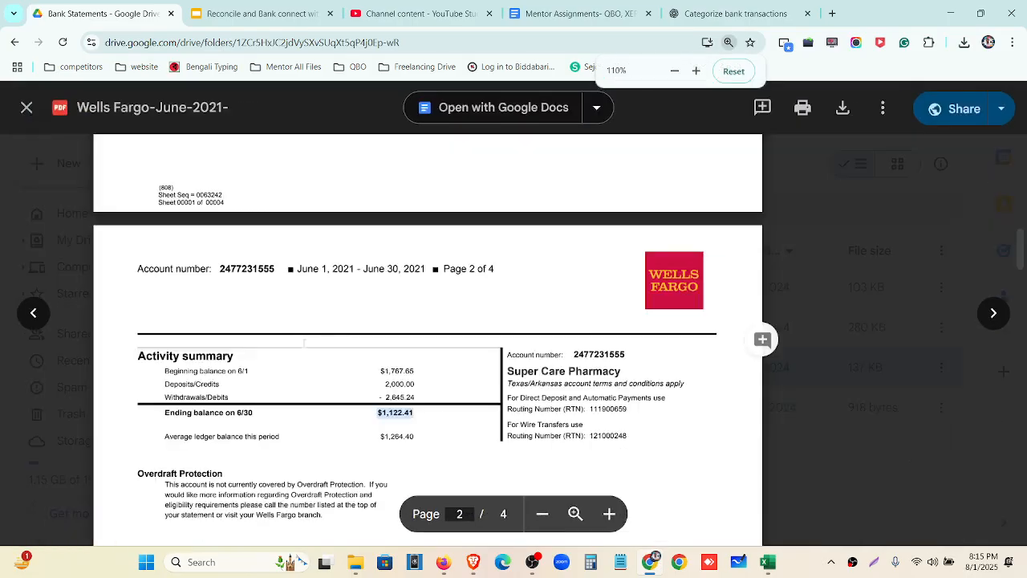
left_click(21, 105)
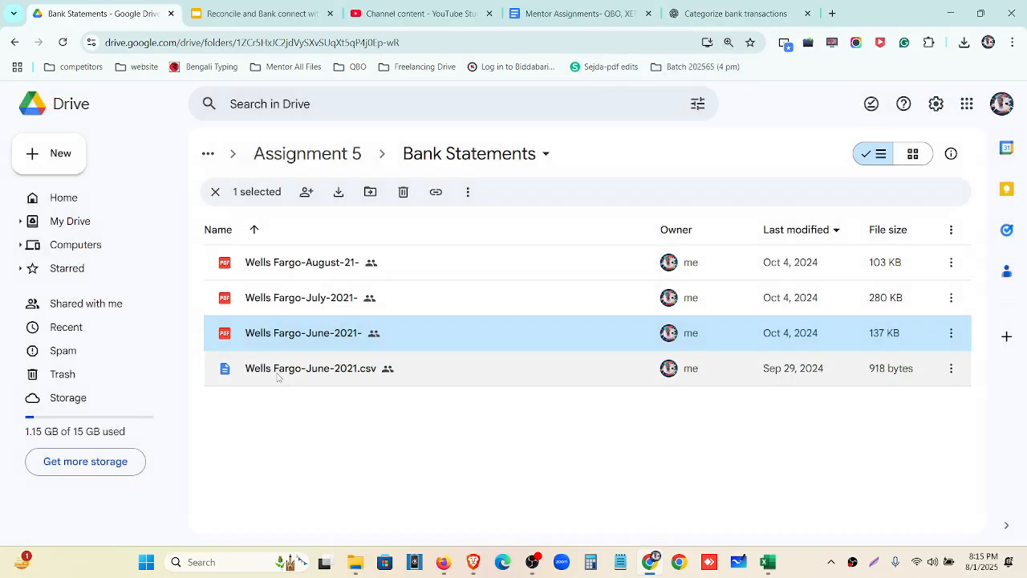
double_click(276, 372)
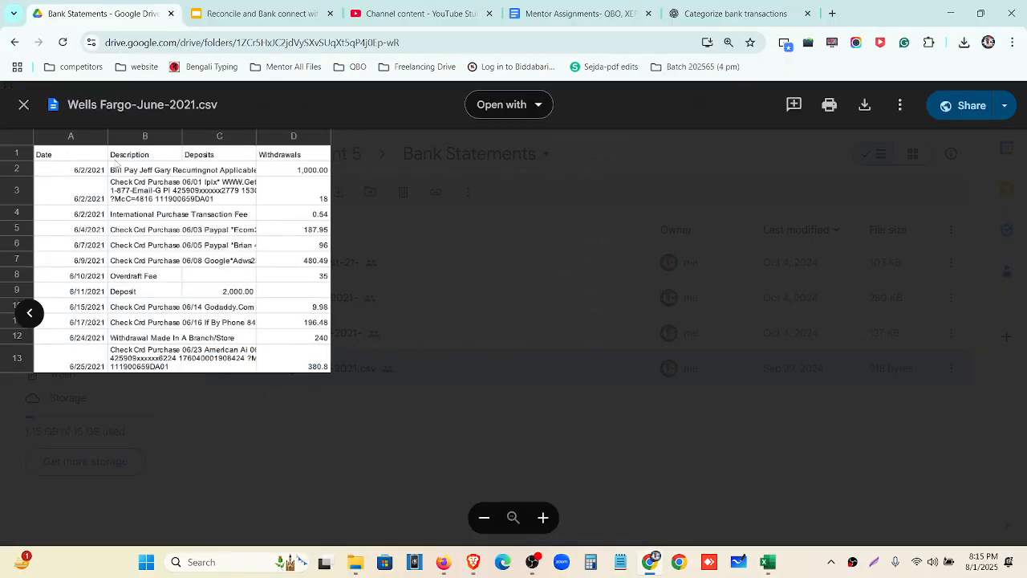
Close the CSV preview and scroll through the July 2021 Wells Fargo statement
left_click(21, 105)
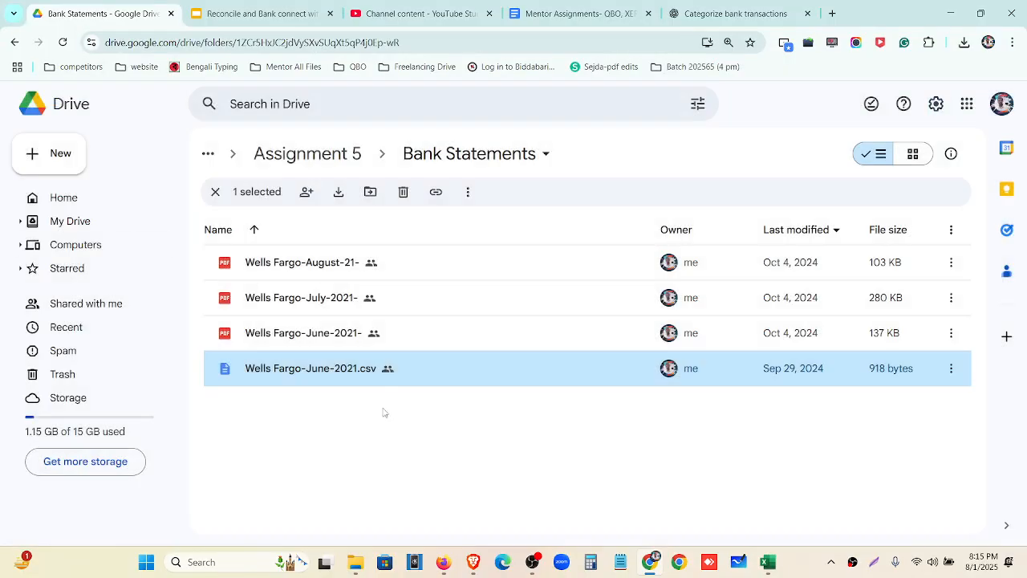
left_click(351, 309)
double_click(352, 309)
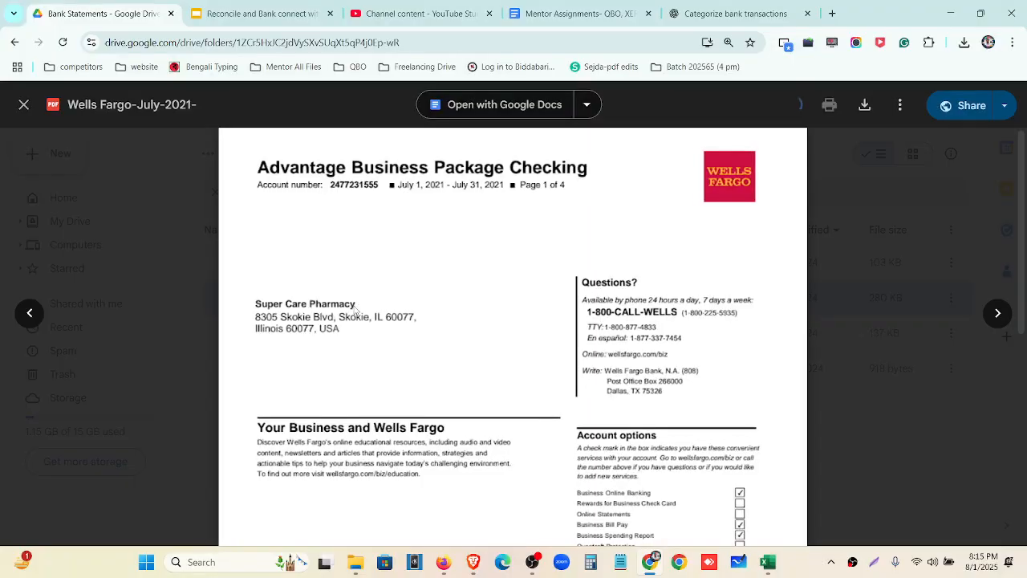
scroll(504, 329, "down", 4)
scroll(503, 329, "down", 15)
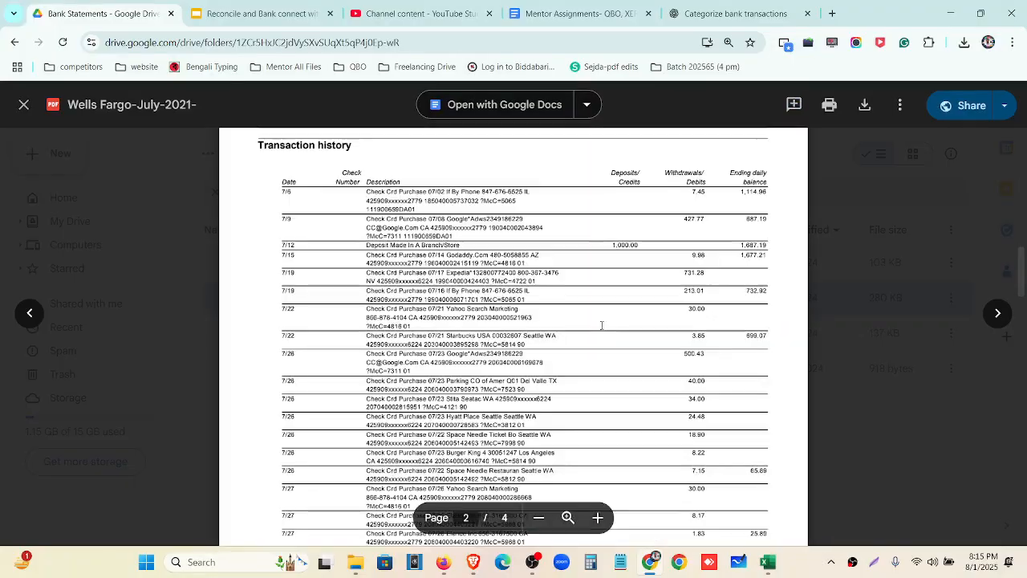
scroll(605, 327, "down", 6)
scroll(608, 336, "up", 10)
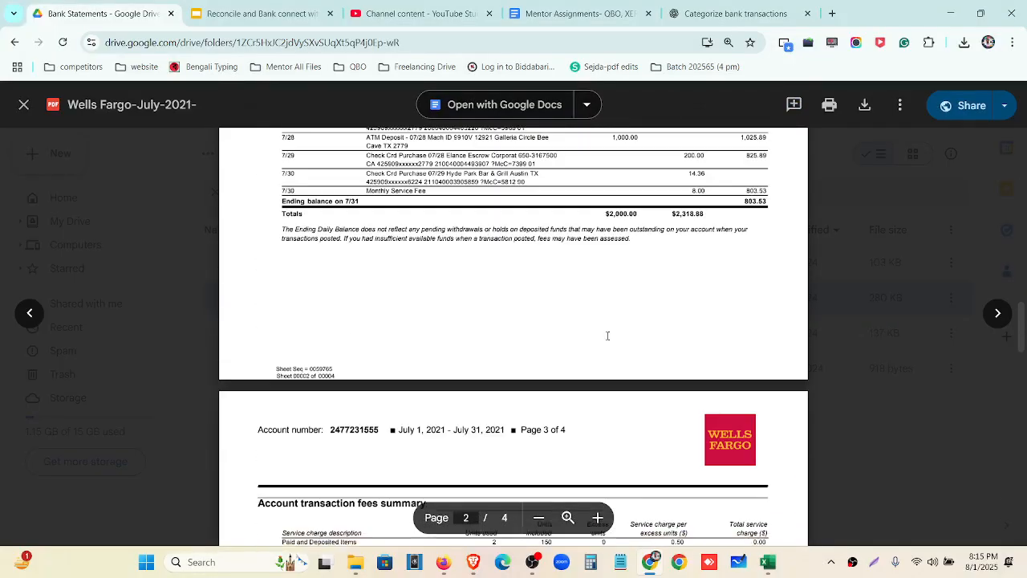
scroll(607, 335, "up", 15)
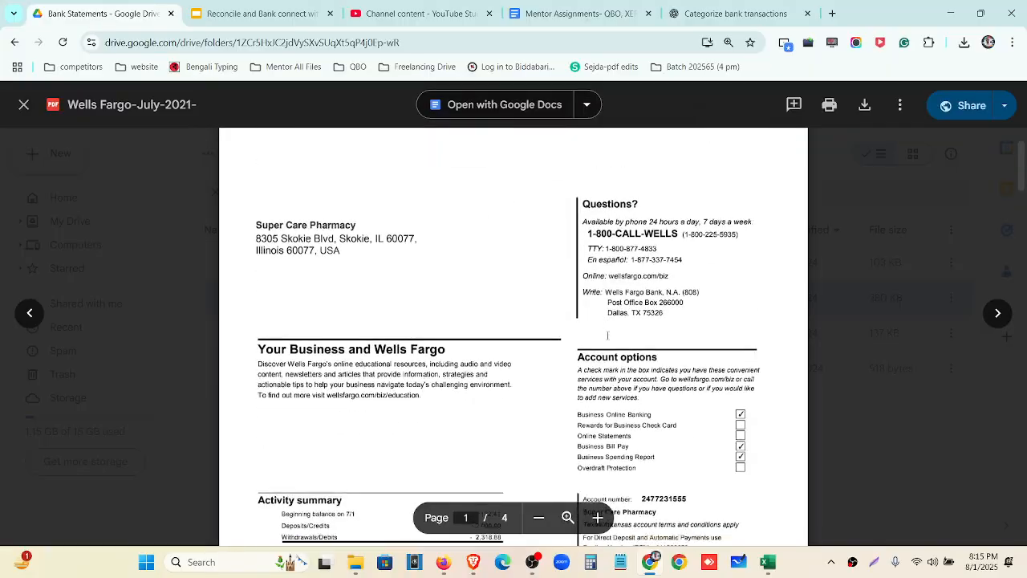
scroll(608, 340, "down", 4)
scroll(608, 341, "down", 10)
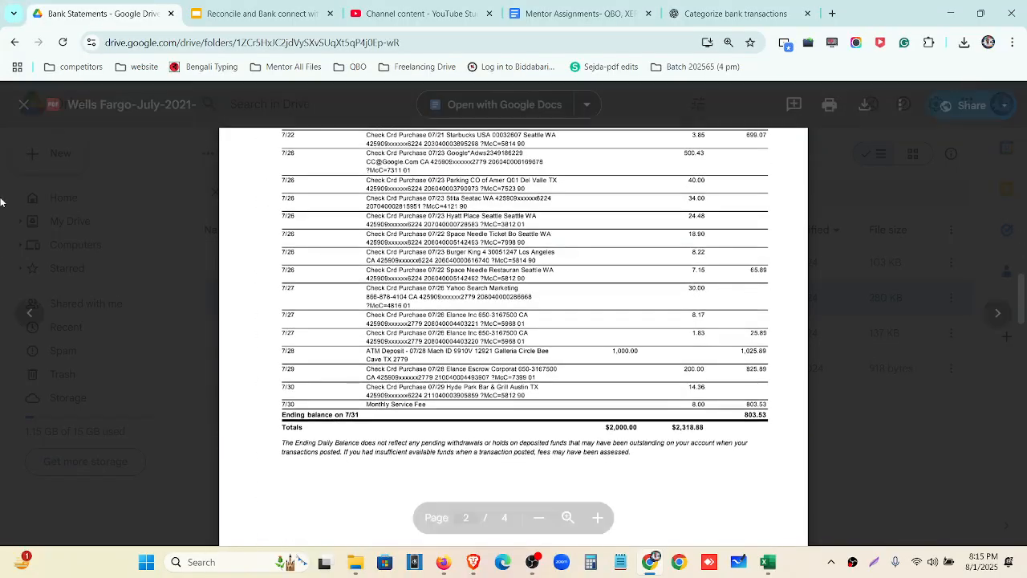
left_click(24, 105)
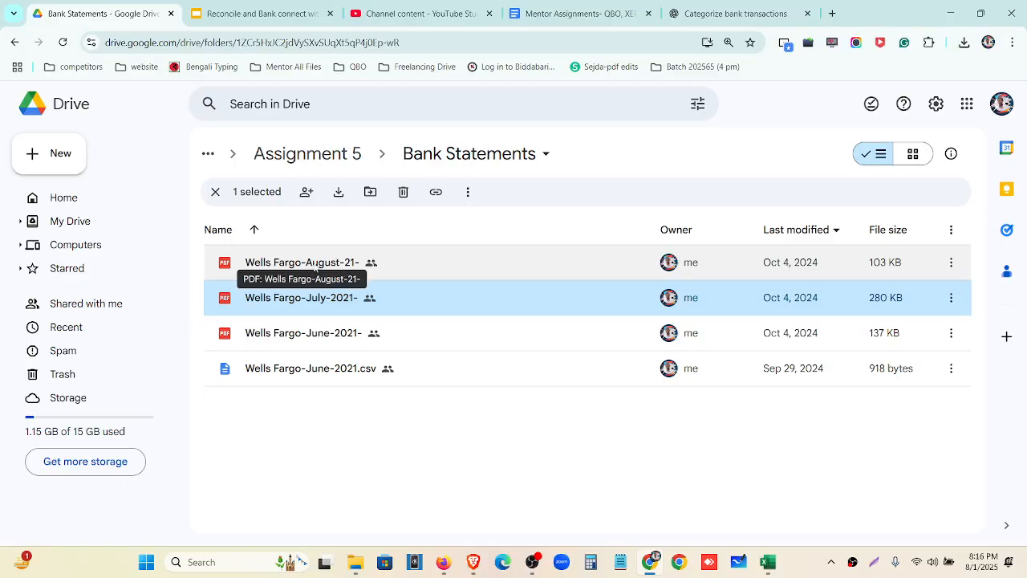
Scroll through the August 2021 statement, then go back to QuickBooks bank transactions
double_click(315, 268)
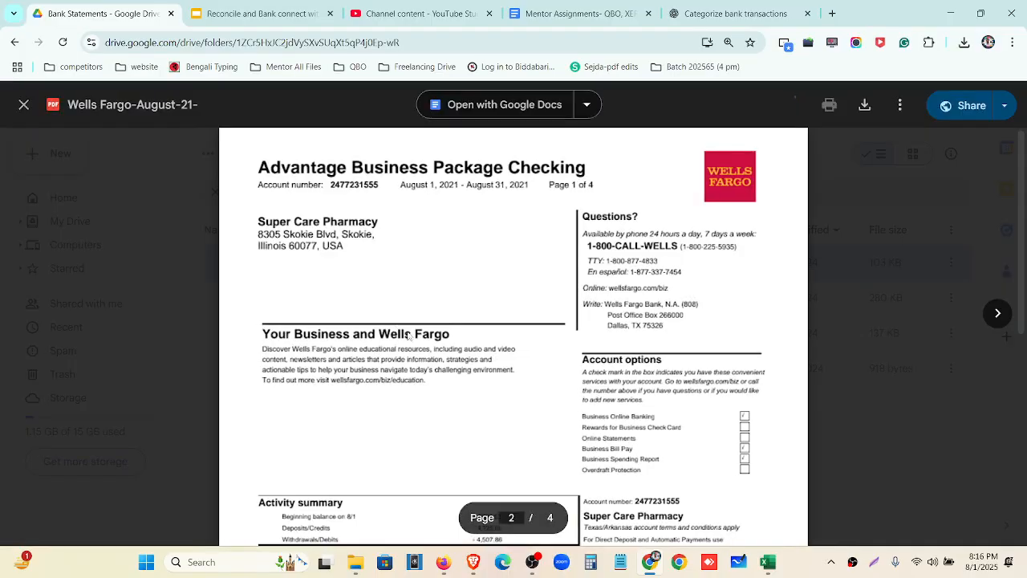
scroll(408, 337, "down", 5)
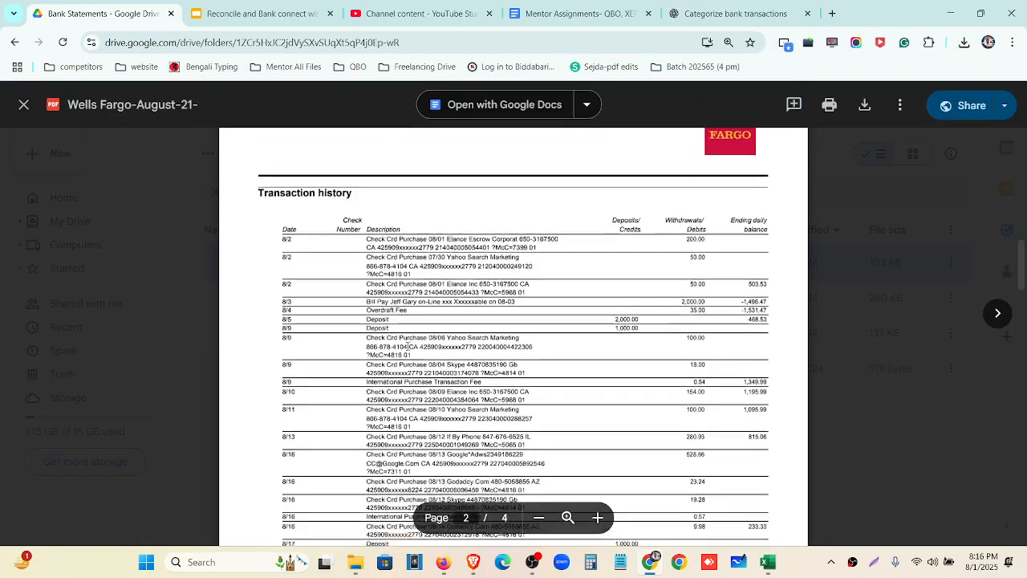
scroll(408, 346, "down", 10)
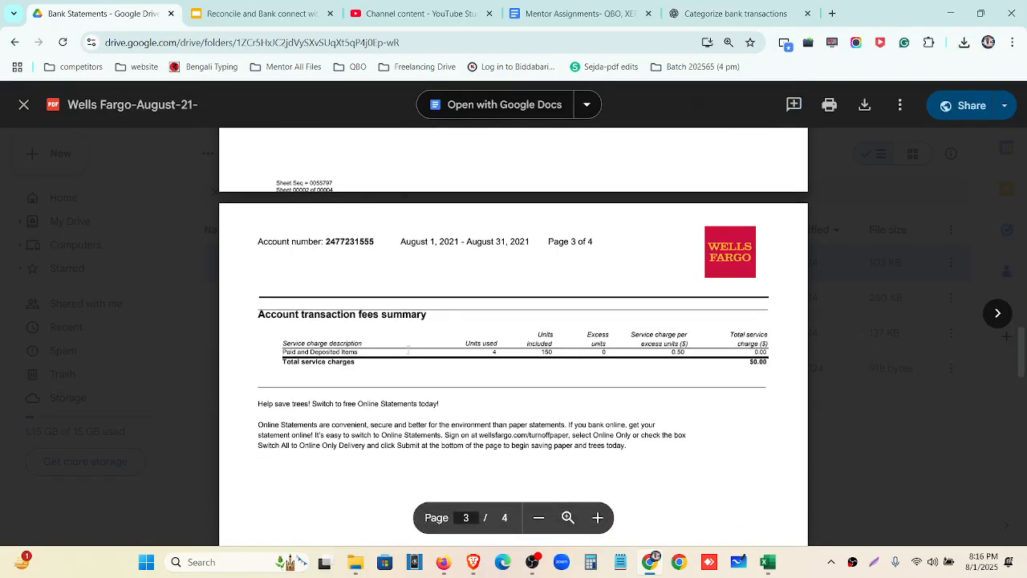
left_click(443, 562)
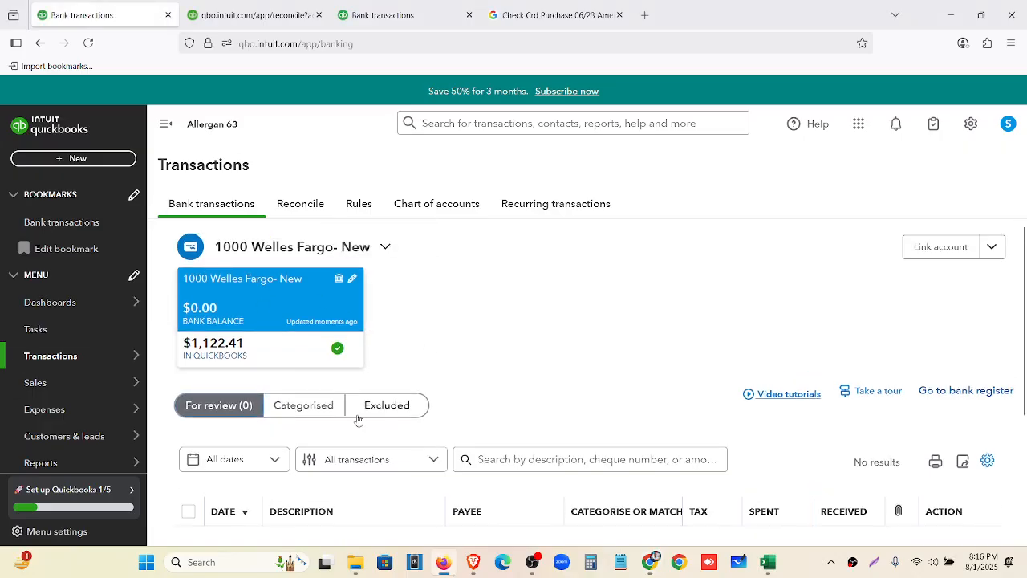
Start an Upload from file import in Link account using the wellws fargo-june.csv statement
left_click(994, 249)
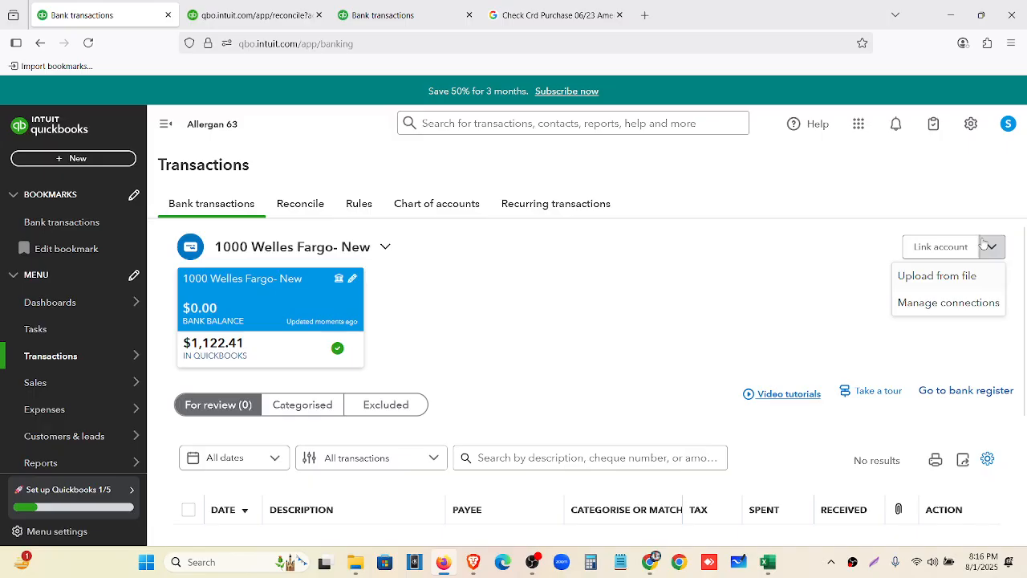
left_click(967, 276)
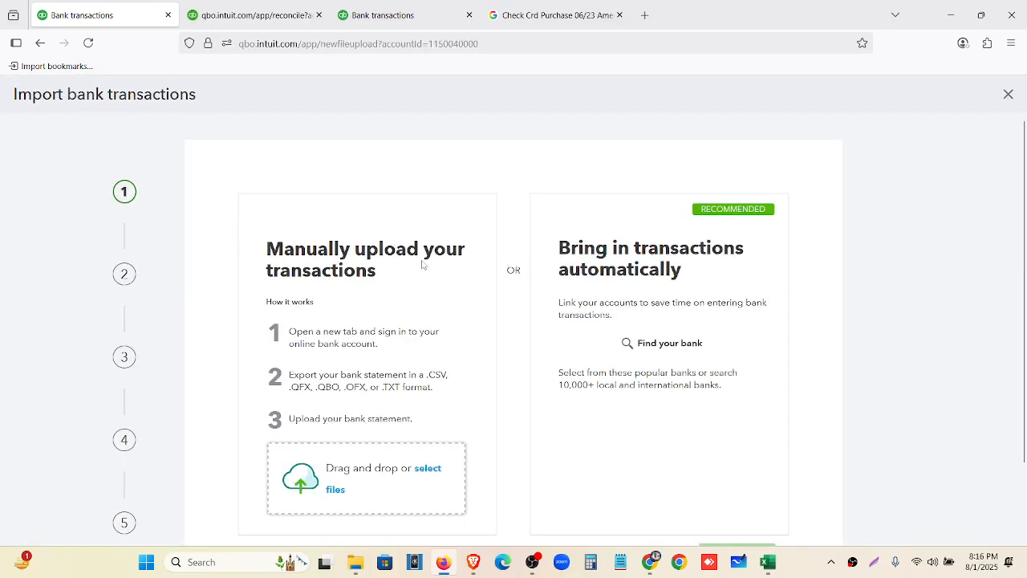
scroll(319, 456, "down", 2)
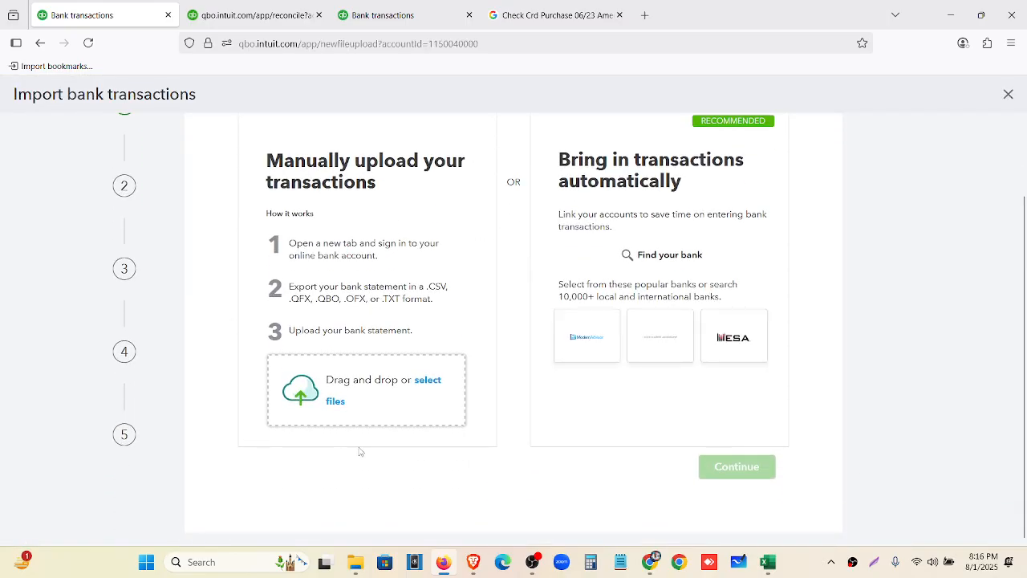
scroll(369, 466, "up", 2)
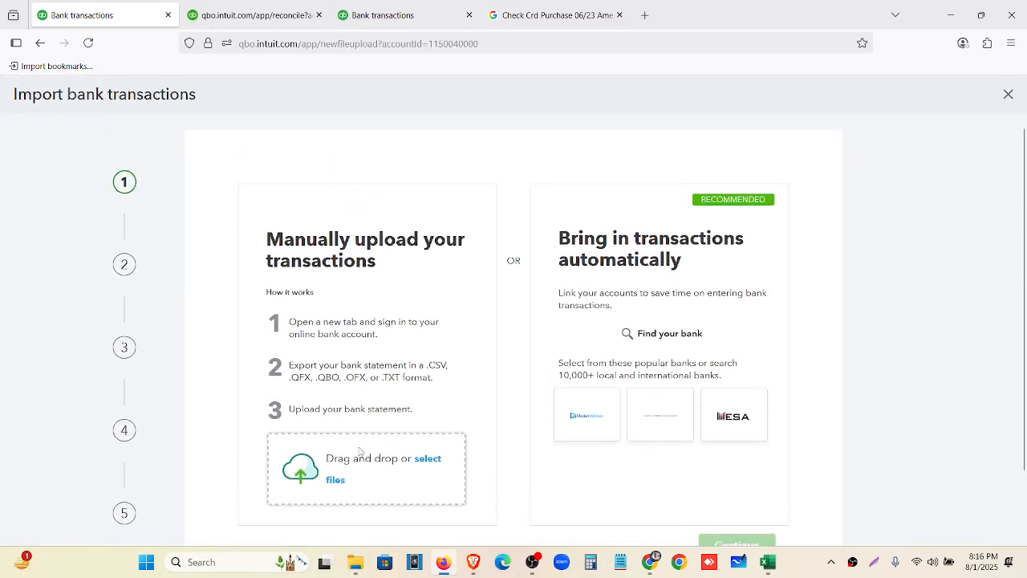
left_click(395, 498)
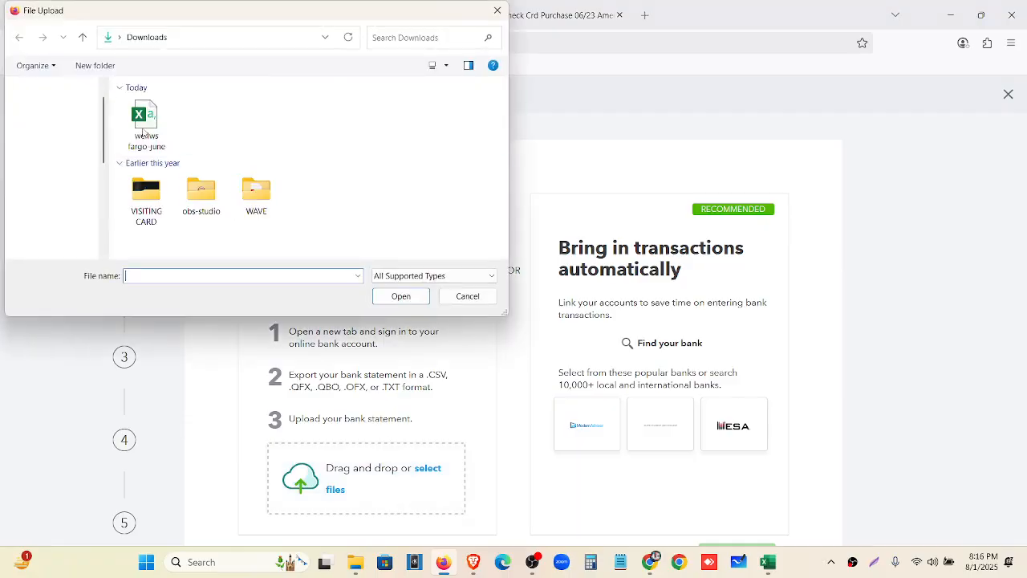
left_click(142, 126)
left_click(401, 296)
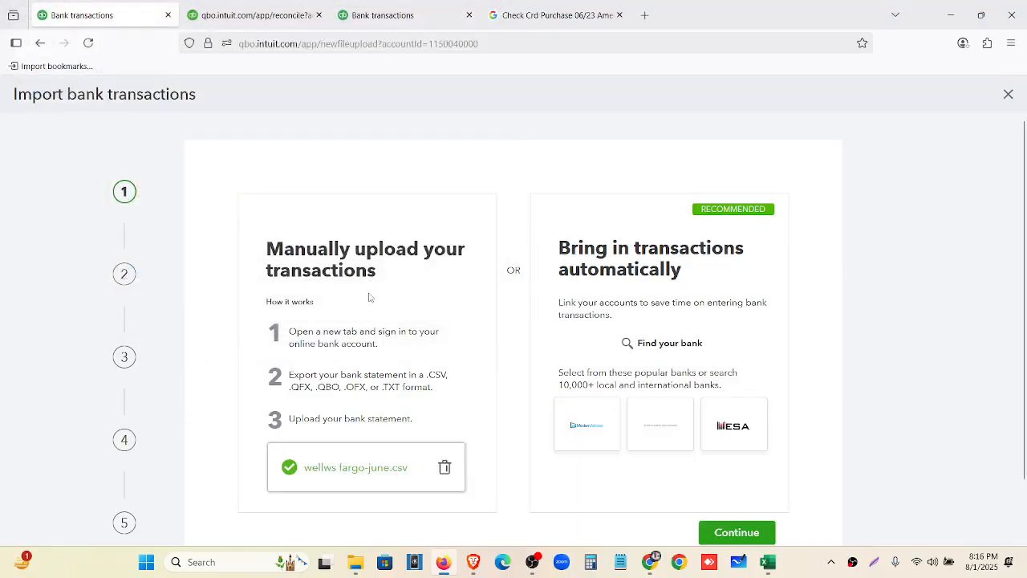
left_click(735, 532)
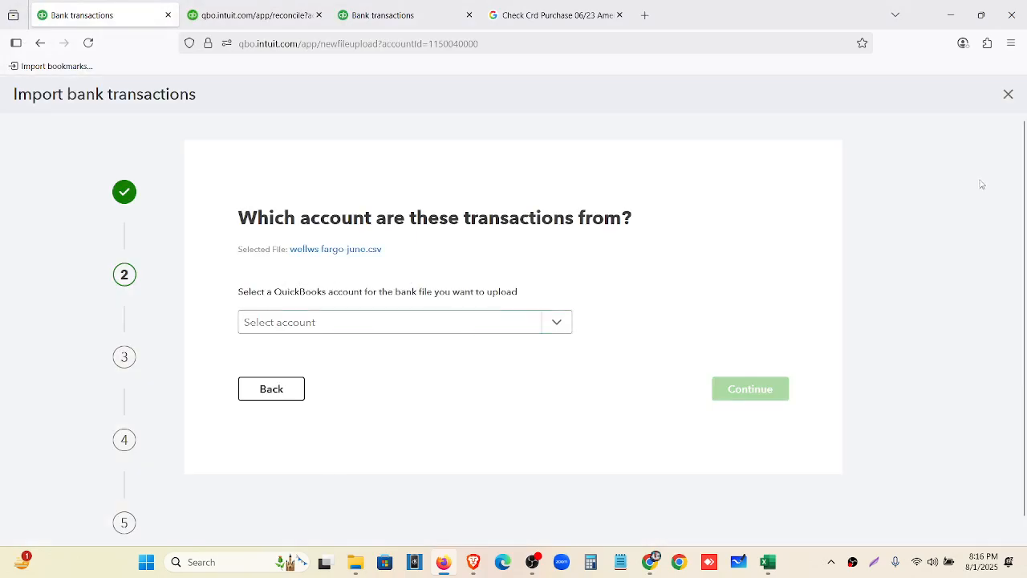
Cancel the CSV import, confirm the bank feed is all caught up, and switch to Excel
scroll(76, 464, "down", 1)
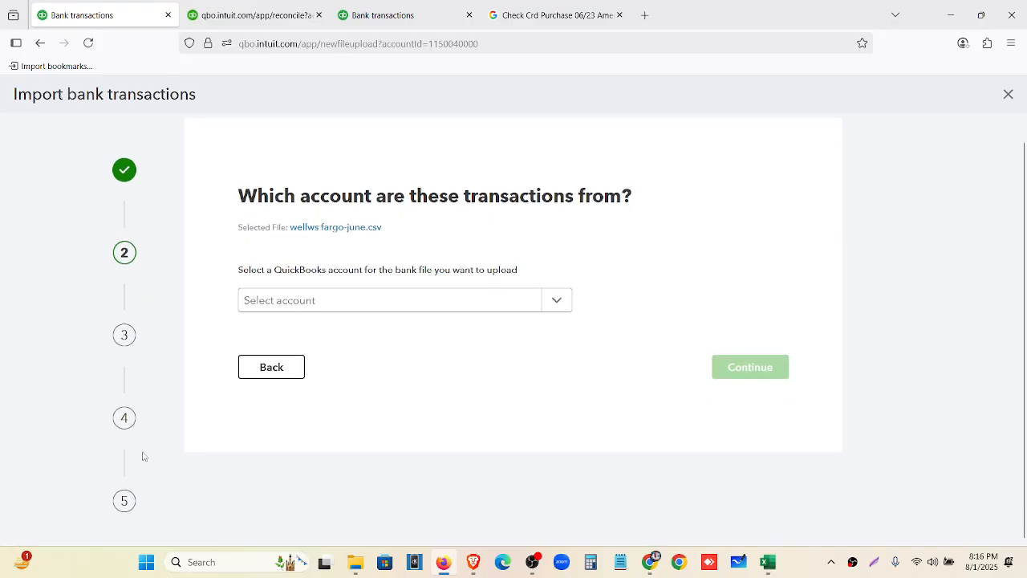
left_click(1008, 94)
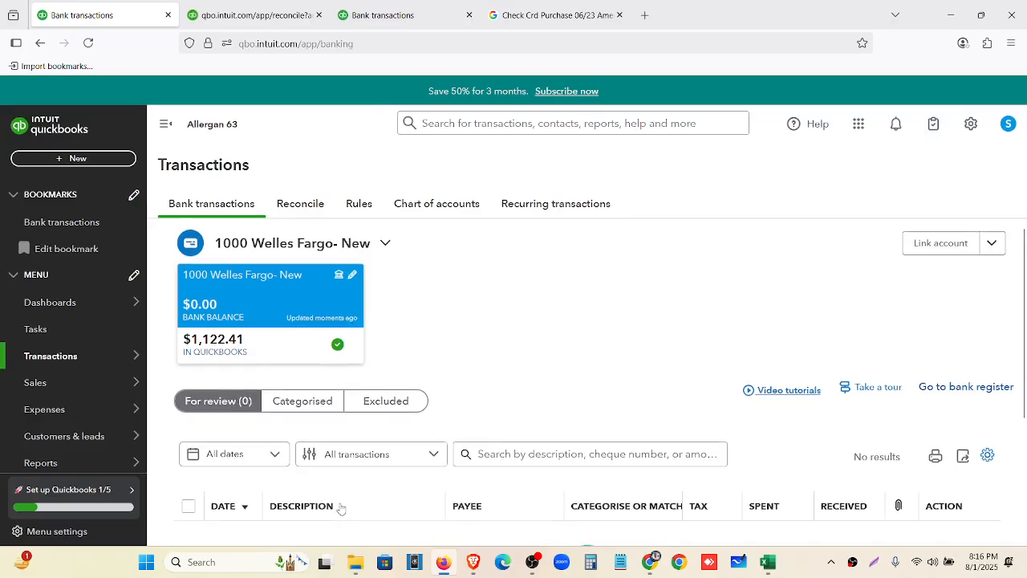
scroll(361, 473, "down", 3)
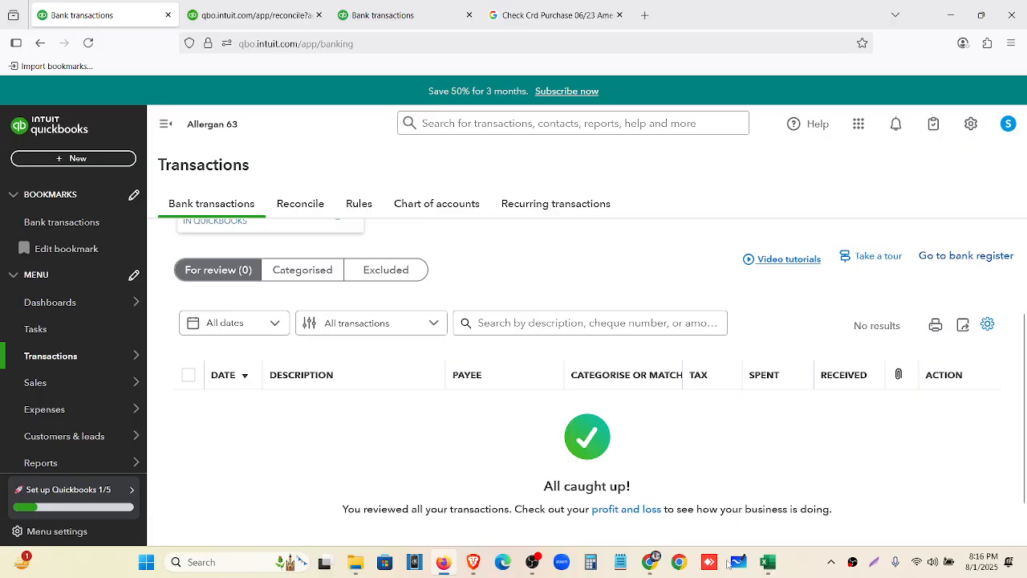
left_click(768, 561)
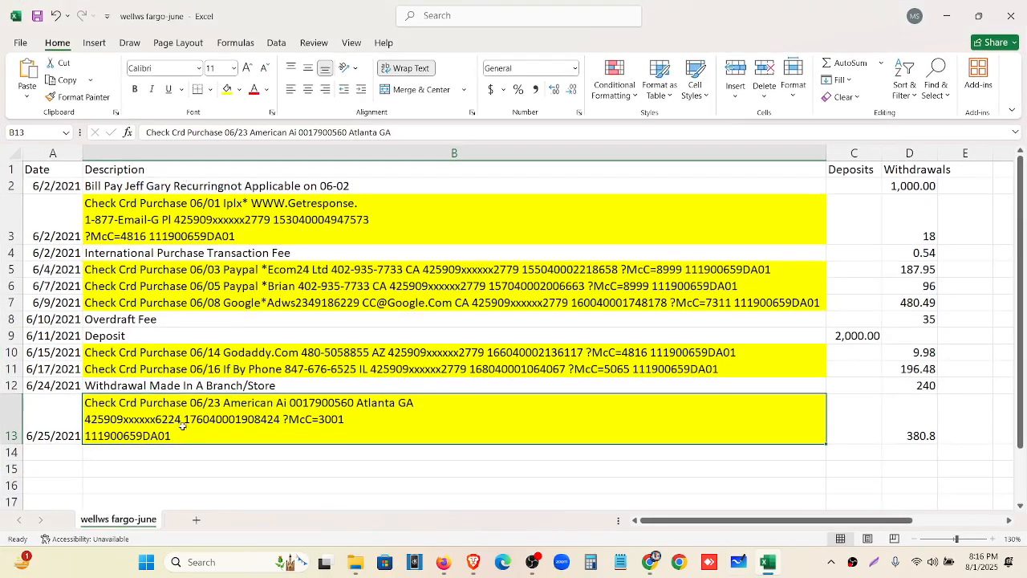
Keep the wellws fargo-june workbook open at cell B15 and bring up the Wells Fargo-June-2021 PDF
left_click(1011, 16)
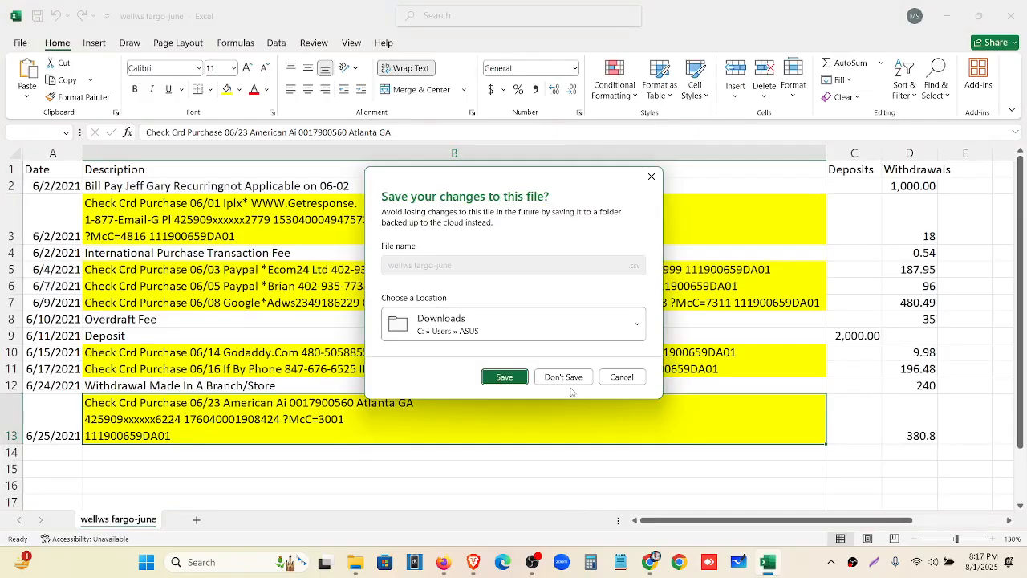
left_click(619, 377)
left_click(535, 470)
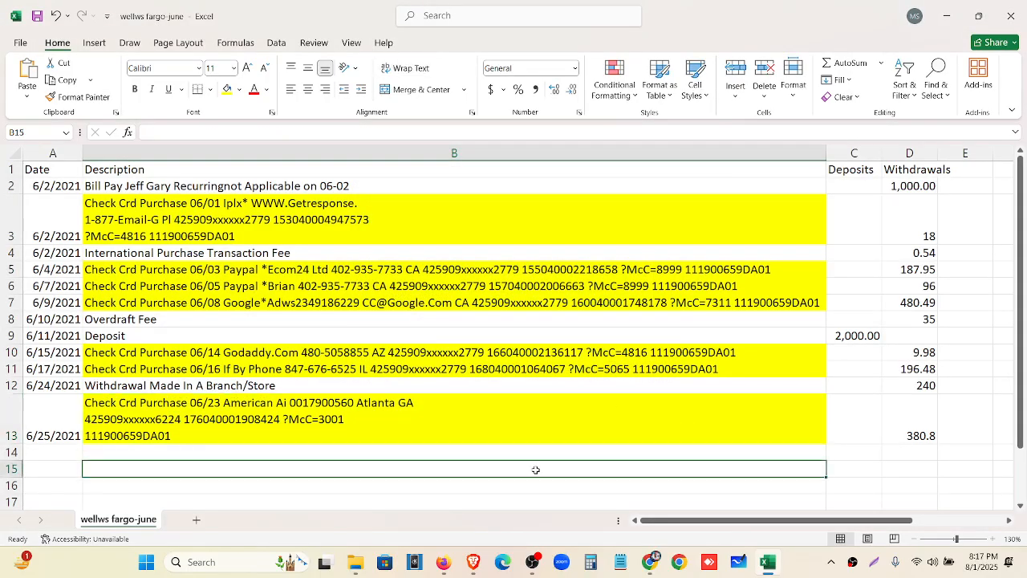
left_click(473, 562)
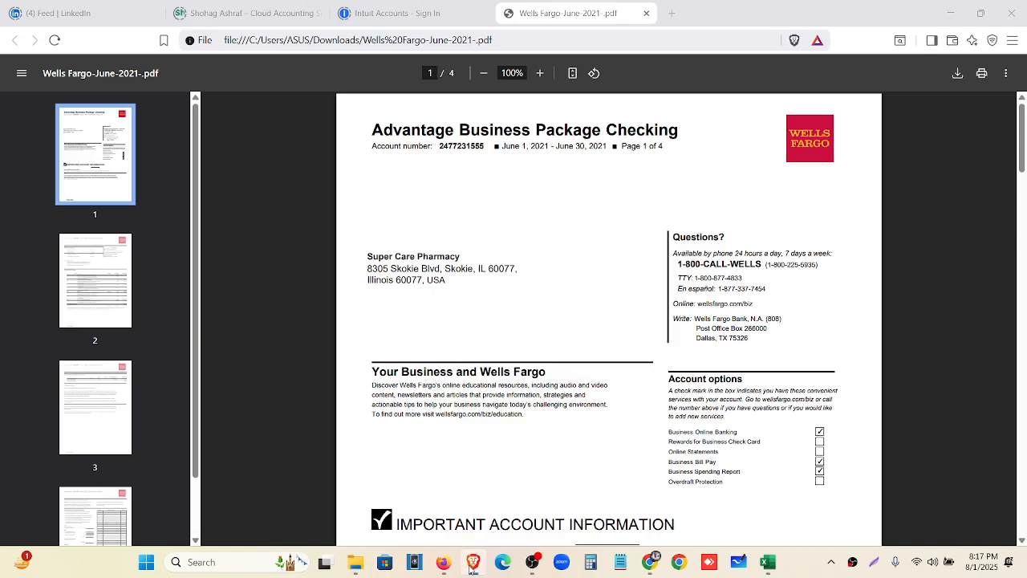
Close the Wells Fargo statement tab and open the LinkedIn profile from the feed
left_click(58, 12)
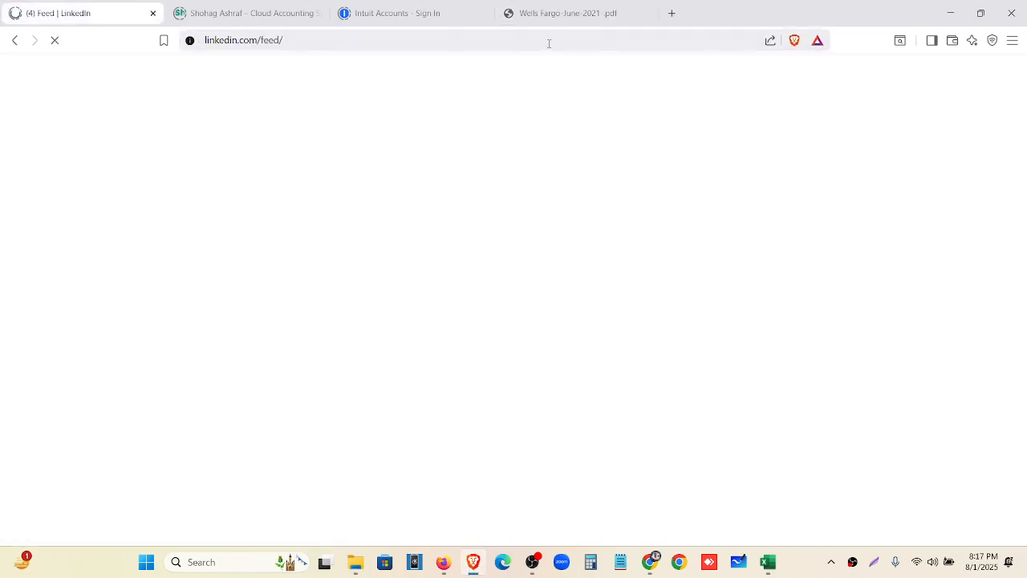
left_click(645, 14)
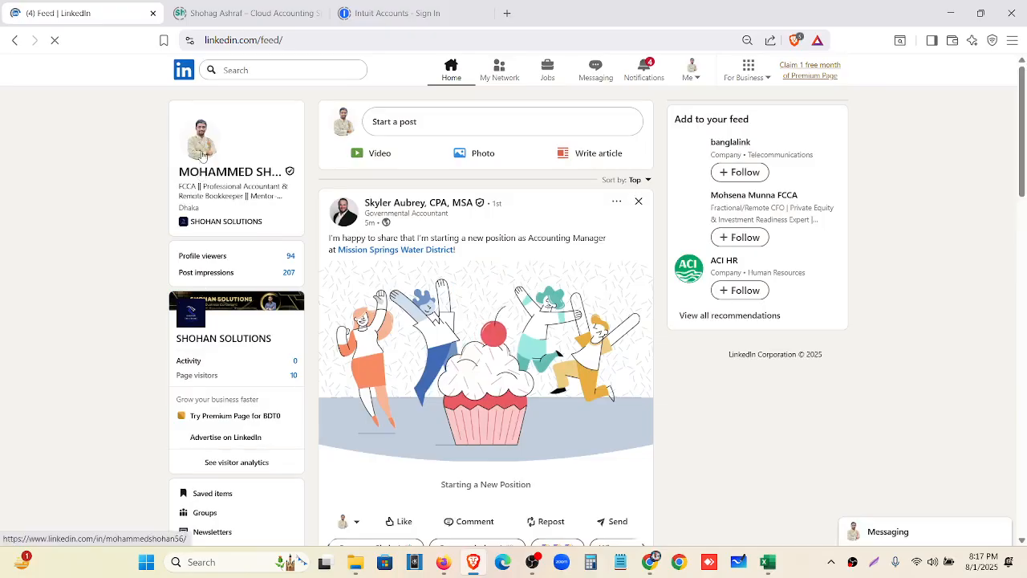
left_click(218, 203)
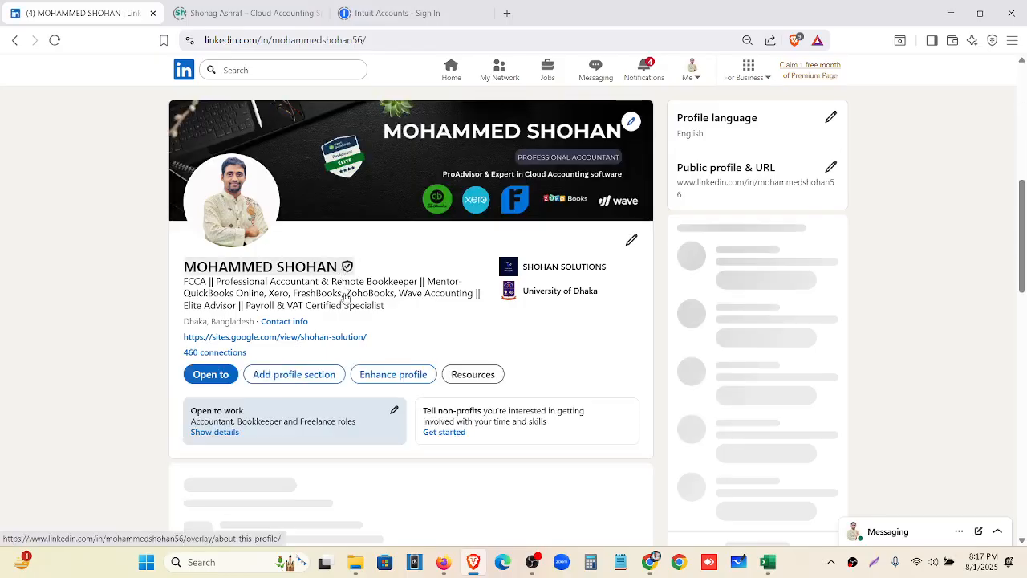
Review experience entries such as Financial Advisor at DSV and Accountant at CAN-ESL, then minimize the browser
scroll(355, 296, "down", 5)
scroll(355, 295, "down", 3)
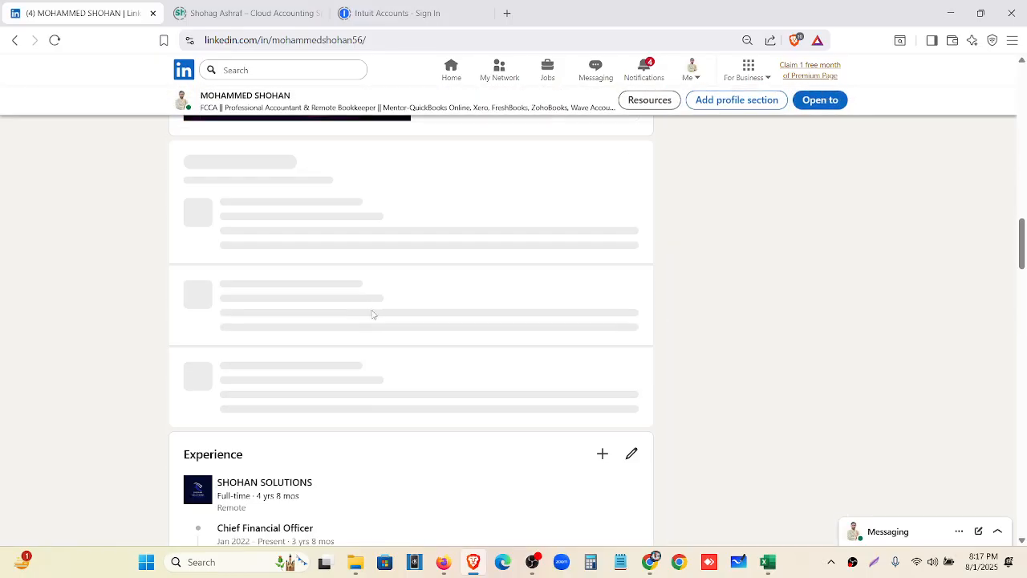
scroll(363, 342, "down", 5)
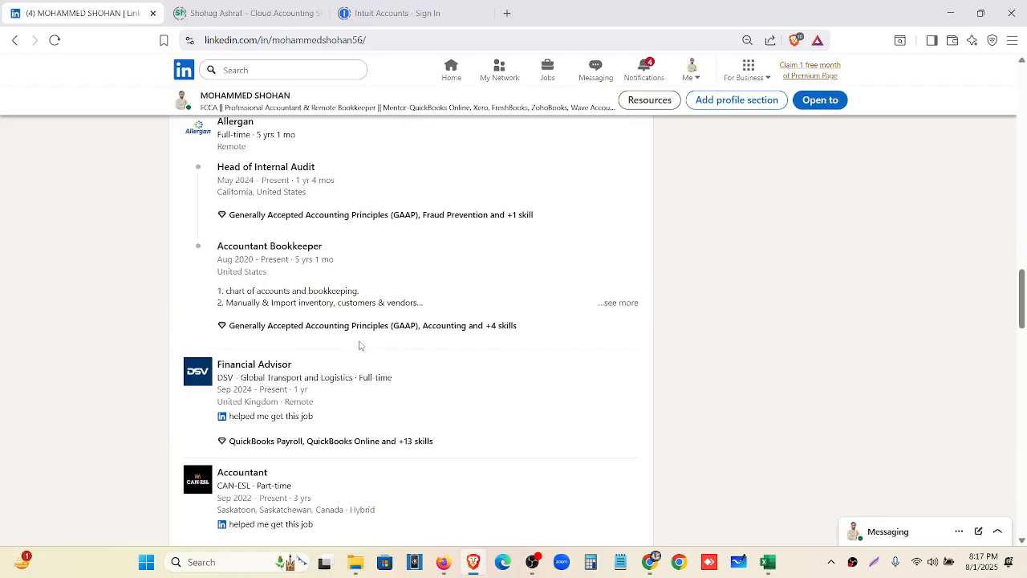
scroll(360, 345, "down", 1)
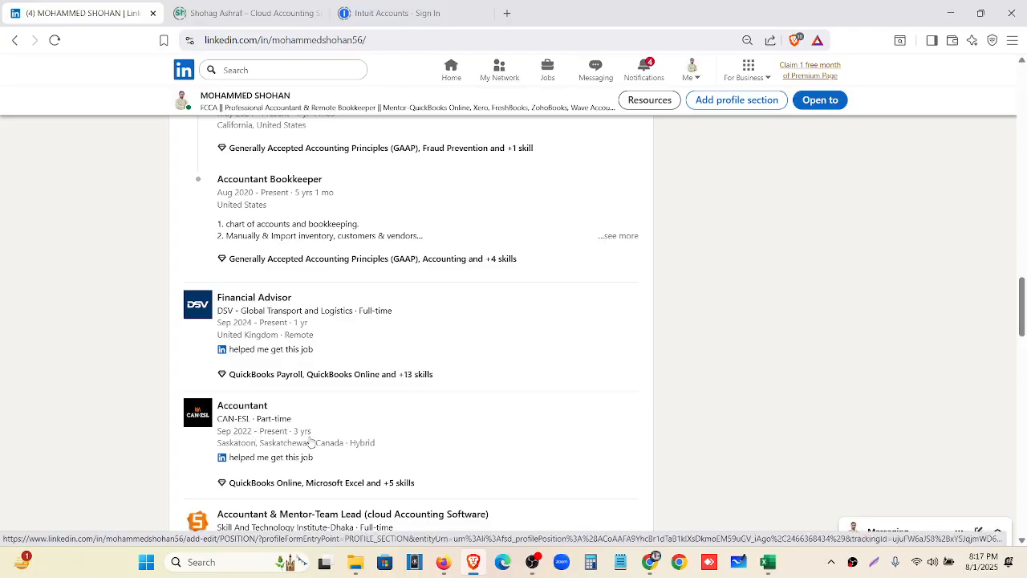
scroll(310, 441, "up", 3)
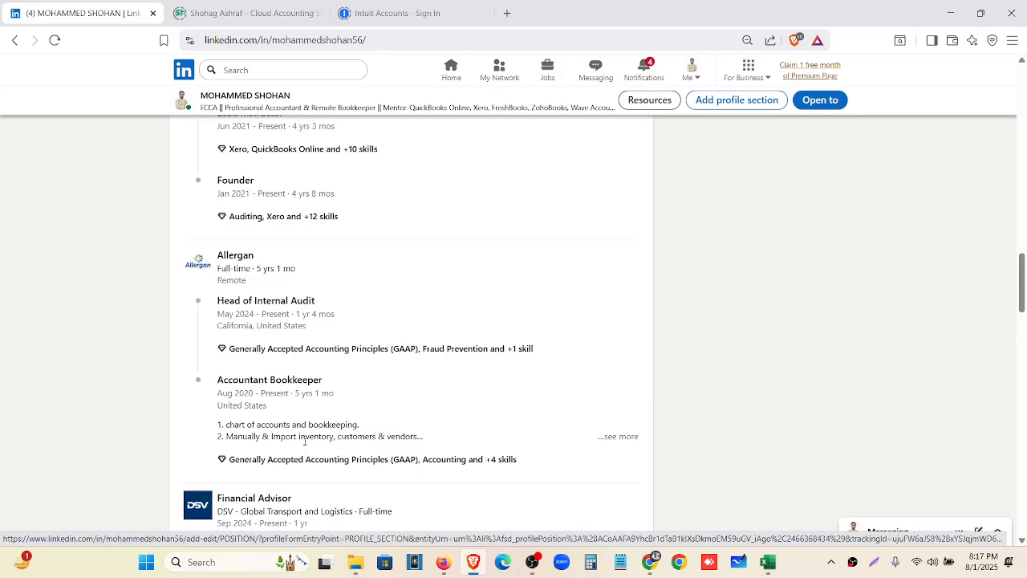
scroll(302, 430, "down", 4)
scroll(305, 402, "down", 2)
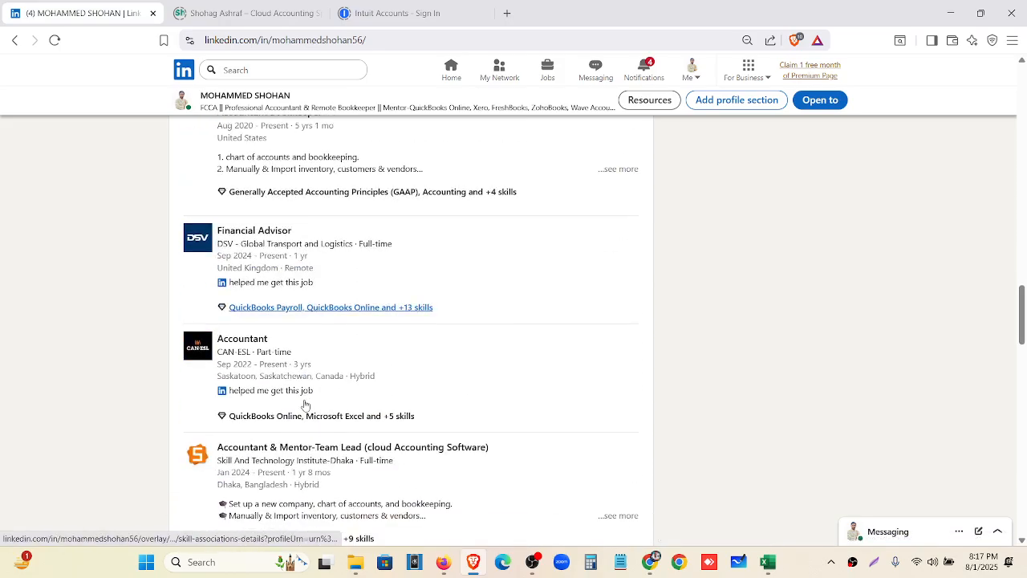
scroll(313, 386, "up", 1)
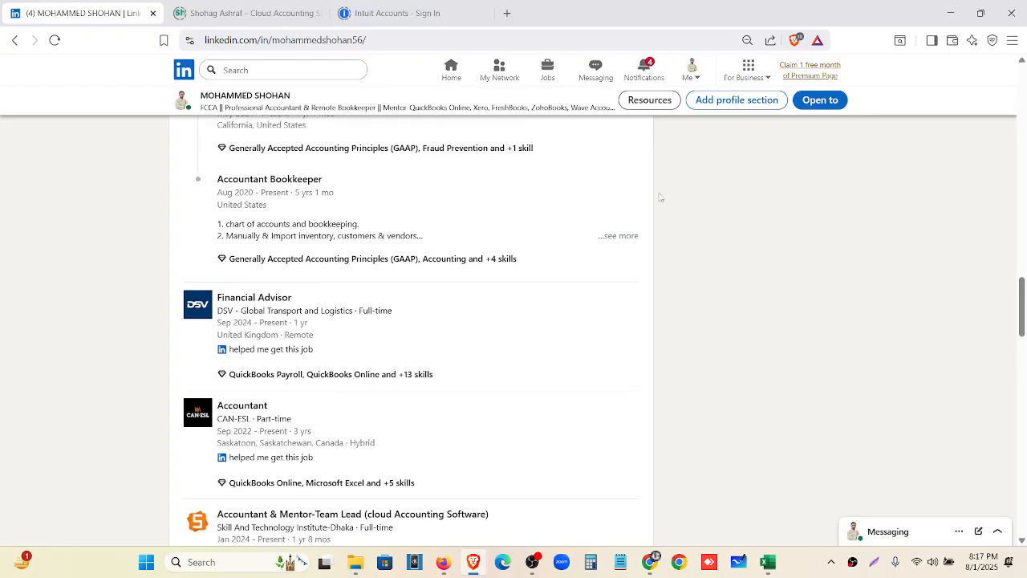
left_click(963, 16)
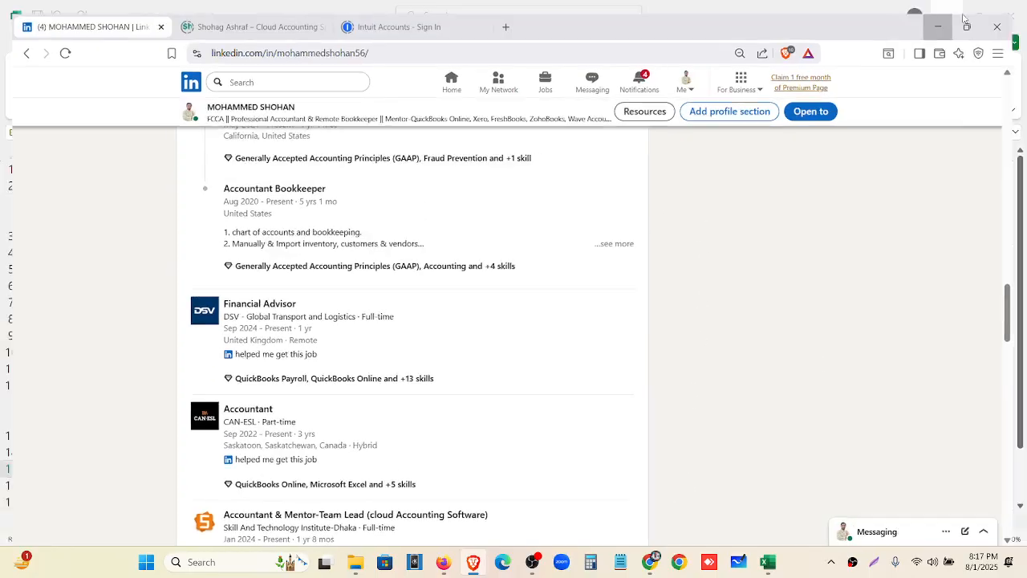
right_click(483, 499)
key("Escape")
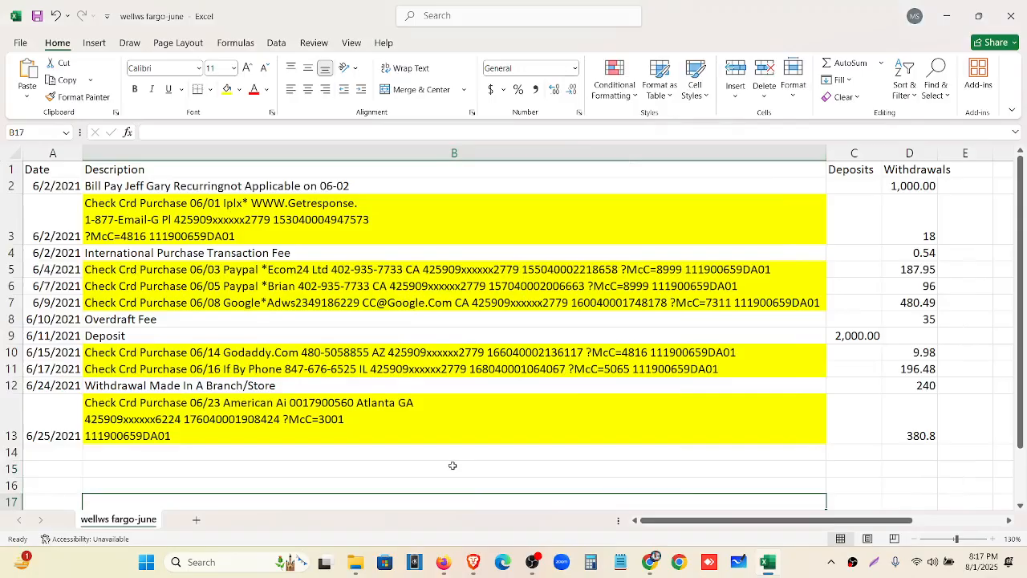
left_click(452, 465)
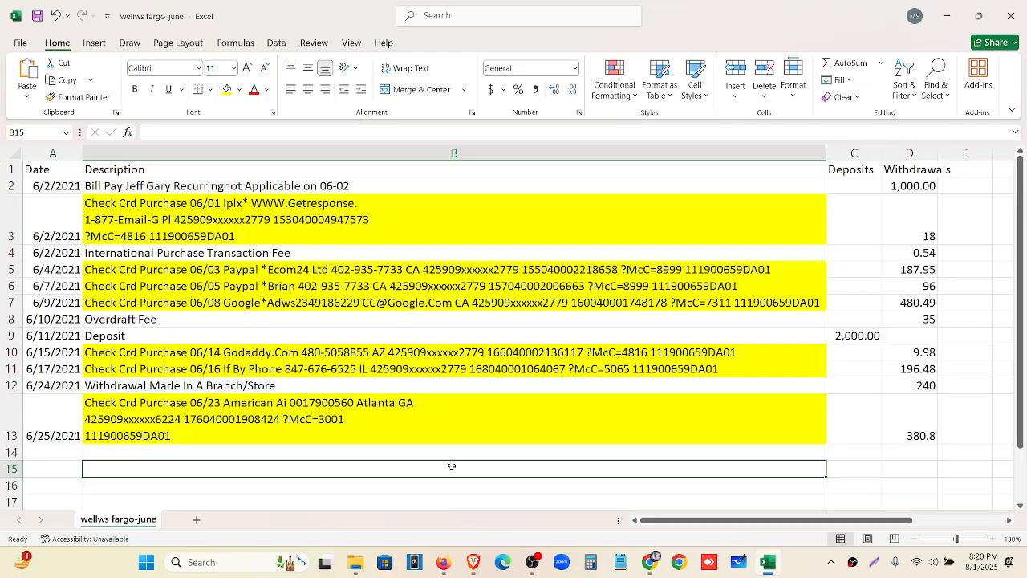
Return to the Wells Fargo Bank transactions list and open its All dates filter
left_click(443, 562)
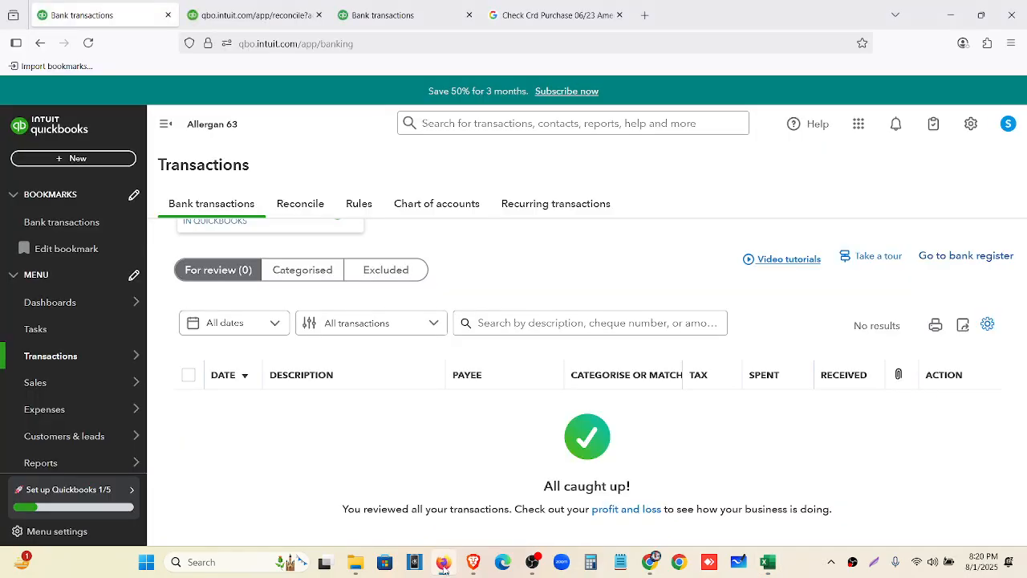
scroll(375, 430, "up", 3)
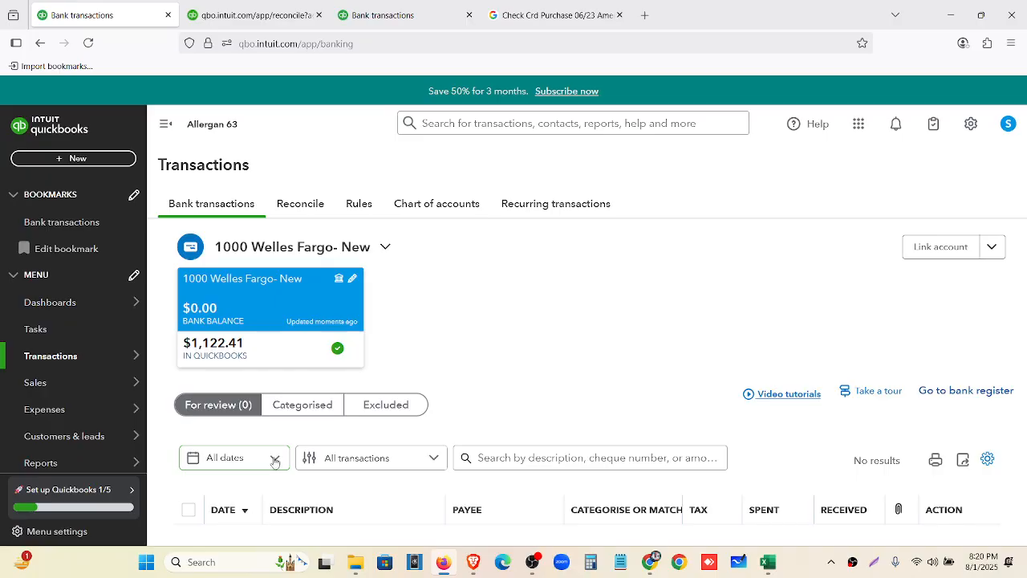
left_click(266, 467)
scroll(302, 372, "down", 2)
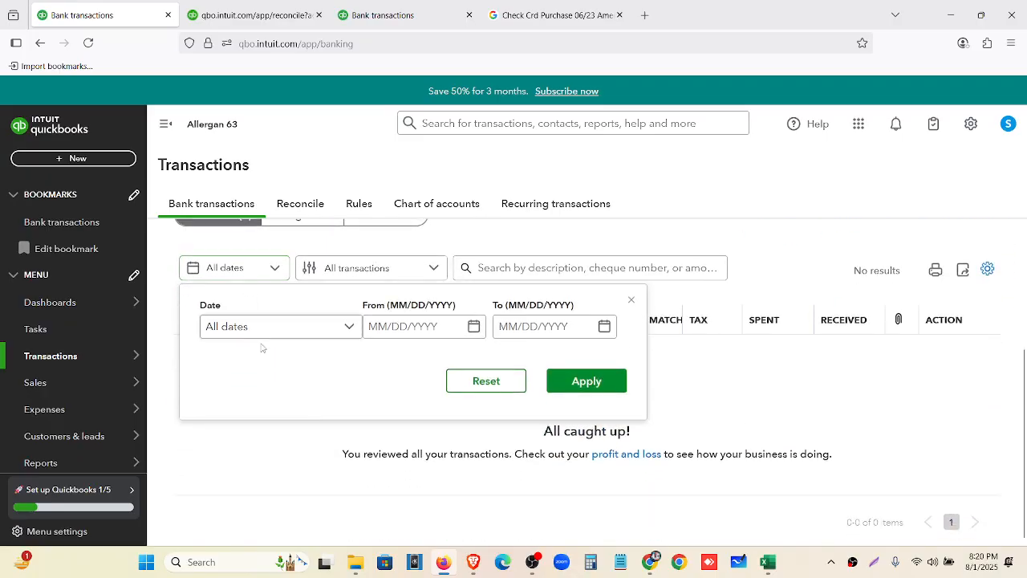
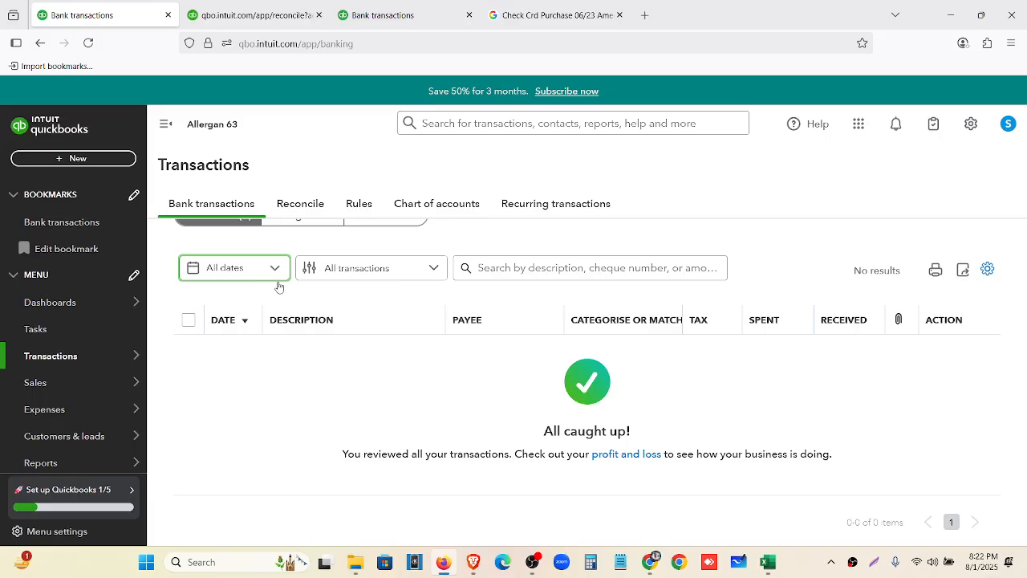
Check the Wells Fargo feed's Categorised and Excluded tabs, then return to For review
scroll(279, 286, "up", 2)
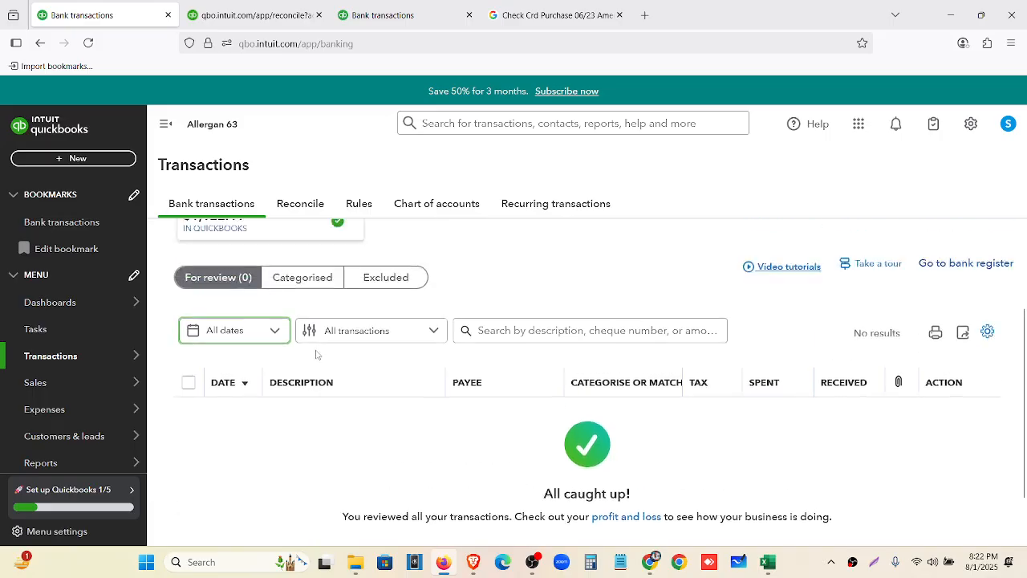
left_click(325, 413)
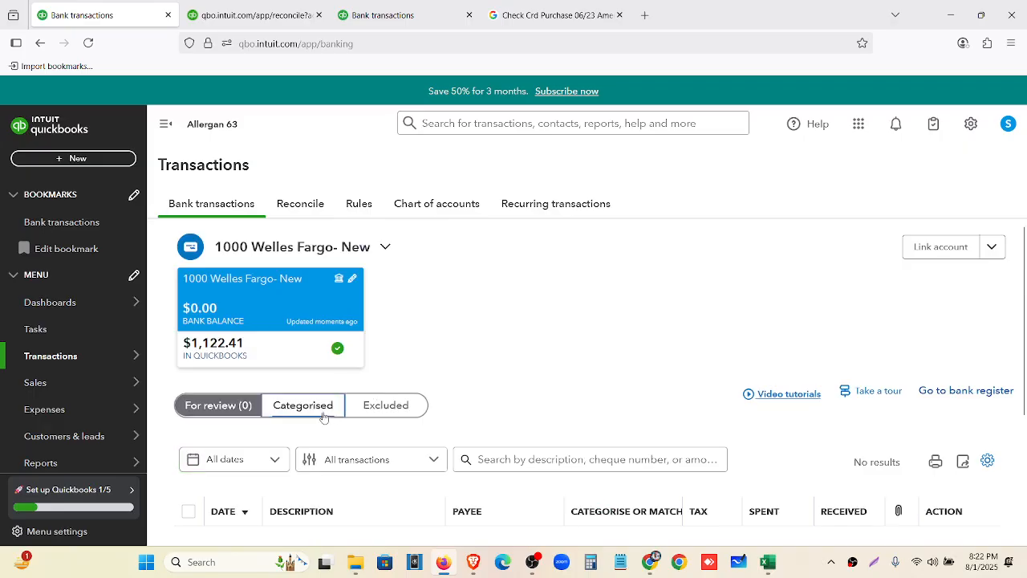
left_click(233, 409)
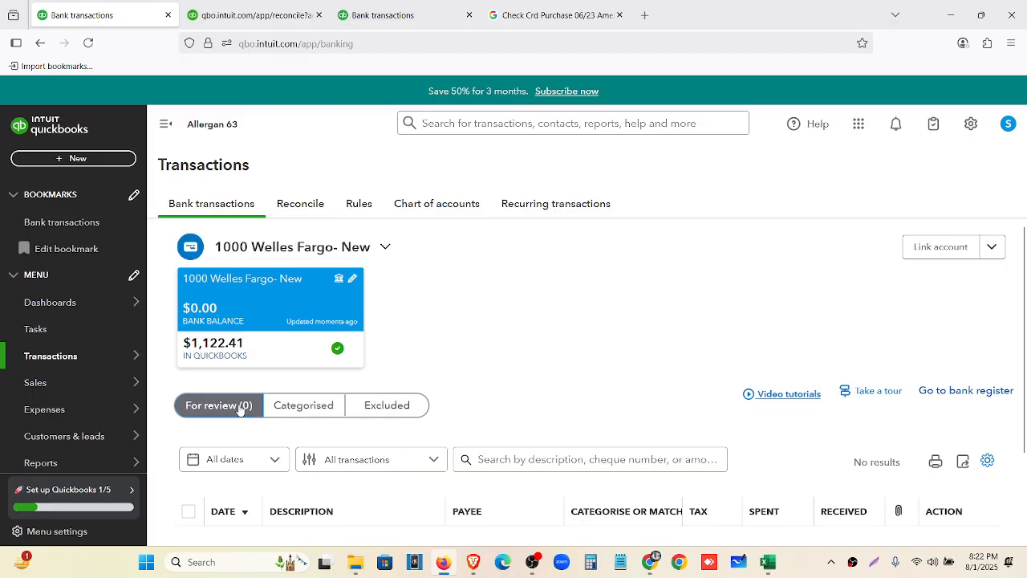
left_click(290, 413)
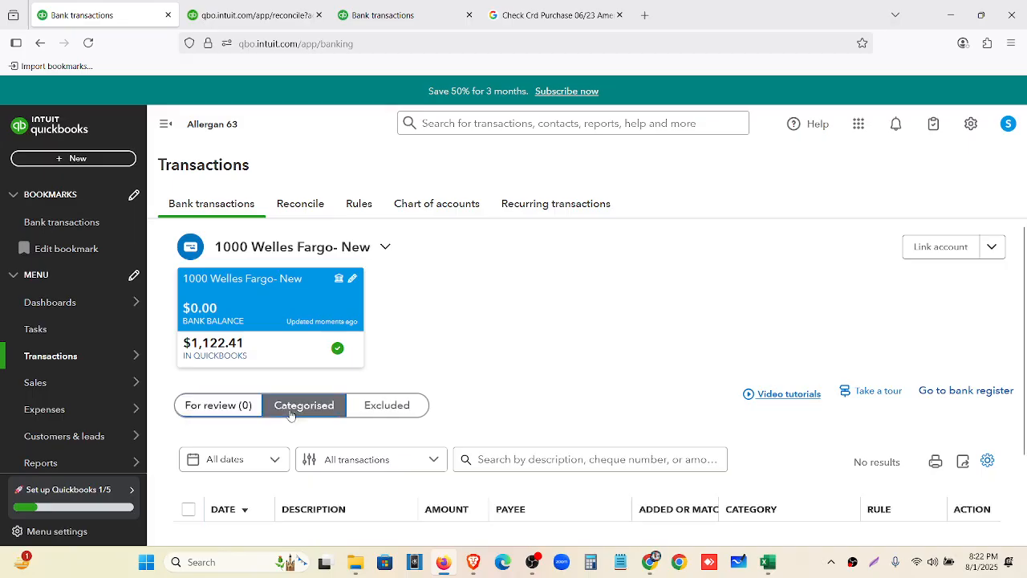
left_click(353, 408)
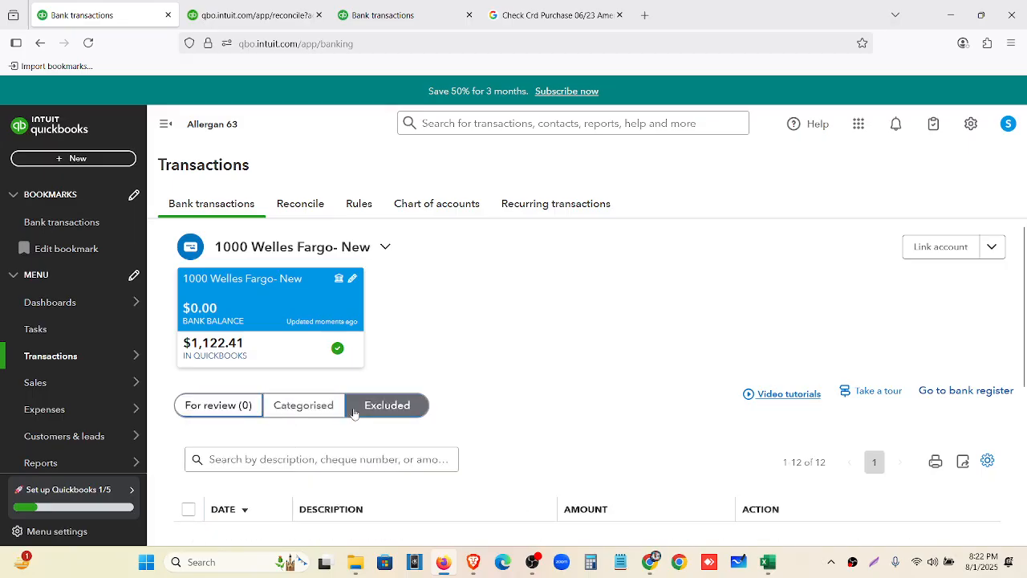
left_click(246, 408)
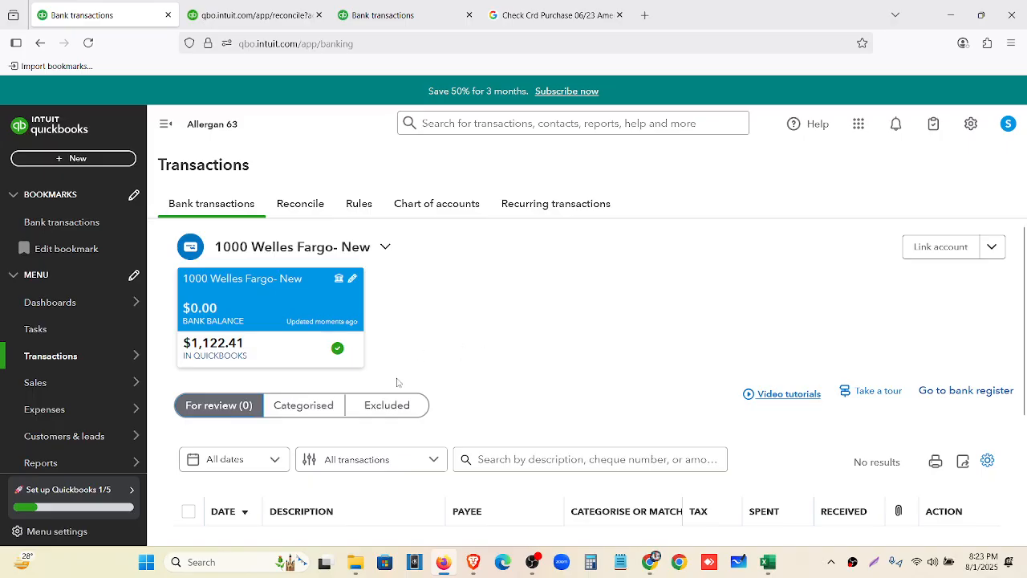
Open the All dates filter, close it unchanged, and switch to the Google Drive window
scroll(397, 382, "down", 3)
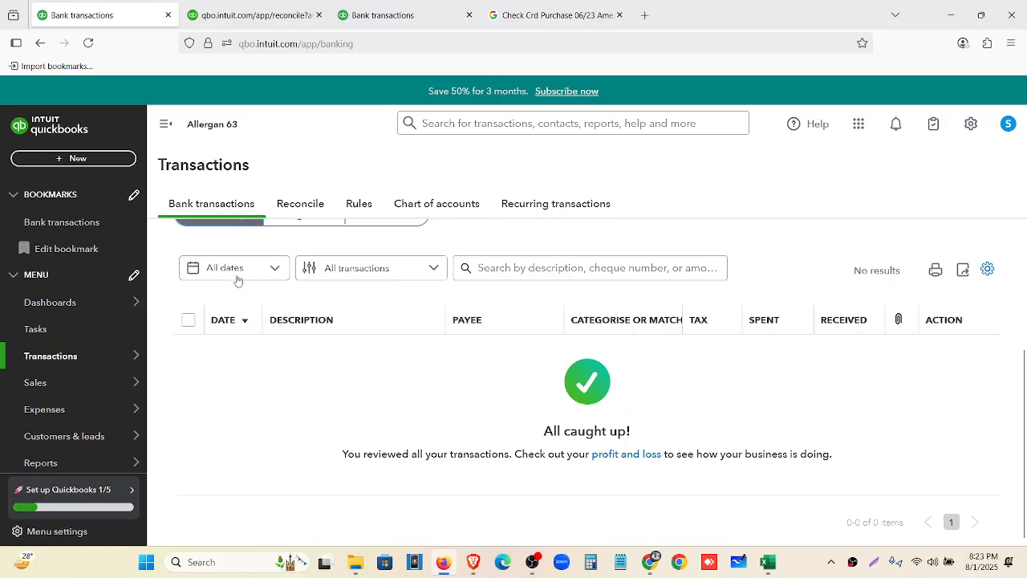
left_click(250, 273)
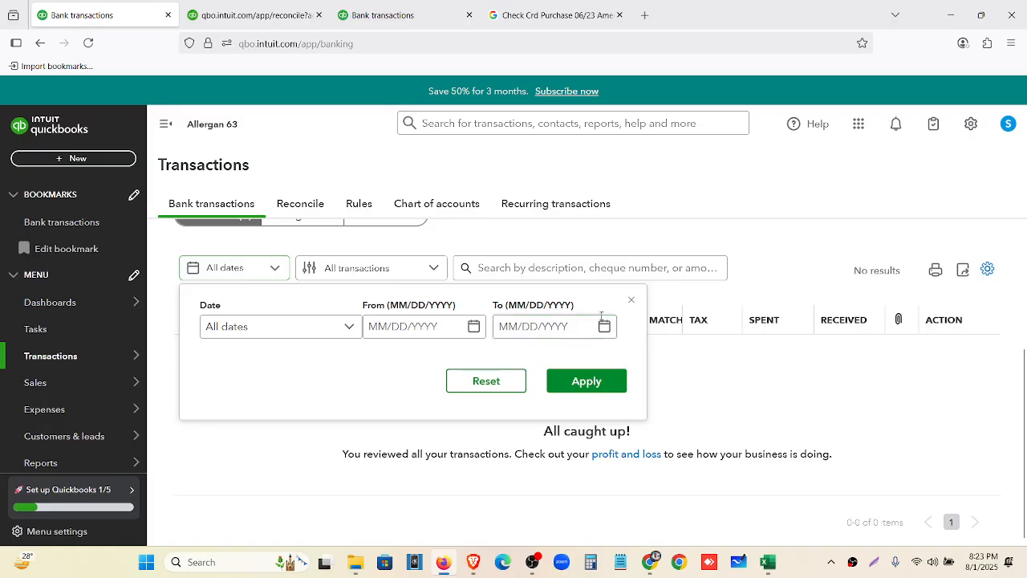
left_click(632, 300)
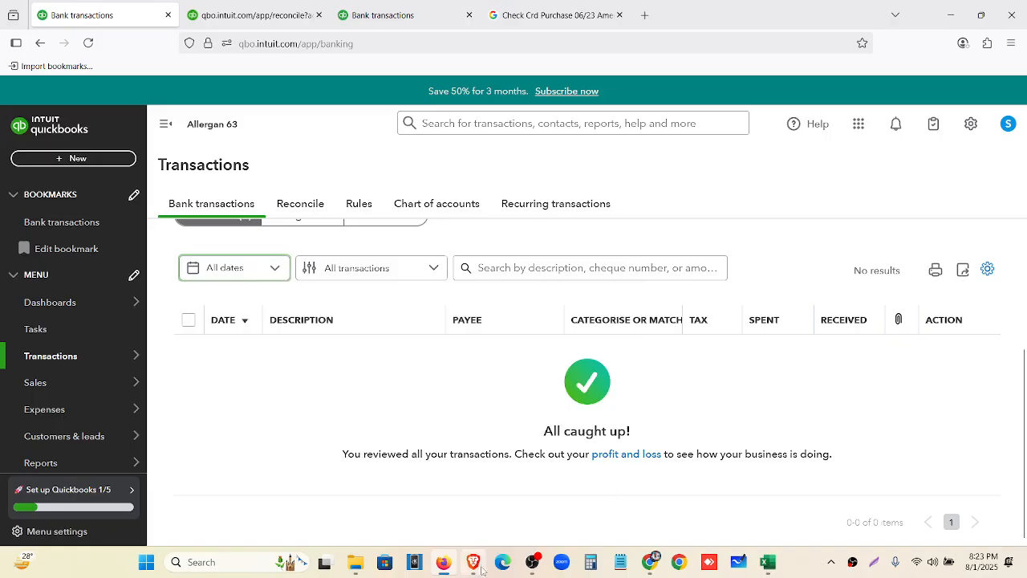
scroll(644, 444, "up", 3)
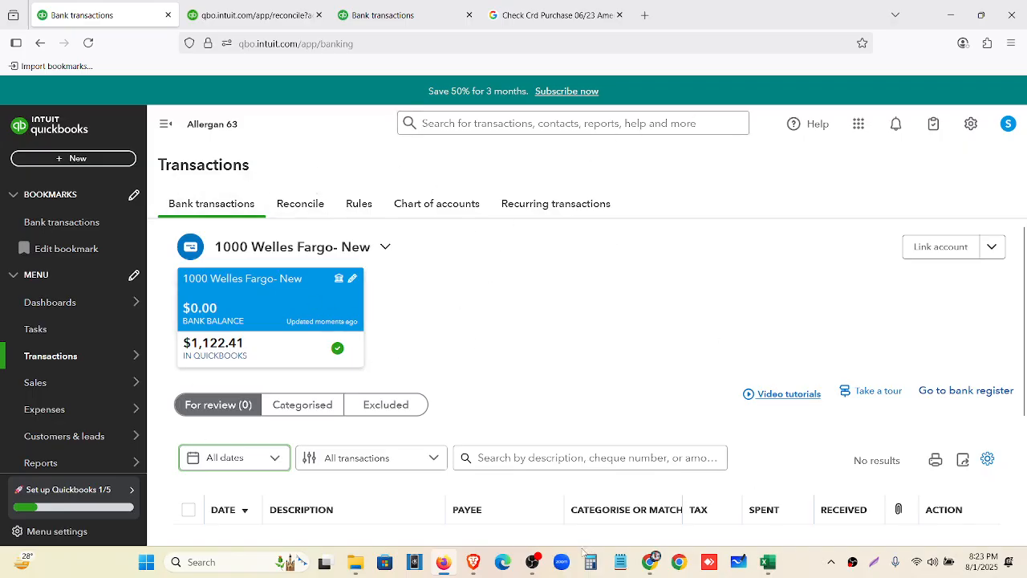
left_click(650, 562)
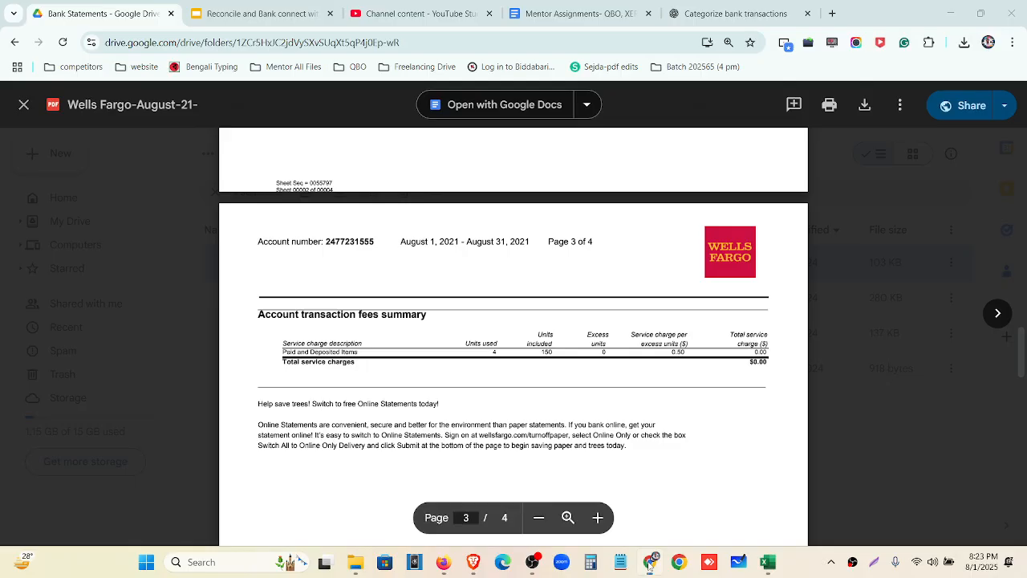
Close the Wells Fargo statement, reset zoom, and open Assignment 5 > Credit Card Statements
left_click(24, 105)
key("ctrl+minus")
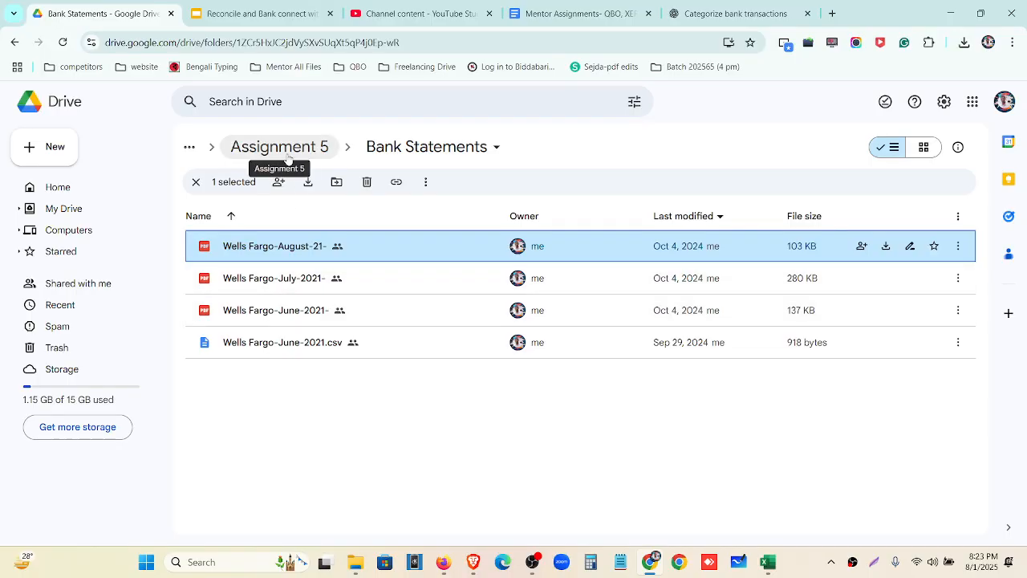
left_click(287, 155)
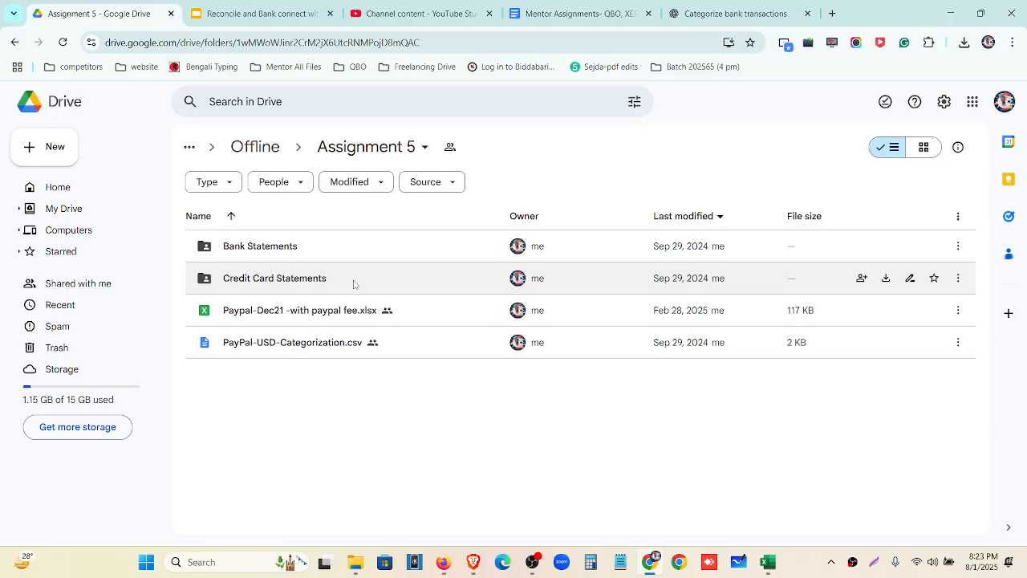
left_click(354, 284)
double_click(354, 284)
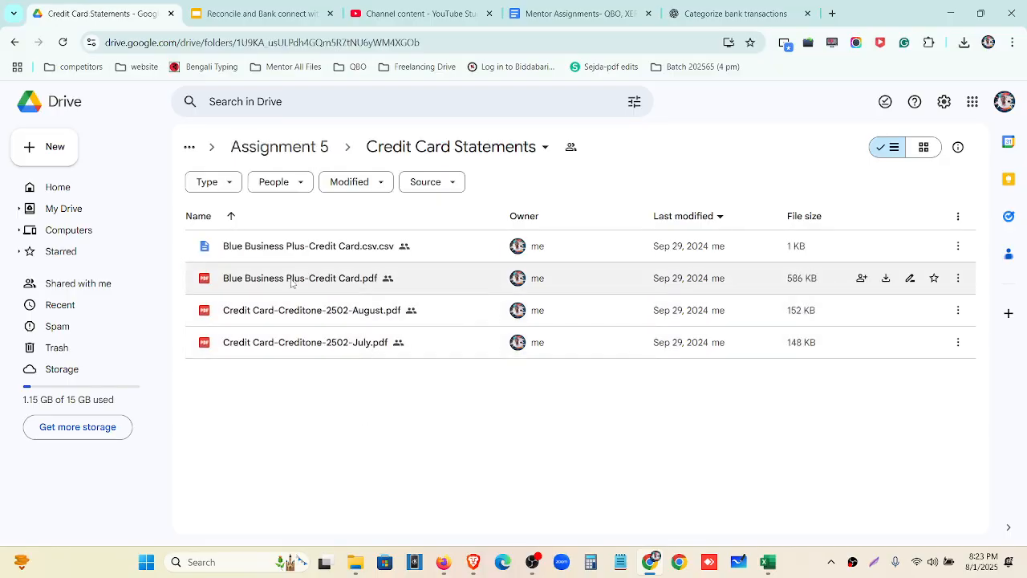
Preview the Creditone August and July statements, then close the preview
double_click(290, 313)
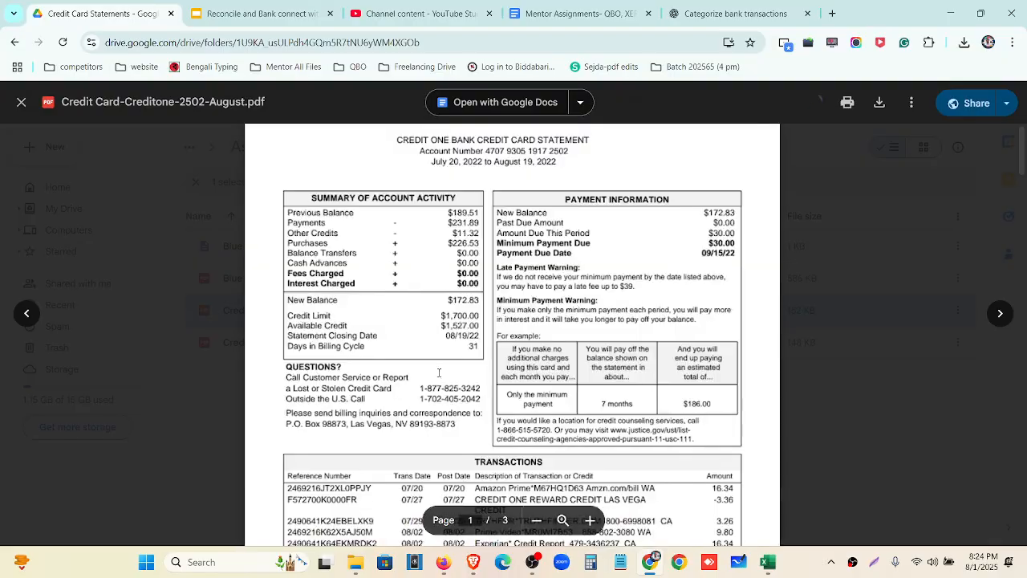
left_click(999, 314)
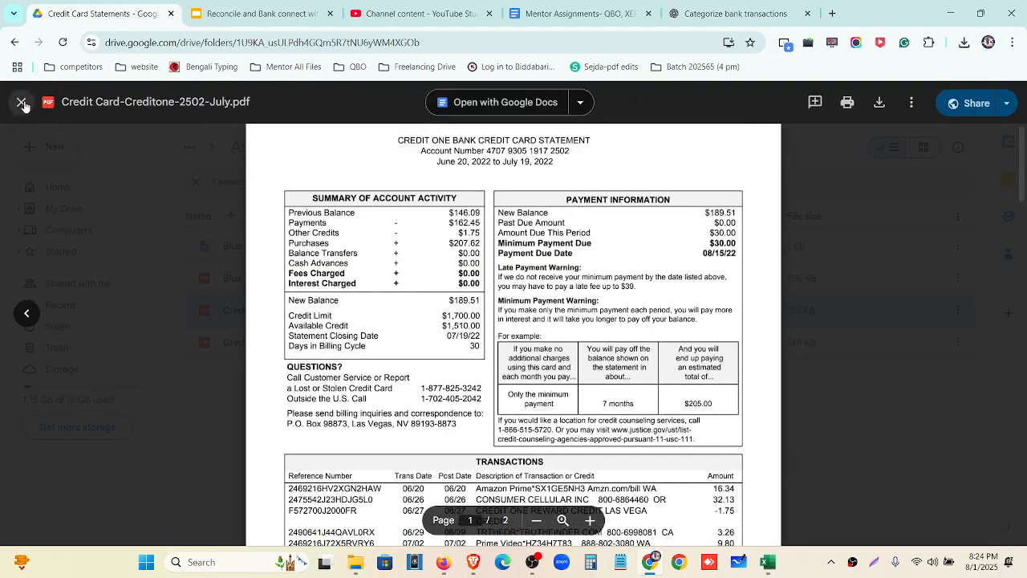
left_click(21, 102)
Open Blue Business Plus-Credit Card.pdf to page 1 showing the $31,083.42 new balance
double_click(305, 279)
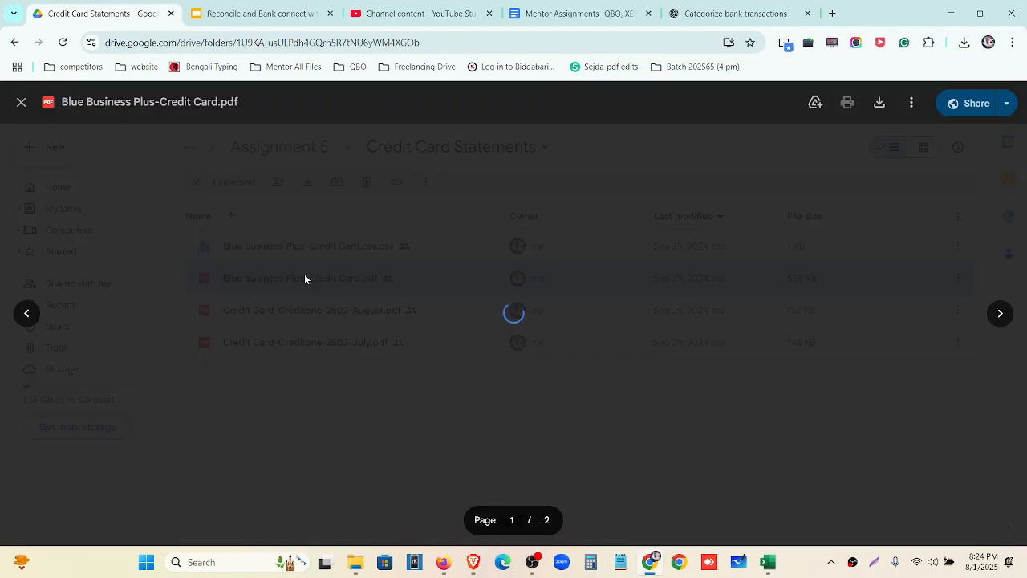
scroll(480, 234, "down", 15)
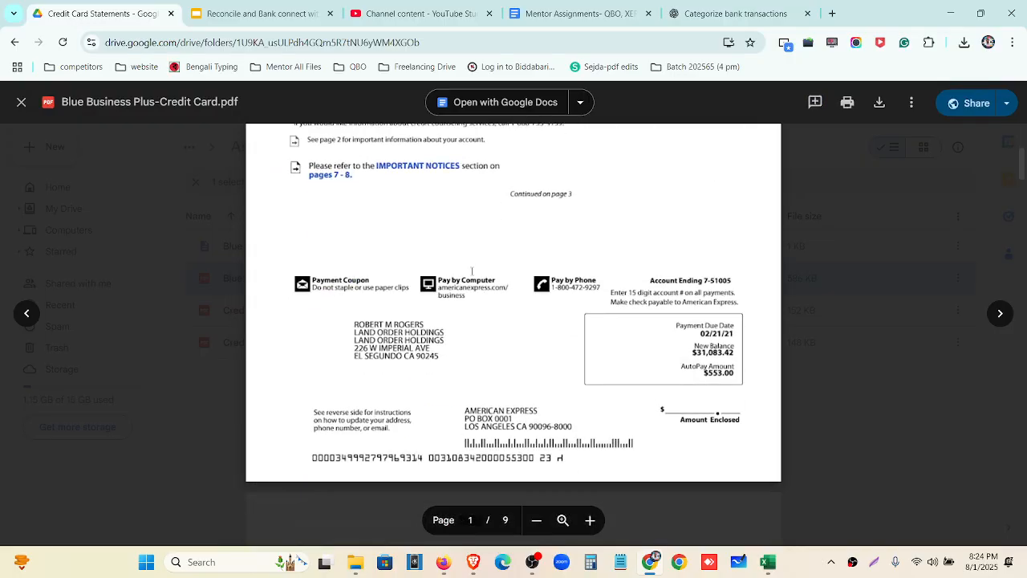
scroll(463, 331, "up", 15)
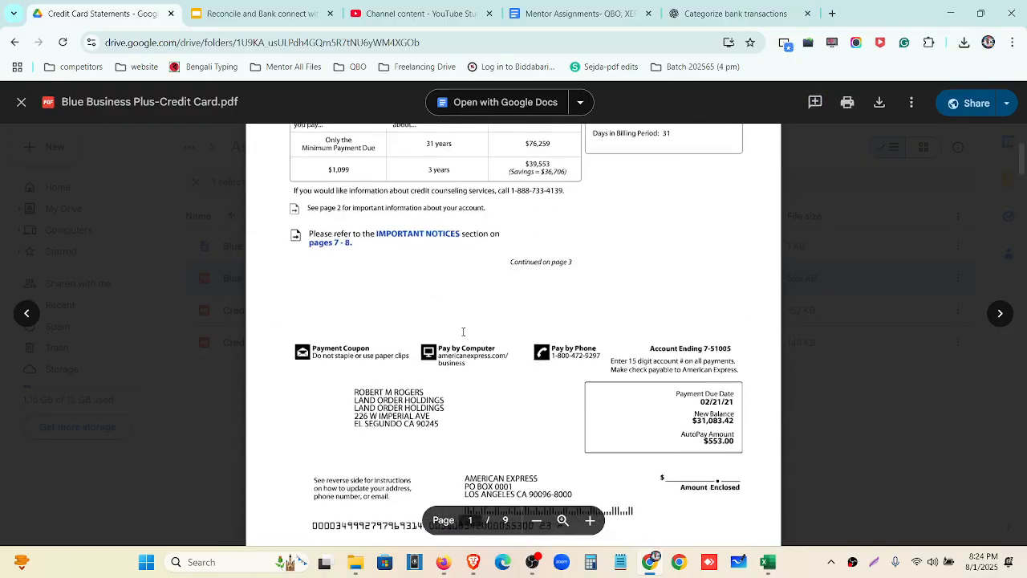
left_click(22, 101)
left_click(539, 413)
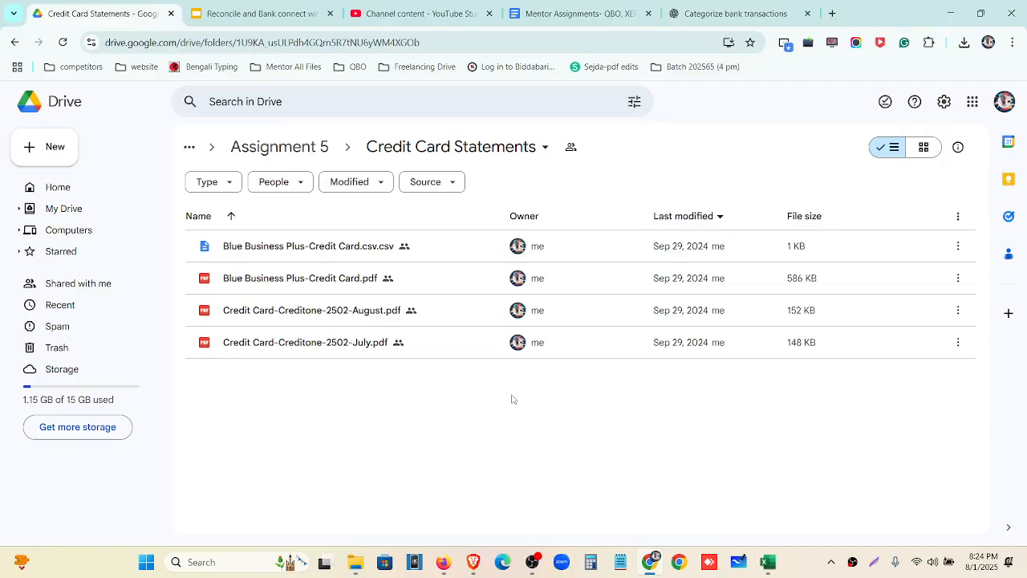
double_click(319, 292)
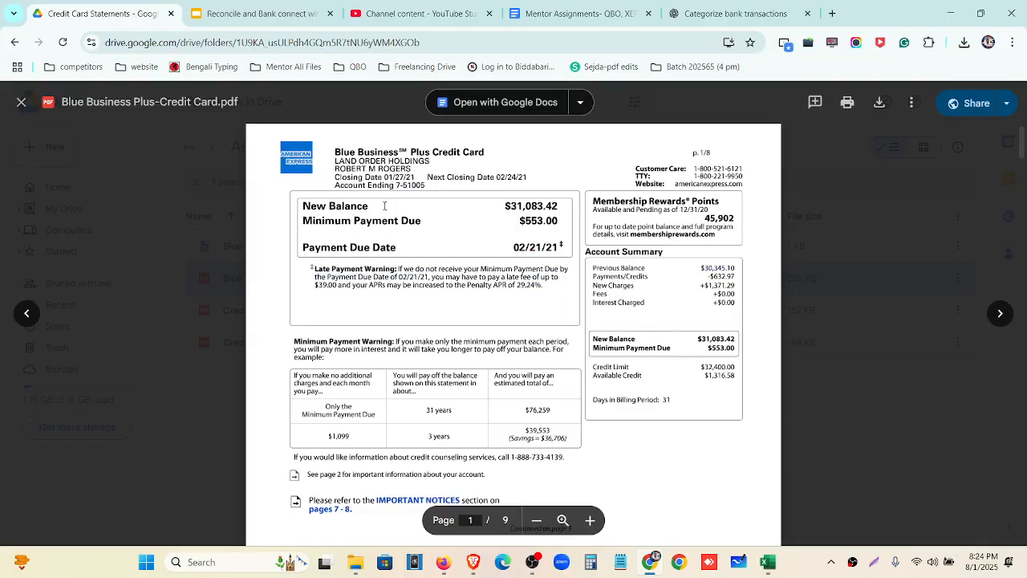
At 125% zoom, highlight the account summary, $31,083.42 new balance and Blue Business card name
left_click_drag(507, 205, 549, 211)
key("ctrl+equal")
key("ctrl+equal")
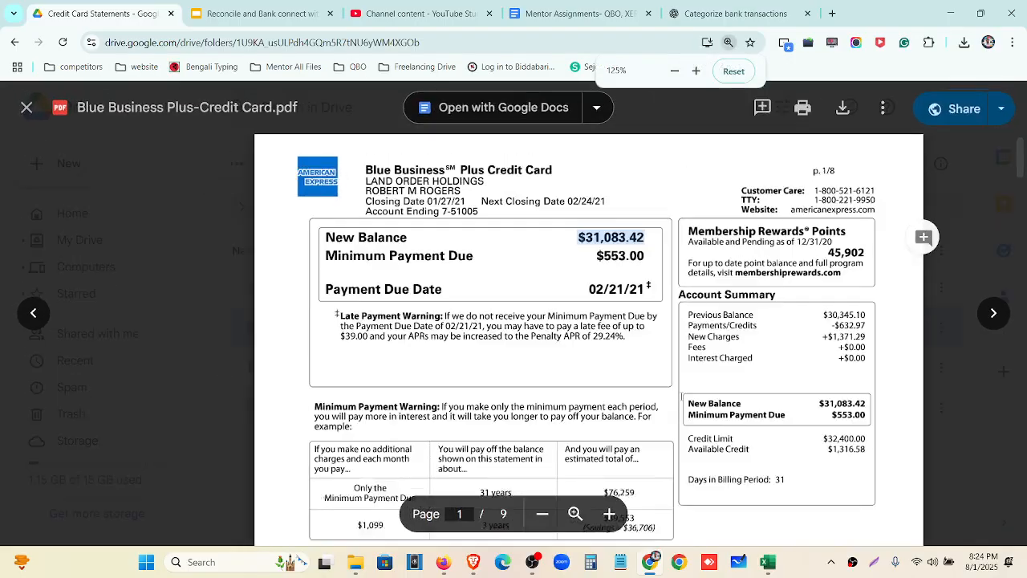
left_click(549, 211)
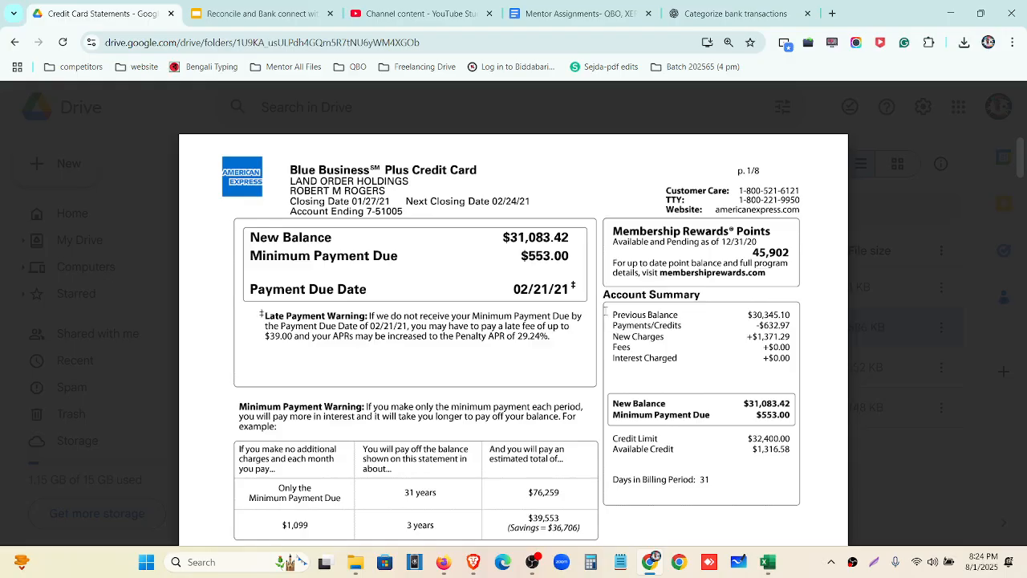
left_click_drag(614, 317, 769, 316)
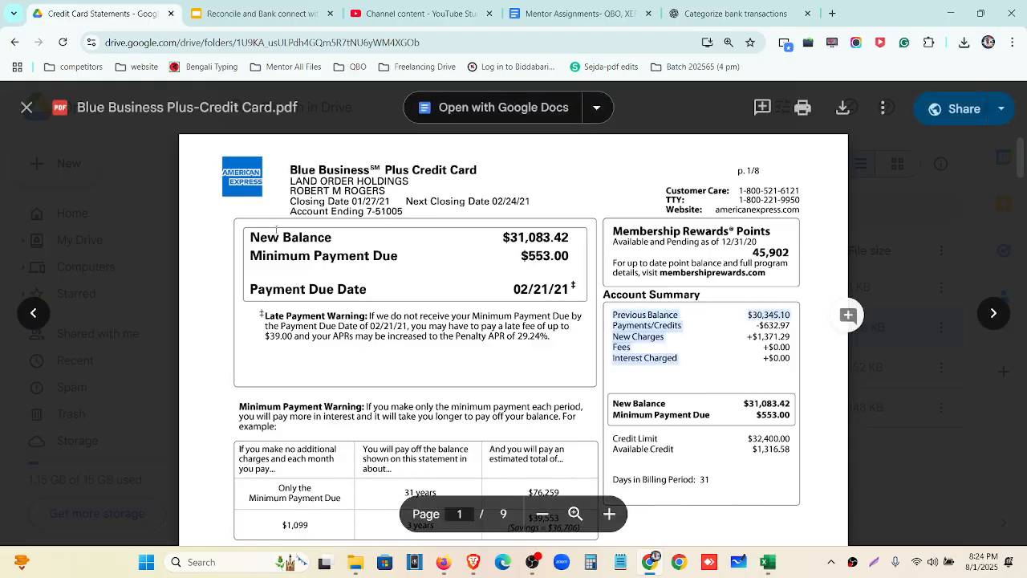
left_click_drag(249, 238, 526, 222)
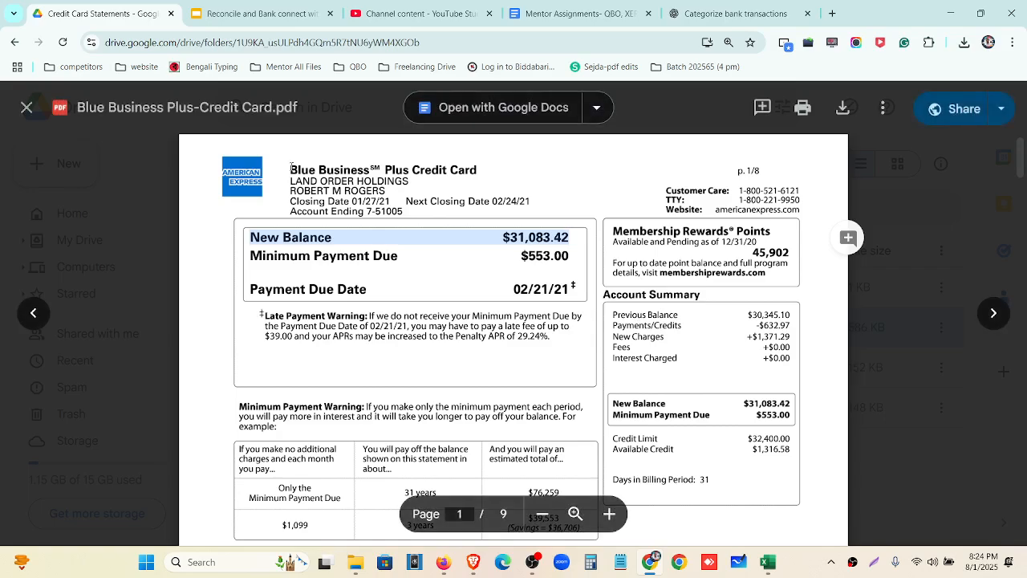
left_click_drag(291, 169, 378, 170)
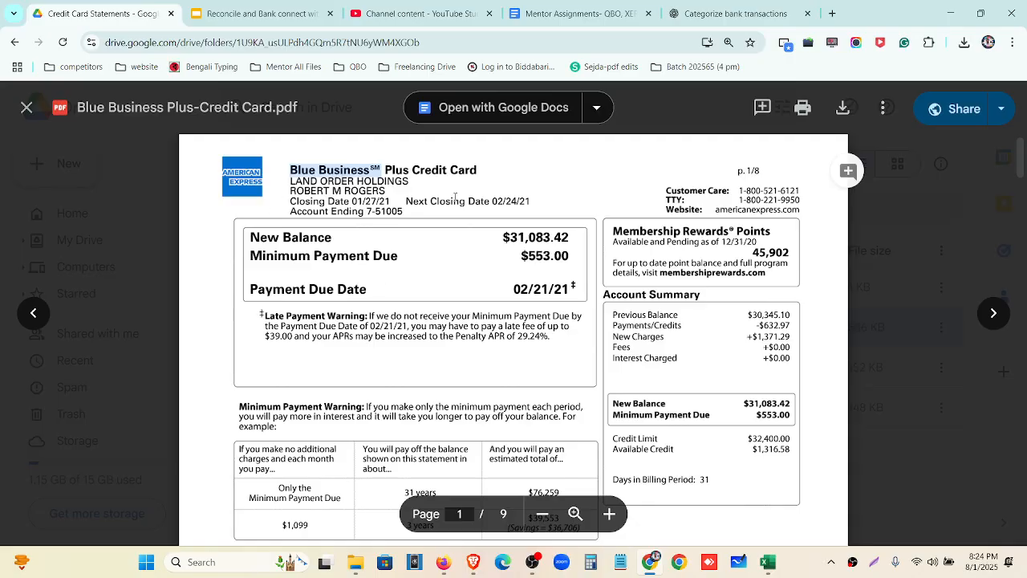
Find and select the 01/18/21 payment and 12/31/20 credit dates on the statement
scroll(383, 249, "down", 2)
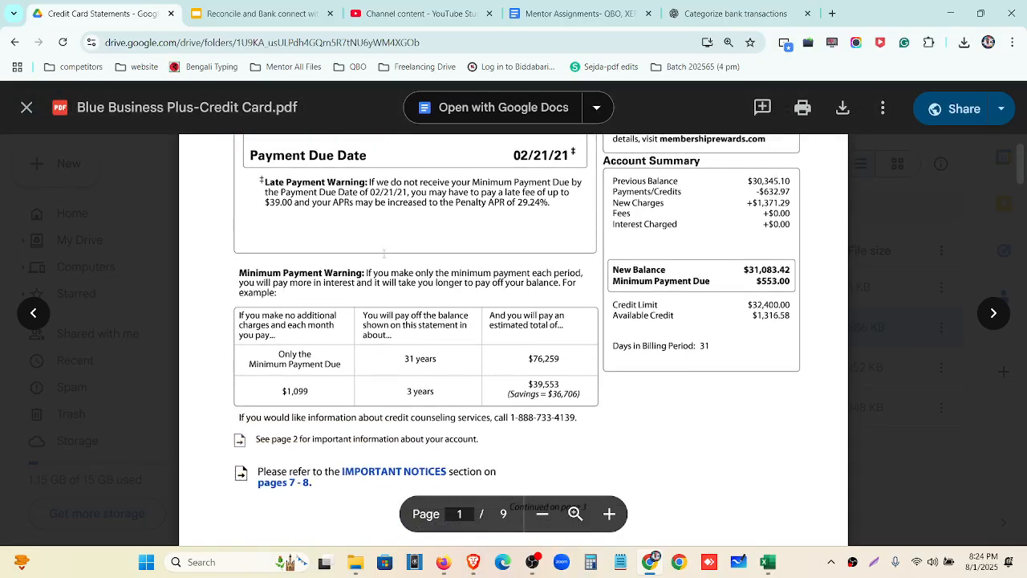
scroll(383, 254, "down", 10)
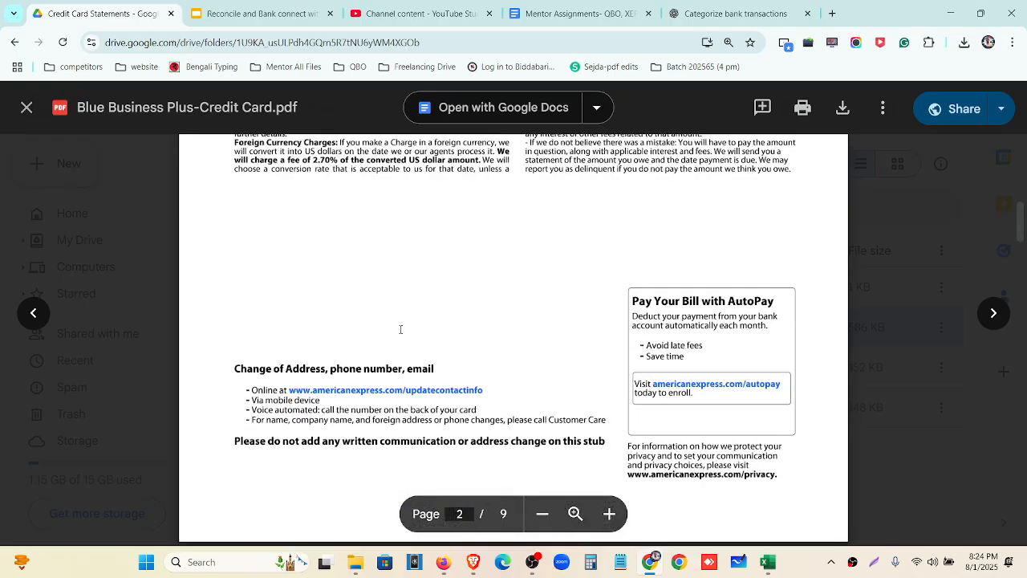
scroll(400, 329, "down", 8)
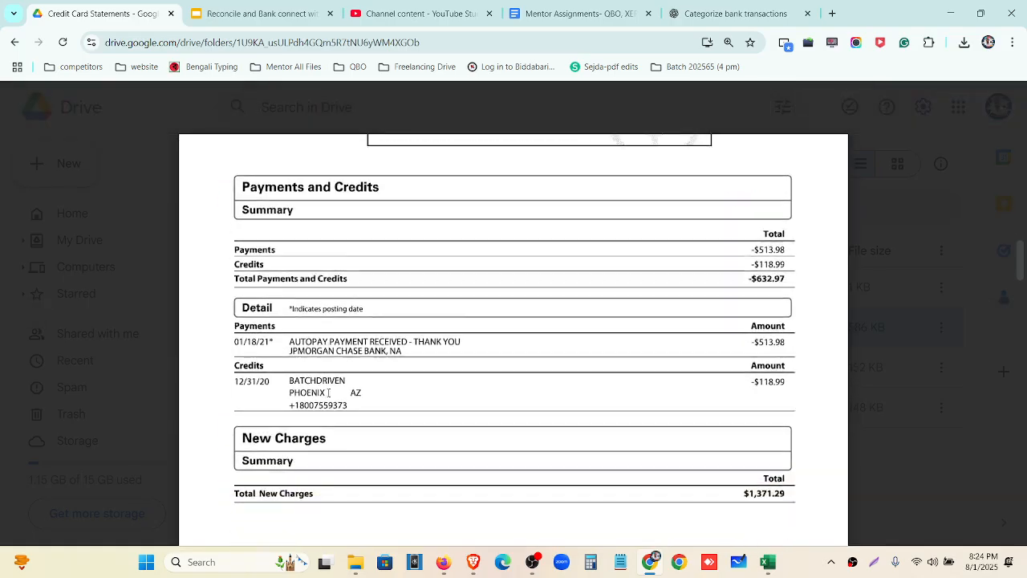
left_click_drag(234, 328, 279, 329)
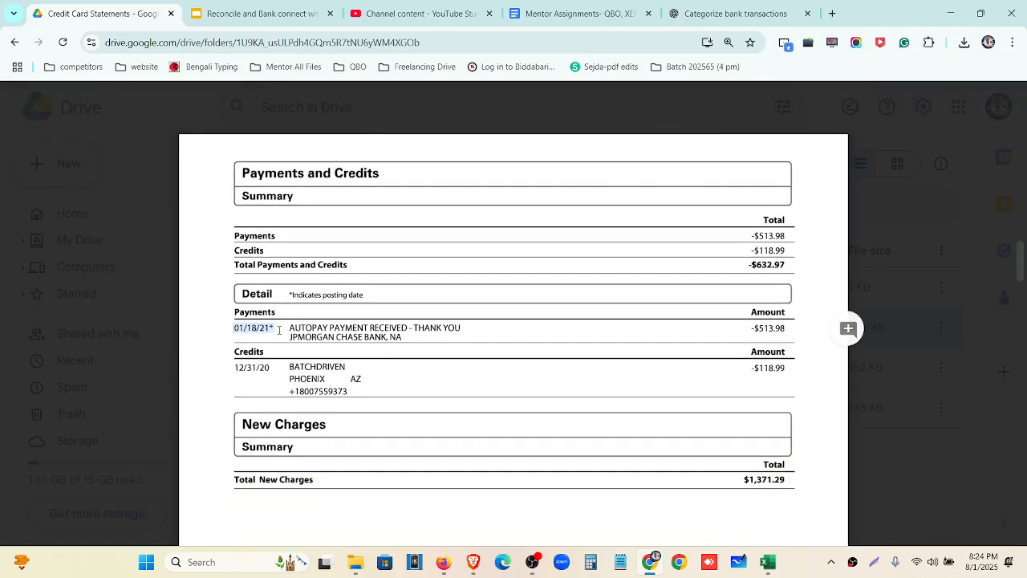
left_click_drag(233, 367, 278, 375)
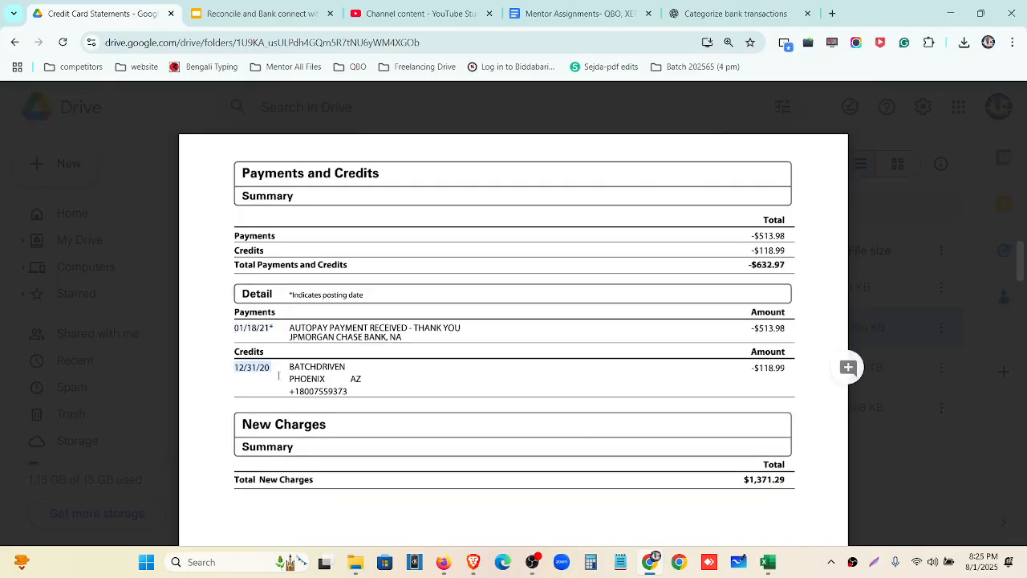
scroll(279, 375, "down", 4)
scroll(261, 341, "up", 3)
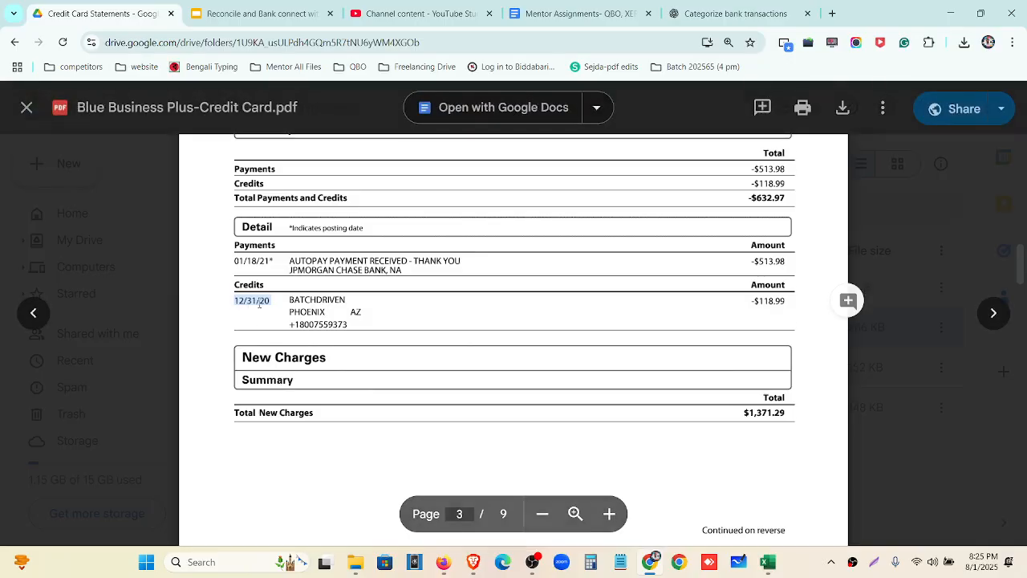
scroll(267, 376, "down", 4)
left_click_drag(267, 375, 159, 373)
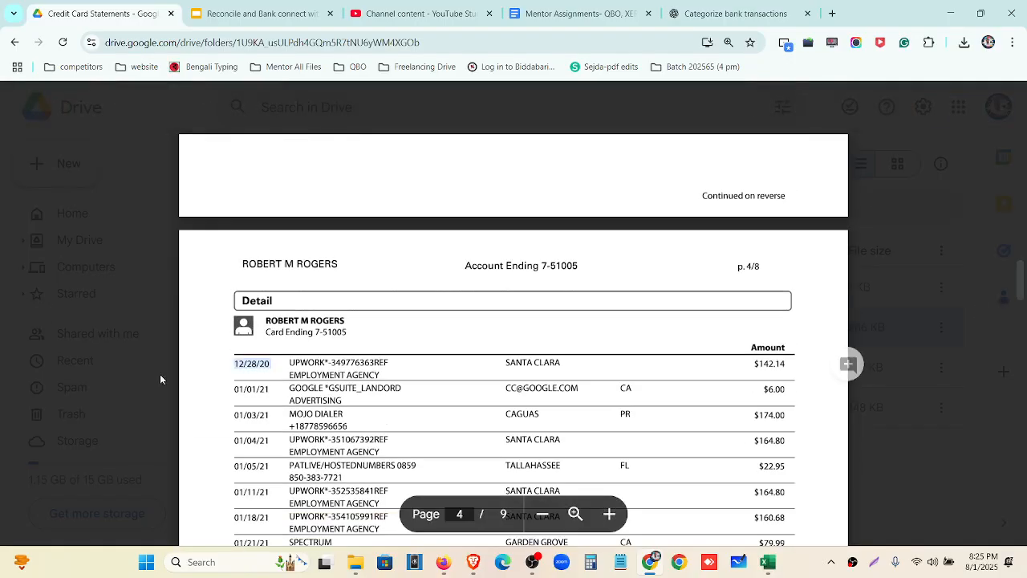
Scroll back to the statement's first page and switch to QuickBooks Online
scroll(305, 379, "down", 3)
scroll(294, 366, "down", 3)
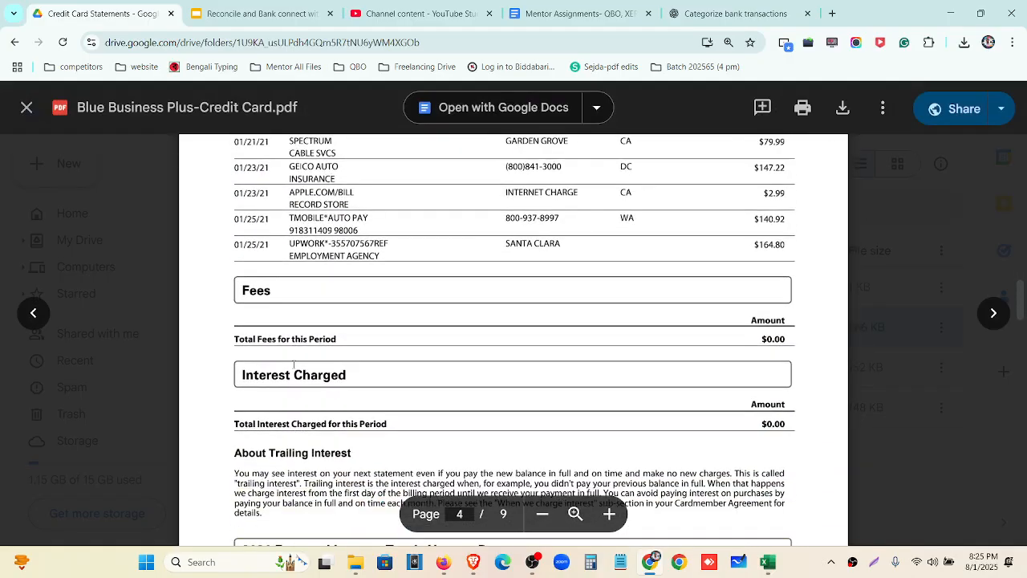
scroll(321, 394, "up", 6)
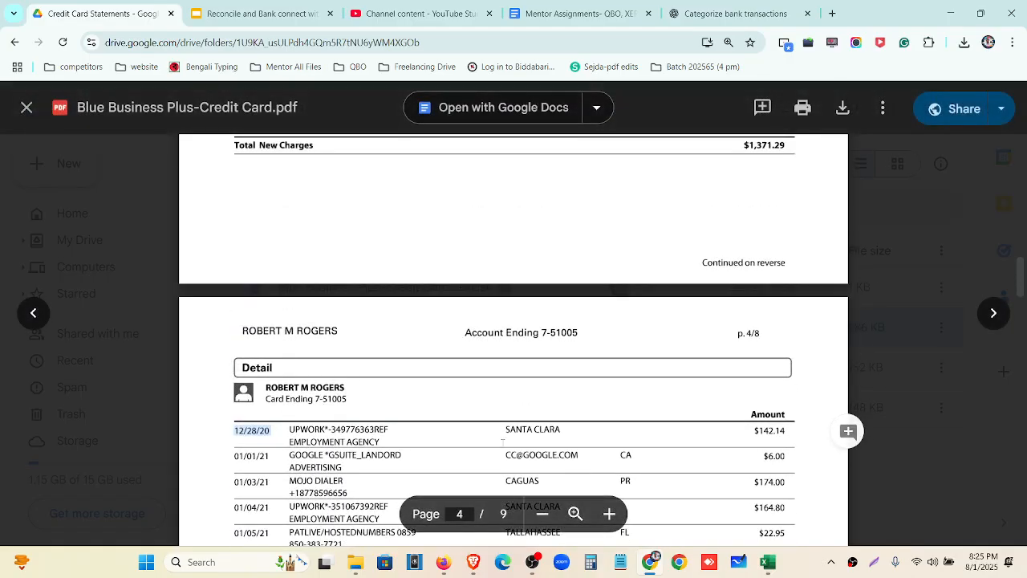
scroll(502, 442, "up", 12)
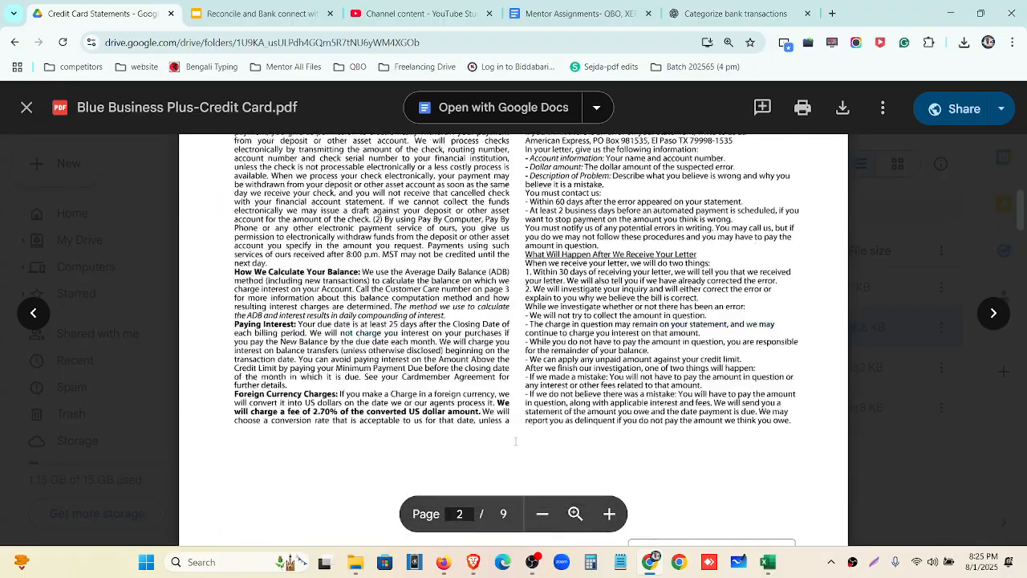
scroll(516, 440, "up", 10)
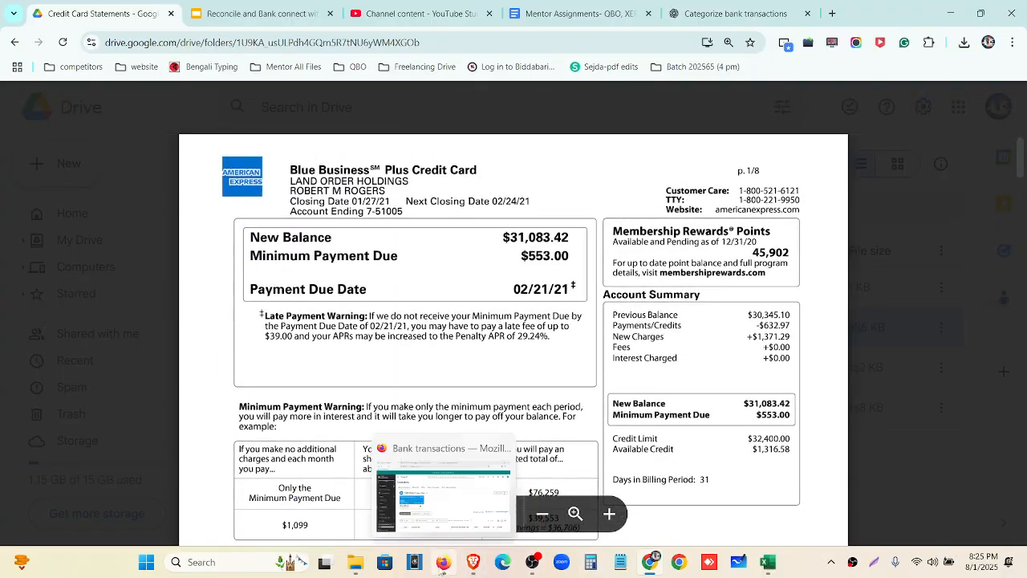
left_click(443, 562)
Start a new account 'Blue Business Plus Credit Card', number 2000, type and detail Credit card
left_click(448, 204)
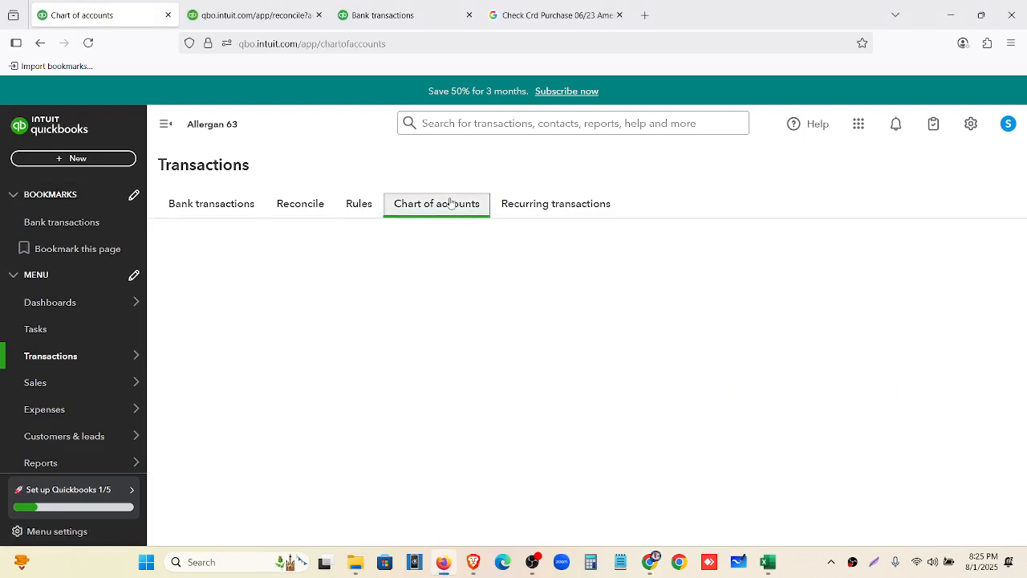
left_click(901, 261)
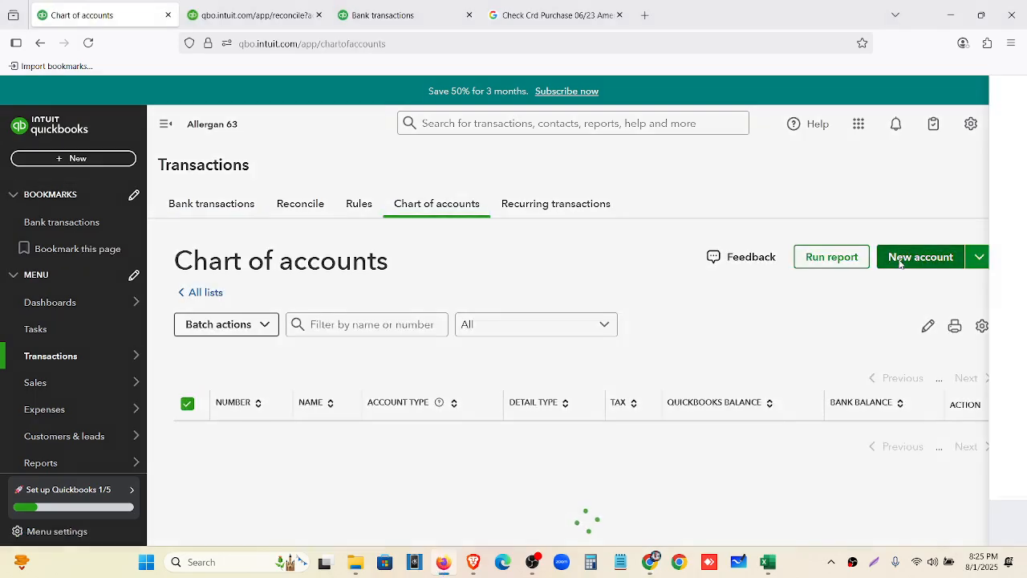
left_click(700, 153)
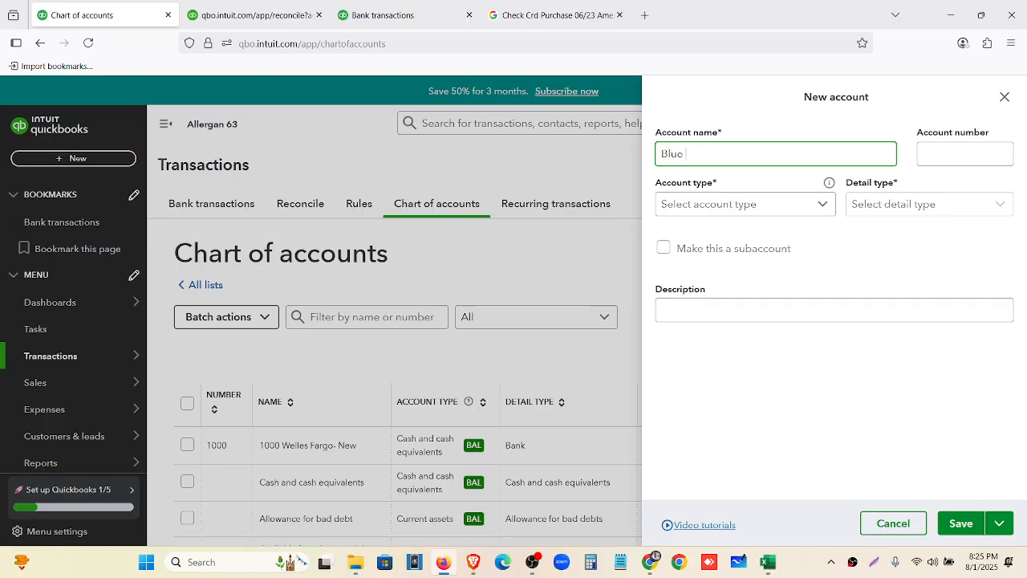
type("Blue Business Plus Credit Car")
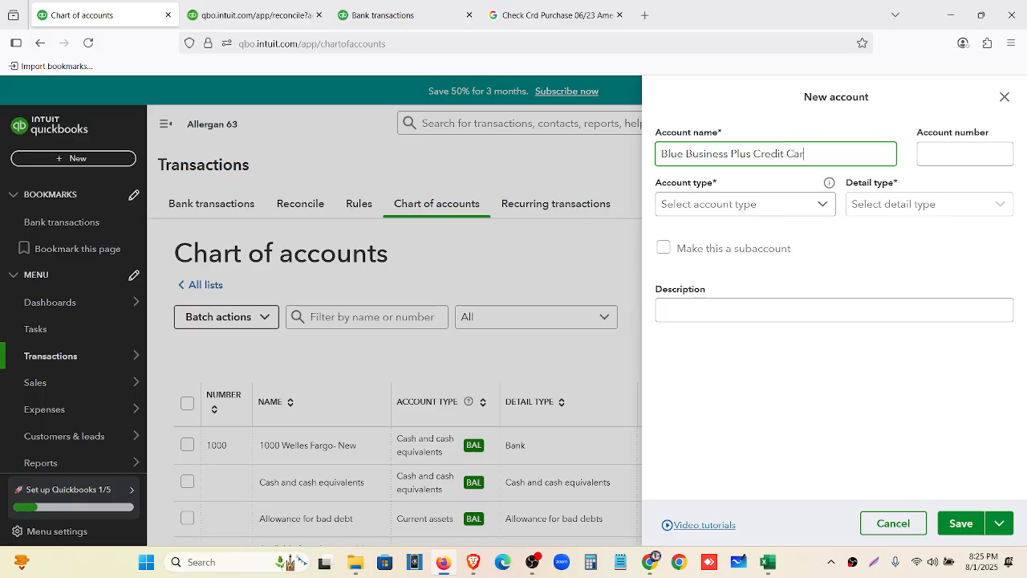
type("d")
left_click(945, 153)
type("2000")
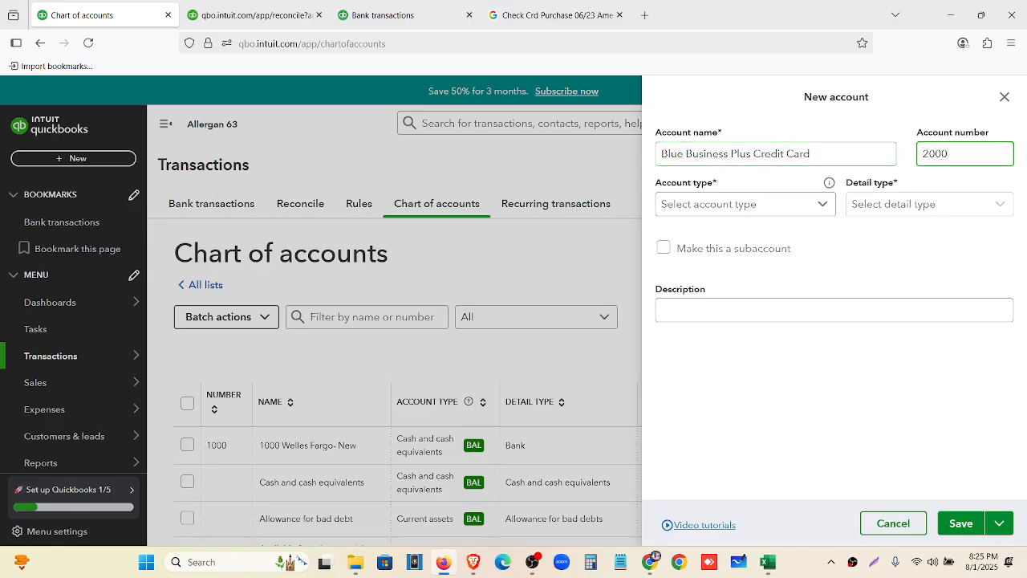
left_click(824, 205)
scroll(795, 280, "down", 1)
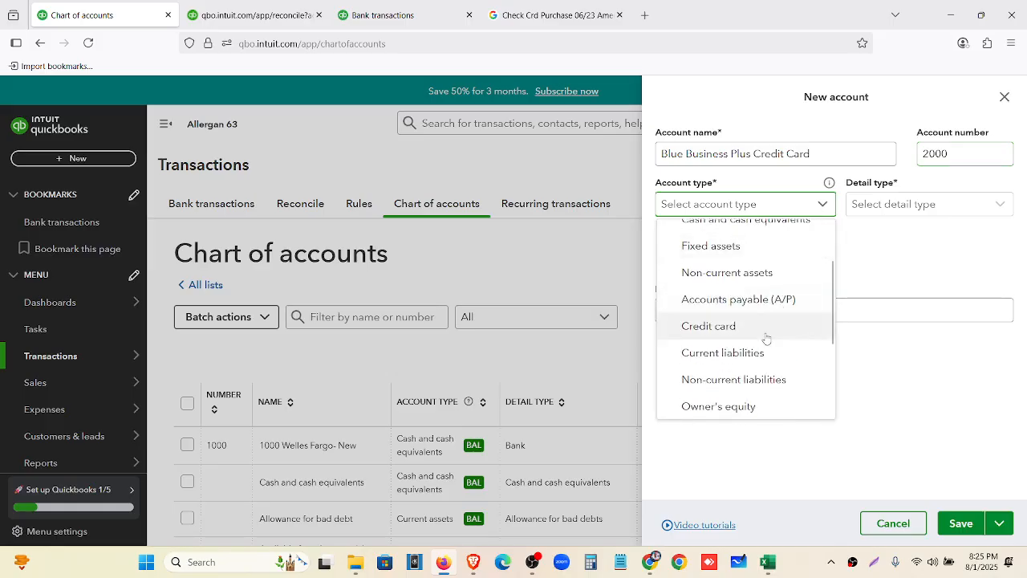
left_click(766, 337)
left_click(875, 203)
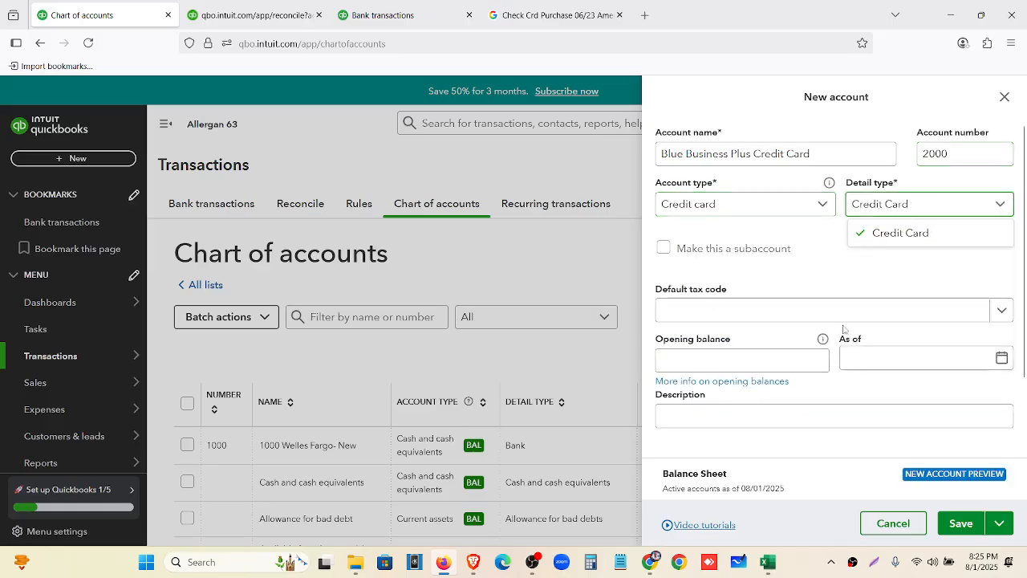
left_click(758, 367)
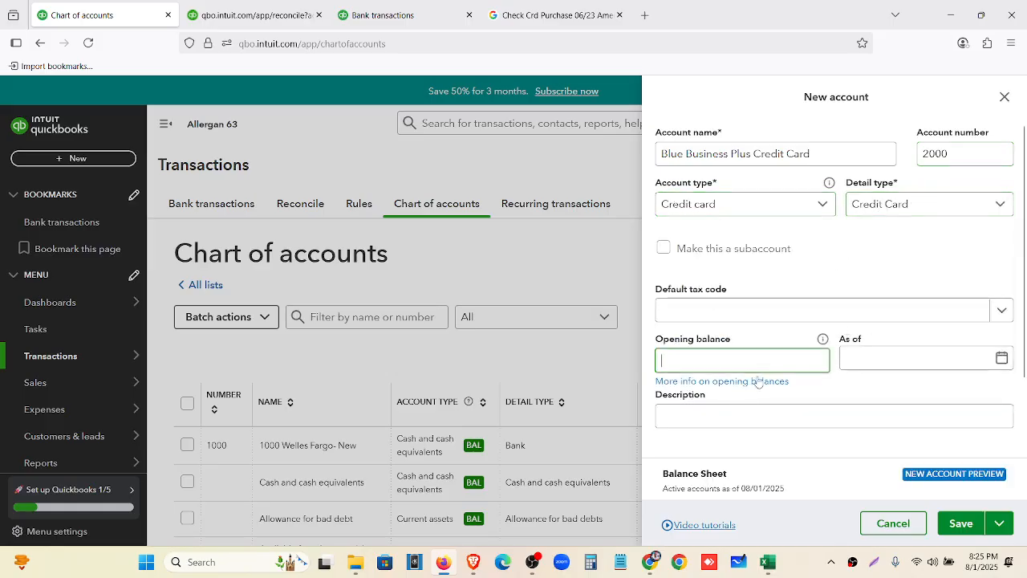
Copy the $30,345.10 previous balance from the statement PDF into the opening balance
left_click(656, 565)
key("ctrl+plus")
key("ctrl+plus")
key("ctrl+plus")
key("ctrl+plus")
key("ctrl+plus")
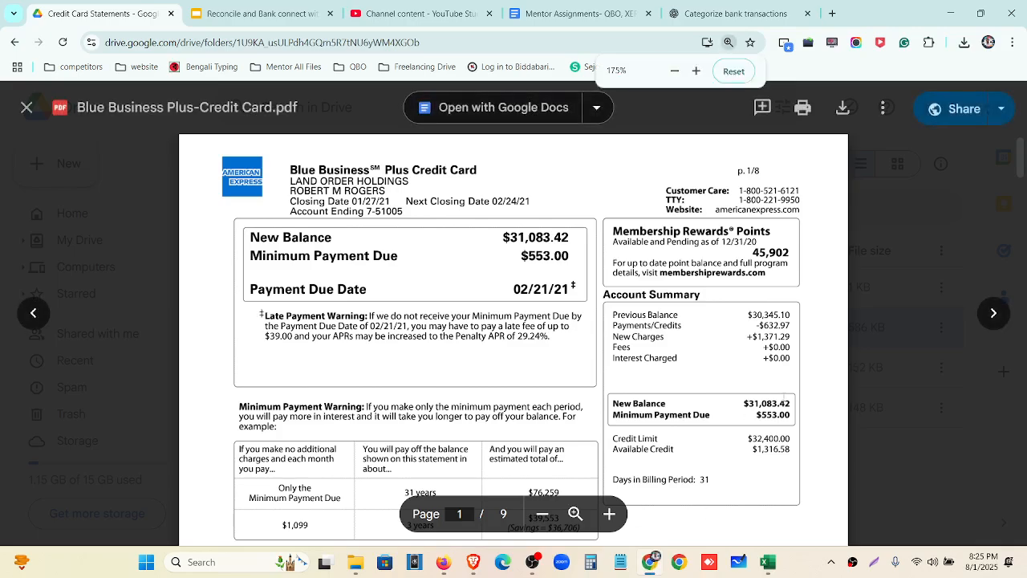
scroll(825, 424, "down", 1)
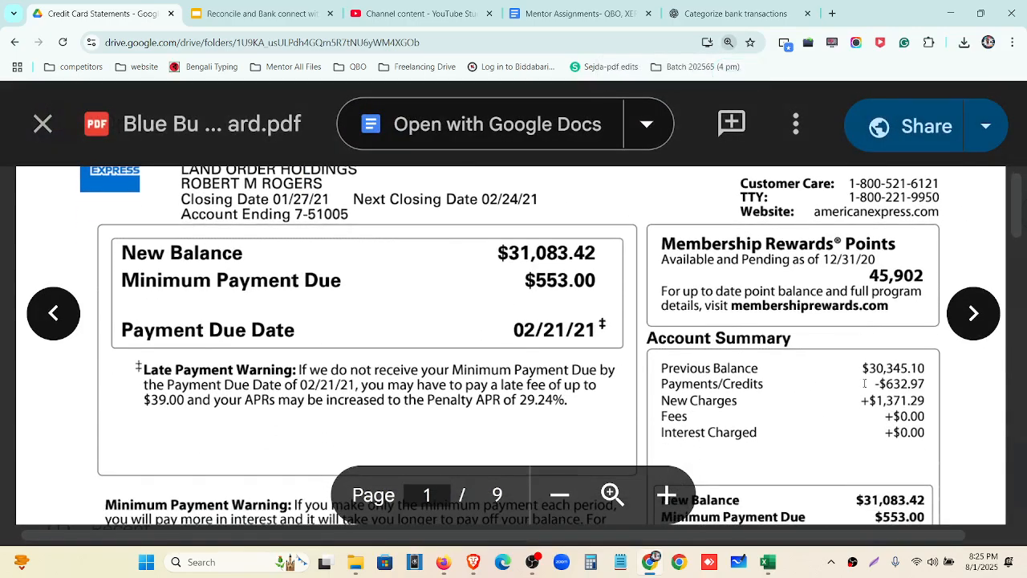
double_click(899, 368)
key("ctrl+c")
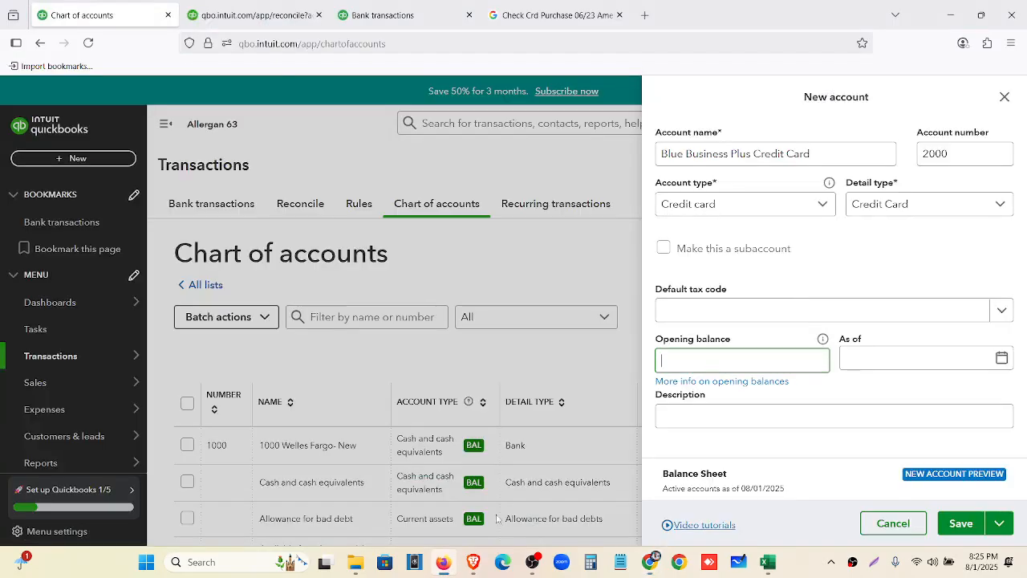
left_click(443, 561)
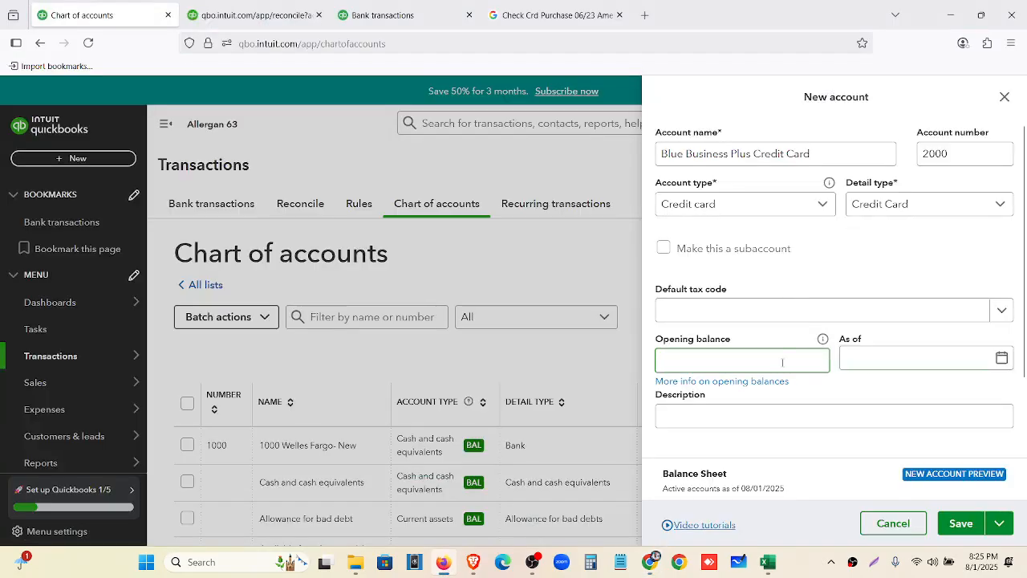
key("ctrl+v")
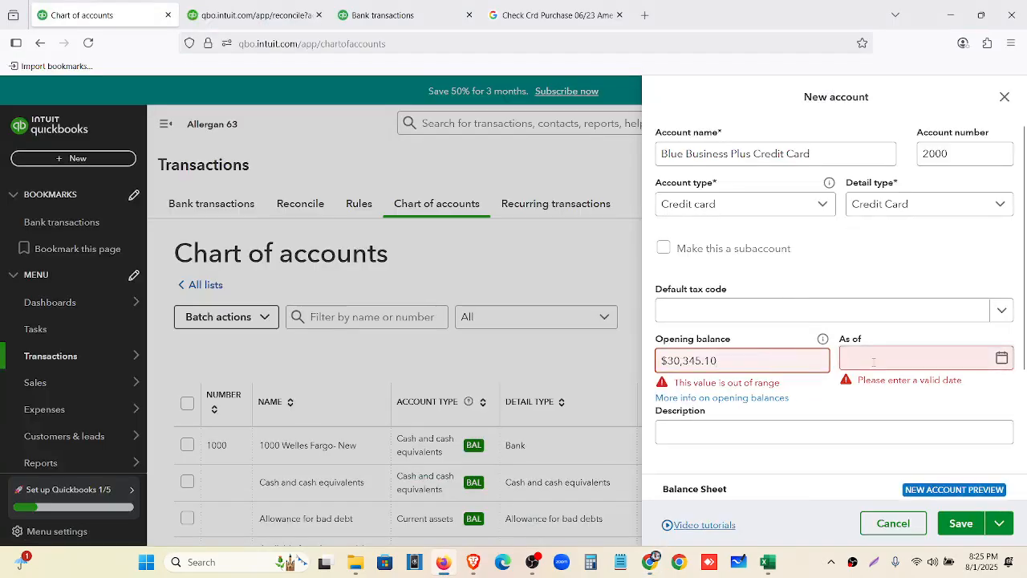
Remove the dollar sign, set the as-of date to 12/20/2020, and save the account
left_click(665, 360)
key("BackSpace")
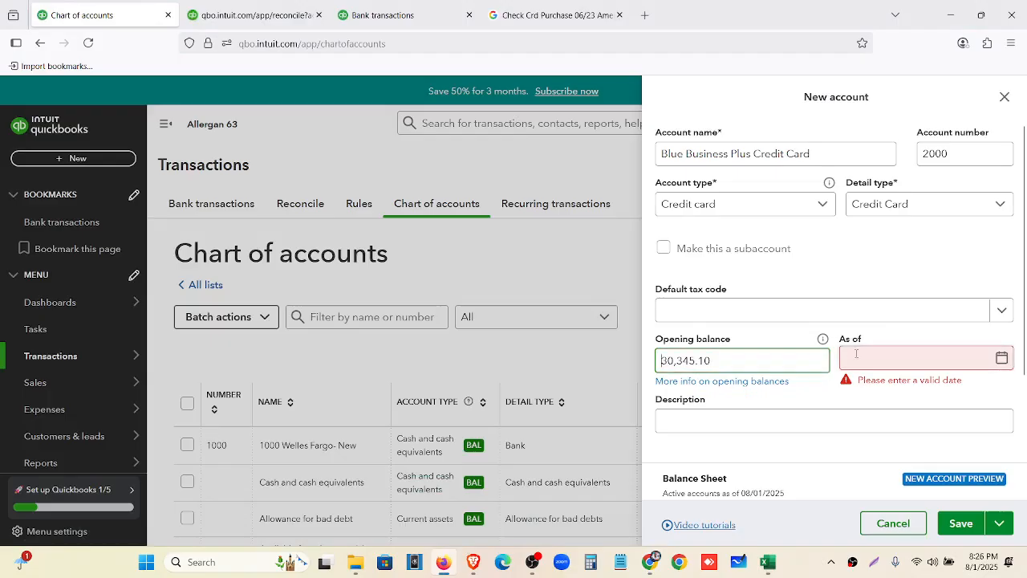
left_click(874, 354)
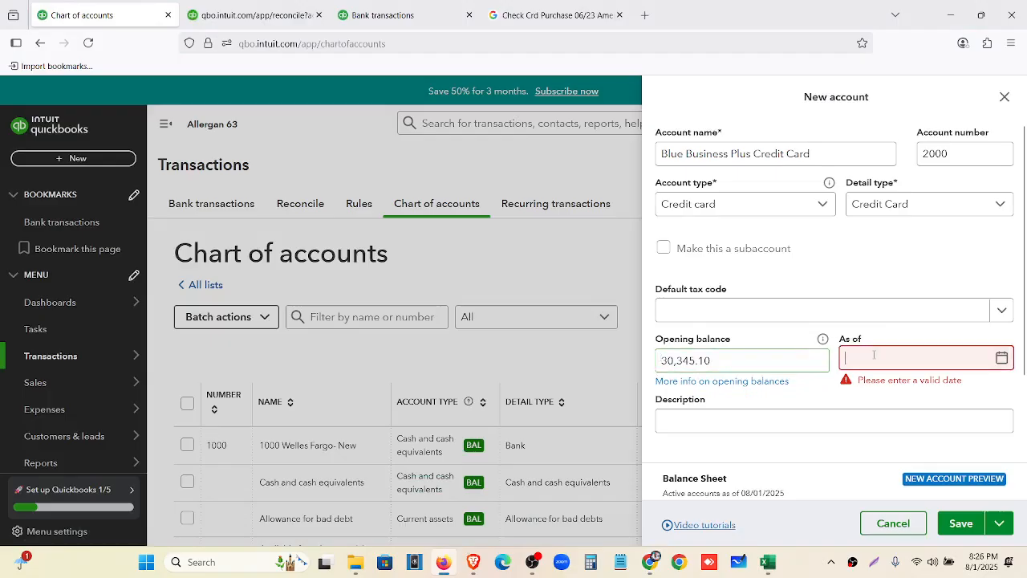
left_click(874, 354)
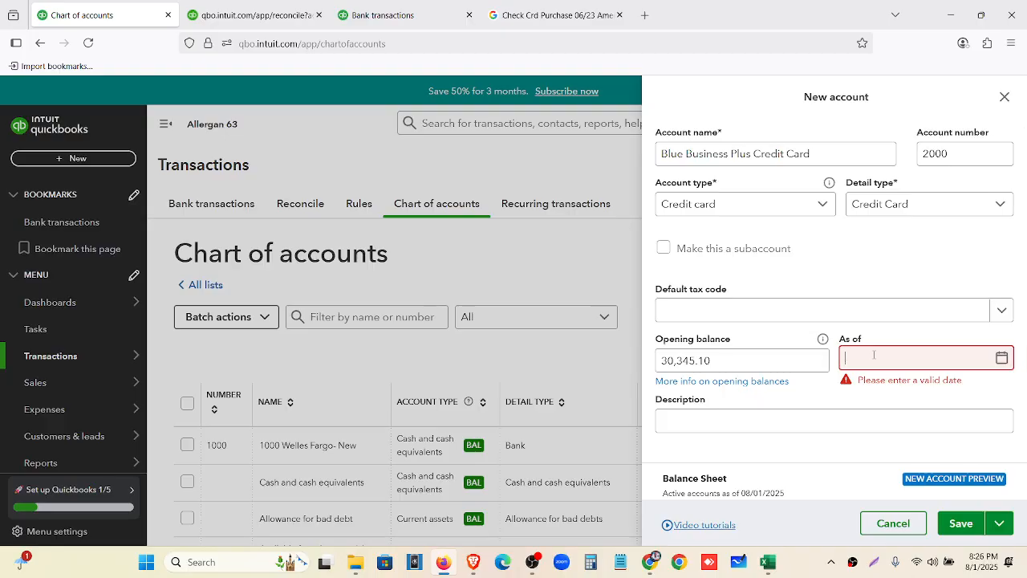
type("12")
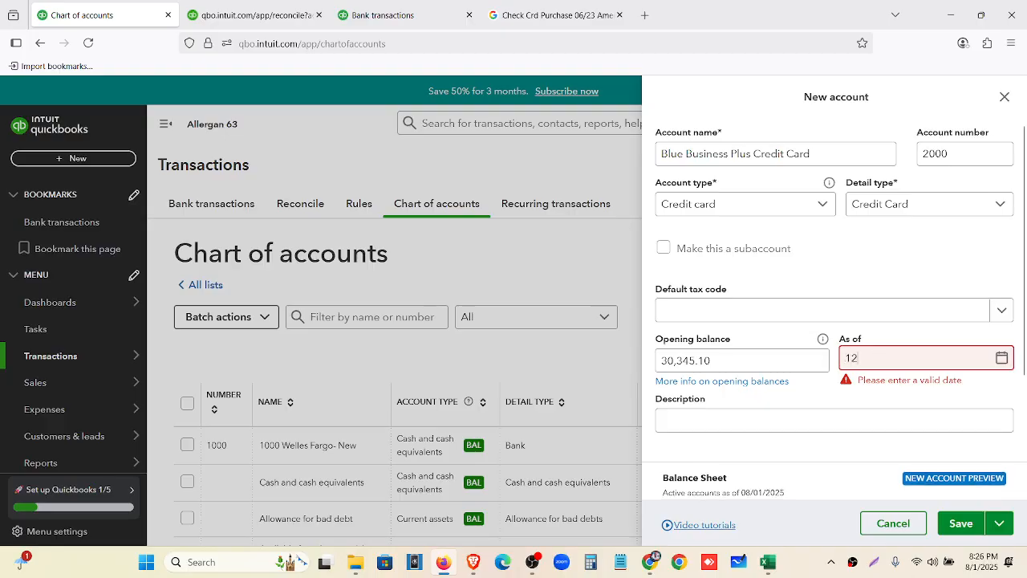
type("2020")
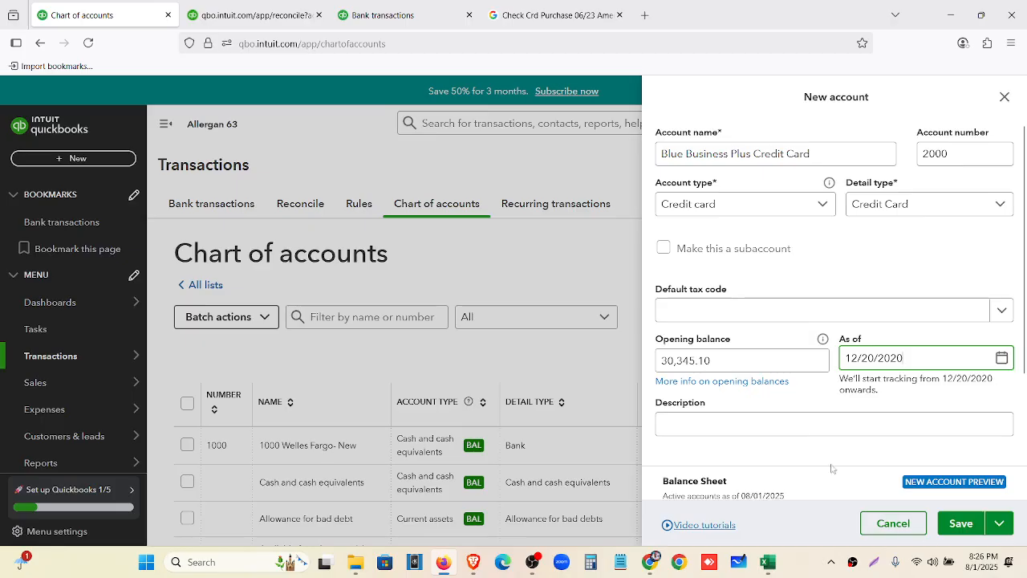
scroll(790, 400, "down", 3)
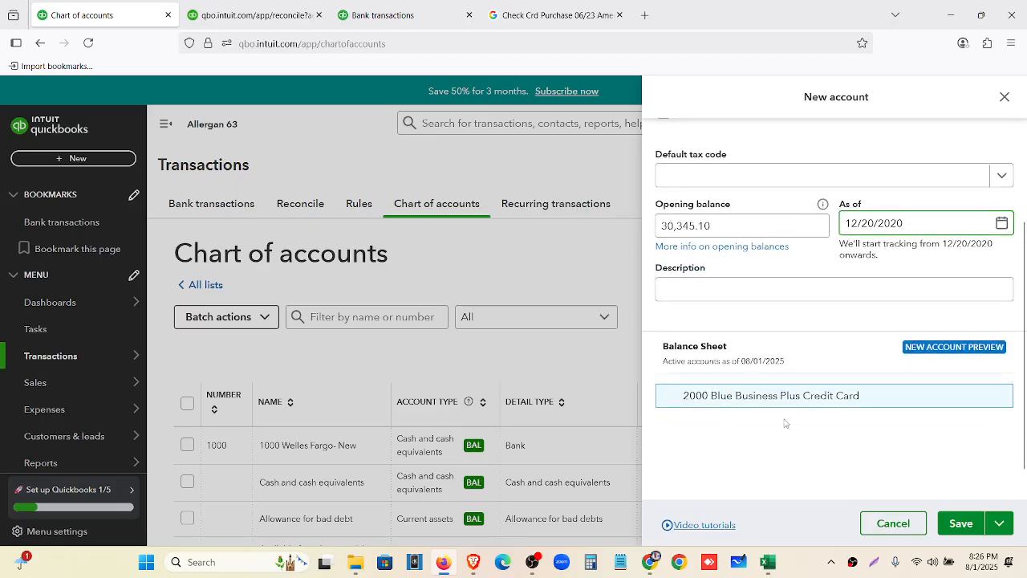
left_click(960, 526)
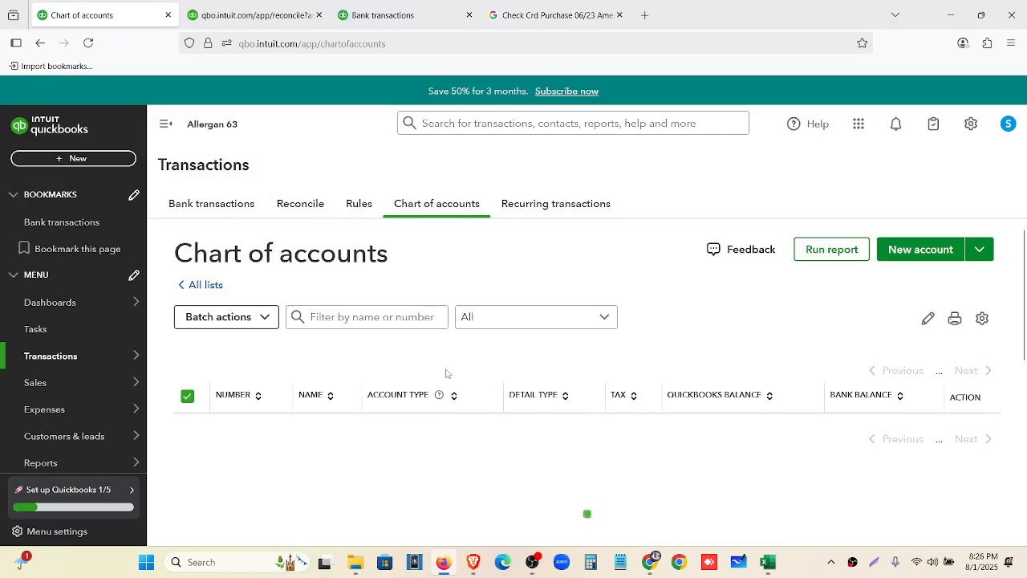
Go to QuickBooks bank transactions, then scroll the statement PDF at 125% to page 2 and close it
scroll(446, 379, "down", 5)
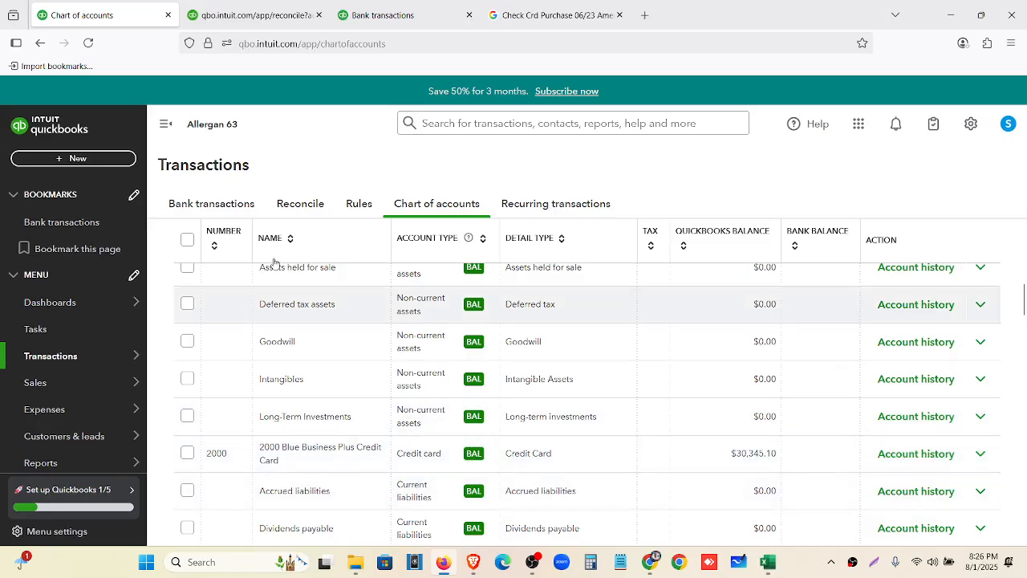
left_click(220, 207)
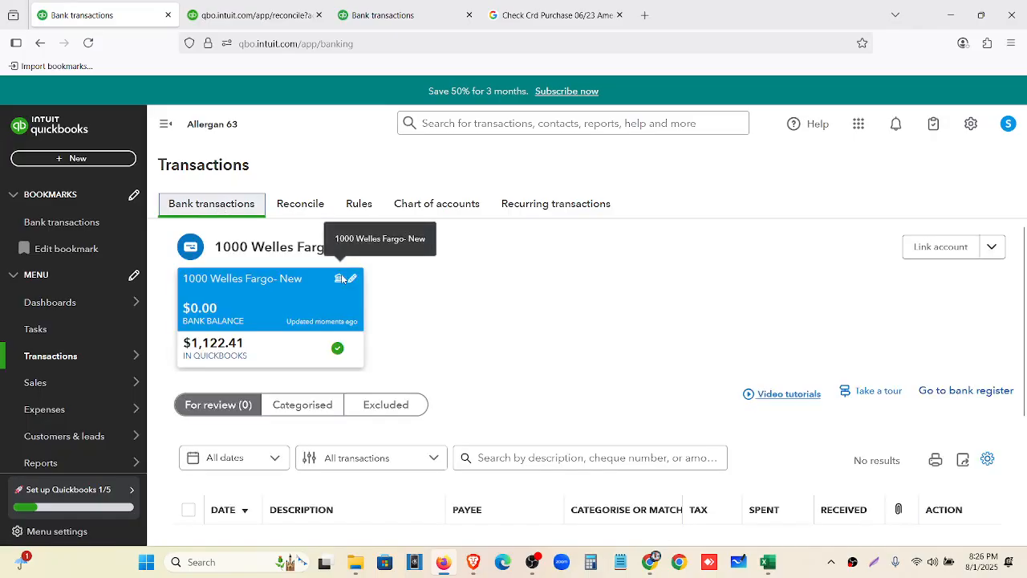
left_click(651, 567)
key("ctrl+minus")
key("ctrl+minus")
key("ctrl+minus")
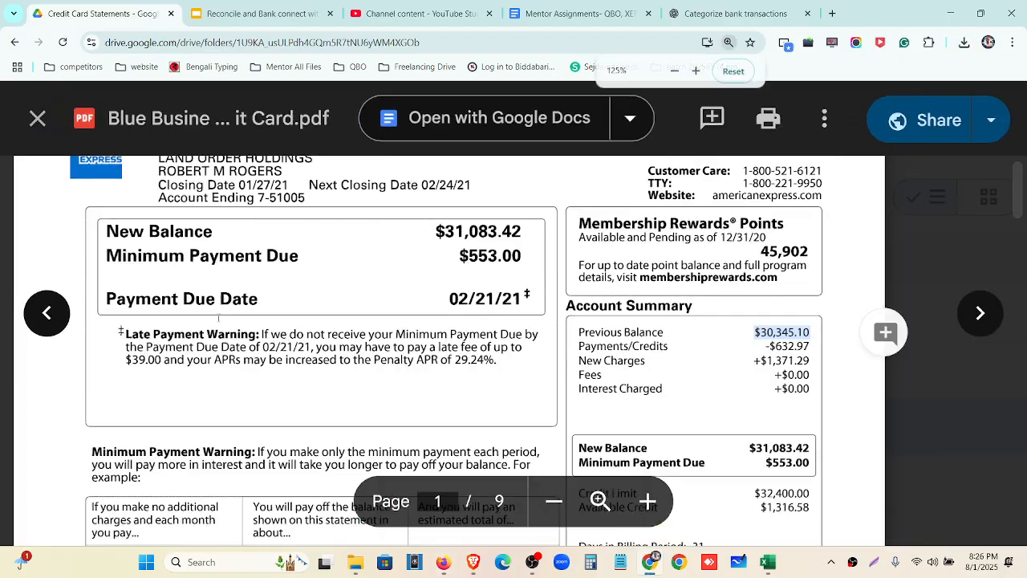
scroll(375, 330, "down", 9)
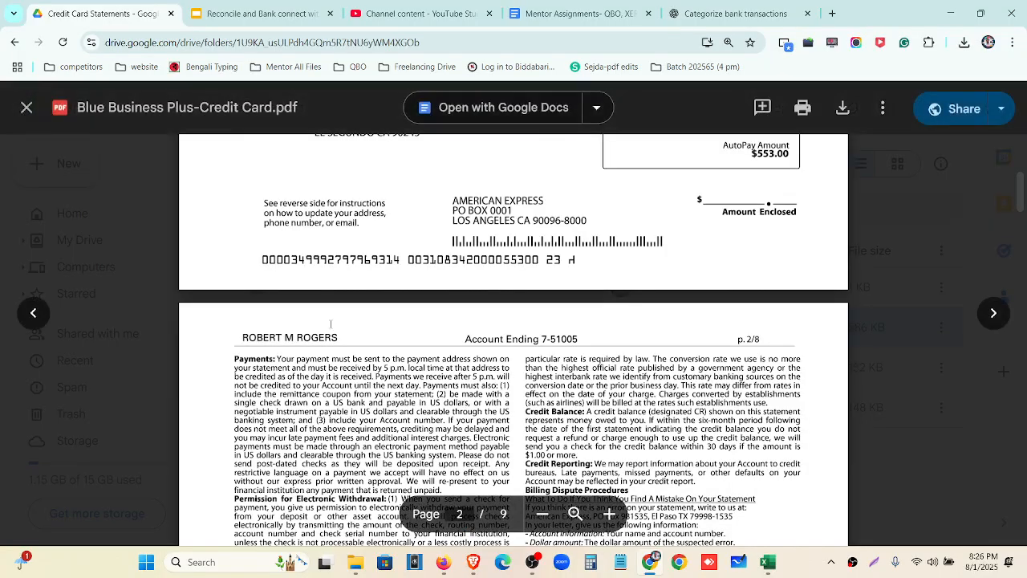
scroll(55, 150, "down", 1)
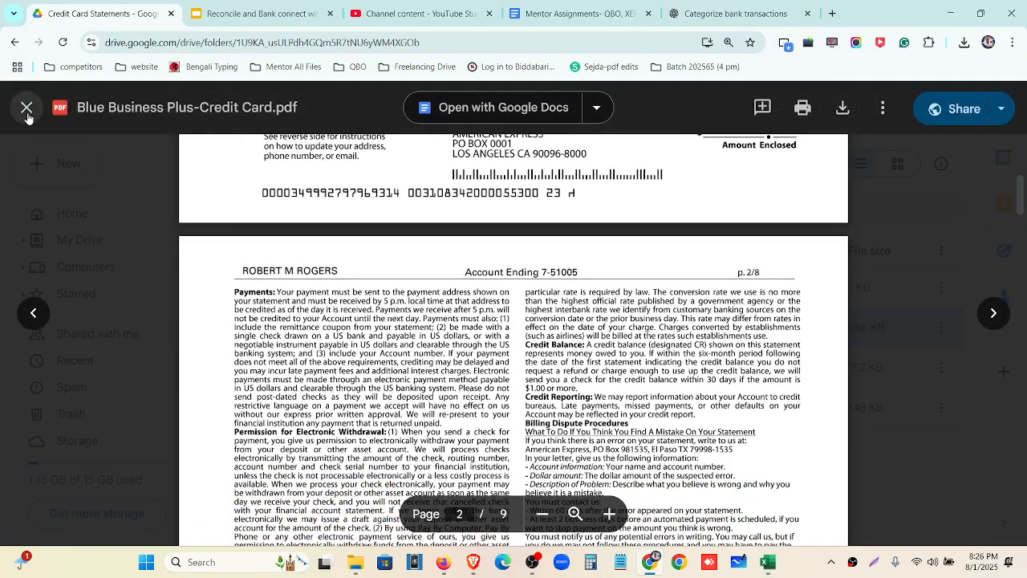
left_click(27, 109)
Preview and download Blue Business Plus-Credit Card.csv from Google Drive
left_click(408, 289)
double_click(408, 289)
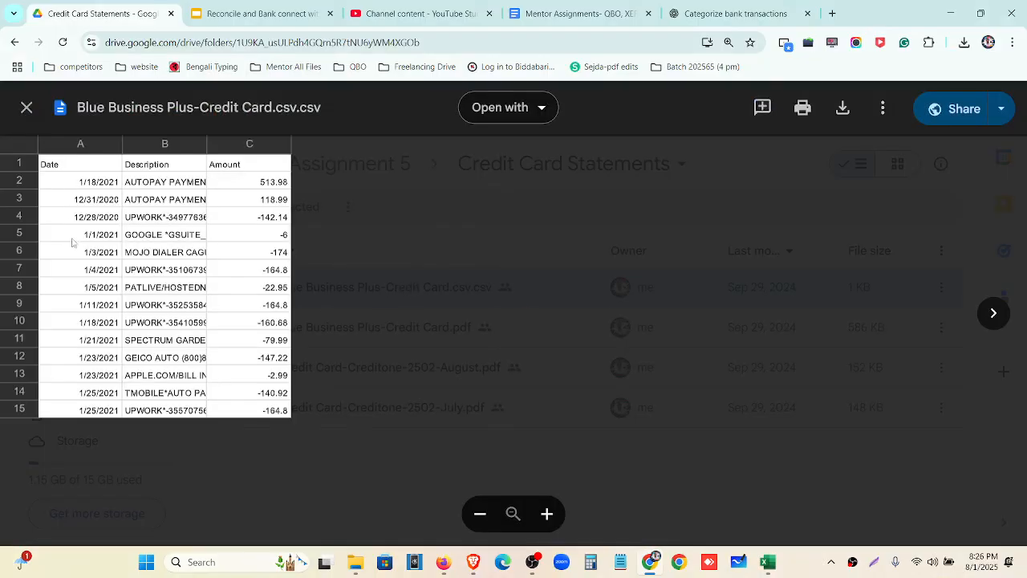
left_click(844, 109)
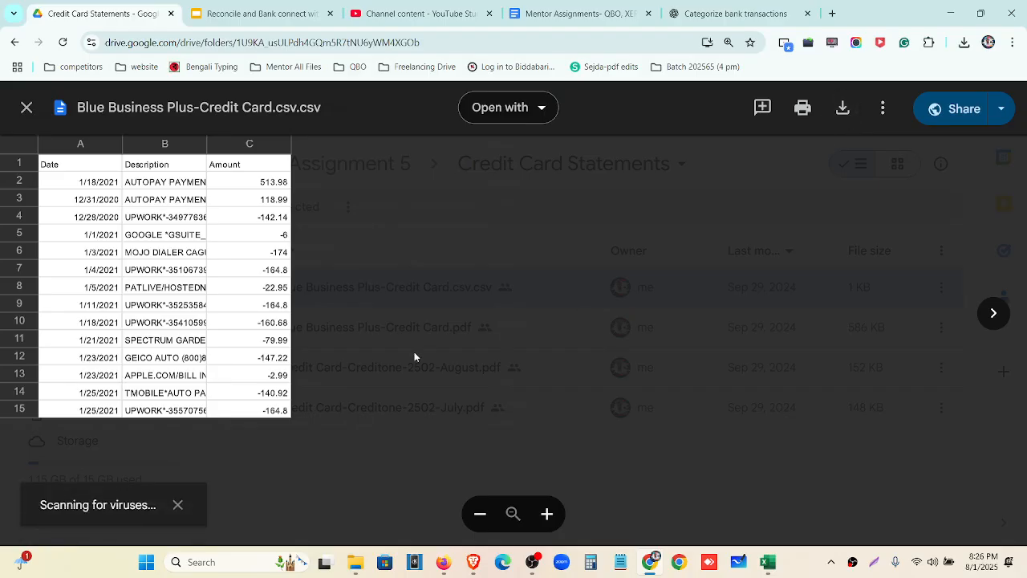
key("ctrl+minus")
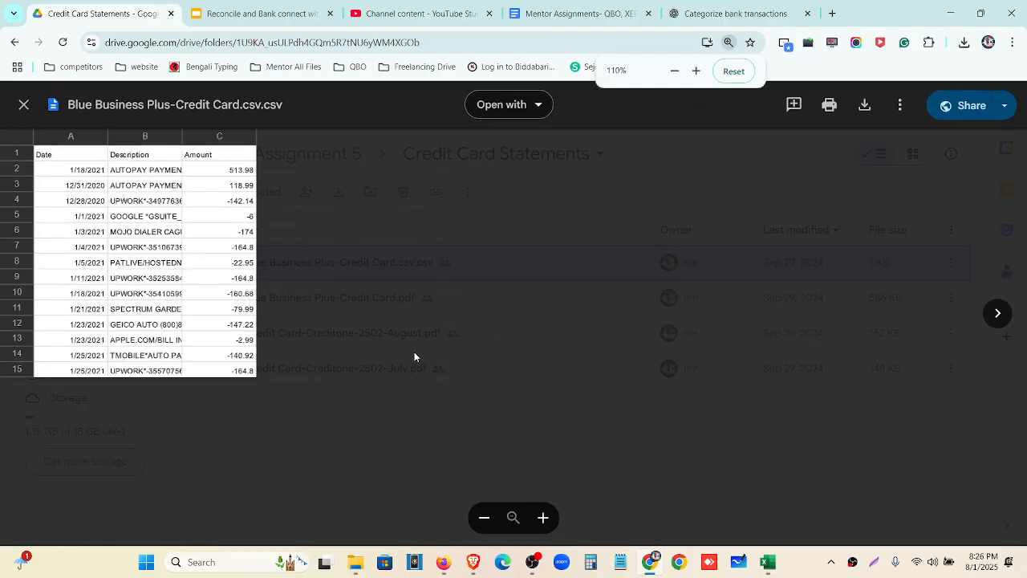
Close the wellws fargo-june workbook without saving and open the downloaded CSV in Excel
left_click(768, 562)
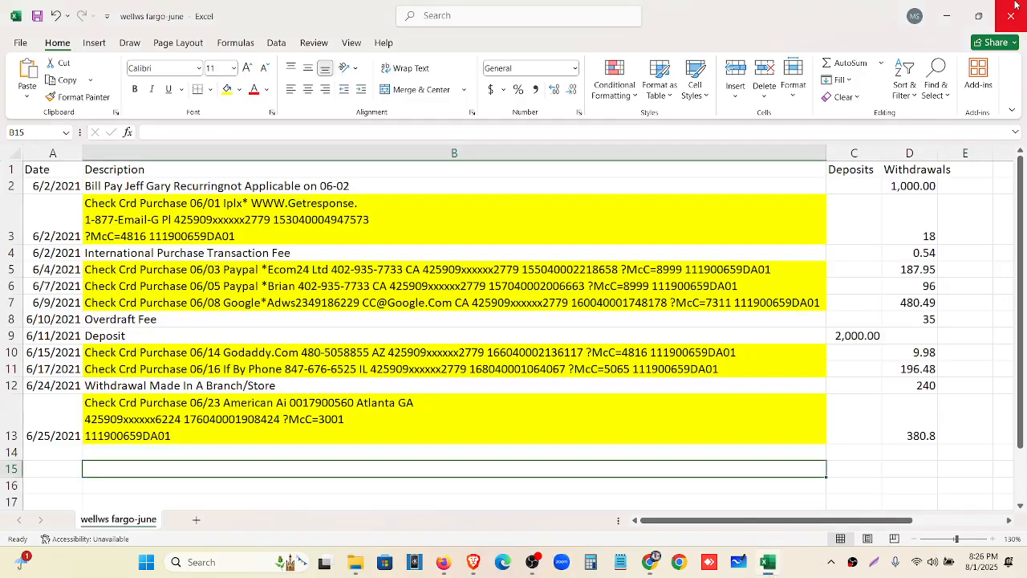
key("alt+F4")
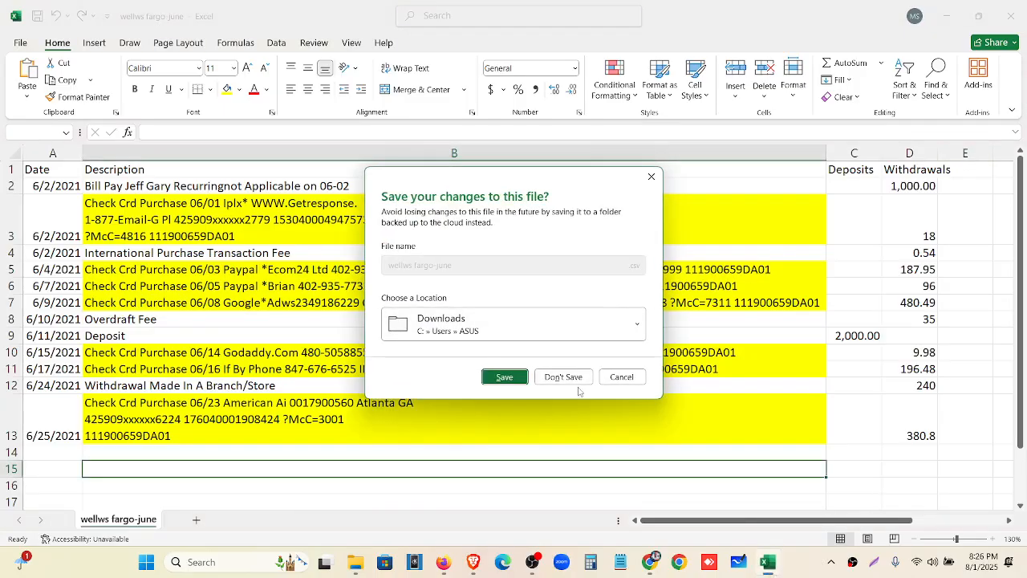
left_click(565, 376)
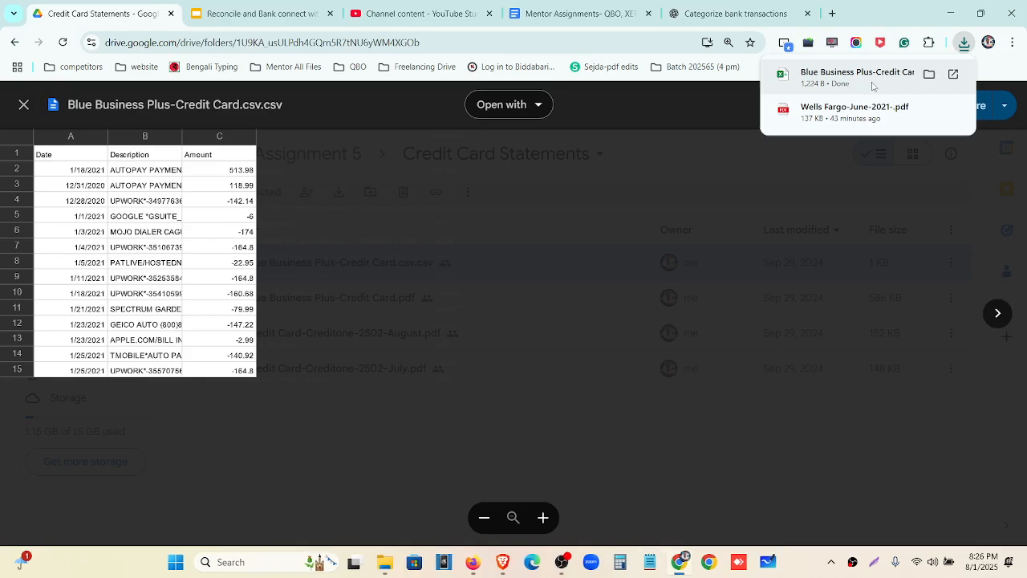
left_click(872, 84)
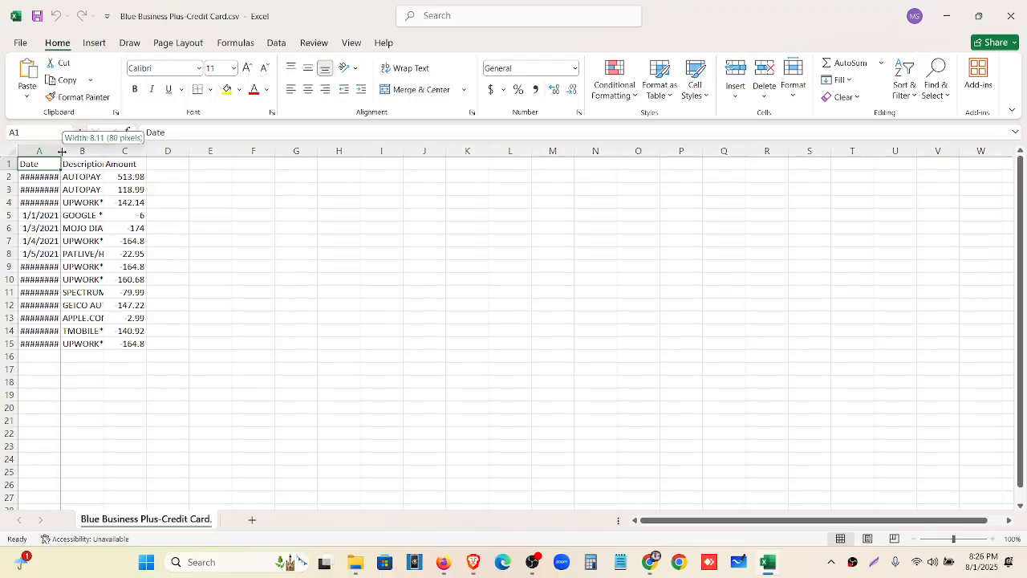
AutoFit columns A, B and C to show full dates, descriptions and amounts, then return to Drive
double_click(61, 151)
double_click(110, 153)
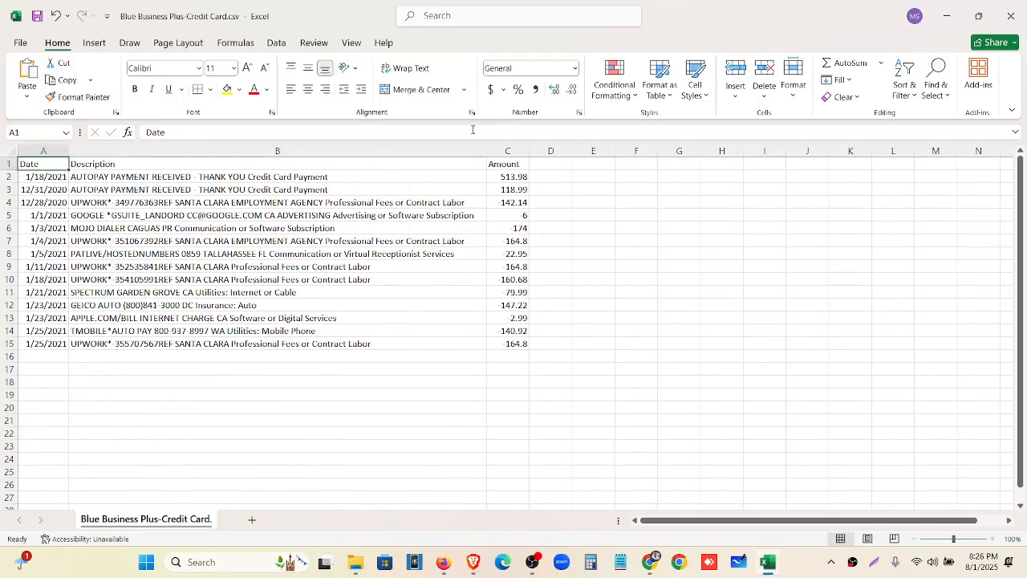
double_click(528, 152)
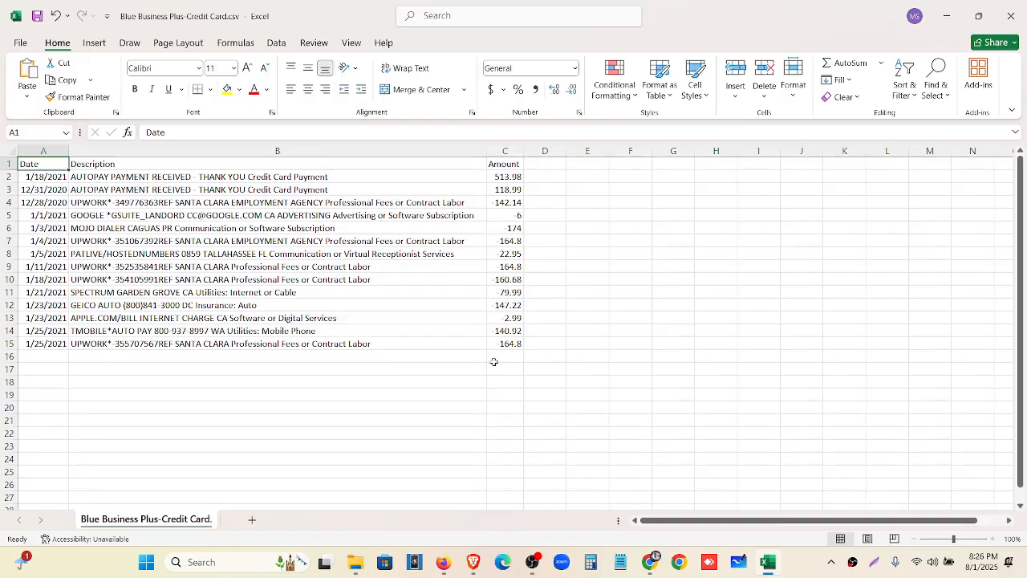
scroll(506, 438, "up", 2)
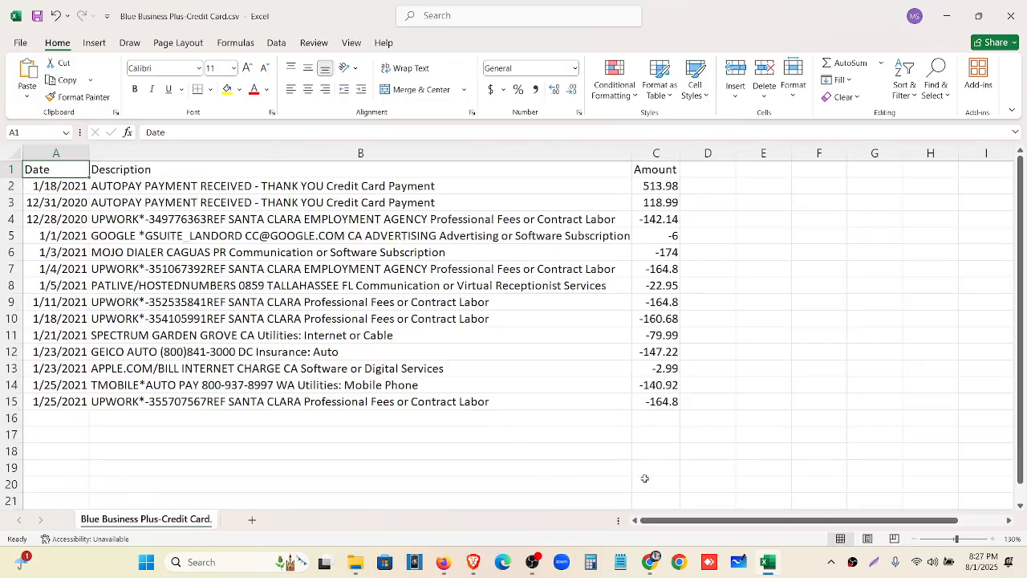
left_click_drag(671, 188, 666, 401)
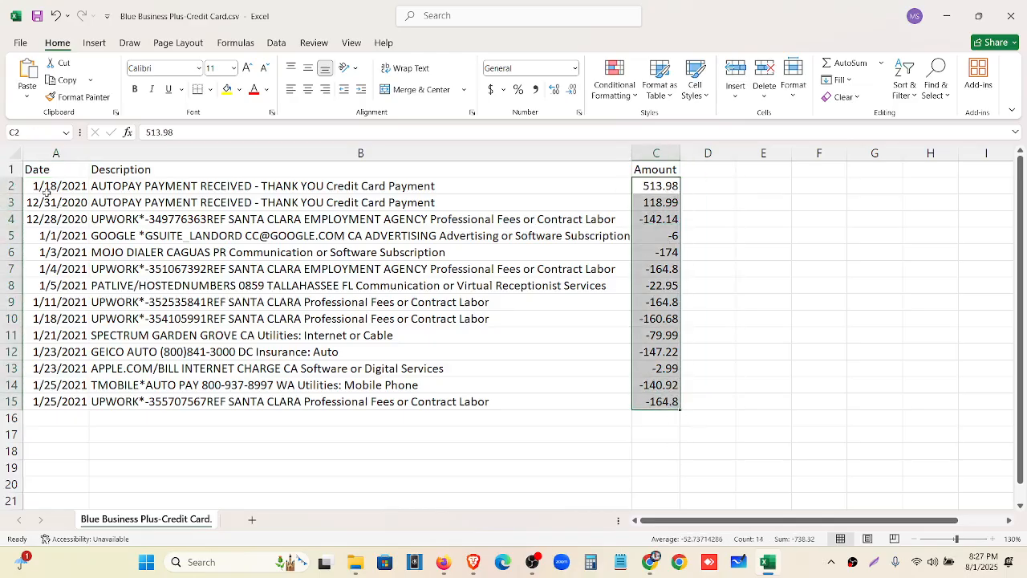
left_click(38, 185)
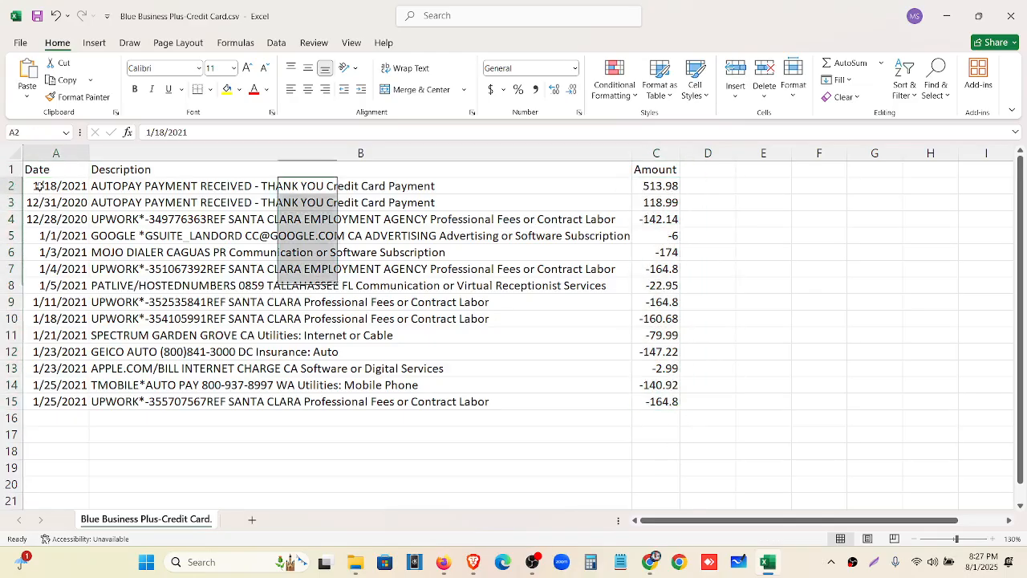
left_click(651, 564)
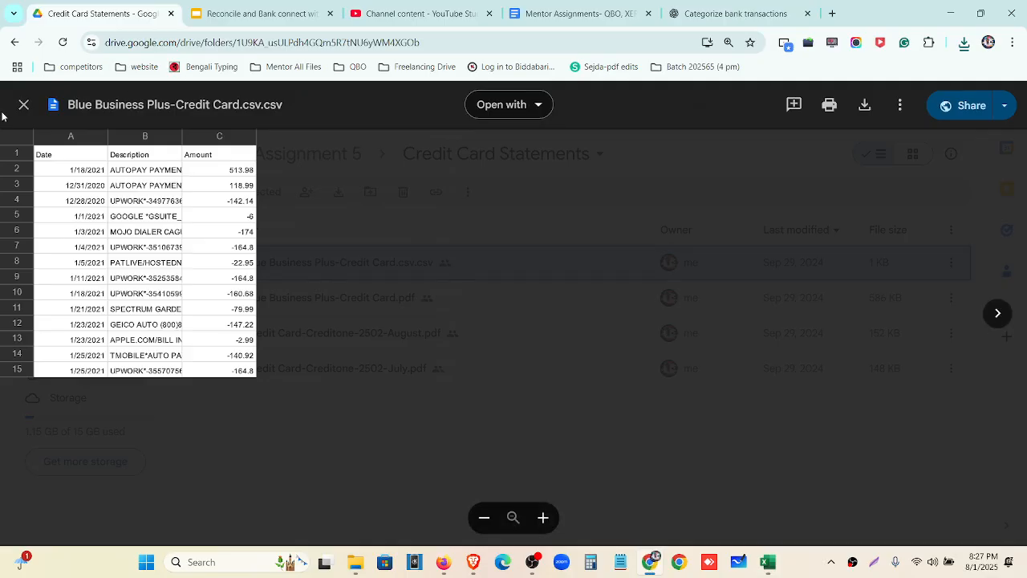
Open the statement PDF at 150% and match its -$513.98 autopay payment to Excel cell C2
left_click(24, 105)
double_click(294, 300)
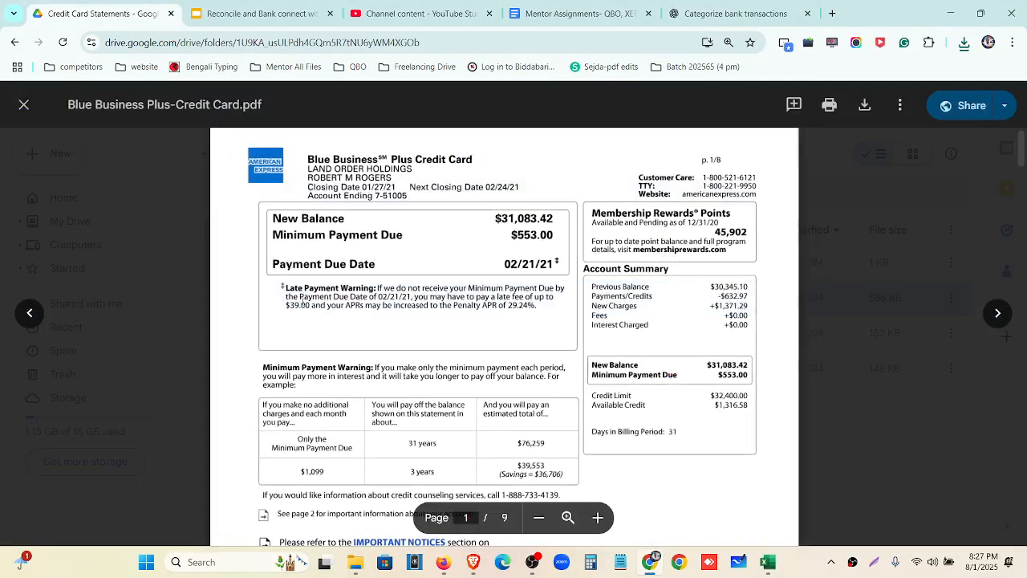
scroll(536, 337, "down", 15)
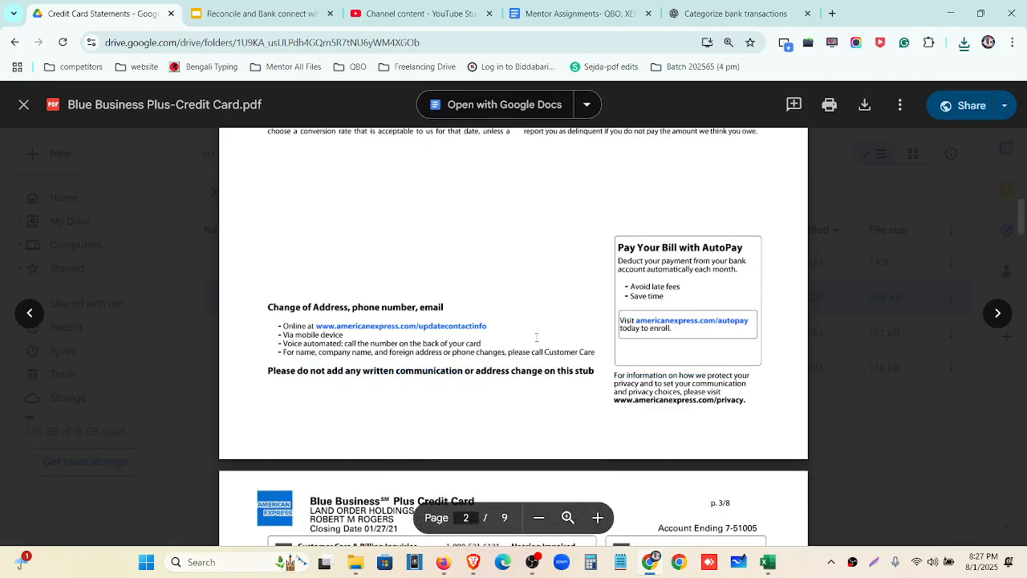
scroll(536, 337, "down", 8)
scroll(478, 345, "down", 3)
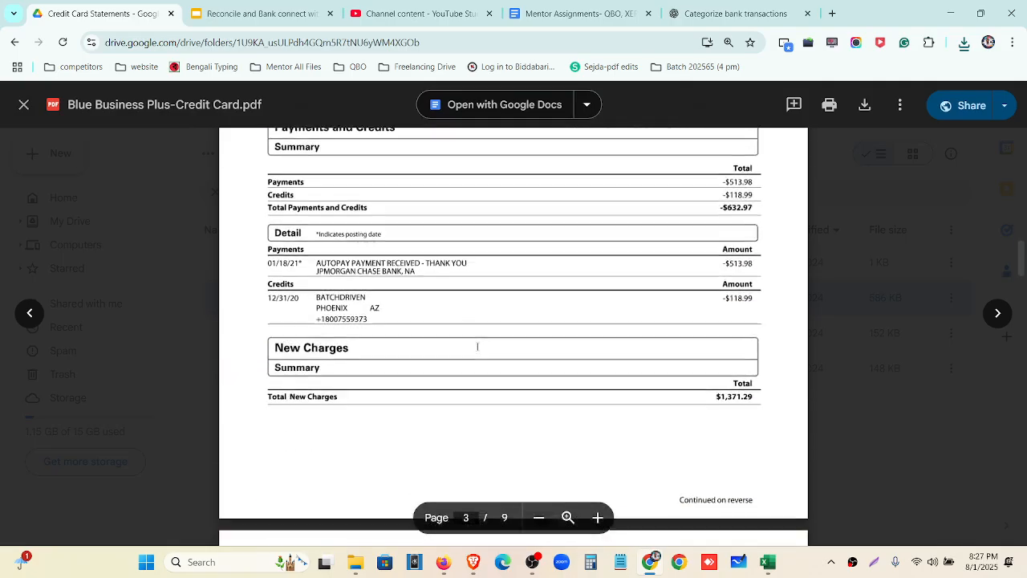
key("ctrl+plus")
key("ctrl+plus")
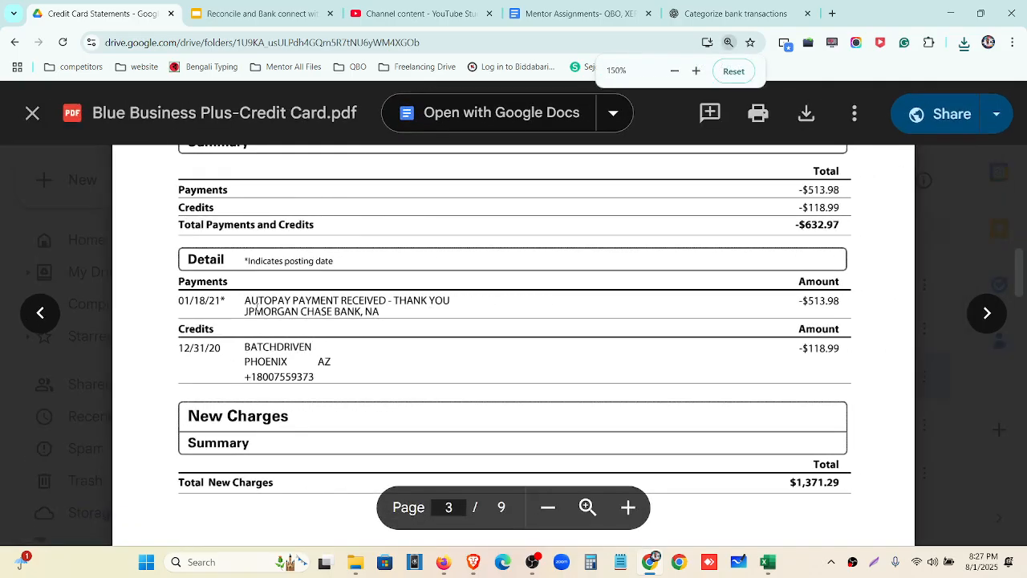
left_click_drag(797, 301, 844, 300)
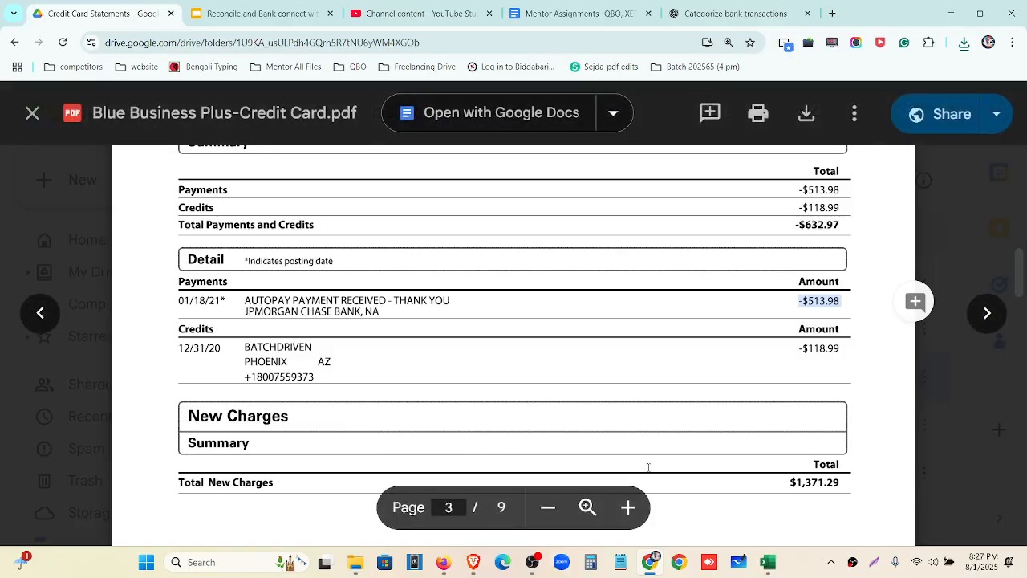
left_click(768, 561)
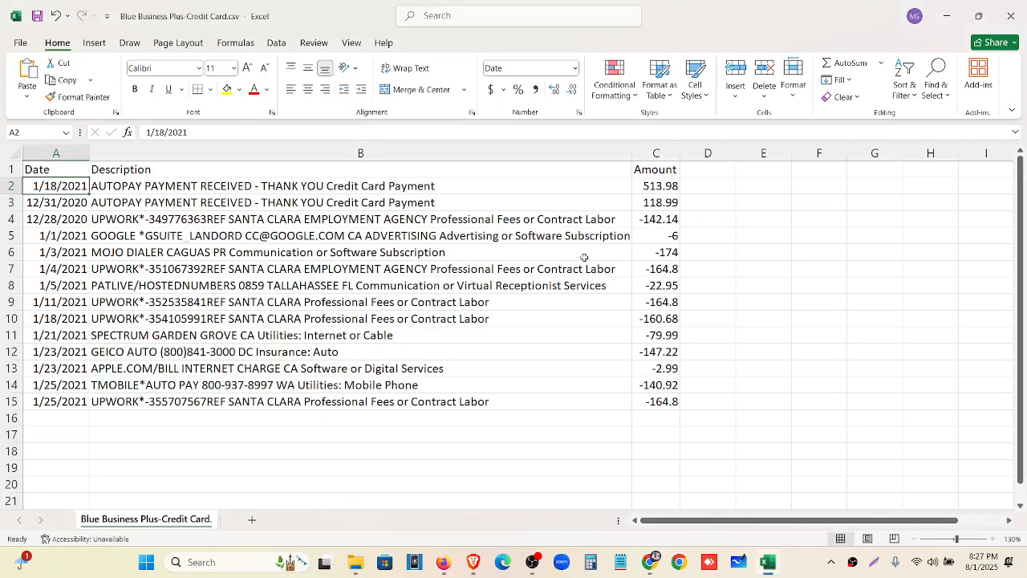
left_click(651, 187)
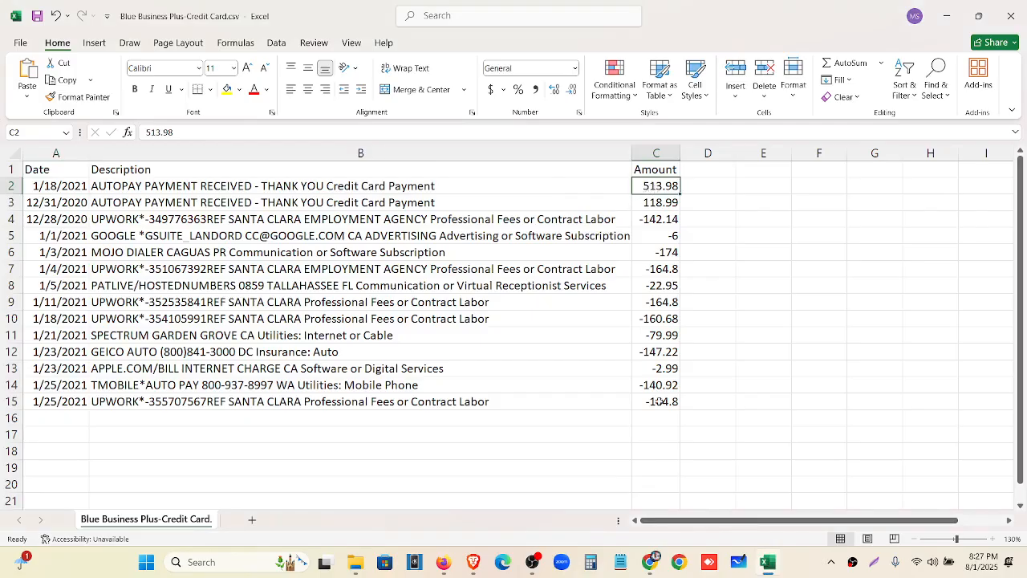
Match the statement's 12/31/20 -$118.99 credit to the 118.99 in cell C3
left_click(768, 564)
scroll(401, 332, "down", 2)
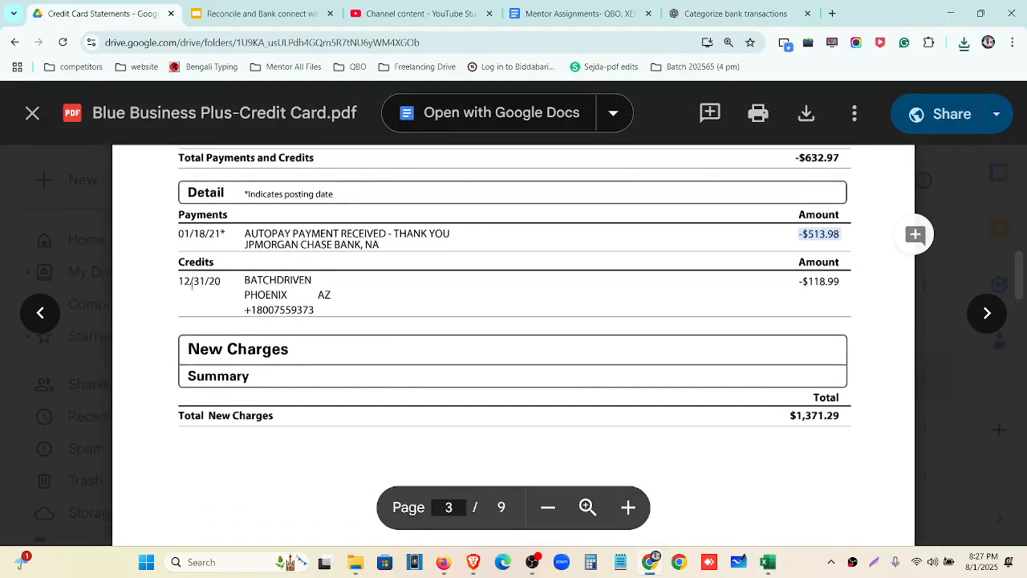
left_click_drag(179, 289, 211, 289)
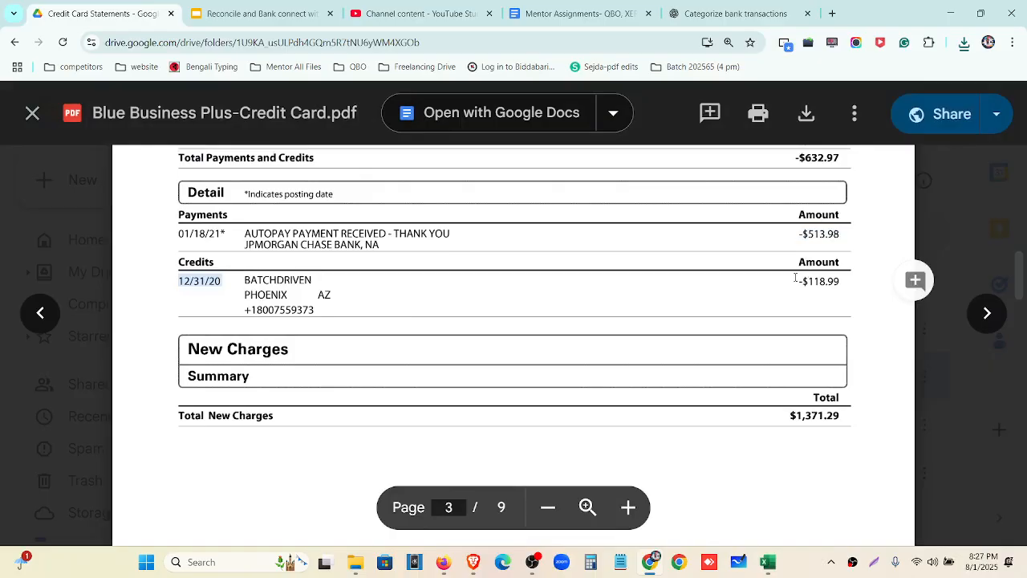
left_click_drag(795, 278, 841, 281)
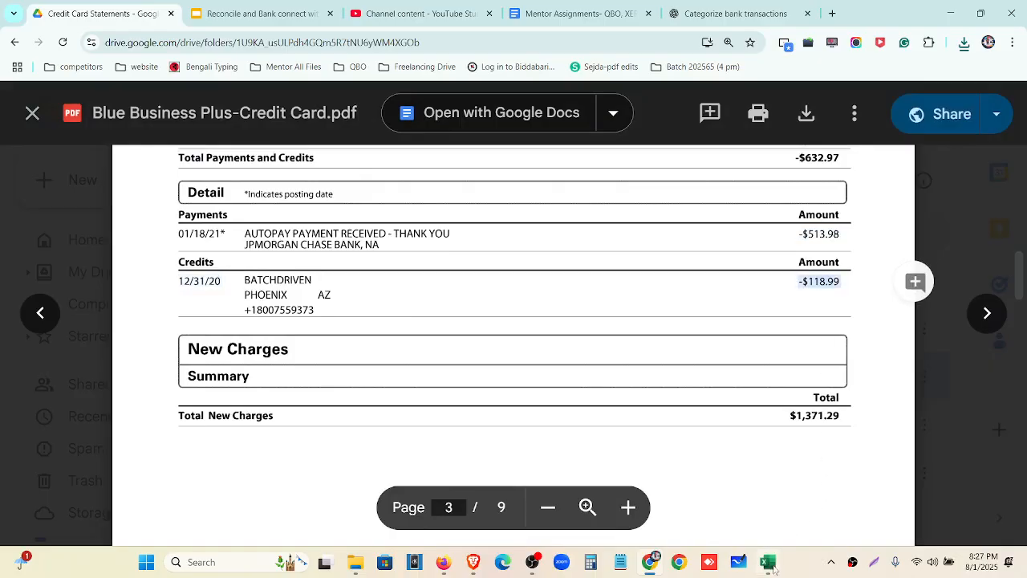
left_click(770, 564)
left_click(650, 202)
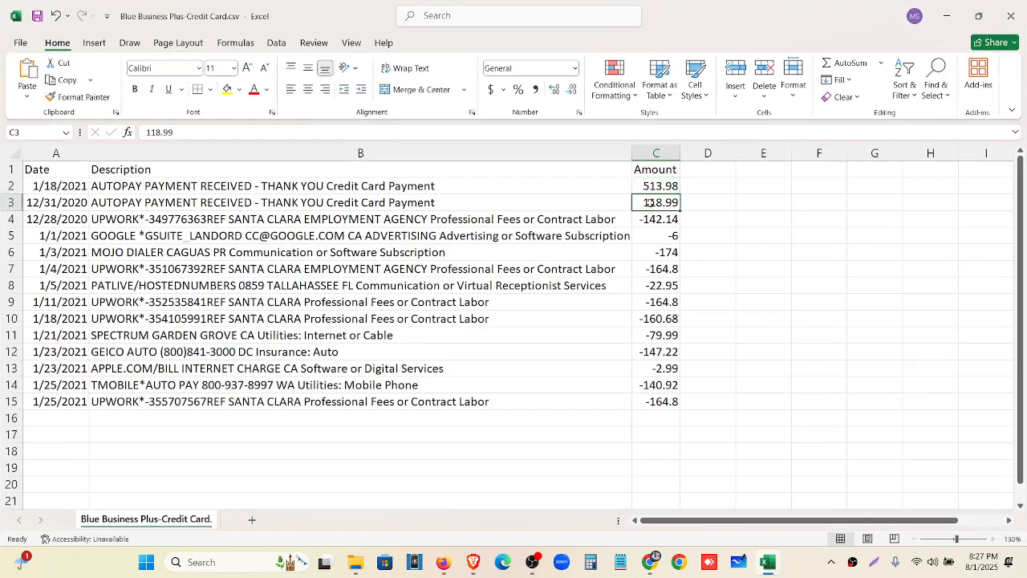
Select empty cell C16 below the amounts, recheck the statement's first page, and return to Excel
scroll(663, 305, "down", 2)
scroll(665, 321, "up", 2)
scroll(659, 337, "down", 2)
left_click(656, 323)
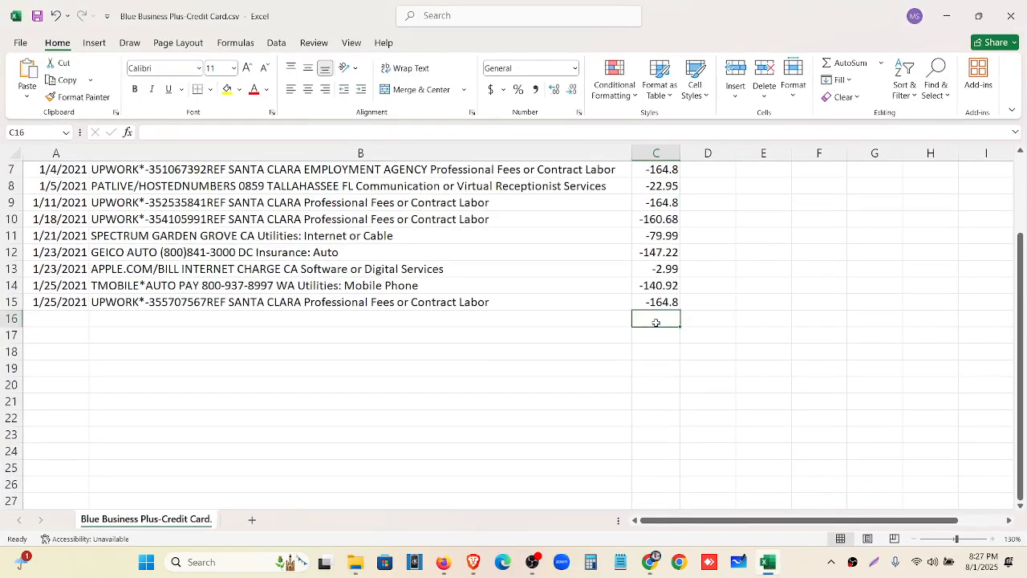
left_click(650, 562)
scroll(684, 404, "up", 10)
scroll(684, 404, "up", 15)
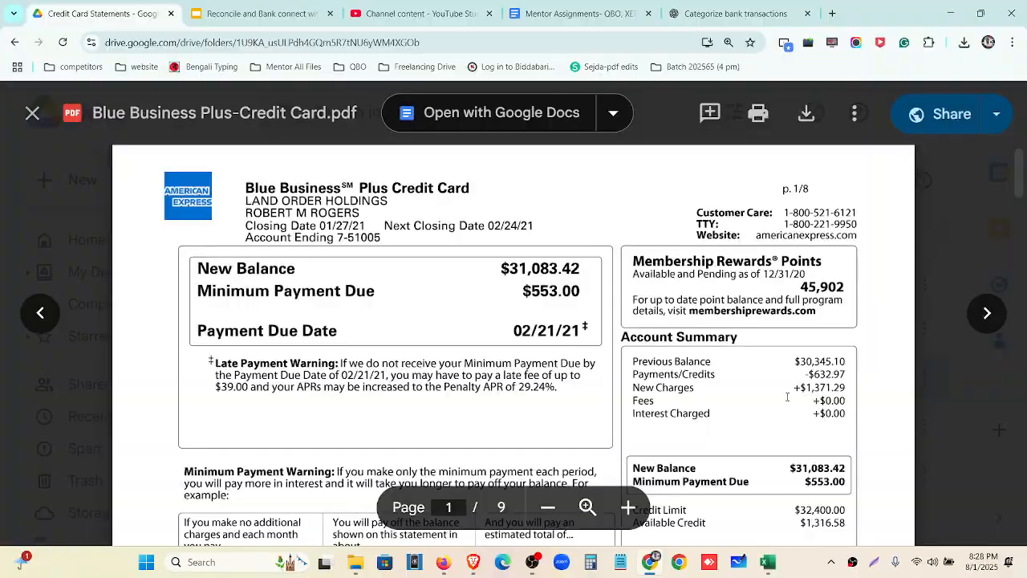
scroll(699, 400, "down", 3)
scroll(802, 247, "up", 2)
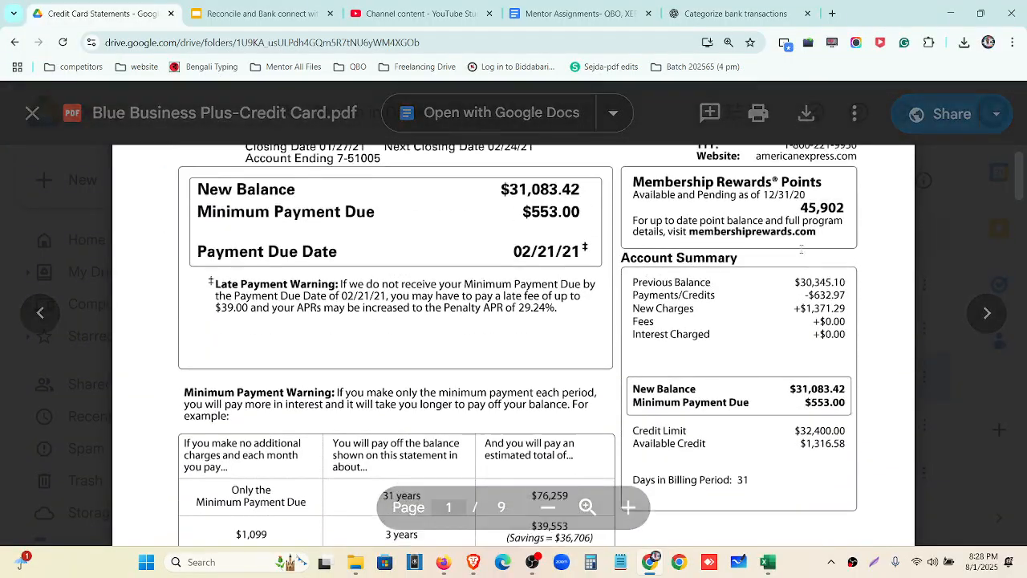
left_click(772, 564)
Enter -30345.10 in C16 and =SUM(C16,C2:C15) in C17 to total the balance
type("-")
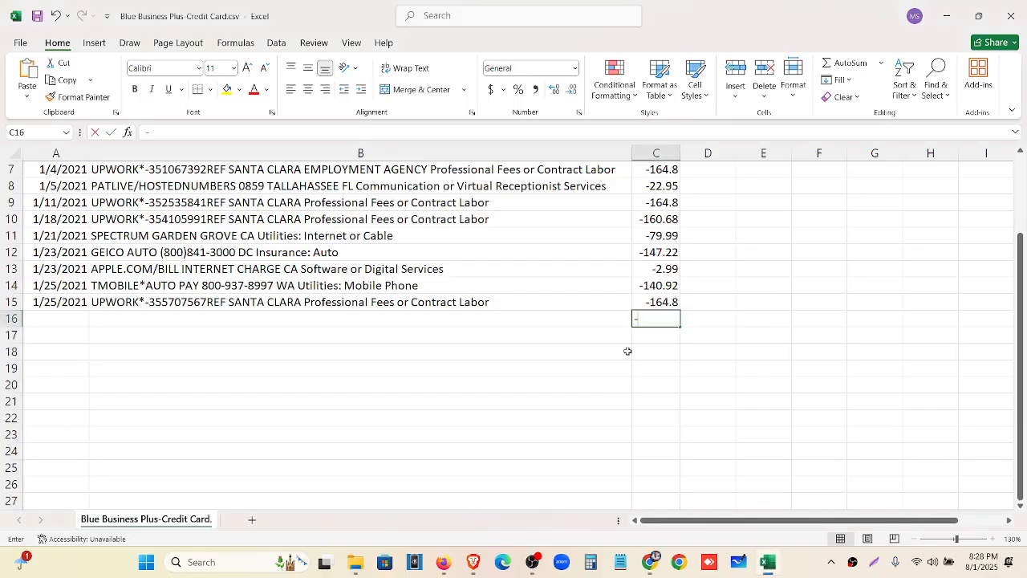
type("30345.10")
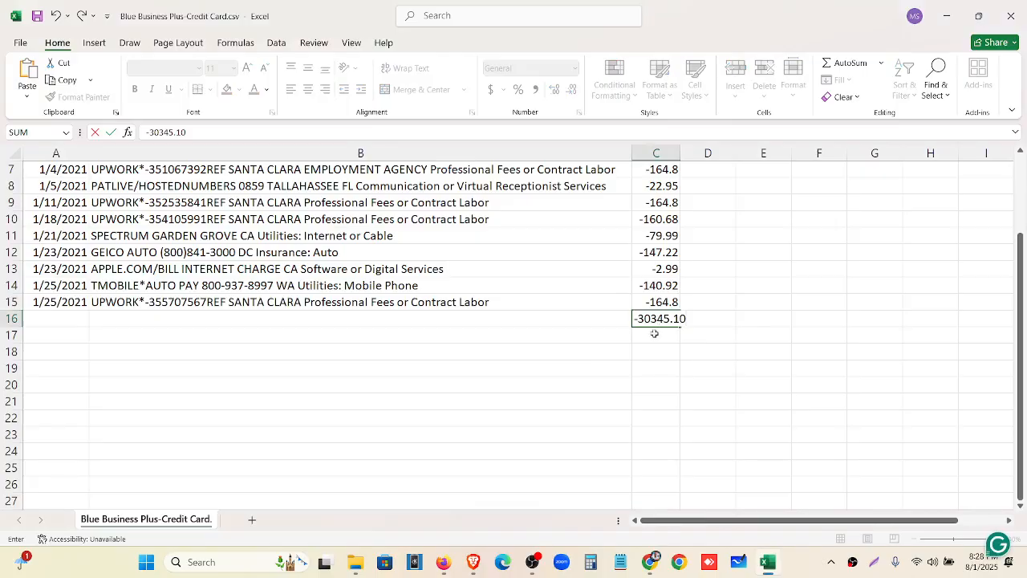
key("Return")
scroll(655, 332, "up", 2)
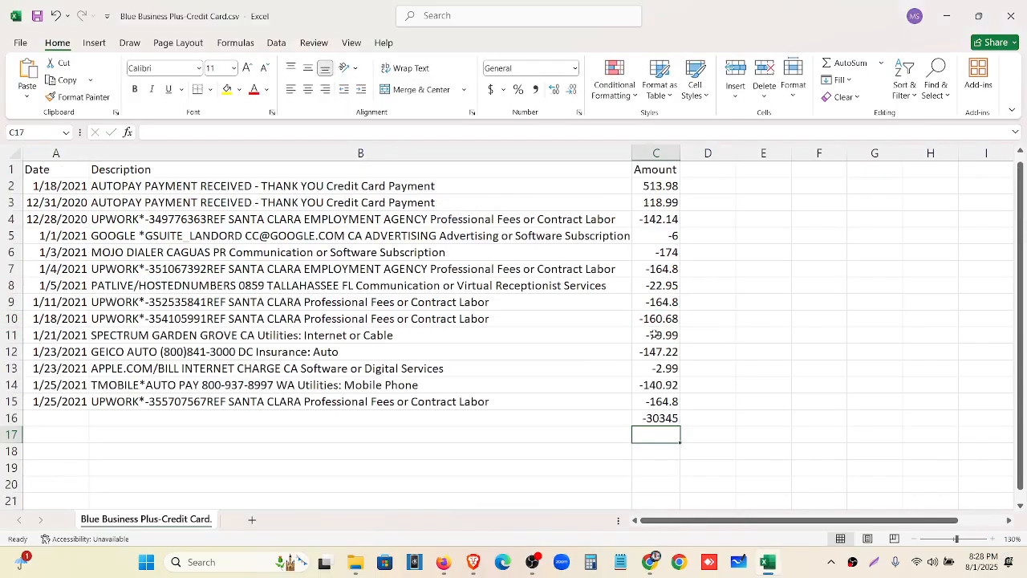
double_click(681, 154)
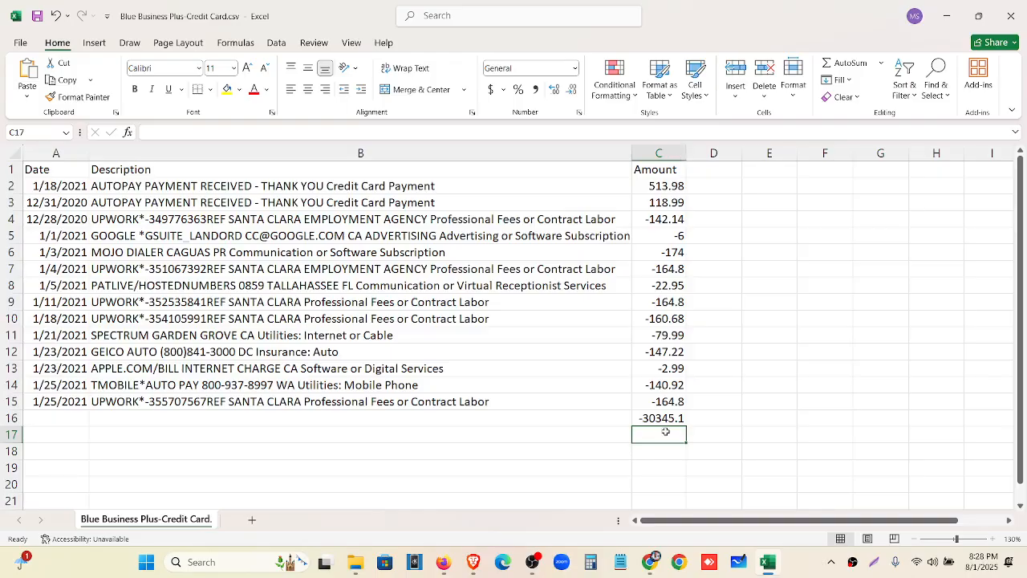
type("=SUM")
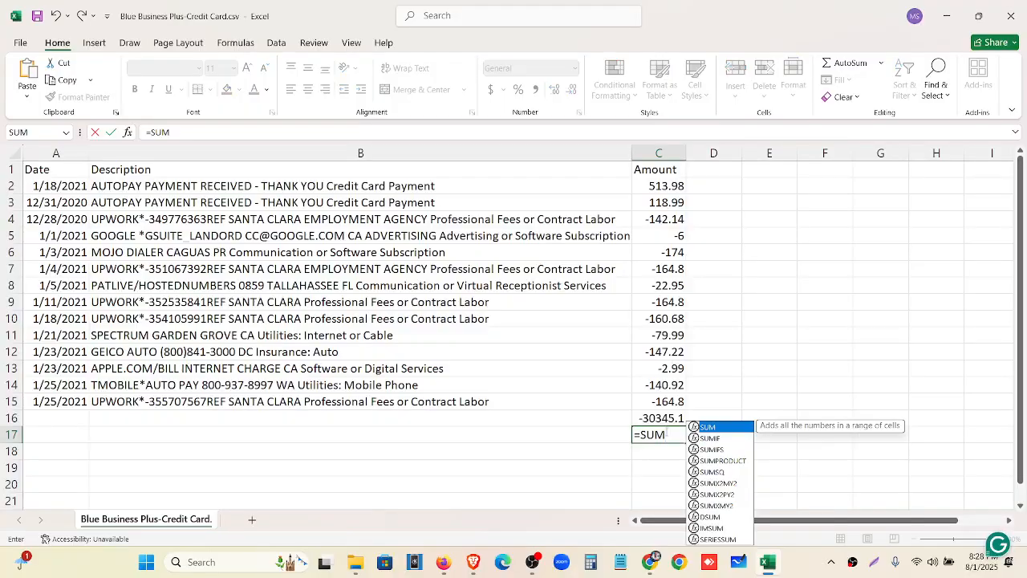
type("(")
left_click(666, 418)
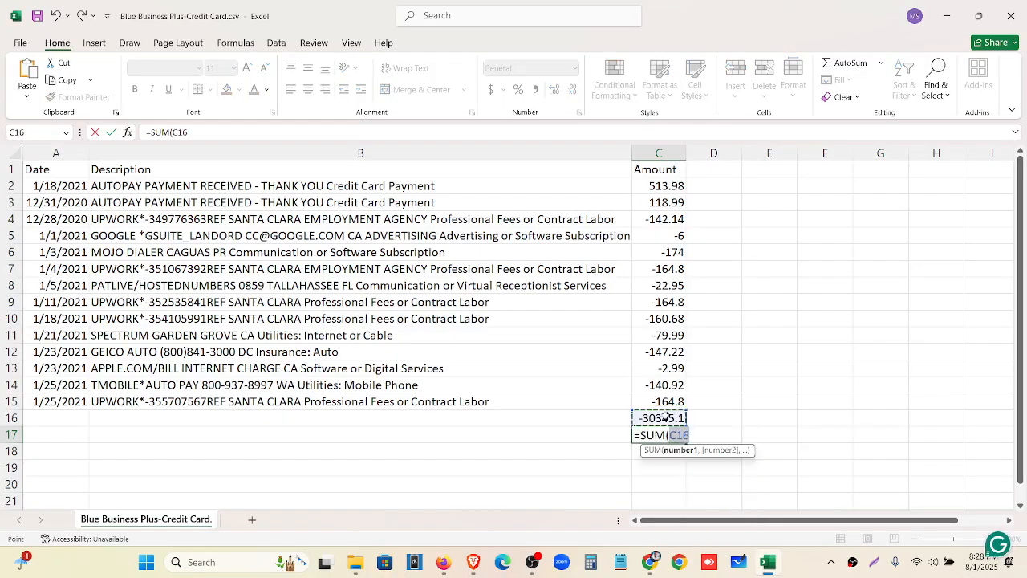
type(",")
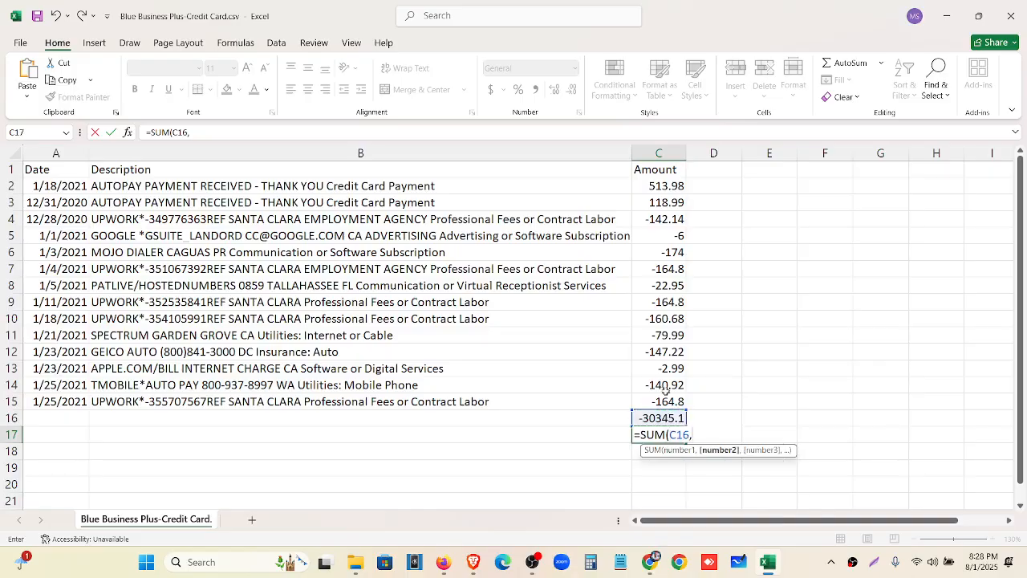
left_click_drag(666, 404, 652, 183)
type(")")
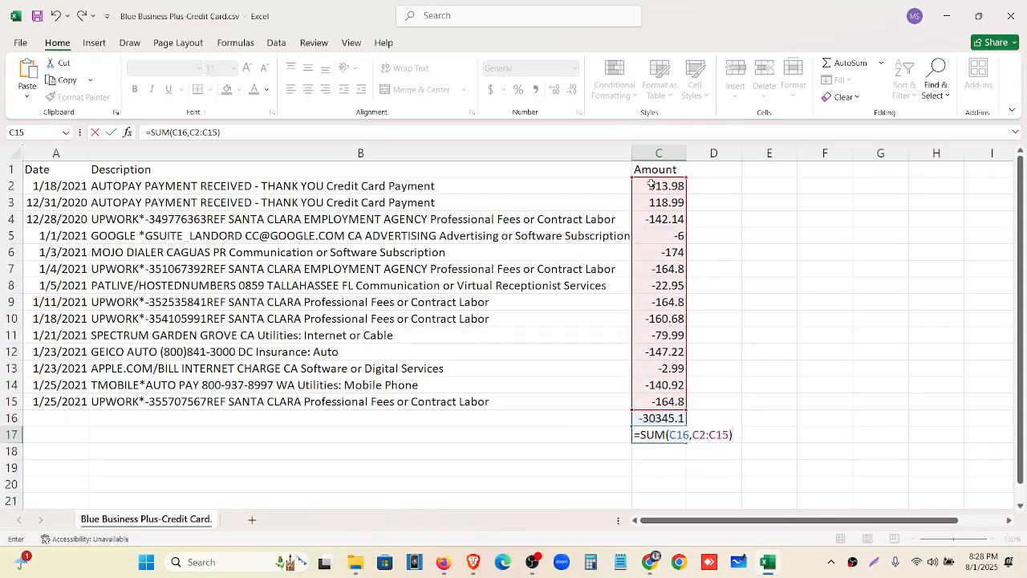
key("Return")
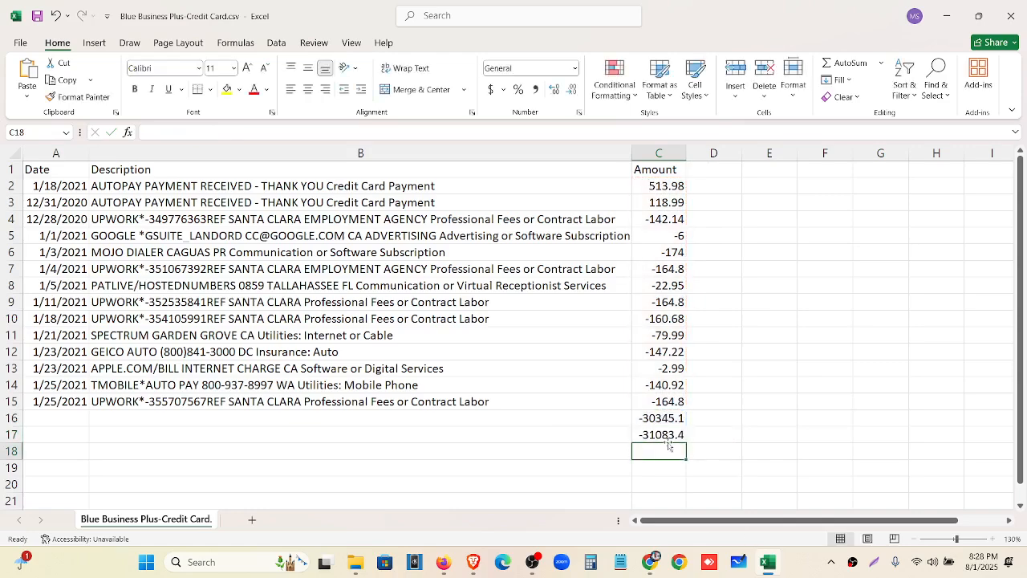
Compare the total with the $31,083.42 new balance, clear C16:C17, and return to QuickBooks
left_click(652, 562)
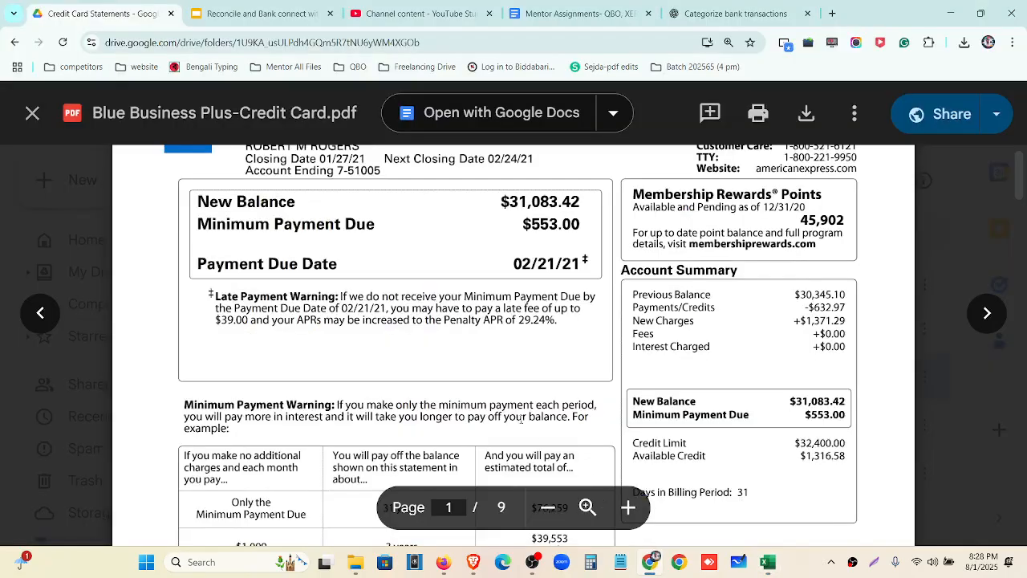
left_click_drag(587, 201, 499, 201)
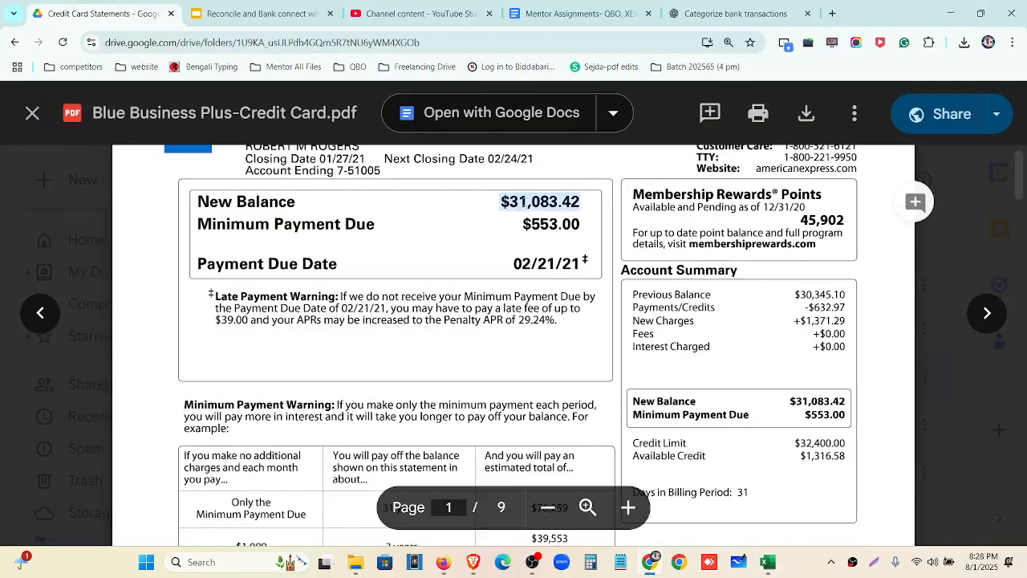
left_click(523, 202)
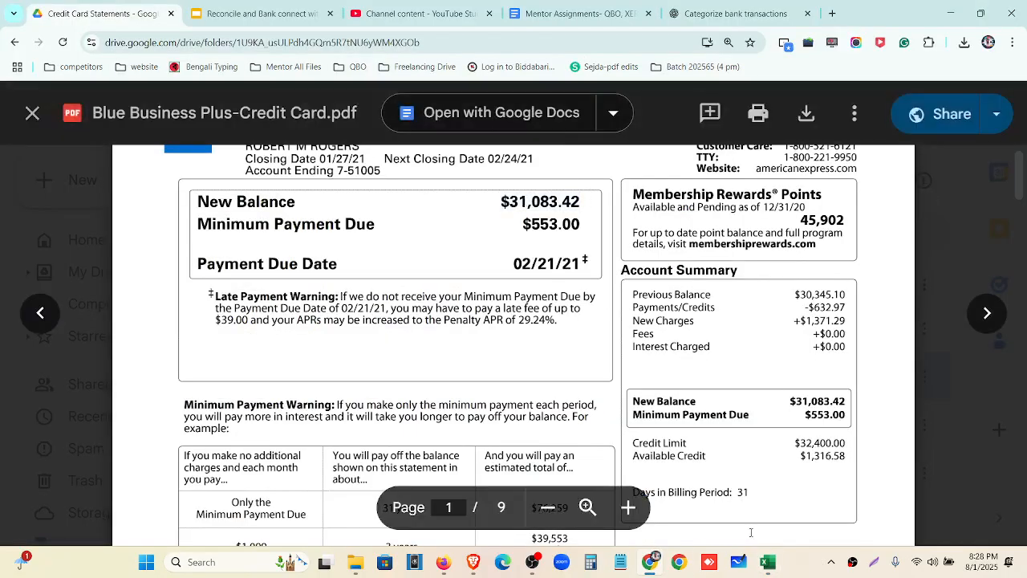
left_click(768, 562)
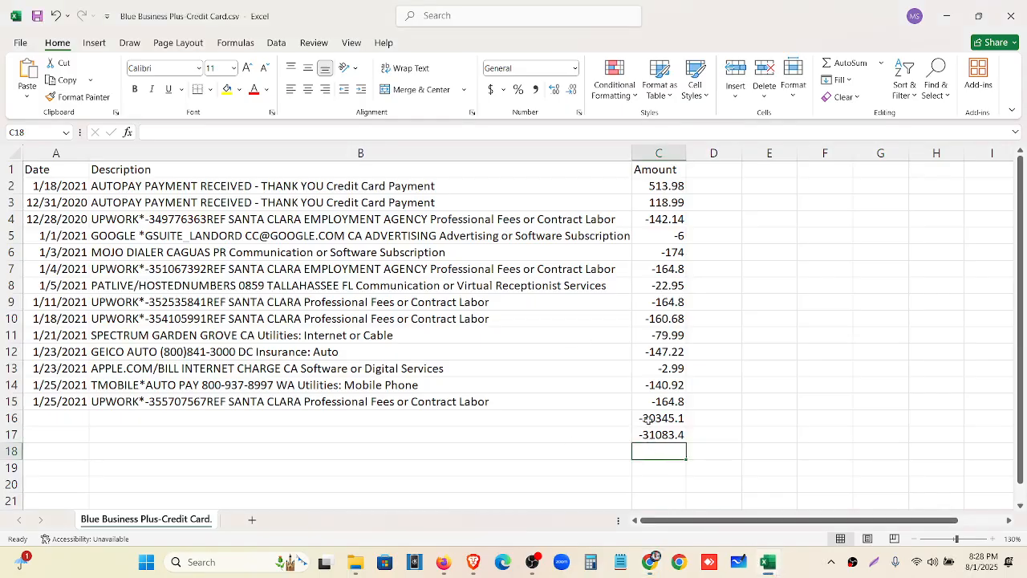
left_click_drag(647, 419, 651, 432)
key("Delete")
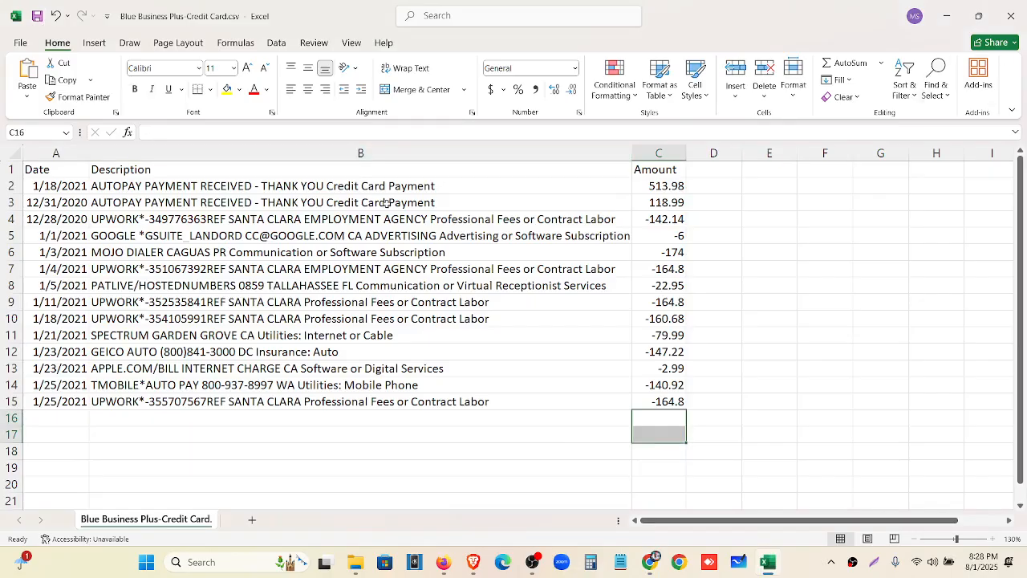
left_click(434, 450)
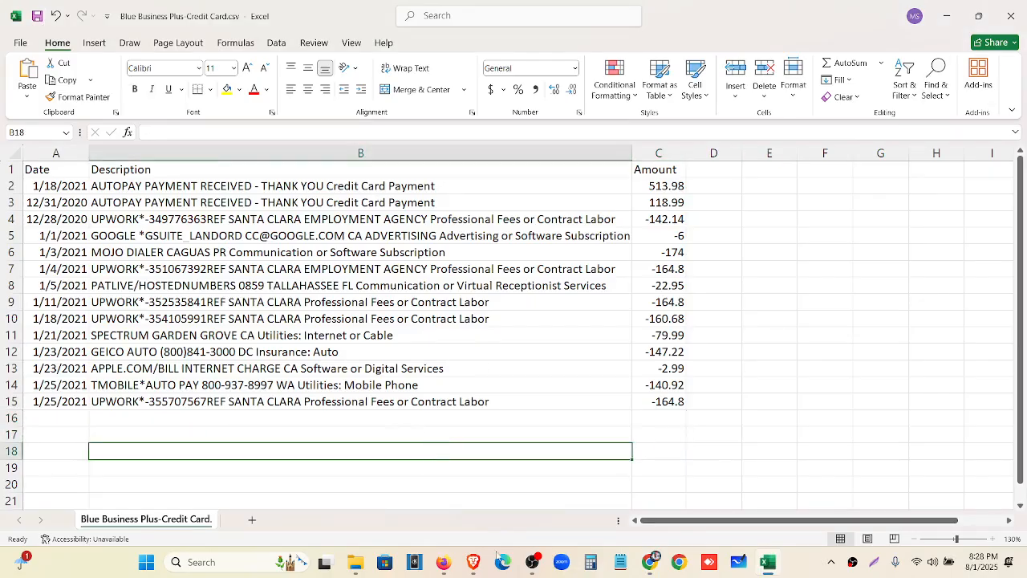
left_click(443, 562)
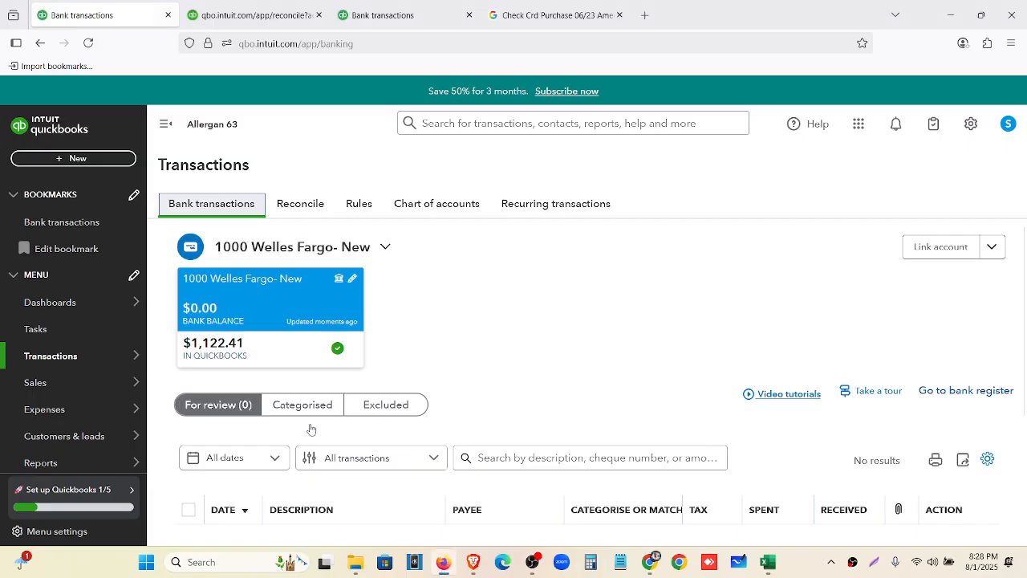
Upload Blue Business Plus-Credit Card.csv and map it to the 2000 Blue Business Plus Credit Card account
left_click(992, 248)
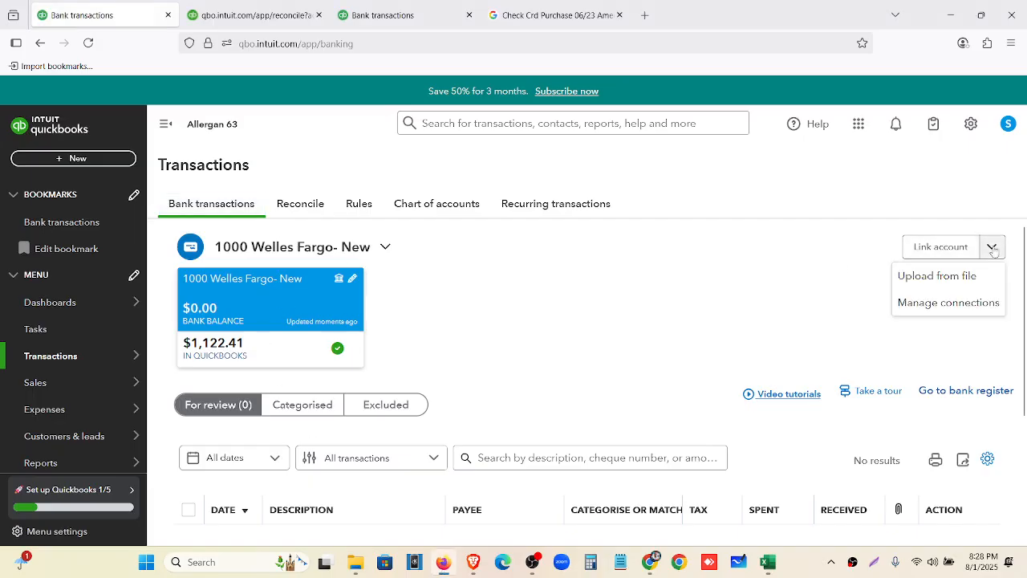
left_click(923, 276)
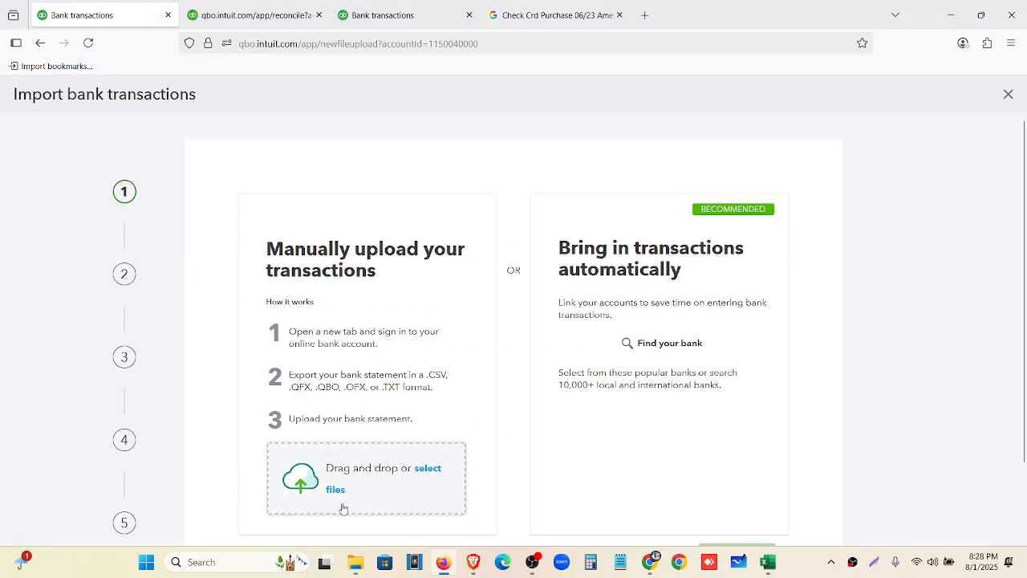
left_click(344, 499)
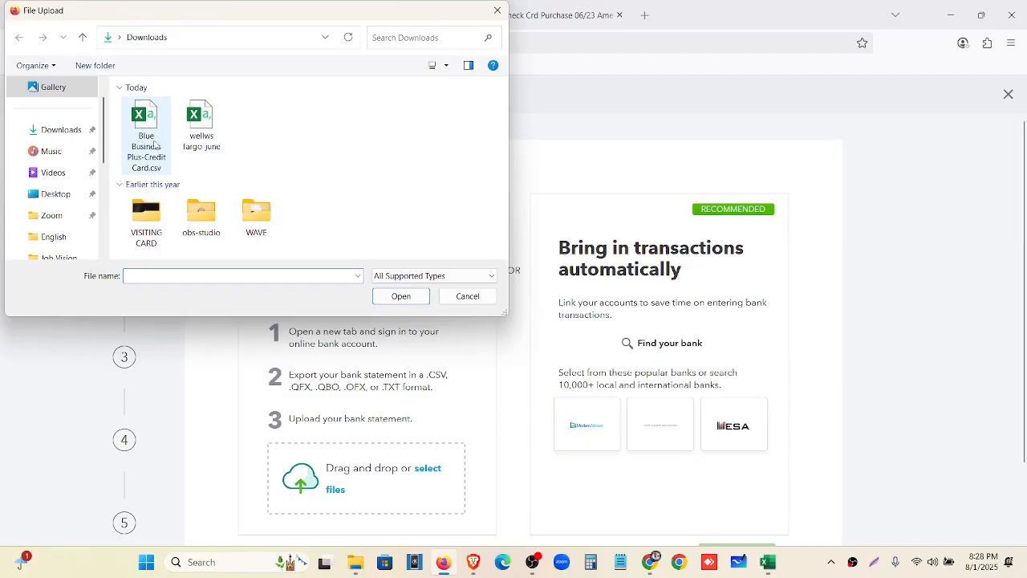
left_click(157, 145)
left_click(400, 296)
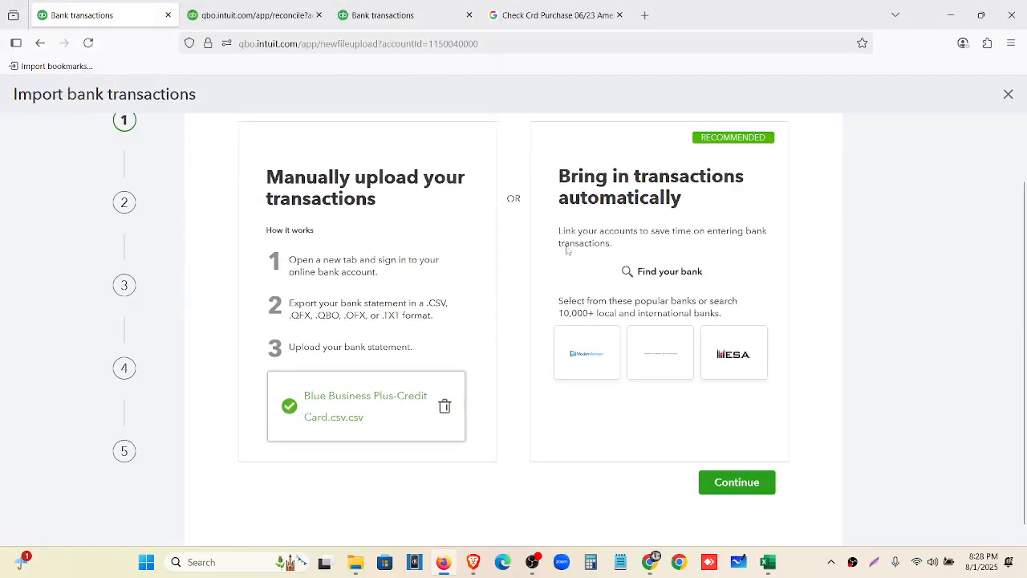
left_click(735, 467)
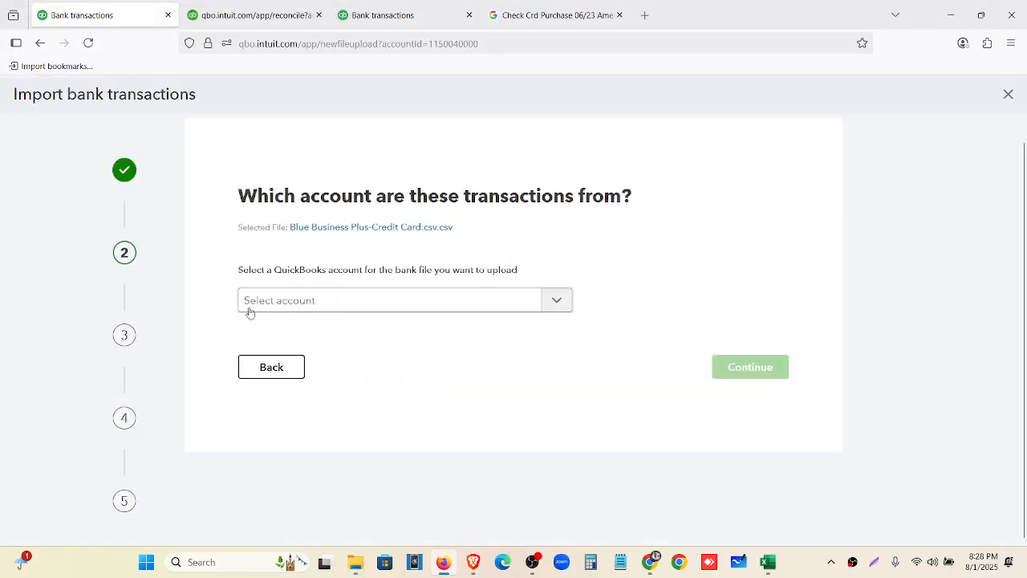
left_click(398, 302)
left_click(366, 411)
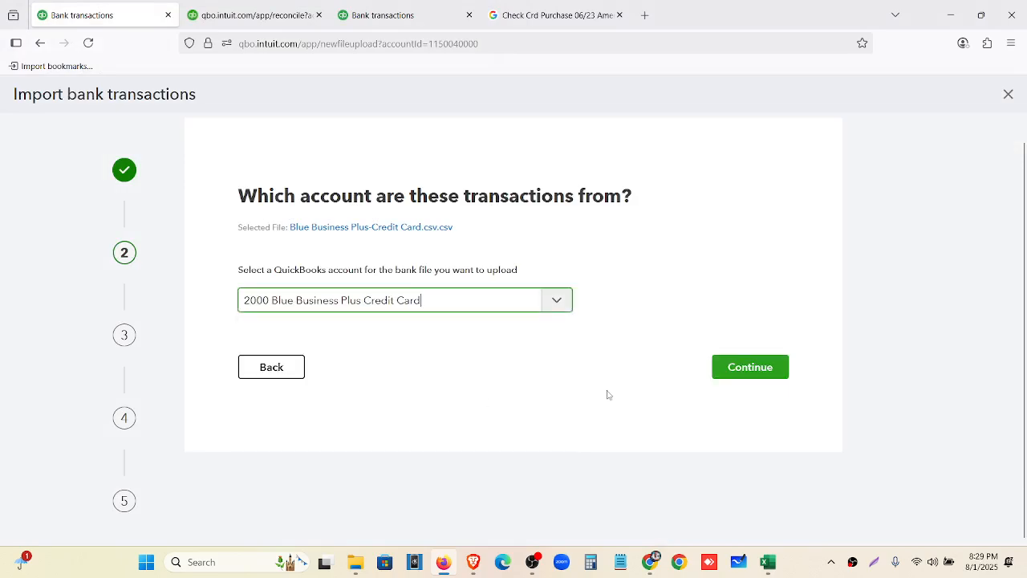
Set the date format to MM/dd/yyyy, select all 14 transactions, and import them
left_click(741, 374)
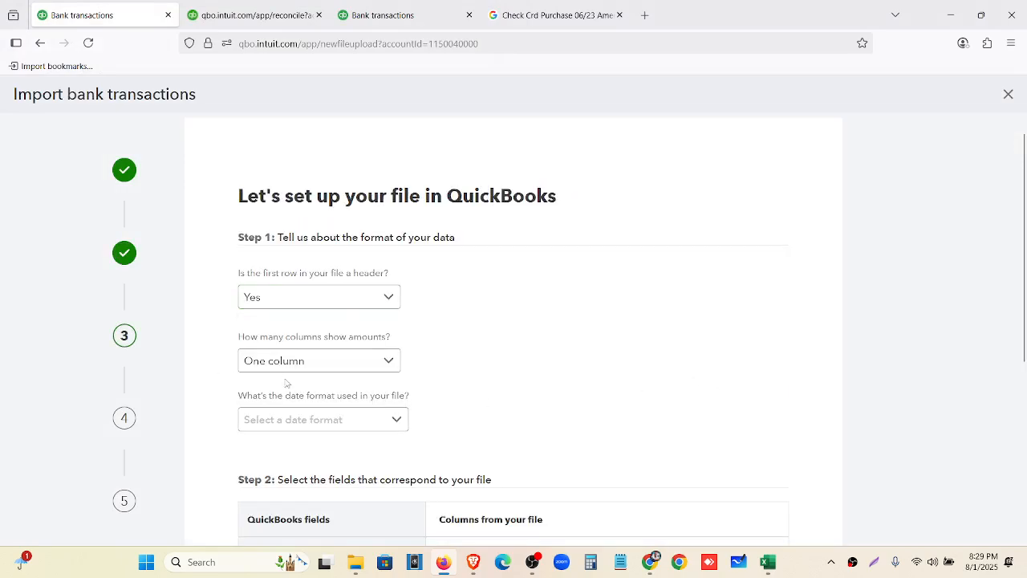
left_click(309, 429)
left_click(297, 244)
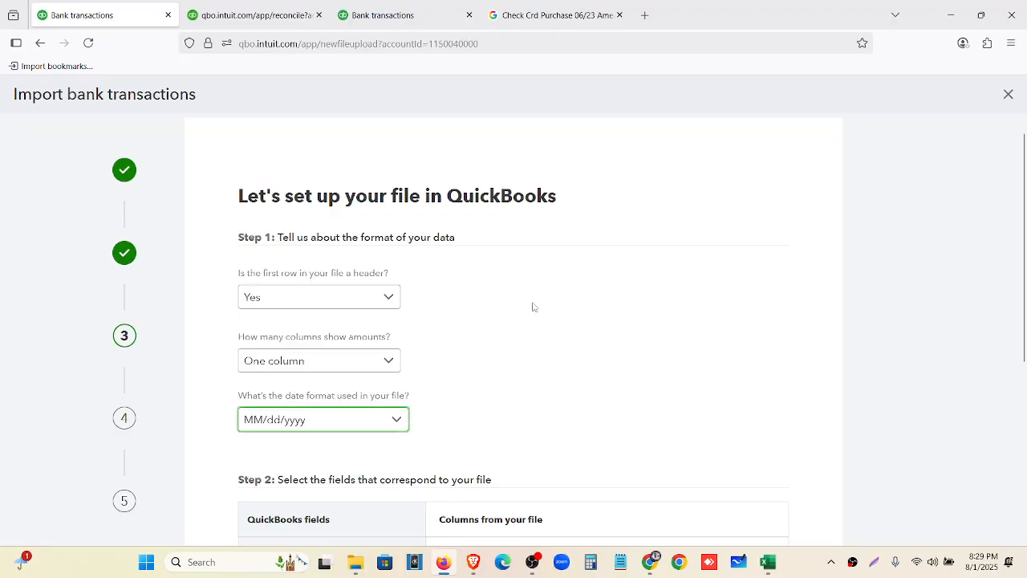
scroll(537, 315, "down", 4)
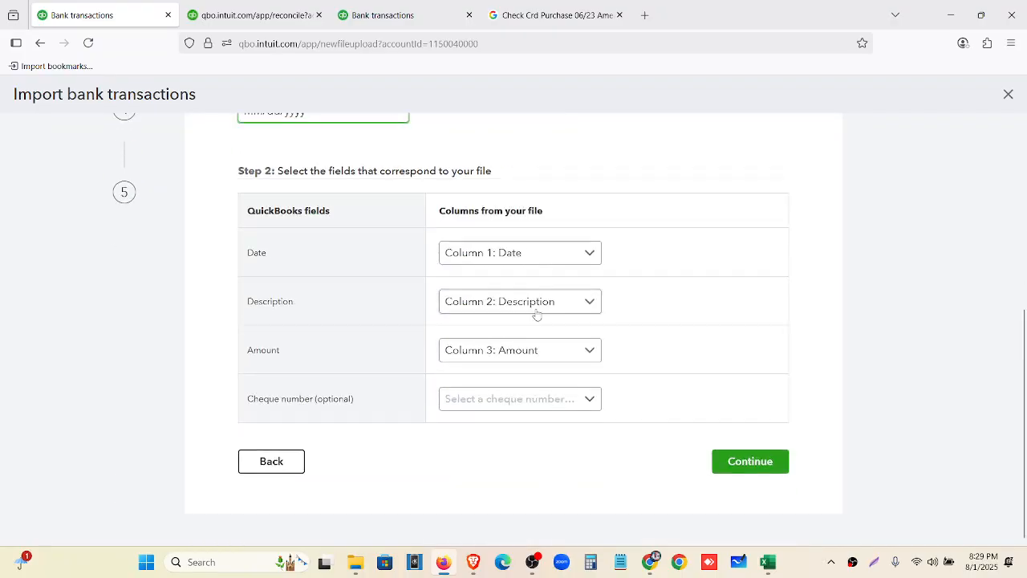
left_click(732, 465)
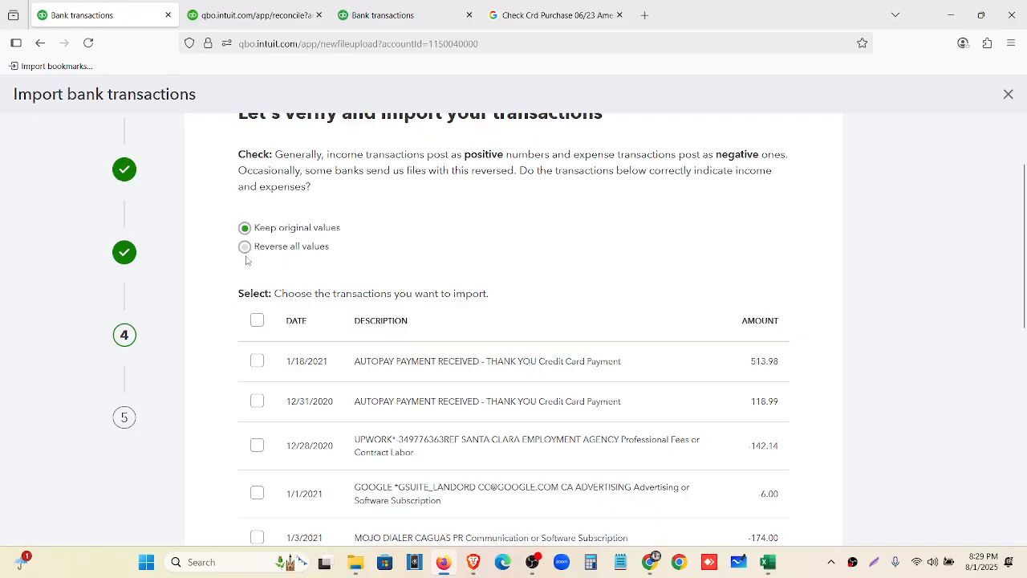
left_click(257, 324)
scroll(554, 337, "down", 10)
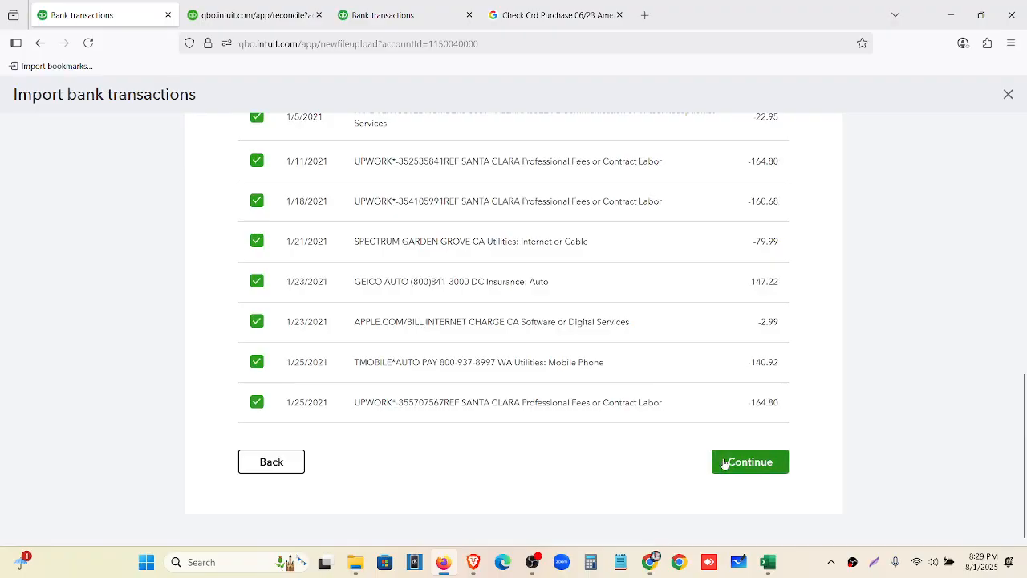
left_click(724, 464)
left_click(642, 337)
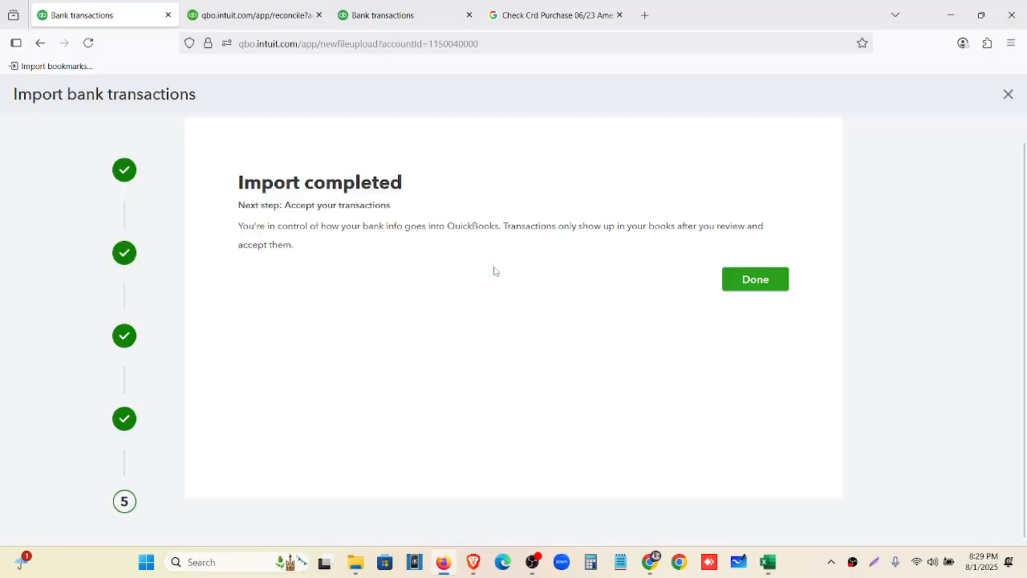
left_click(743, 282)
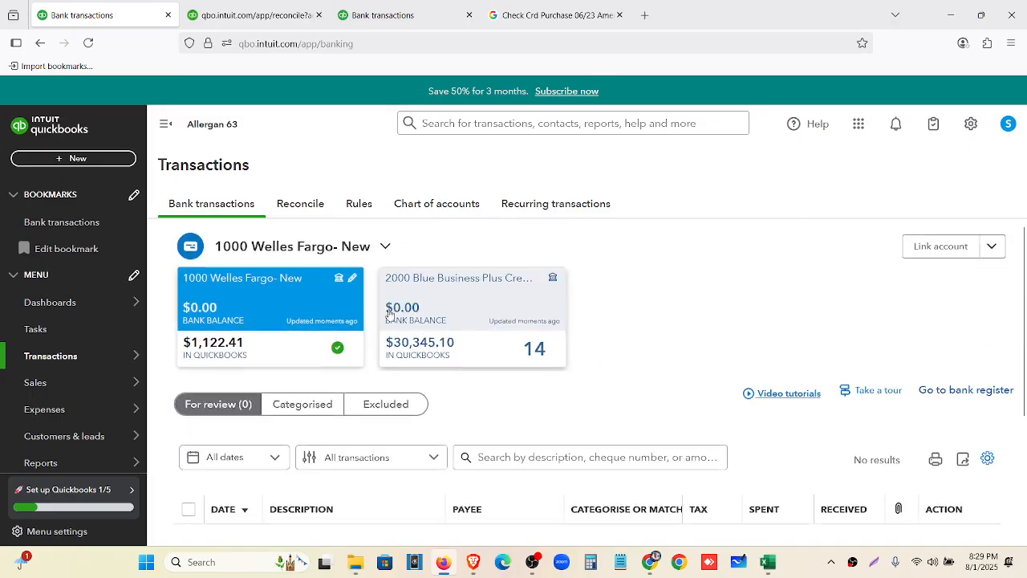
Scroll through the 14 uncategorised Blue Business Plus card transactions, then bring up the card spreadsheet in Excel
scroll(648, 414, "down", 3)
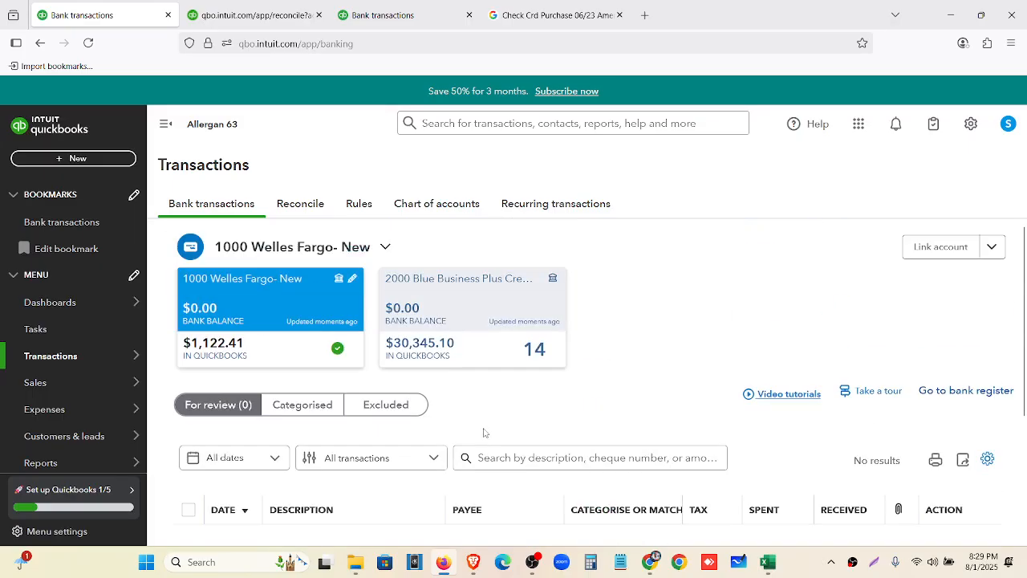
left_click(437, 304)
scroll(388, 442, "down", 5)
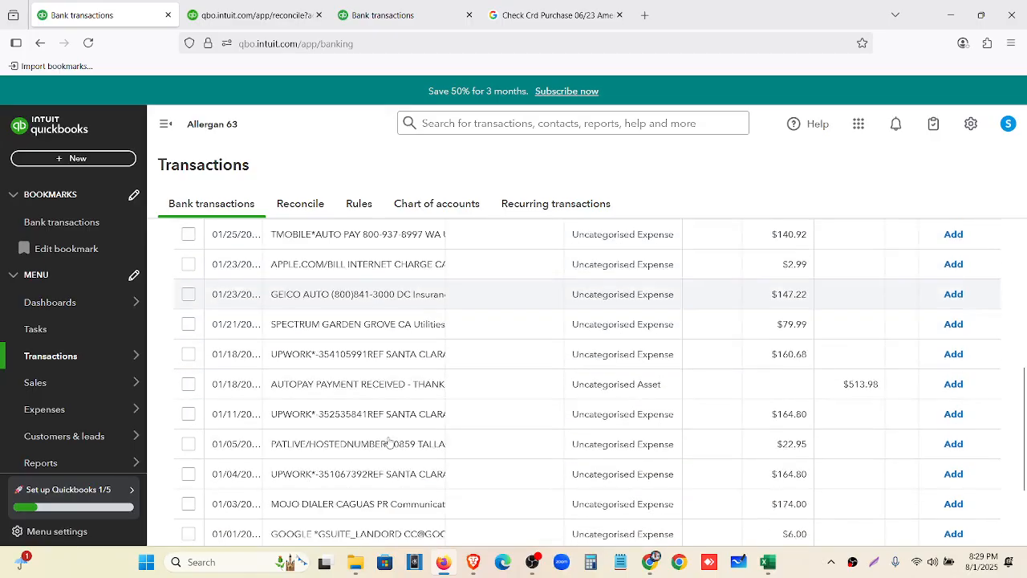
scroll(409, 345, "up", 5)
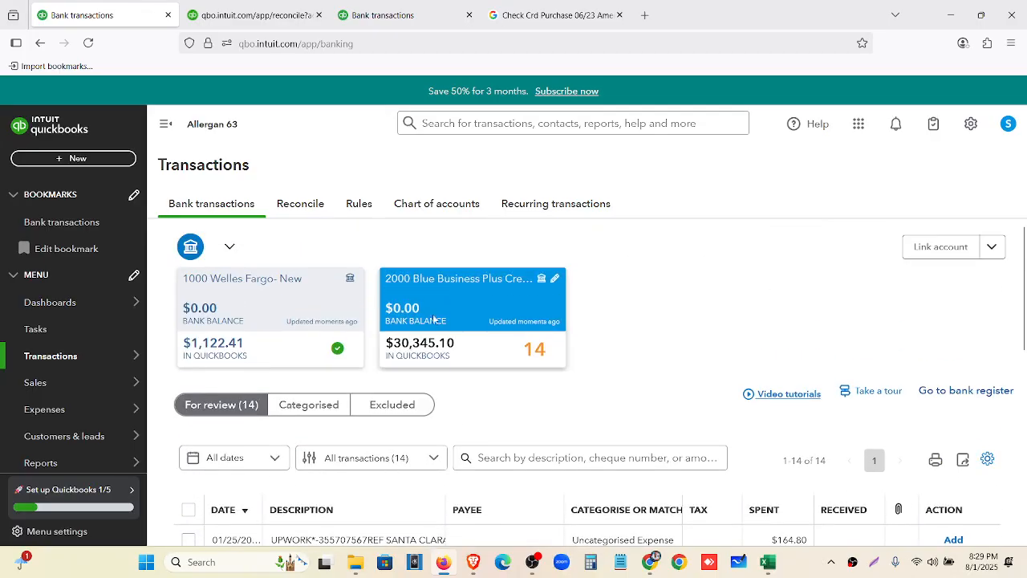
scroll(434, 319, "down", 10)
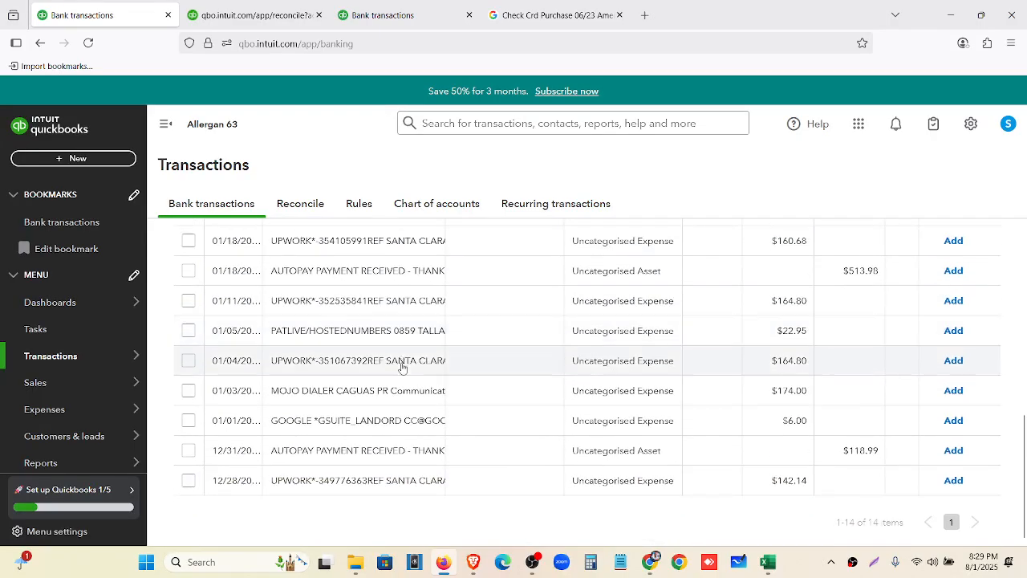
scroll(434, 483, "up", 5)
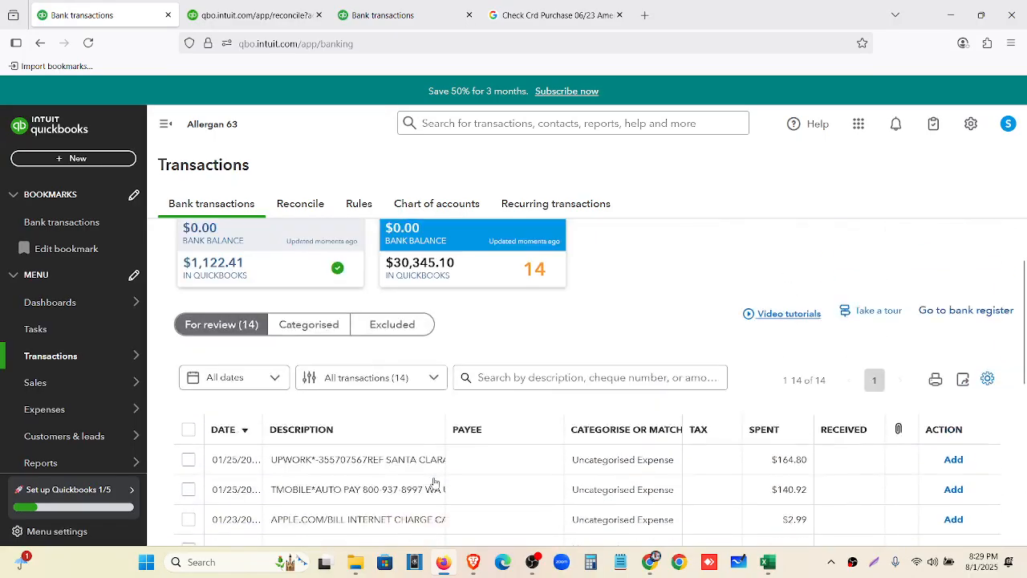
scroll(434, 483, "up", 1)
scroll(434, 483, "down", 2)
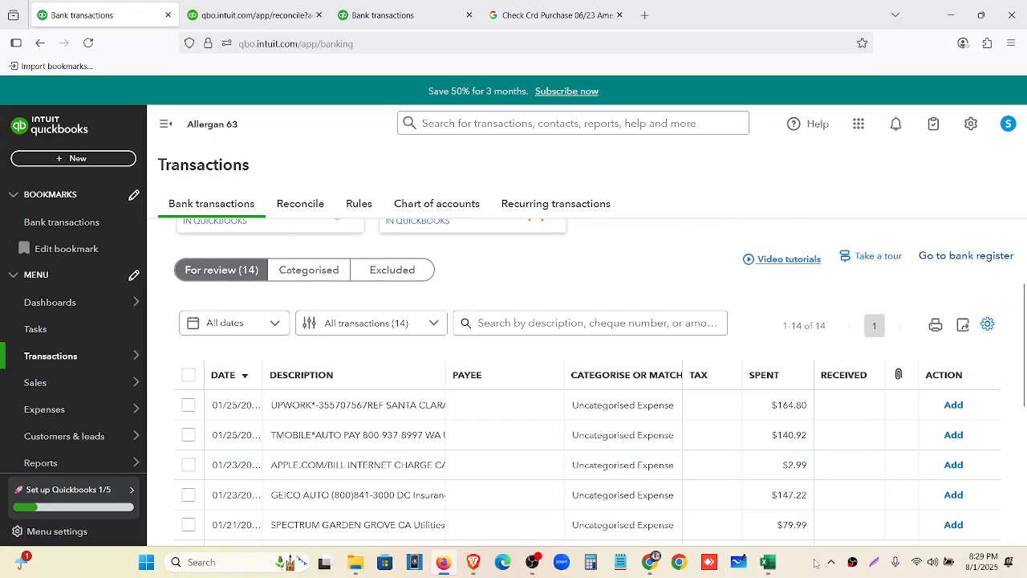
left_click(769, 564)
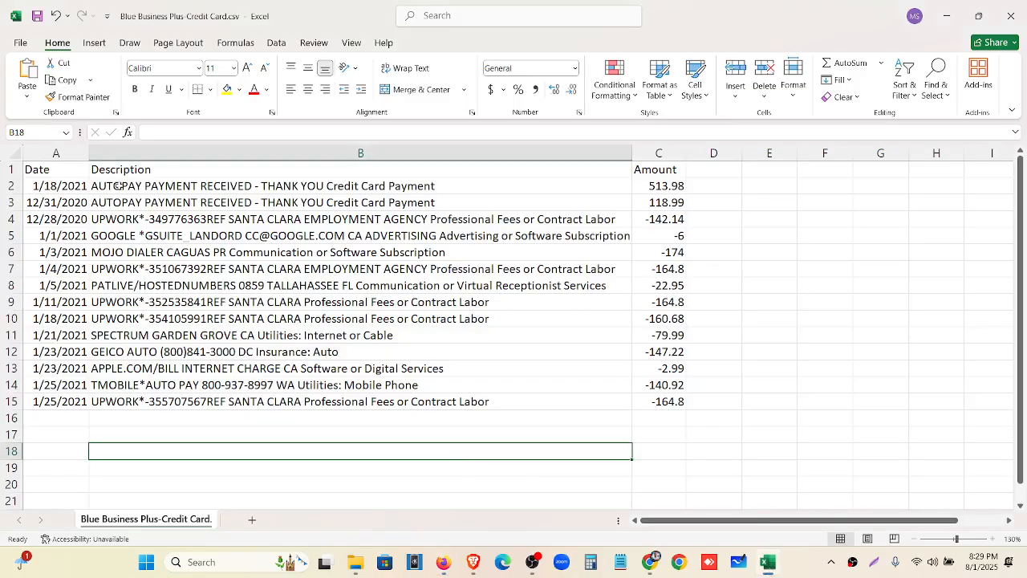
Copy the transaction table A1:C15 into the Categorize bank transactions chat and send it
left_click_drag(31, 175, 665, 400)
key("ctrl+c")
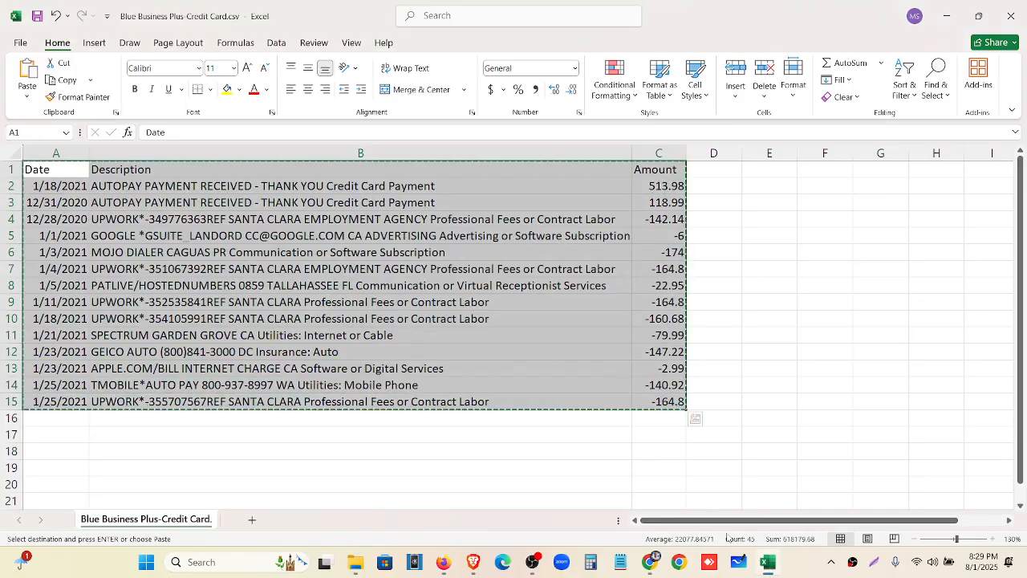
left_click(650, 562)
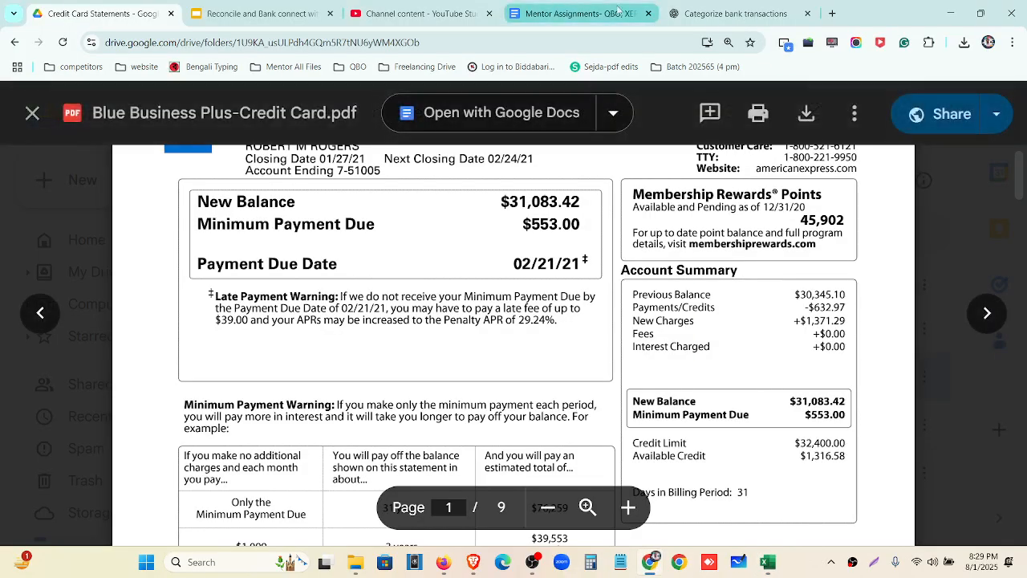
left_click(730, 13)
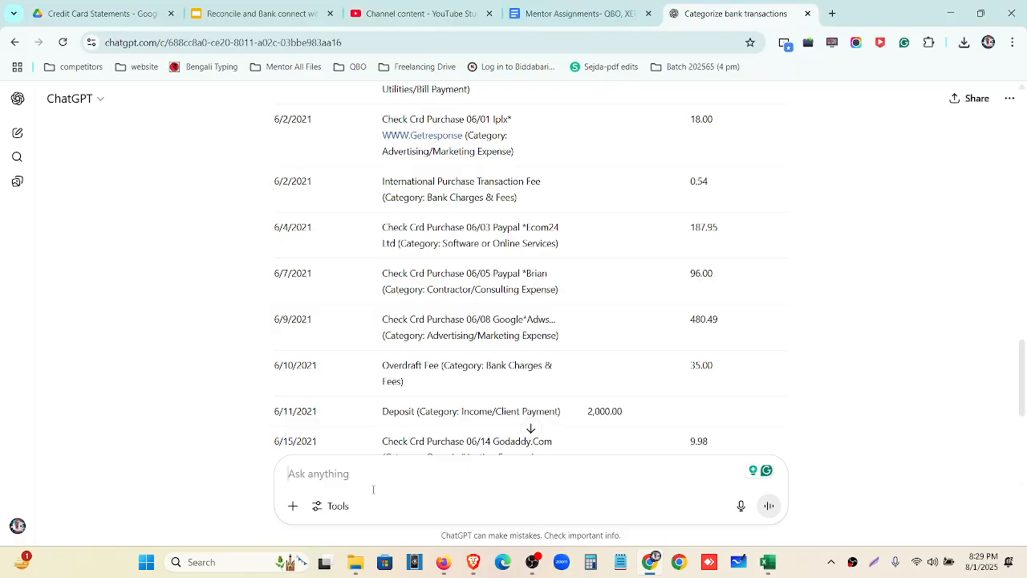
key("ctrl+v")
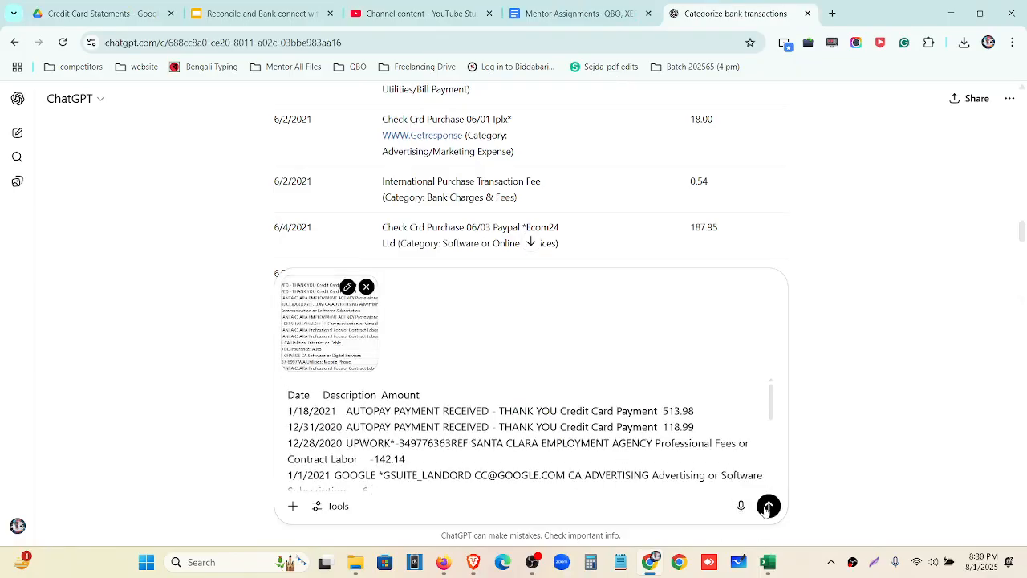
left_click(768, 506)
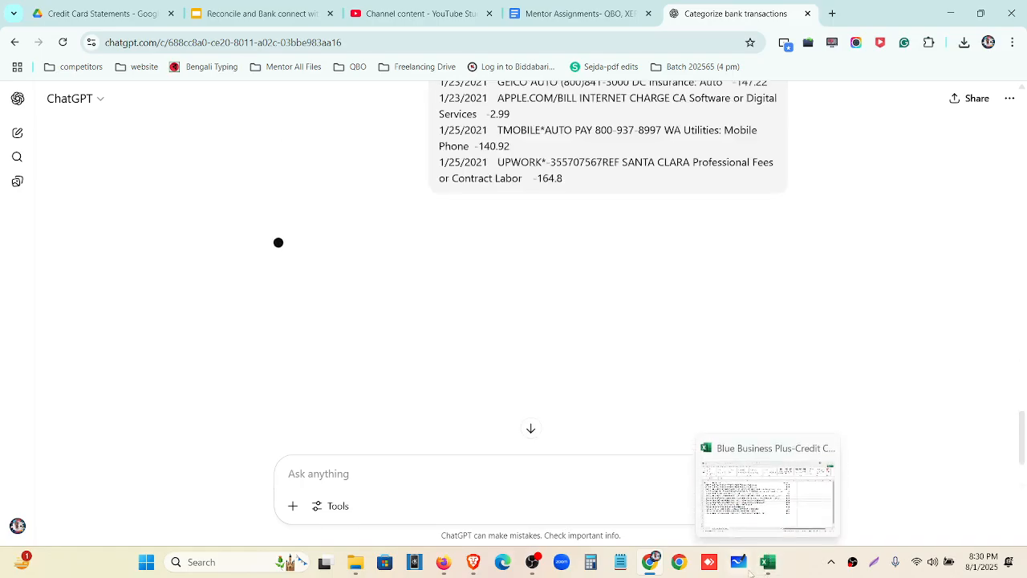
left_click(767, 570)
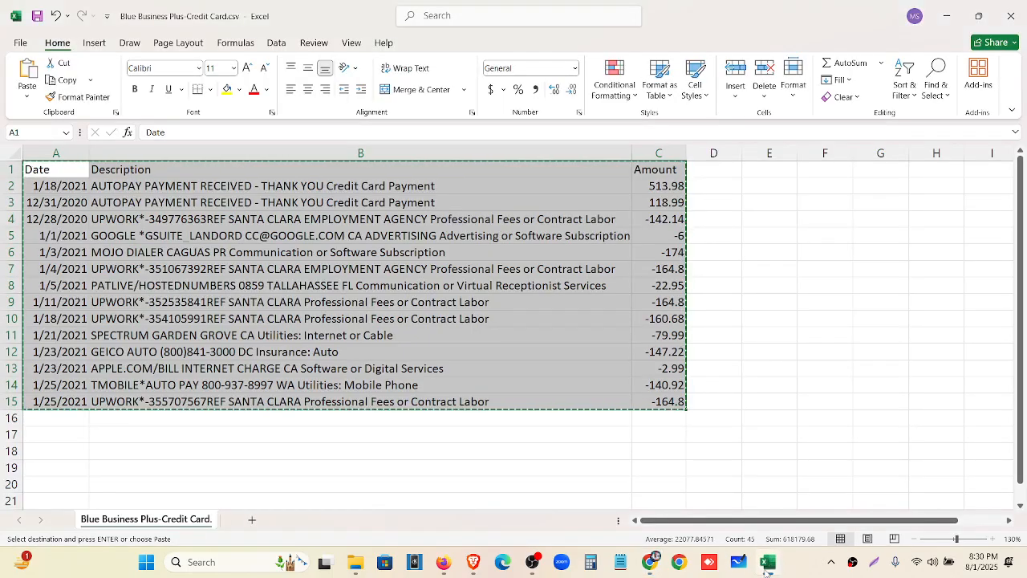
left_click(403, 340)
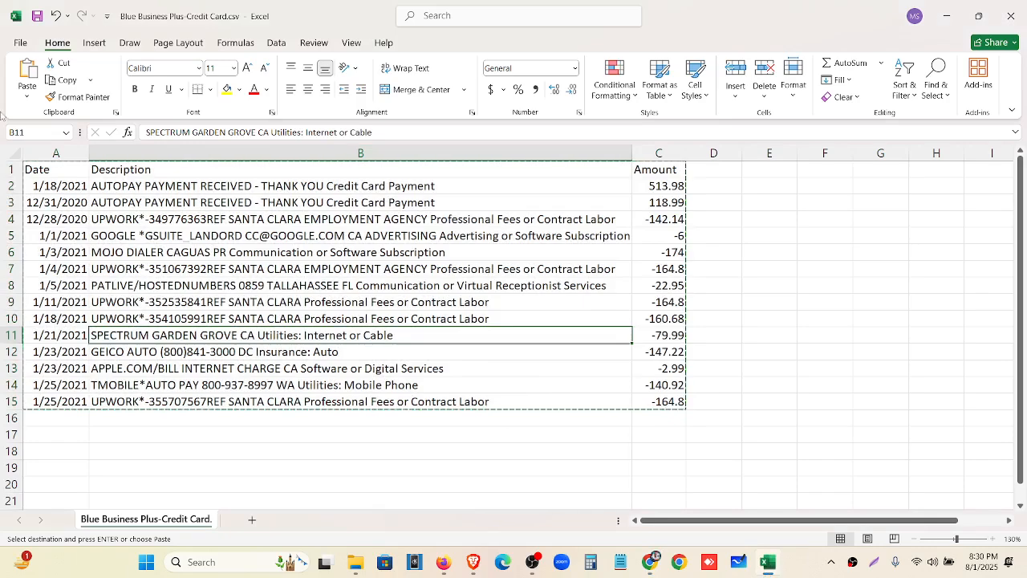
Read ChatGPT's categories, such as Credit Card Payment and Professional Fees or Contract Labor, then return to Excel
left_click(652, 567)
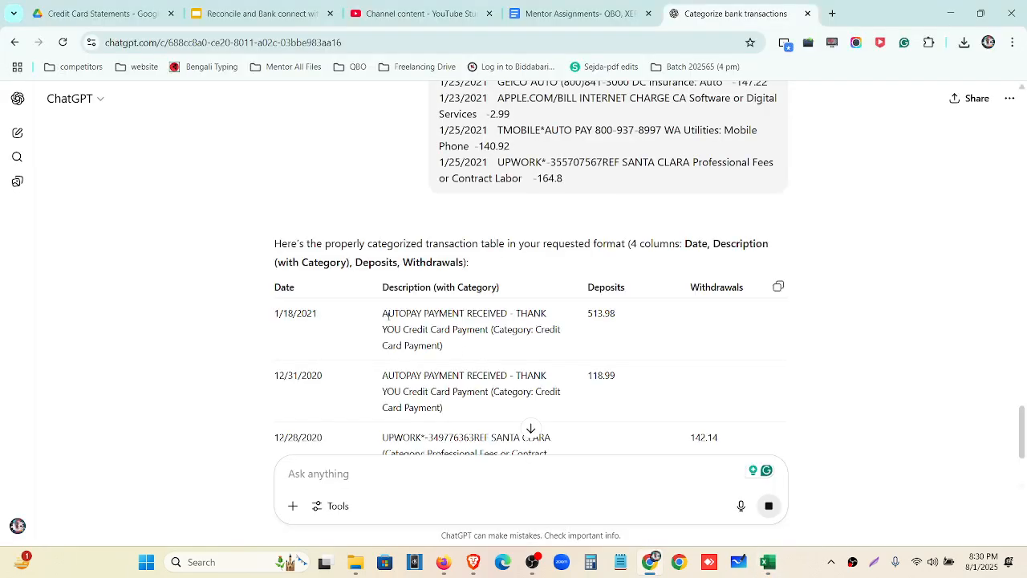
left_click_drag(409, 312, 453, 314)
left_click_drag(536, 330, 550, 331)
left_click_drag(521, 392, 554, 414)
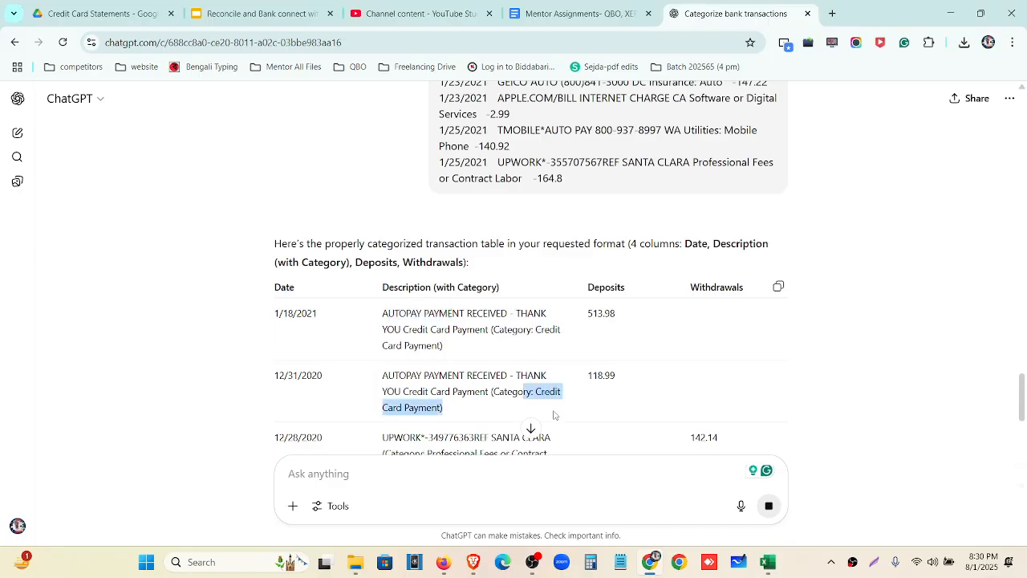
scroll(553, 415, "down", 3)
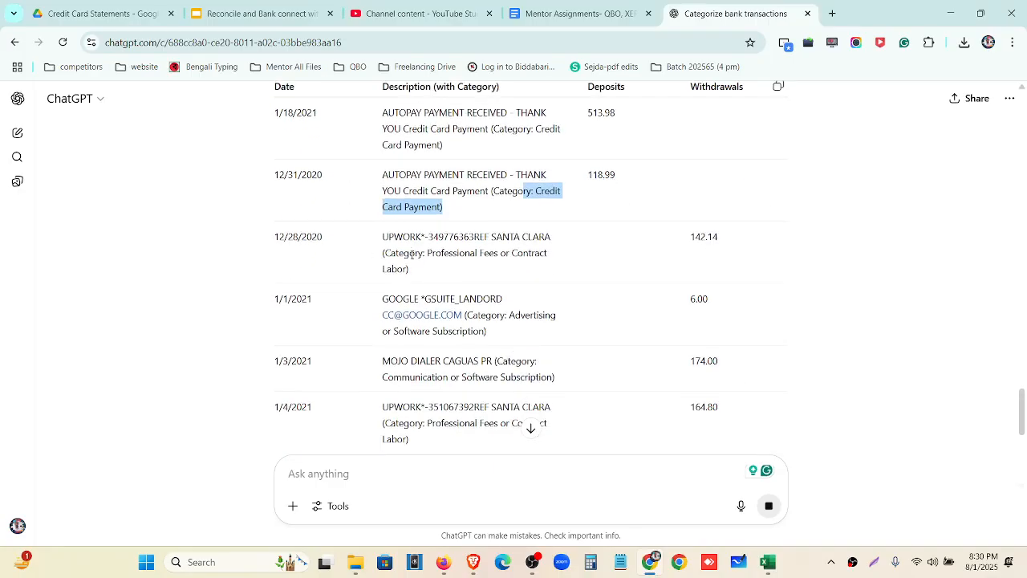
left_click_drag(427, 253, 453, 279)
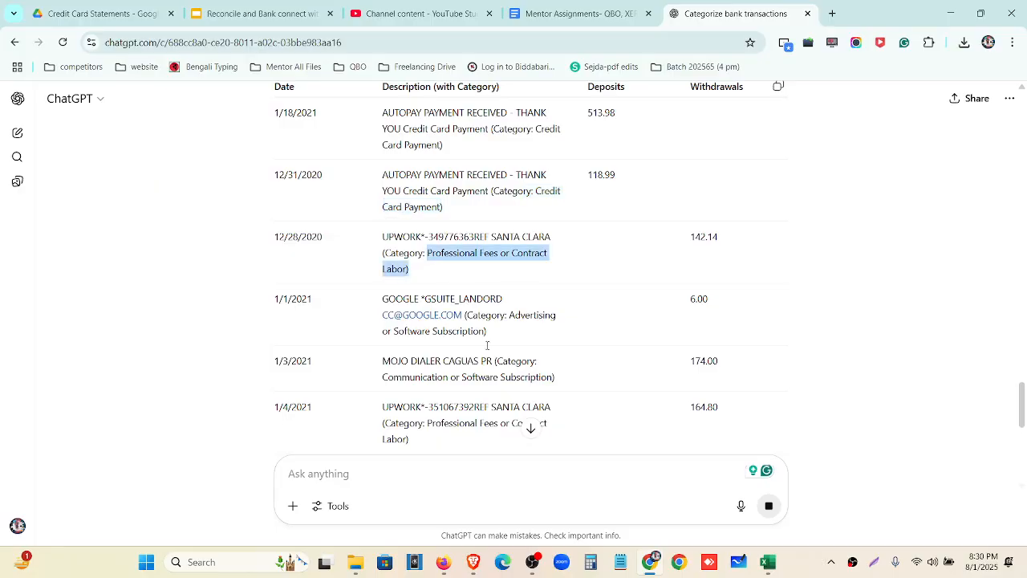
scroll(473, 341, "down", 4)
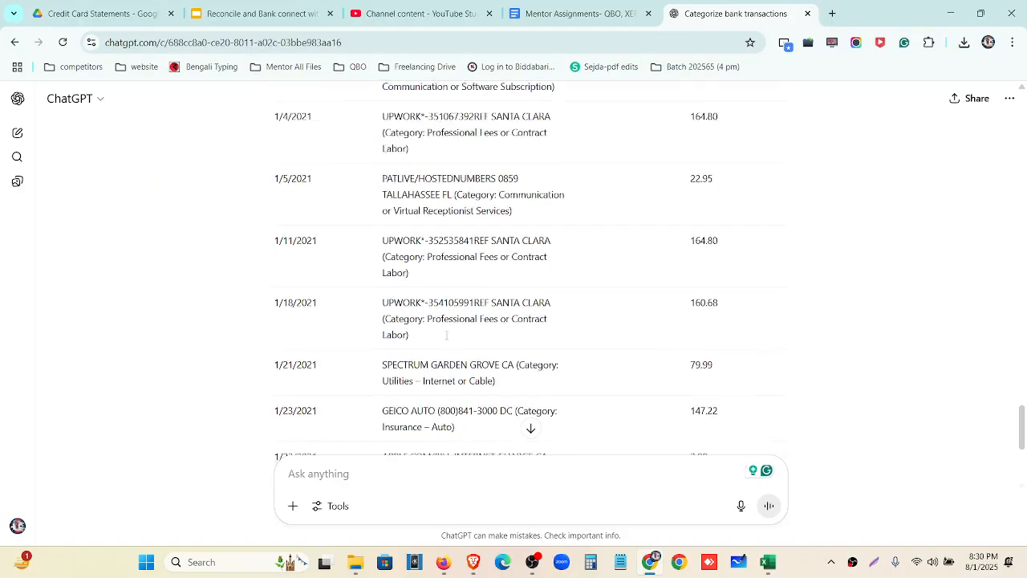
scroll(447, 335, "down", 2)
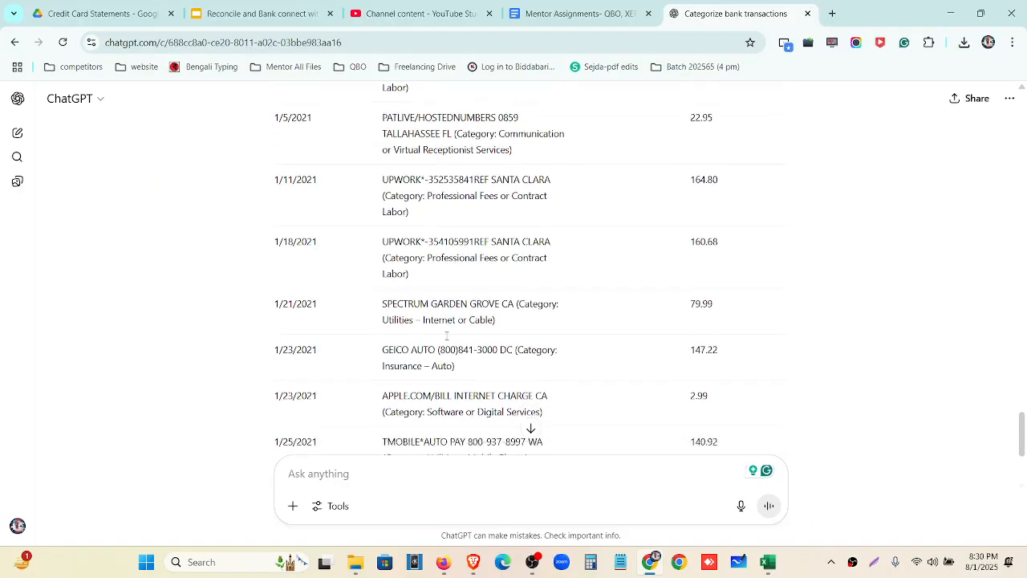
left_click(775, 566)
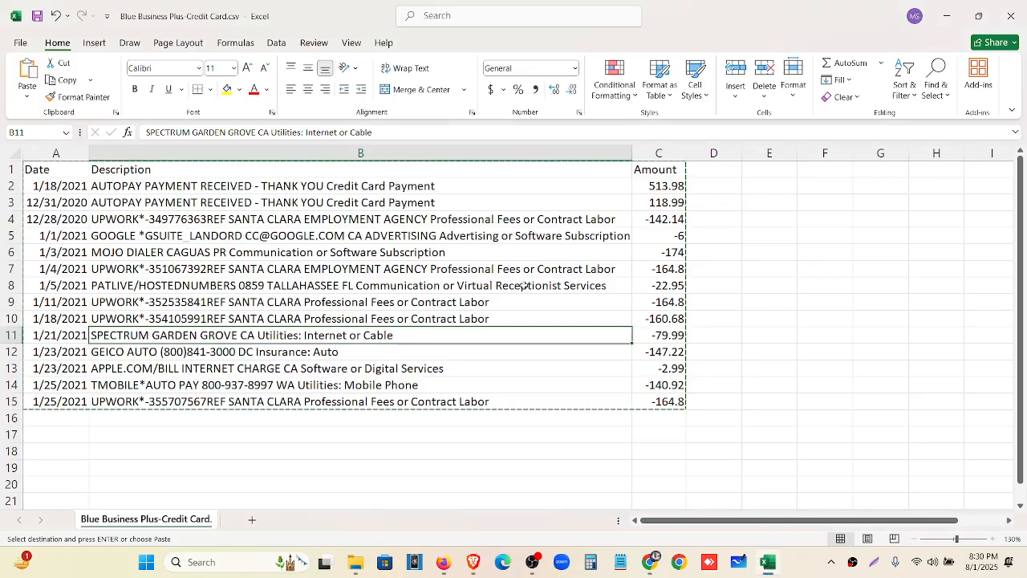
Highlight the Upwork descriptions in B4, B7, B9, B10 and B15 with yellow fill
left_click(736, 369)
scroll(853, 390, "up", 2)
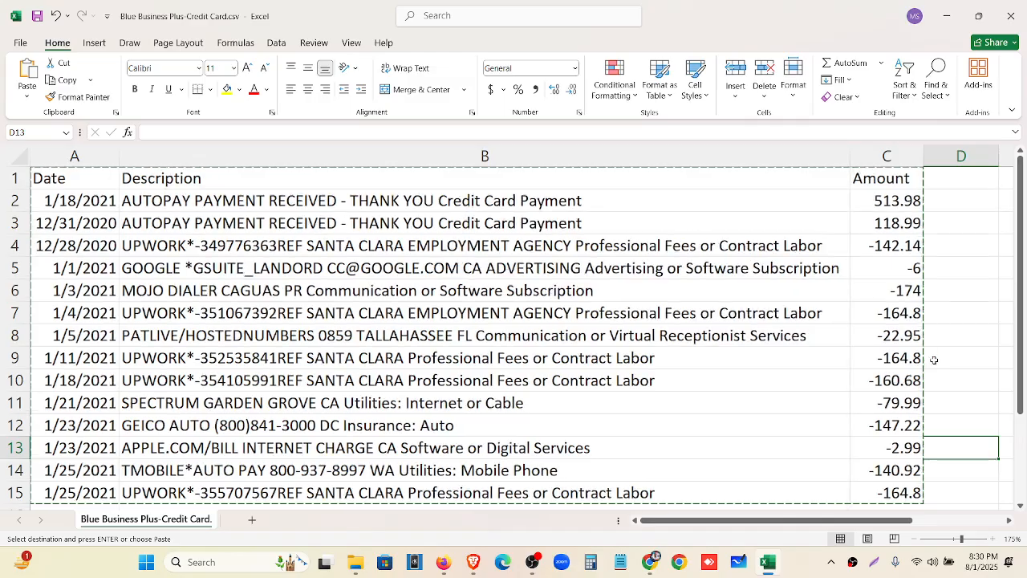
scroll(931, 357, "up", 1)
left_click(308, 243)
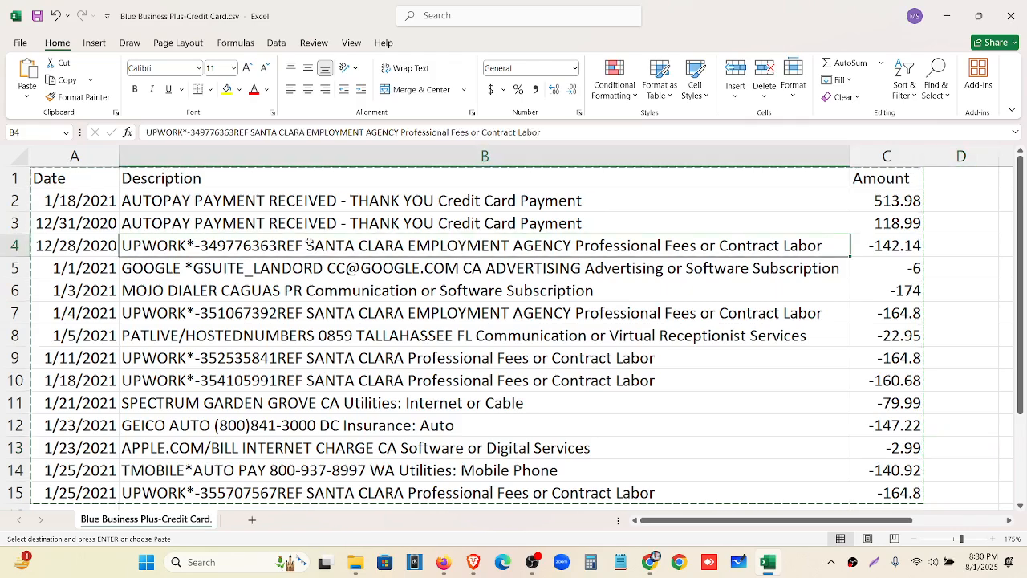
left_click(227, 89)
left_click(78, 97)
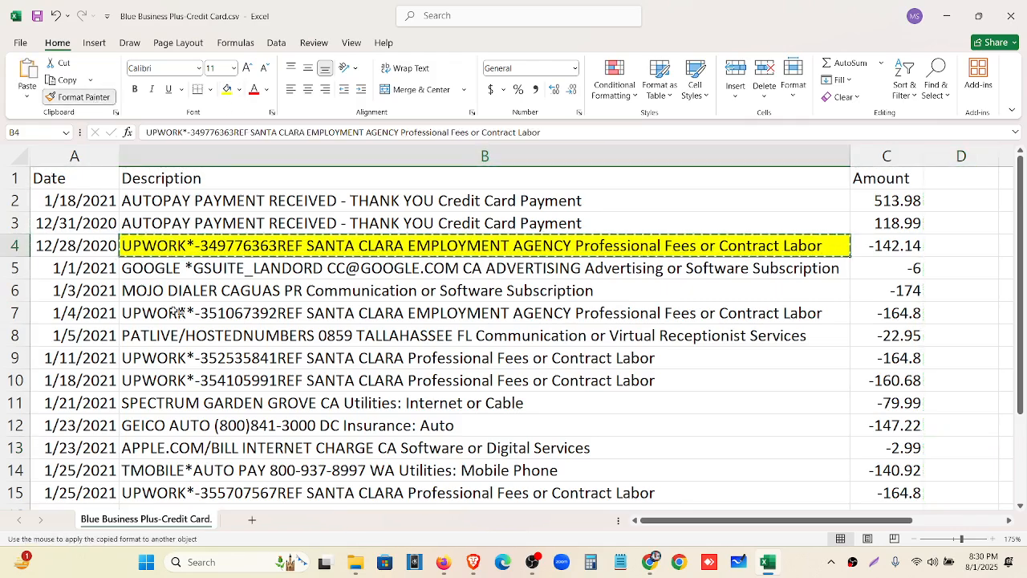
left_click(170, 313)
left_click(78, 97)
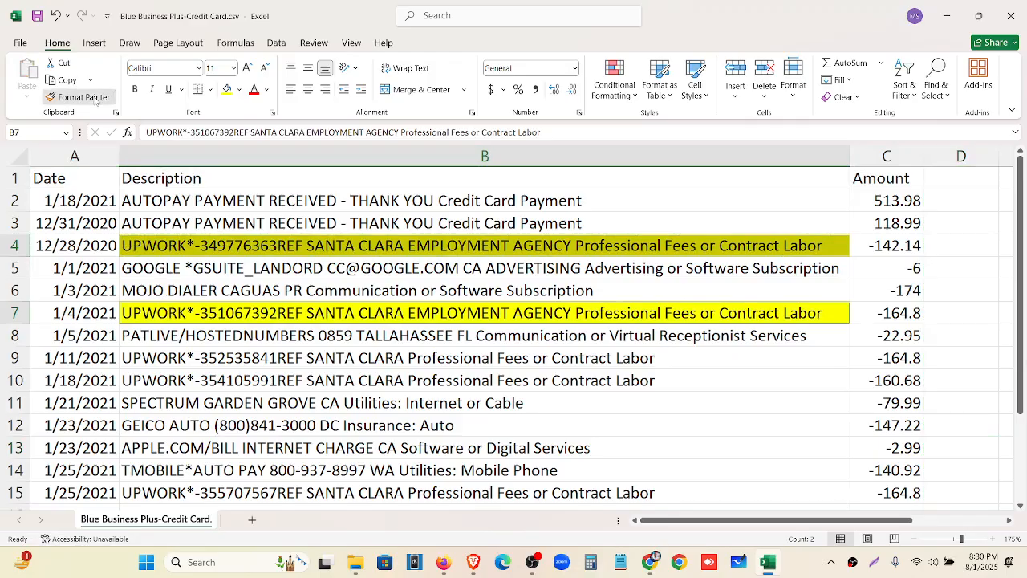
left_click(160, 358)
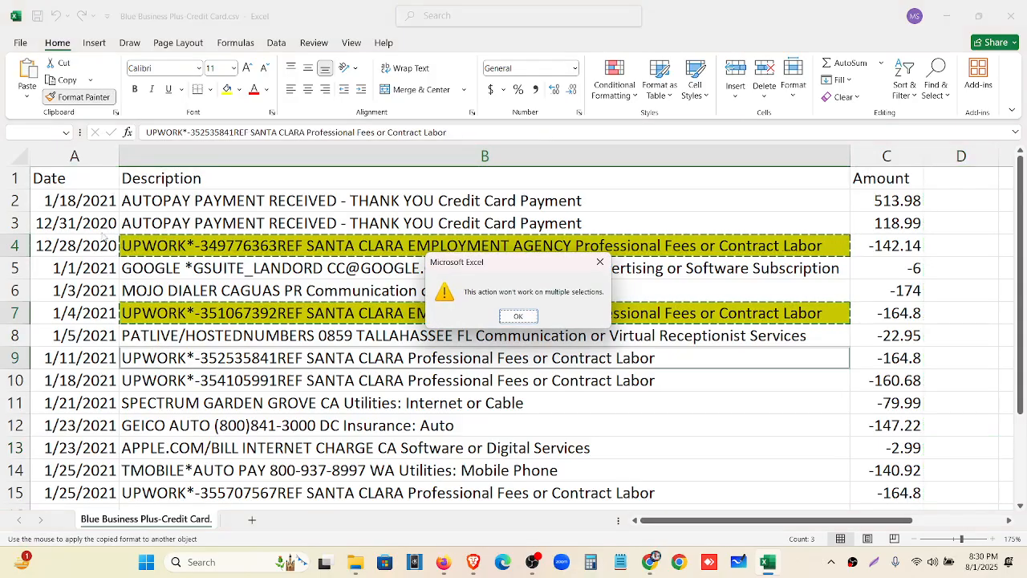
left_click(517, 316)
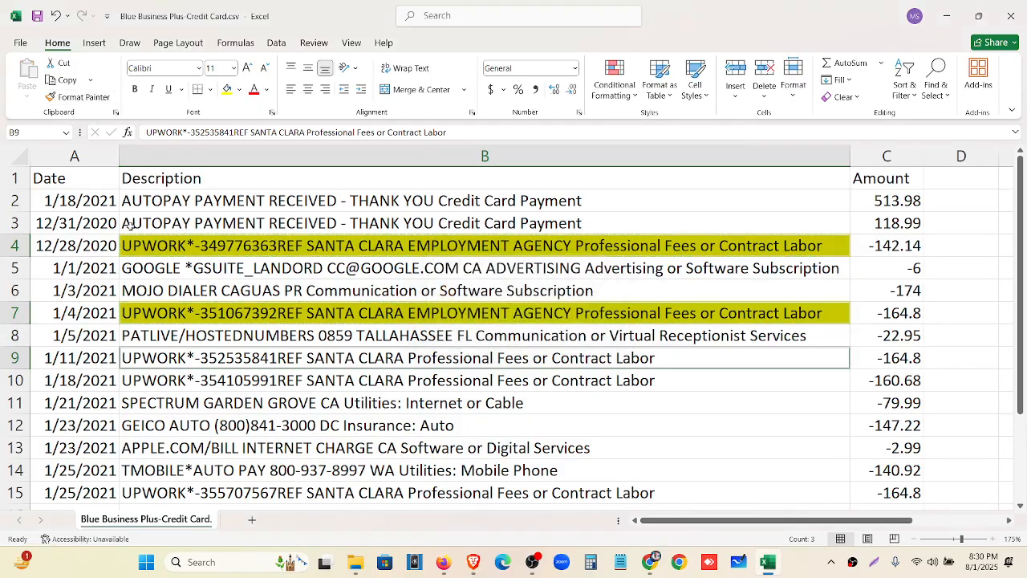
left_click(173, 313)
left_click(78, 97)
left_click(162, 357)
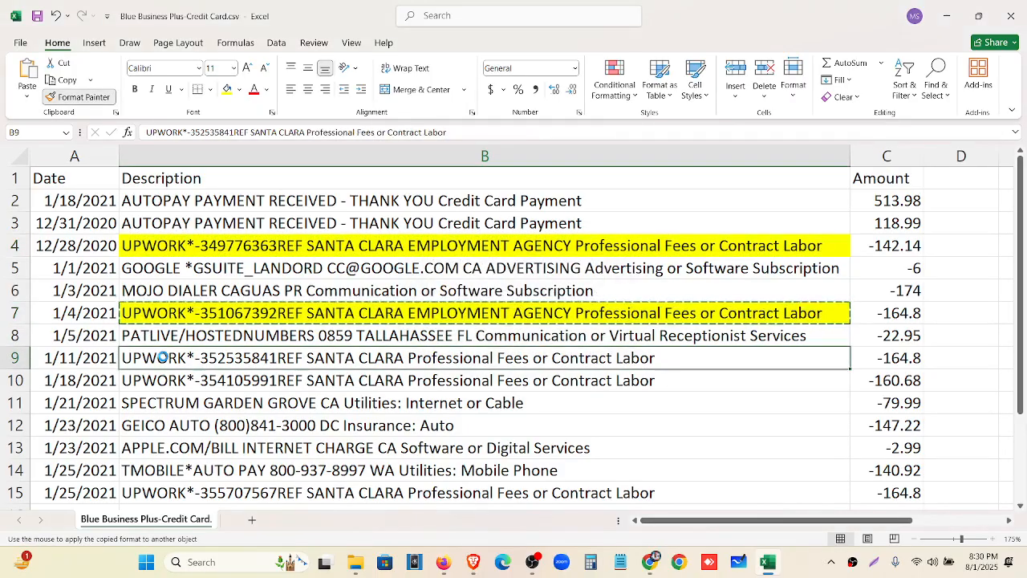
left_click(78, 97)
left_click(141, 380)
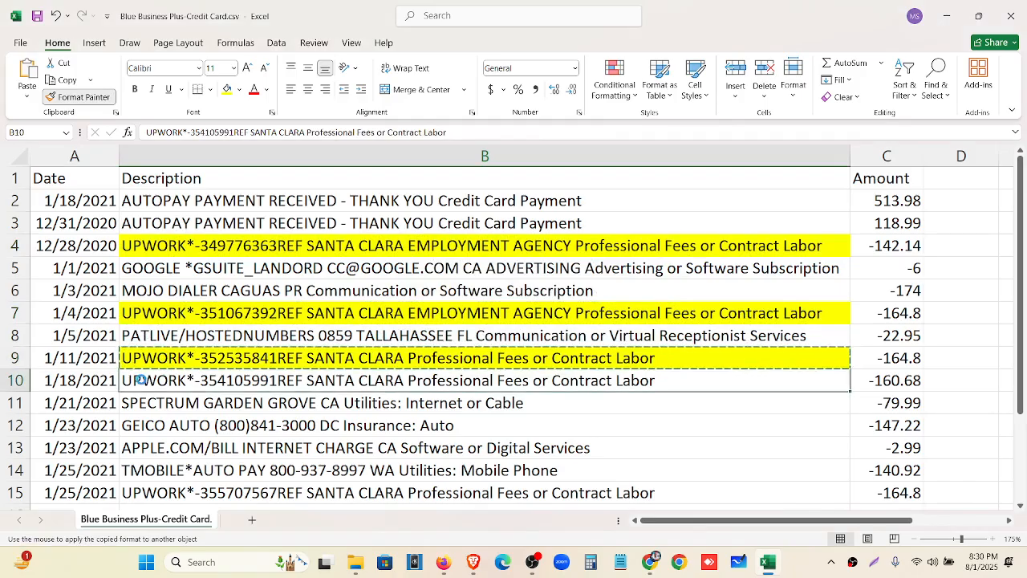
left_click(77, 97)
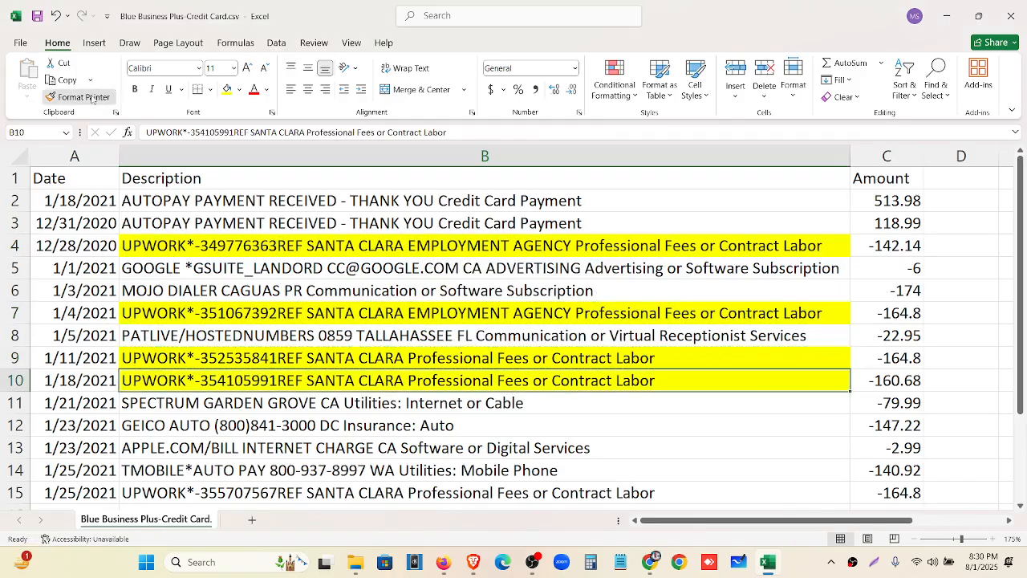
left_click(216, 493)
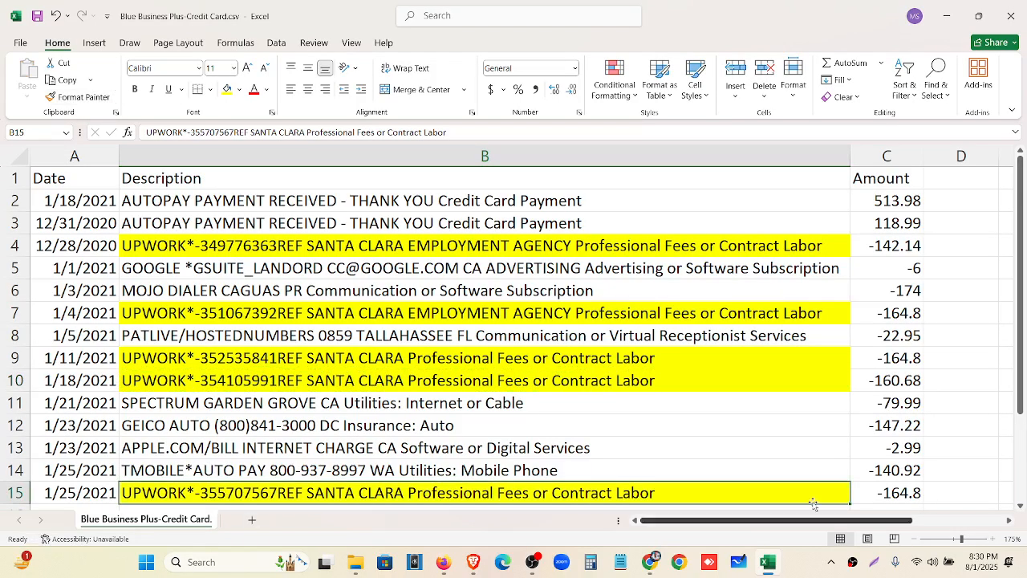
Copy the word UPWORK from cell B4 and go back to QuickBooks
double_click(186, 358)
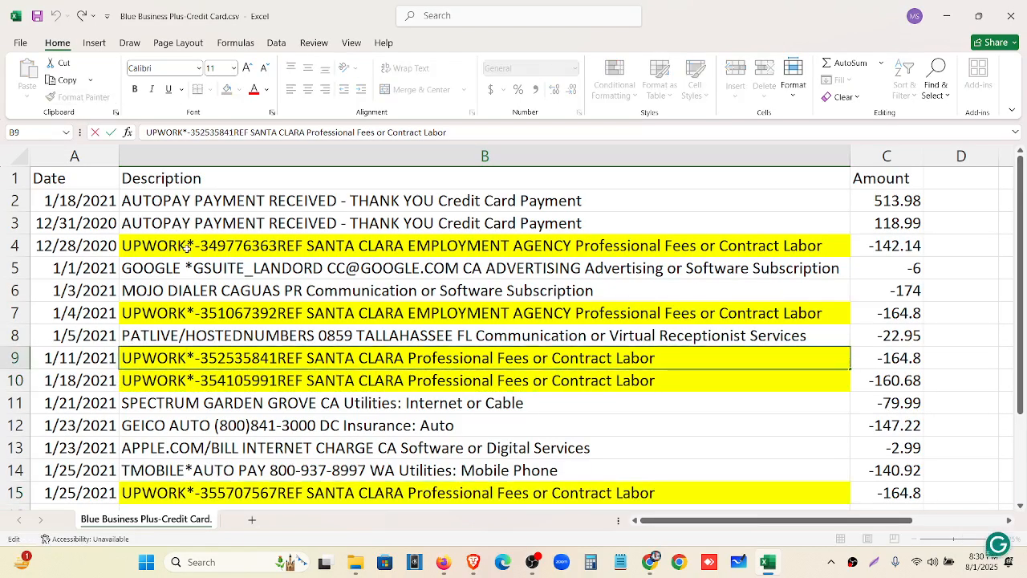
double_click(186, 246)
left_click_drag(186, 245, 167, 245)
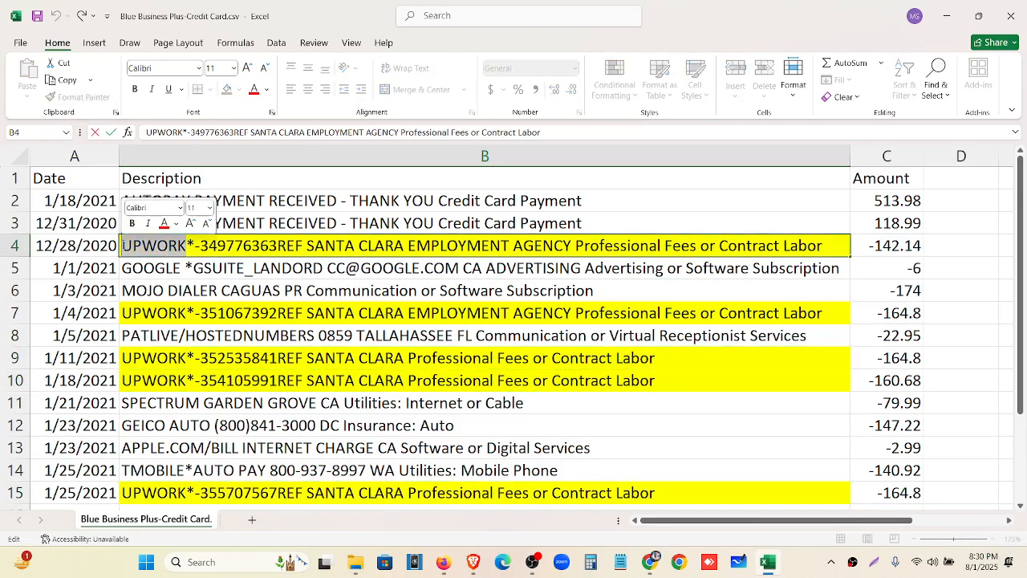
key("ctrl+c")
left_click(449, 565)
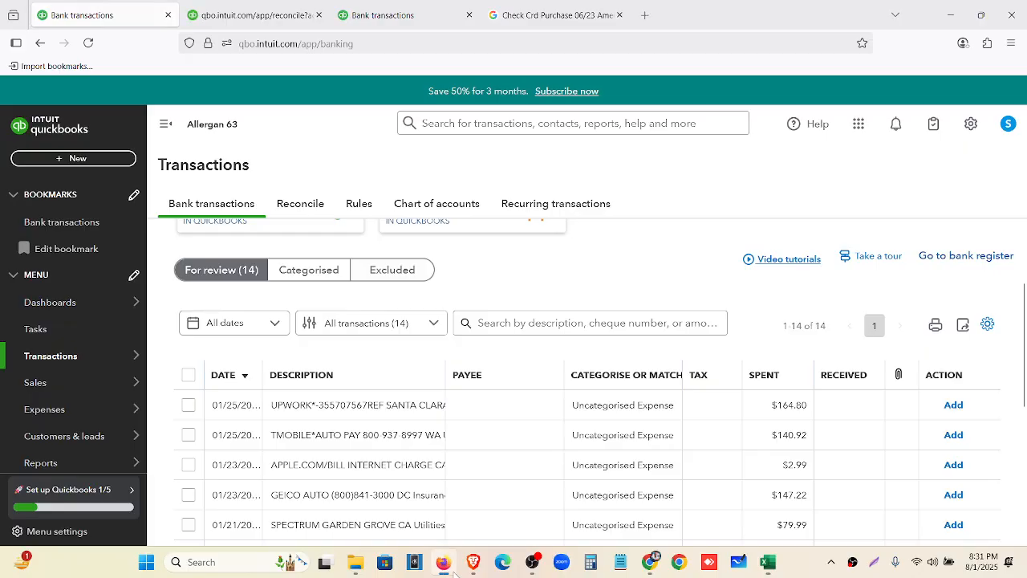
Create a new bank rule named UPWORK from the Rules page and open its money in/out choice
left_click(358, 204)
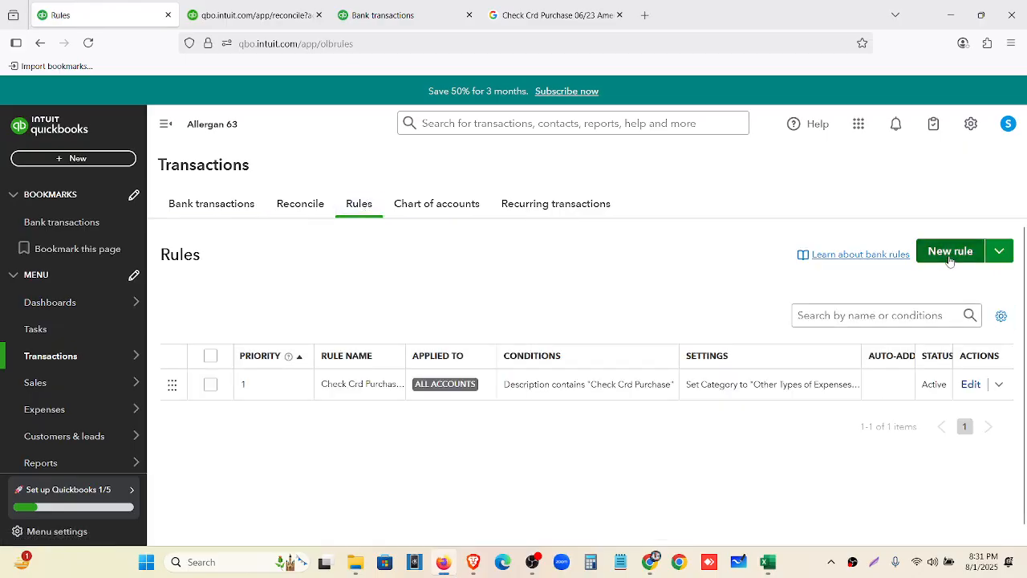
left_click(974, 250)
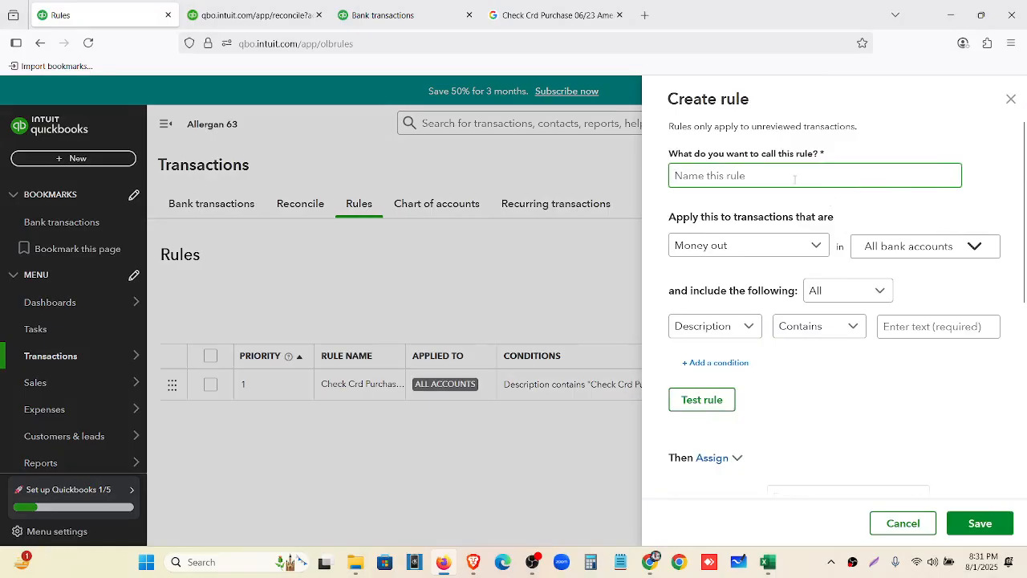
key("ctrl+v")
left_click(816, 245)
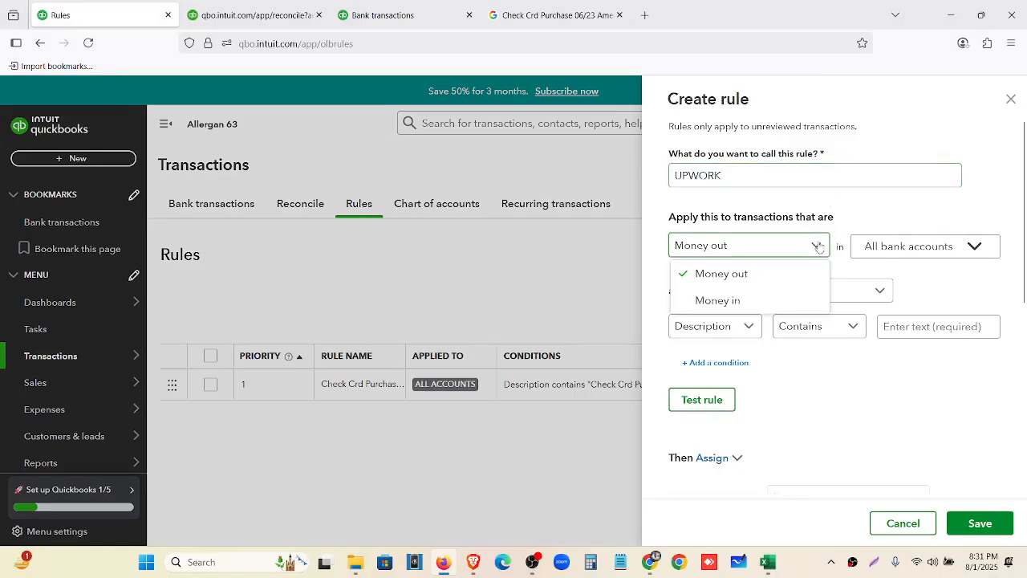
left_click(768, 562)
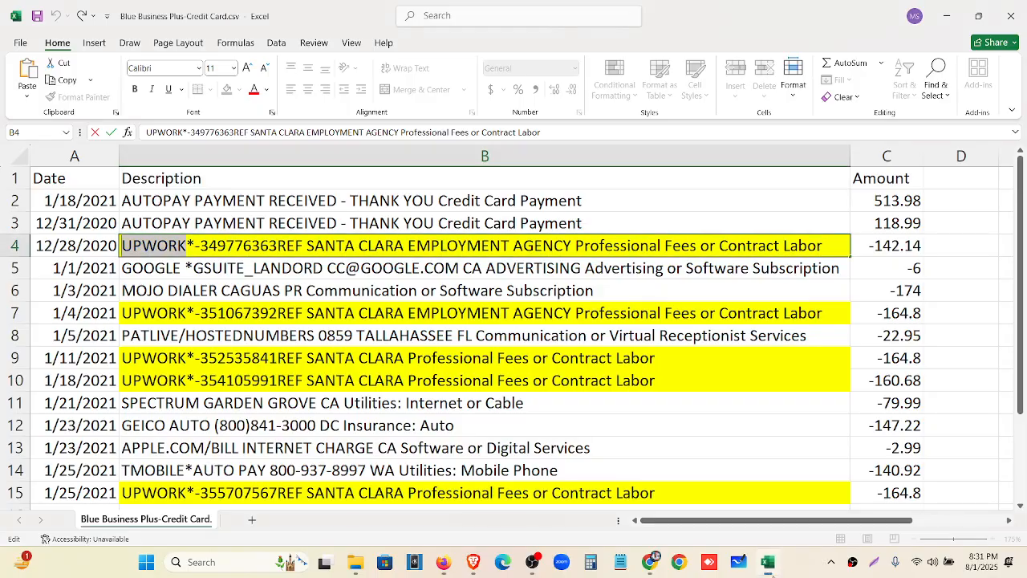
Check the Upwork charge amounts in C4 and C7 through C10, then minimize Excel
left_click(915, 248)
scroll(881, 217, "down", 2)
scroll(879, 211, "up", 2)
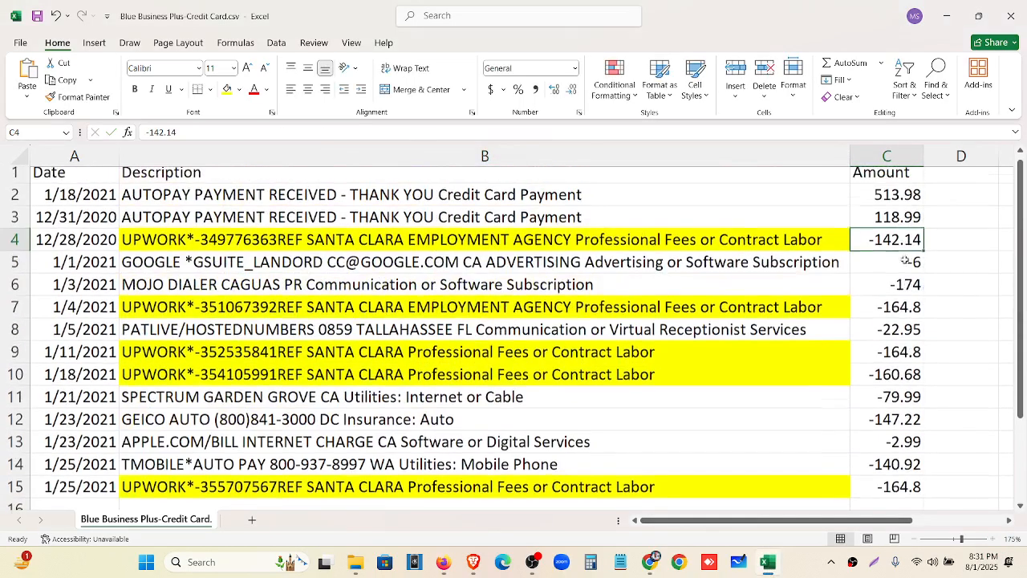
left_click(896, 315)
key("Down")
key("Down")
key("Down")
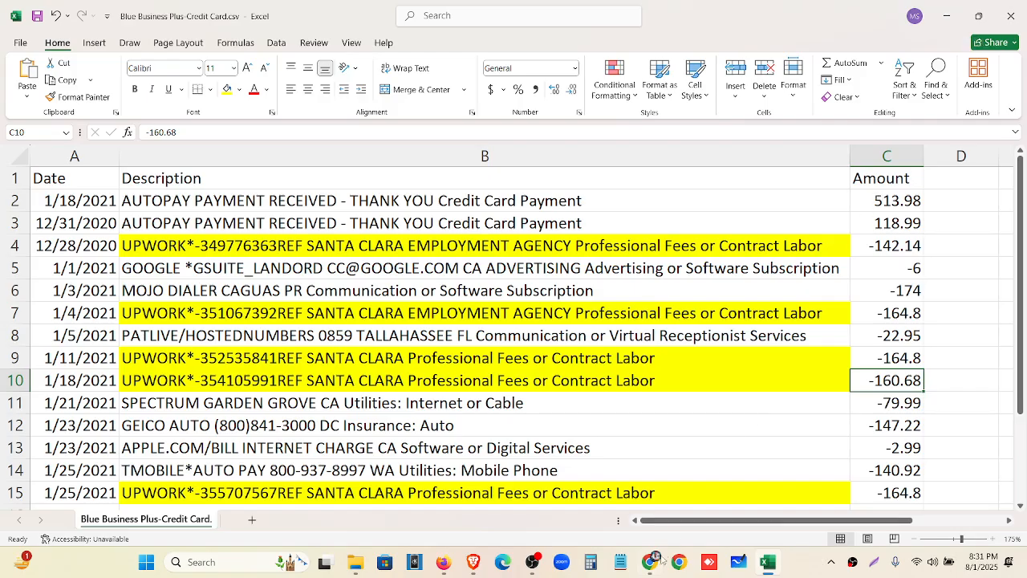
left_click(947, 18)
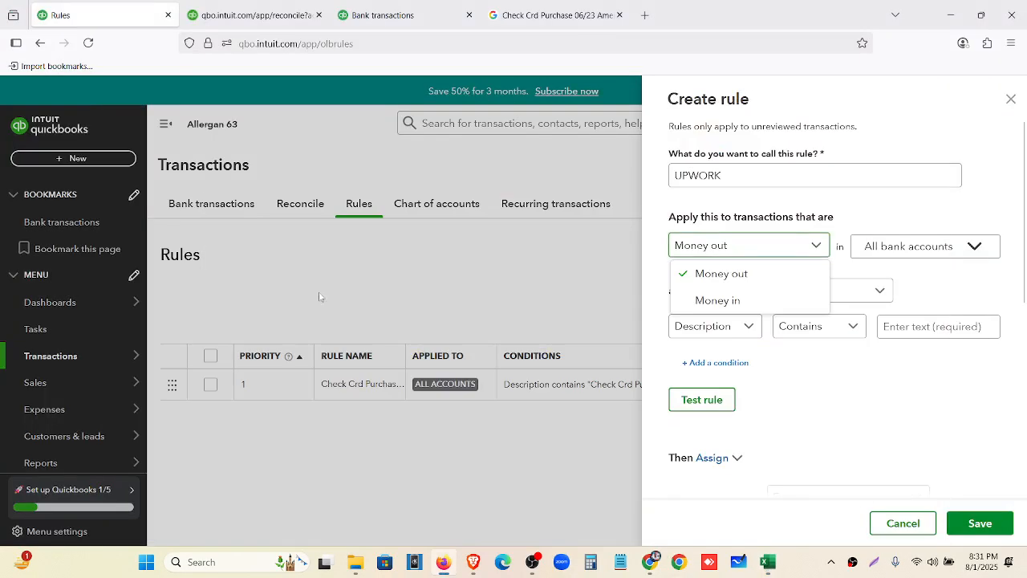
left_click(264, 15)
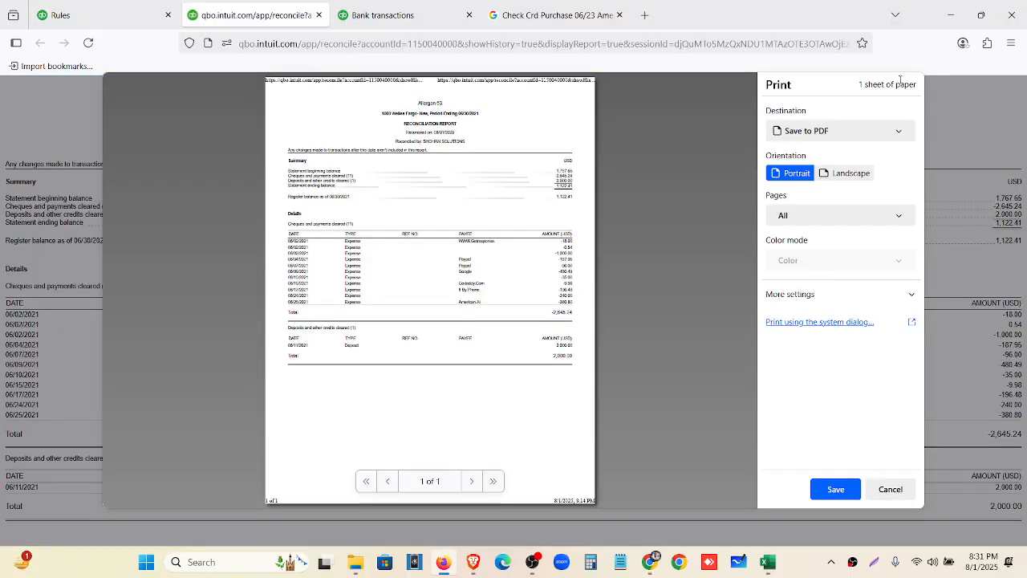
left_click(383, 15)
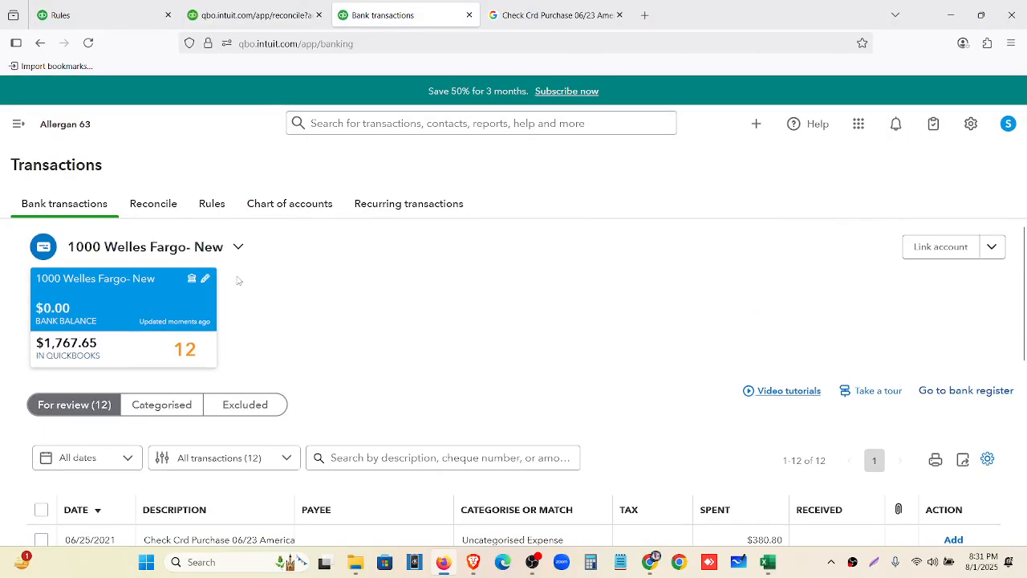
left_click(88, 42)
left_click(25, 127)
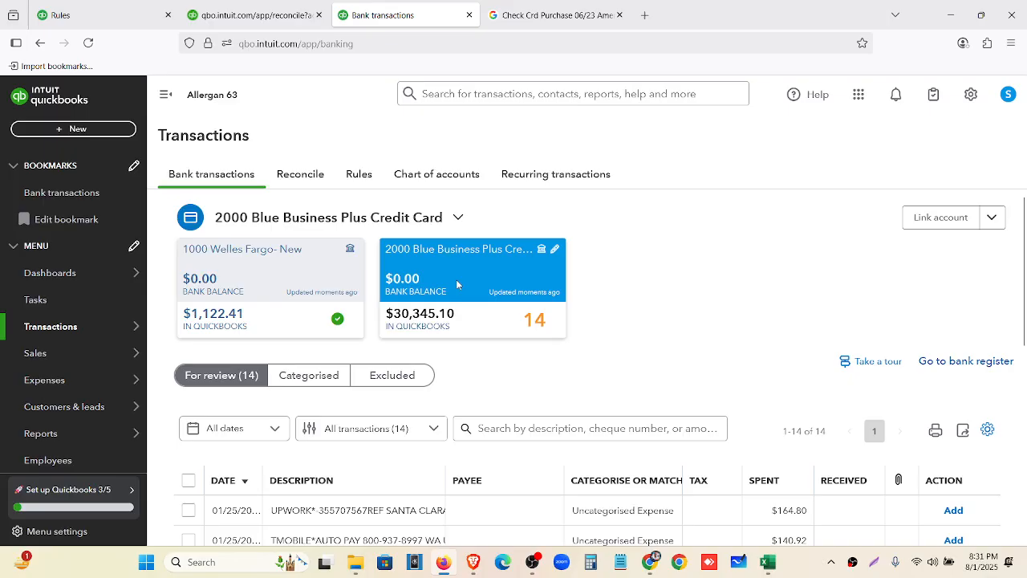
scroll(672, 333, "down", 3)
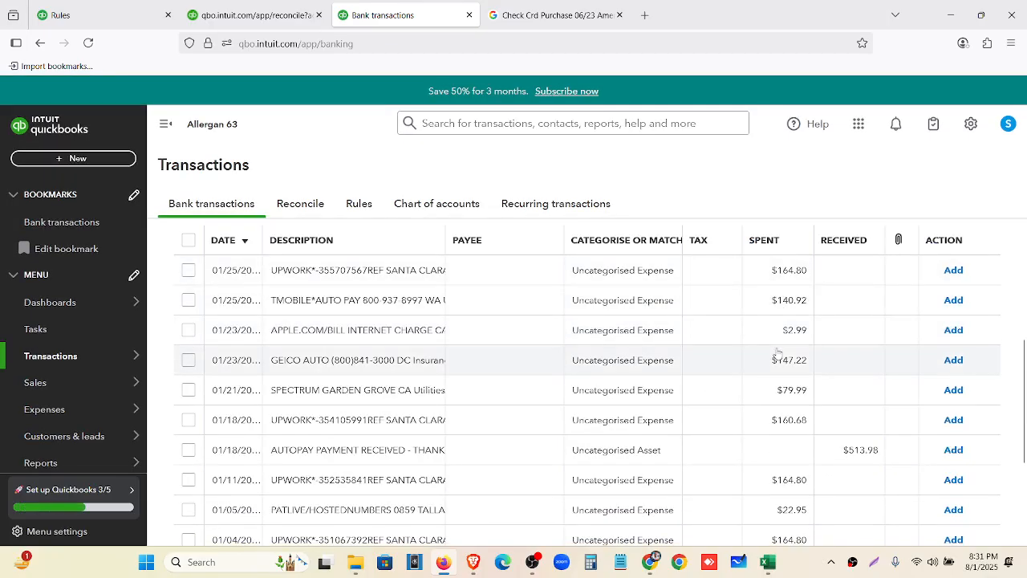
scroll(783, 449, "down", 2)
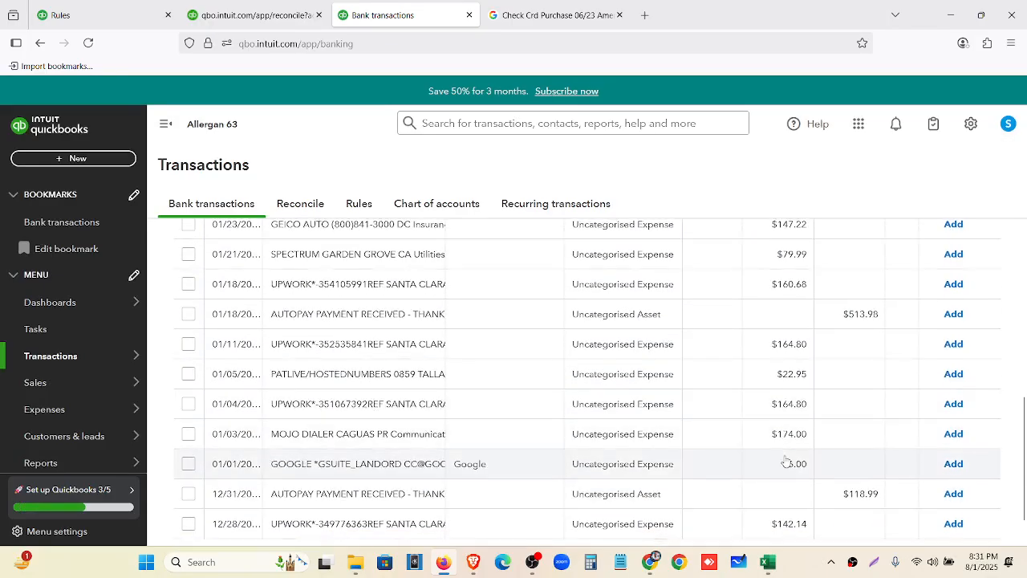
left_click(61, 15)
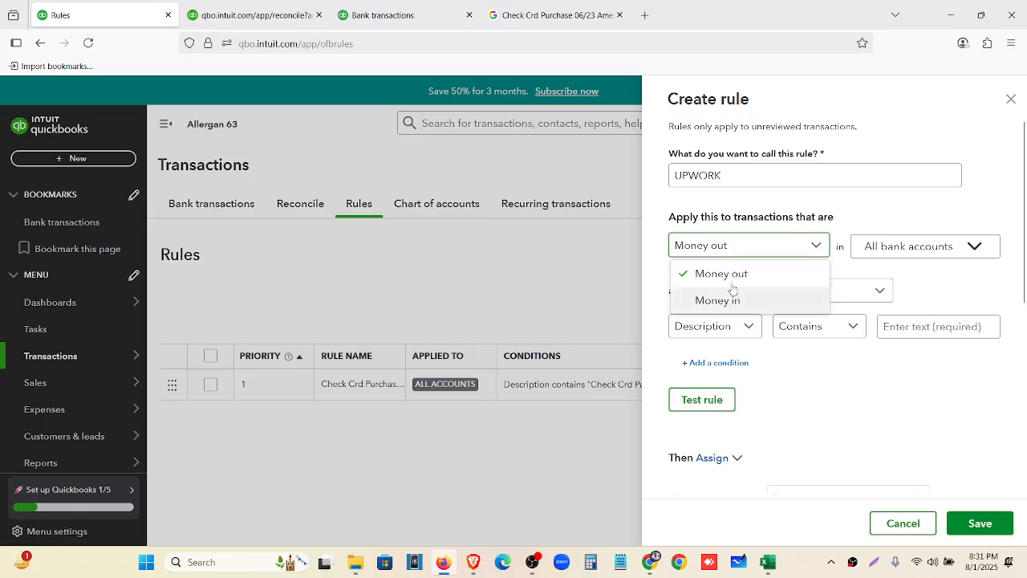
Keep Money out and apply the UPWORK rule only to the 2000 Blue Business Plus Credit Card
left_click(770, 277)
left_click(921, 245)
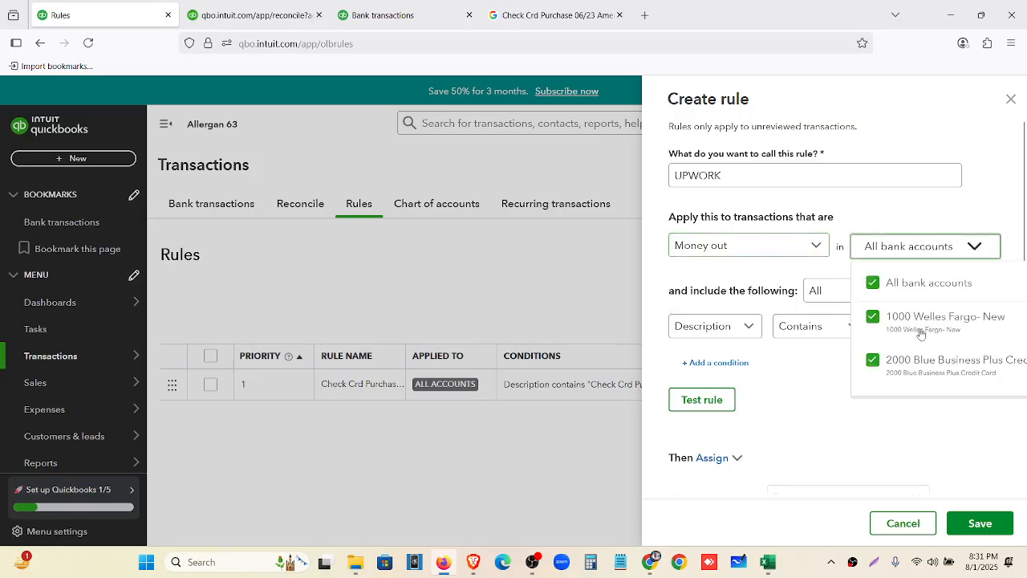
left_click(880, 292)
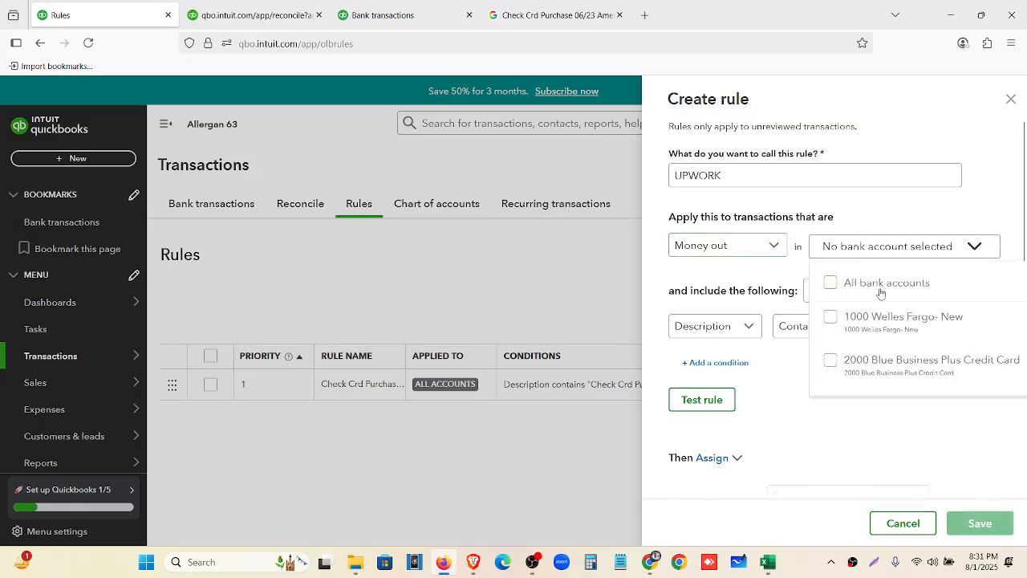
left_click(868, 371)
left_click(799, 430)
scroll(806, 386, "down", 3)
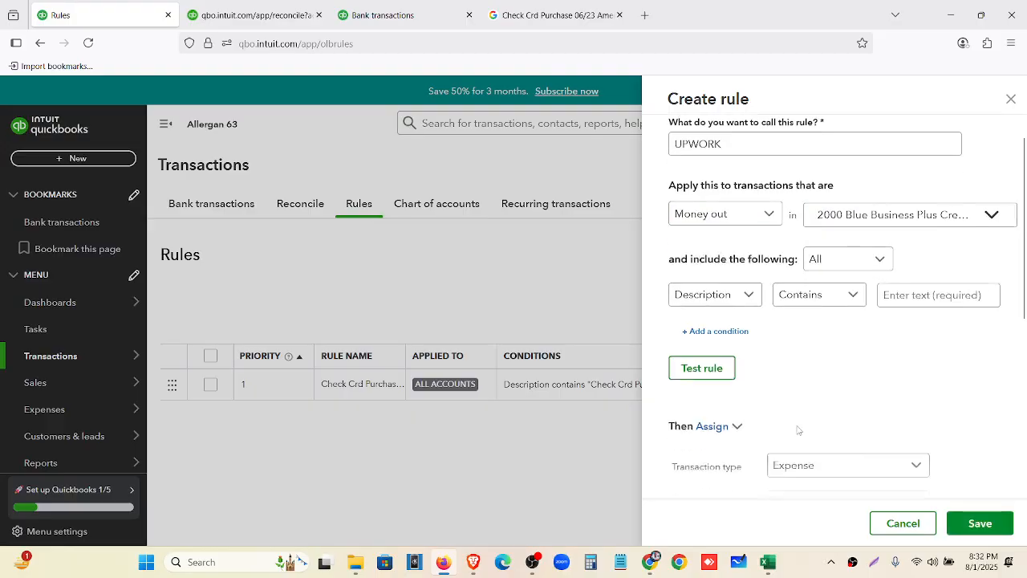
Assign category Legal and professional fees, checked against ChatGPT, and paste UPWORK as the payee
left_click(816, 341)
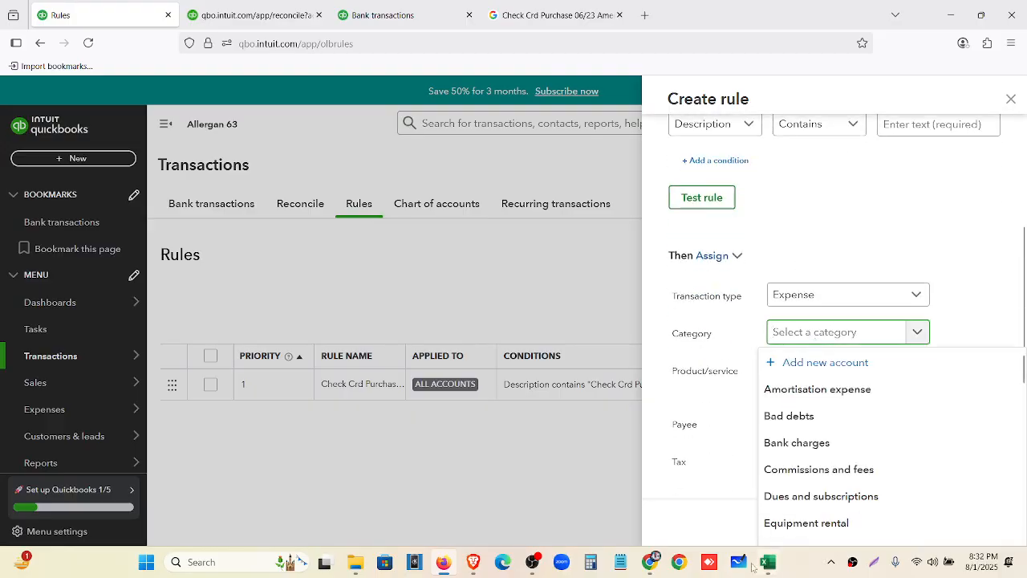
left_click(660, 566)
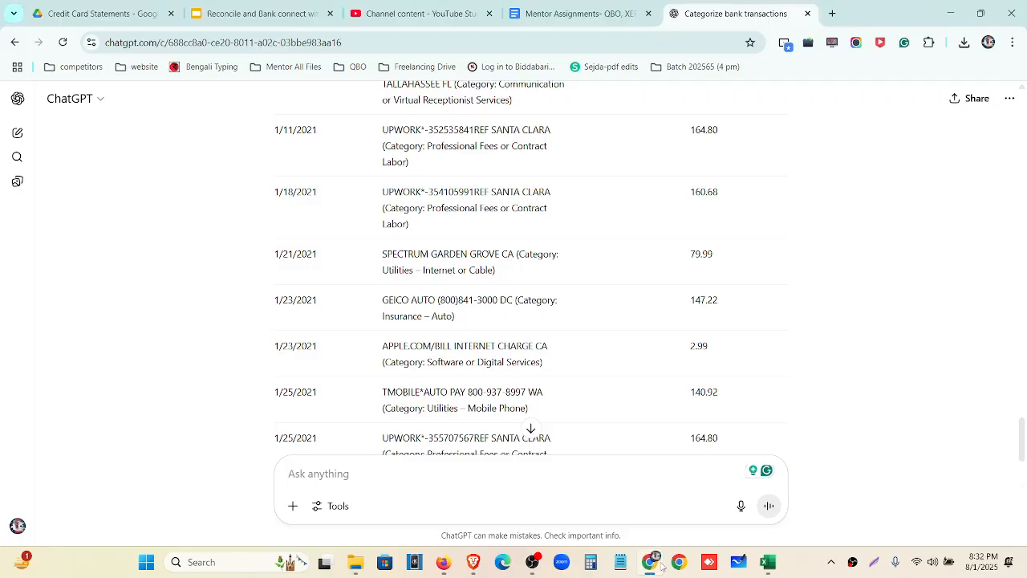
left_click(660, 565)
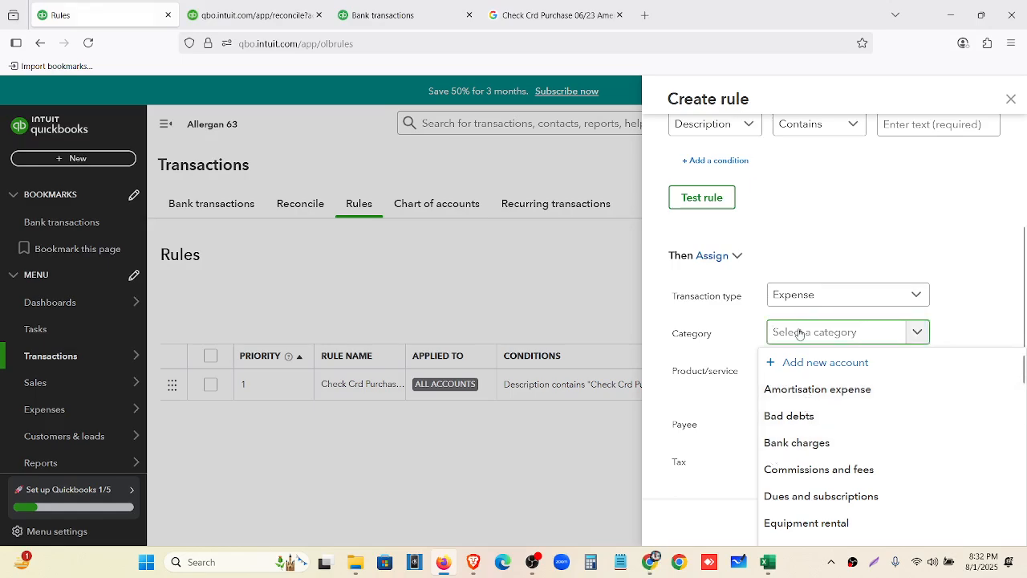
type("pro")
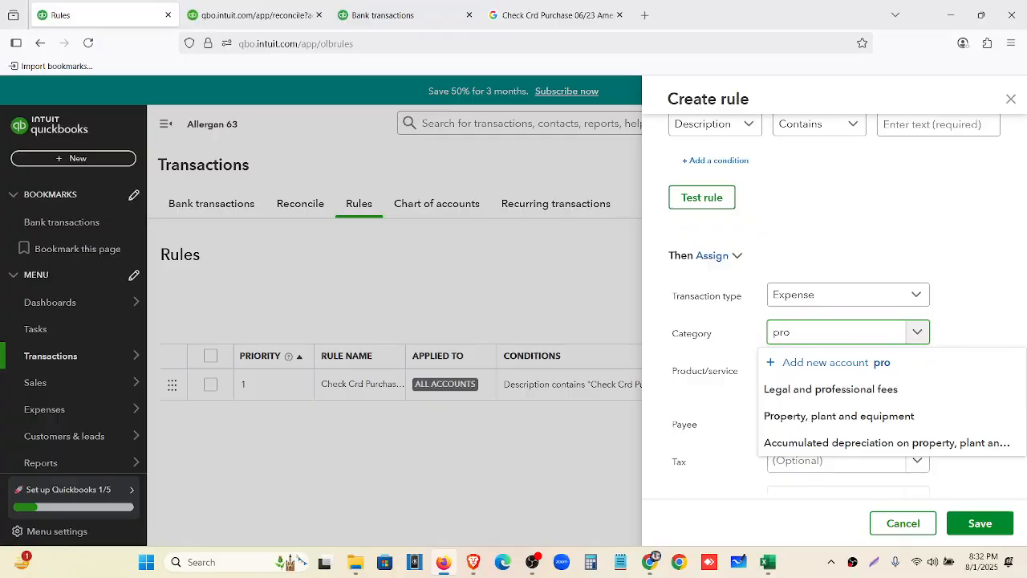
left_click(831, 390)
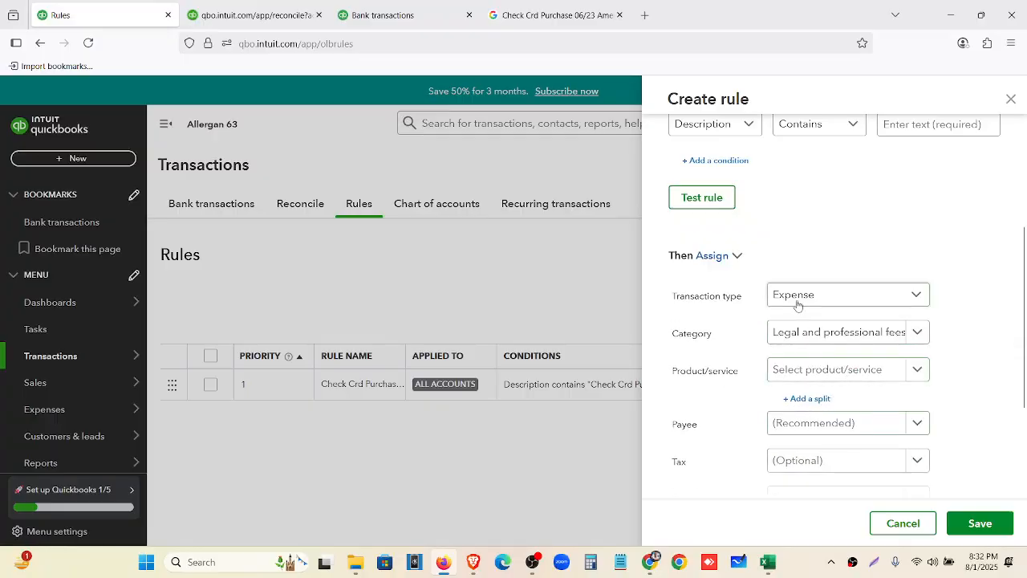
scroll(844, 360, "down", 1)
left_click(829, 358)
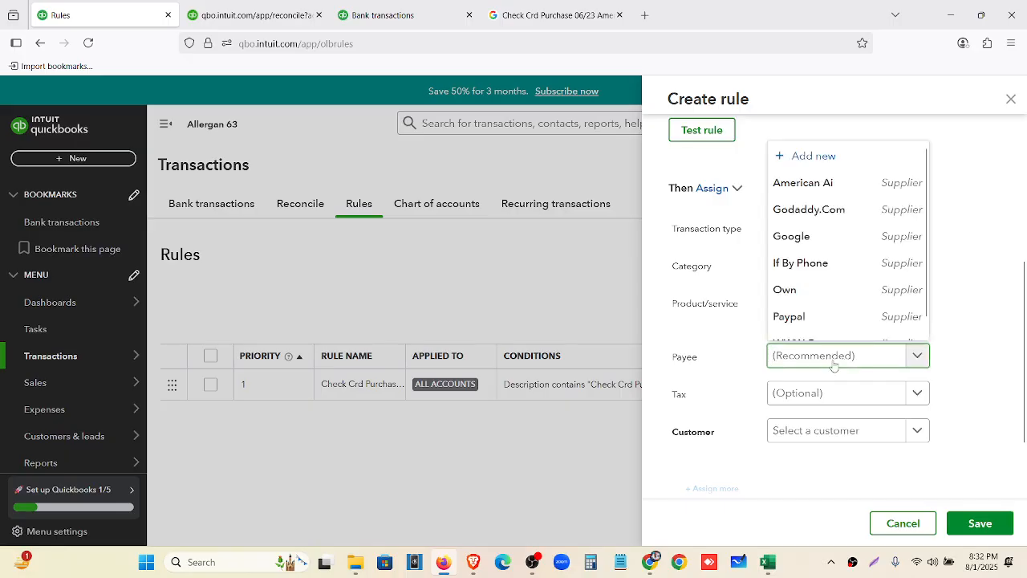
type("UPWORK")
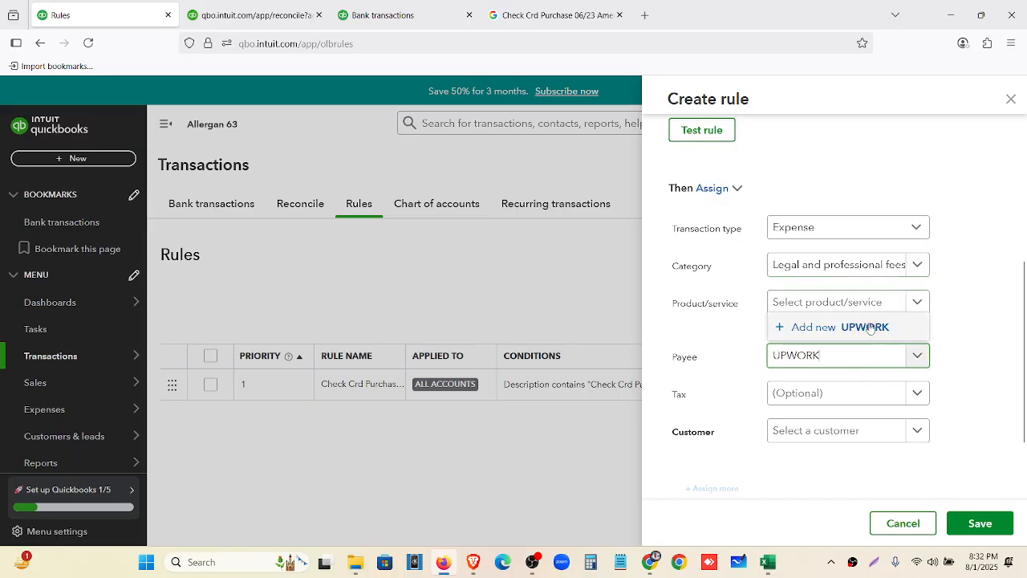
Add UPWORK as a new supplier with a 0 opening balance and save it
left_click(835, 324)
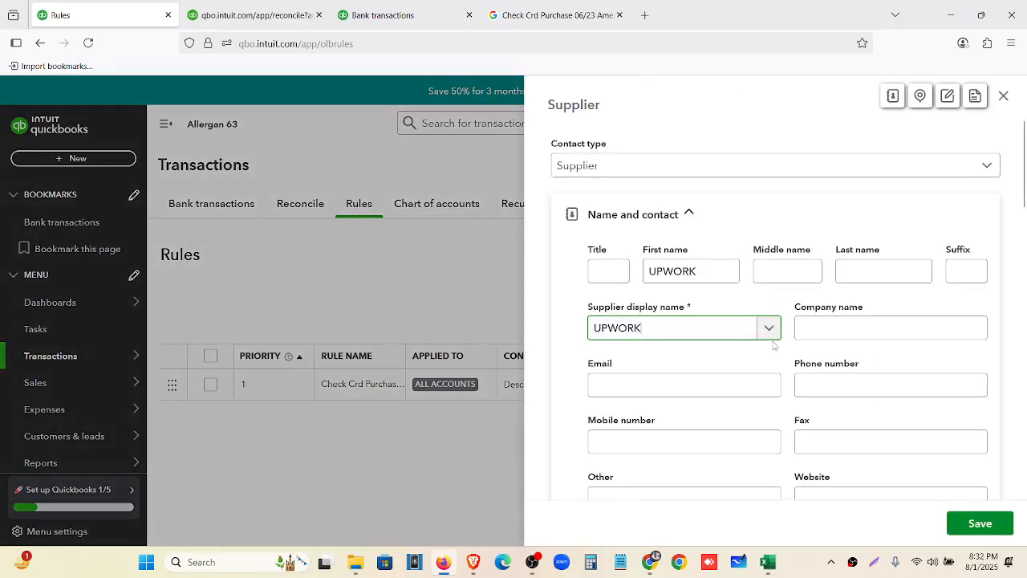
scroll(775, 346, "down", 8)
scroll(671, 371, "down", 10)
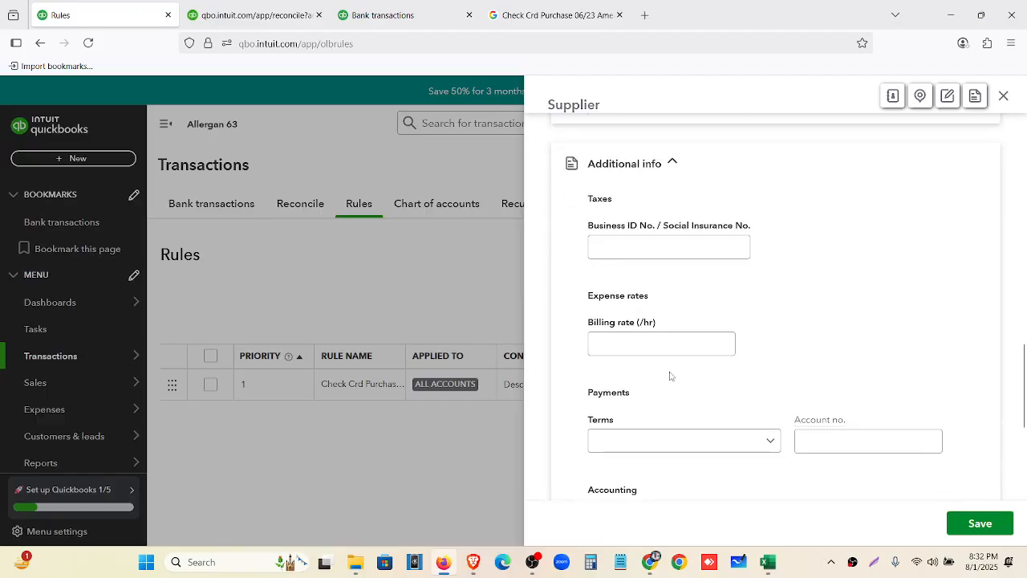
left_click(671, 370)
type("0")
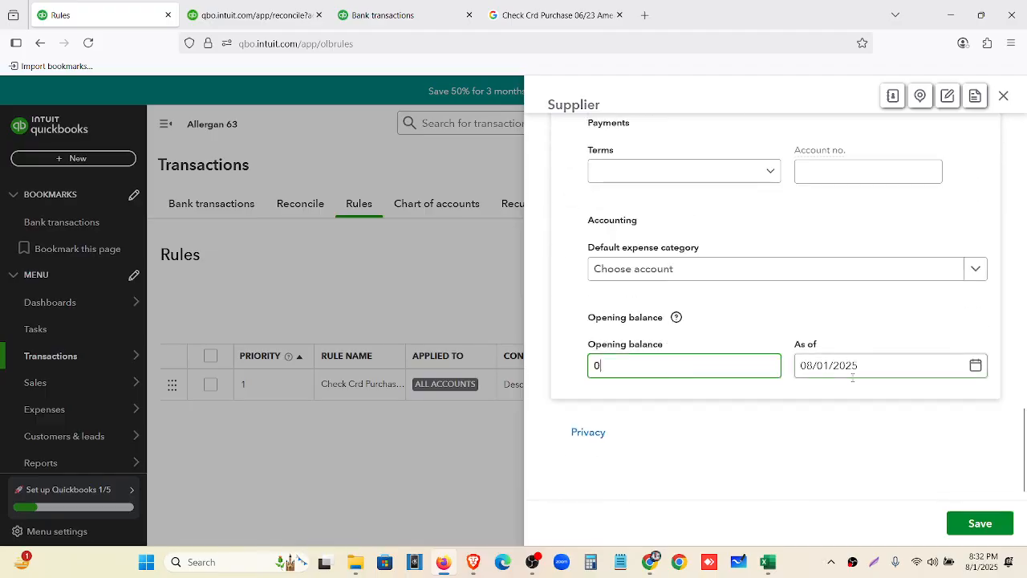
key("Tab")
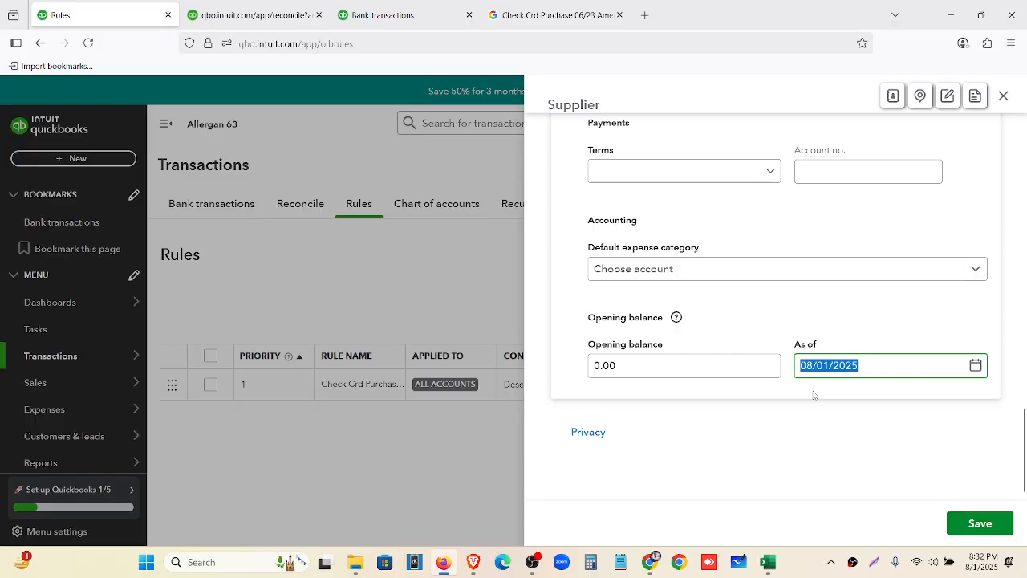
type("12")
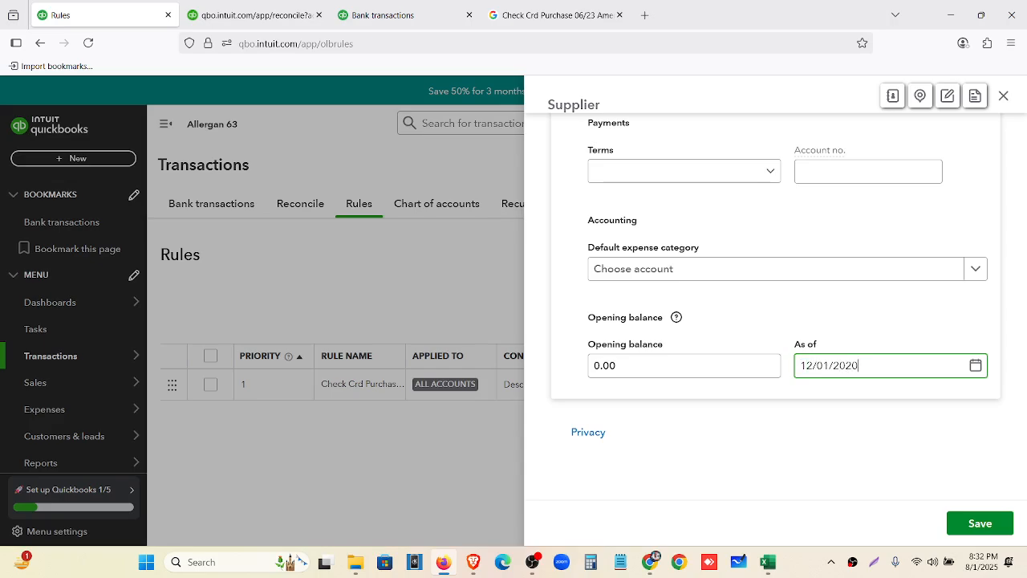
left_click(993, 520)
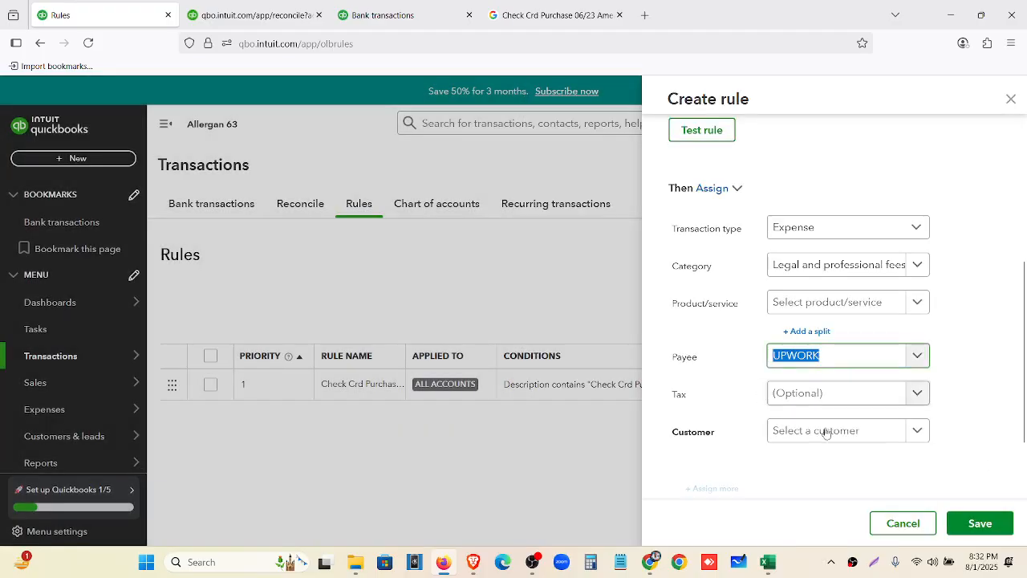
Add the condition Description contains UPWORK and save the rule
left_click(990, 523)
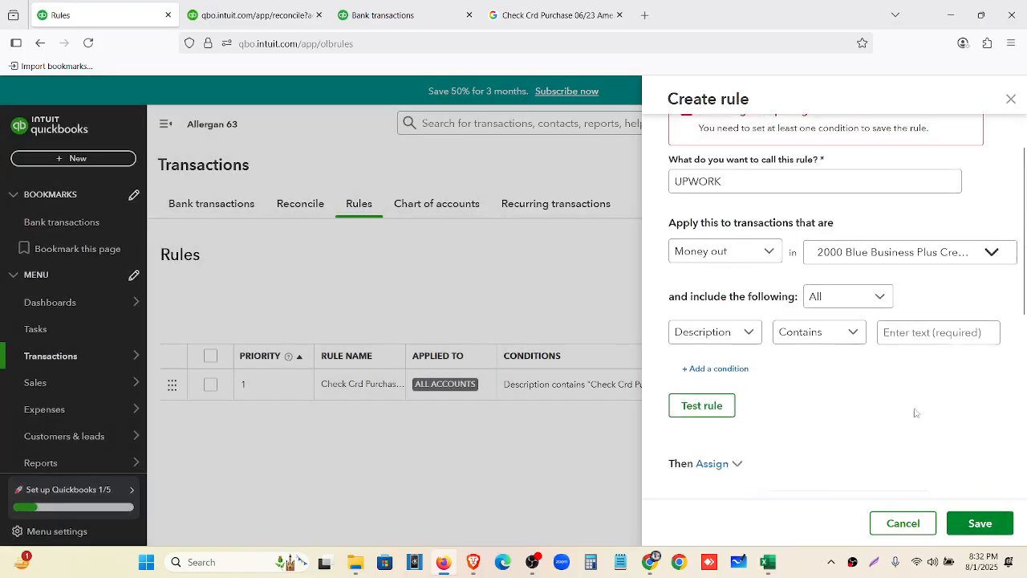
left_click(941, 388)
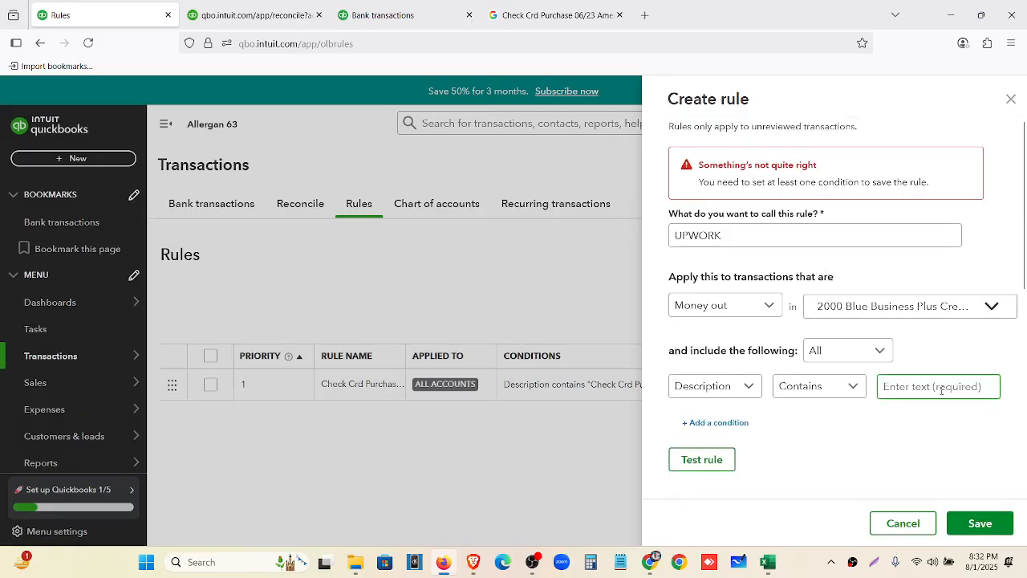
type("UPWORK")
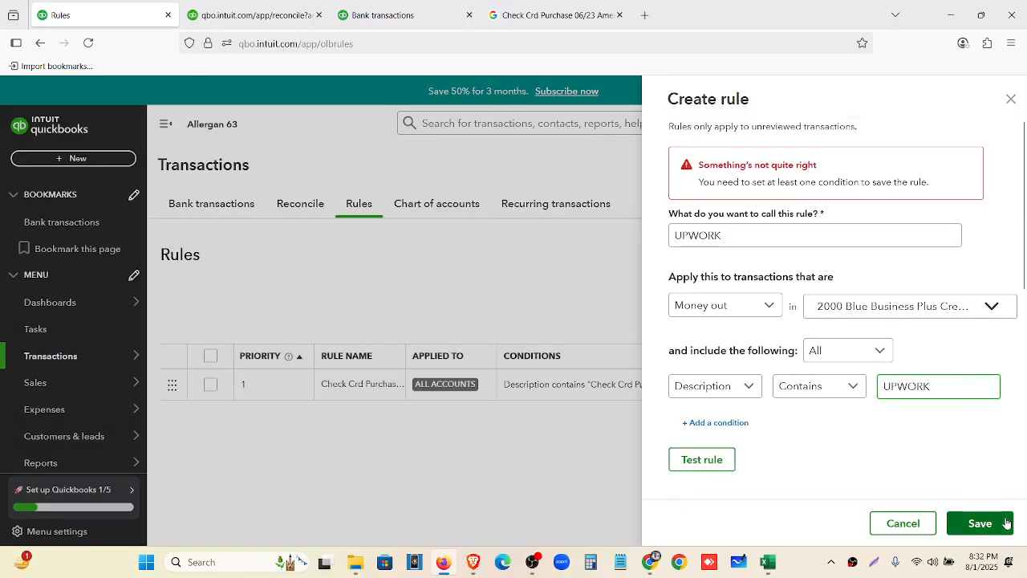
left_click(1000, 524)
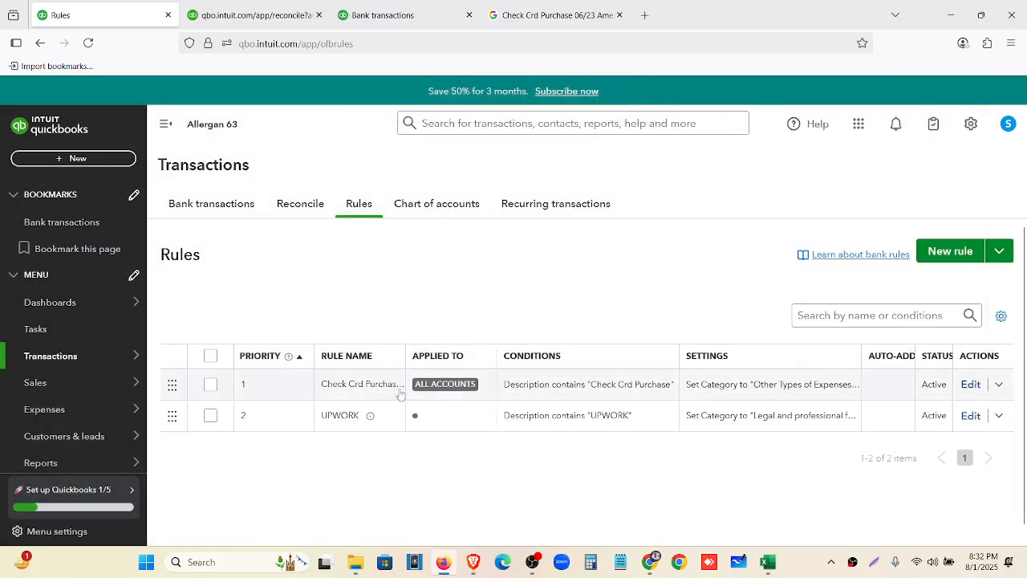
Tick the five UPWORK charges dated 12/28 through 01/25 and try to accept them
left_click(232, 206)
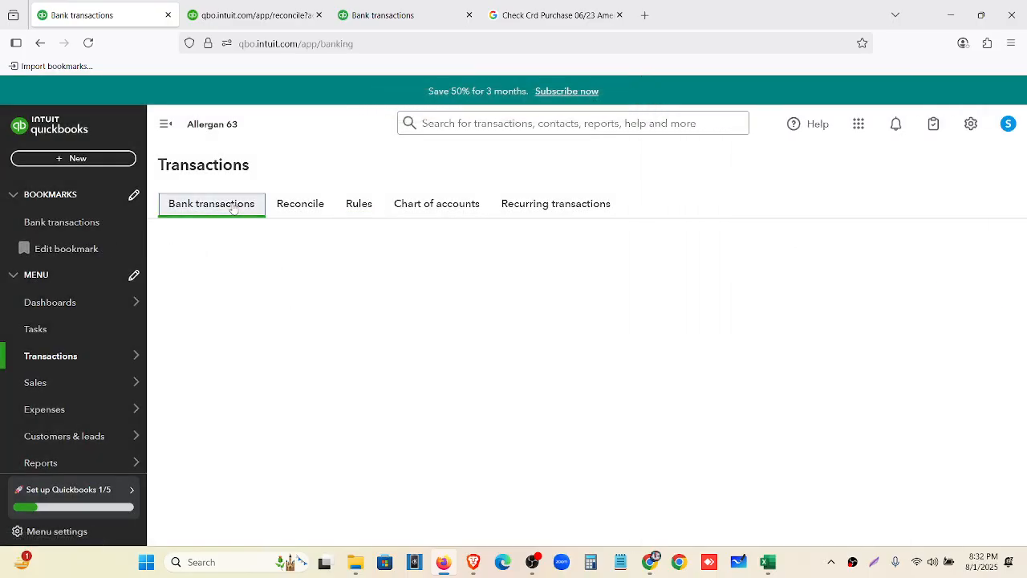
scroll(614, 397, "down", 5)
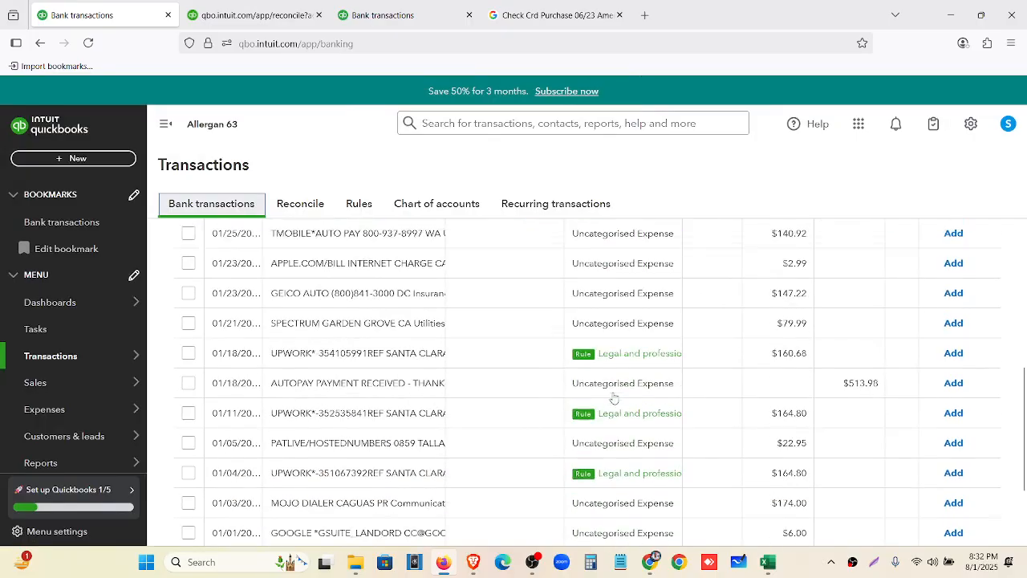
scroll(614, 397, "down", 2)
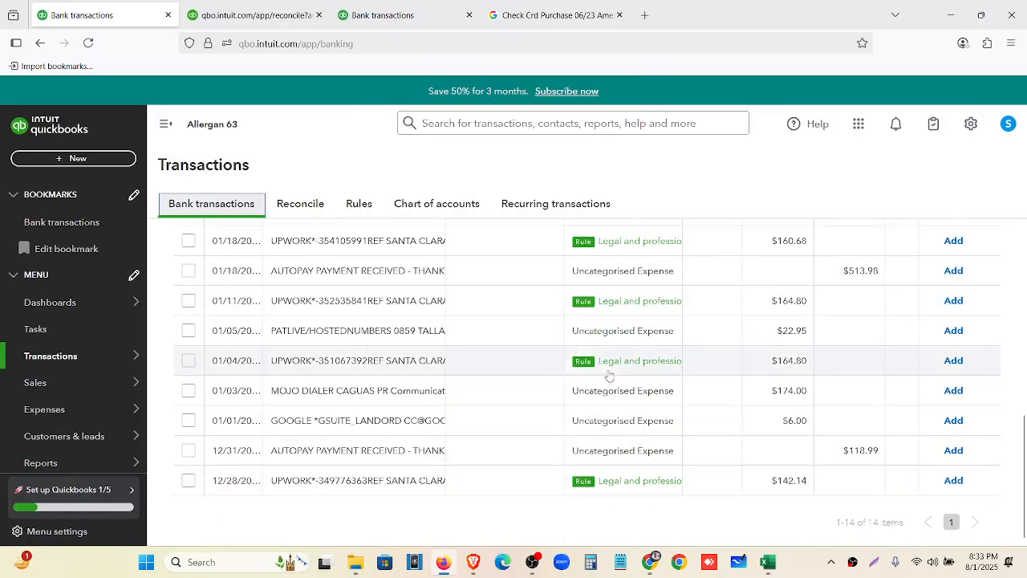
scroll(610, 378, "up", 3)
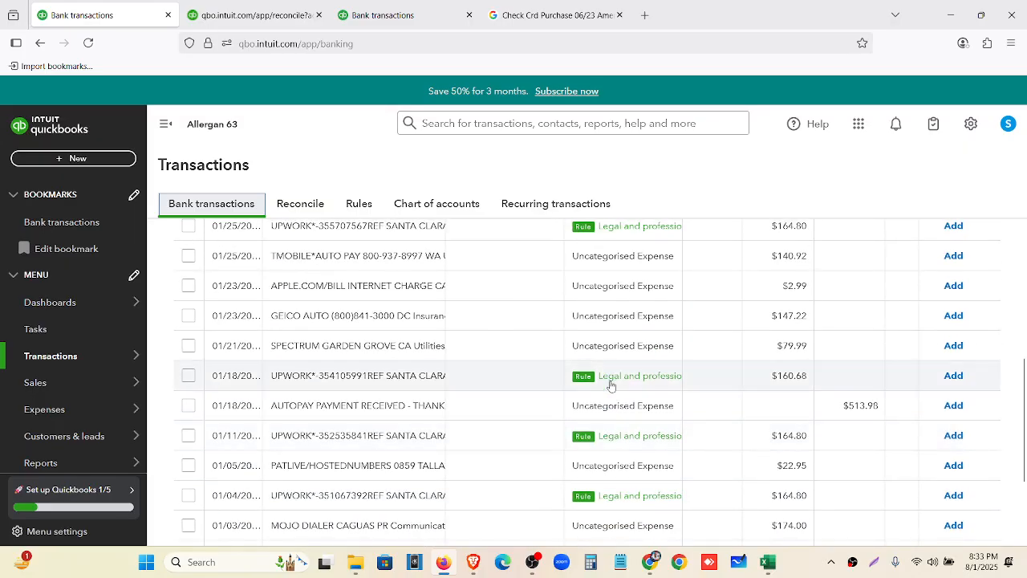
scroll(610, 385, "up", 3)
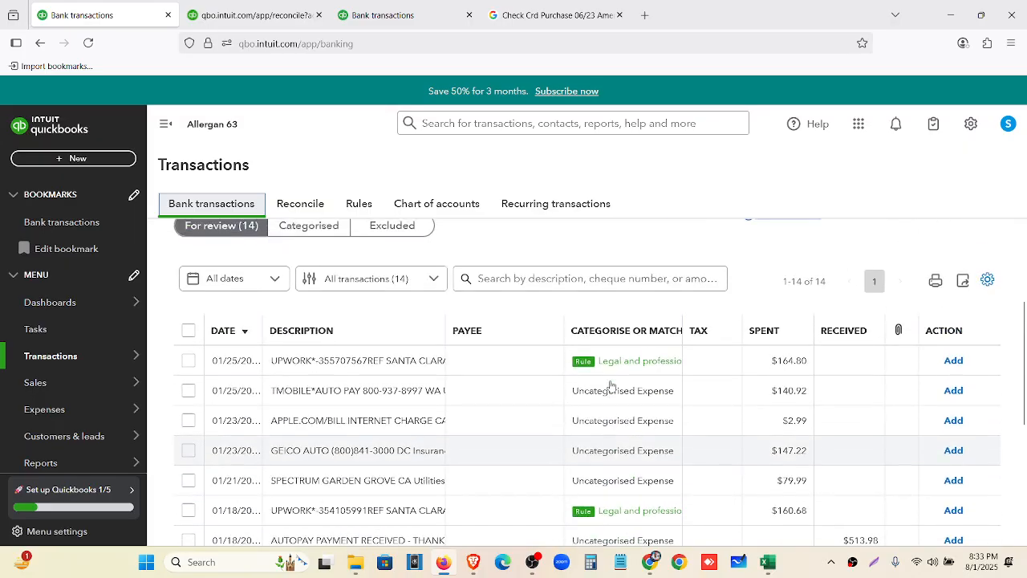
left_click(188, 361)
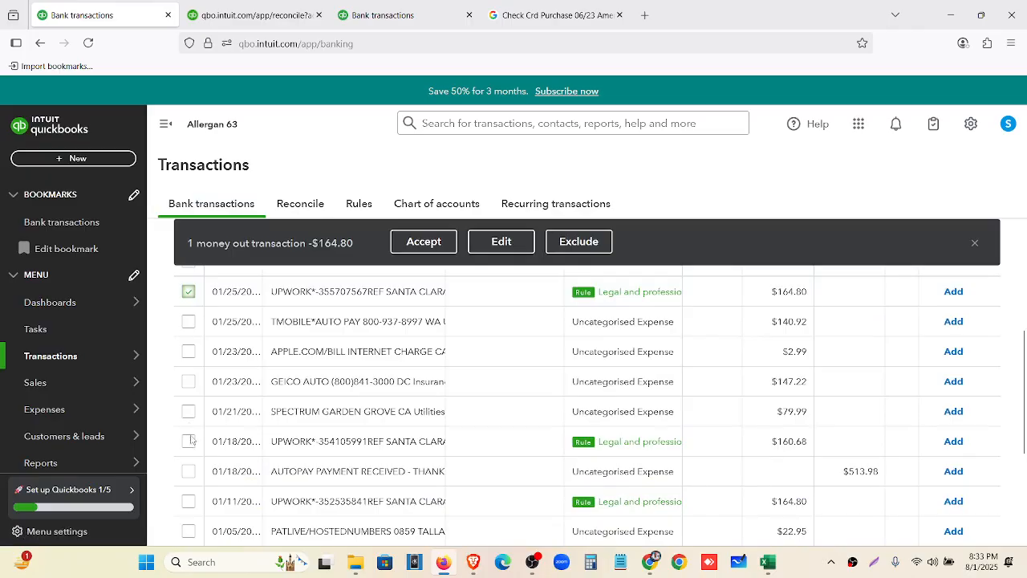
scroll(193, 441, "up", 4)
scroll(194, 442, "down", 4)
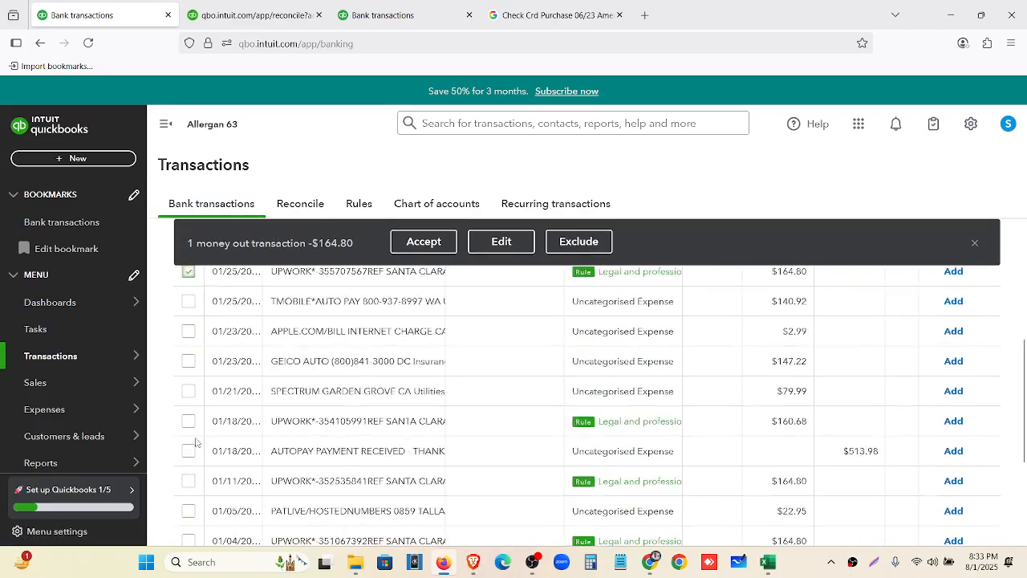
scroll(196, 442, "down", 1)
left_click(189, 373)
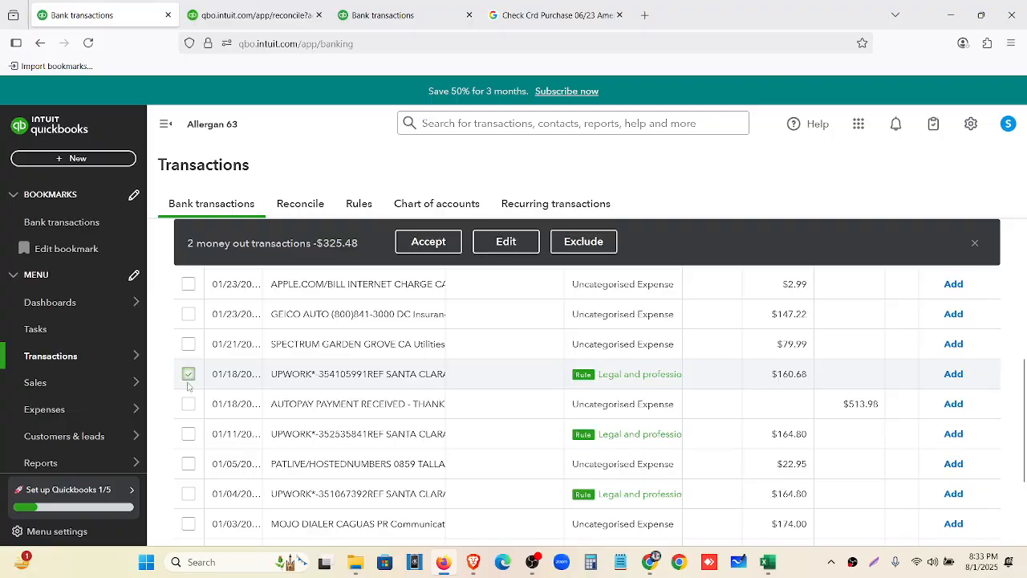
left_click(189, 434)
scroll(189, 434, "down", 1)
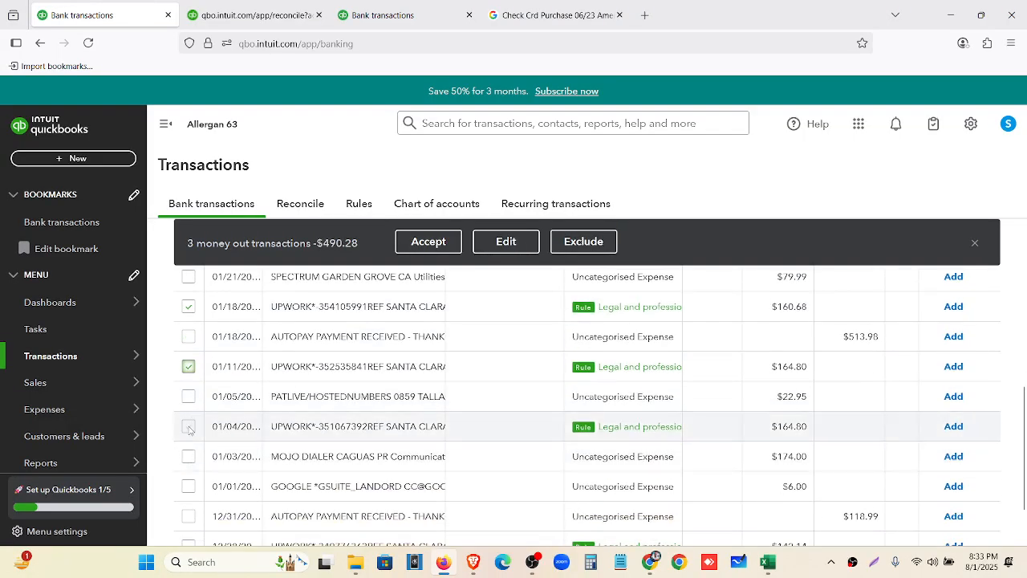
left_click(189, 426)
scroll(189, 426, "down", 1)
left_click(191, 479)
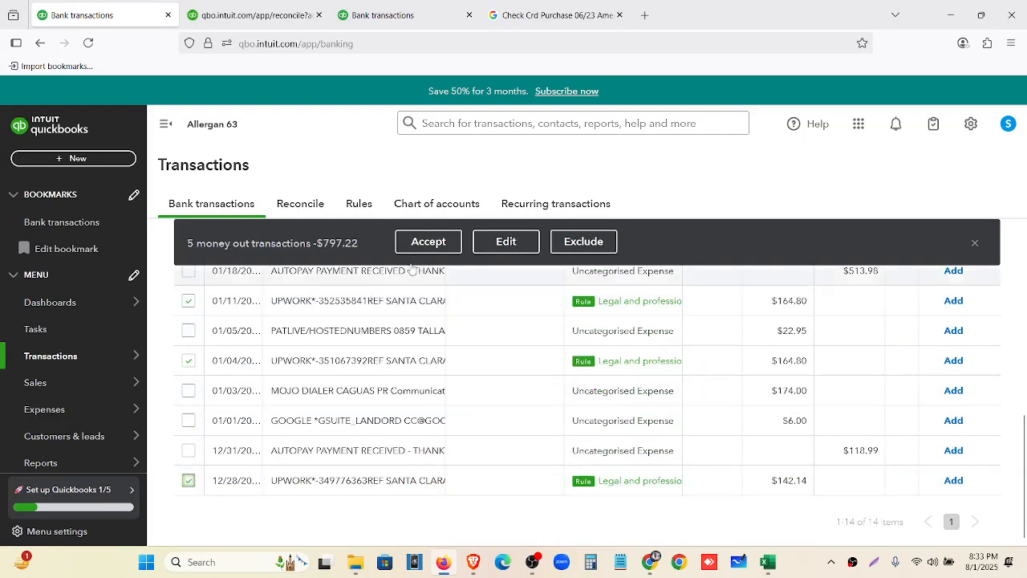
left_click(418, 245)
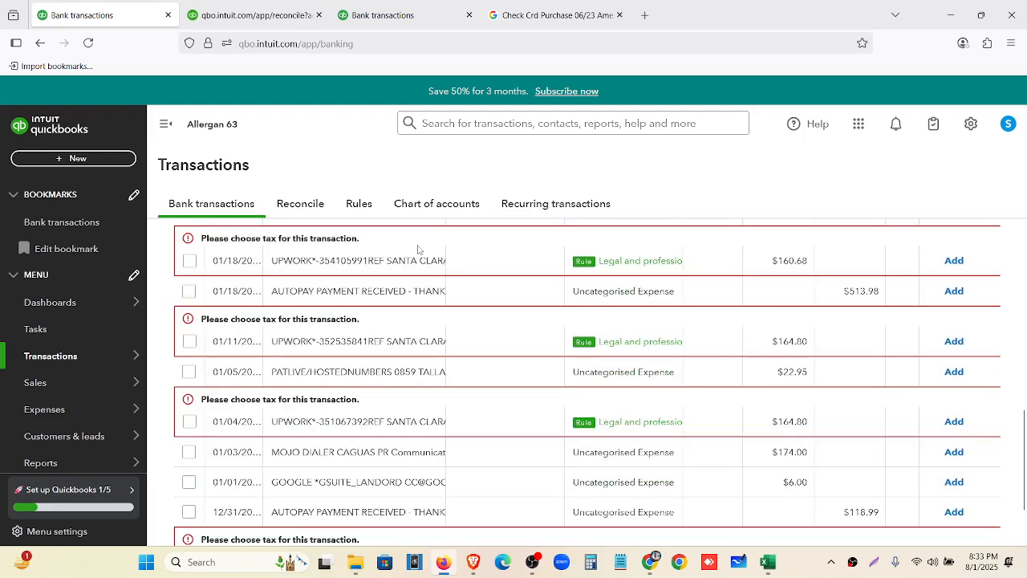
Reselect the five UPWORK charges, bulk-set Zero Rated Tax (0% Sales), and accept them
left_click(189, 261)
left_click(190, 341)
scroll(199, 353, "up", 5)
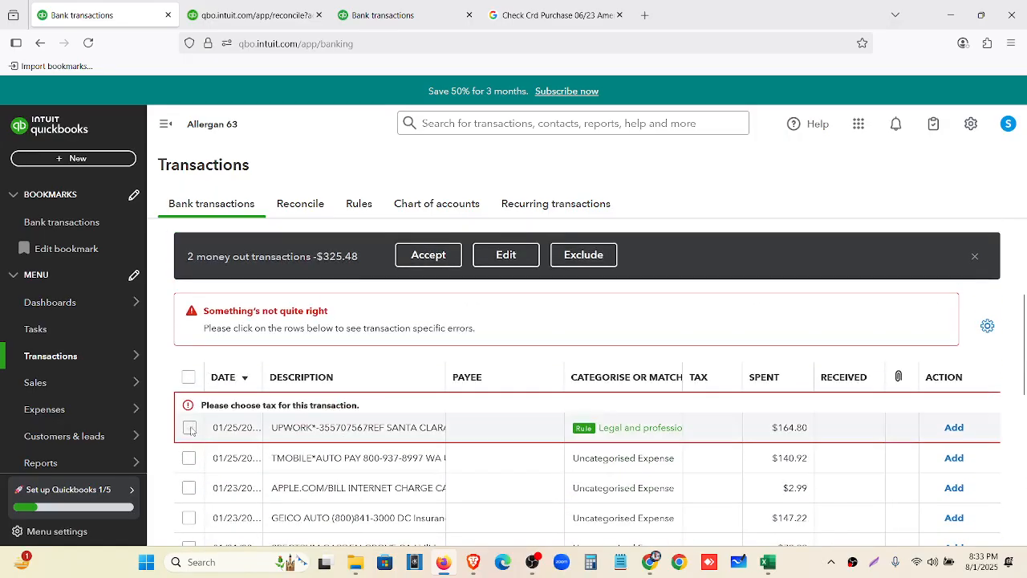
left_click(189, 427)
scroll(189, 385, "down", 5)
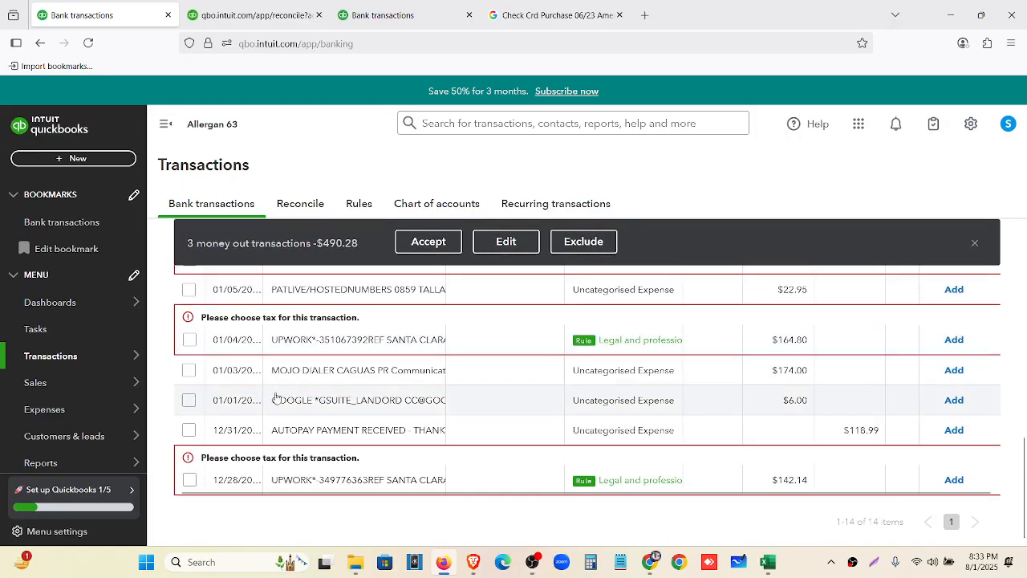
left_click(189, 340)
scroll(191, 369, "up", 3)
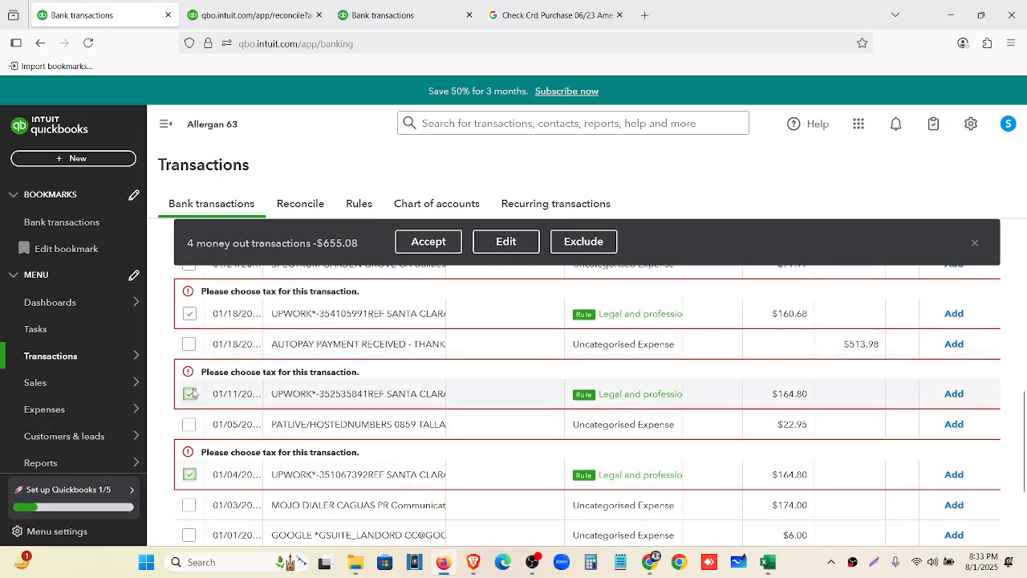
scroll(192, 393, "down", 3)
left_click(189, 479)
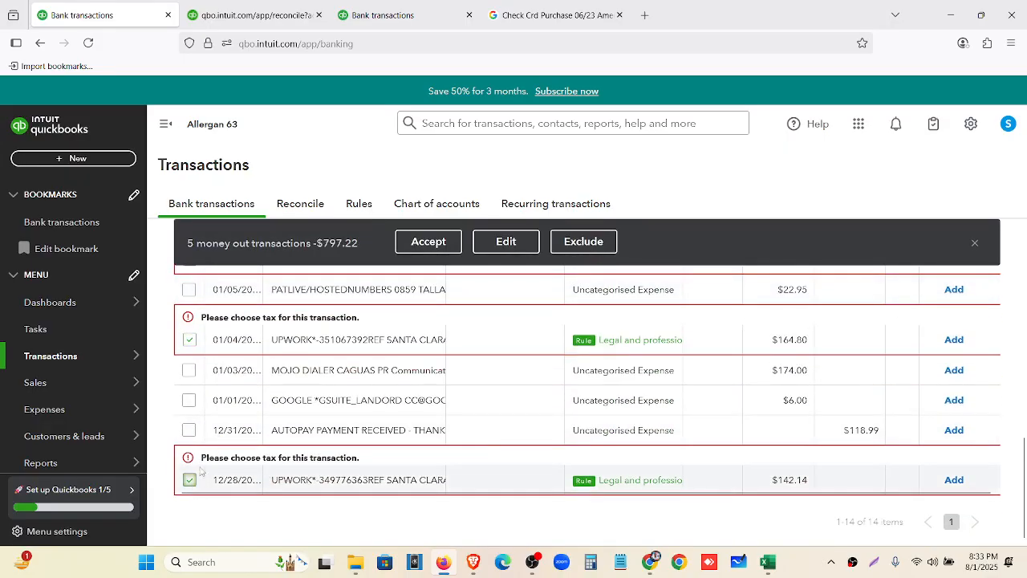
left_click(494, 252)
left_click(444, 371)
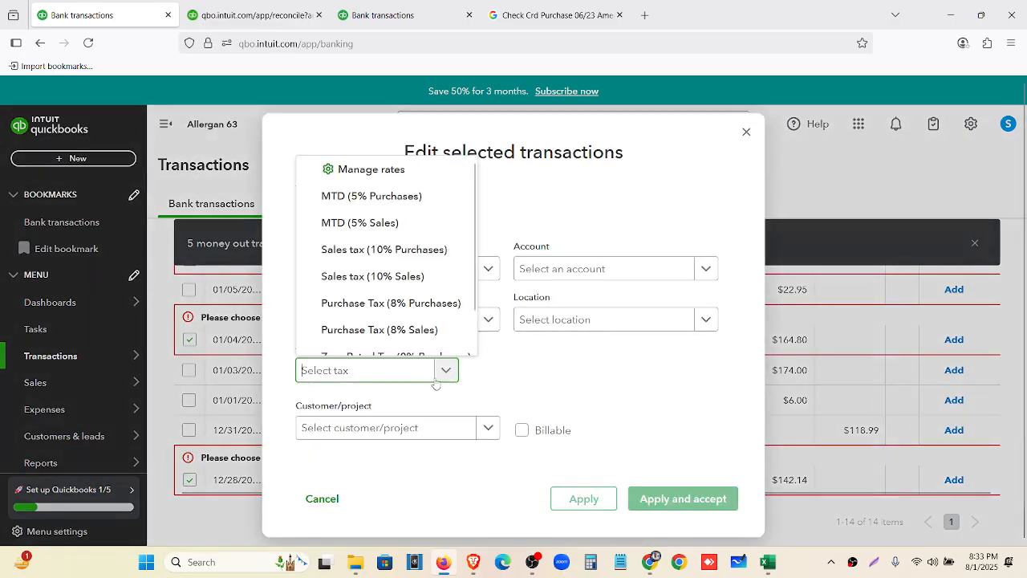
scroll(436, 341, "down", 2)
left_click(436, 340)
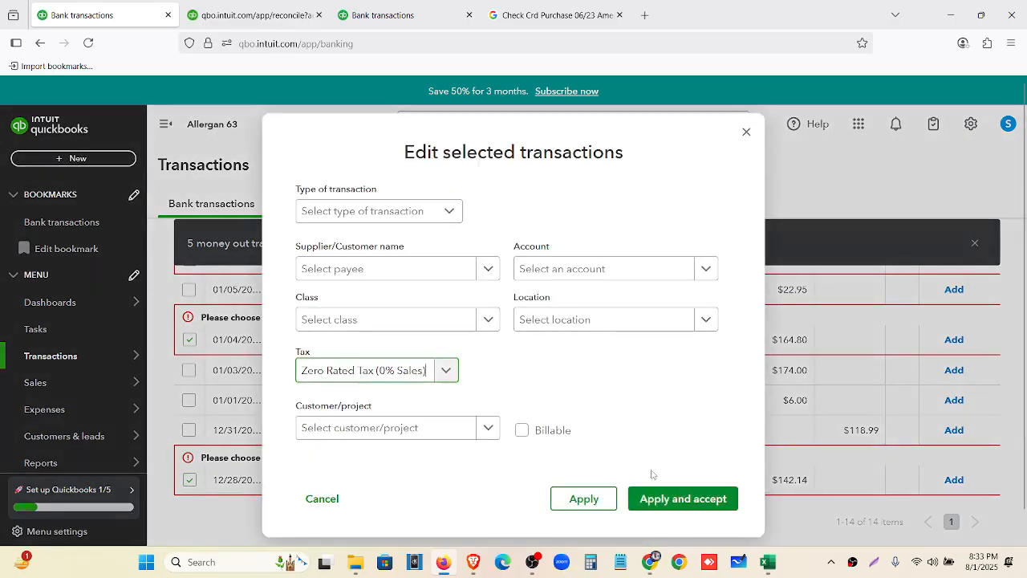
left_click(683, 498)
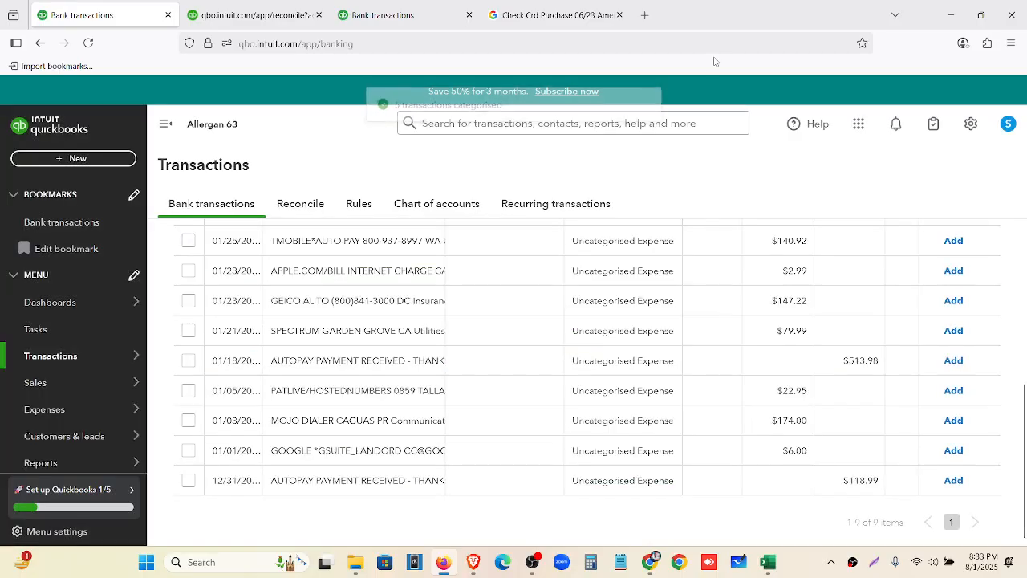
Look over the nine remaining transactions for review, then bring the card spreadsheet forward in Excel
scroll(677, 400, "up", 5)
scroll(675, 396, "down", 2)
scroll(675, 396, "down", 2)
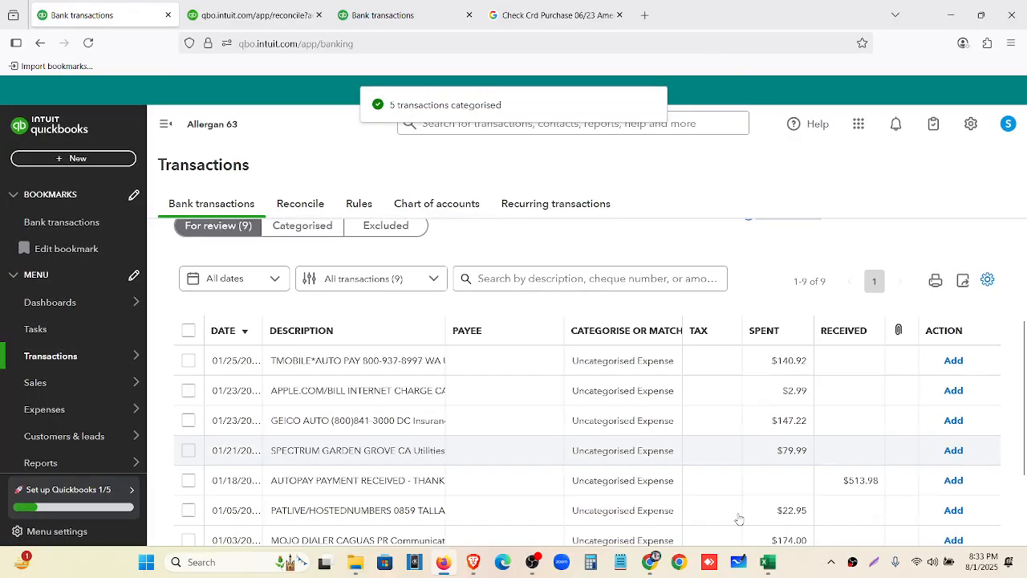
left_click(768, 562)
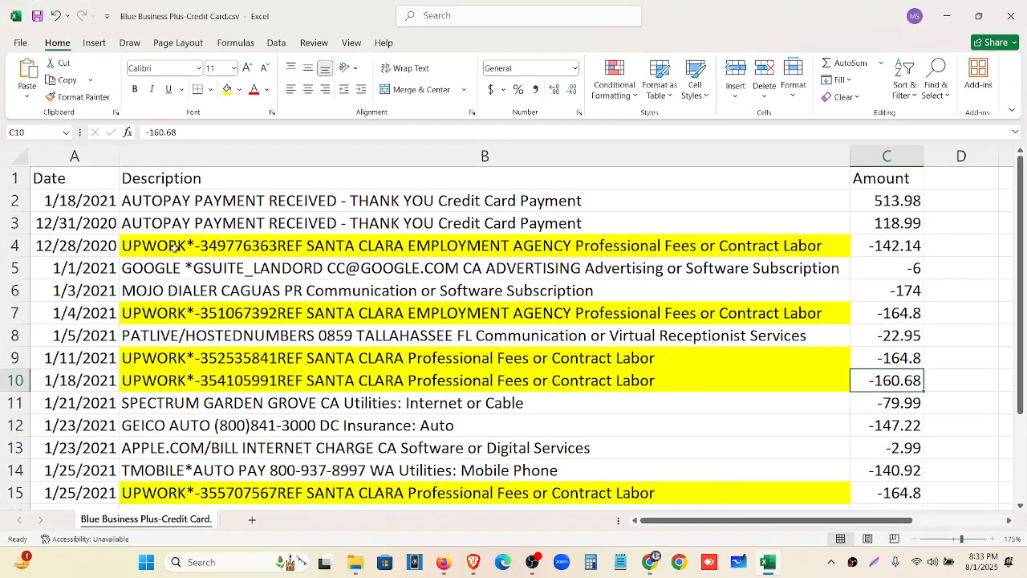
Review the autopay payment descriptions in the card statement spreadsheet, then minimise Excel to show QuickBooks' nine remaining transactions
scroll(173, 245, "down", 1)
scroll(208, 291, "up", 1)
left_click(188, 201)
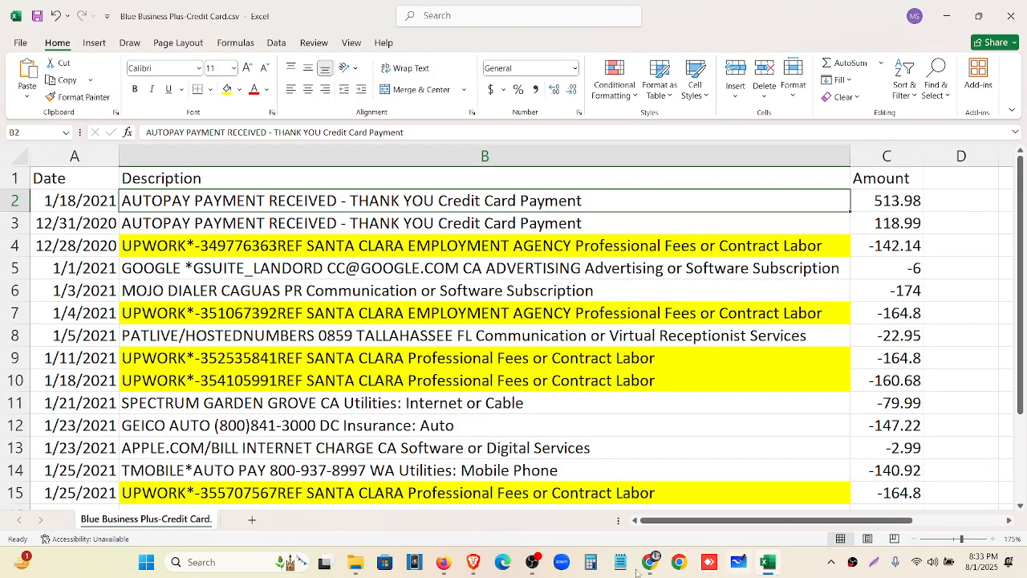
left_click(443, 562)
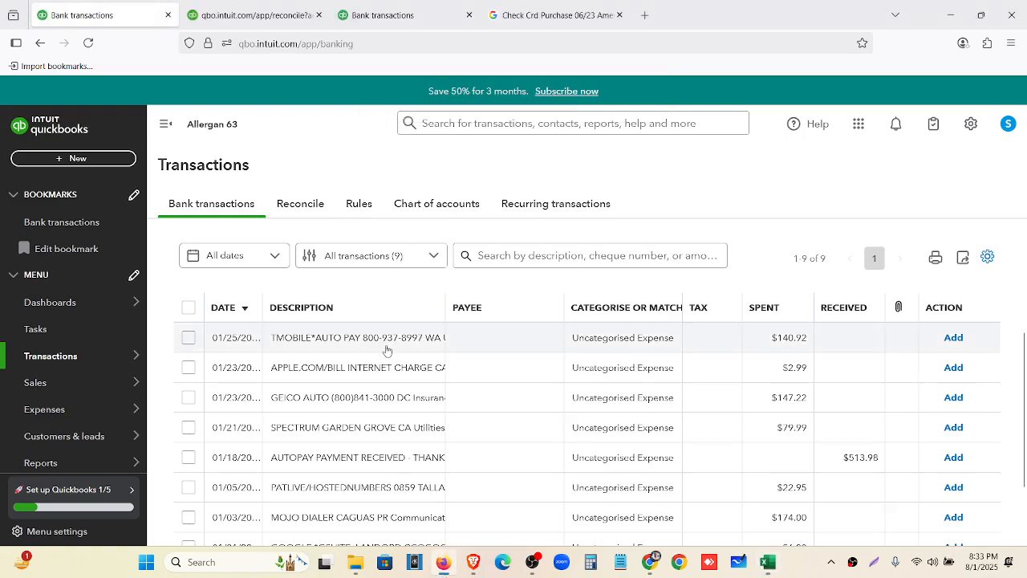
scroll(373, 372, "up", 2)
scroll(387, 392, "down", 2)
left_click(766, 563)
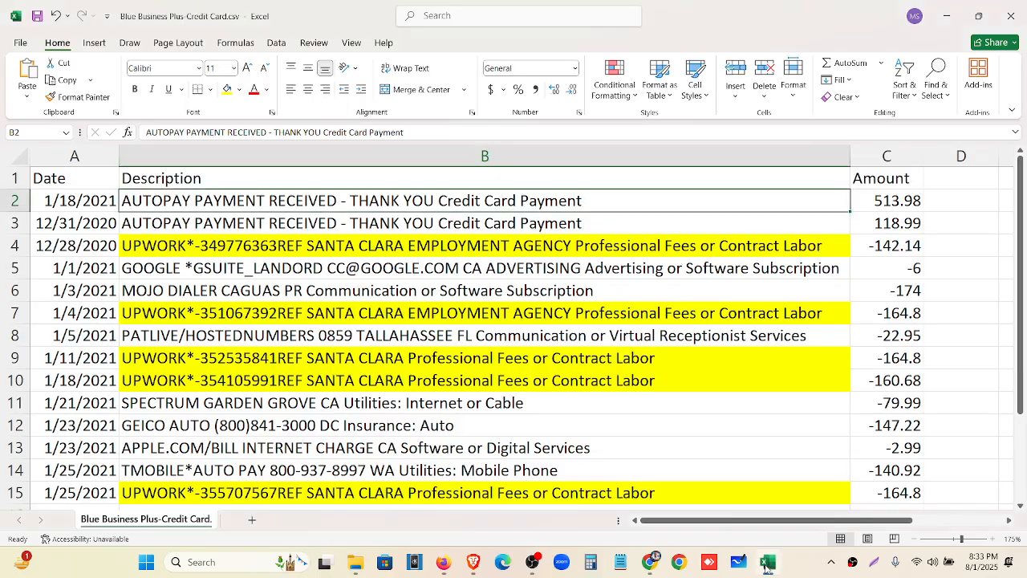
left_click(767, 564)
scroll(398, 369, "up", 2)
scroll(429, 389, "down", 3)
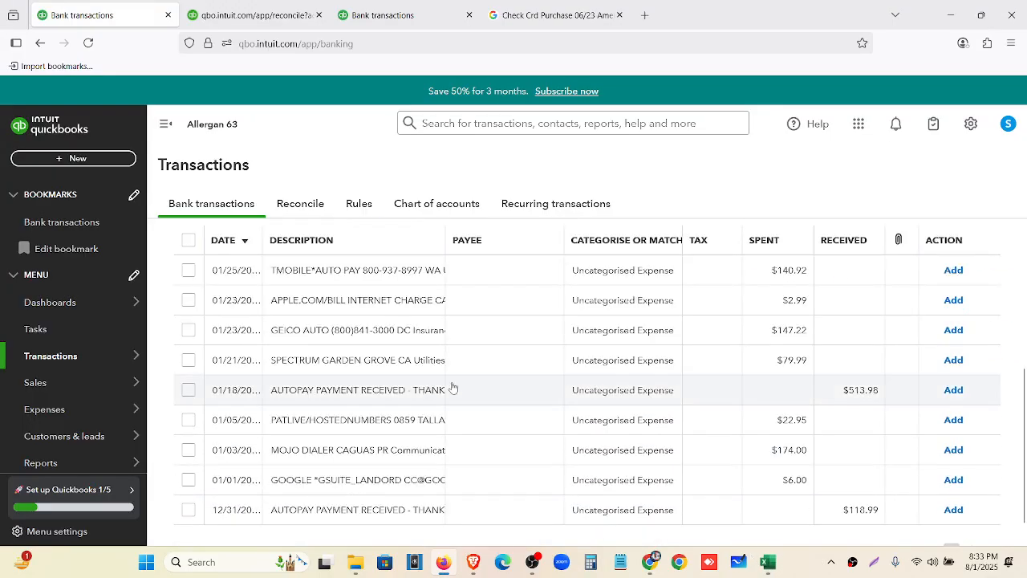
scroll(723, 366, "down", 1)
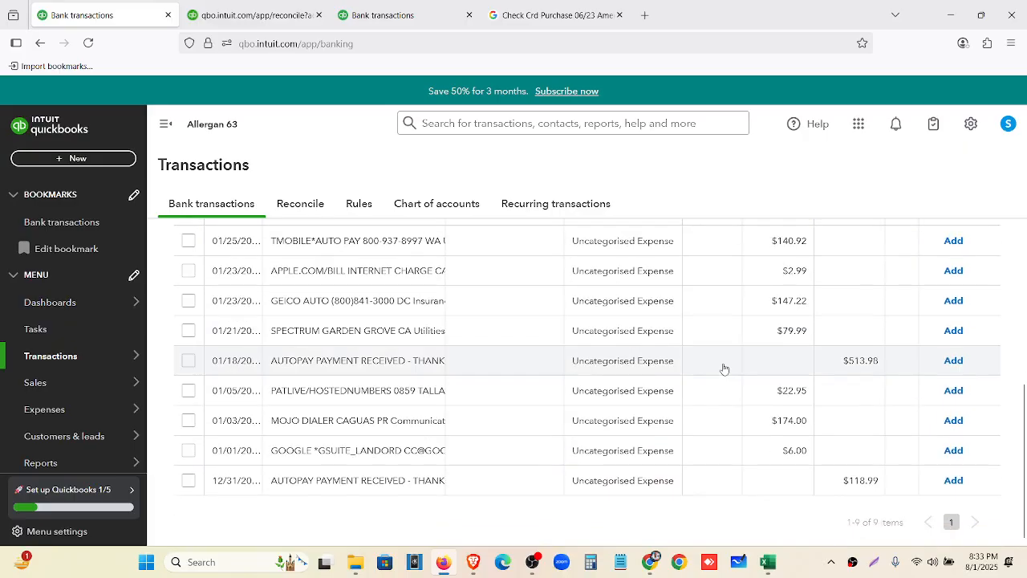
Record the 01/18 AUTOPAY payment as a credit card payment from 1000 Welles Fargo- New
left_click(357, 366)
scroll(433, 377, "up", 2)
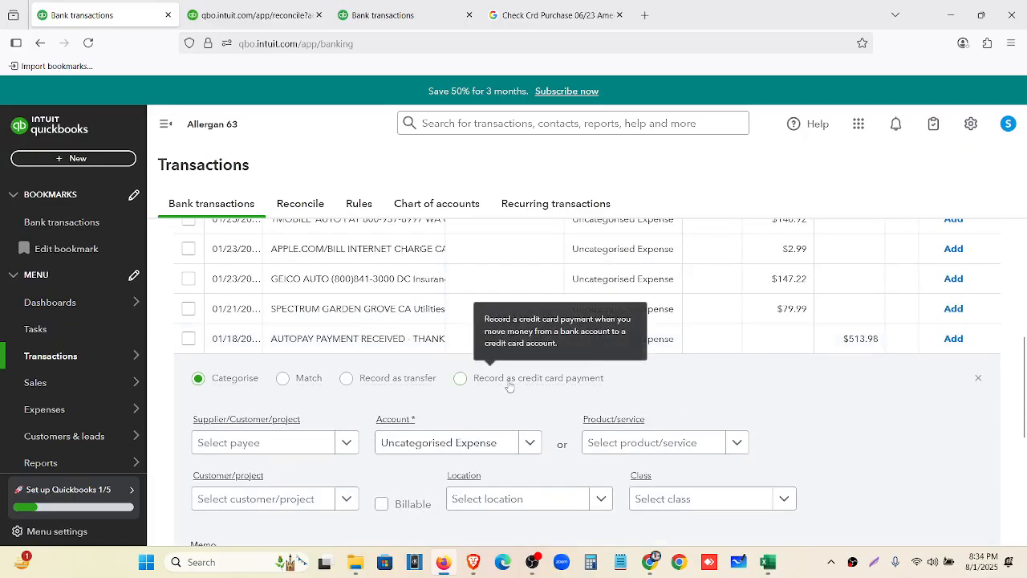
left_click(510, 385)
scroll(592, 357, "down", 2)
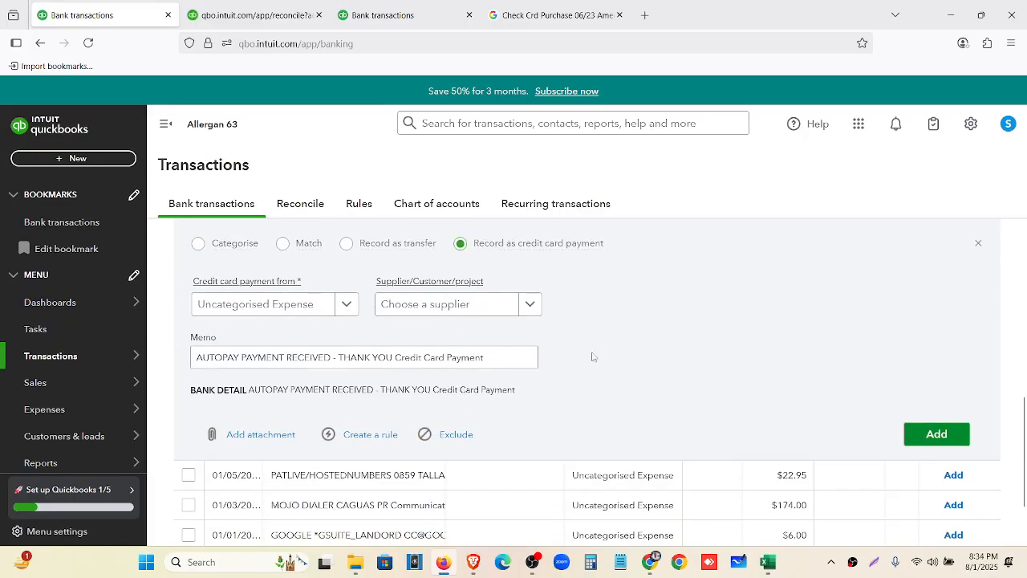
left_click(343, 313)
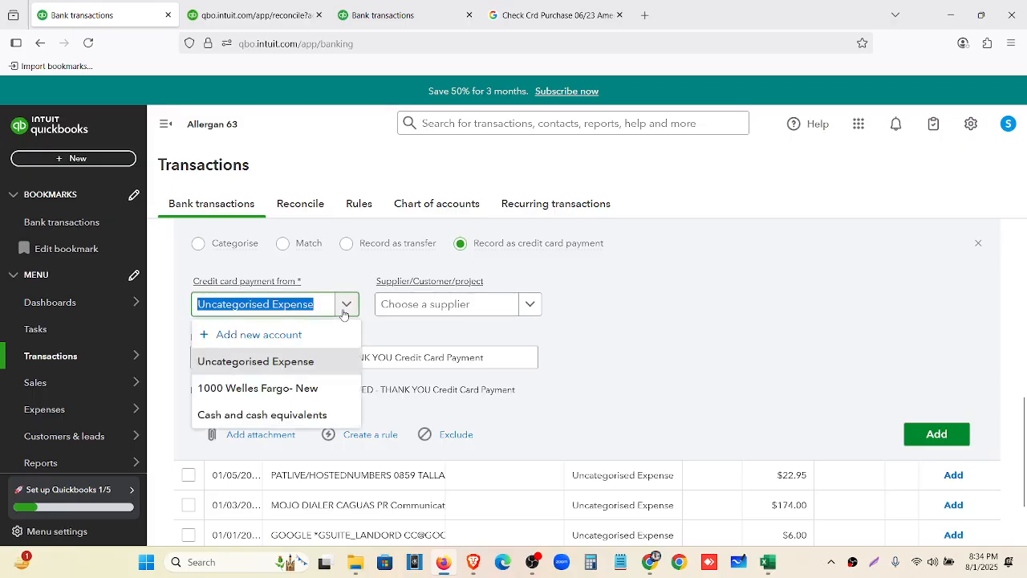
left_click(328, 388)
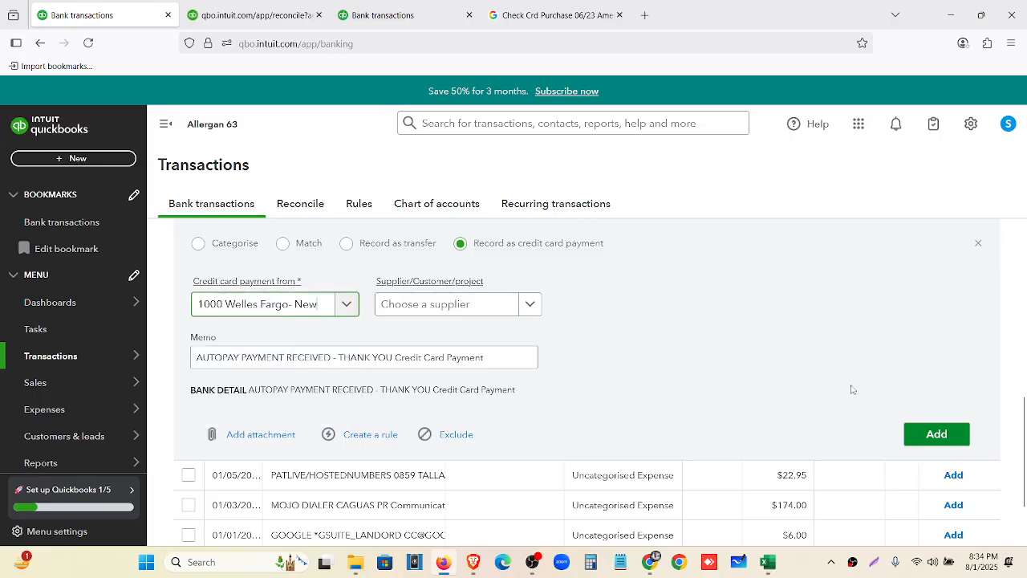
left_click(923, 435)
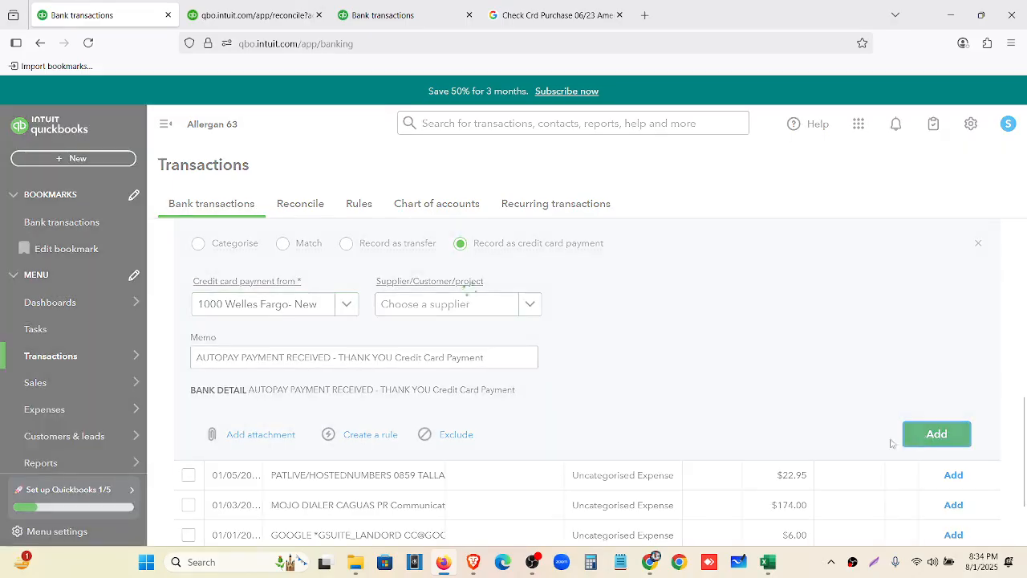
Record the 12/31 AUTOPAY payment as a credit card payment from 1000 Welles Fargo- New
scroll(642, 373, "down", 1)
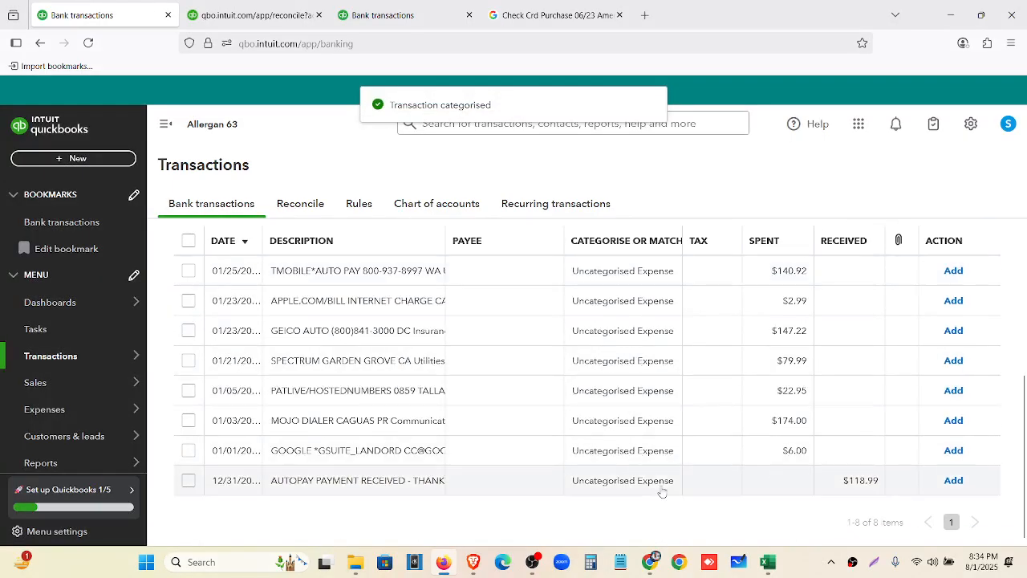
left_click(484, 488)
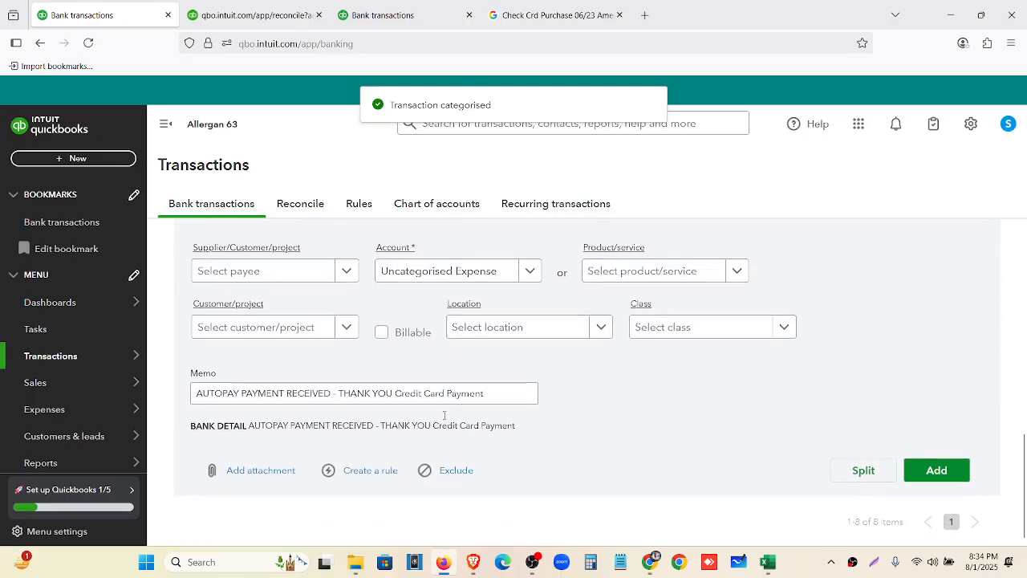
scroll(526, 354, "up", 2)
left_click(526, 354)
scroll(526, 354, "down", 1)
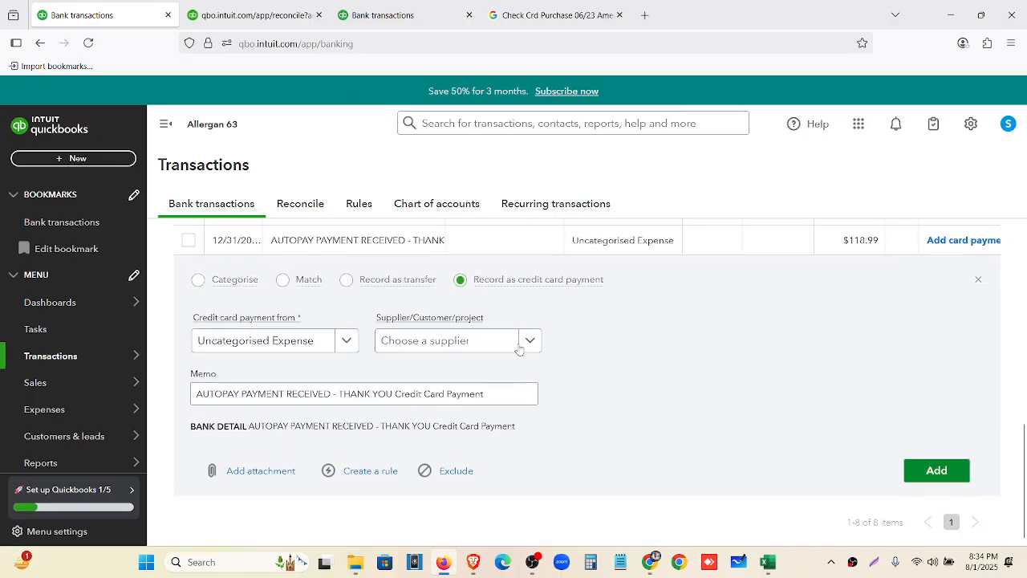
left_click(321, 347)
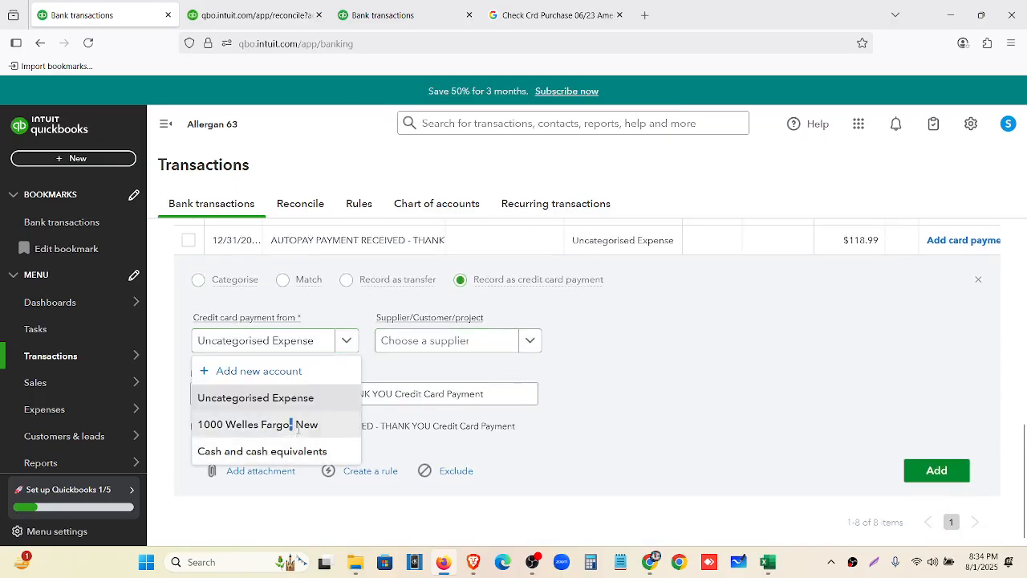
left_click(342, 424)
left_click(926, 474)
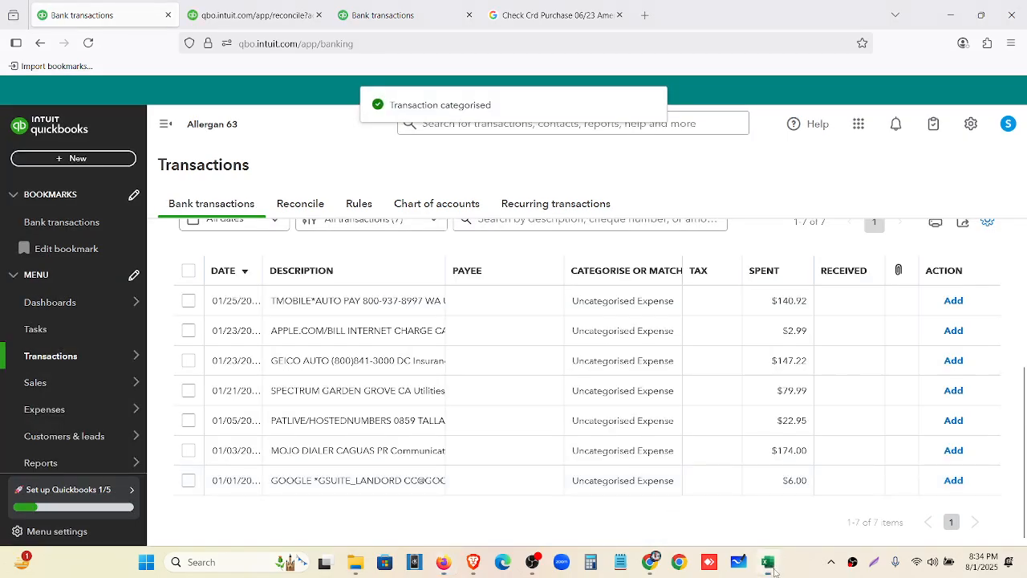
left_click(767, 567)
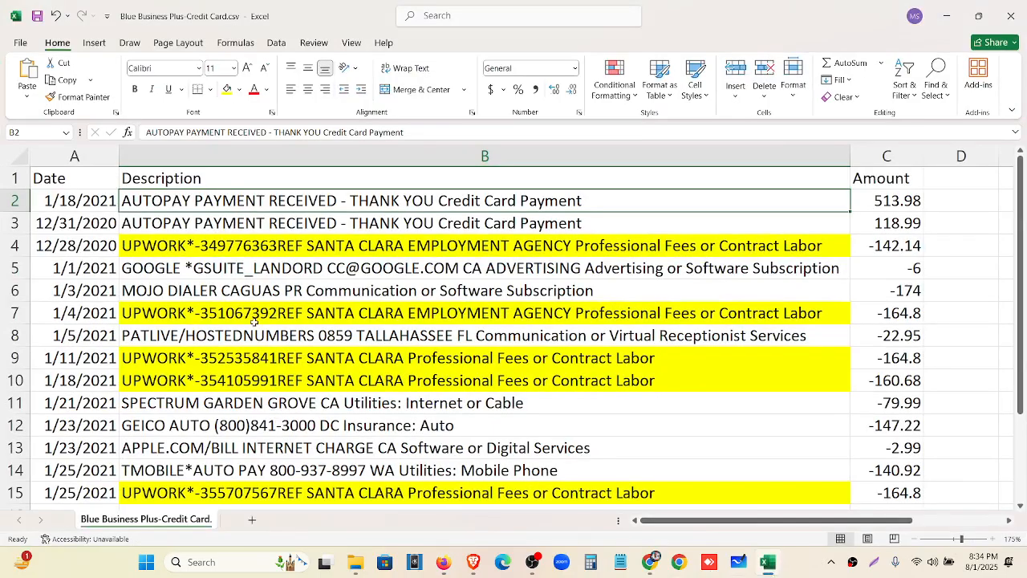
Fill cell B2 blue and copy that fill to B3 with Format Painter
left_click(238, 89)
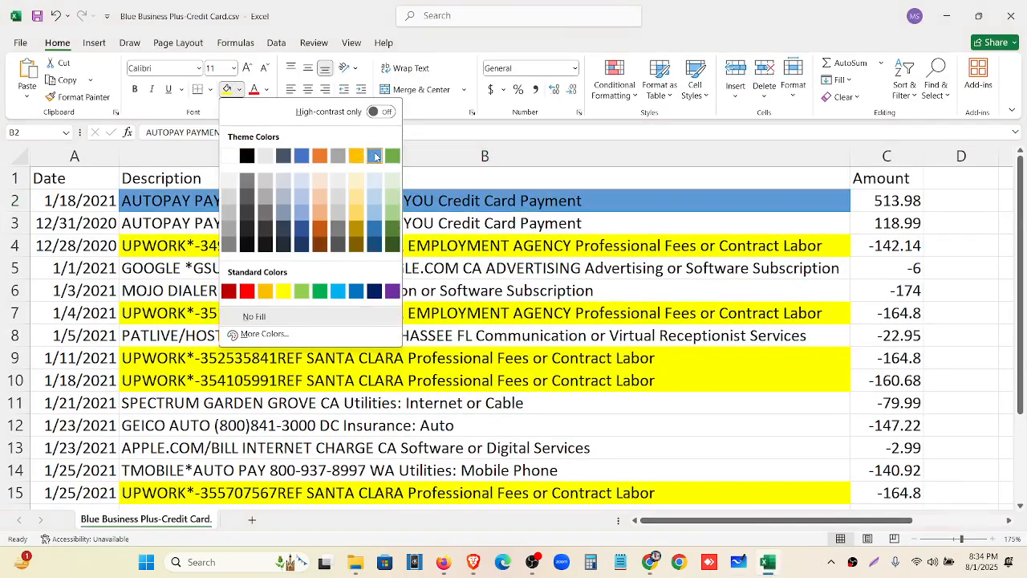
left_click(324, 193)
left_click(77, 97)
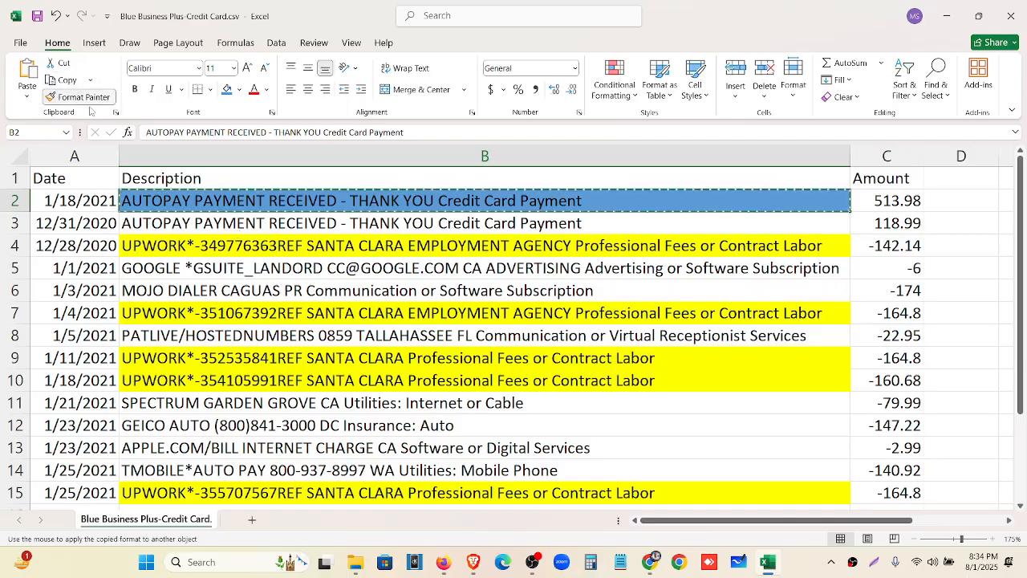
left_click(162, 225)
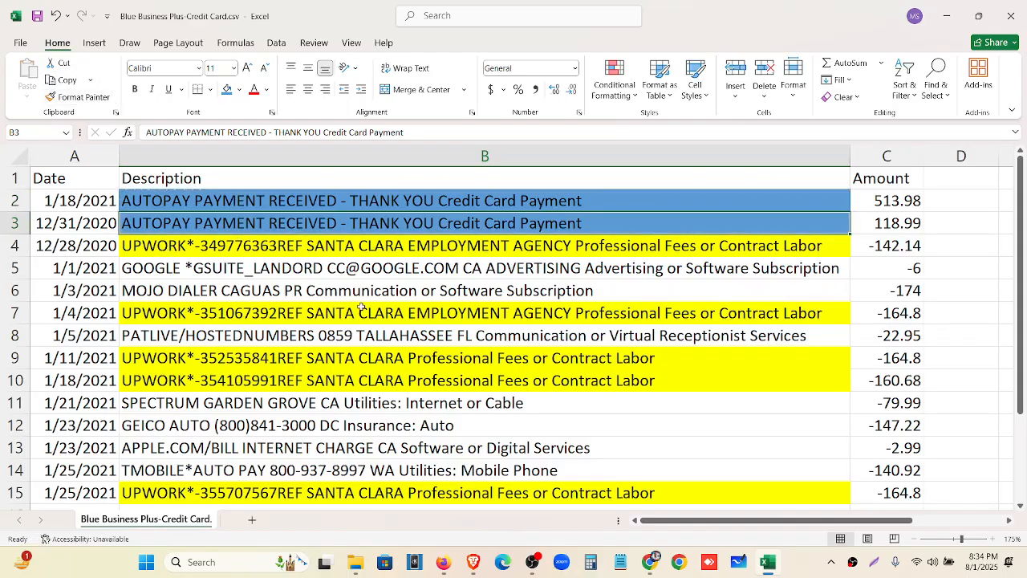
Review the remaining column B descriptions down to TMOBILE in B14, then minimise Excel
left_click(324, 335)
left_click(299, 403)
left_click(302, 428)
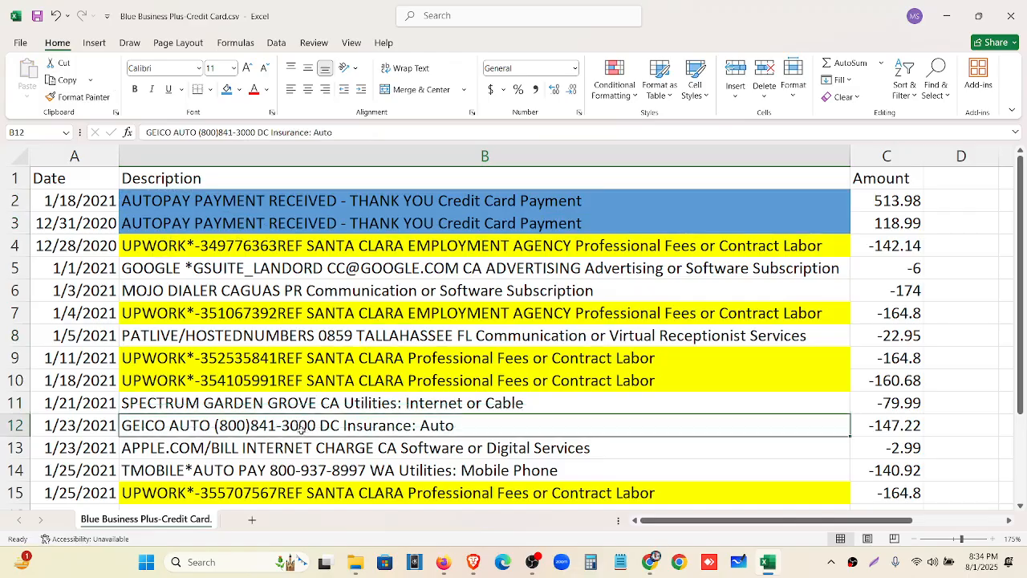
left_click(298, 453)
left_click(300, 468)
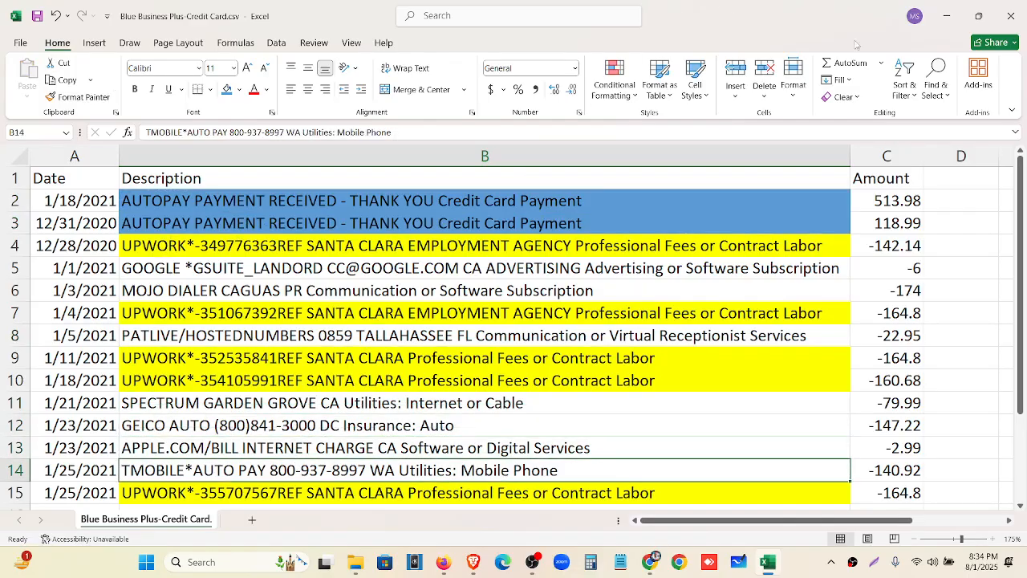
left_click(947, 16)
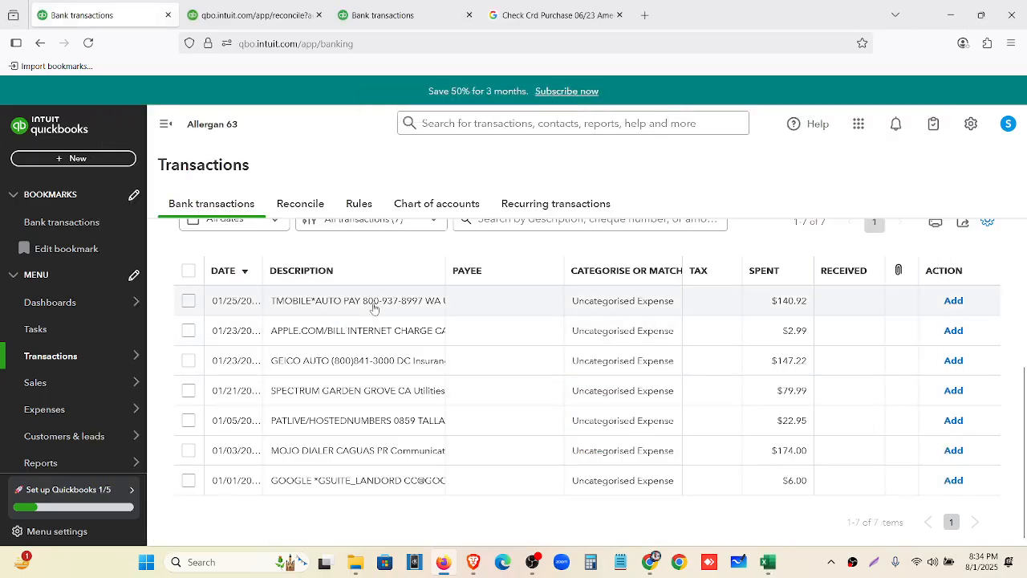
Check ChatGPT's category suggestions for the remaining card charges
left_click(651, 562)
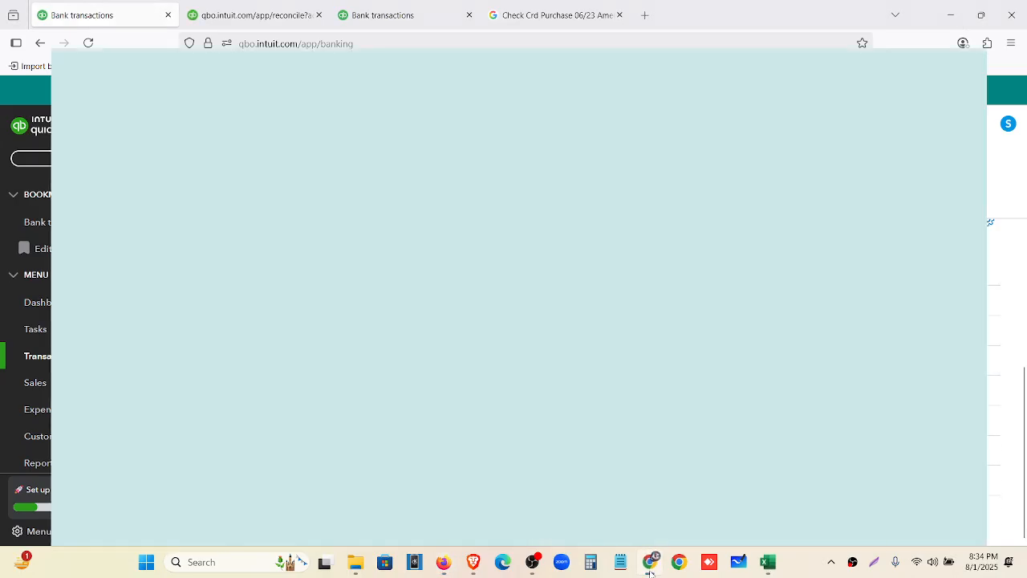
scroll(696, 249, "up", 1)
scroll(695, 250, "up", 4)
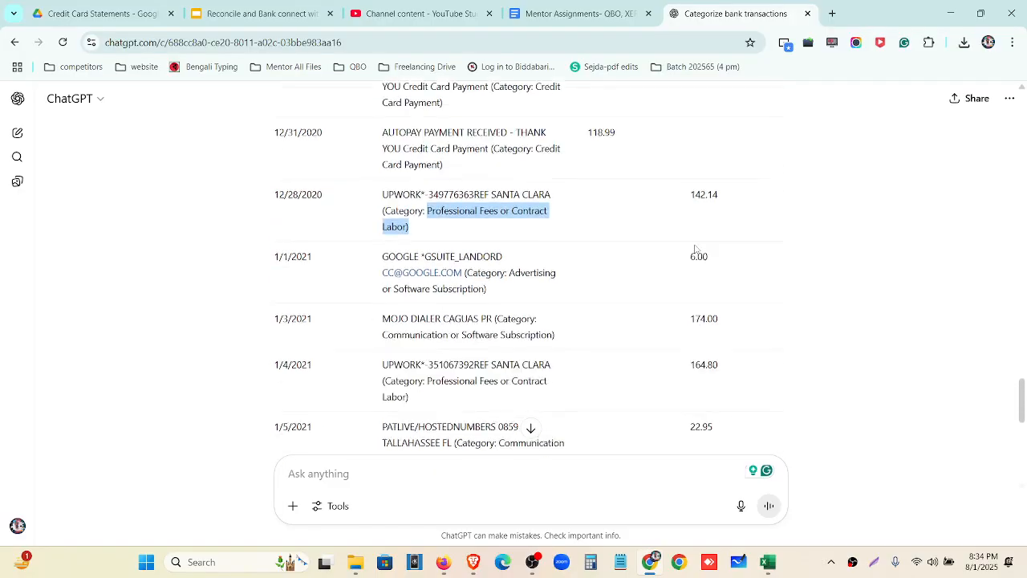
scroll(695, 249, "down", 7)
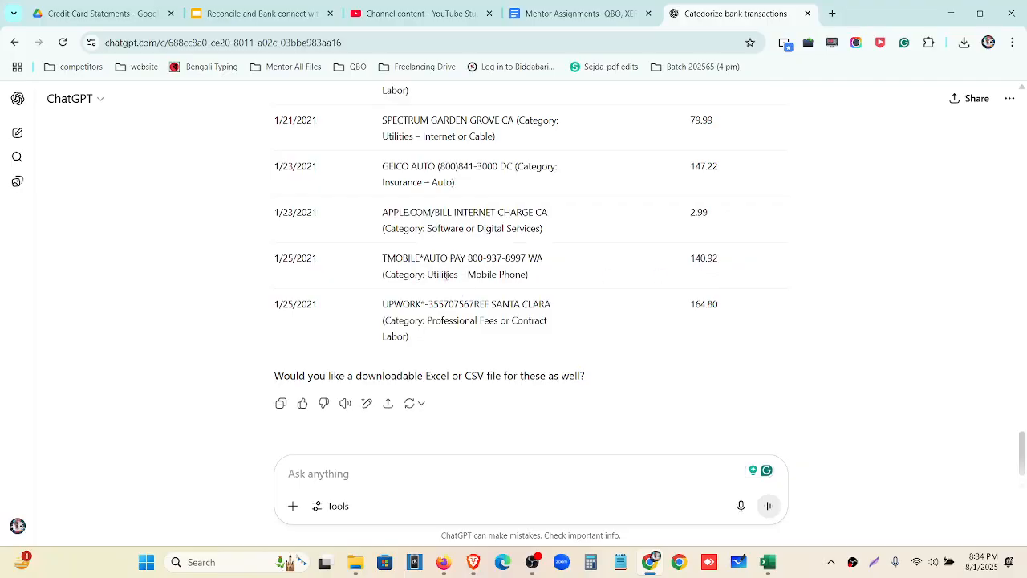
left_click(651, 563)
Categorise the TMOBILE charge as Utilities with Zero Rated Tax (0%)
left_click(450, 298)
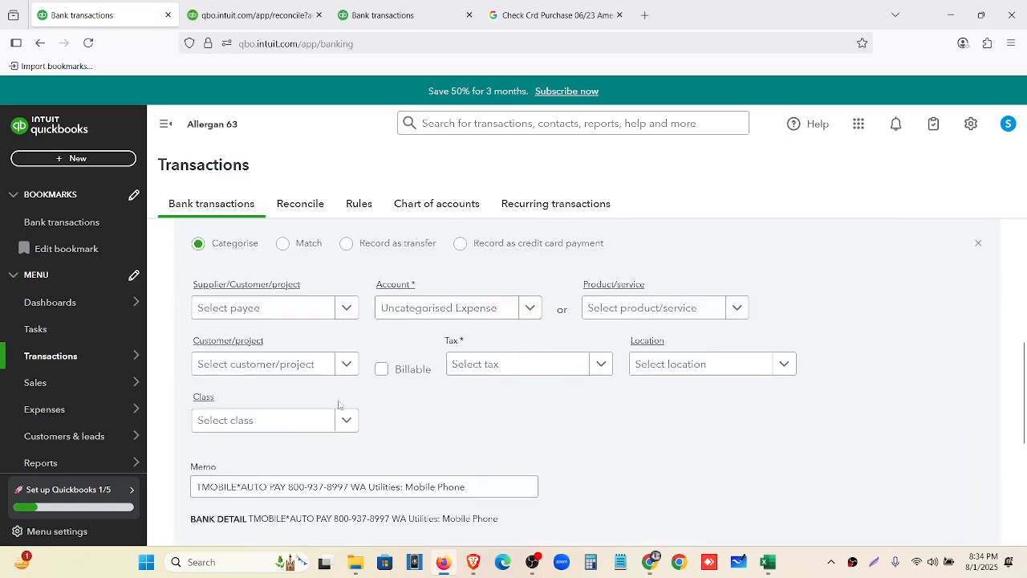
left_click(576, 371)
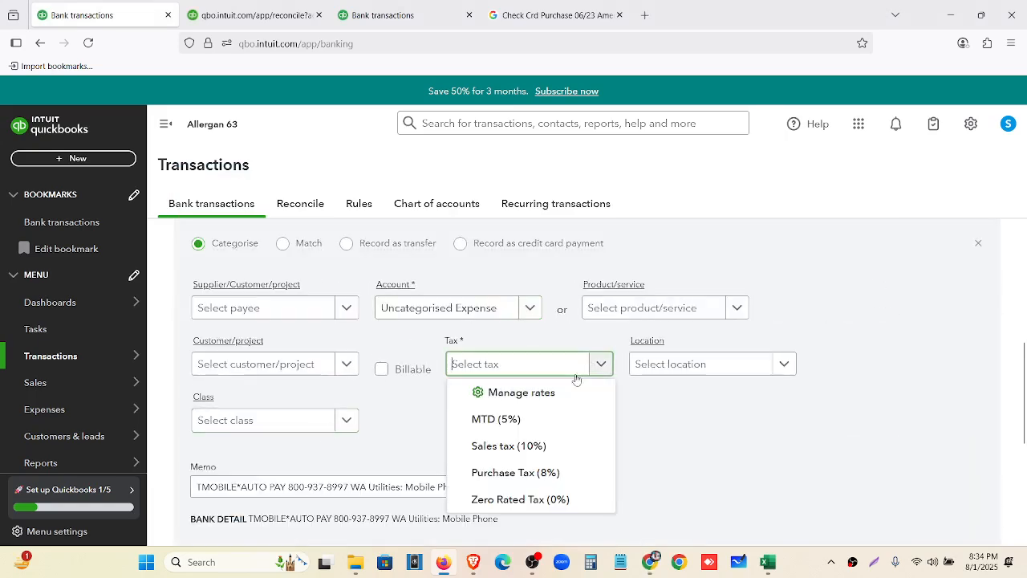
left_click(518, 500)
left_click(516, 309)
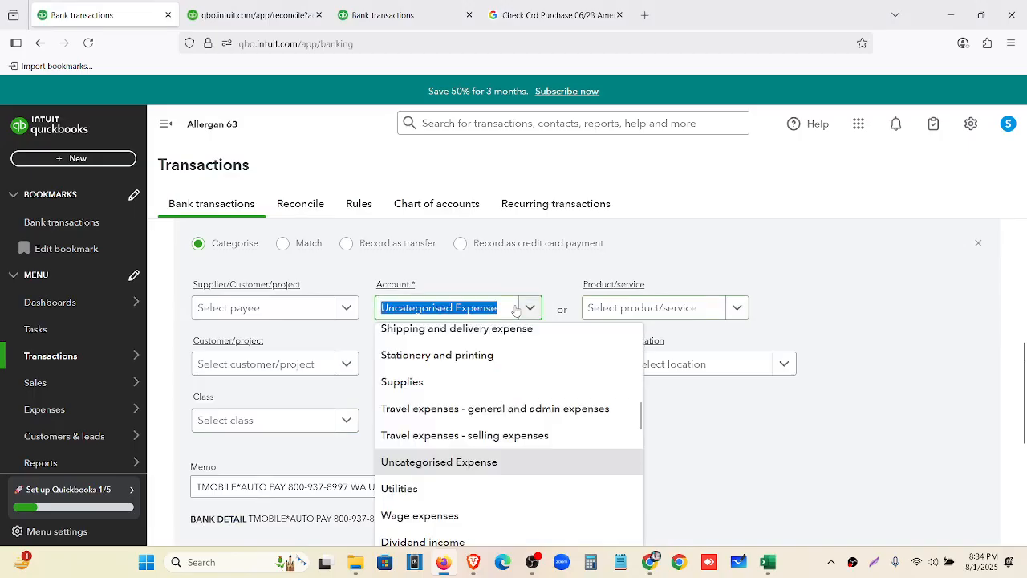
type("uti")
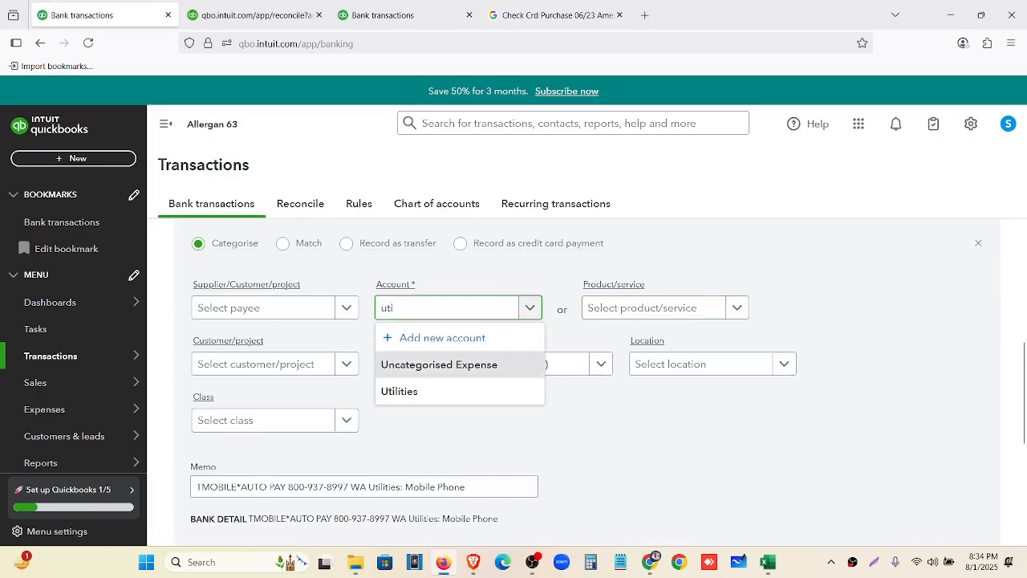
left_click(476, 391)
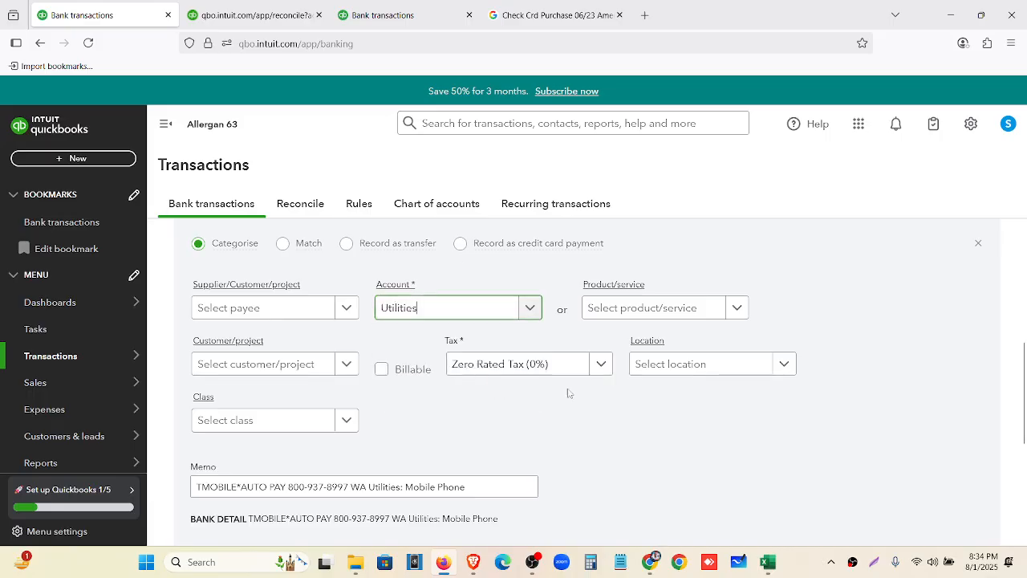
scroll(722, 413, "down", 3)
left_click(941, 430)
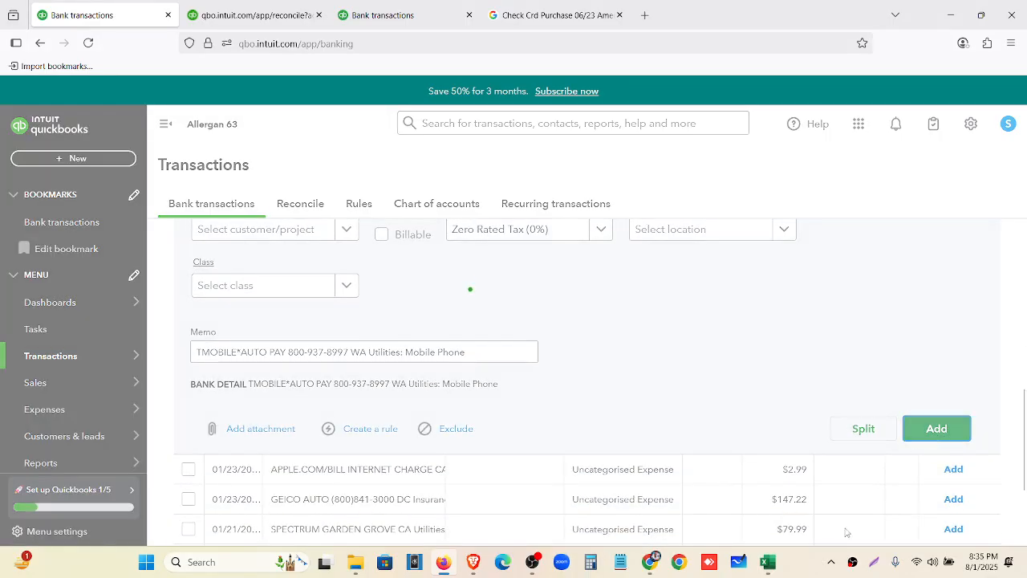
Recheck ChatGPT's category table for the next charge
key("alt+Tab")
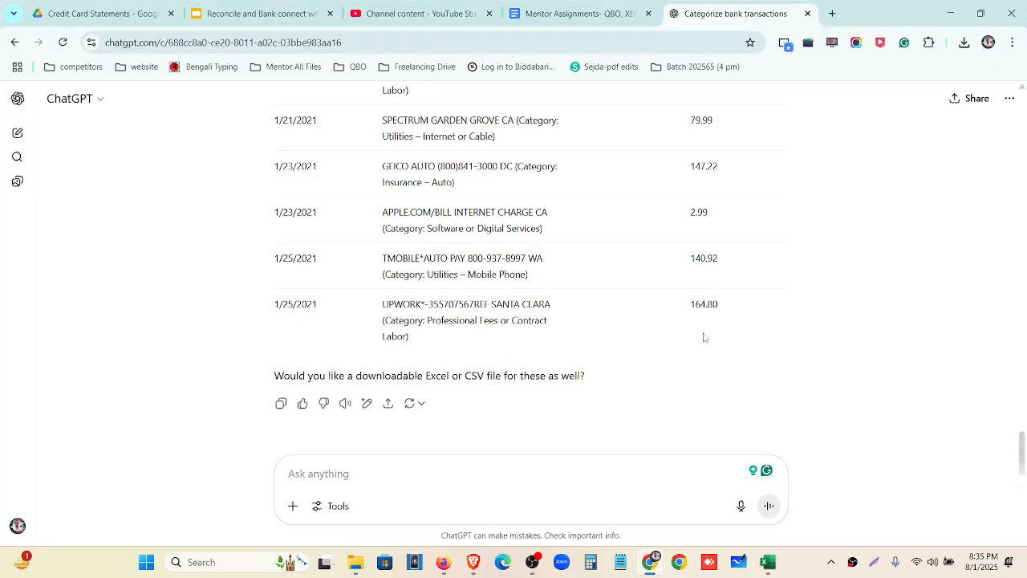
scroll(642, 337, "up", 1)
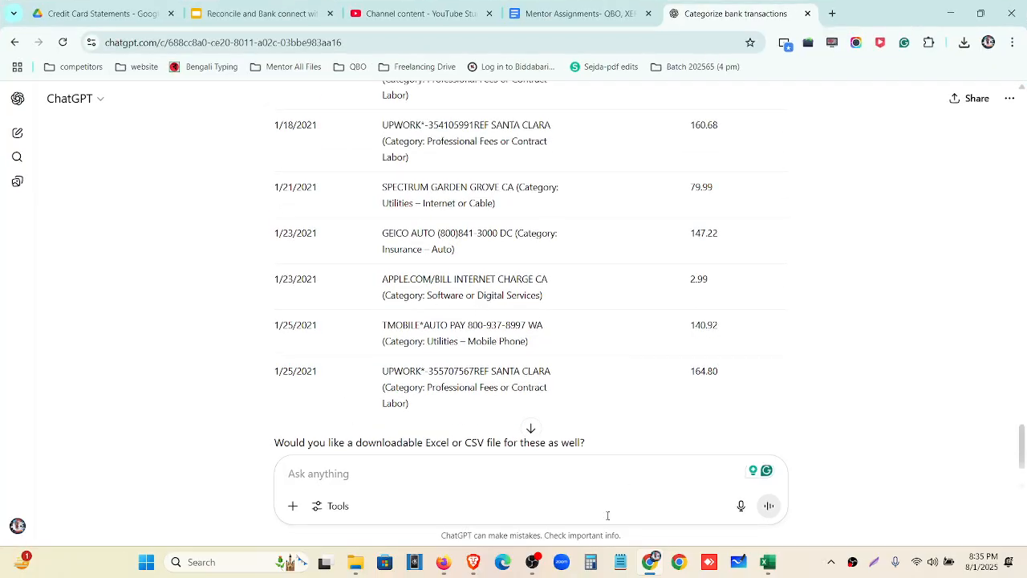
left_click(654, 566)
Categorise the APPLE.COM/BILL charge as Dues and subscriptions with Zero Rated Tax (0%), then show ChatGPT's category table
left_click(418, 468)
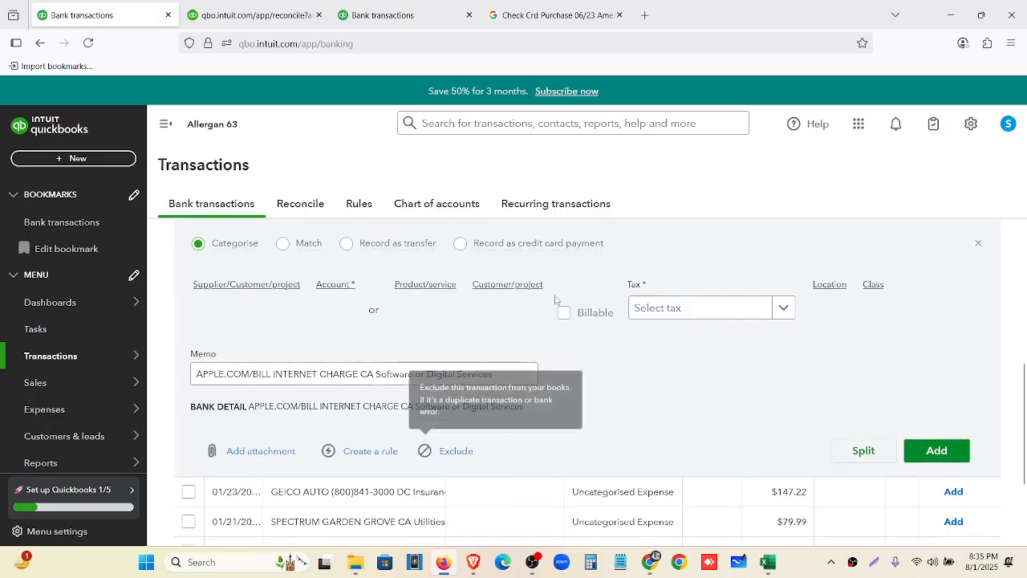
scroll(485, 345, "up", 1)
left_click(533, 366)
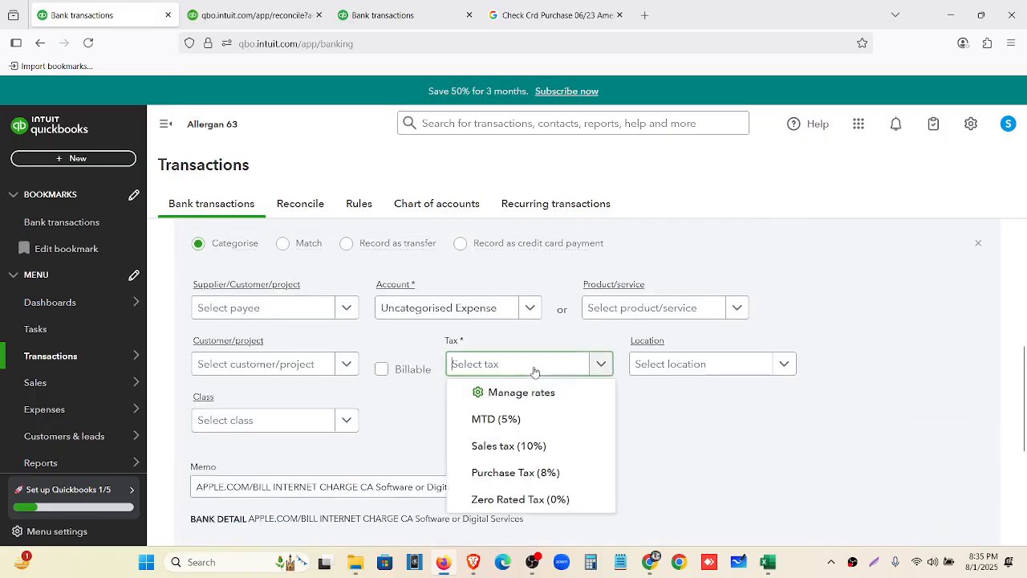
left_click(522, 487)
left_click(465, 307)
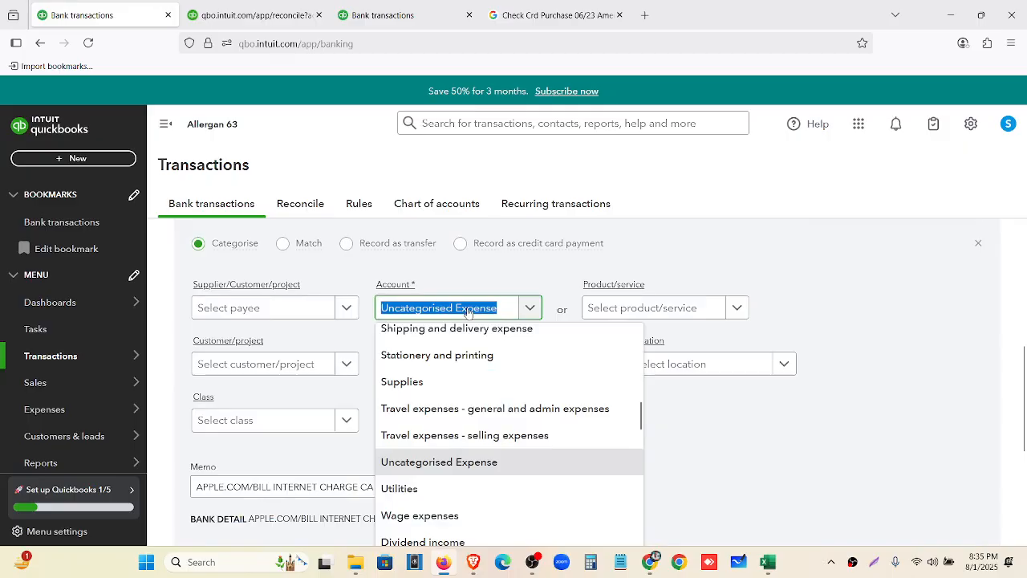
type("duess")
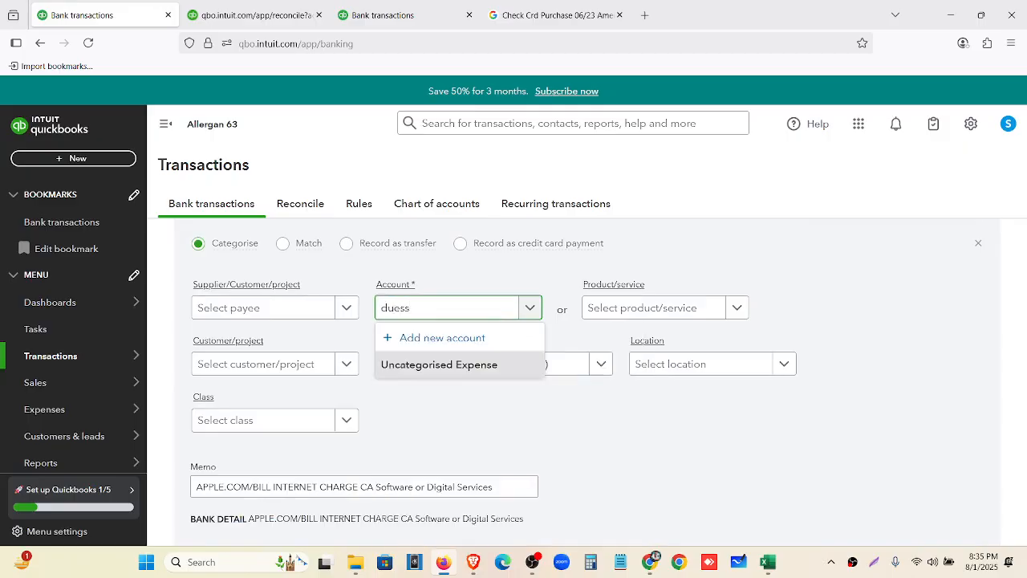
key("BackSpace")
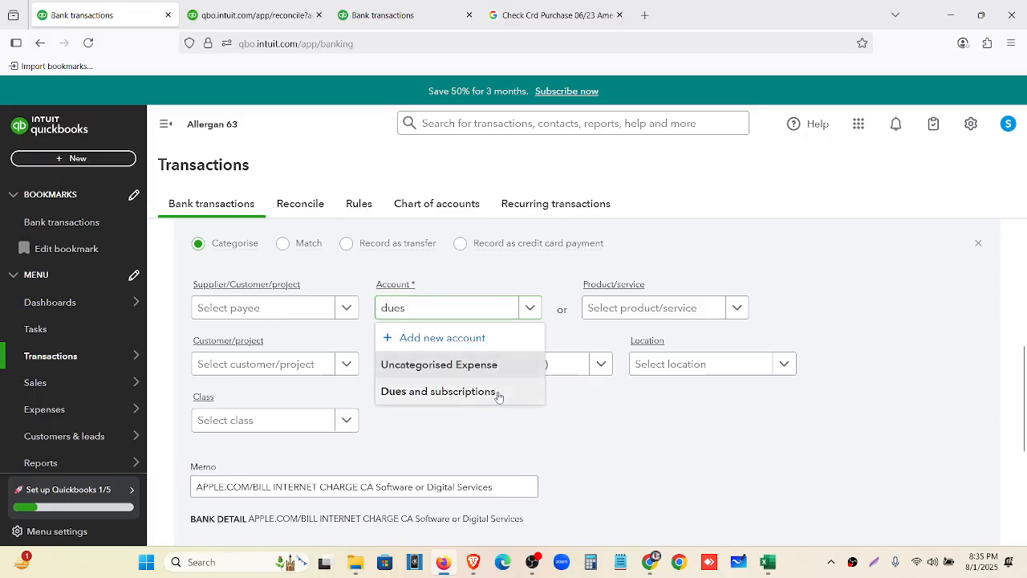
left_click(495, 393)
scroll(881, 434, "down", 2)
left_click(913, 428)
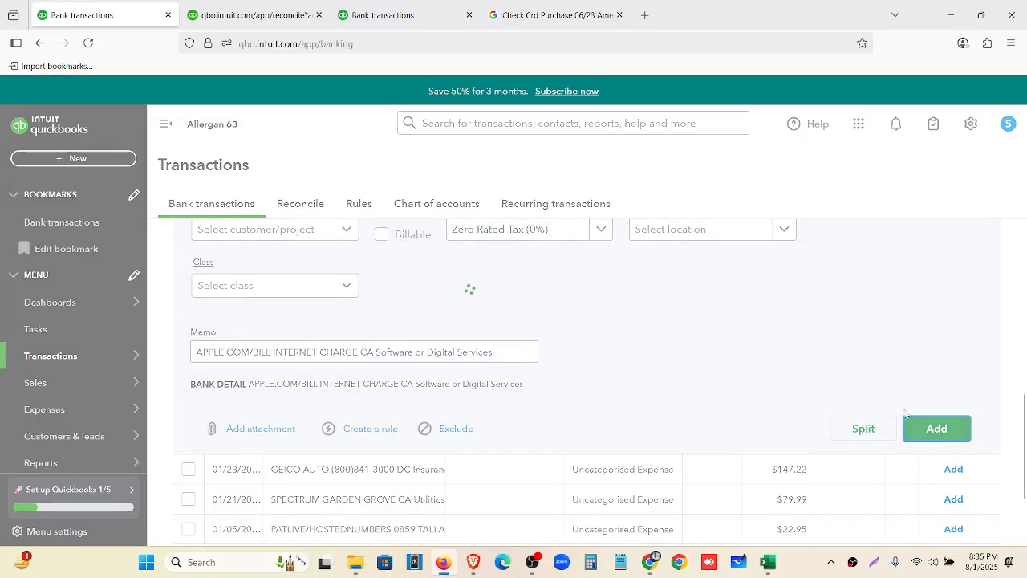
left_click(650, 562)
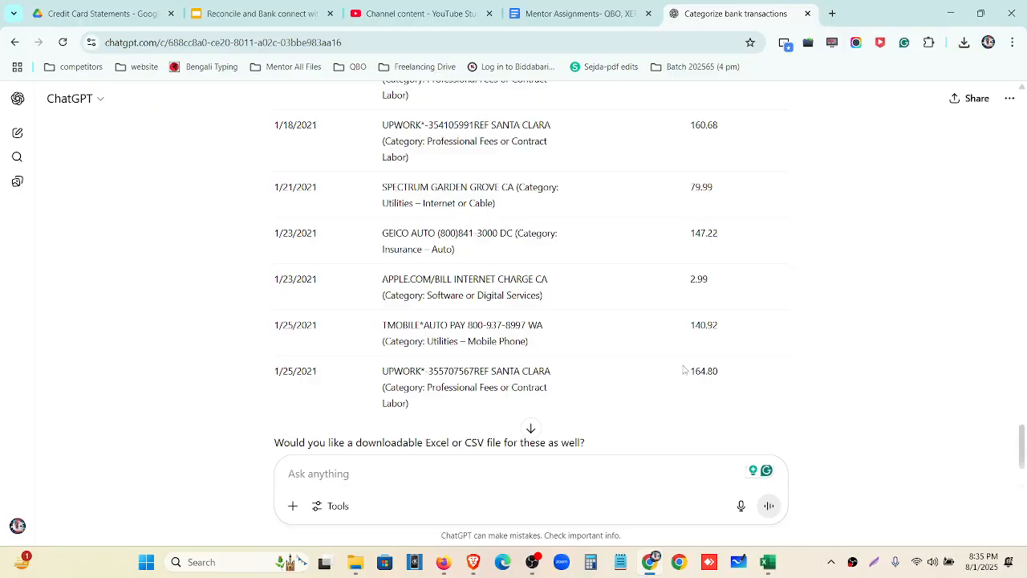
scroll(687, 371, "up", 2)
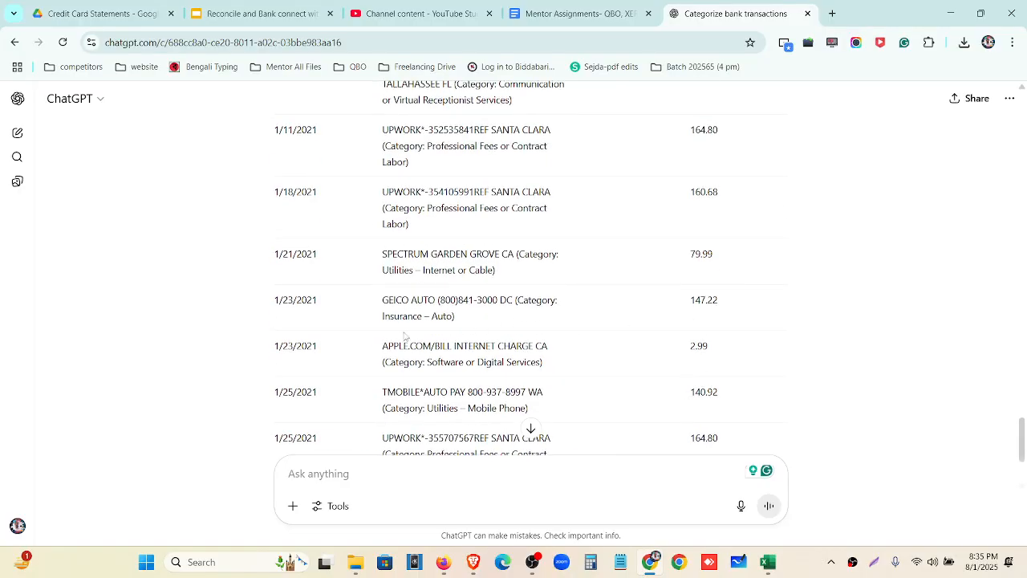
Categorise the GEICO charge as Insurance - General with Zero Rated Tax (0%)
left_click(650, 562)
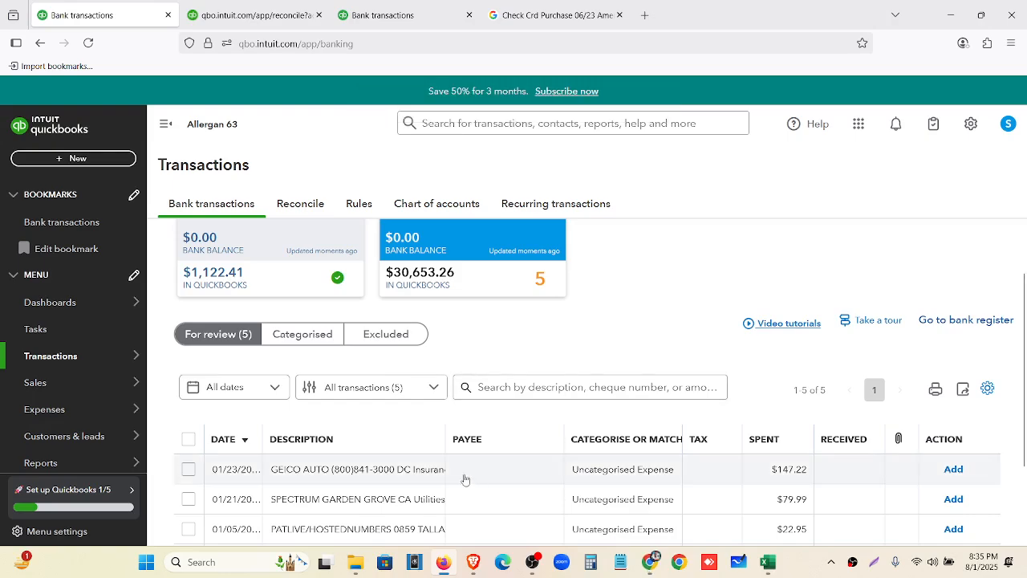
scroll(446, 434, "down", 2)
left_click(418, 369)
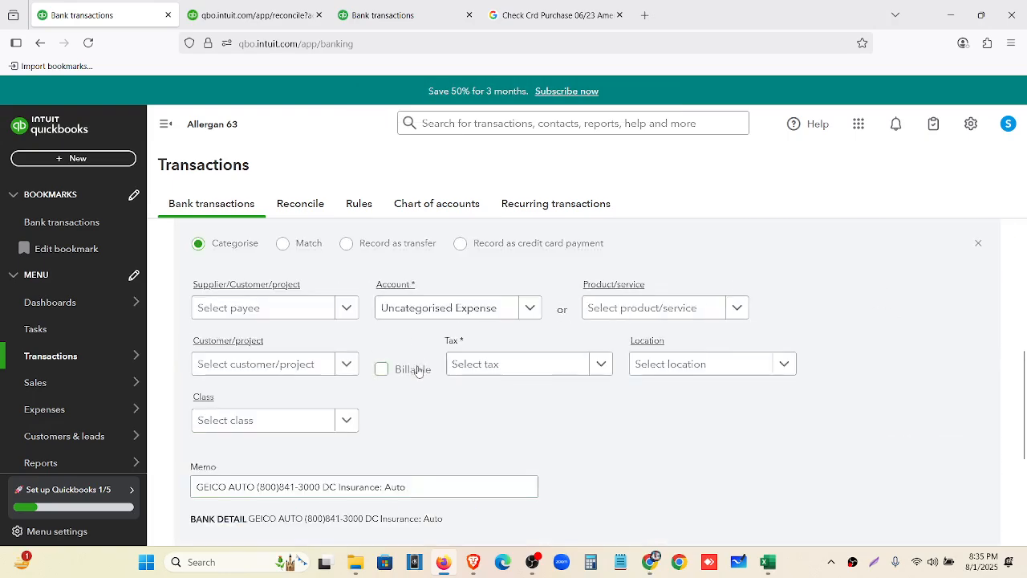
left_click(489, 363)
left_click(525, 499)
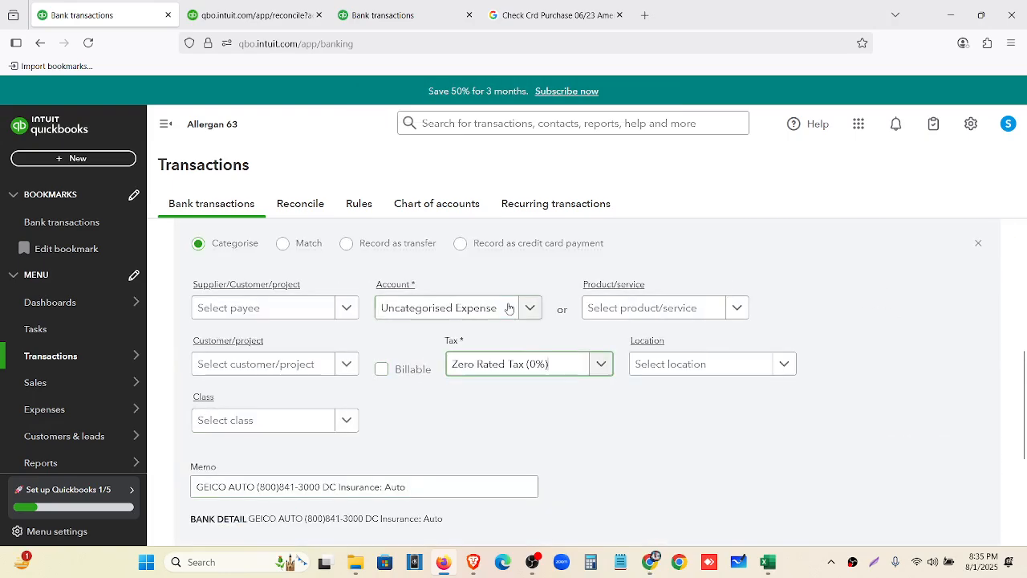
left_click(509, 308)
type("insu")
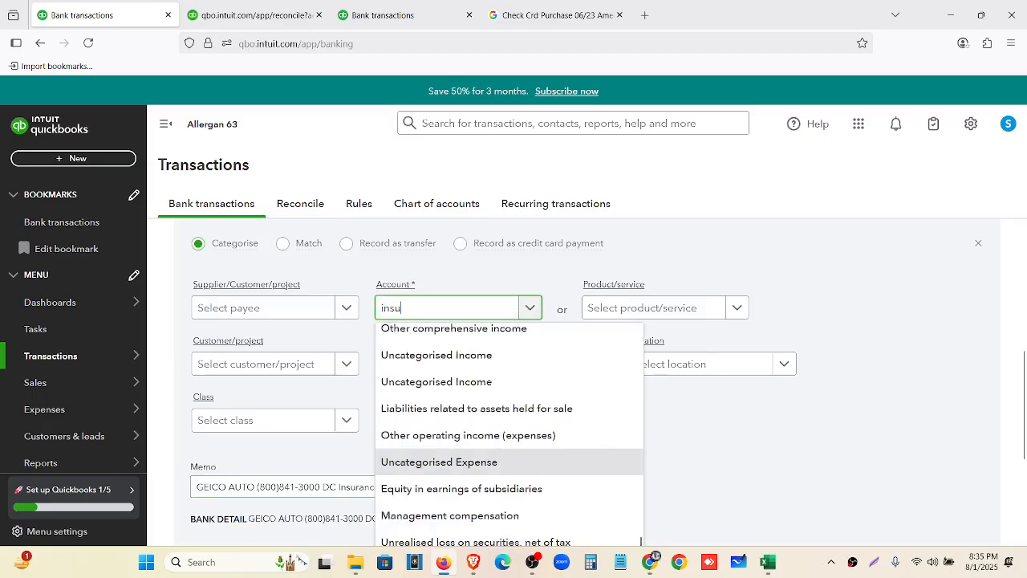
left_click(485, 392)
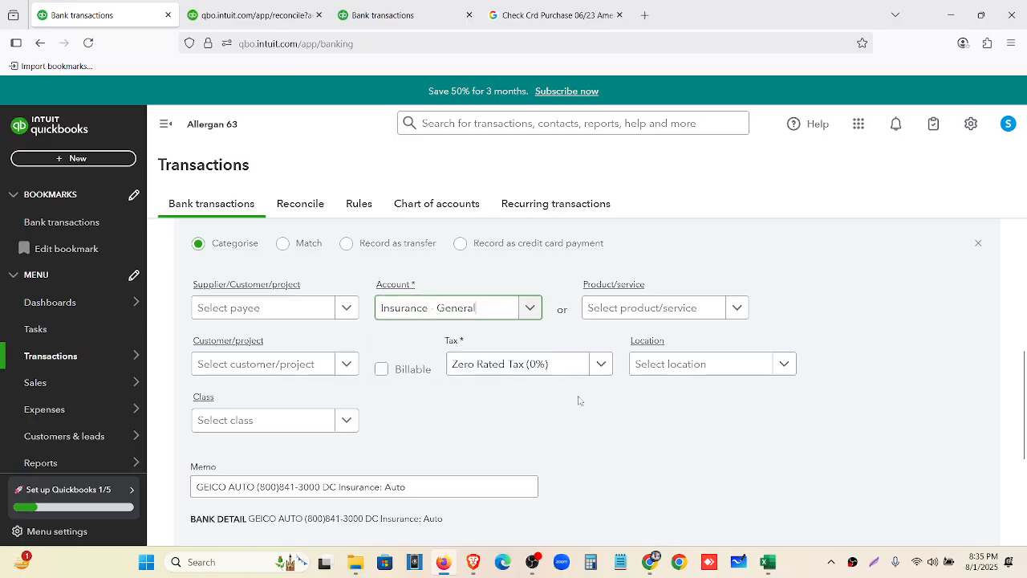
scroll(642, 405, "down", 3)
left_click(939, 361)
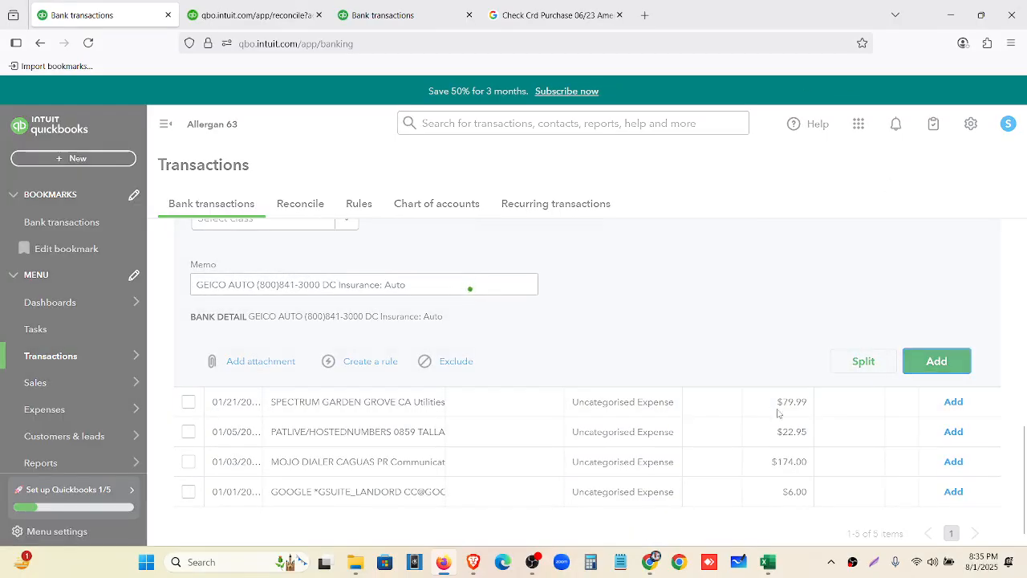
After consulting ChatGPT, categorise the SPECTRUM GARDEN GROVE charge as Utilities with Zero Rated Tax (0%)
left_click(651, 564)
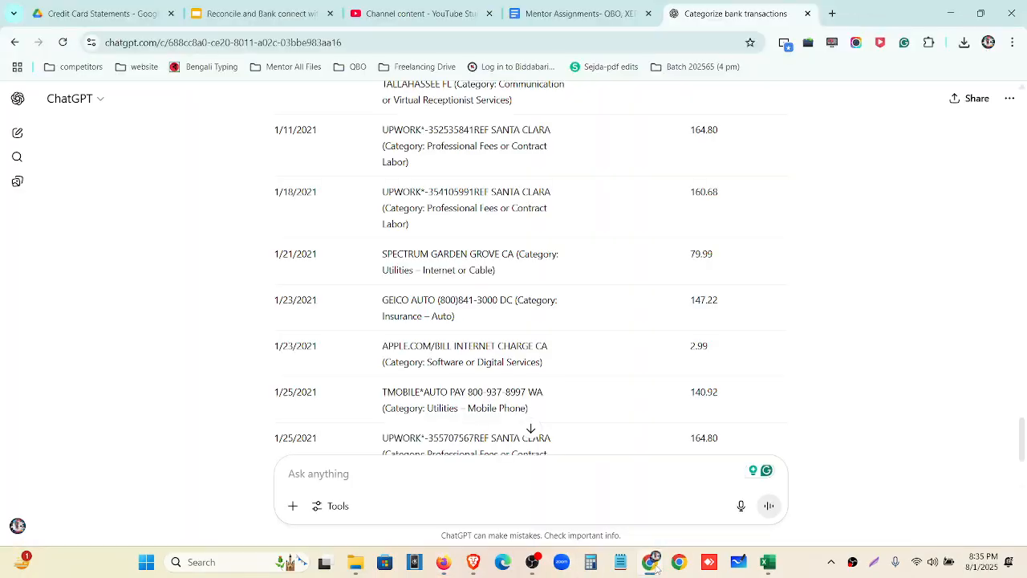
left_click(652, 563)
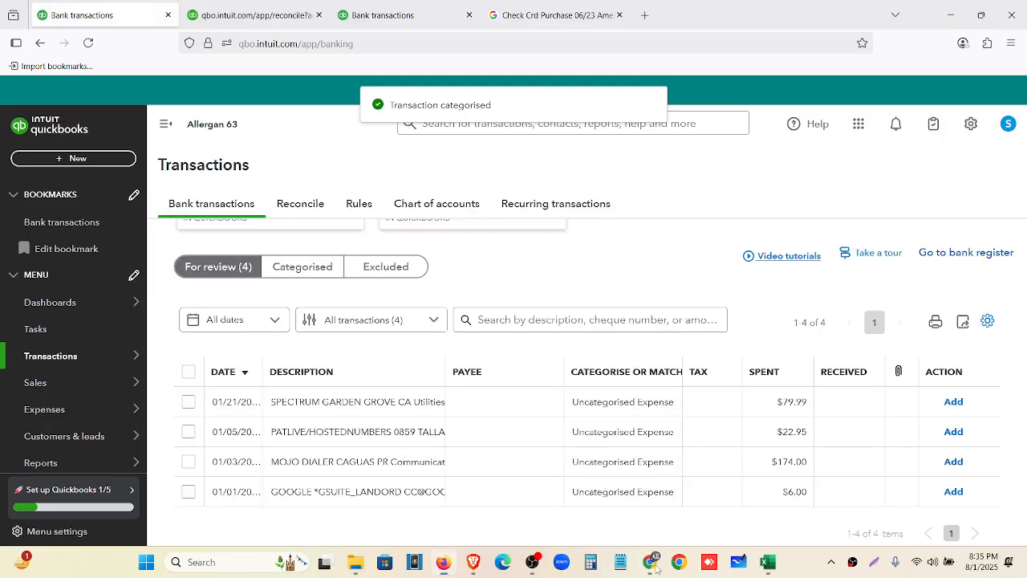
left_click(652, 563)
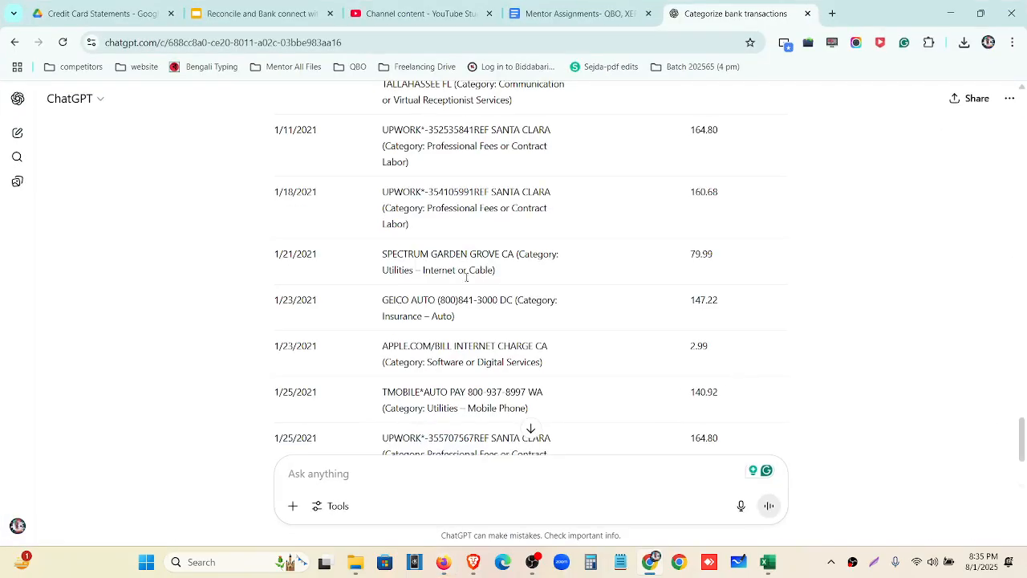
left_click(652, 565)
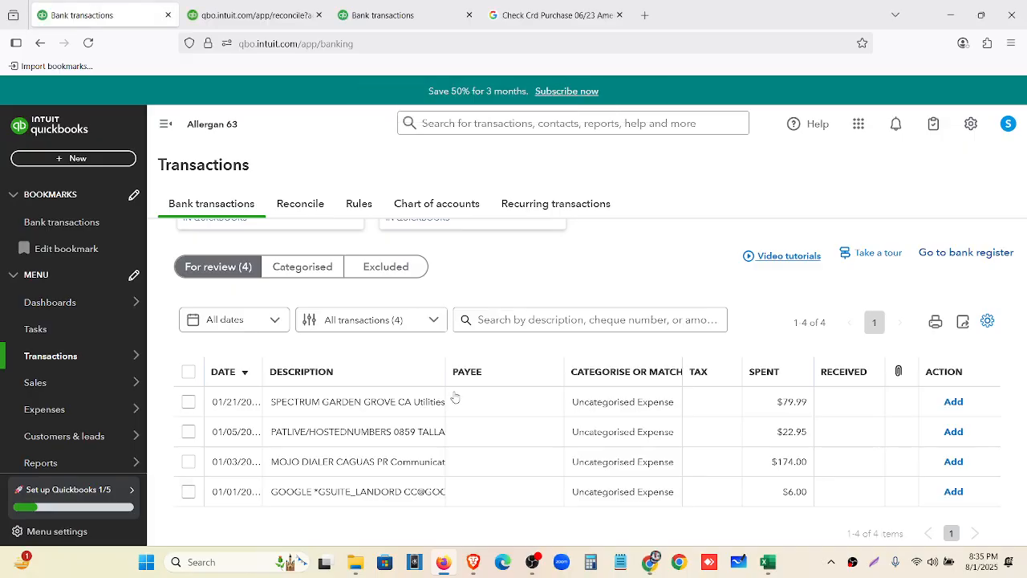
left_click(419, 403)
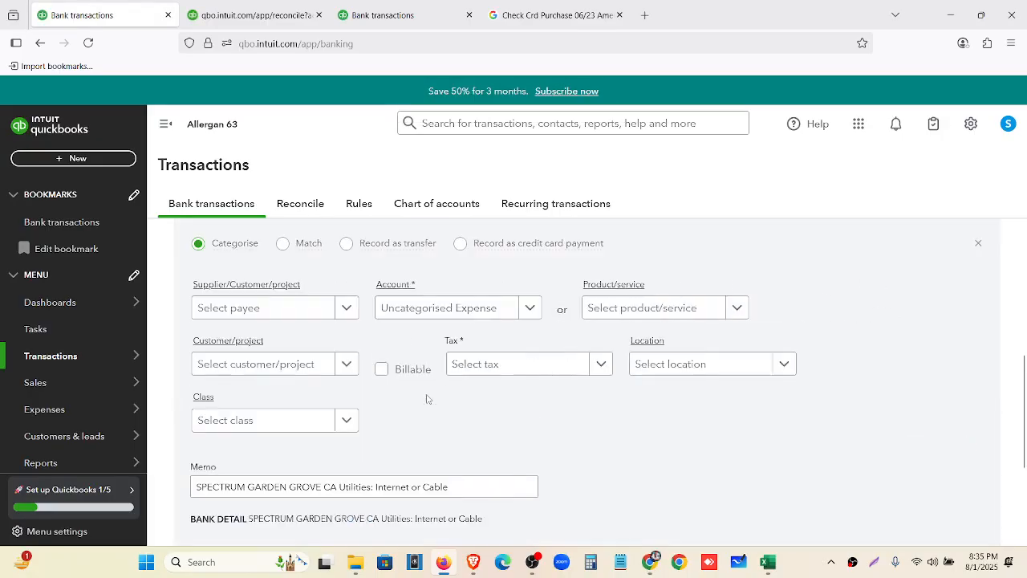
left_click(504, 365)
left_click(457, 337)
left_click(473, 309)
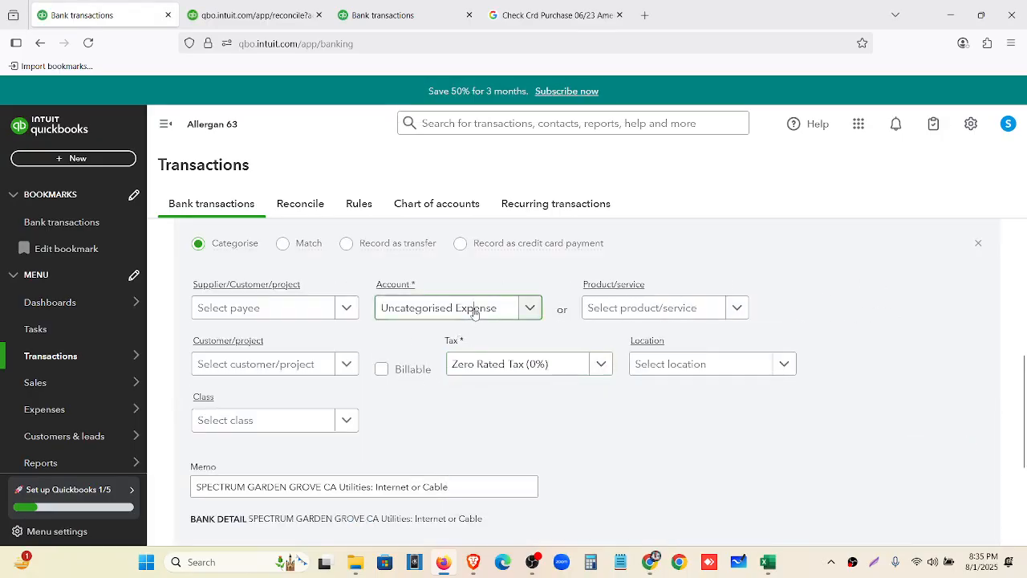
type("uti")
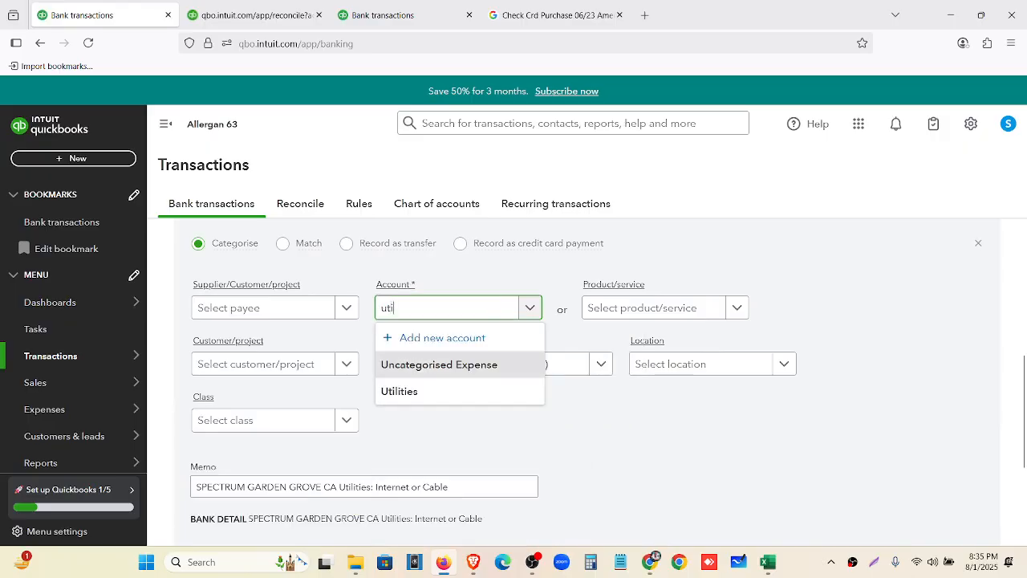
left_click(484, 392)
scroll(637, 321, "down", 2)
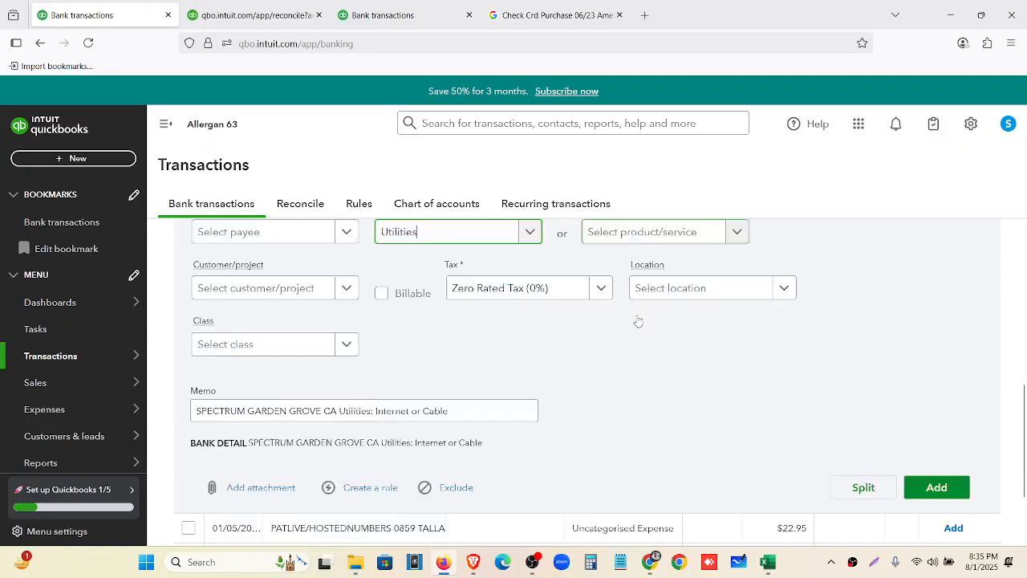
left_click(937, 431)
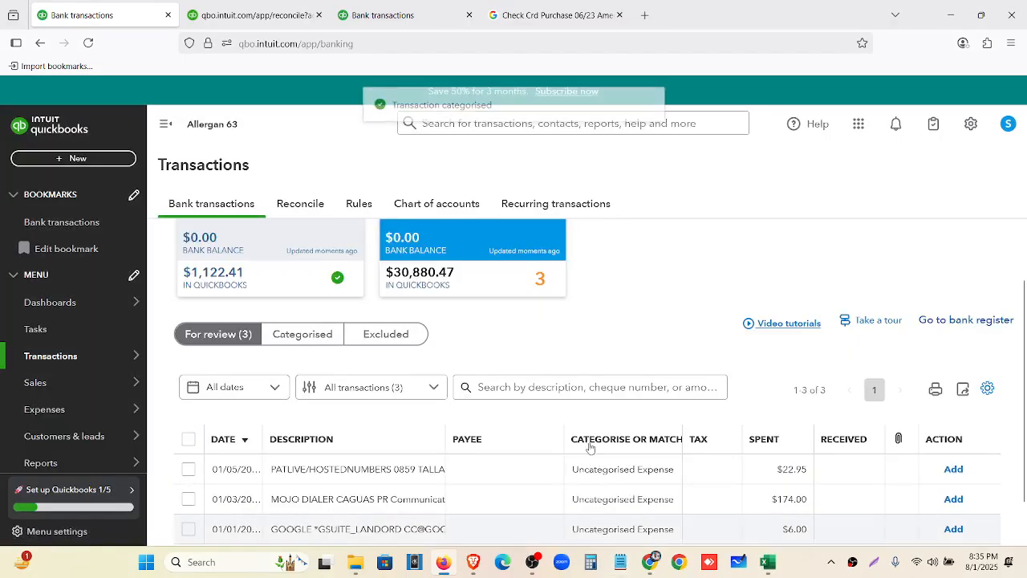
Check ChatGPT again, then set the PATLIVE charge's tax to Zero Rated Tax (0%)
left_click(652, 570)
left_click(652, 565)
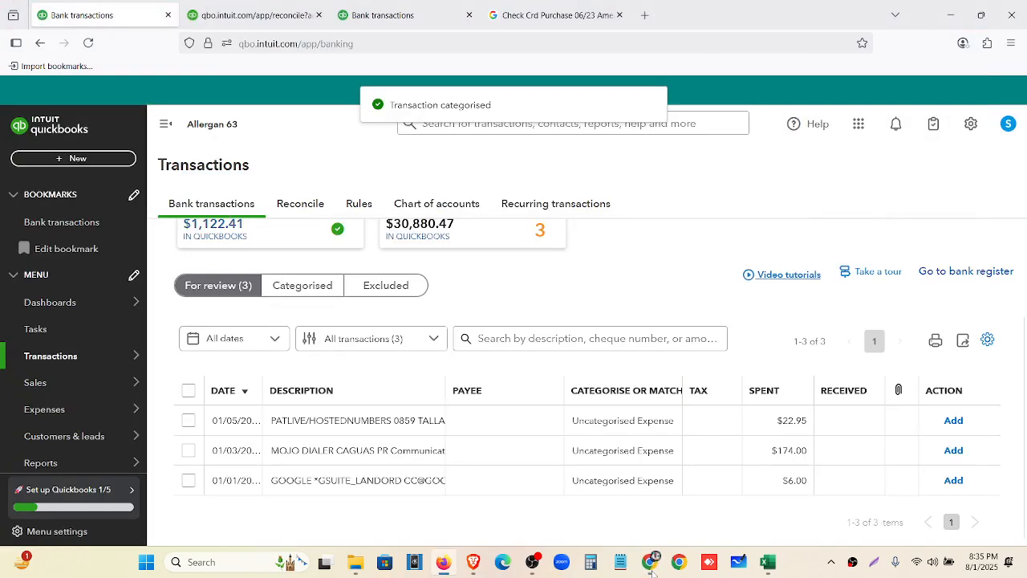
left_click(652, 570)
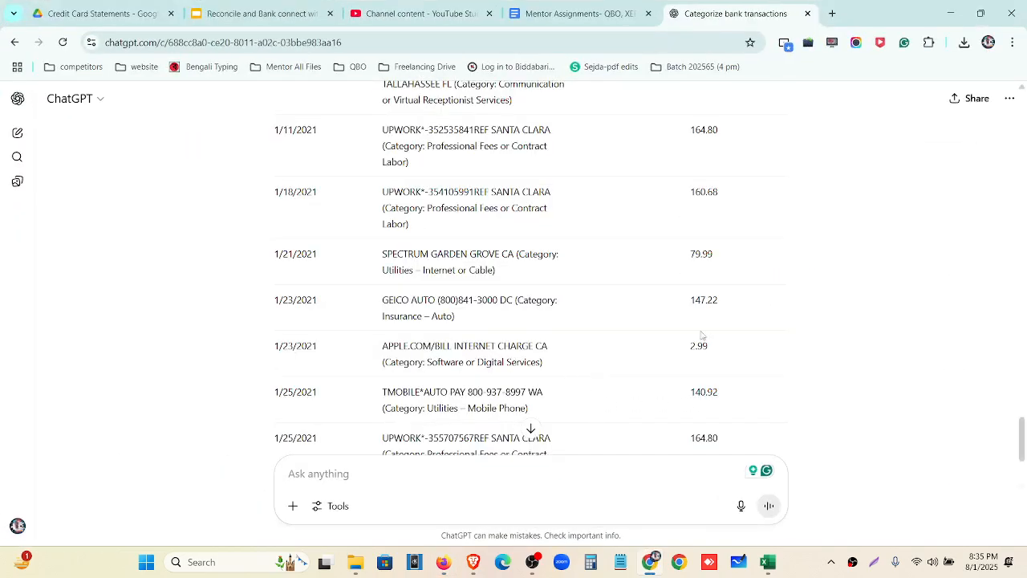
scroll(701, 335, "up", 3)
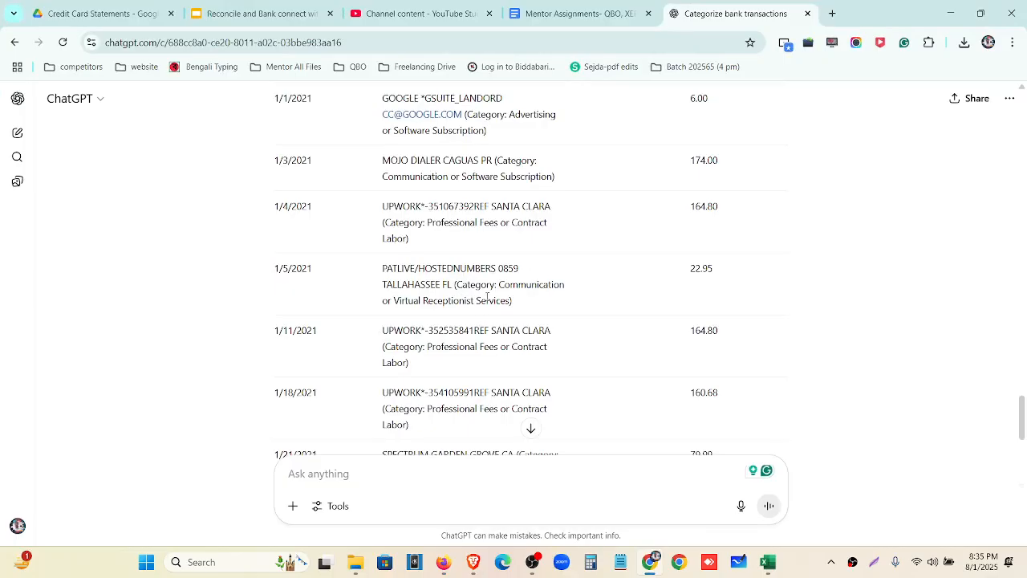
left_click(654, 564)
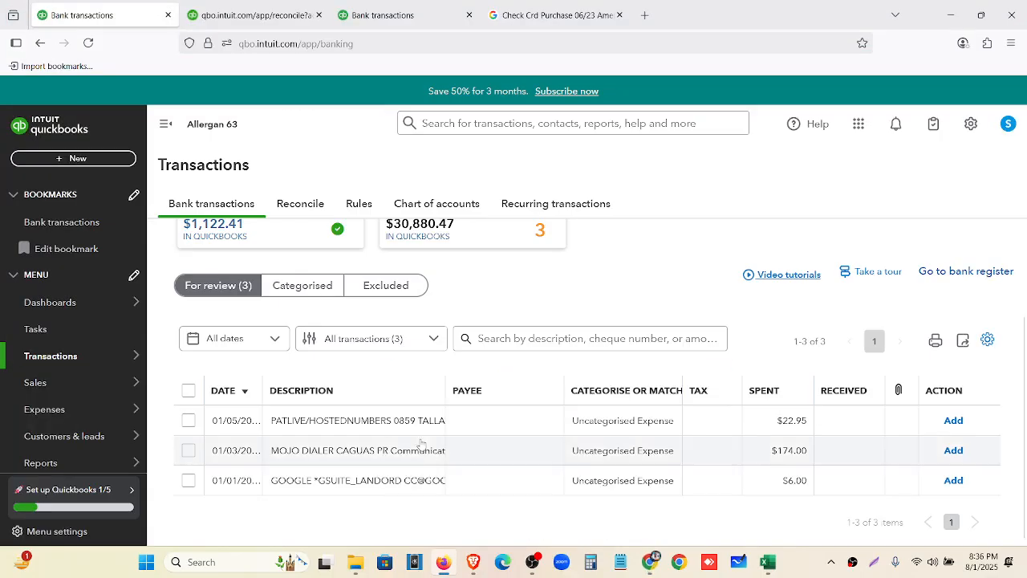
left_click(405, 425)
left_click(523, 365)
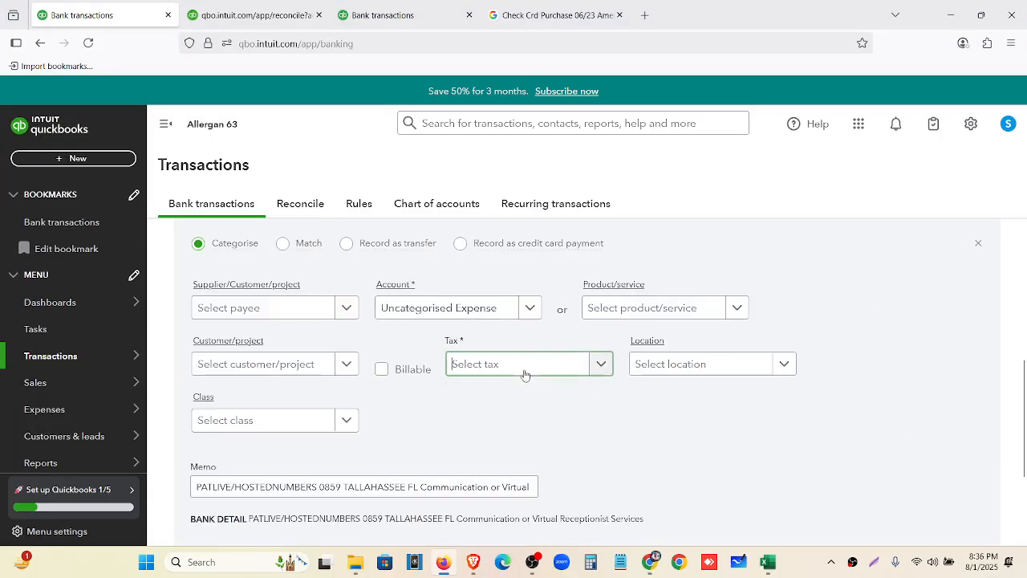
left_click(492, 498)
left_click(463, 316)
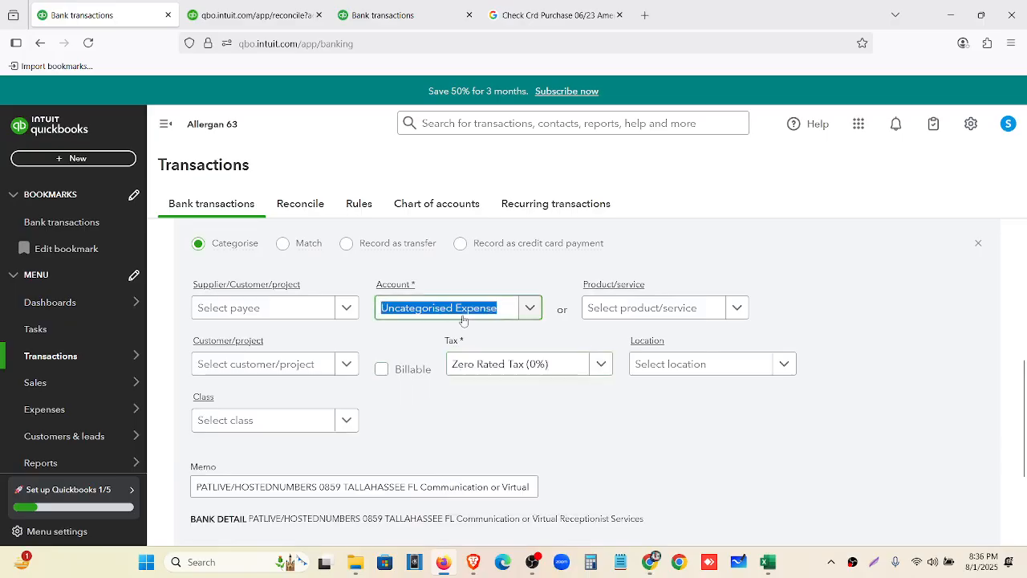
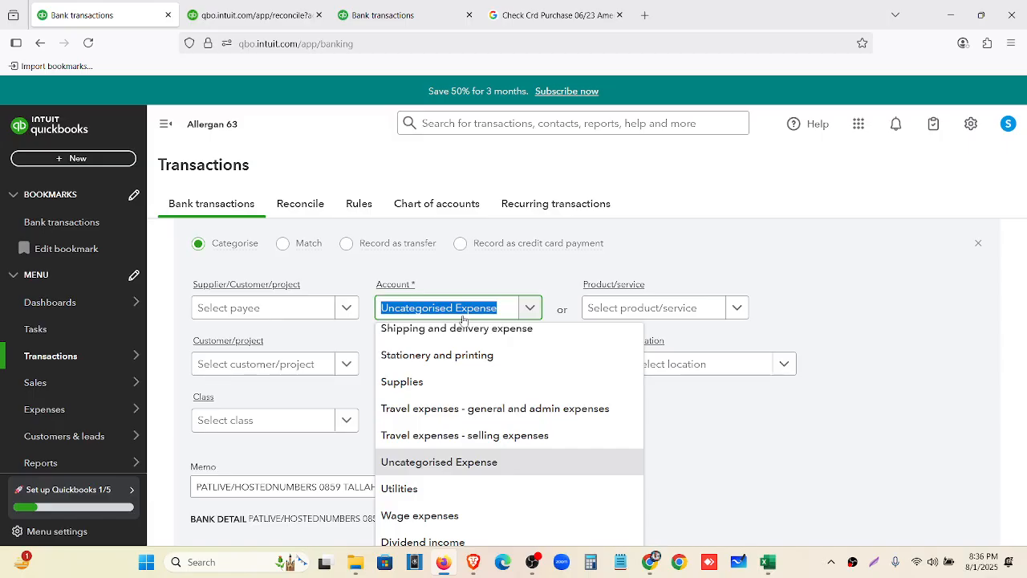
Categorise the PATLIVE charge as Office expenses and add it
type("off")
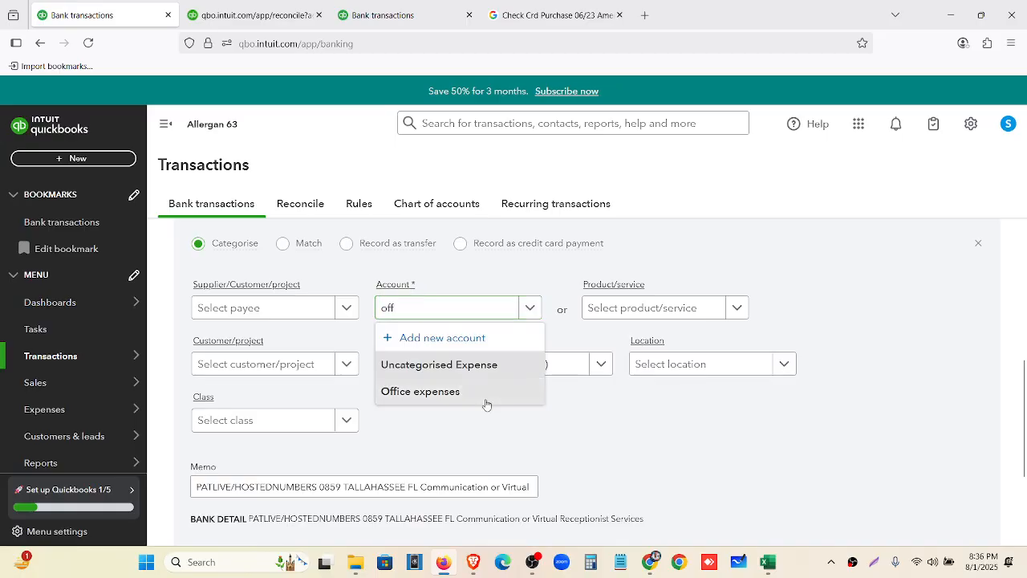
left_click(484, 393)
scroll(672, 361, "down", 3)
left_click(930, 409)
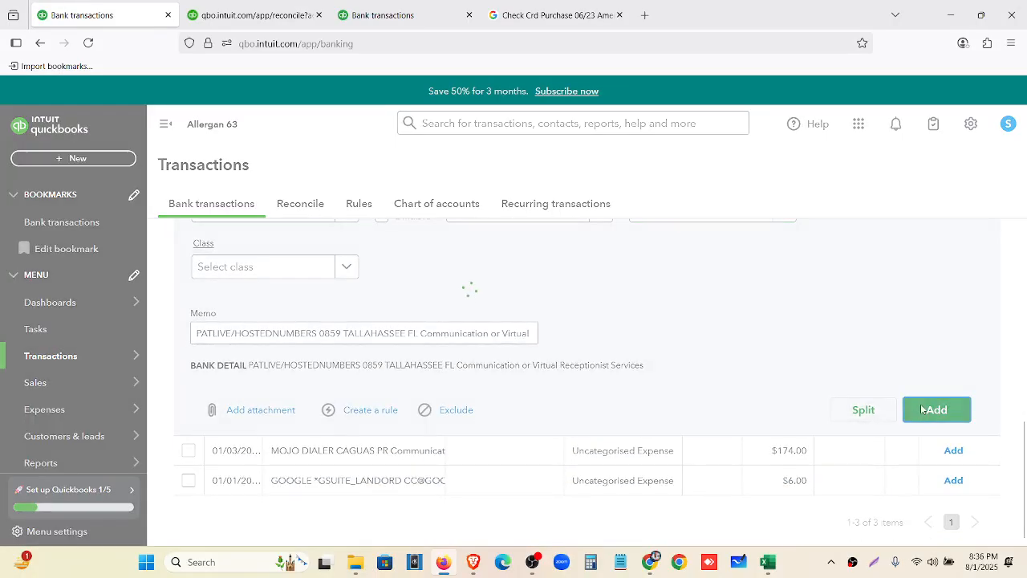
After checking ChatGPT, add MOJO DIALER as Dues and subscriptions with Zero Rated Tax (0%)
left_click(649, 564)
scroll(662, 400, "up", 1)
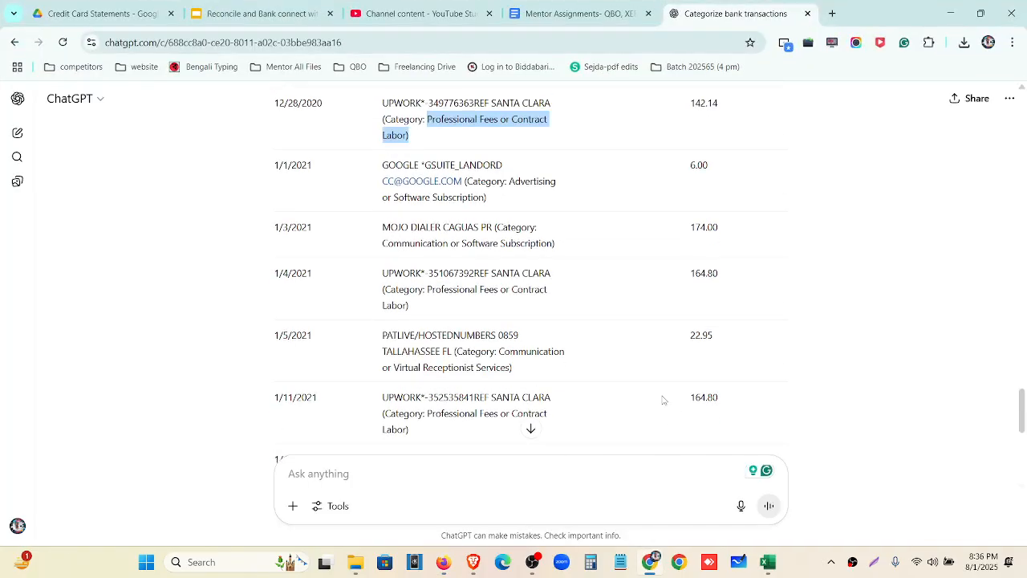
left_click(660, 567)
left_click(486, 438)
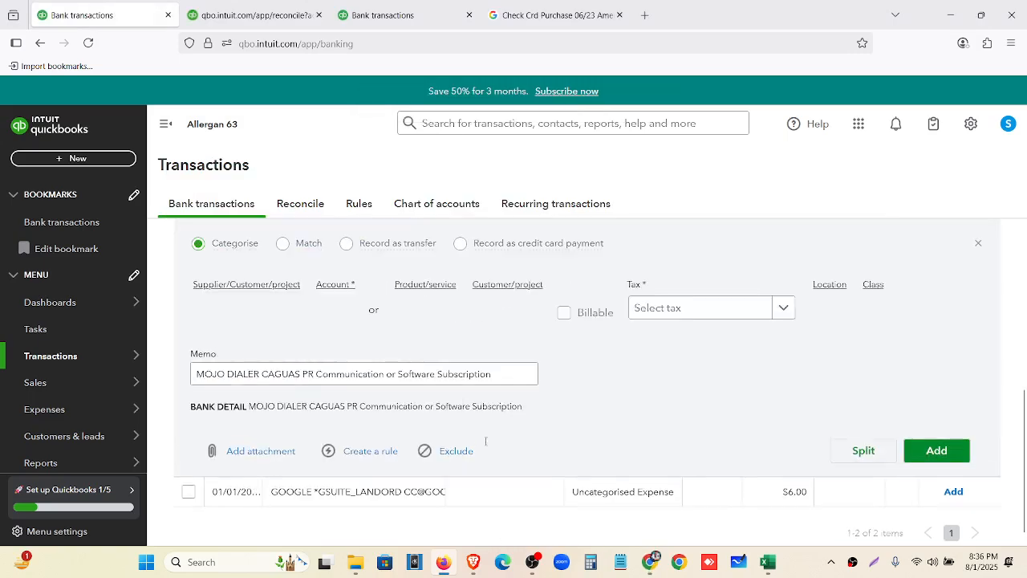
left_click(512, 365)
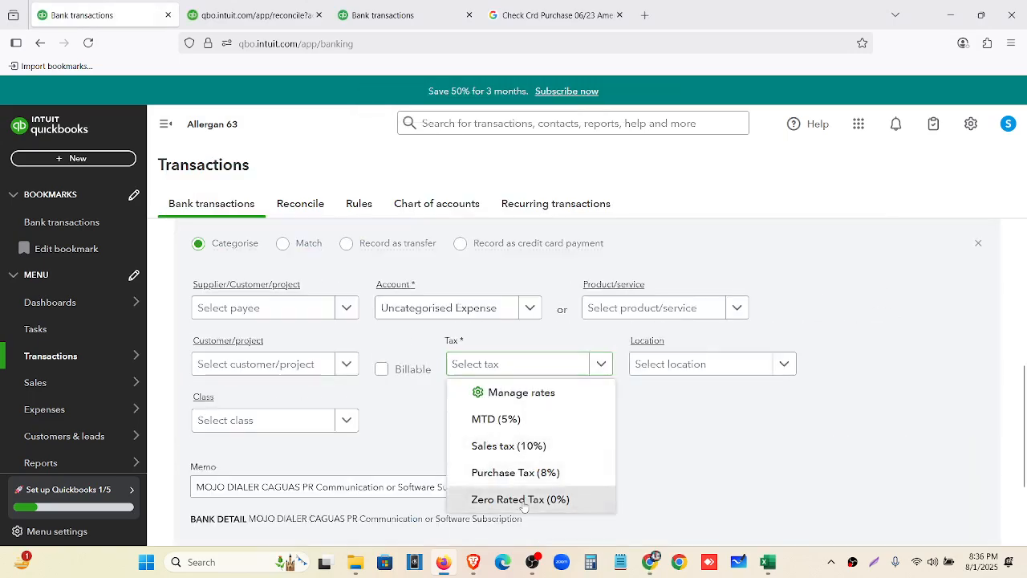
left_click(523, 499)
left_click(490, 313)
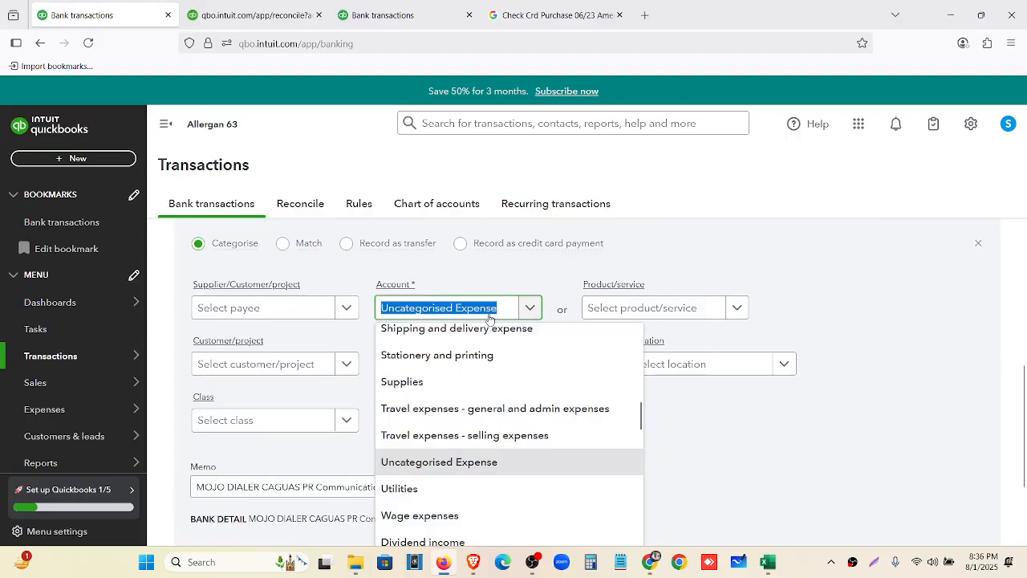
type("sub")
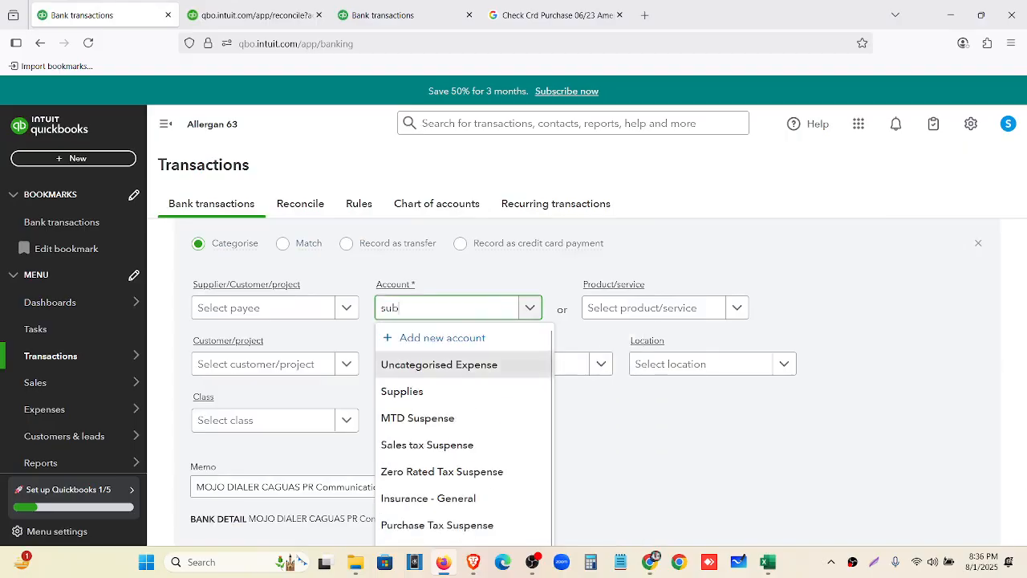
left_click(494, 391)
scroll(633, 380, "down", 3)
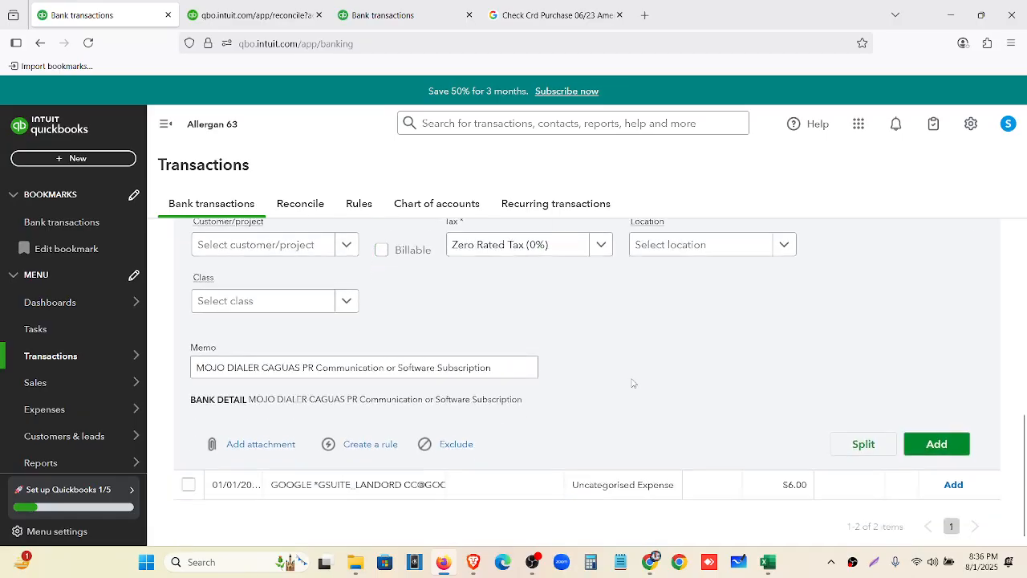
left_click(935, 441)
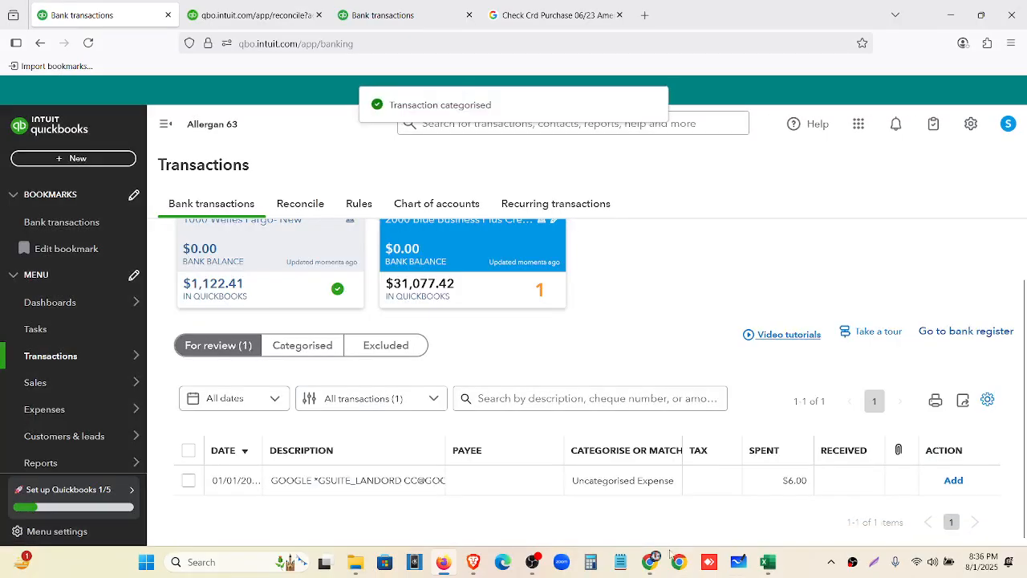
Add the $6.00 GOOGLE GSUITE charge as Advertising Expenses with Zero Rated Tax (0%)
left_click(650, 563)
scroll(650, 422, "up", 5)
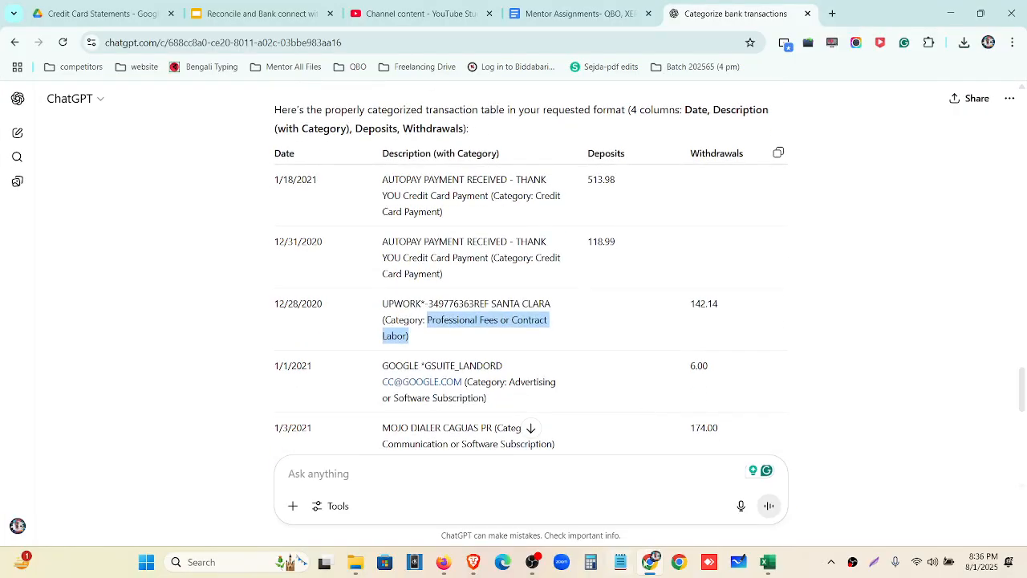
key("alt+Tab")
left_click(378, 481)
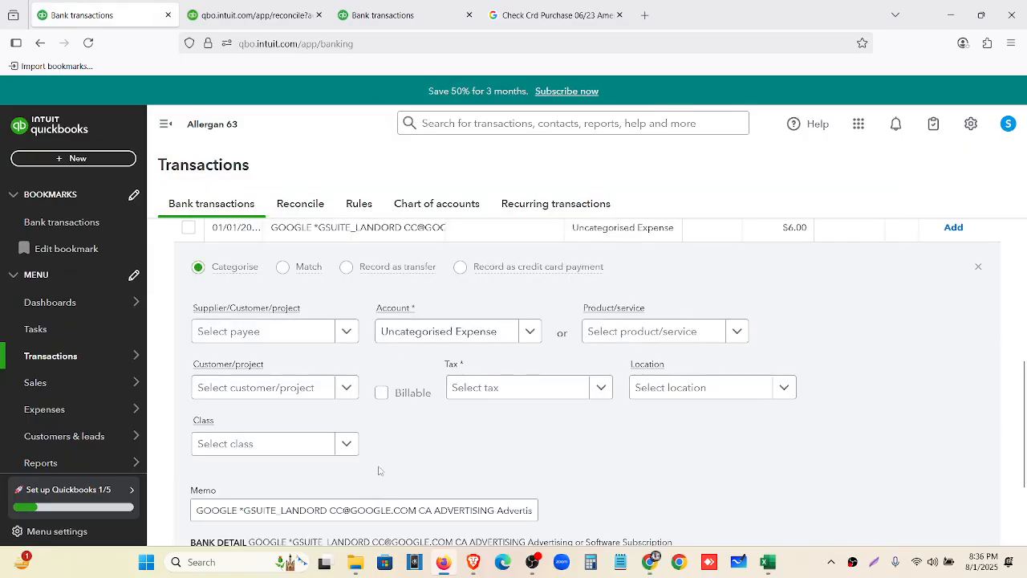
left_click(485, 391)
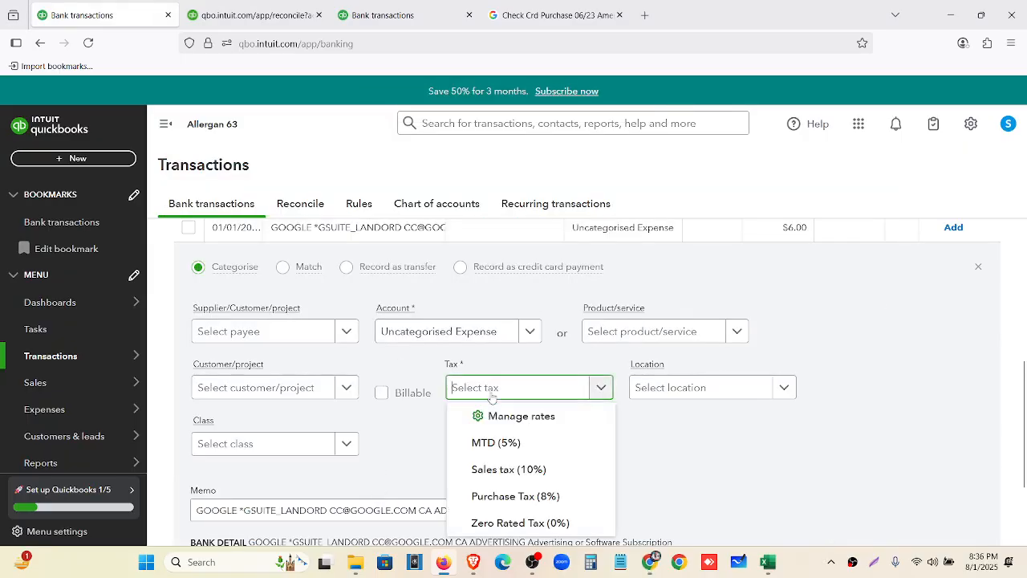
left_click(514, 523)
left_click(469, 334)
type("adv")
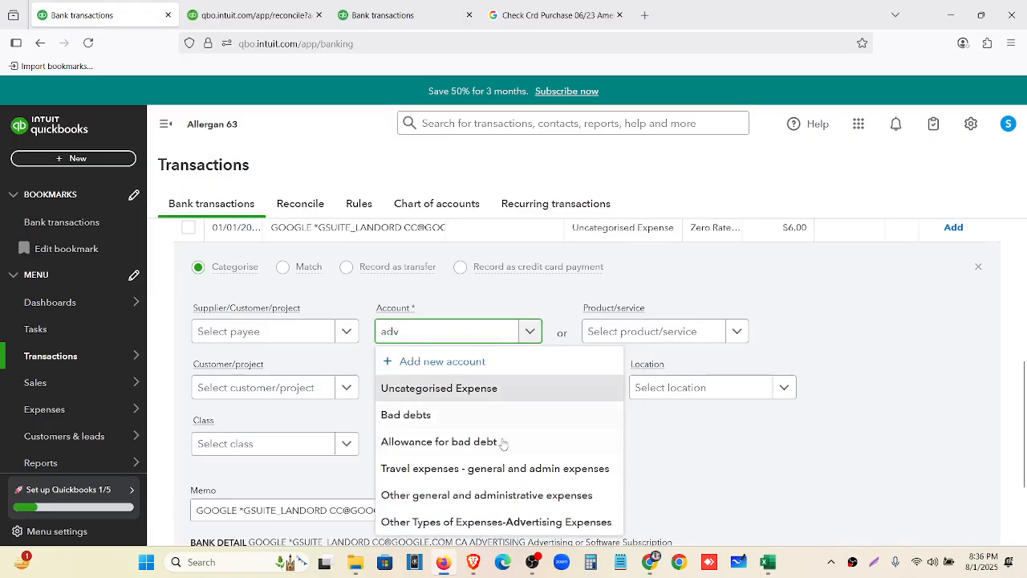
left_click(530, 523)
scroll(693, 470, "down", 3)
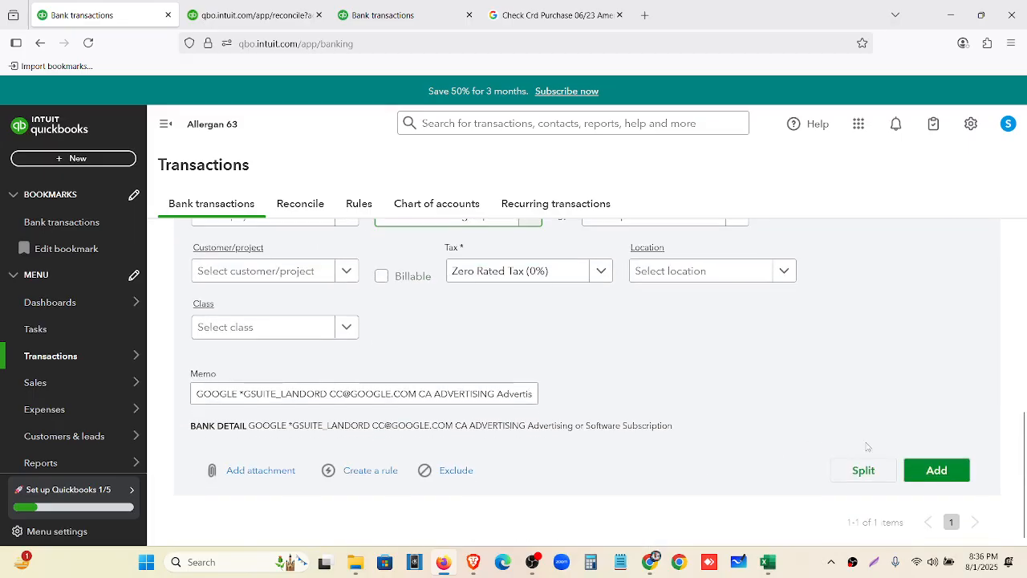
left_click(935, 471)
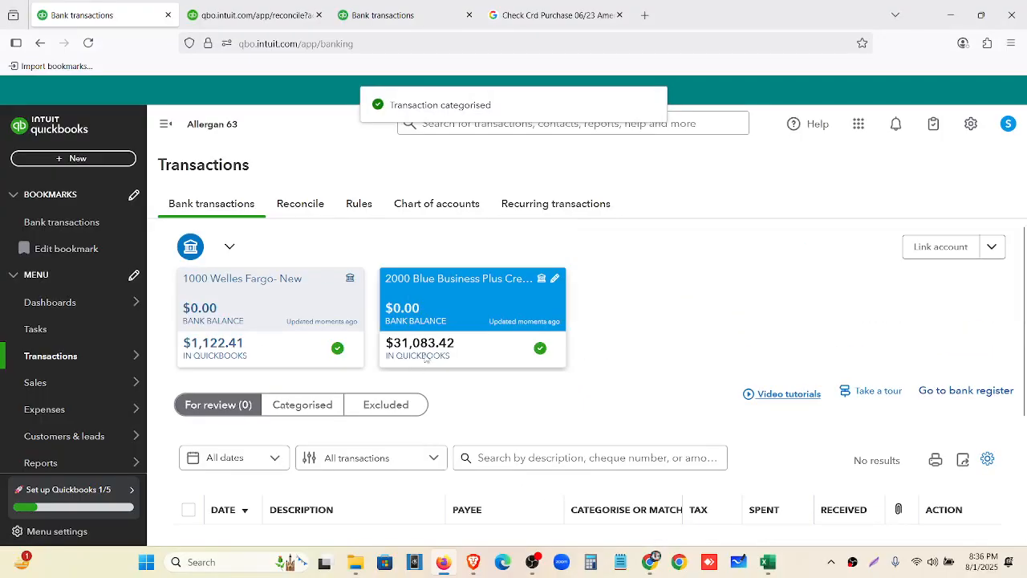
Copy the $31,083.42 new balance from the credit card statement PDF
left_click(655, 566)
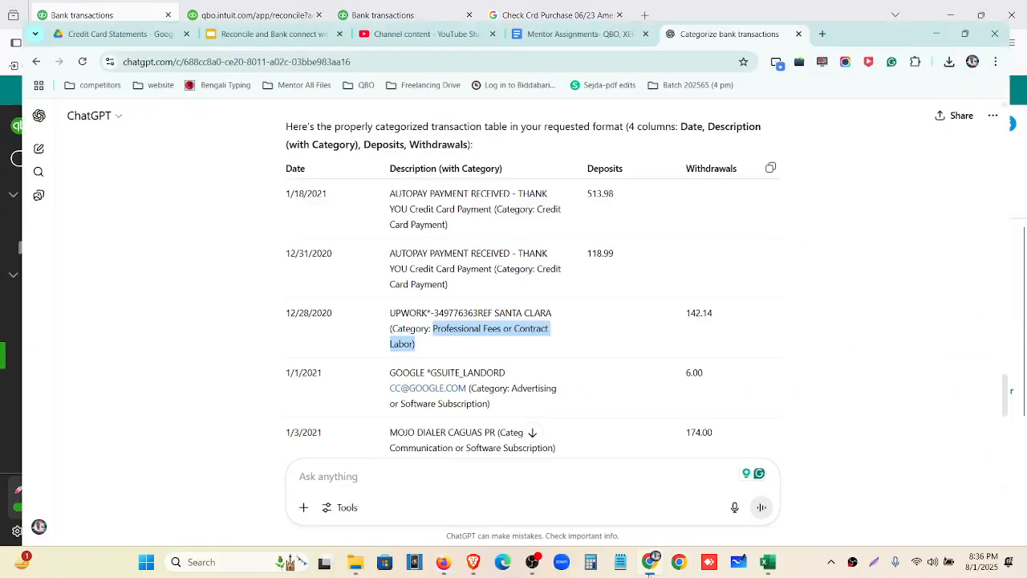
left_click(104, 21)
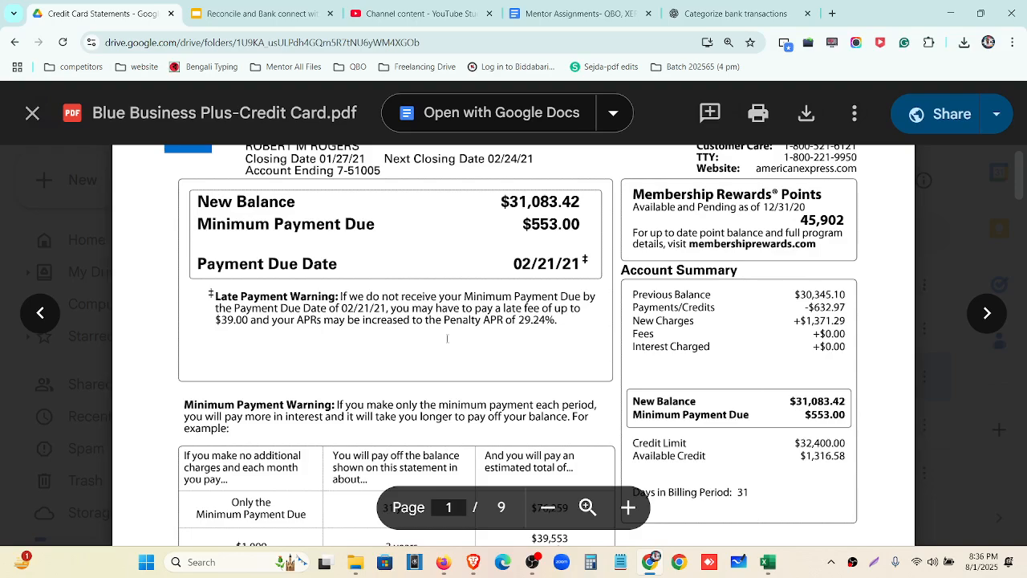
double_click(528, 202)
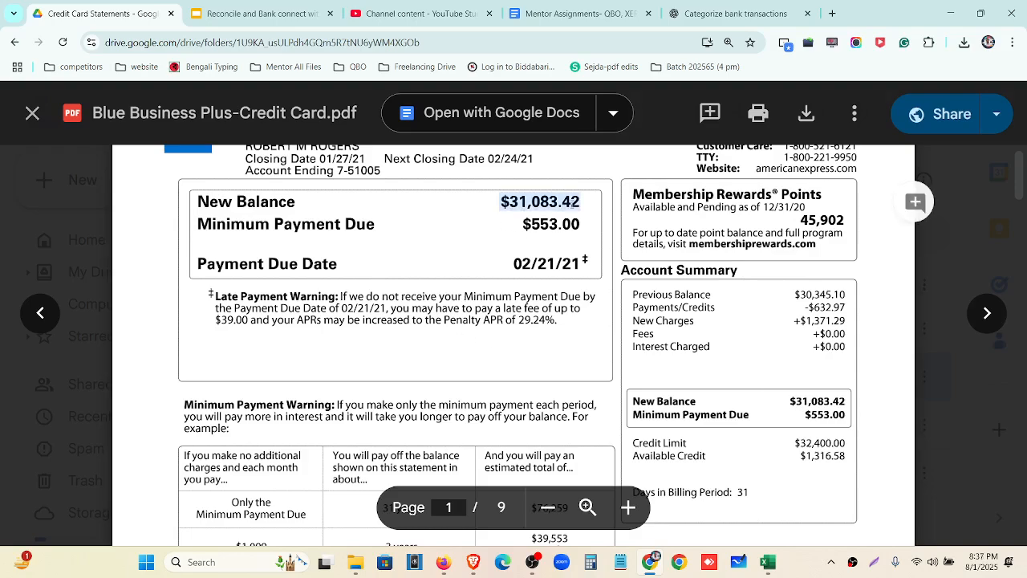
left_click(941, 16)
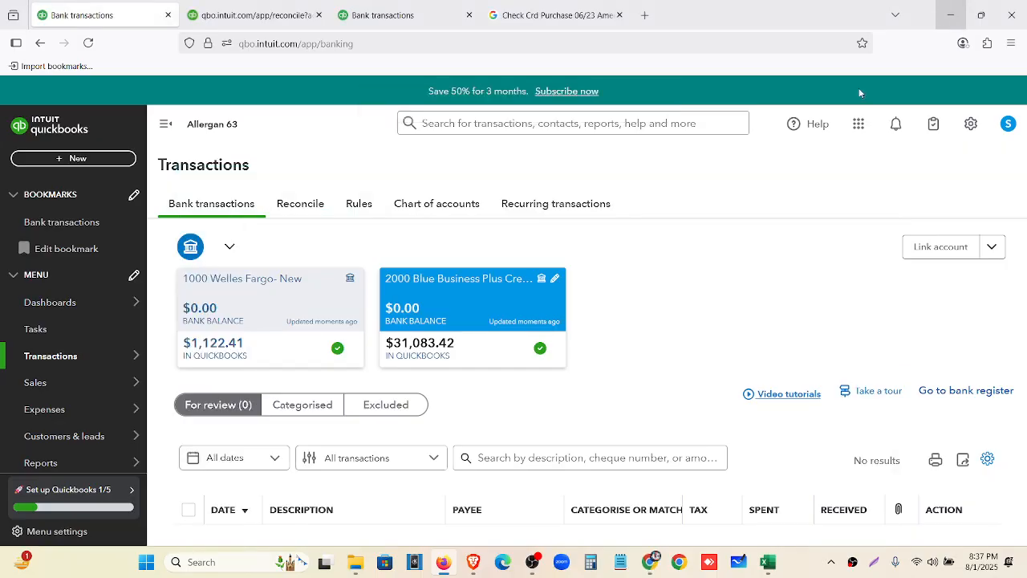
On the Reconcile page, choose the 2000 Blue Business Plus Credit Card account
left_click(301, 205)
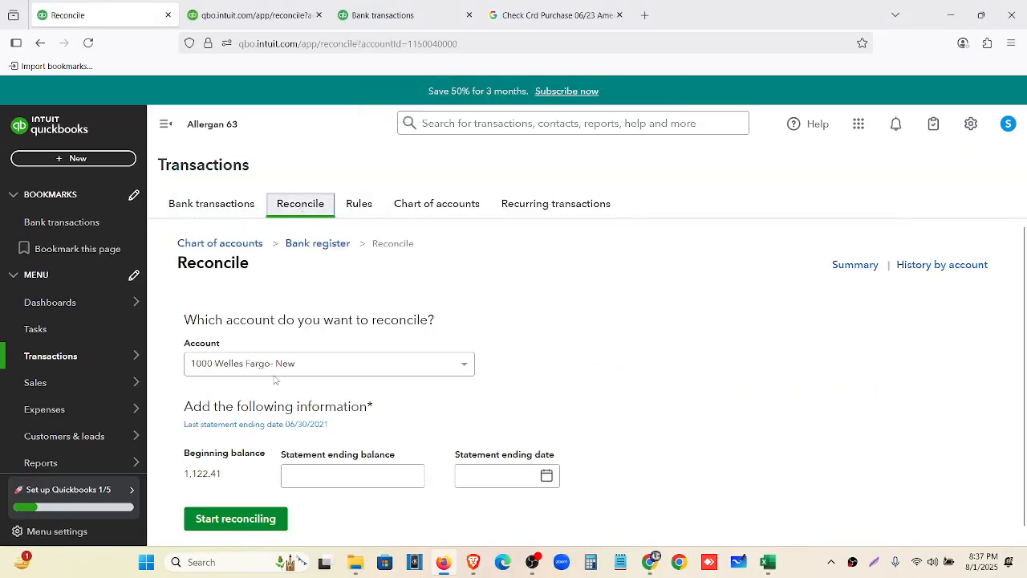
left_click(261, 364)
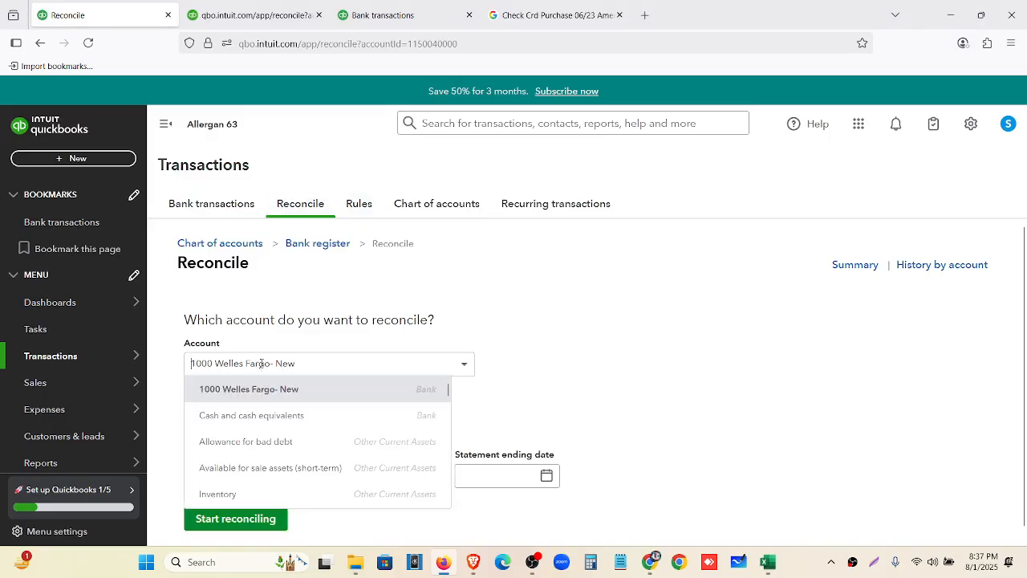
scroll(266, 437, "down", 10)
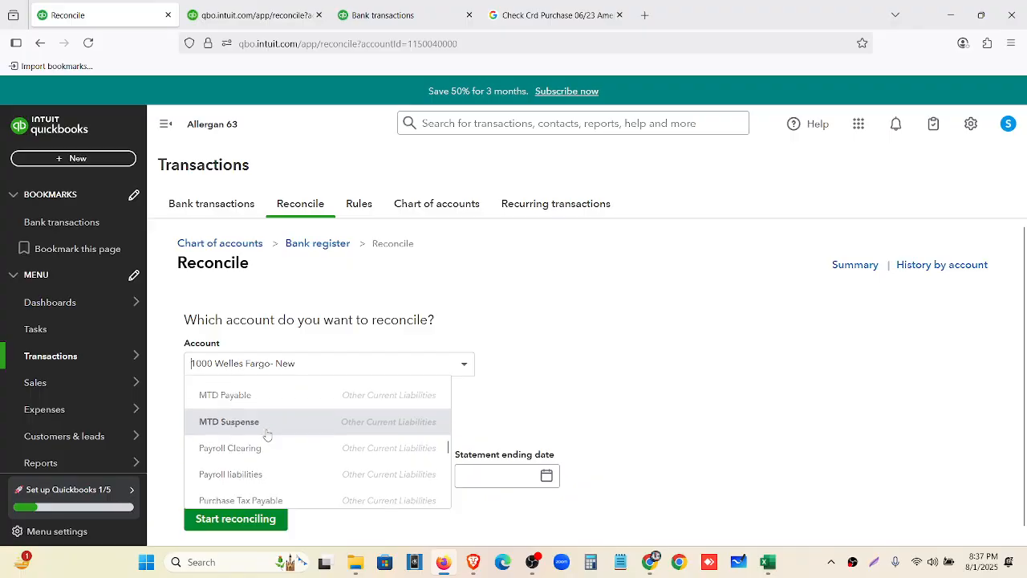
scroll(267, 434, "down", 5)
type("2000")
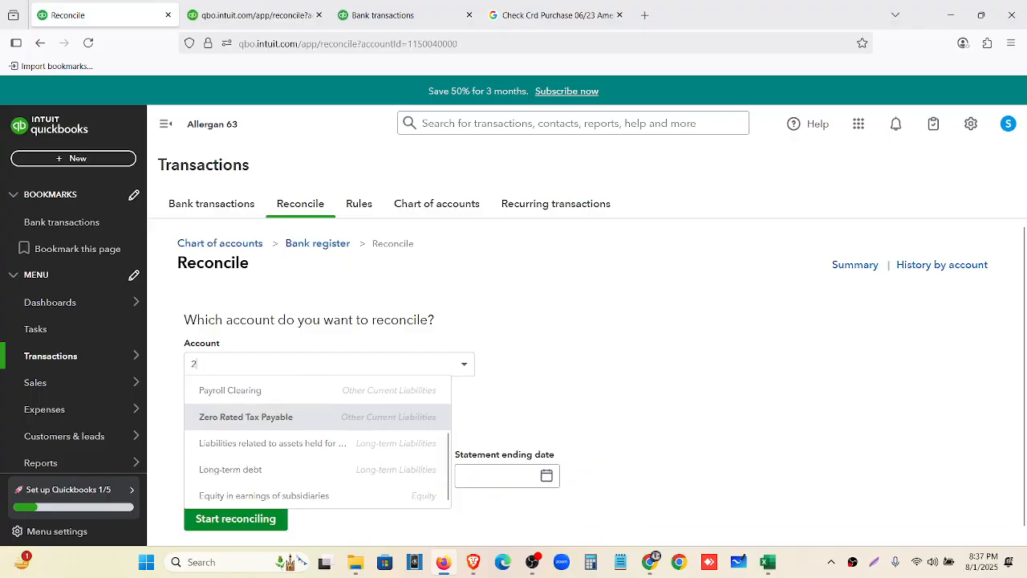
left_click(301, 387)
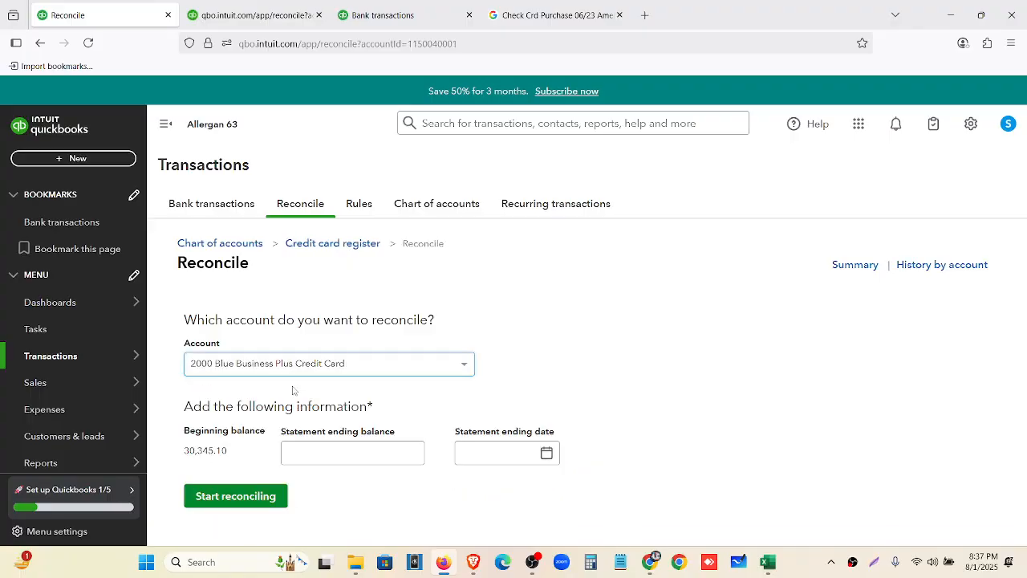
Enter 31,083.42 as the ending balance, cross-checking the statement PDF and spreadsheet
left_click(314, 454)
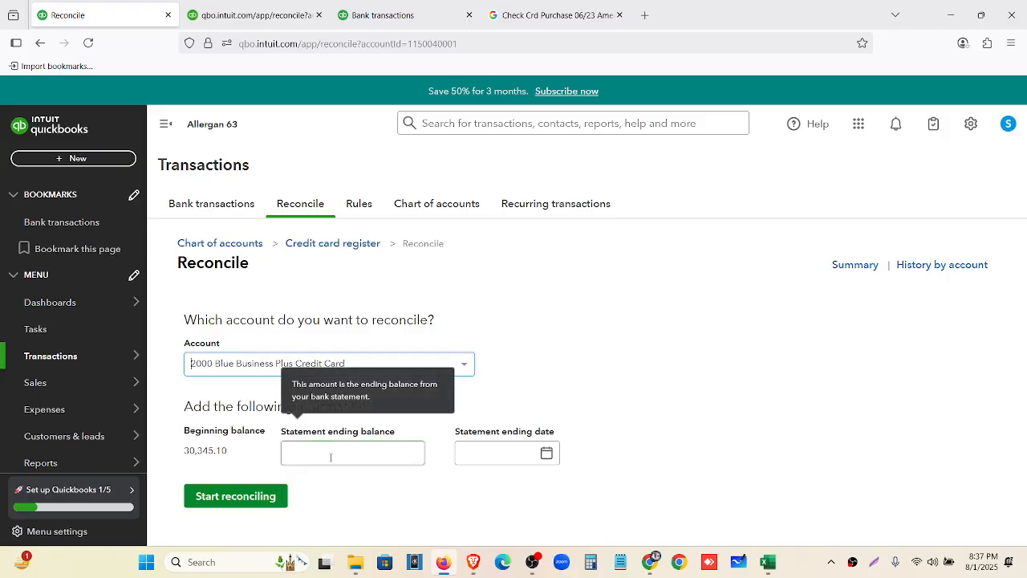
left_click(651, 566)
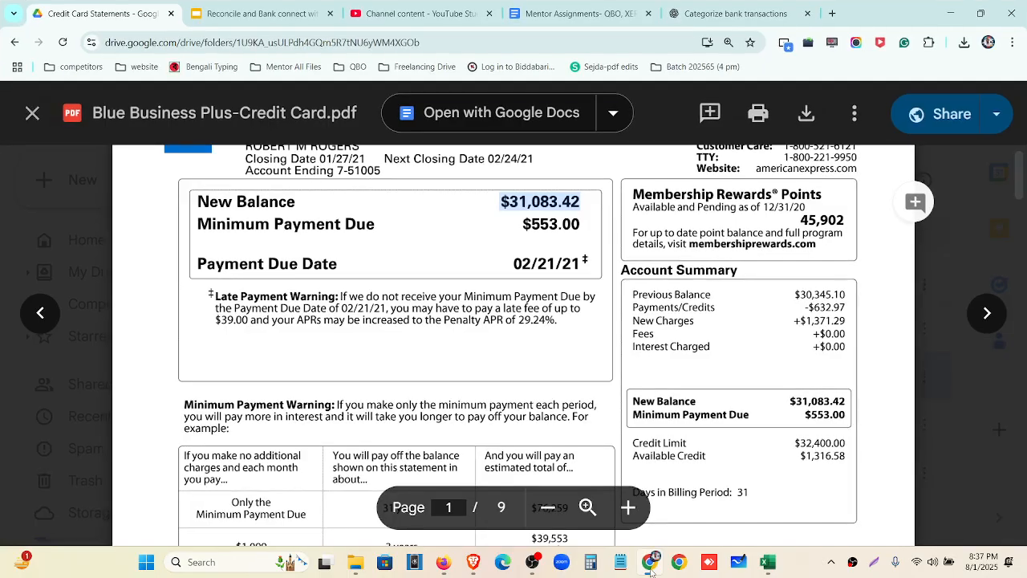
left_click(652, 566)
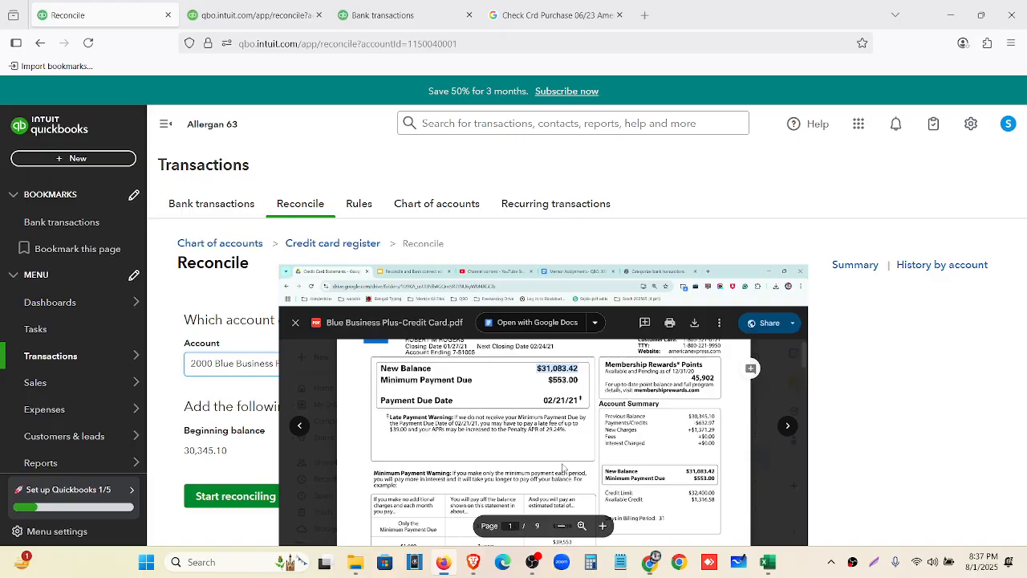
left_click(400, 450)
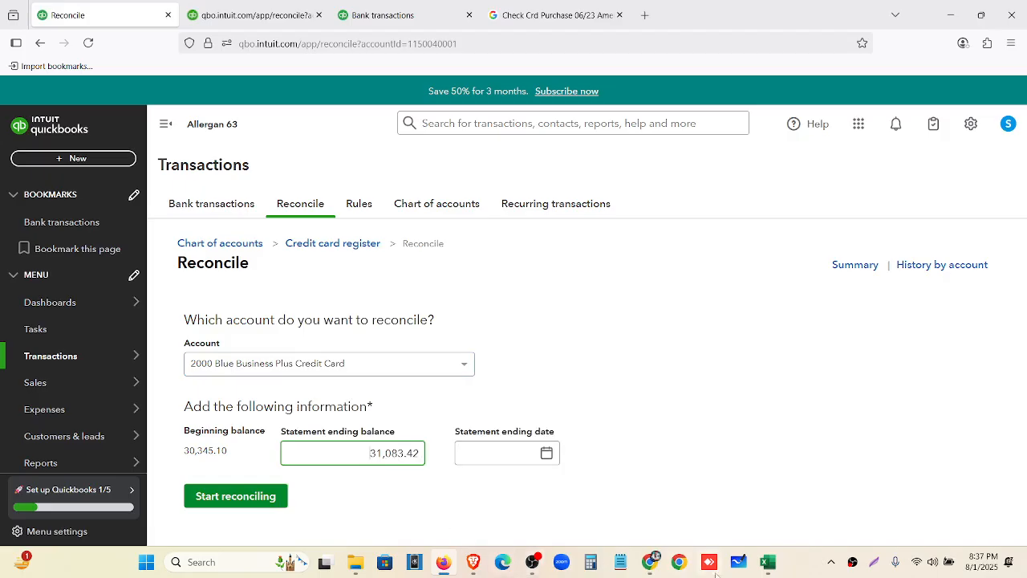
left_click(647, 567)
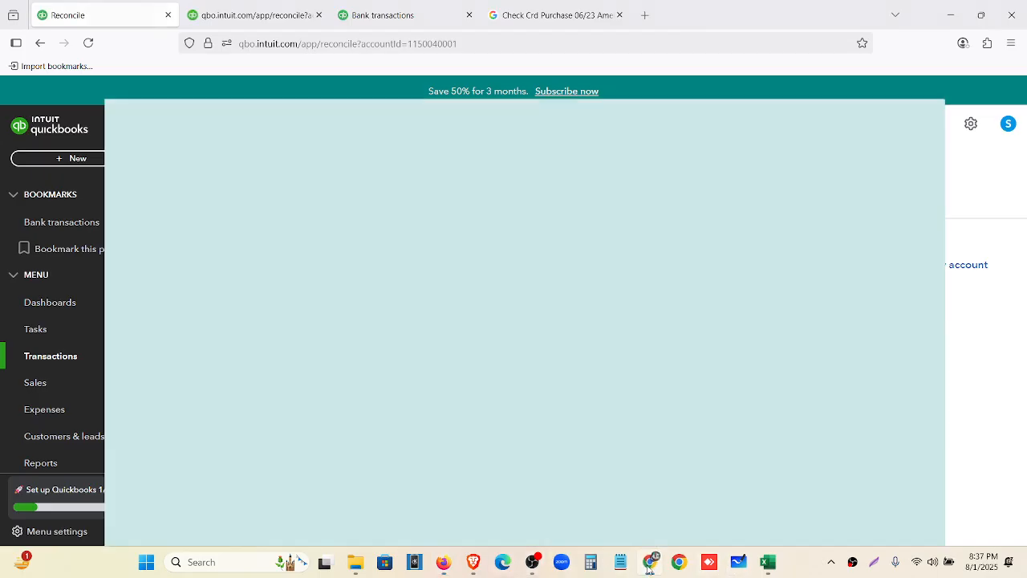
scroll(516, 400, "down", 10)
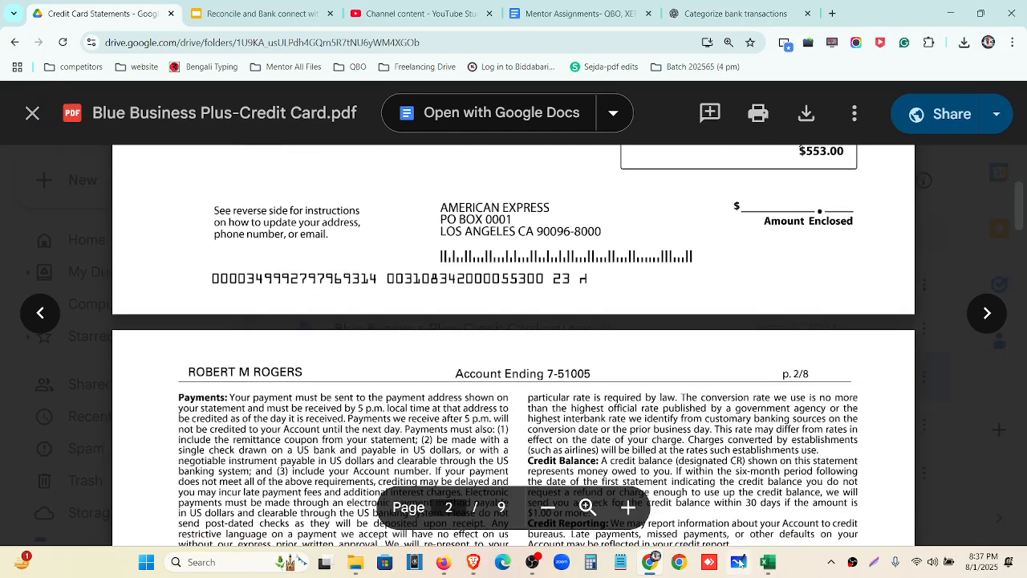
left_click(767, 561)
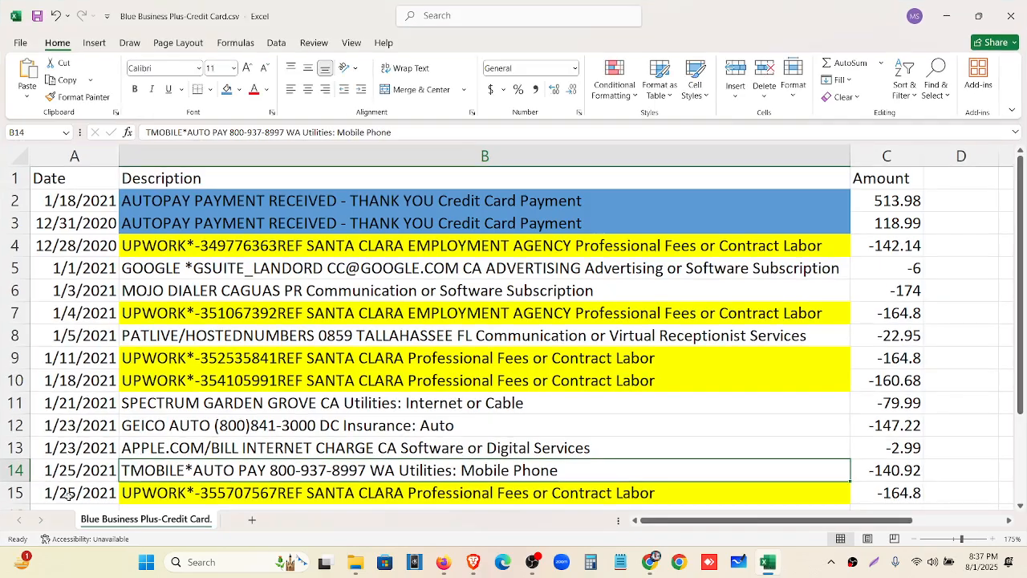
left_click(444, 562)
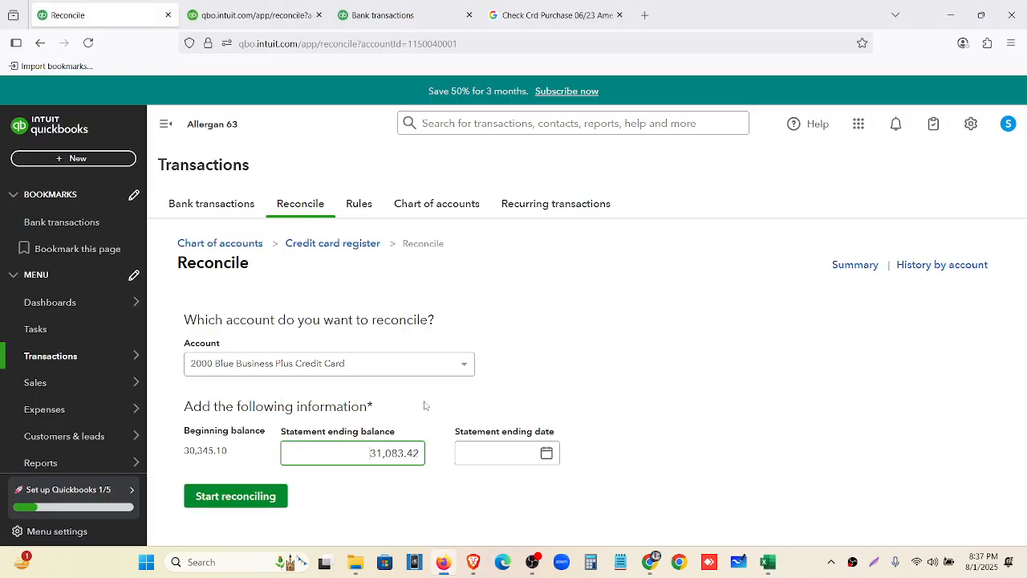
Set the statement ending date to 01/25/2021
left_click(497, 454)
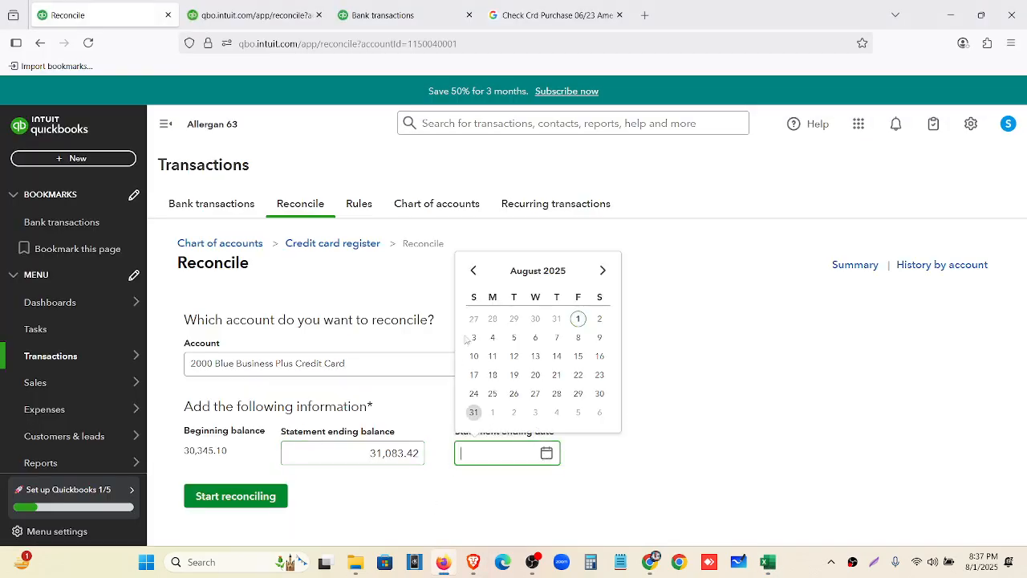
left_click(473, 270)
left_click(473, 271)
left_click(472, 271)
left_click(473, 270)
left_click(472, 270)
left_click(473, 272)
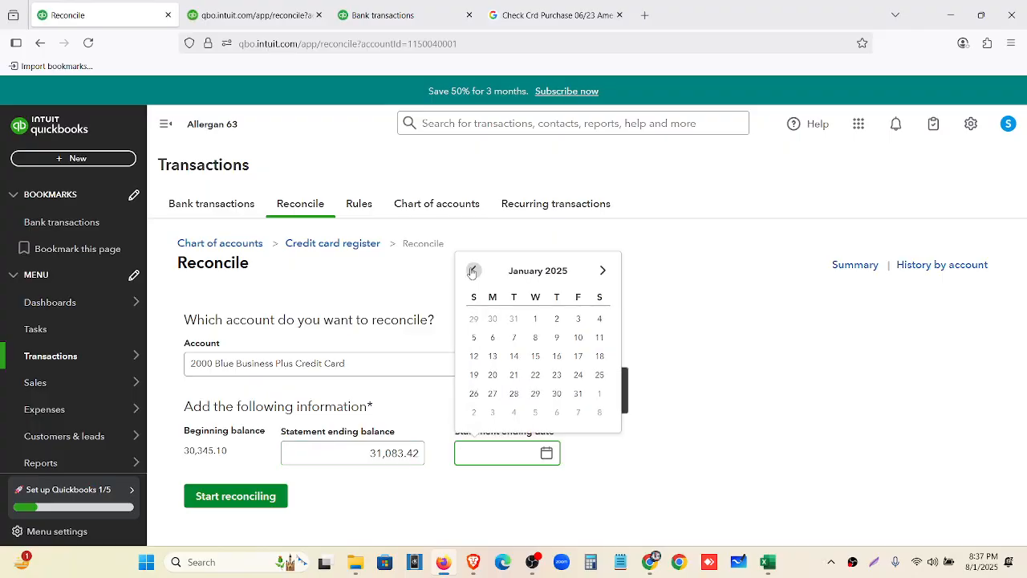
left_click(599, 375)
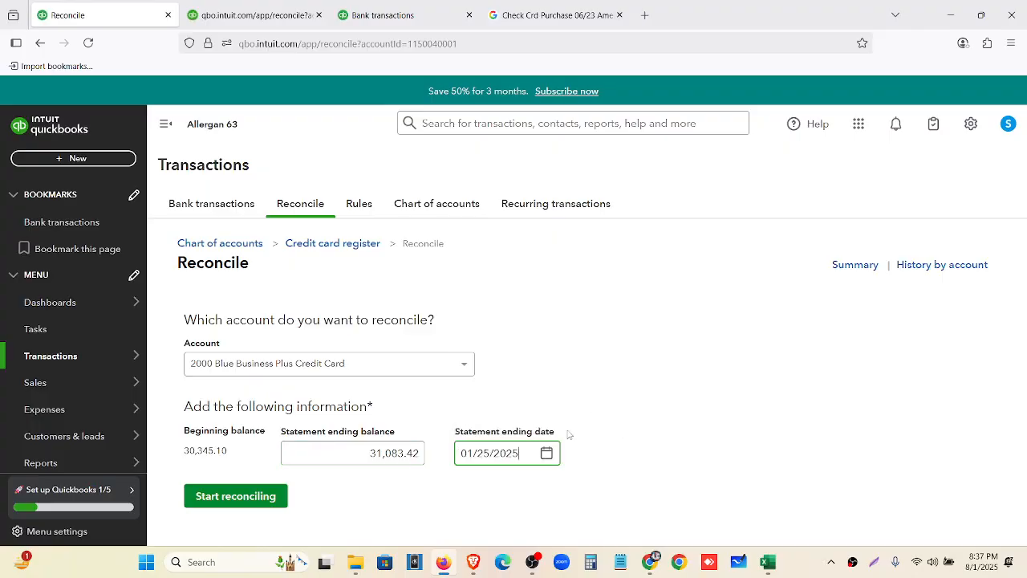
key("BackSpace")
type("1")
Start reconciling and finish the credit card reconciliation at a $0.00 difference
left_click(261, 502)
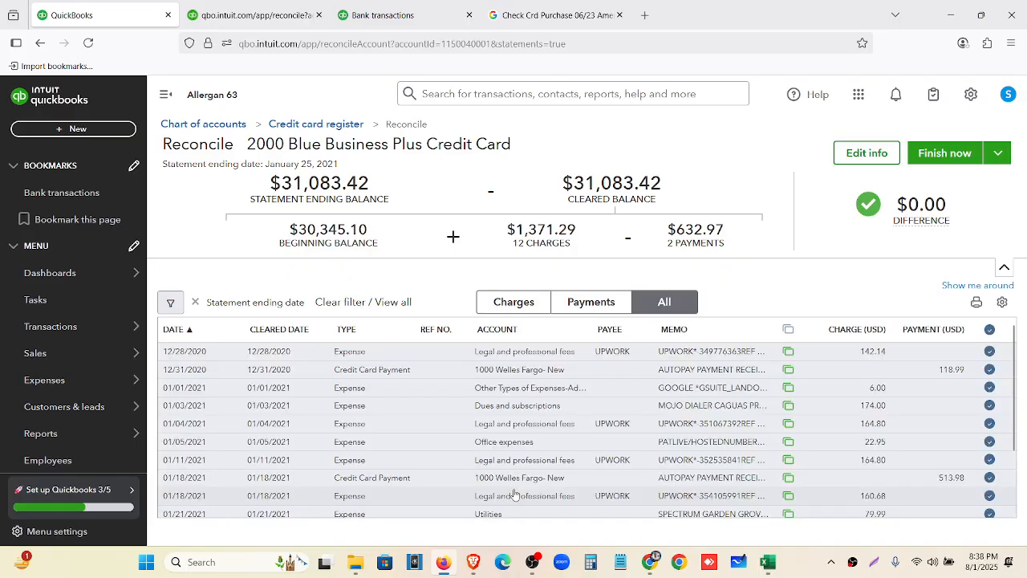
left_click(942, 154)
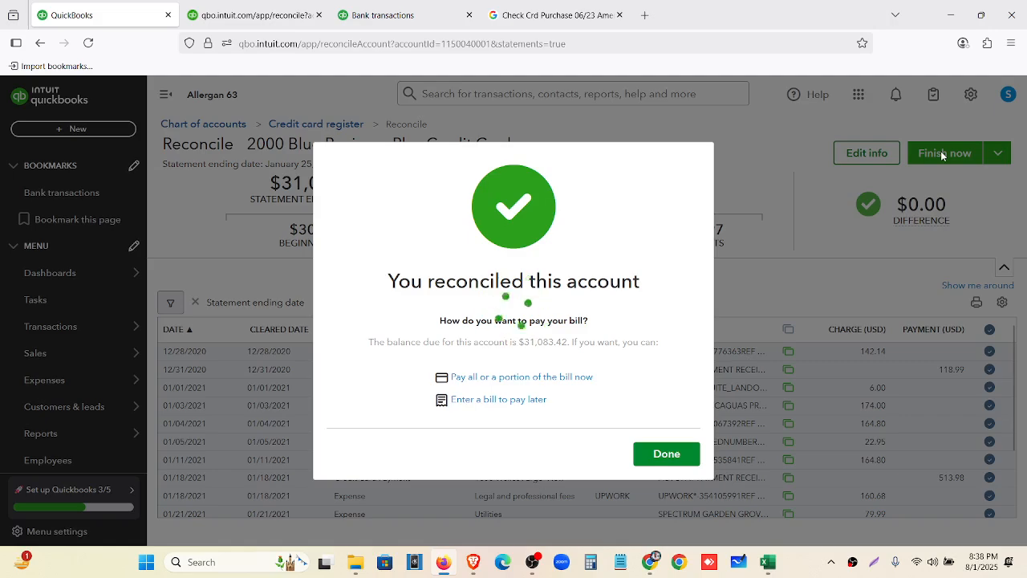
left_click(672, 463)
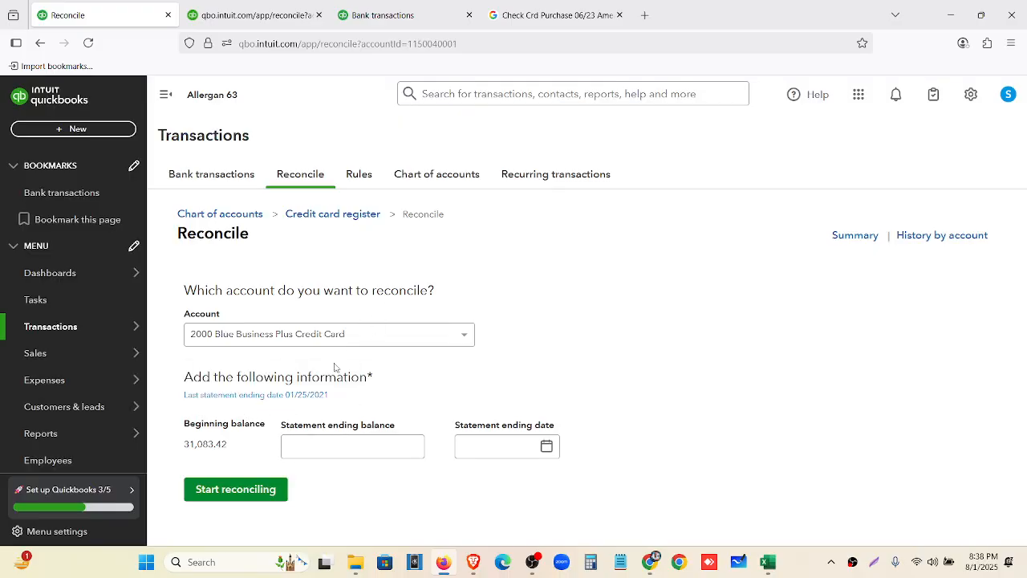
Review the reconciliation report through 01/25/2021, then go back to the statement PDF
left_click(313, 399)
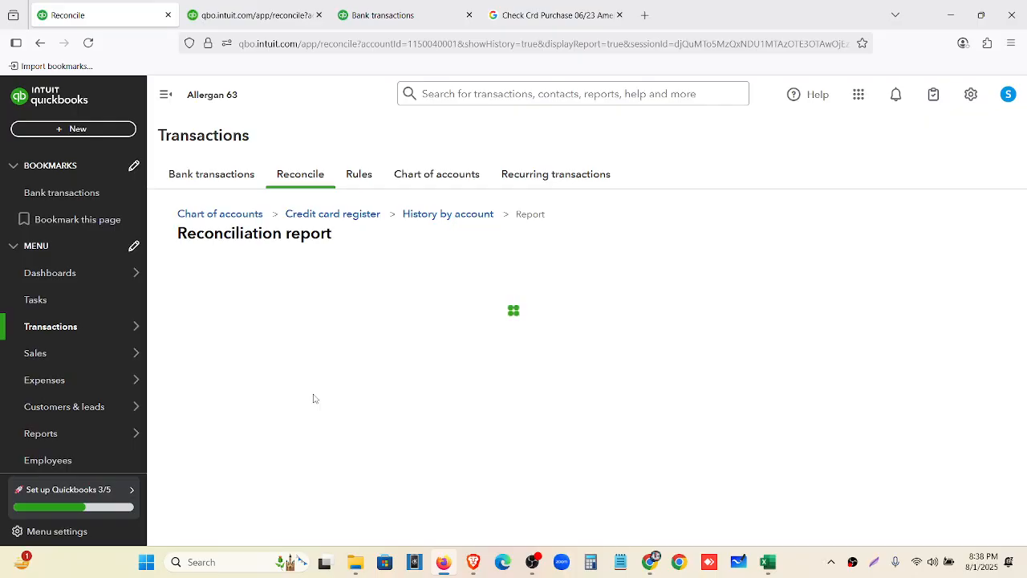
scroll(642, 352, "down", 3)
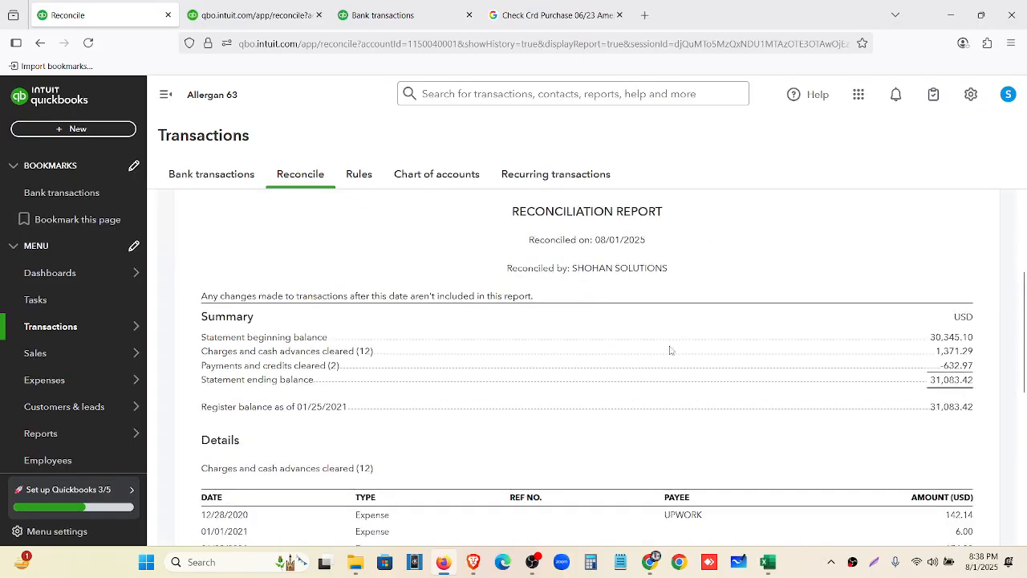
scroll(672, 351, "up", 3)
scroll(644, 403, "down", 3)
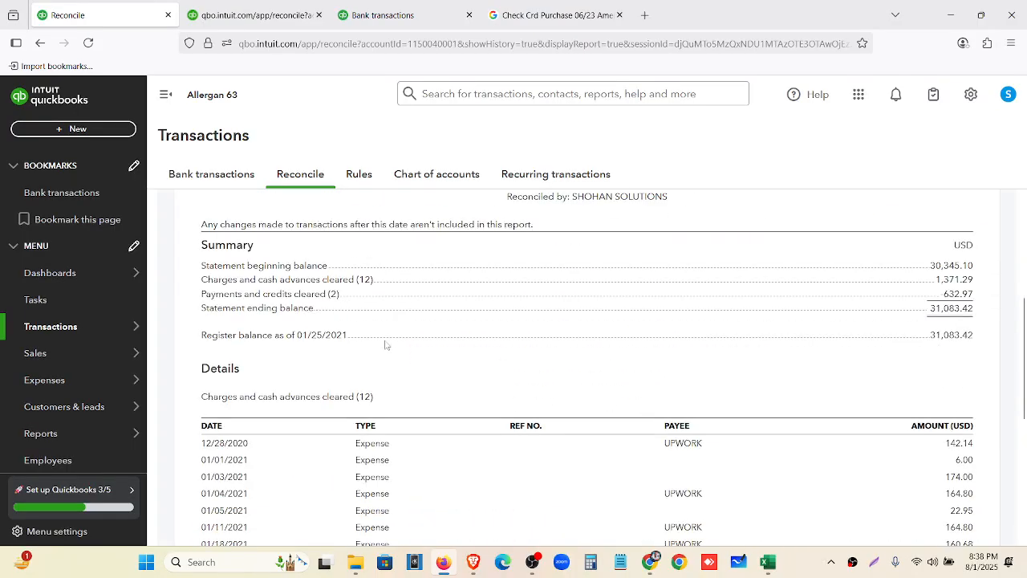
scroll(775, 280, "down", 4)
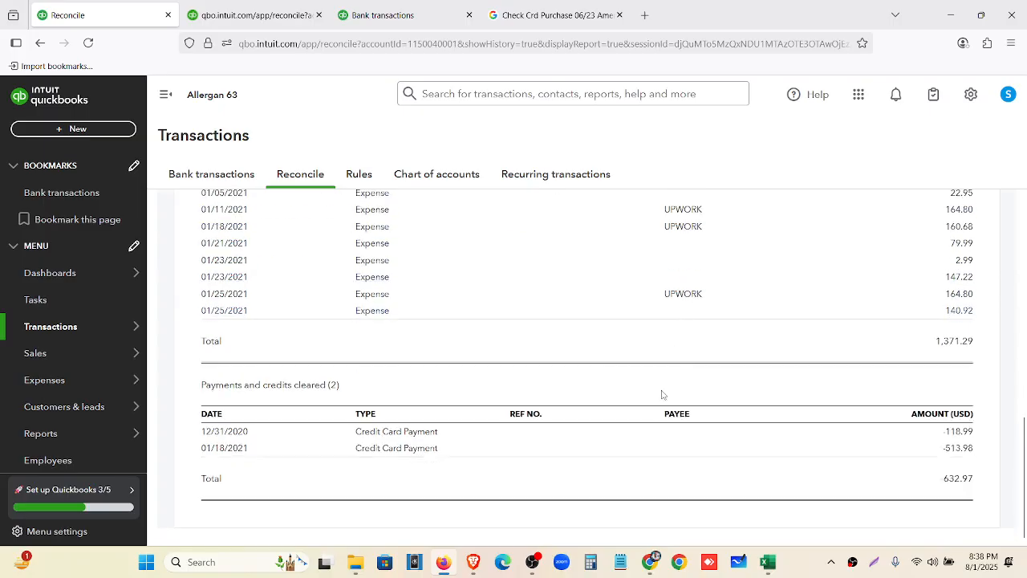
scroll(662, 394, "up", 5)
scroll(662, 393, "up", 2)
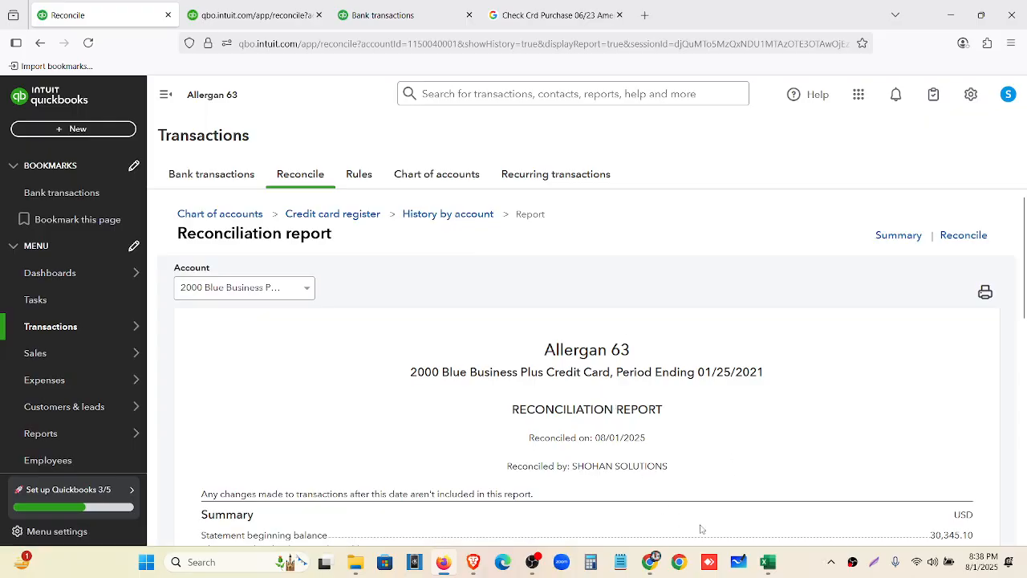
left_click(650, 562)
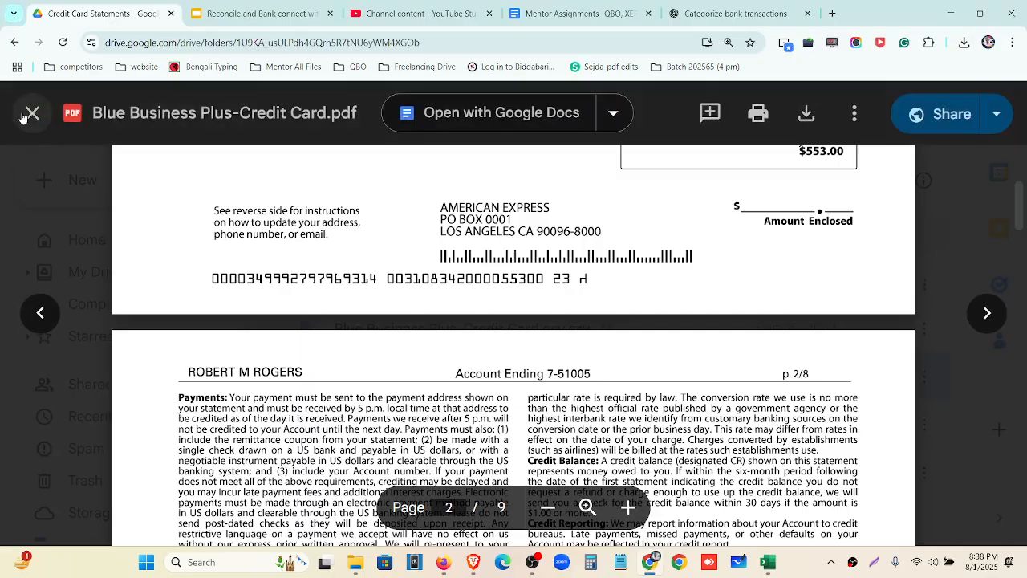
Close the statement PDF preview and zoom the browser page out two levels
left_click(32, 113)
key("ctrl+minus")
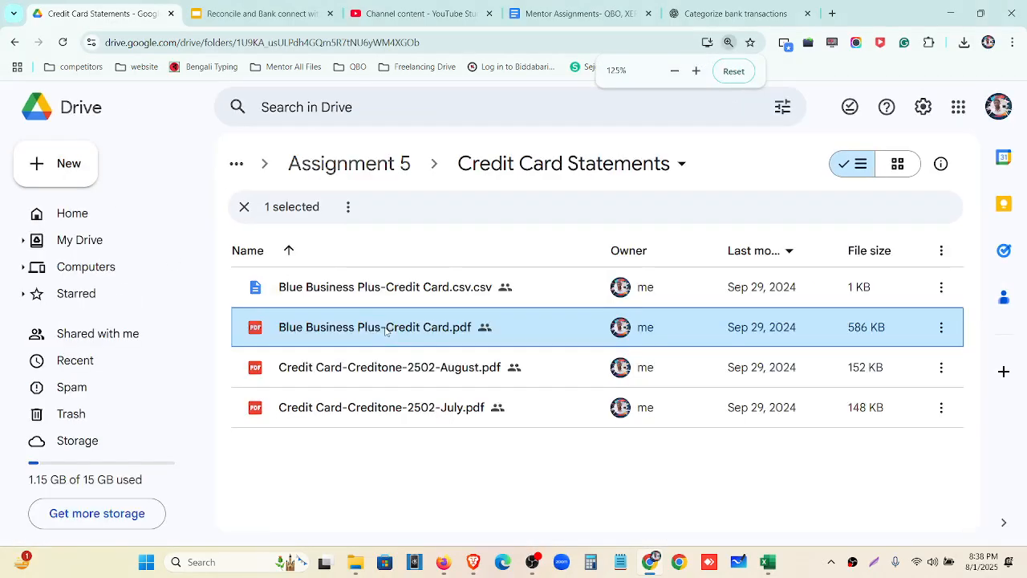
key("ctrl+minus")
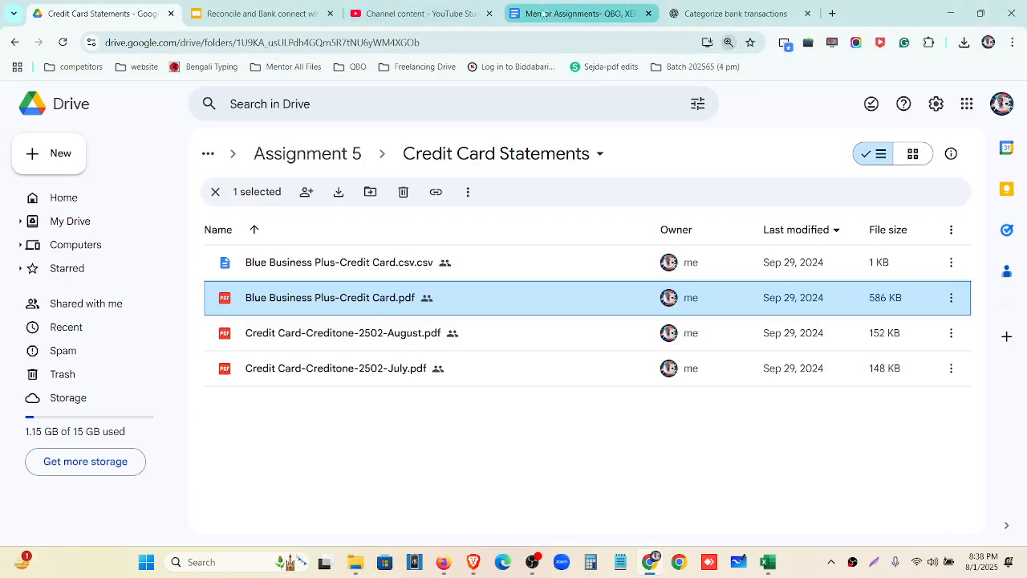
Find the PayPal Reconciliation task under Assignment-05 in Mentor Assignments, then return to Drive
left_click(543, 14)
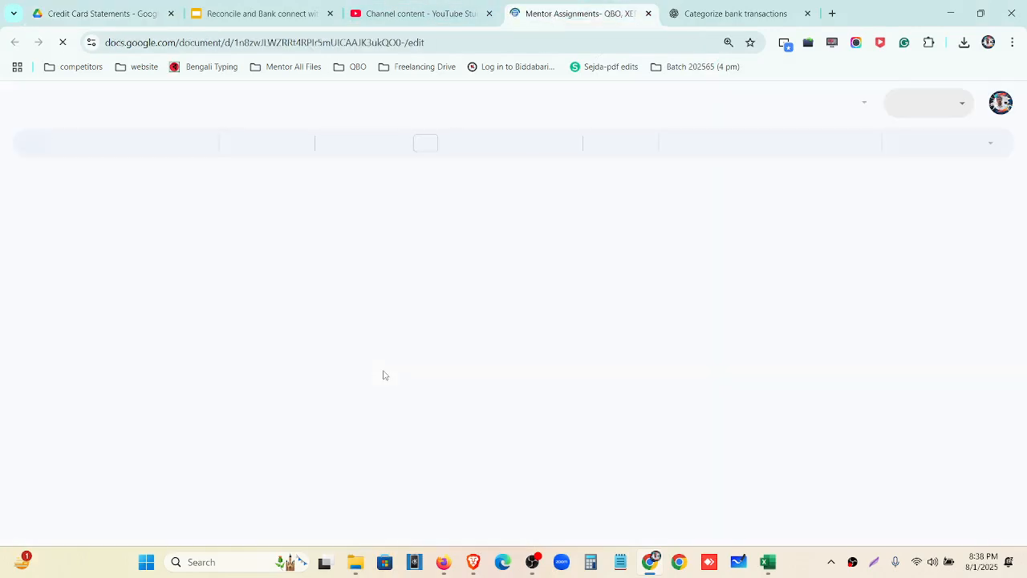
scroll(378, 393, "down", 15)
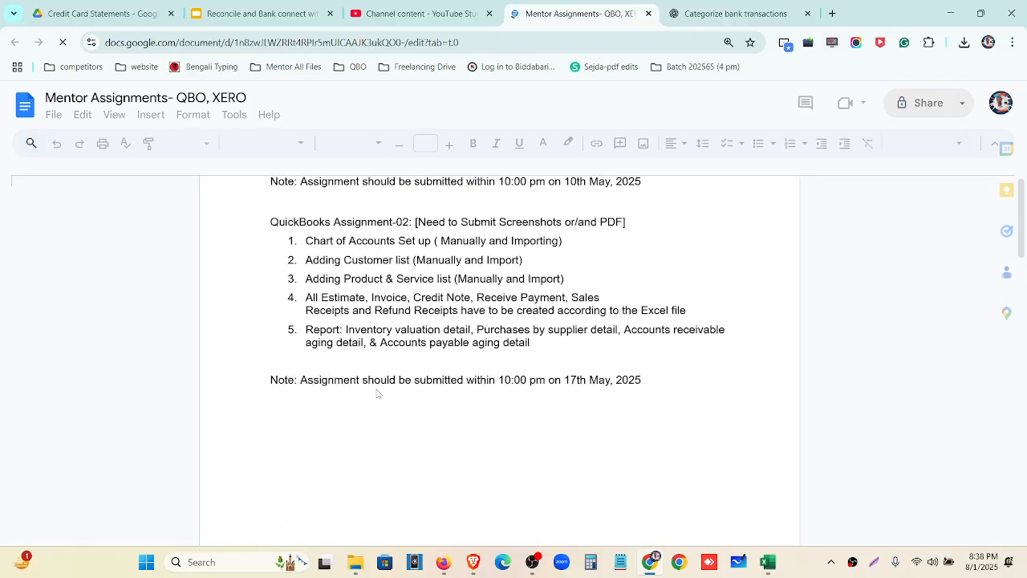
scroll(378, 393, "down", 3)
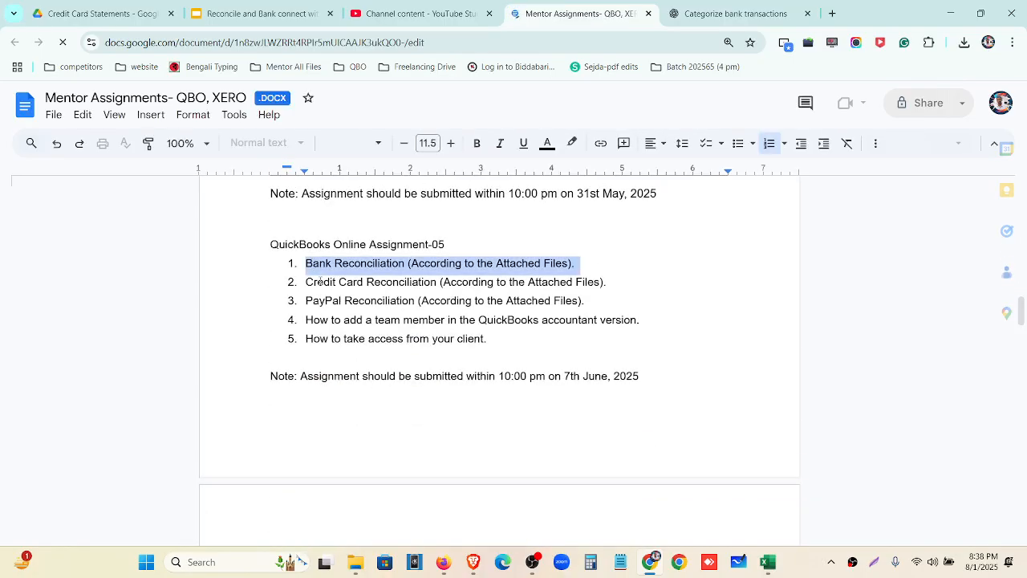
double_click(321, 282)
left_click(367, 300)
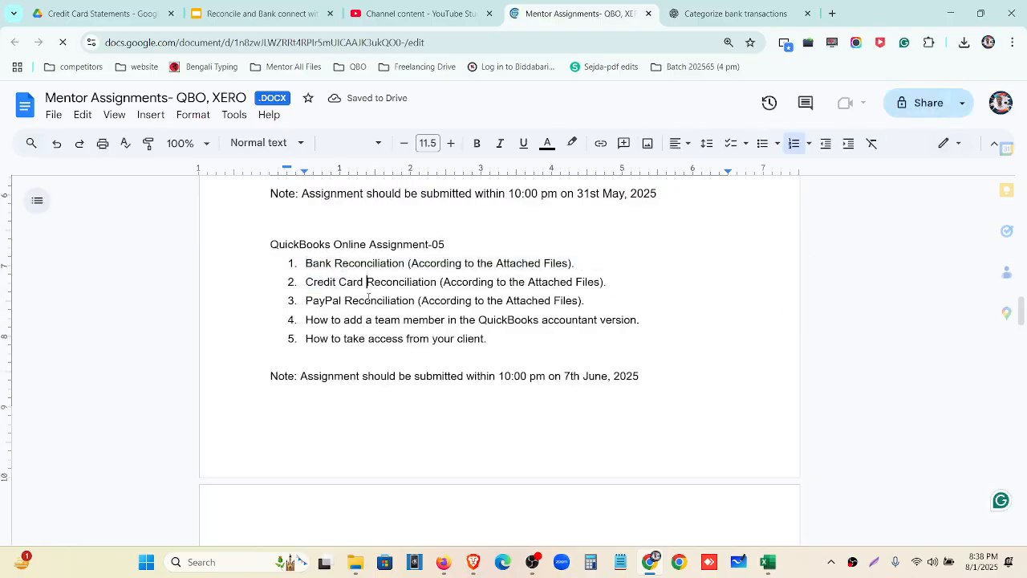
double_click(368, 300)
triple_click(368, 301)
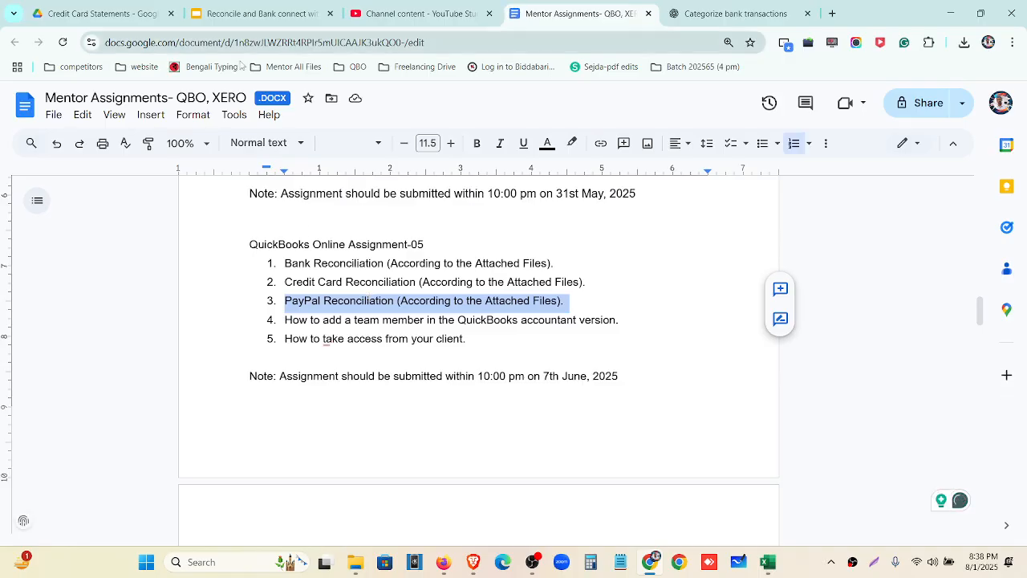
left_click(396, 320)
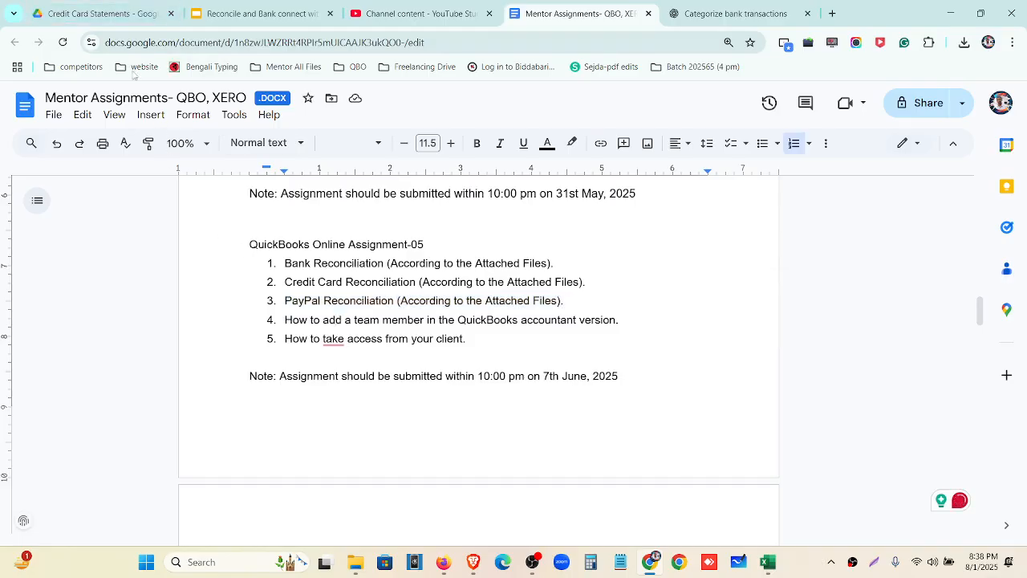
left_click(112, 18)
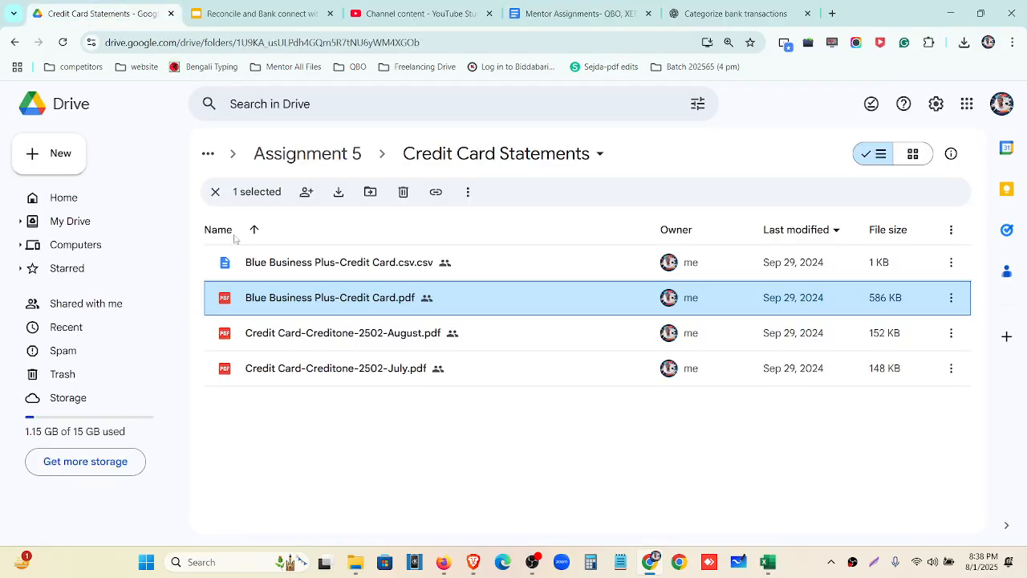
Open the Paypal-Dec21 -with paypal fee workbook from the Assignment 5 folder
left_click(307, 154)
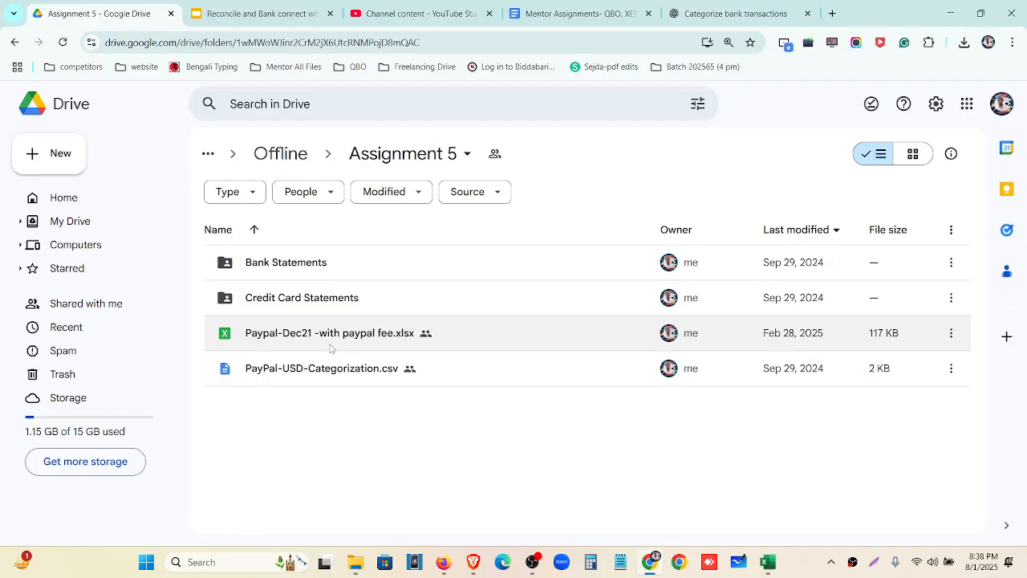
double_click(329, 348)
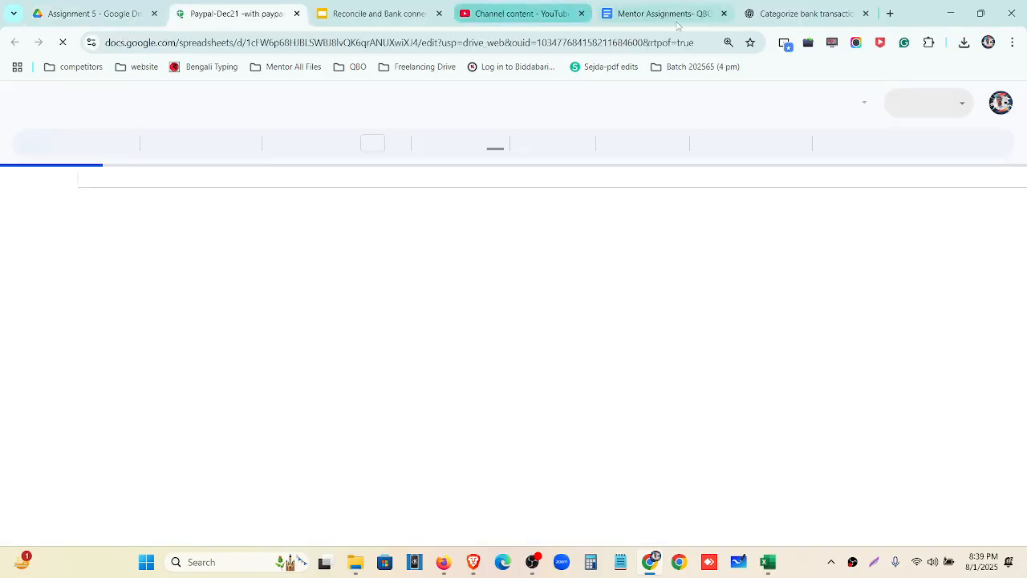
left_click(867, 15)
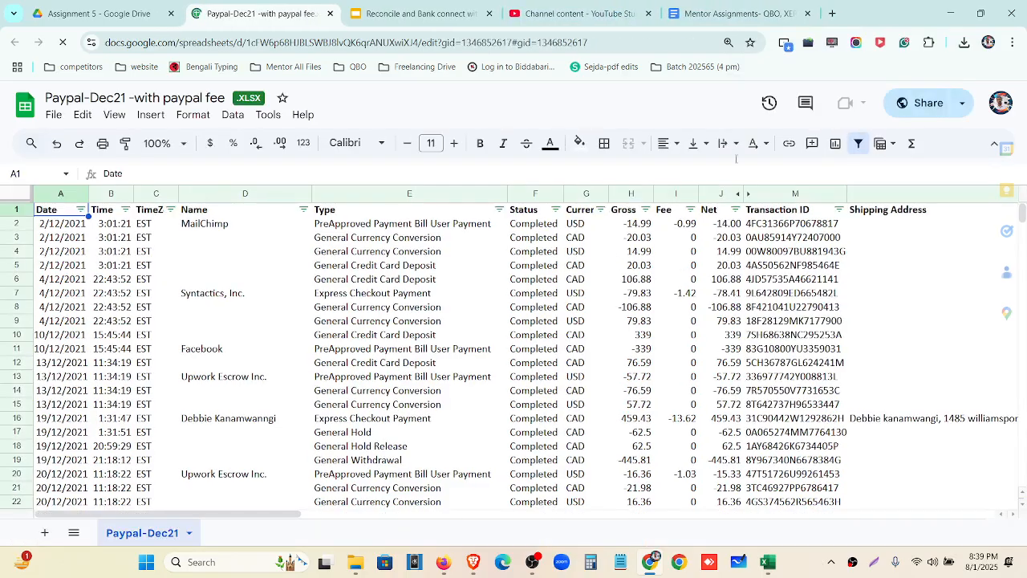
Download the workbook as Microsoft Excel (.xlsx) and open it from the downloads list
left_click(55, 114)
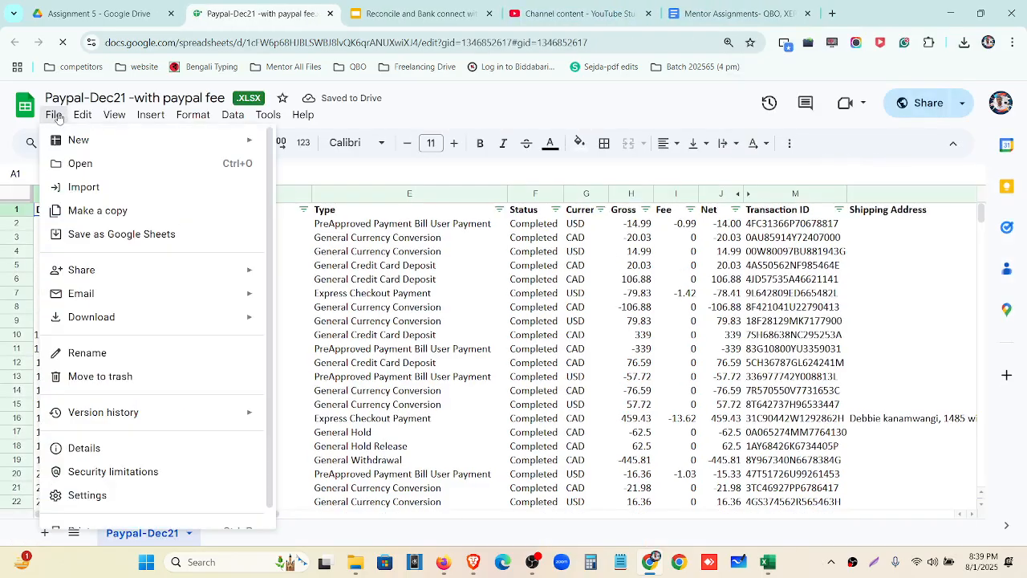
mouse_move(111, 325)
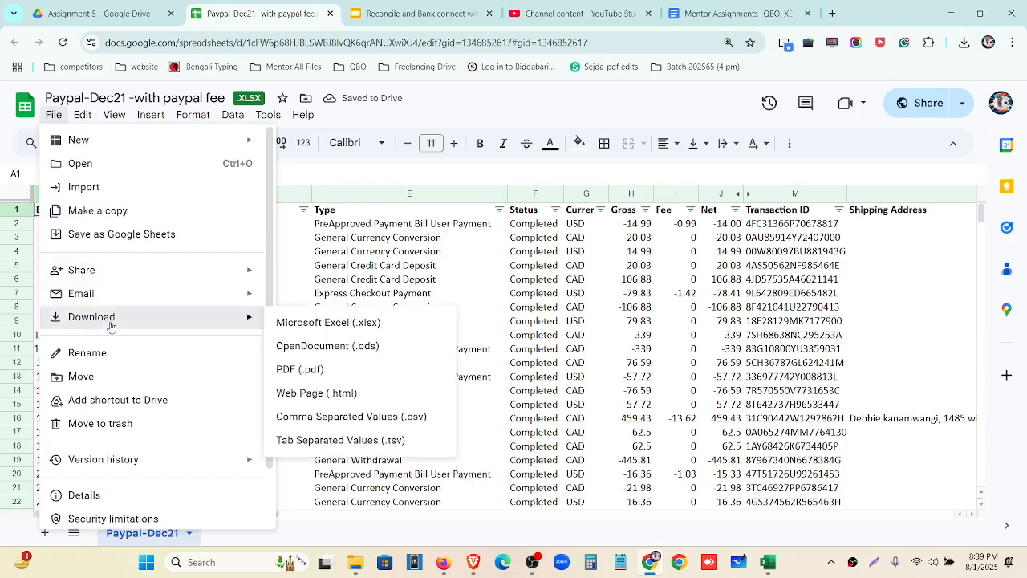
left_click(308, 325)
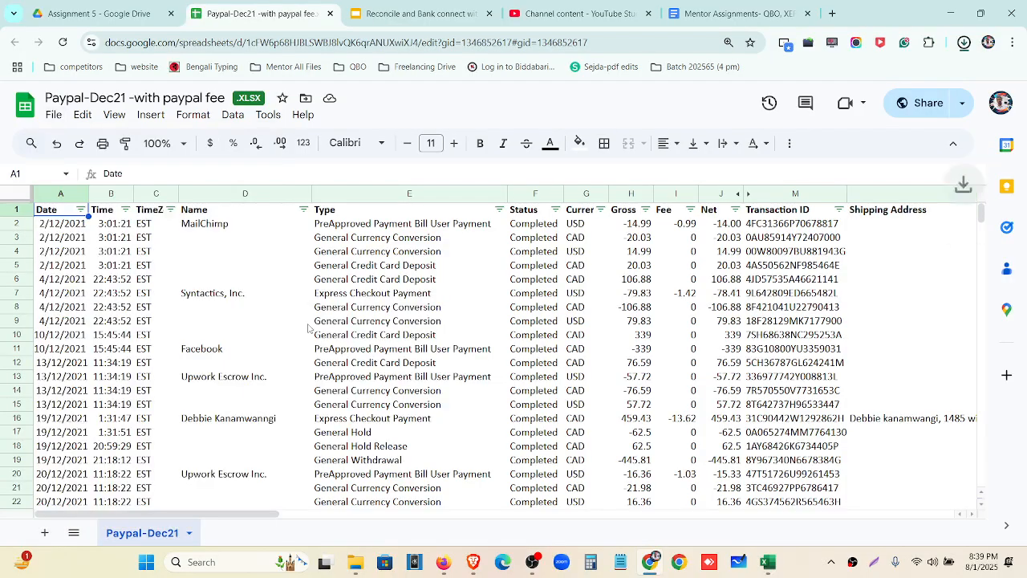
left_click(965, 44)
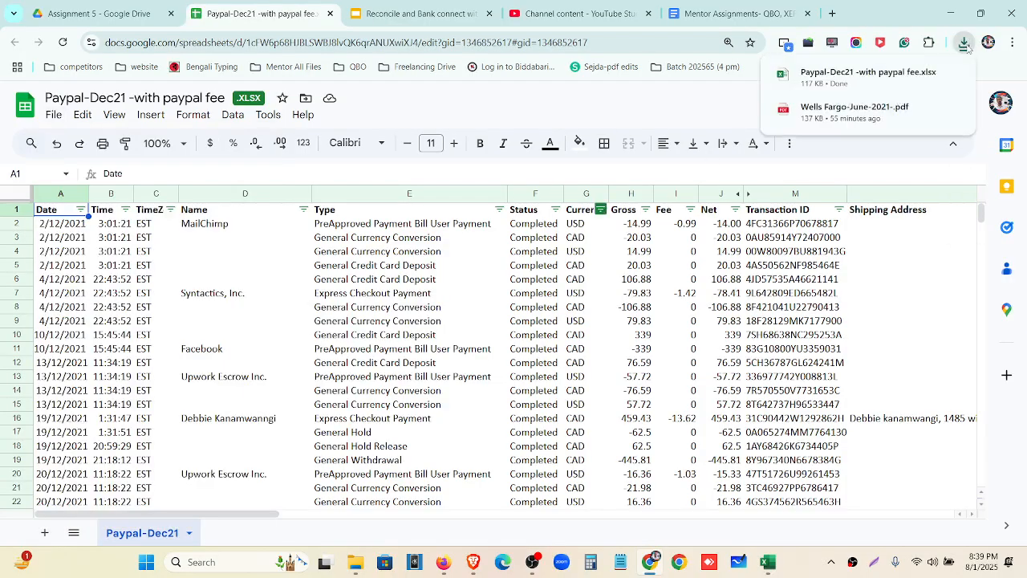
left_click(920, 80)
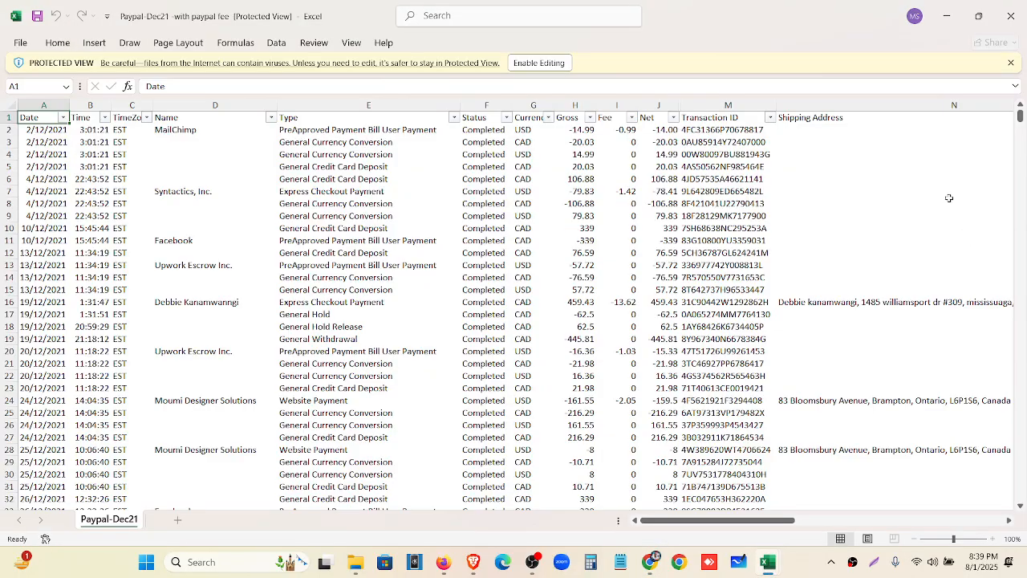
Enable editing on the PayPal workbook and close Blue Business Plus-Credit Card without saving
left_click(539, 63)
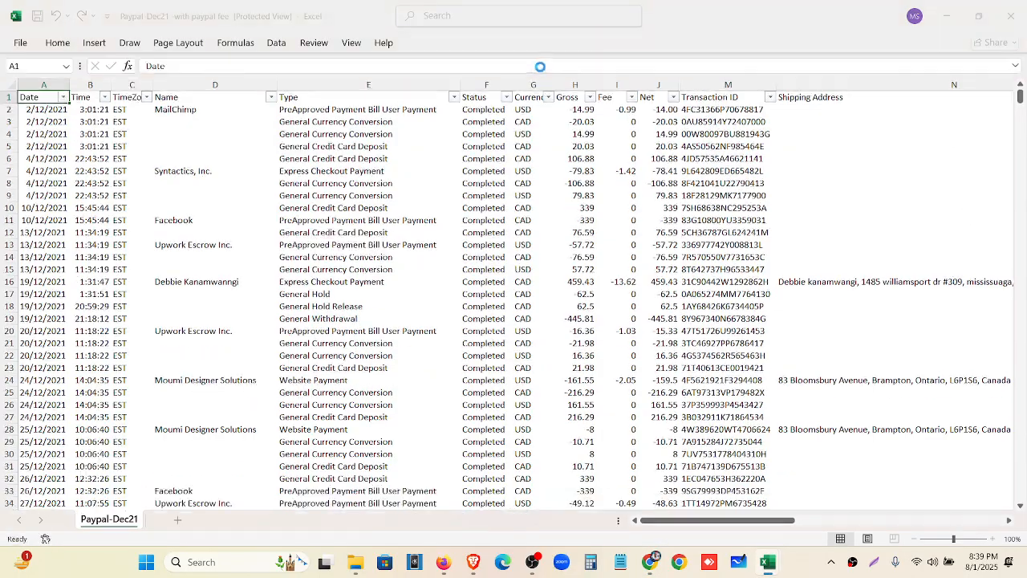
mouse_move(763, 557)
left_click(696, 497)
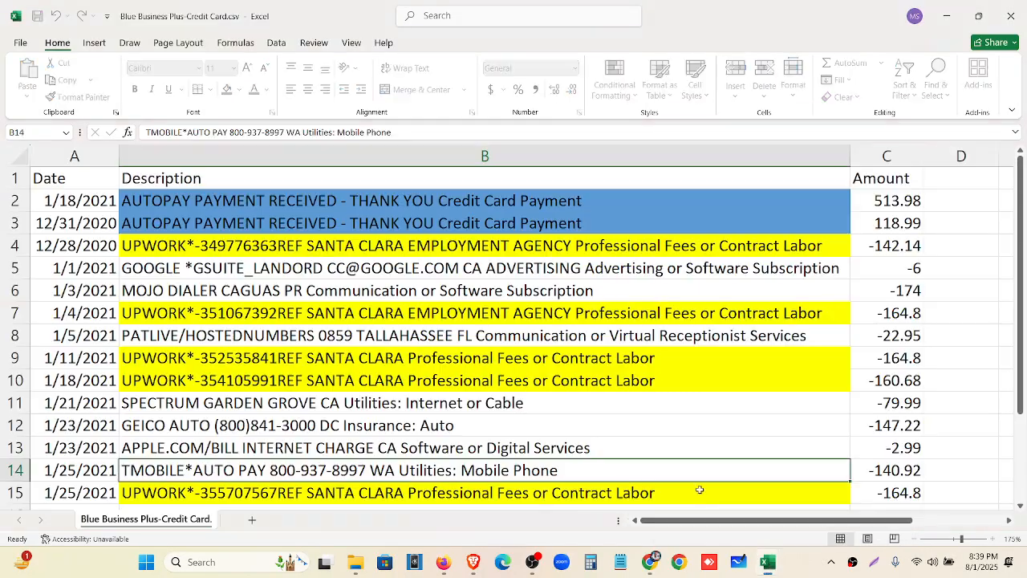
left_click(1010, 16)
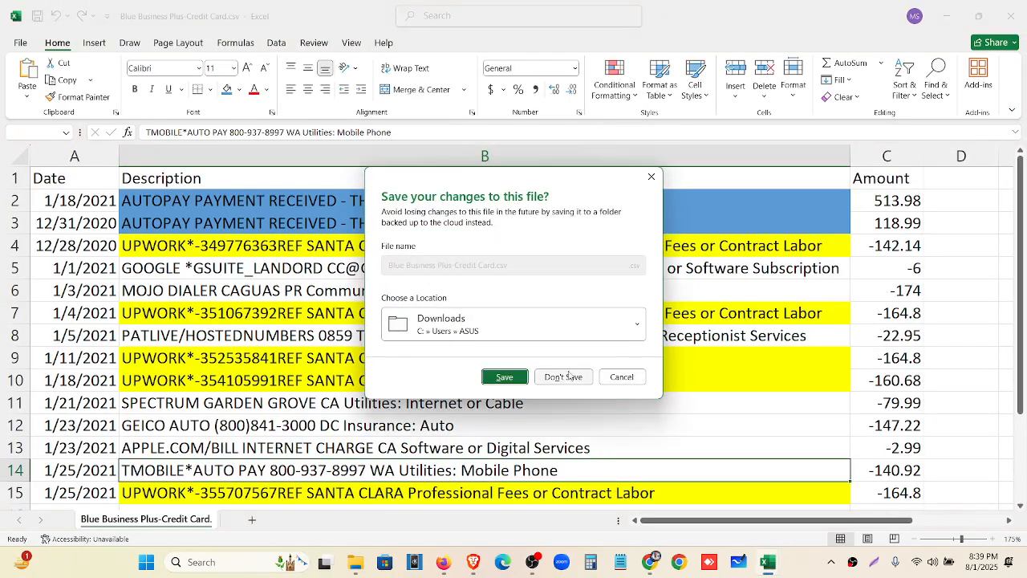
left_click(563, 378)
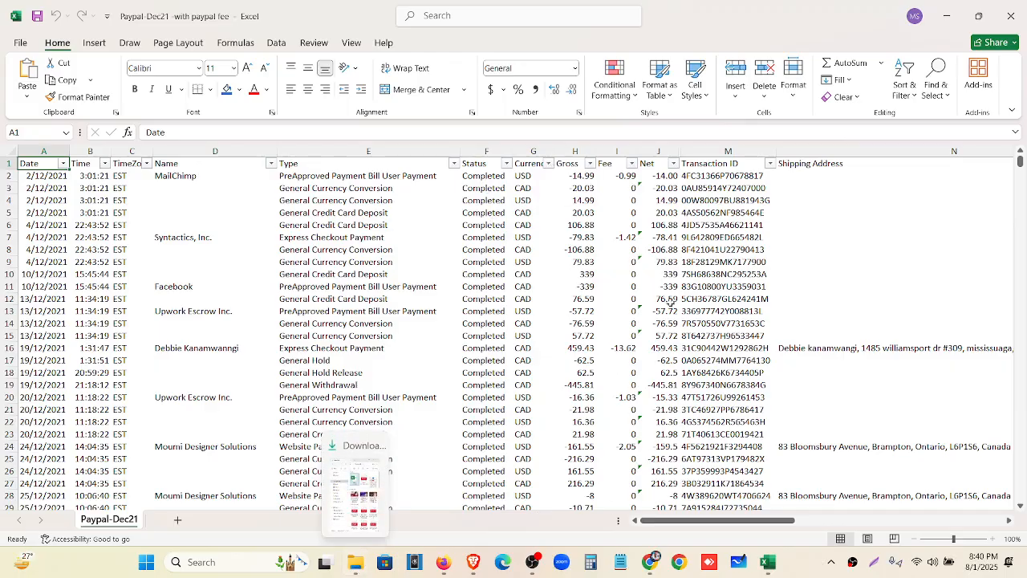
left_click_drag(740, 521, 626, 506)
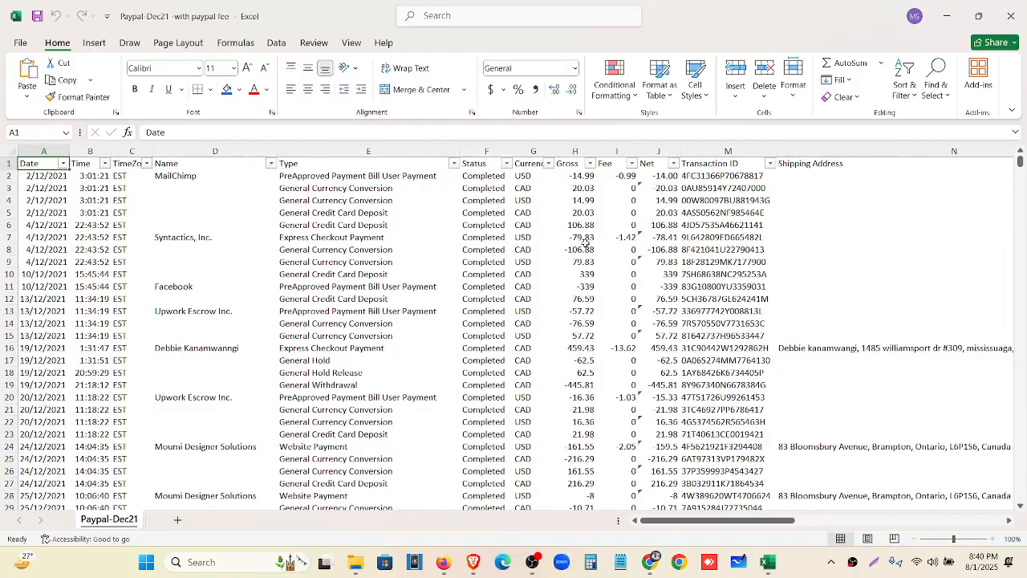
Filter the Currency column to USD only, leaving 16 of 42 records
left_click(547, 164)
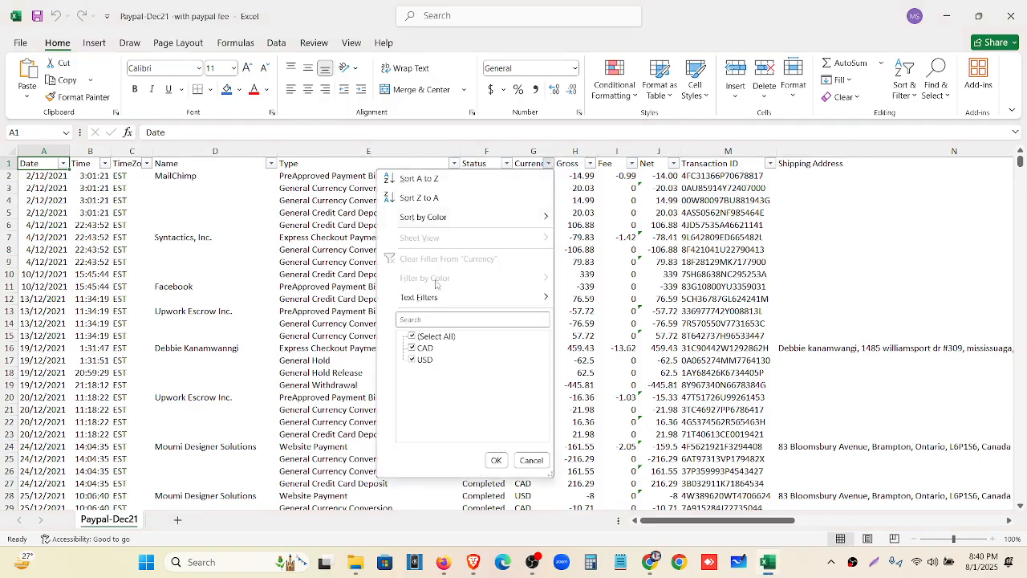
left_click(412, 336)
left_click(413, 361)
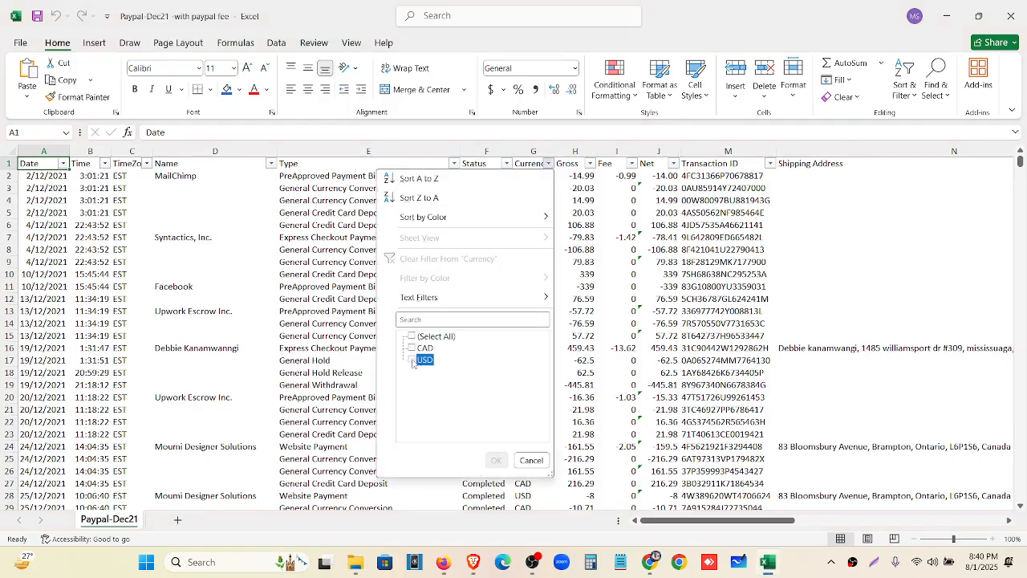
left_click(497, 461)
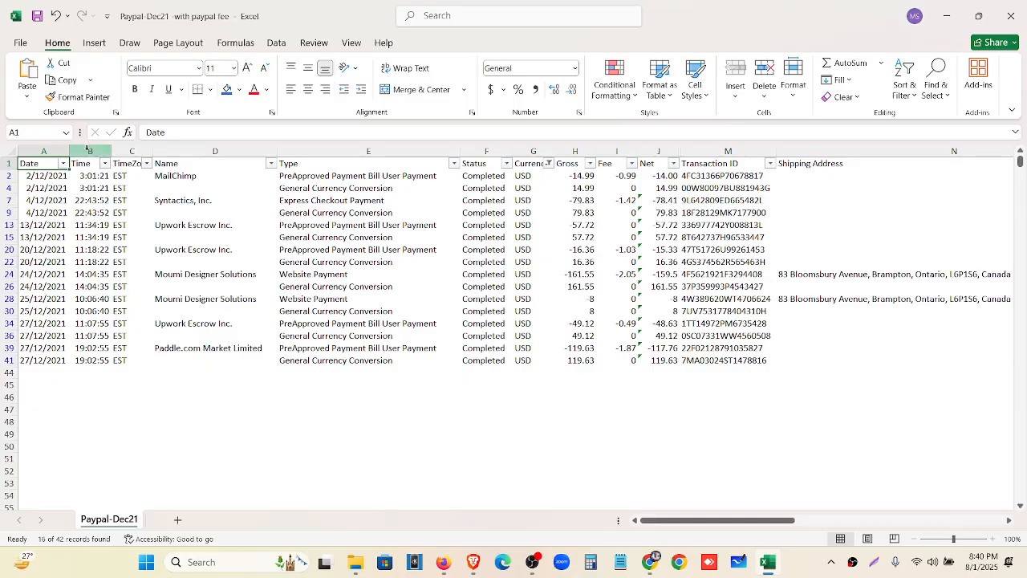
left_click_drag(88, 150, 133, 153)
Delete the Time and Timezone columns
left_click(207, 374)
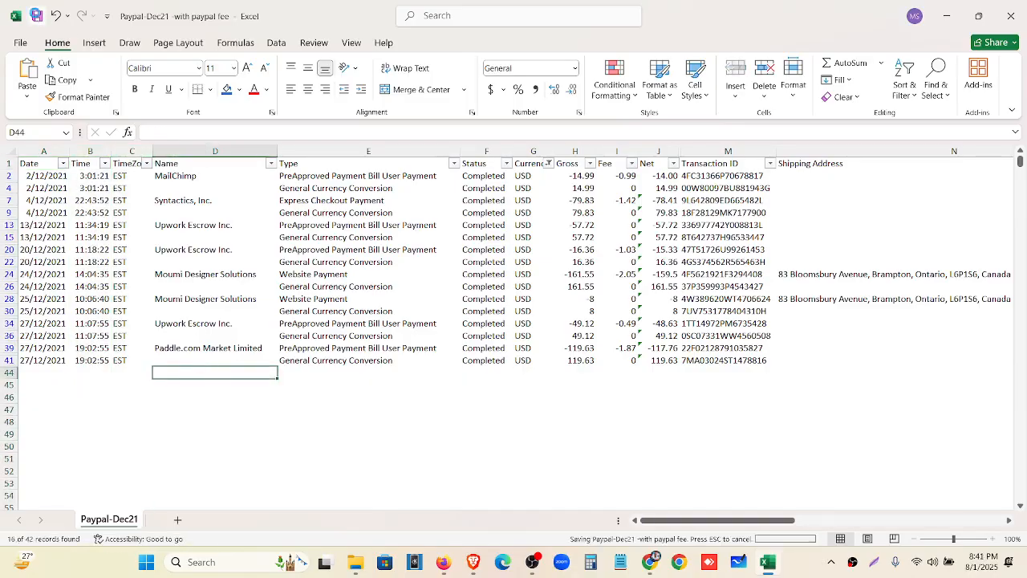
left_click_drag(90, 151, 133, 163)
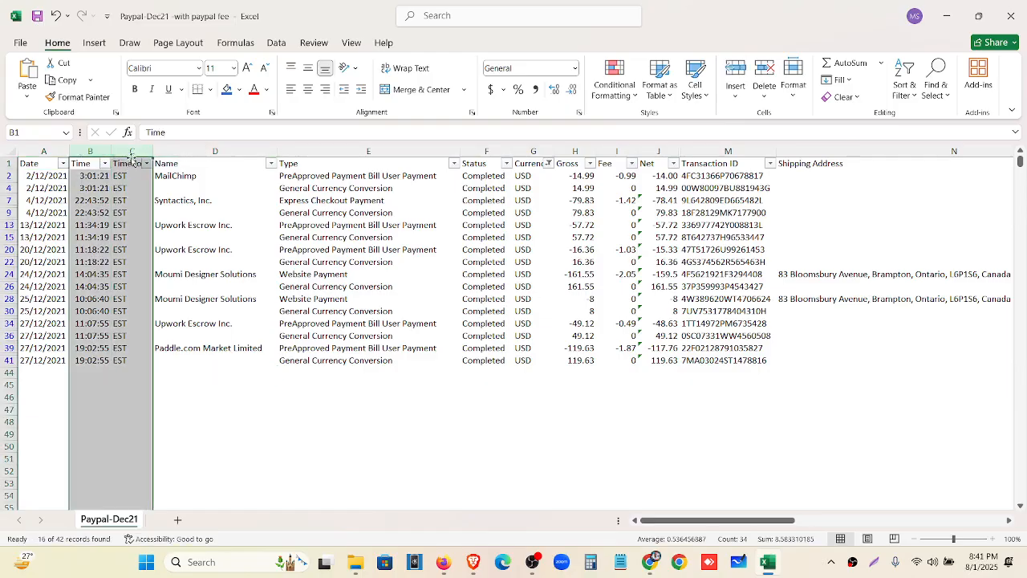
right_click(132, 161)
left_click(174, 313)
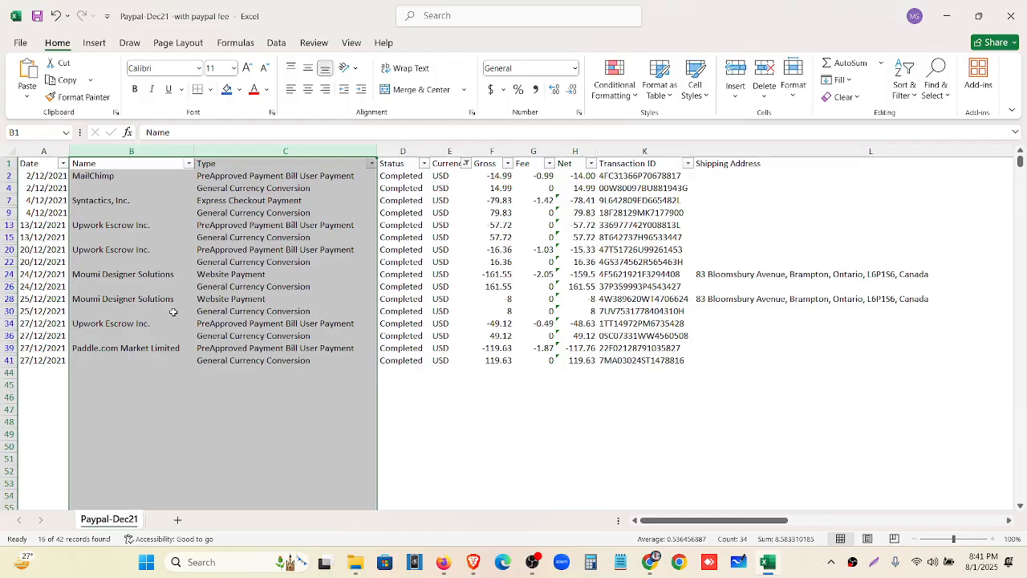
Delete the Status column, restoring Currency after removing it by mistake
left_click(393, 150)
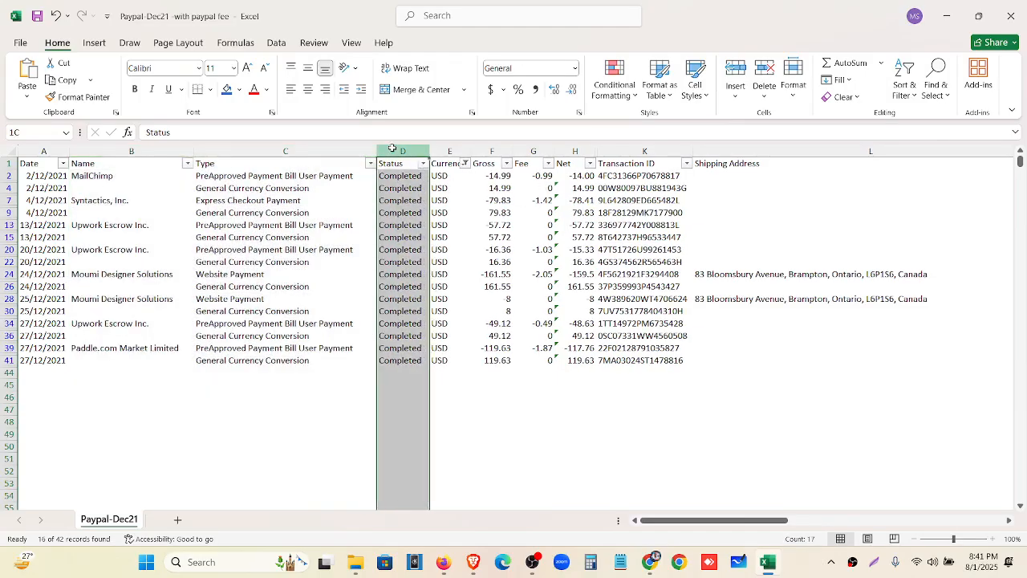
left_click_drag(392, 150, 438, 152)
right_click(440, 155)
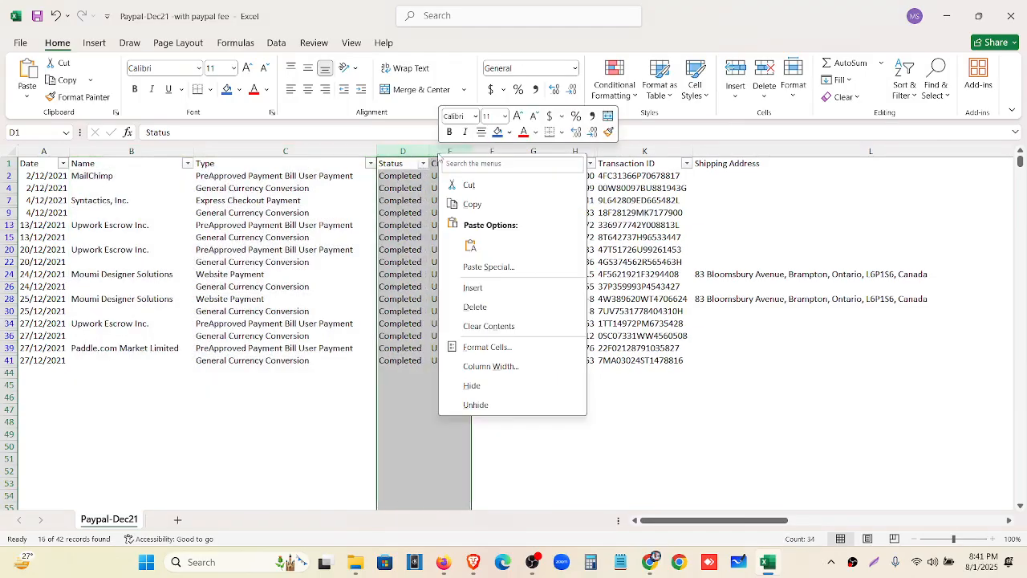
left_click(488, 307)
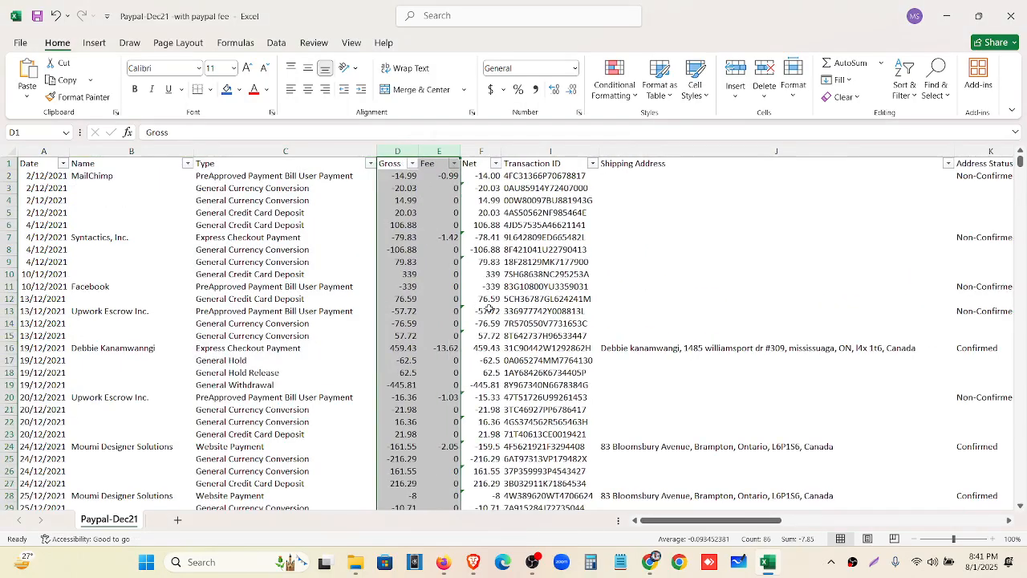
key("ctrl+z")
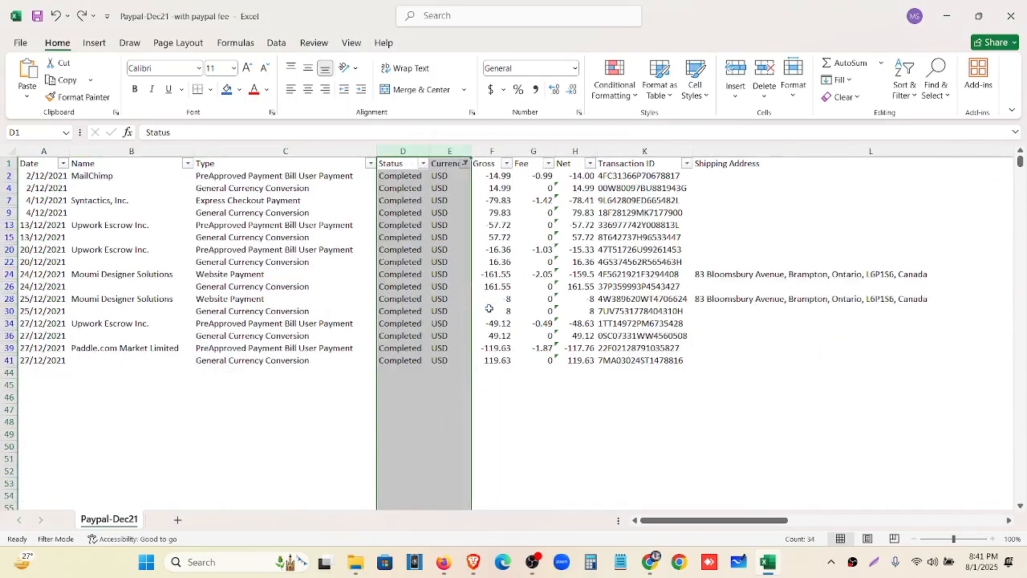
left_click(441, 224)
left_click(407, 151)
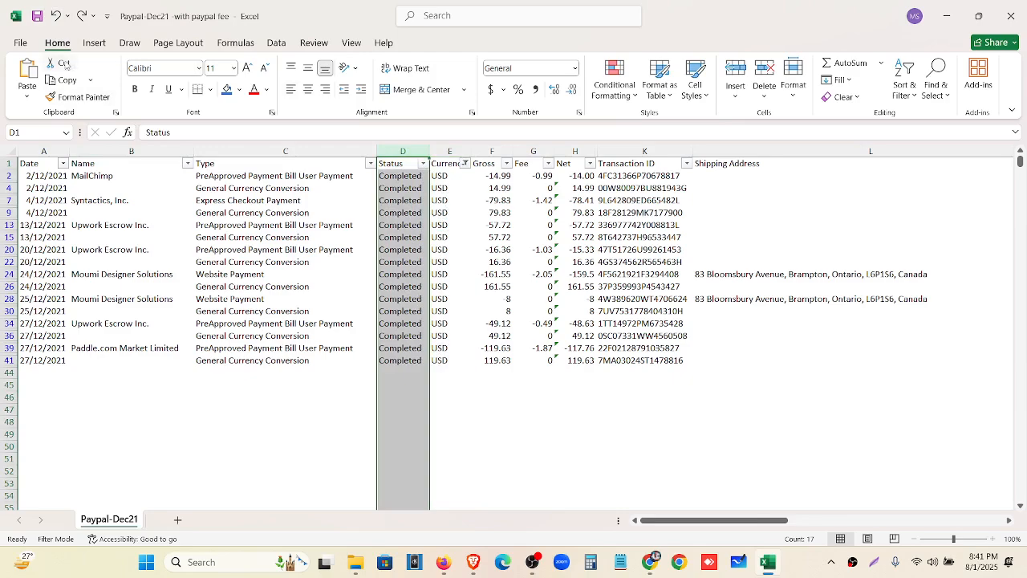
right_click(391, 153)
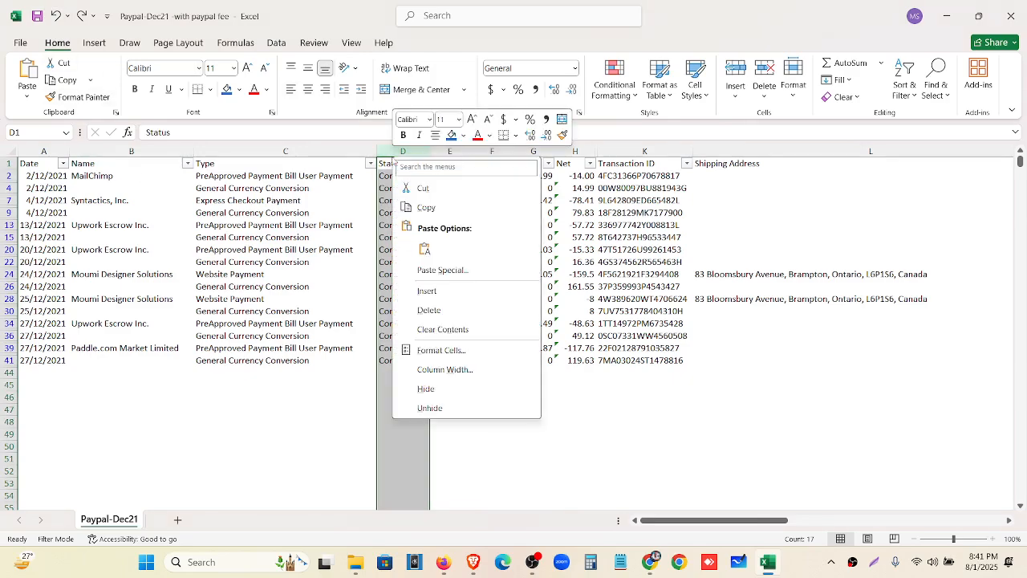
left_click(430, 313)
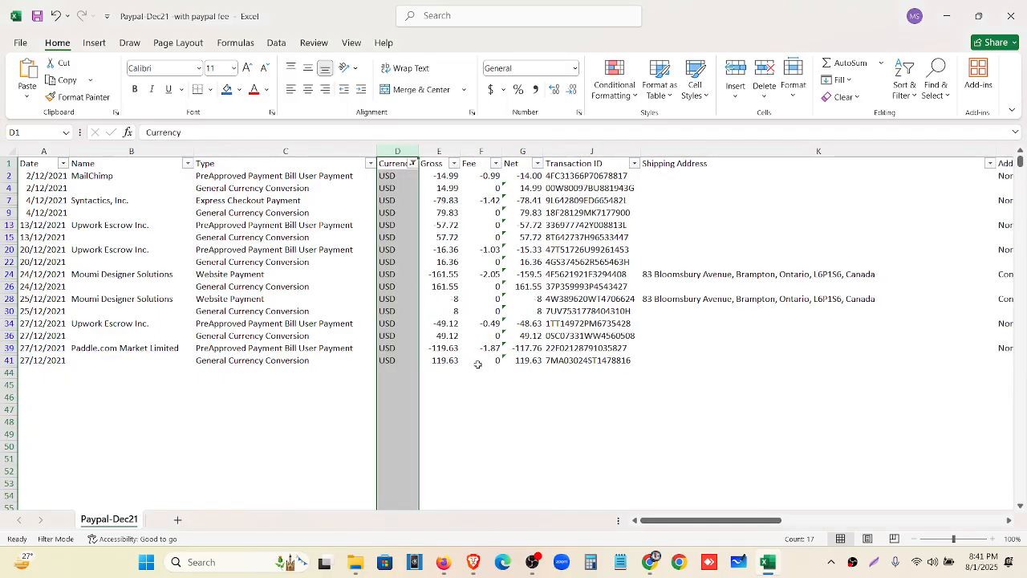
left_click(479, 395)
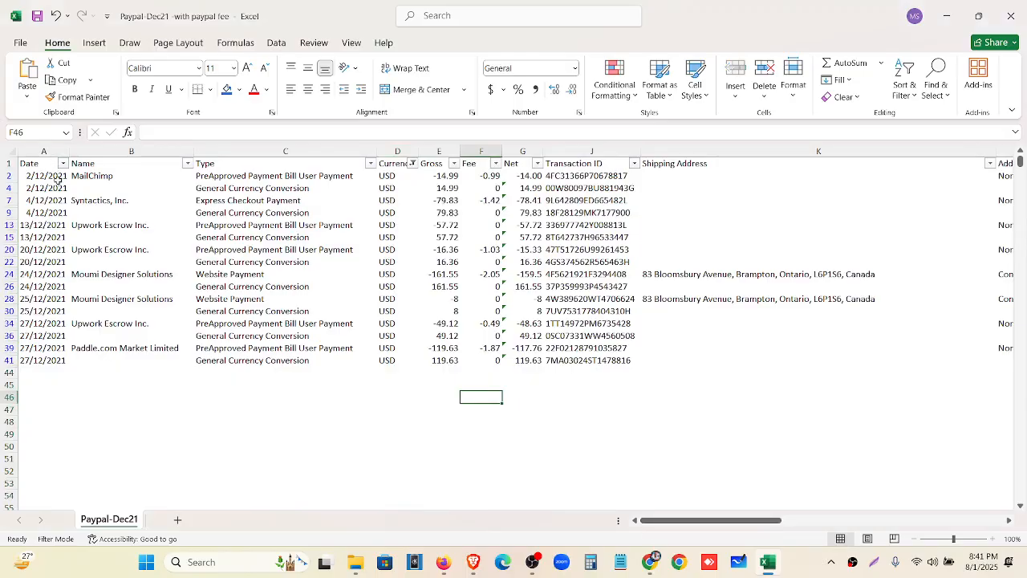
Compare with the Google Sheets copy of Paypal-Dec21, then return to Excel
left_click(648, 564)
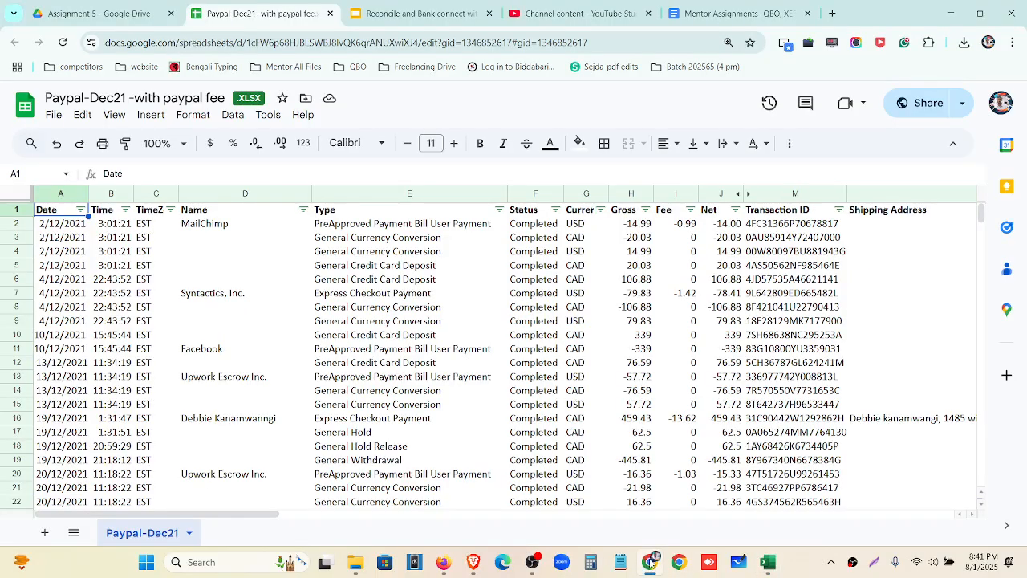
left_click(649, 562)
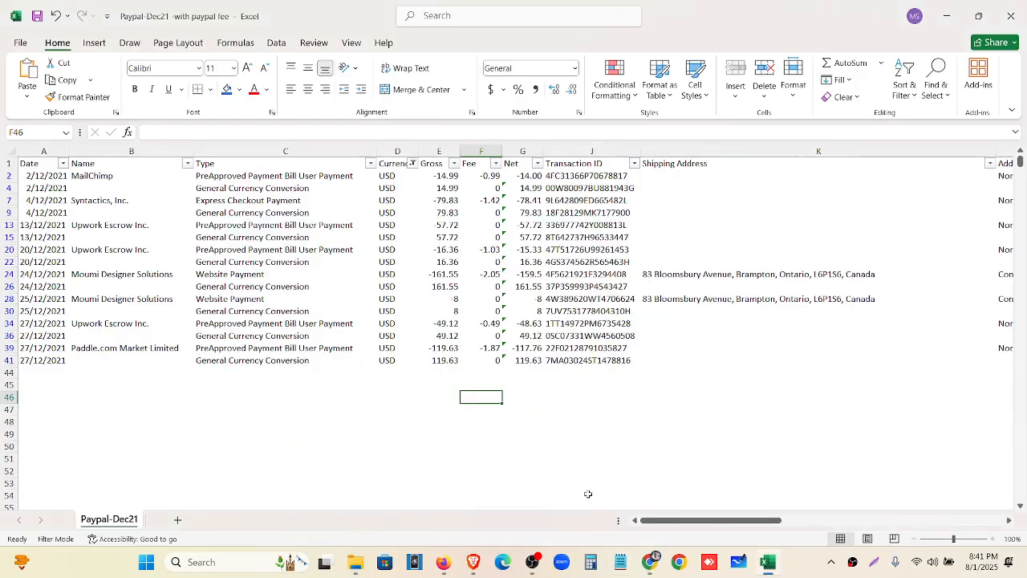
scroll(590, 486, "up", 1, "ctrl")
scroll(525, 426, "up", 1)
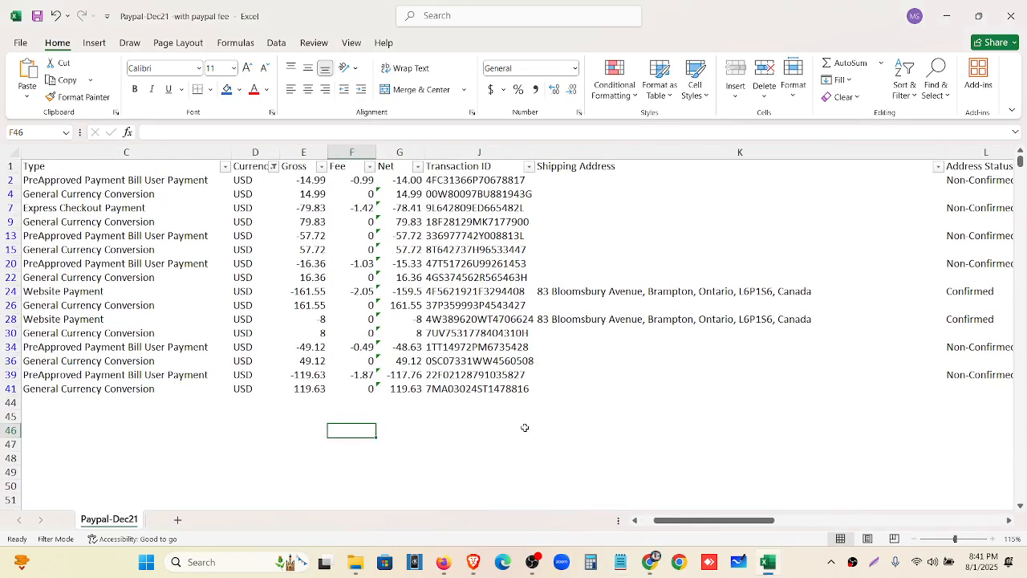
left_click_drag(741, 518, 571, 521)
left_click(517, 180)
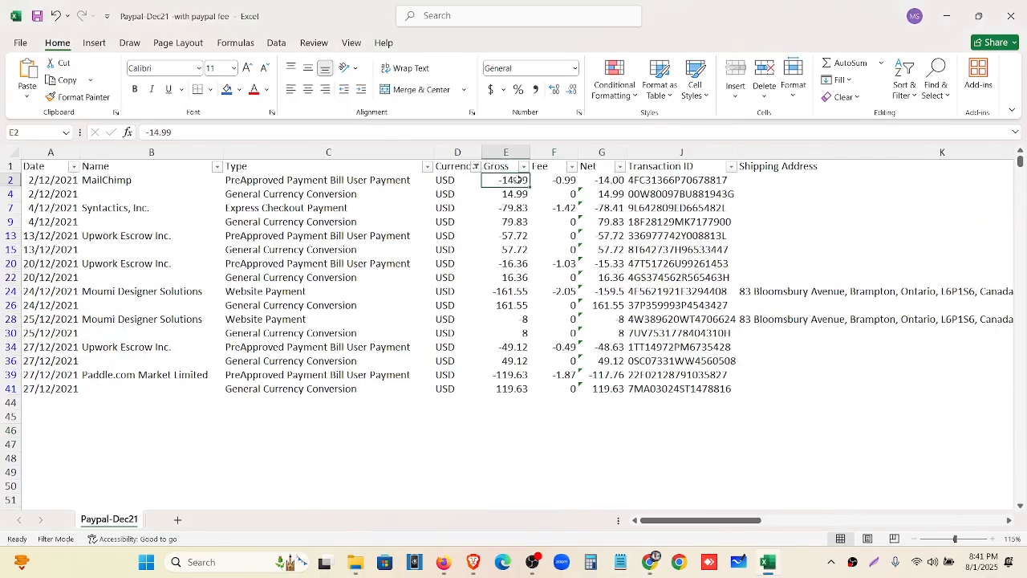
left_click(562, 179)
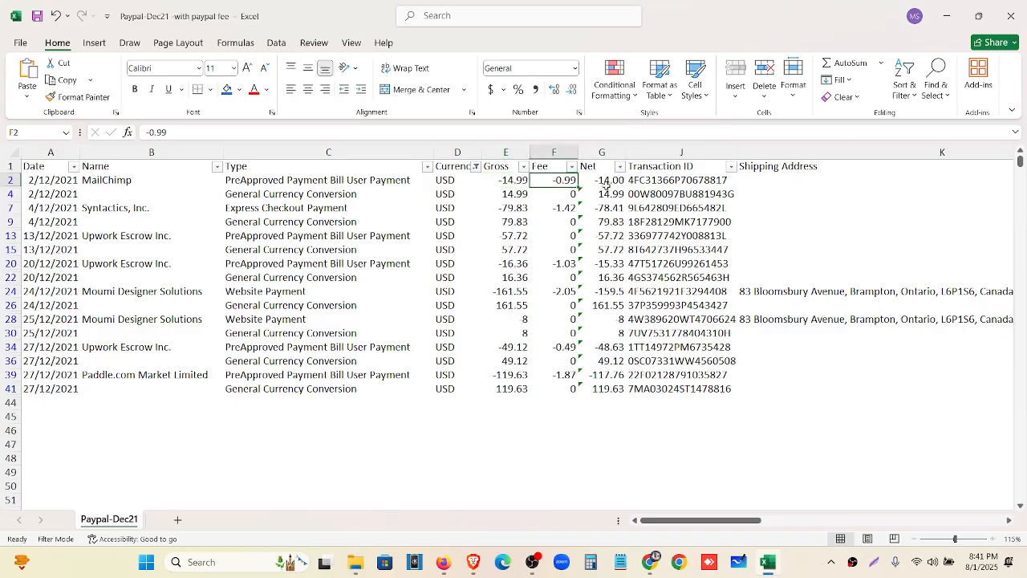
left_click(623, 181)
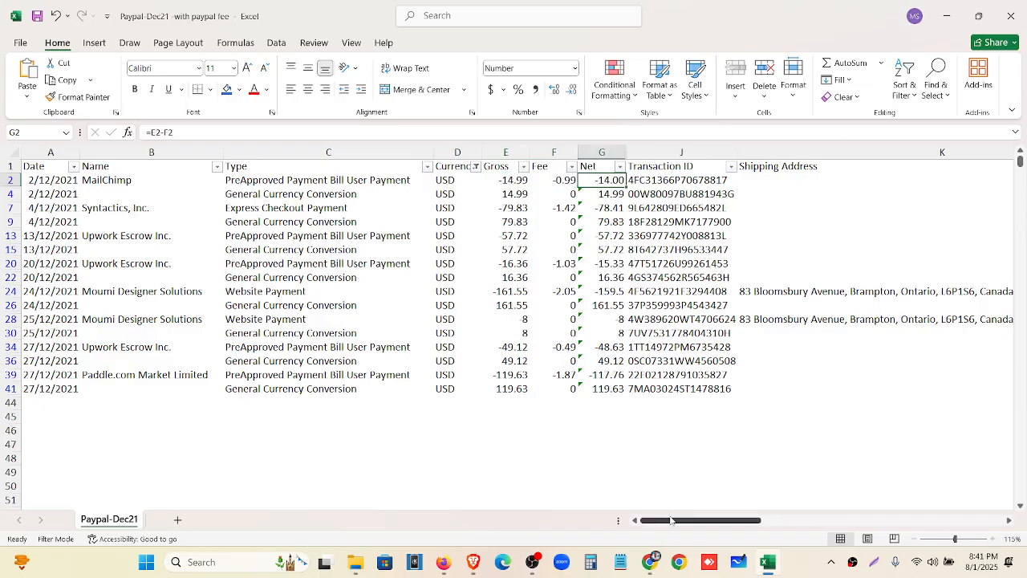
left_click_drag(672, 520, 714, 523)
left_click(829, 182)
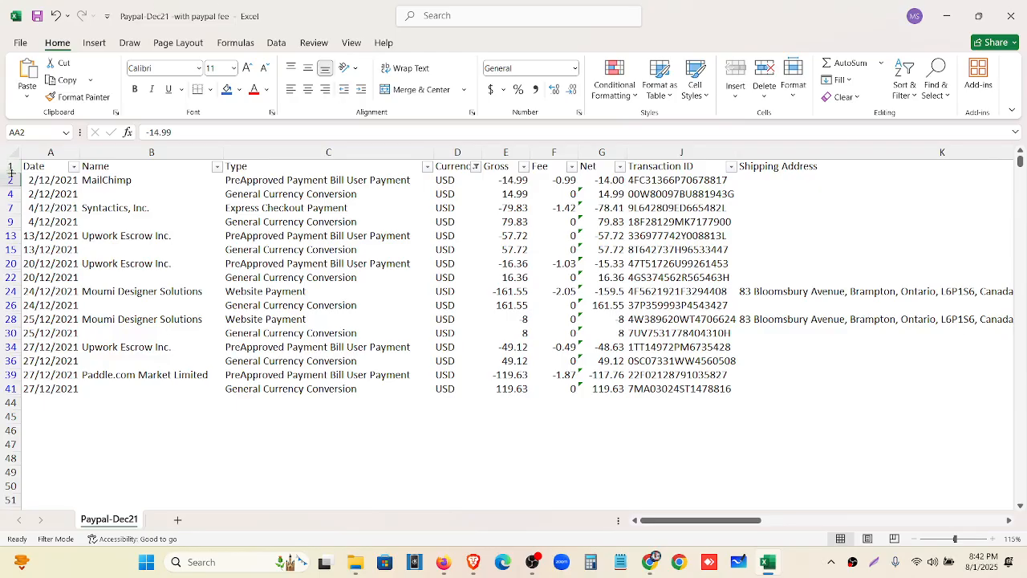
Copy rows 1 to 41 of the filtered PayPal table
left_click_drag(13, 166, 16, 390)
right_click(16, 291)
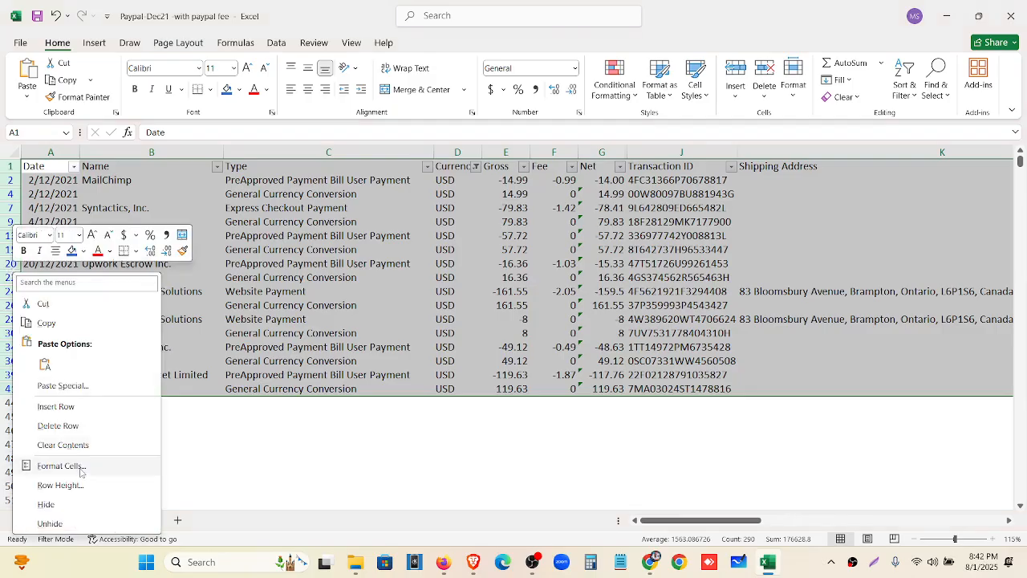
left_click(45, 322)
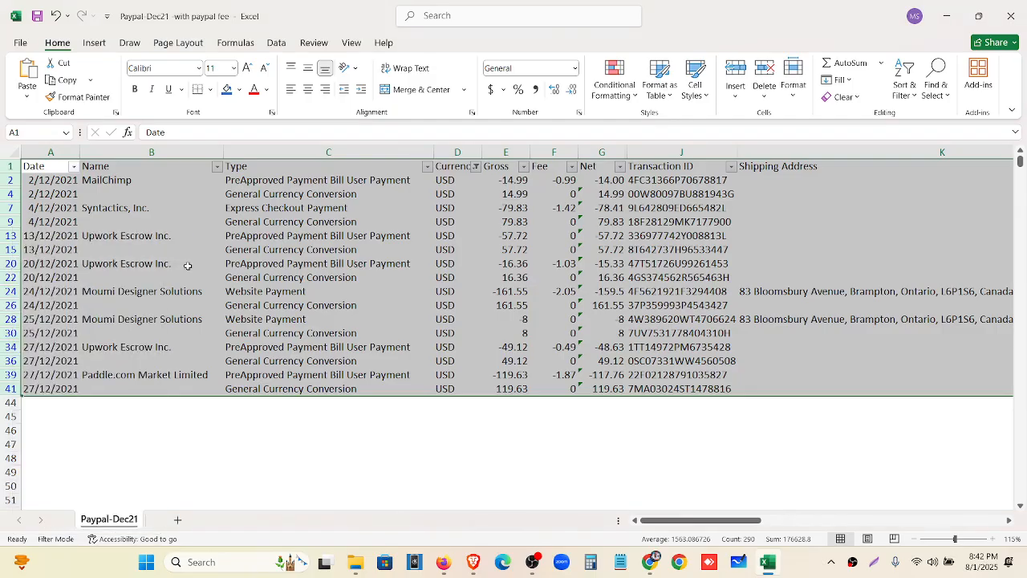
Create a New Microsoft Excel Worksheet on the desktop and open it
left_click(955, 20)
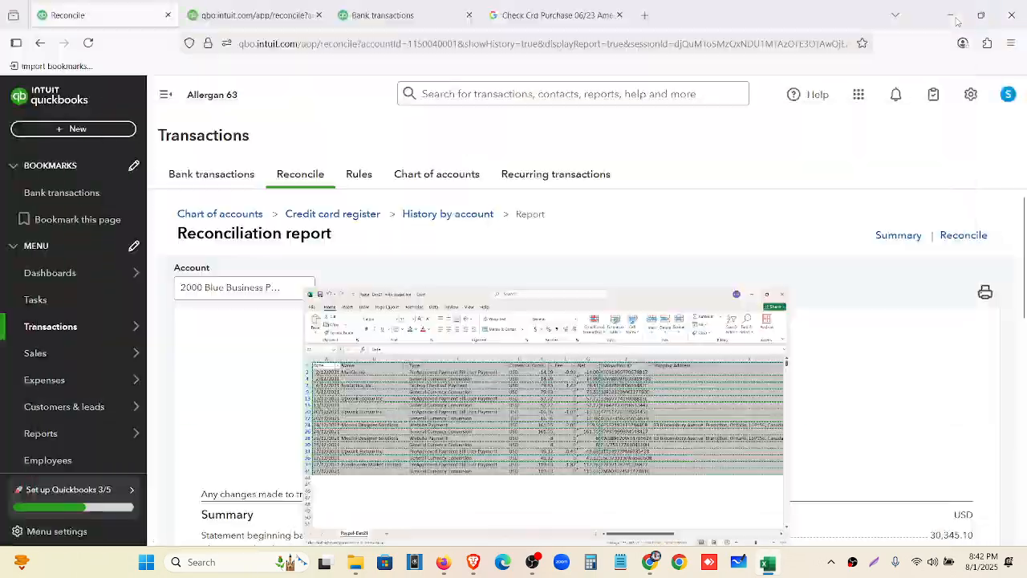
left_click(950, 24)
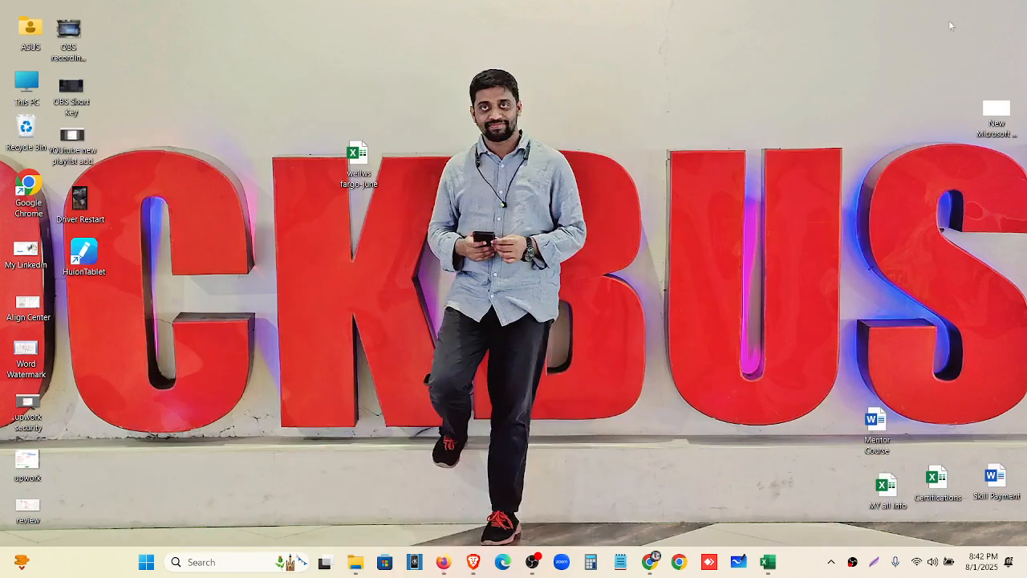
right_click(545, 200)
mouse_move(616, 305)
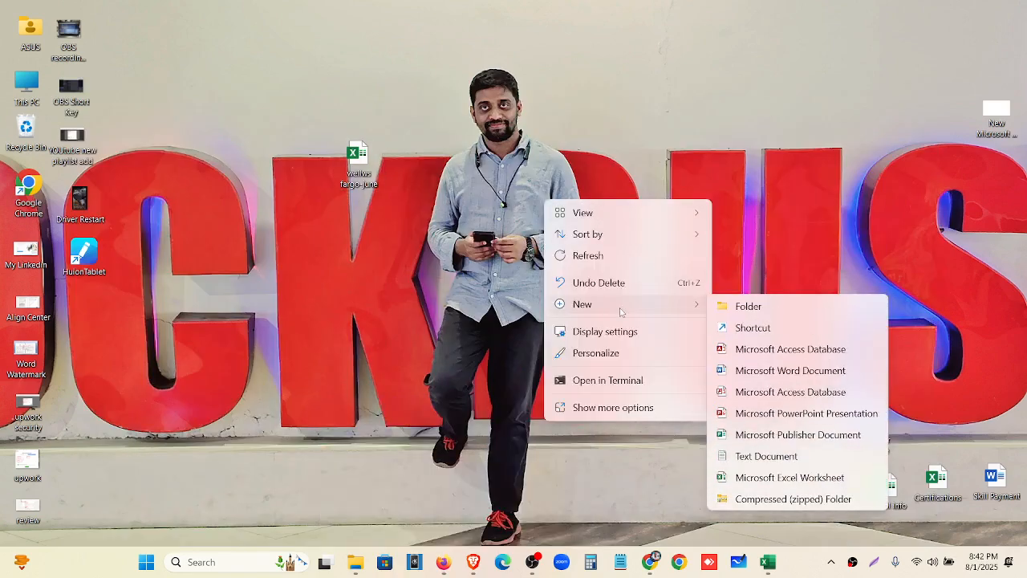
left_click(790, 476)
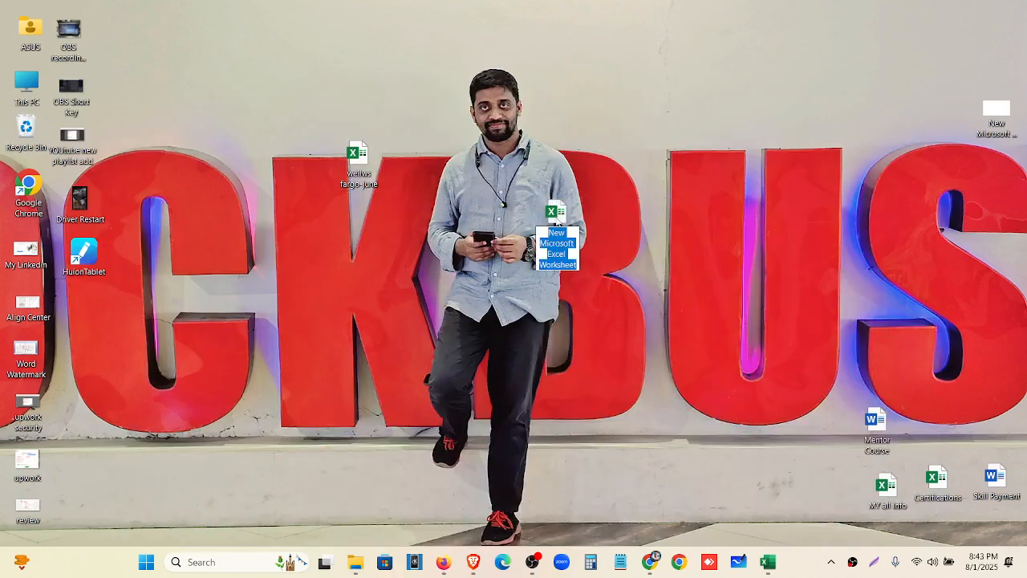
left_click(557, 220)
double_click(559, 218)
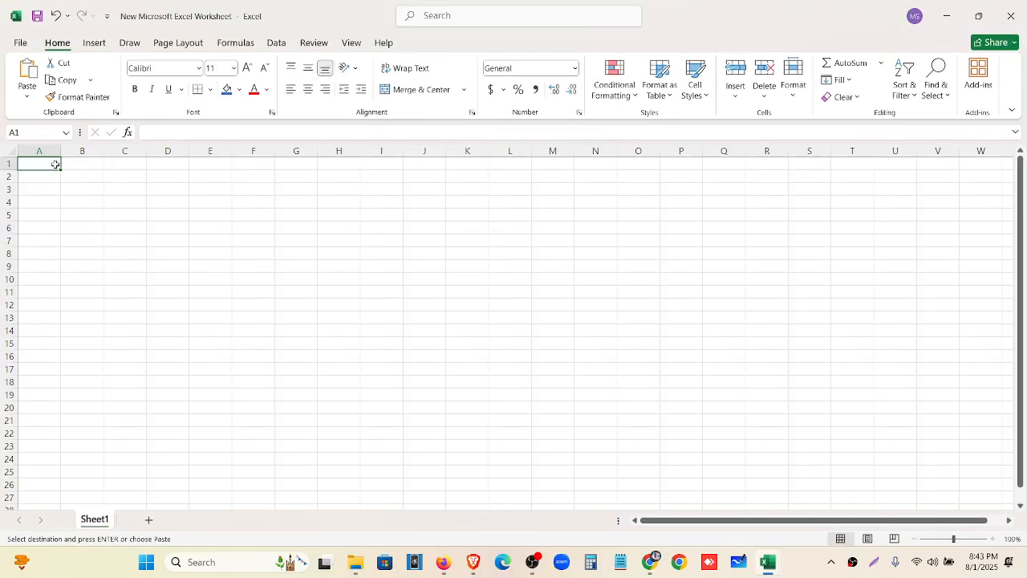
Paste the PayPal rows at A1, autofit columns A, B, C, I, J and widen column H
key("ctrl+v")
left_click(462, 485)
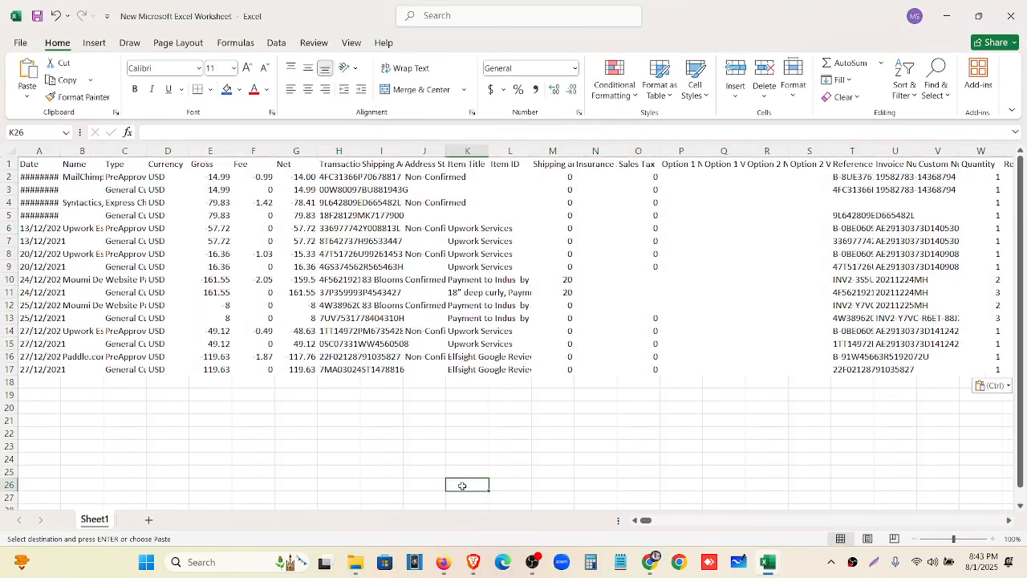
double_click(61, 151)
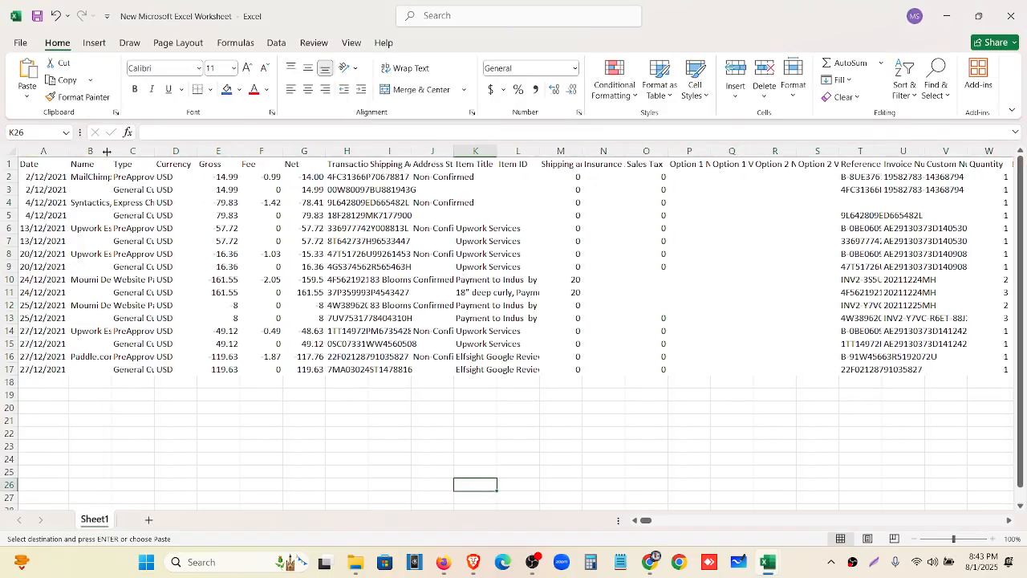
double_click(110, 151)
left_click(240, 151)
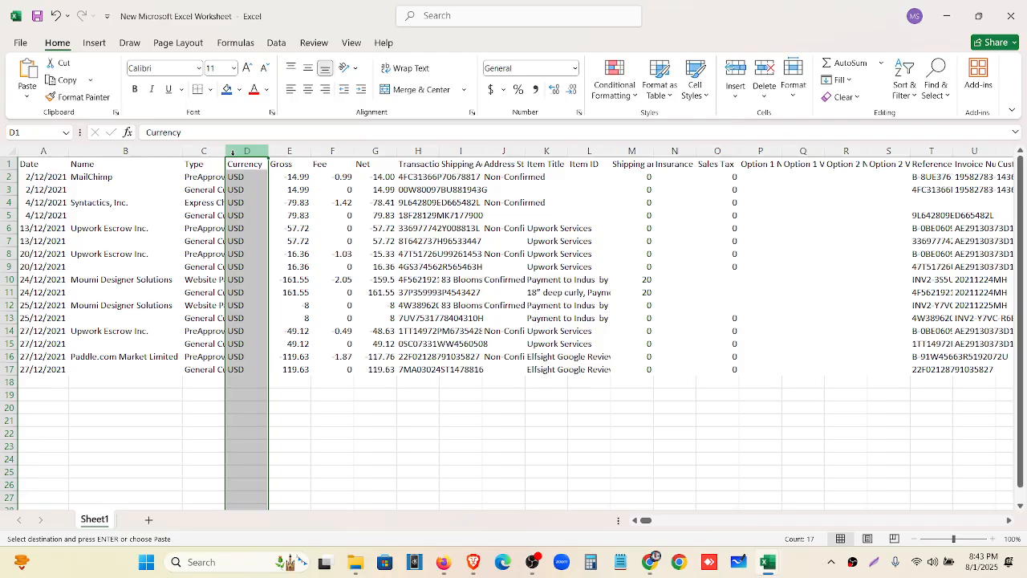
double_click(226, 151)
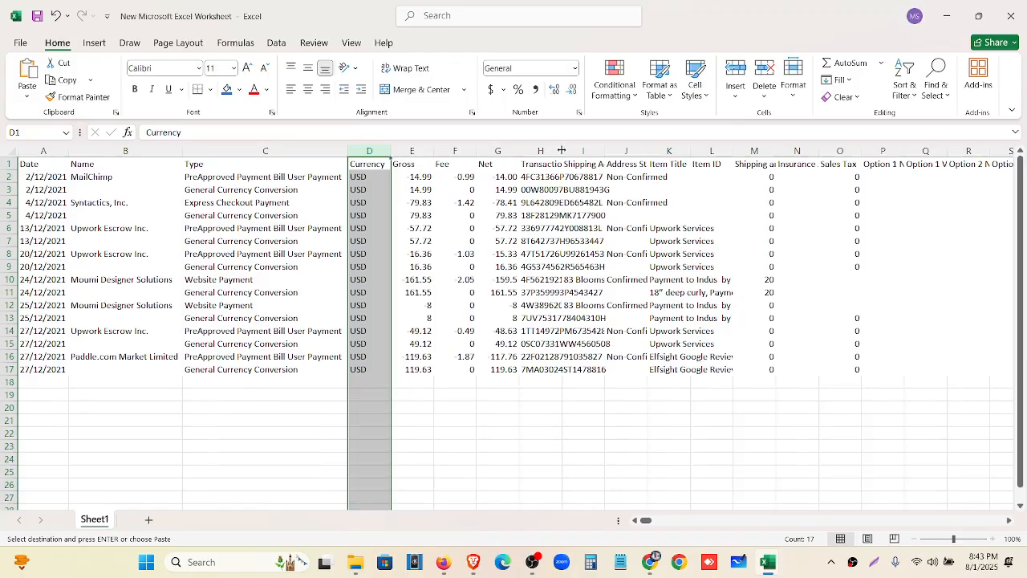
left_click_drag(562, 151, 615, 151)
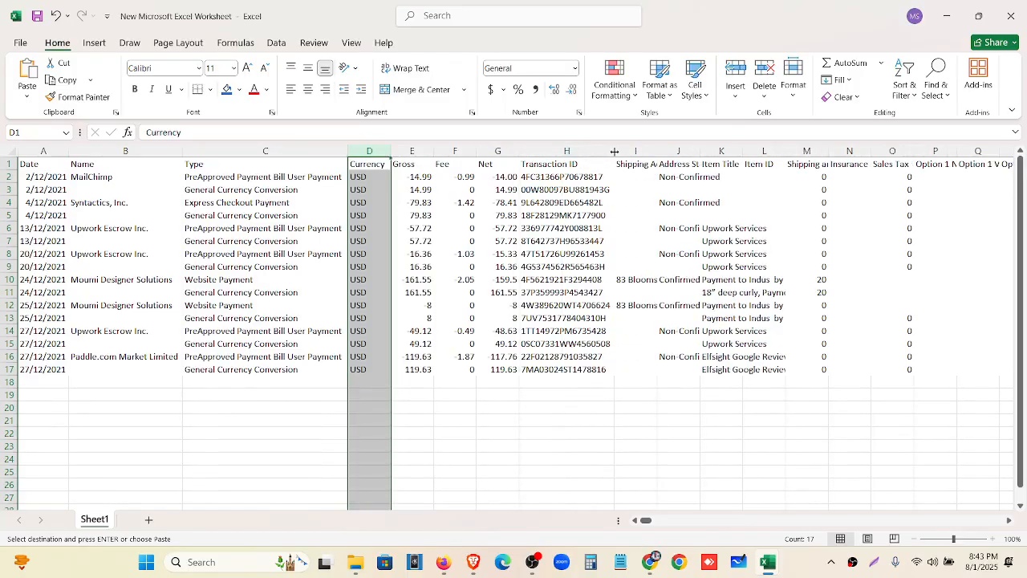
double_click(657, 151)
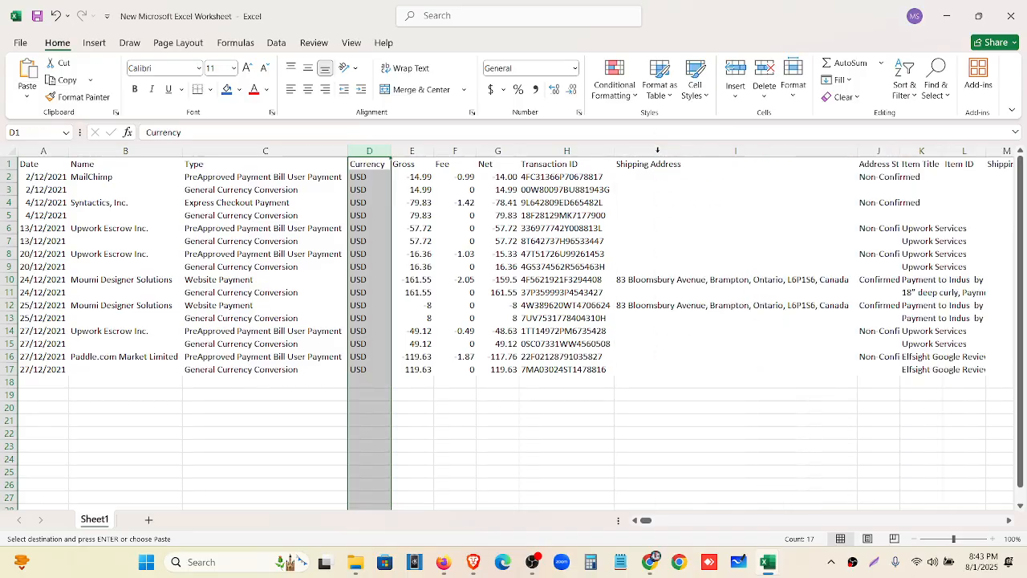
double_click(899, 152)
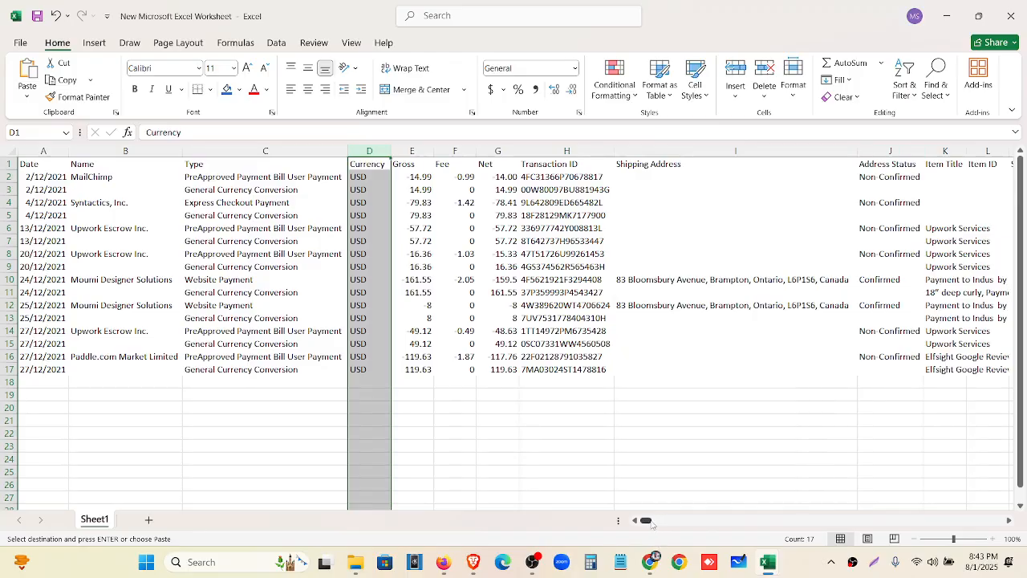
mouse_move(646, 521)
left_mouse_down()
mouse_move(666, 521)
mouse_move(646, 520)
left_mouse_up()
left_click(692, 317)
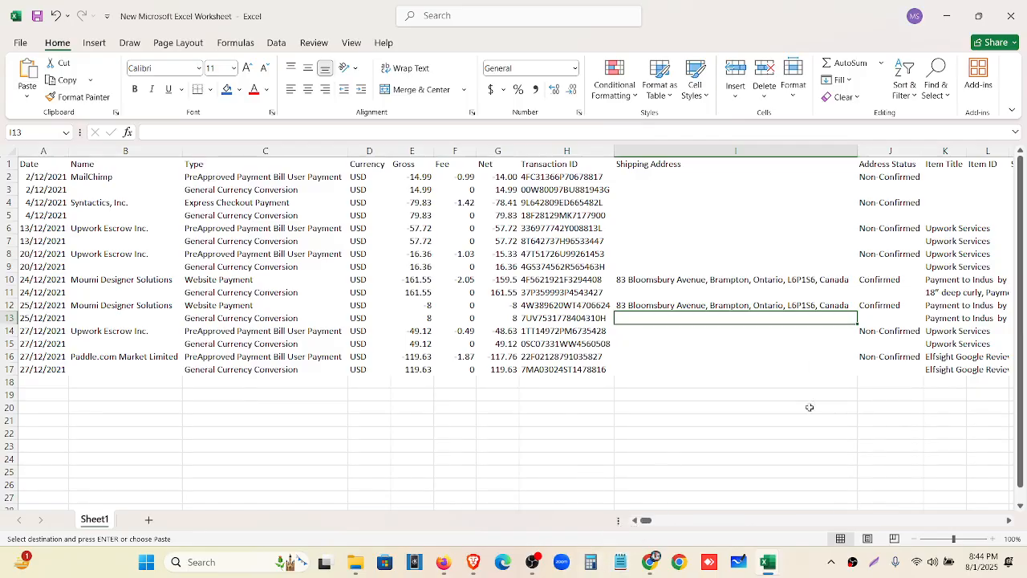
mouse_move(778, 568)
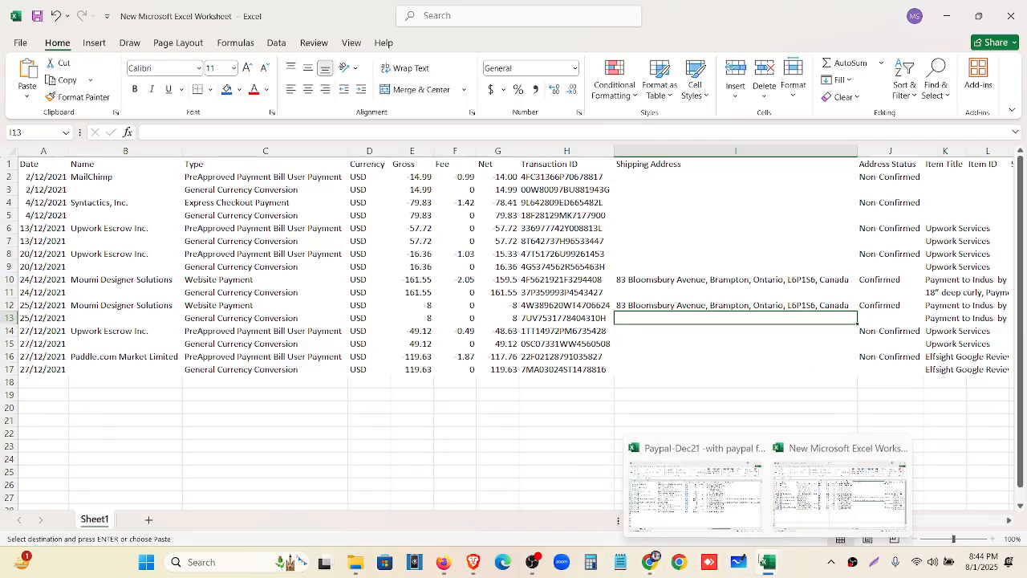
left_click(686, 514)
left_click_drag(686, 524, 792, 525)
left_click(776, 178)
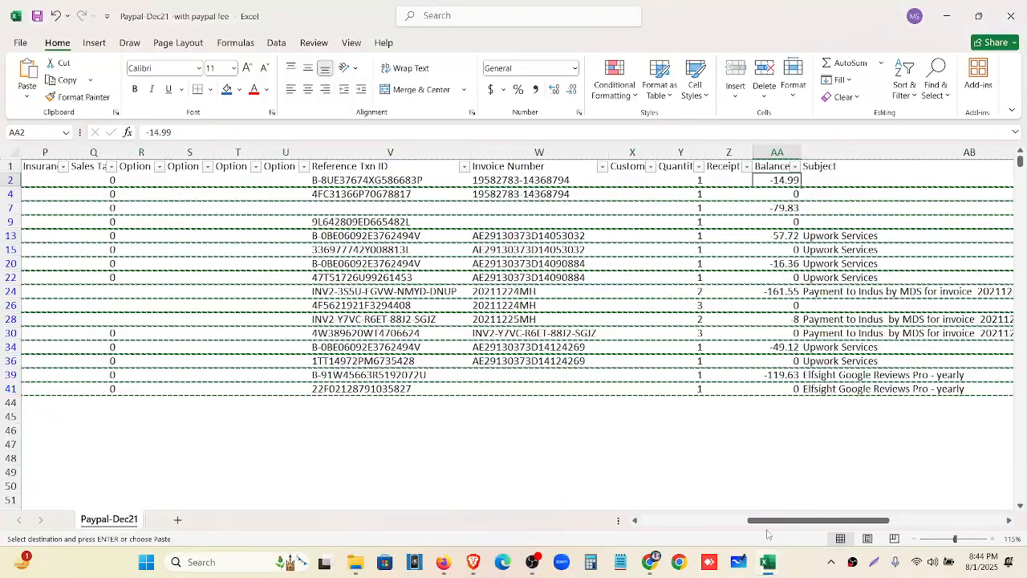
scroll(582, 503, "left", 10)
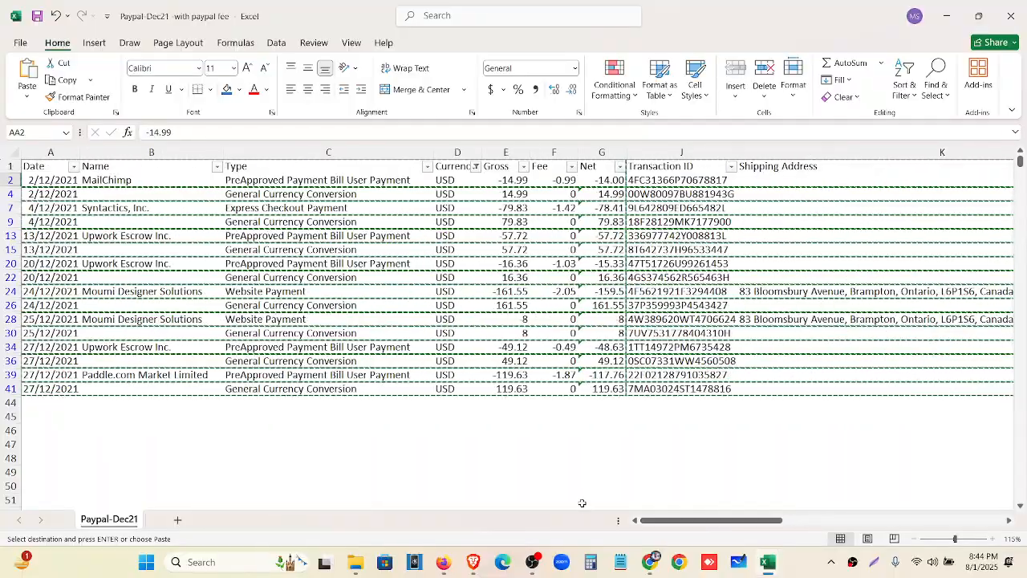
mouse_move(769, 568)
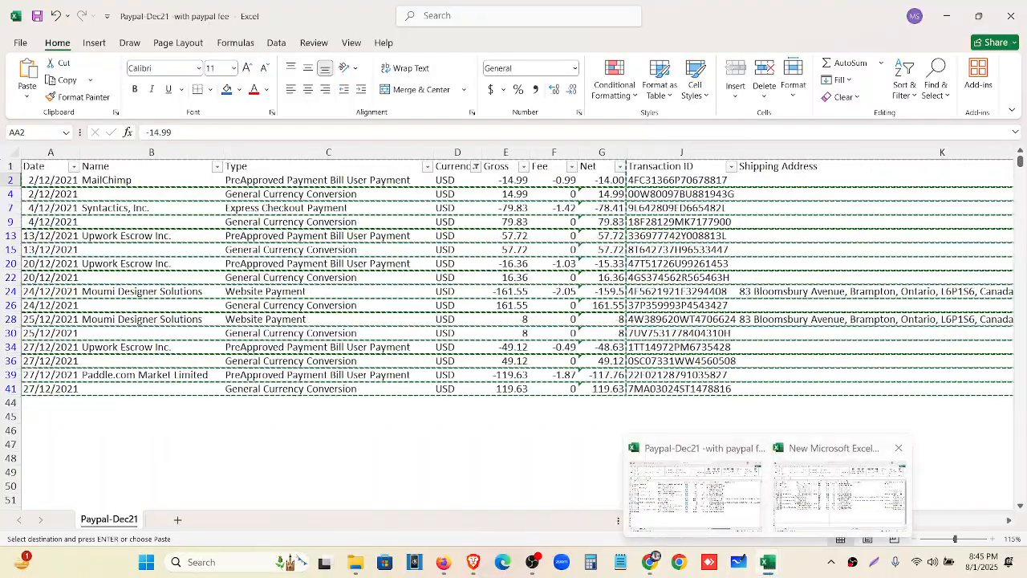
left_click(838, 521)
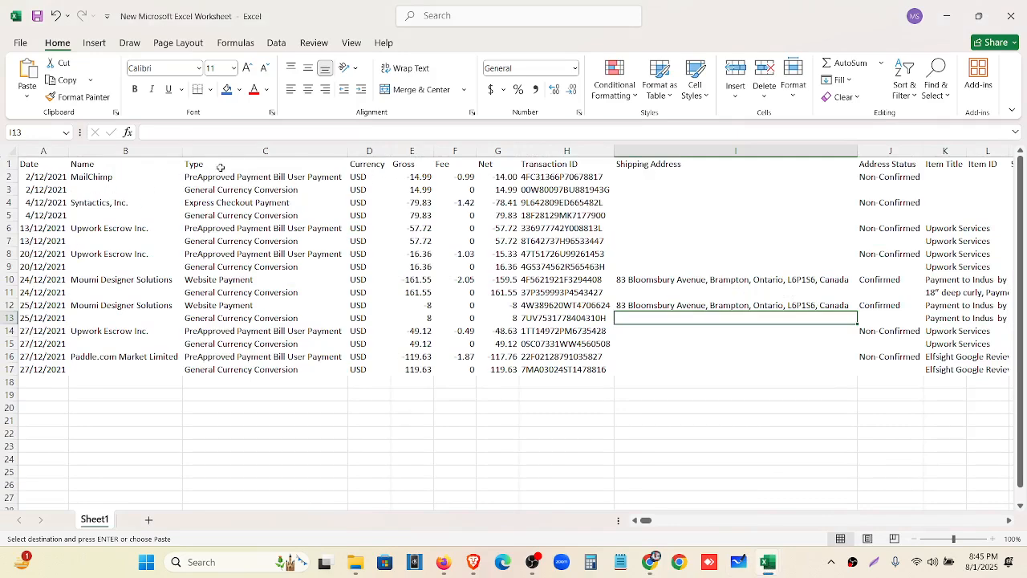
Delete the Currency column
left_click(369, 151)
right_click(369, 150)
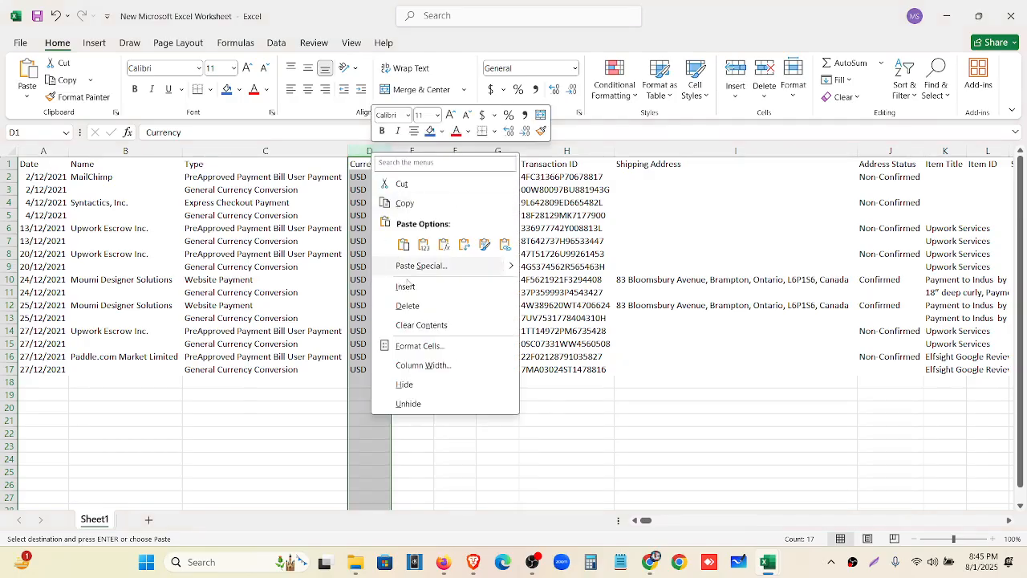
left_click(410, 306)
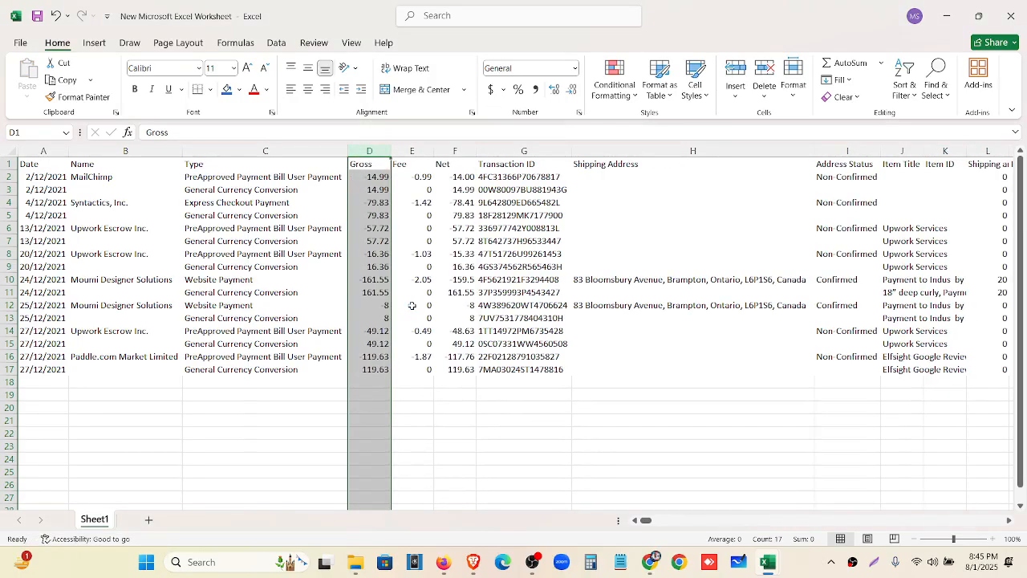
Delete the Gross column so Fee and Net follow Type, then return to the Paypal-Dec21 sheet
left_click(409, 150)
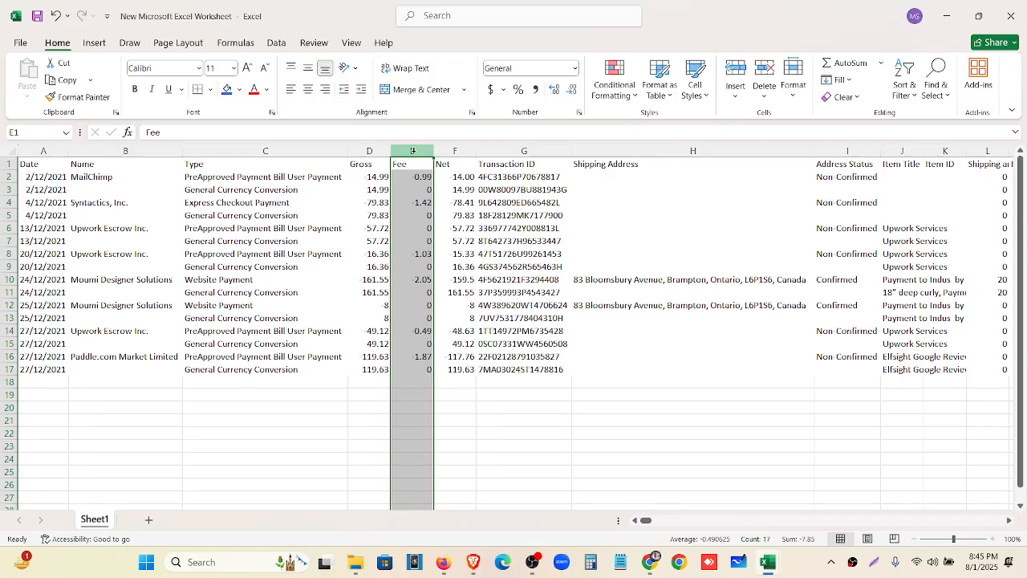
left_click(367, 151)
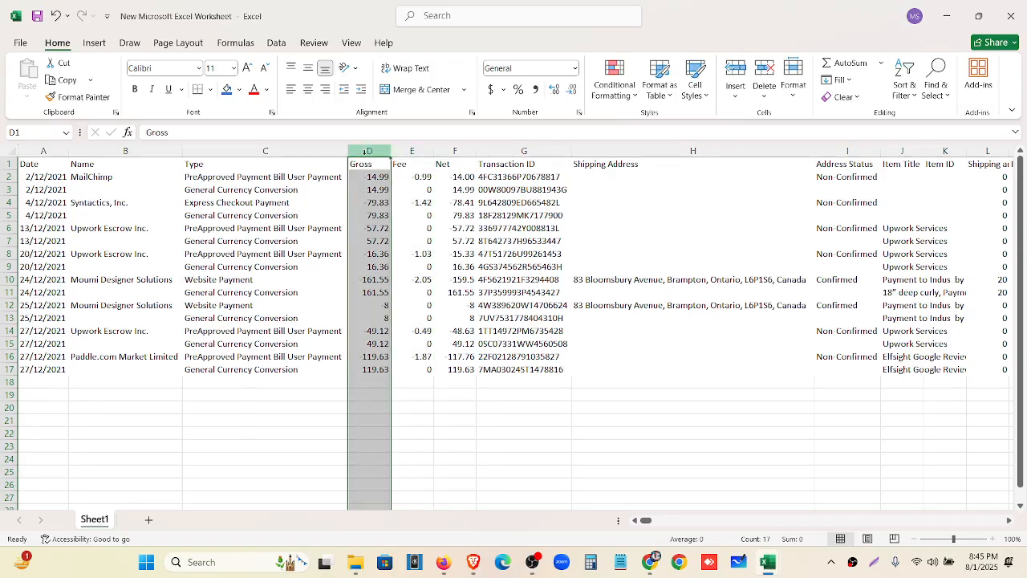
left_click(459, 151)
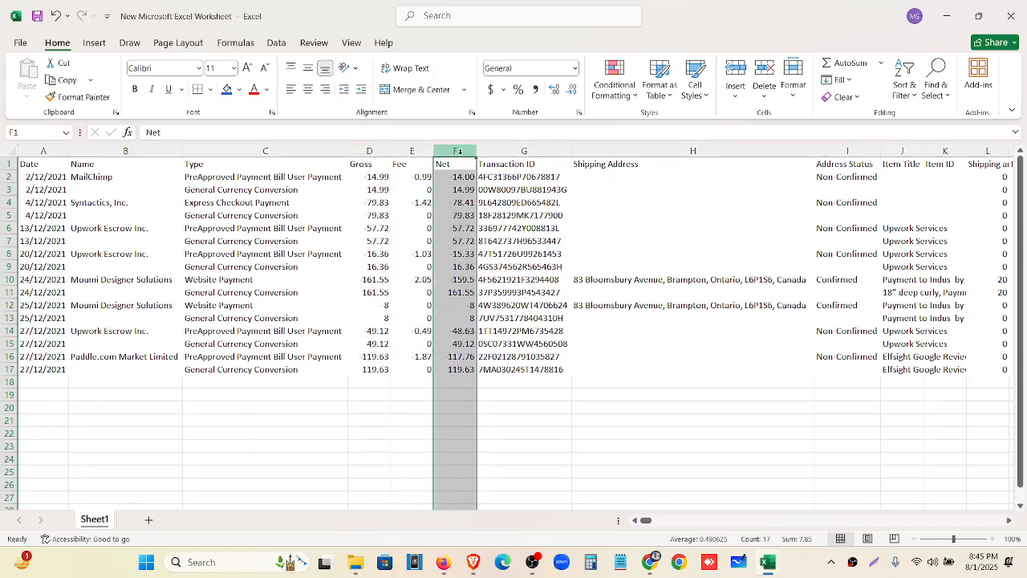
left_click(365, 151)
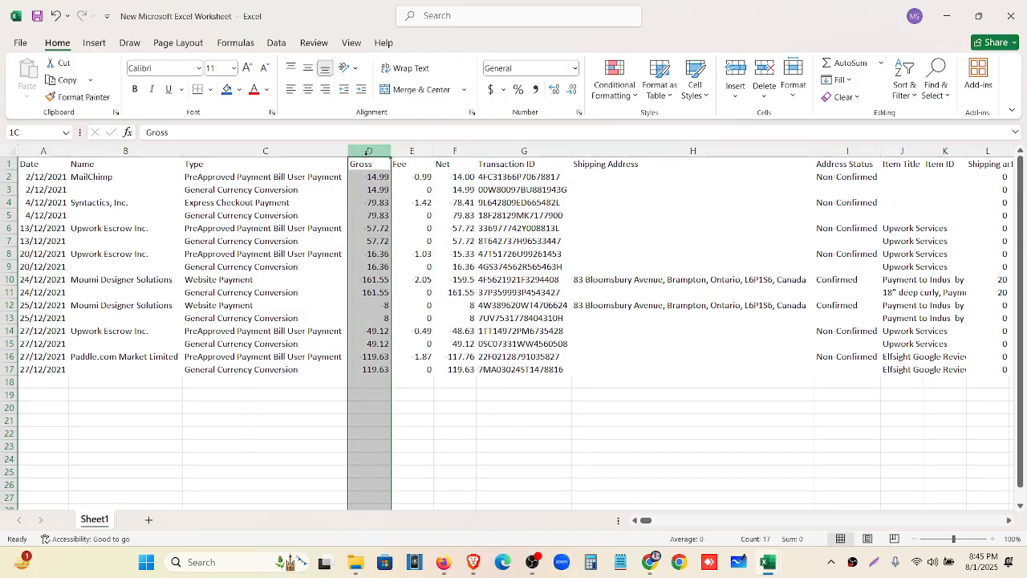
right_click(365, 151)
left_click(419, 310)
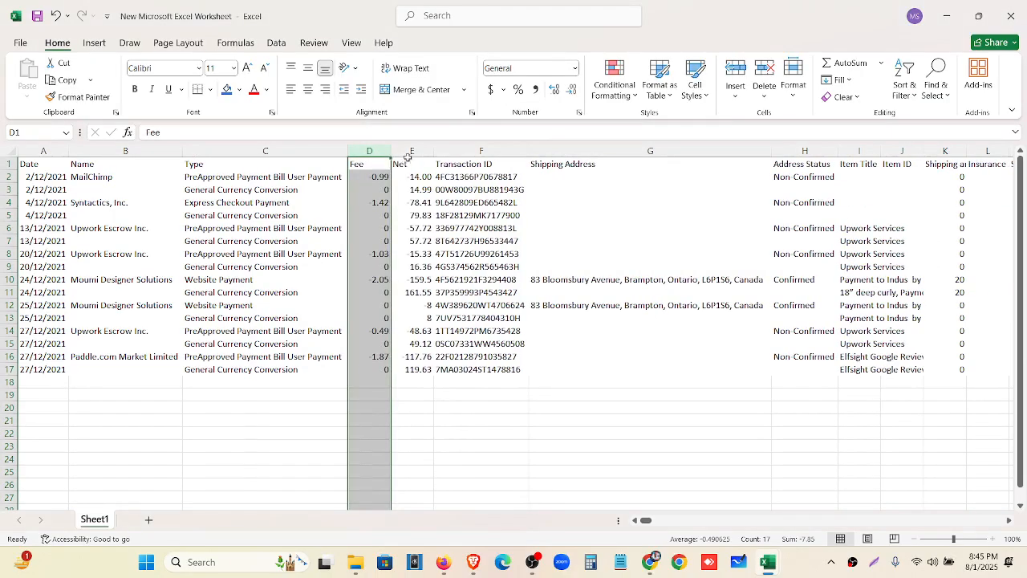
left_click(408, 152)
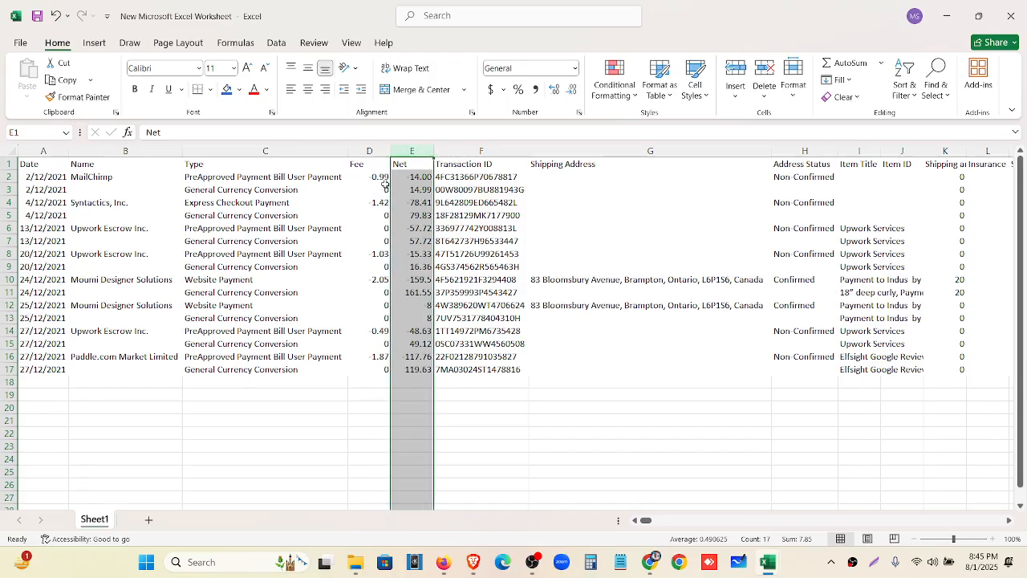
left_click(651, 564)
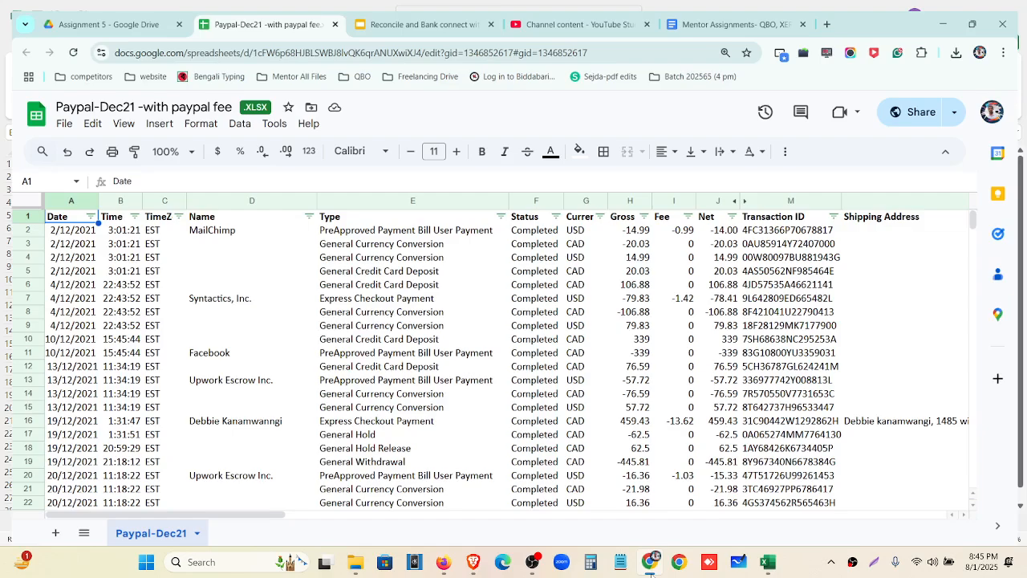
Preview PayPal-USD-Categorization.csv in the Assignment 5 Drive folder, then minimize the browser
left_click(97, 14)
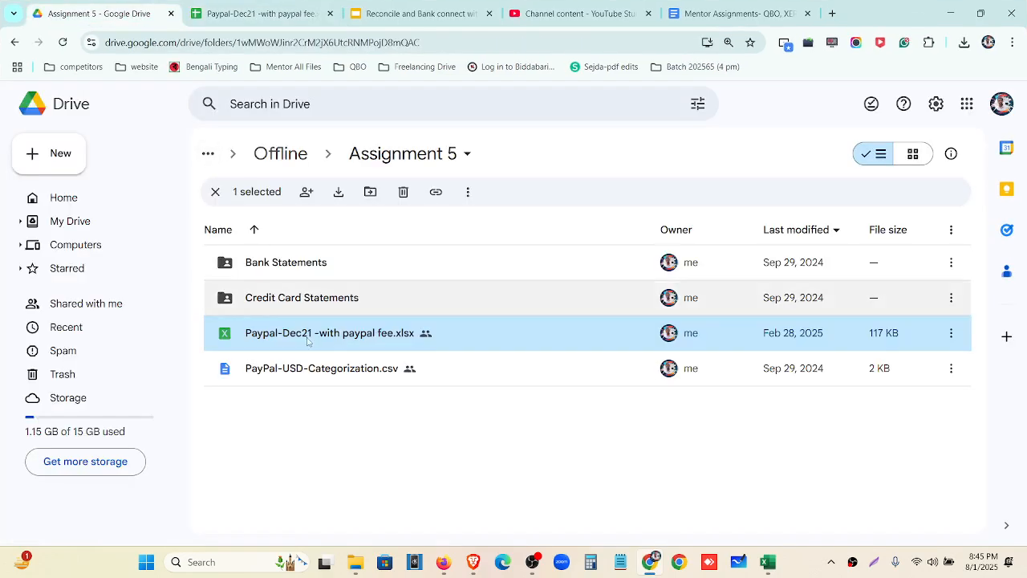
double_click(319, 369)
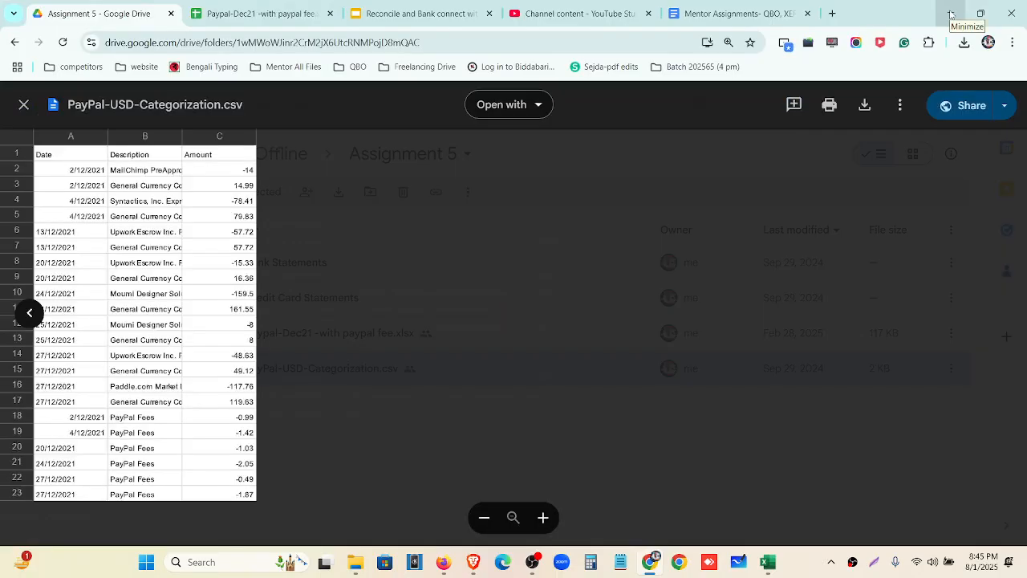
left_click(951, 14)
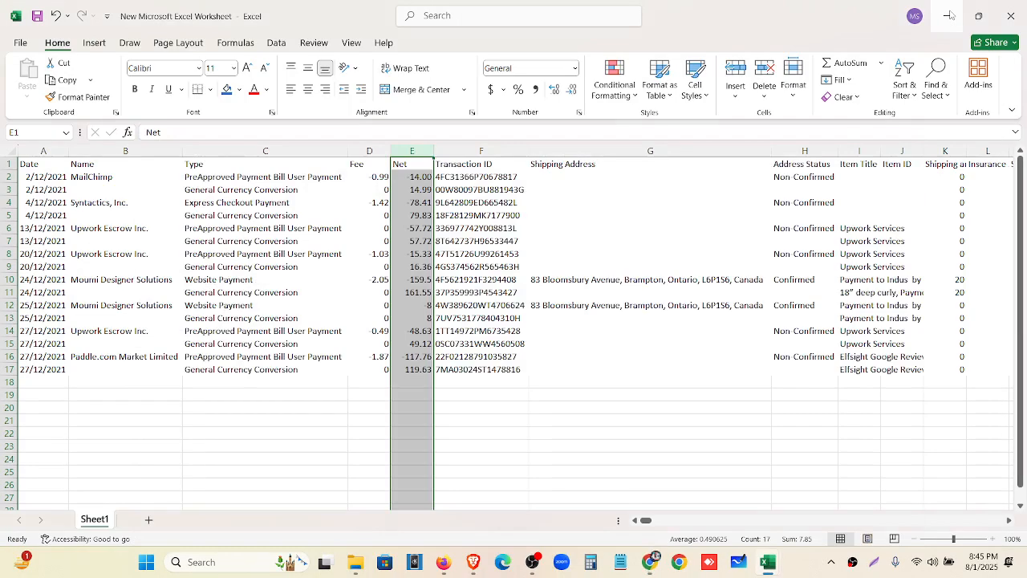
Delete the Transaction ID, Shipping Address and Address Status columns
left_click(470, 152)
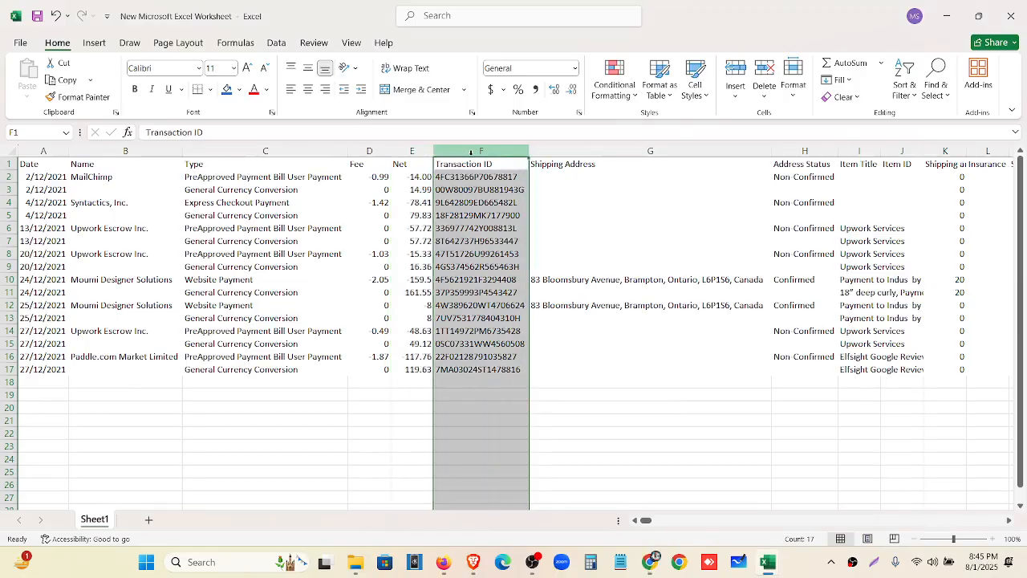
left_click_drag(475, 151, 780, 157)
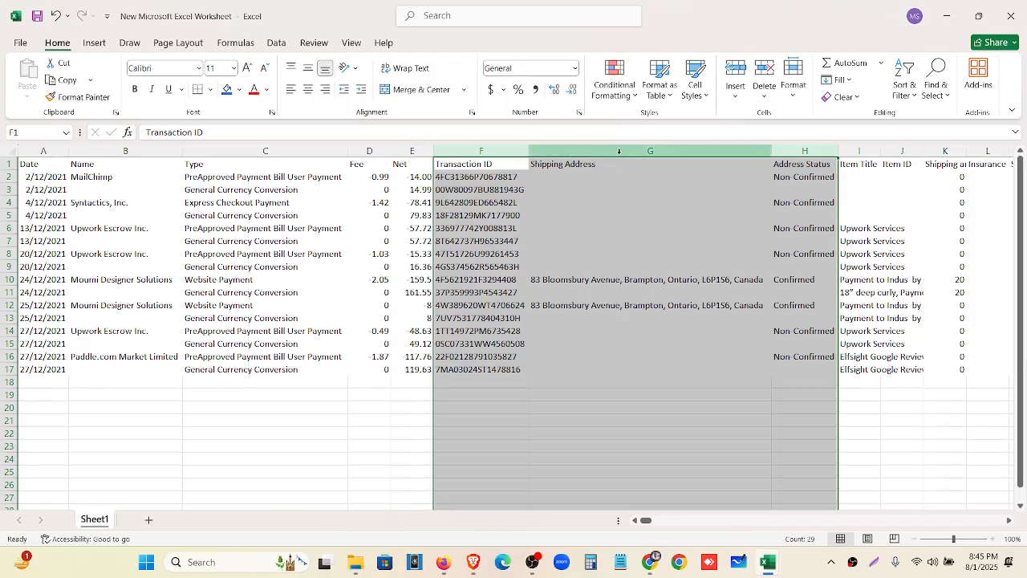
right_click(626, 158)
left_click(656, 306)
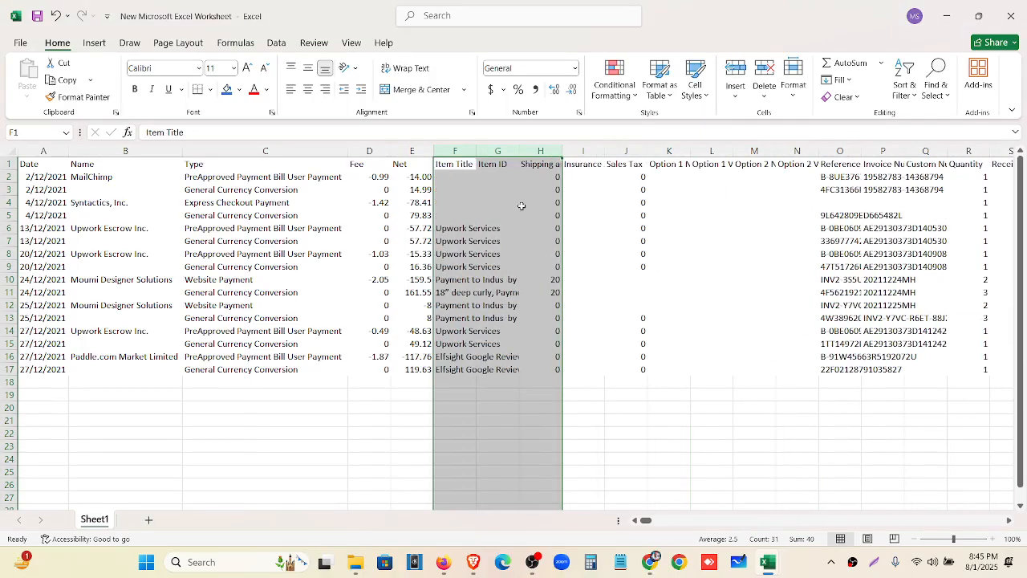
Autofit Item Title and delete the Item ID through Shipping and Handling Amount columns
double_click(475, 150)
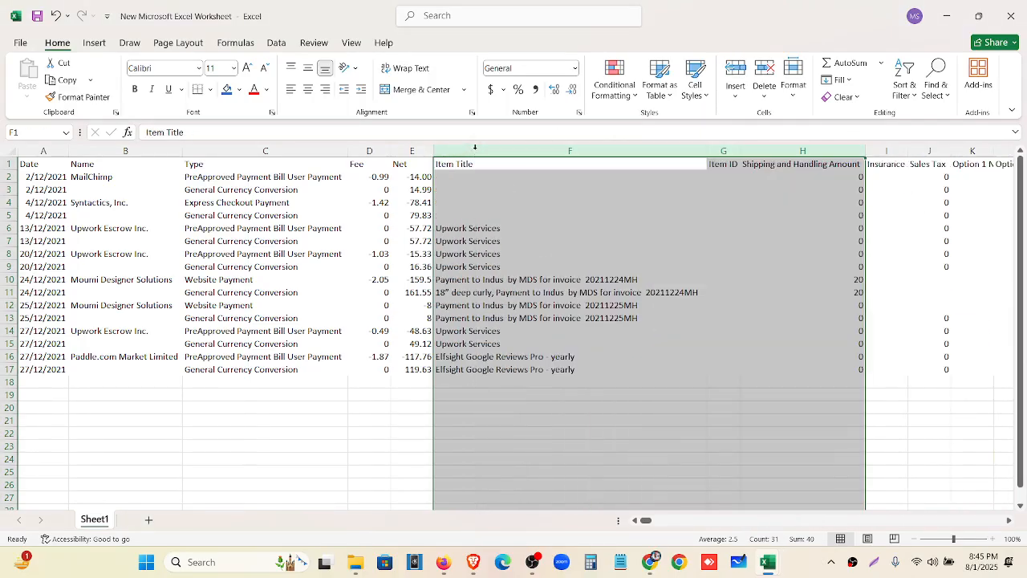
left_click(540, 306)
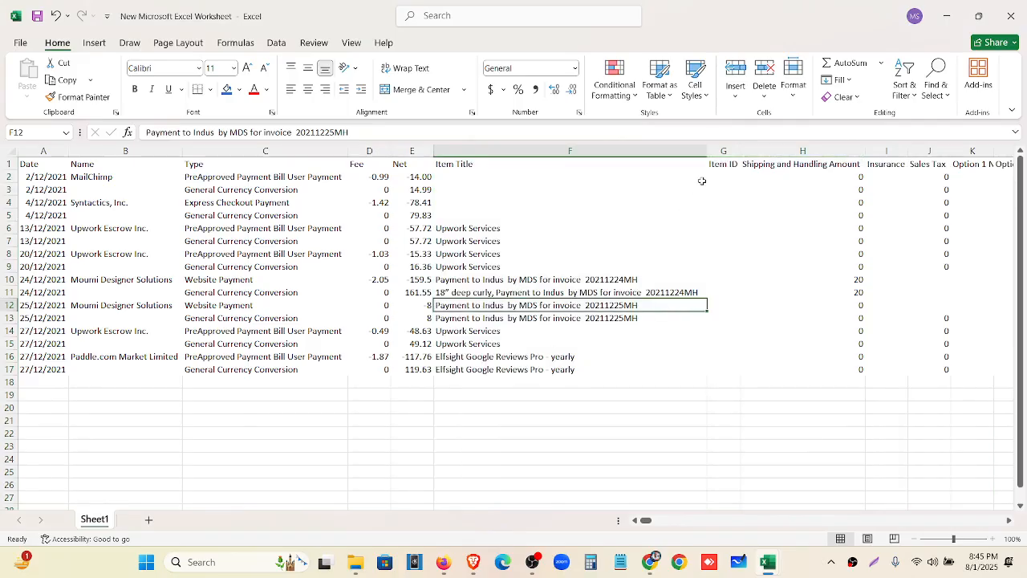
left_click_drag(723, 150, 696, 163)
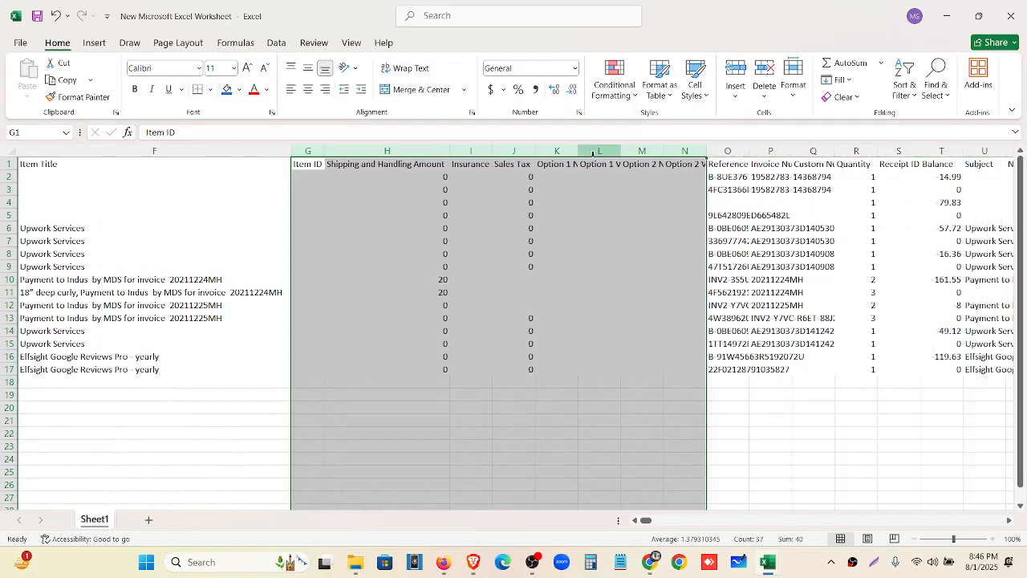
right_click(599, 152)
left_click(622, 313)
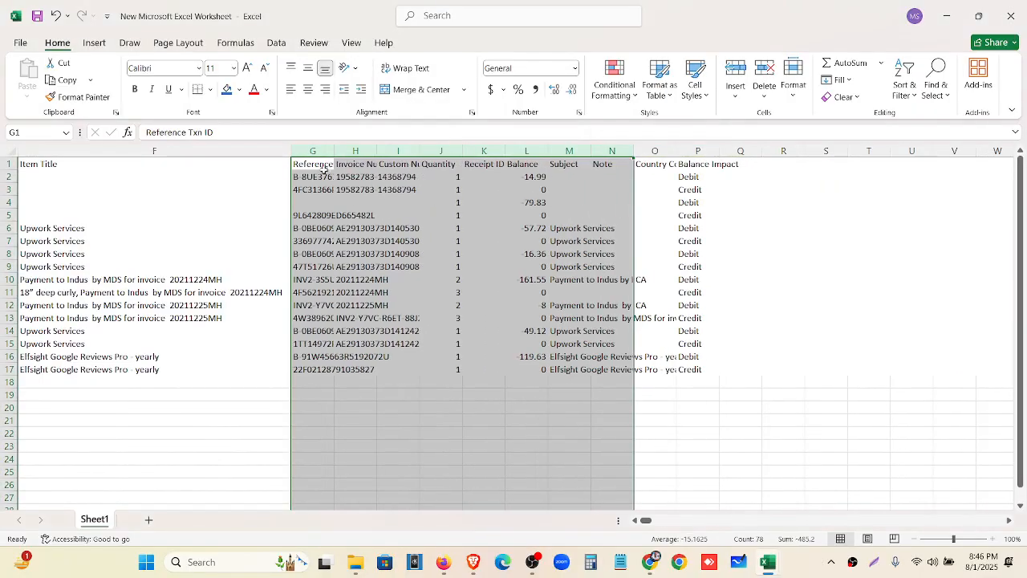
double_click(334, 151)
Delete the unneeded columns G to J
left_click_drag(353, 145, 634, 153)
right_click(510, 155)
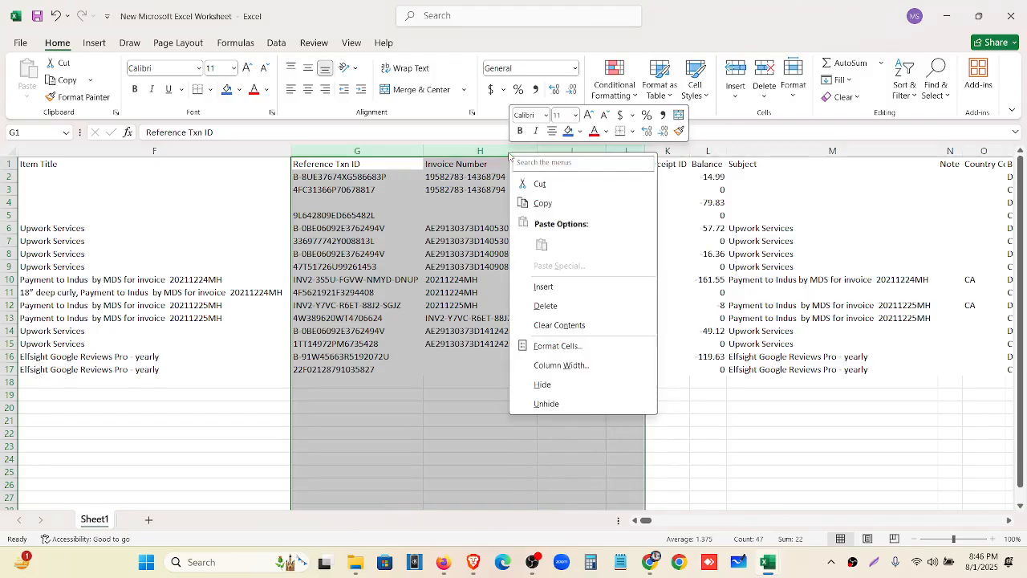
left_click(553, 310)
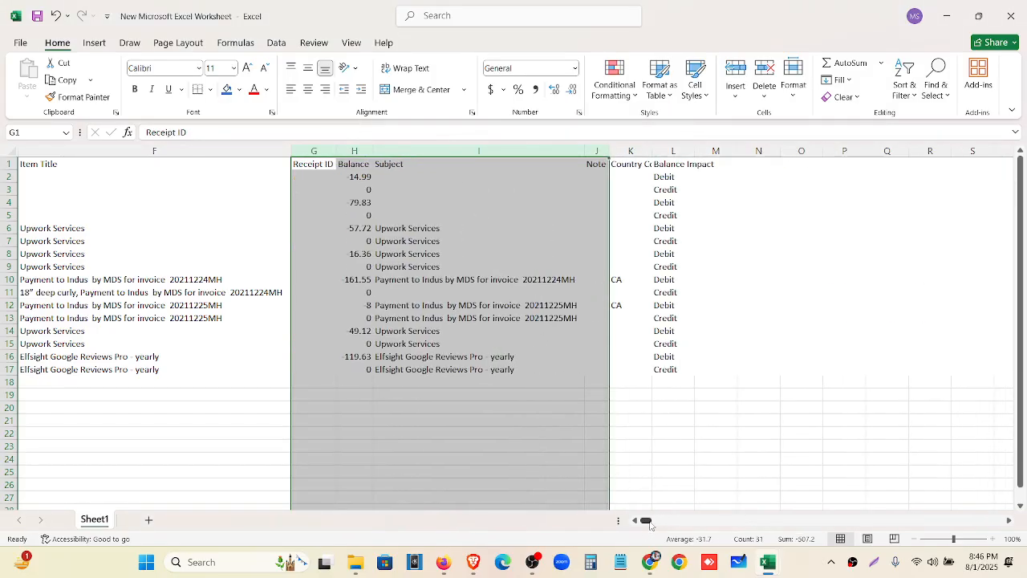
left_click(376, 434)
Check the value in cell H17
left_click(371, 370)
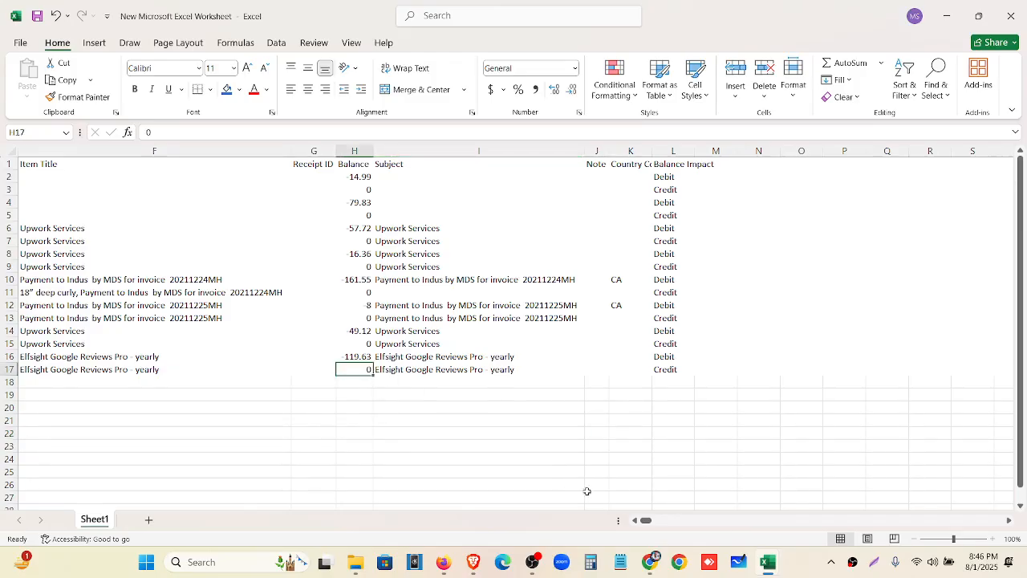
left_click(748, 476)
left_click_drag(649, 521, 646, 525)
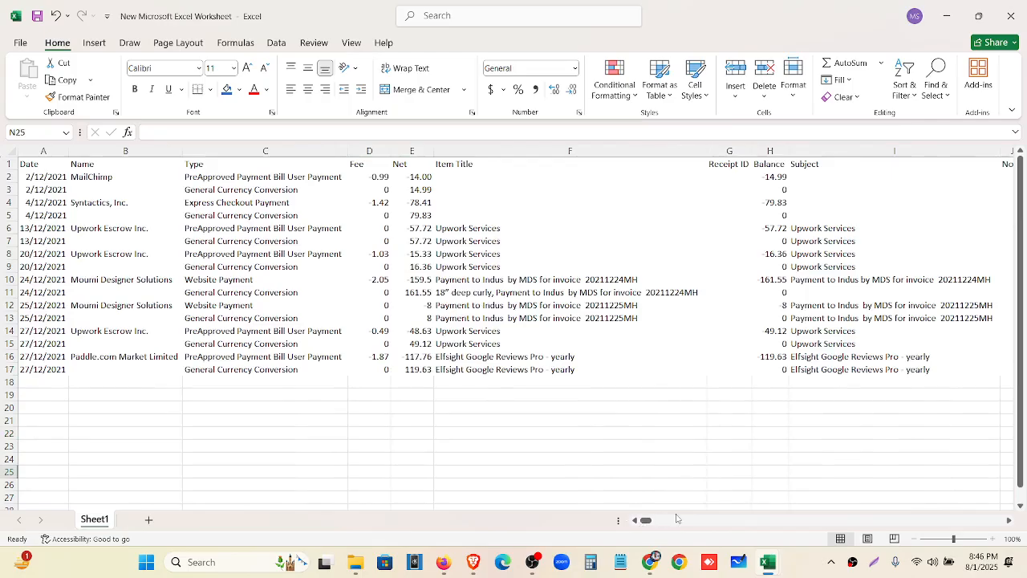
left_click(782, 370)
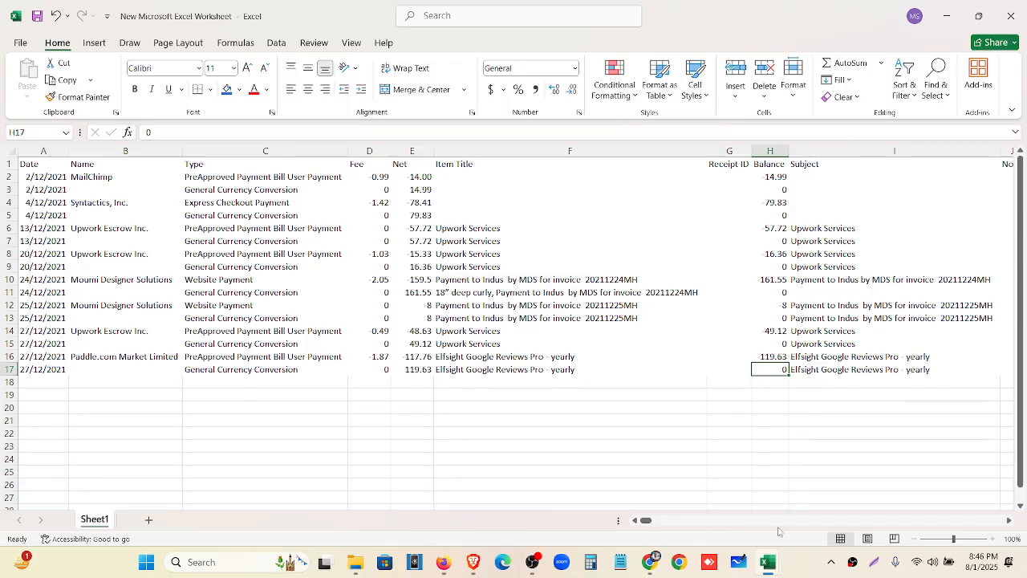
mouse_move(658, 521)
left_mouse_down()
mouse_move(669, 522)
mouse_move(647, 522)
left_mouse_up()
scroll(791, 363, "down", 1)
Delete the leftover columns J to M, then Receipt ID, Balance and Subject
left_click_drag(859, 151, 953, 141)
right_click(911, 148)
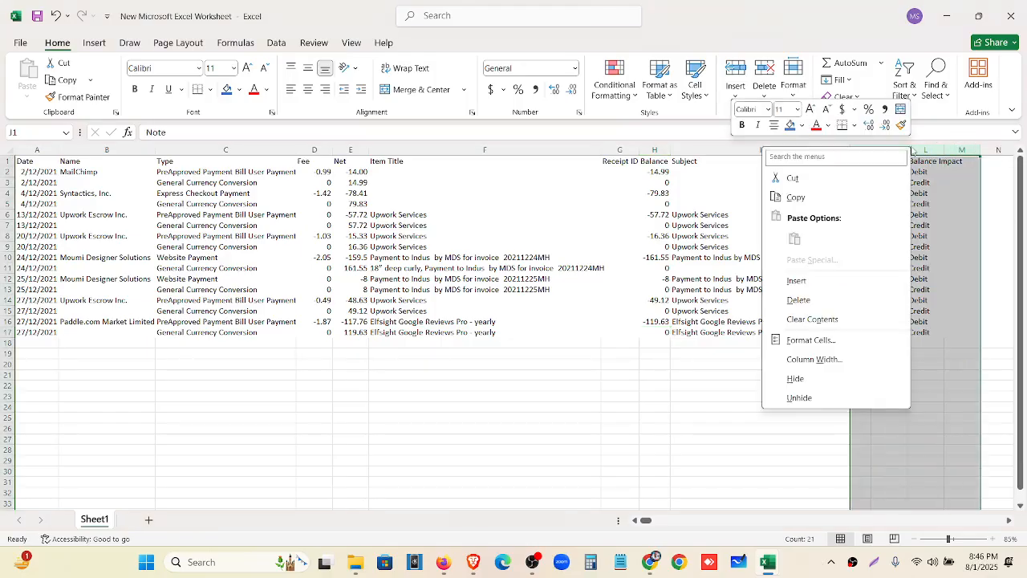
left_click(871, 306)
left_click_drag(620, 150, 647, 151)
right_click(647, 153)
left_click(682, 305)
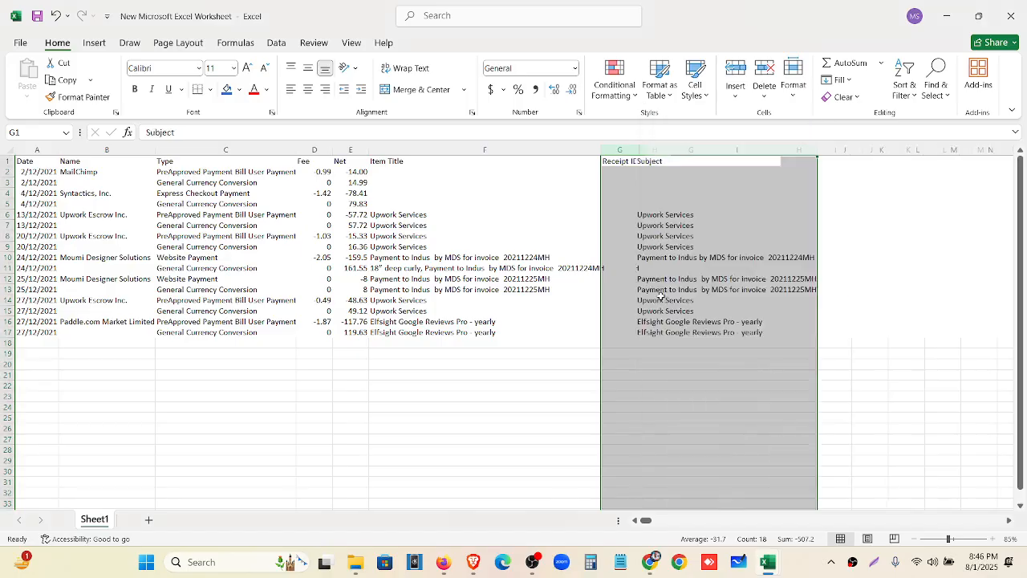
left_click(654, 146)
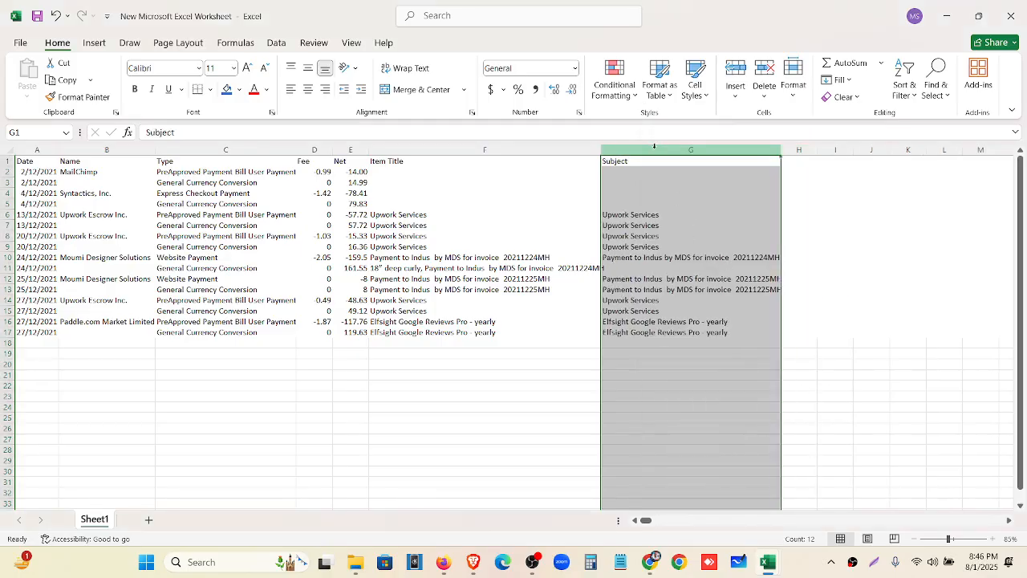
right_click(654, 147)
left_click(675, 303)
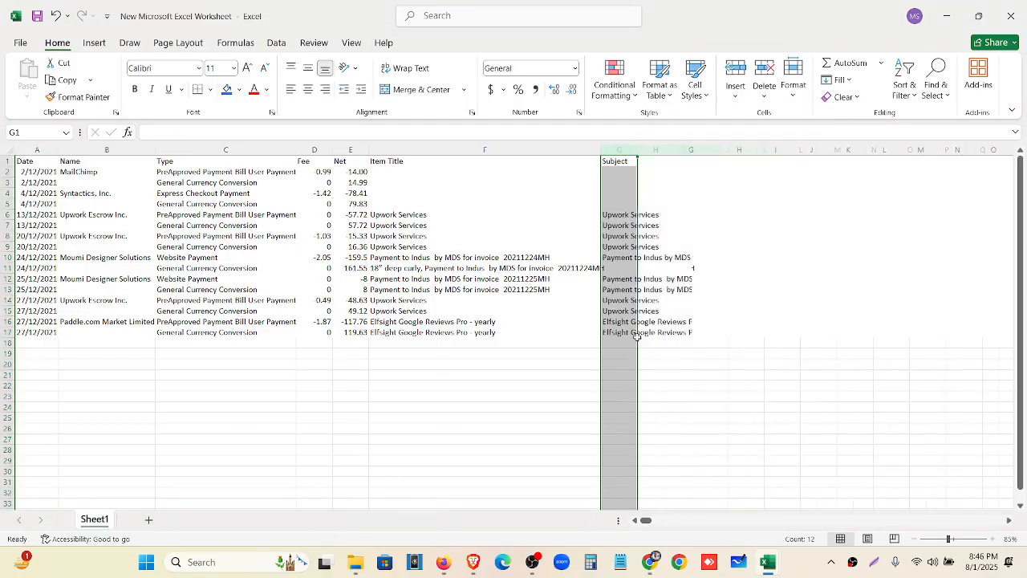
left_click(697, 398)
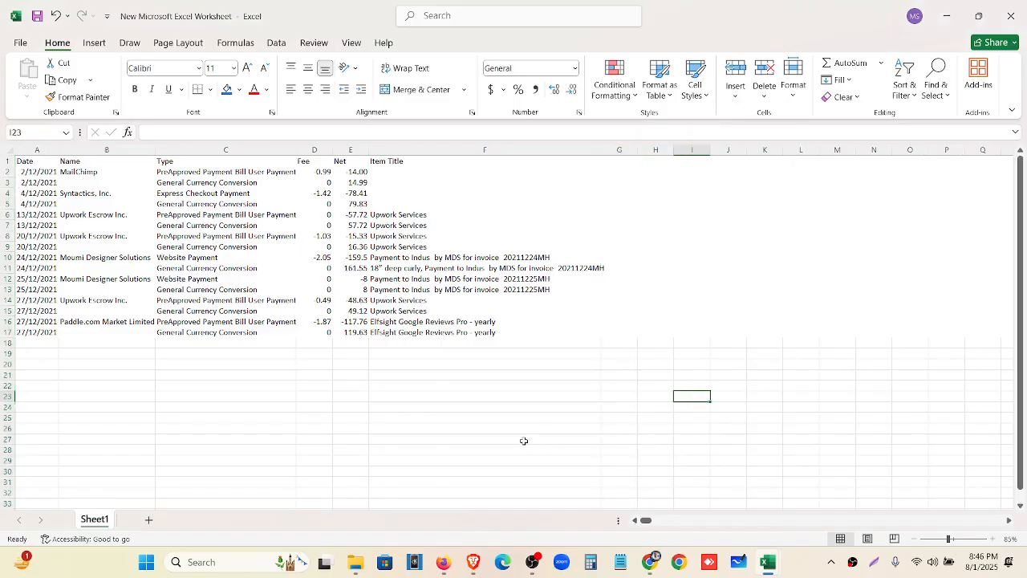
scroll(523, 441, "up", 2, "ctrl")
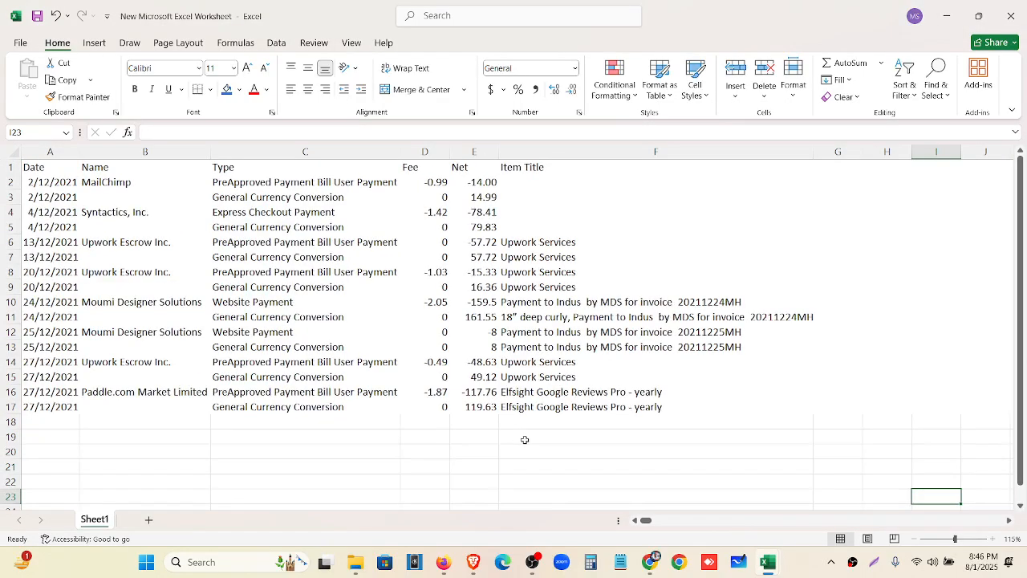
scroll(524, 440, "up", 1, "ctrl")
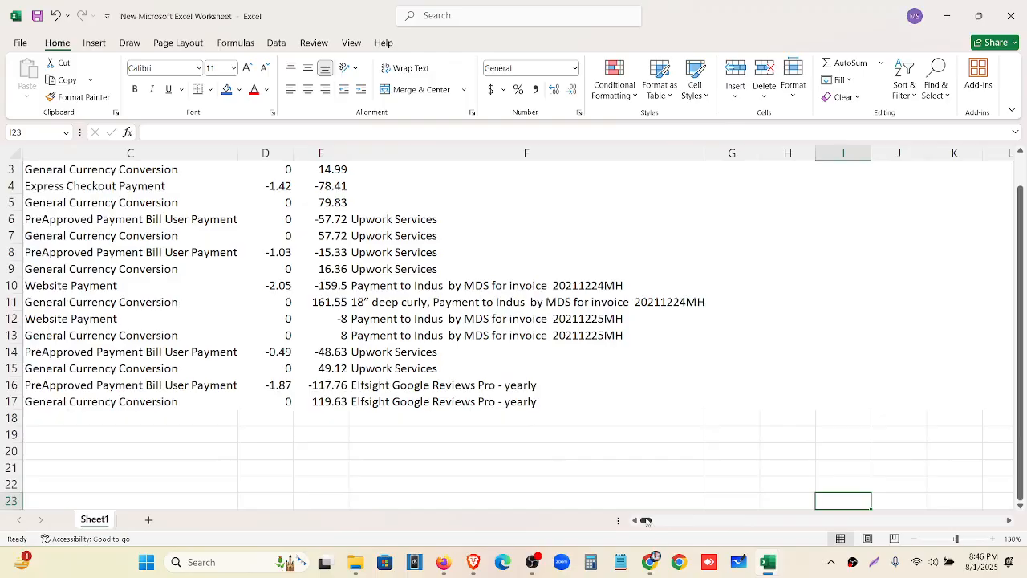
left_click_drag(648, 521, 606, 520)
scroll(575, 412, "down", 1, "ctrl")
scroll(575, 412, "down", 1)
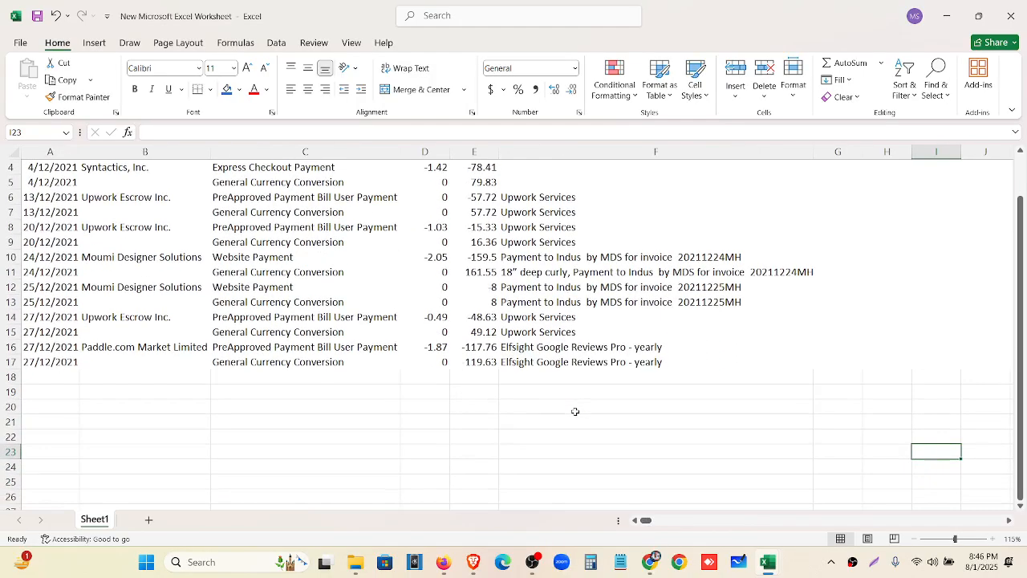
scroll(575, 412, "down", 2, "ctrl")
scroll(534, 421, "up", 1, "ctrl")
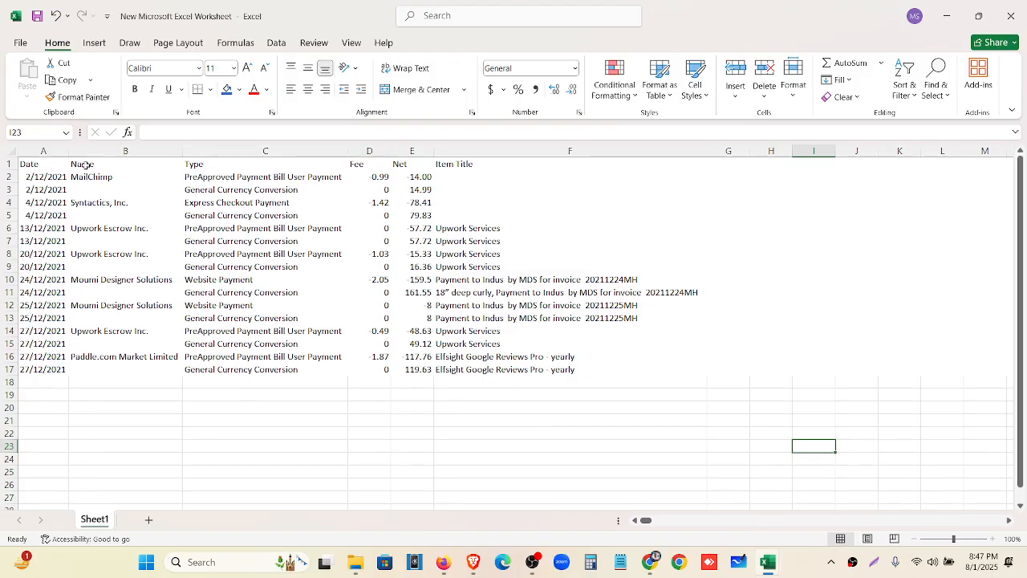
Insert a blank column before Type, then undo it
left_click(327, 148)
left_click(330, 151)
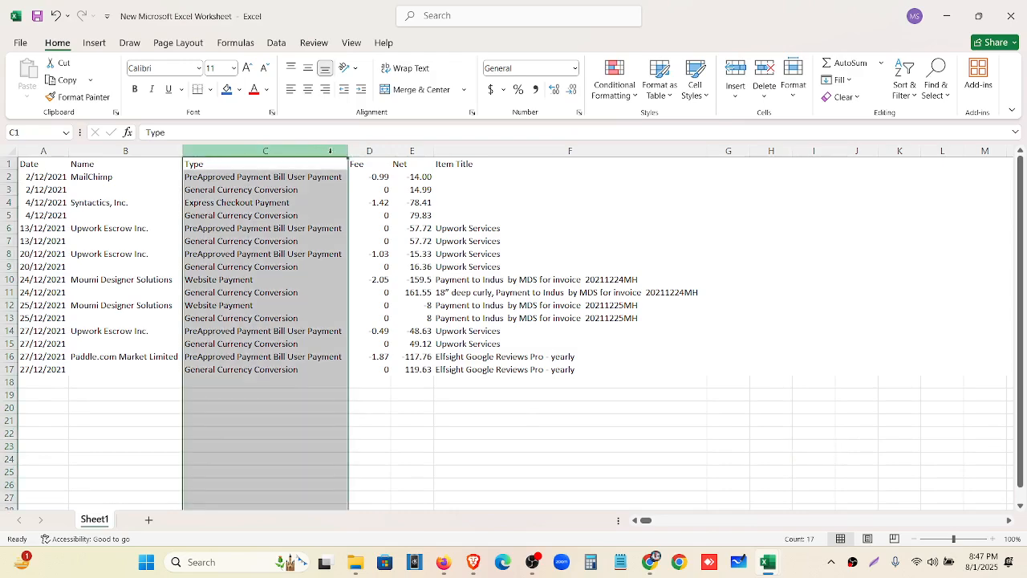
right_click(330, 151)
left_click(370, 284)
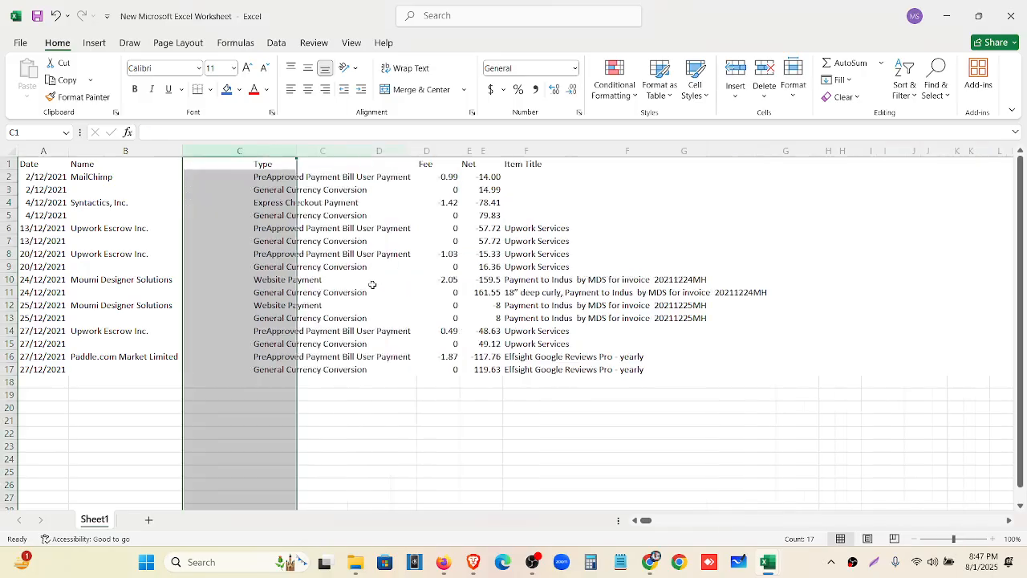
key("ctrl+c")
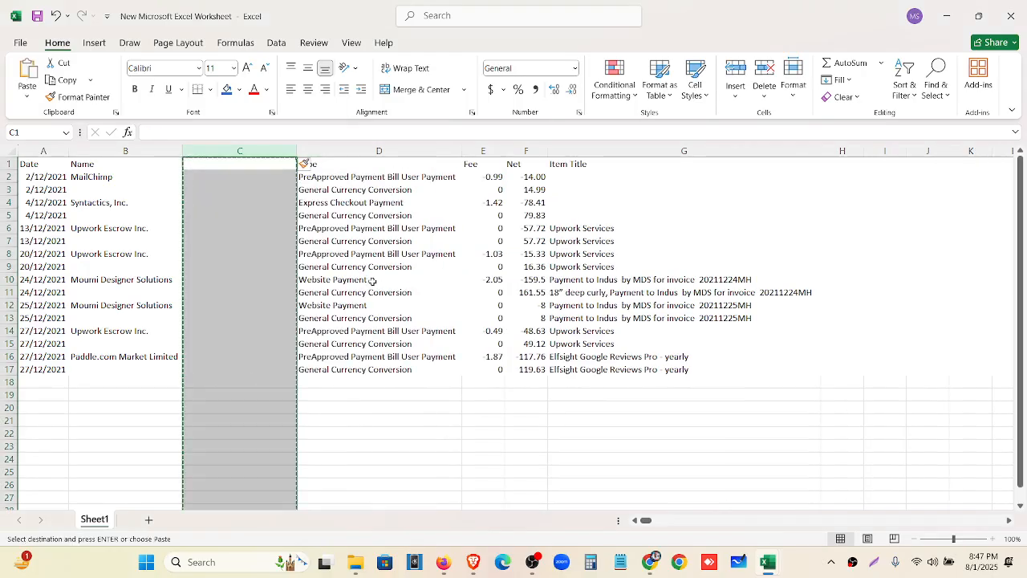
key("ctrl+z")
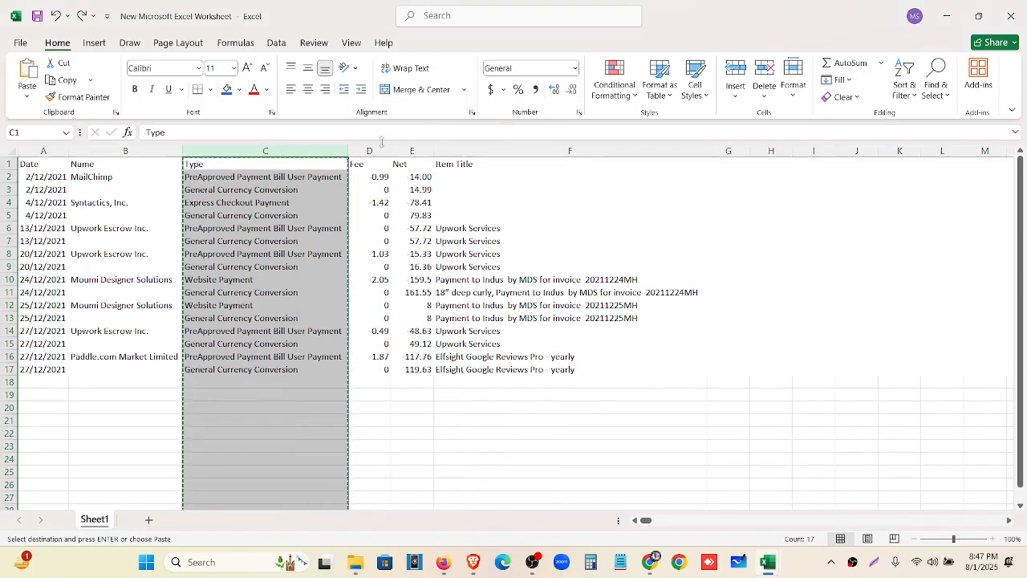
Paste the copied Type entries back into C1:C17 and save the workbook
left_click(369, 151)
right_click(374, 152)
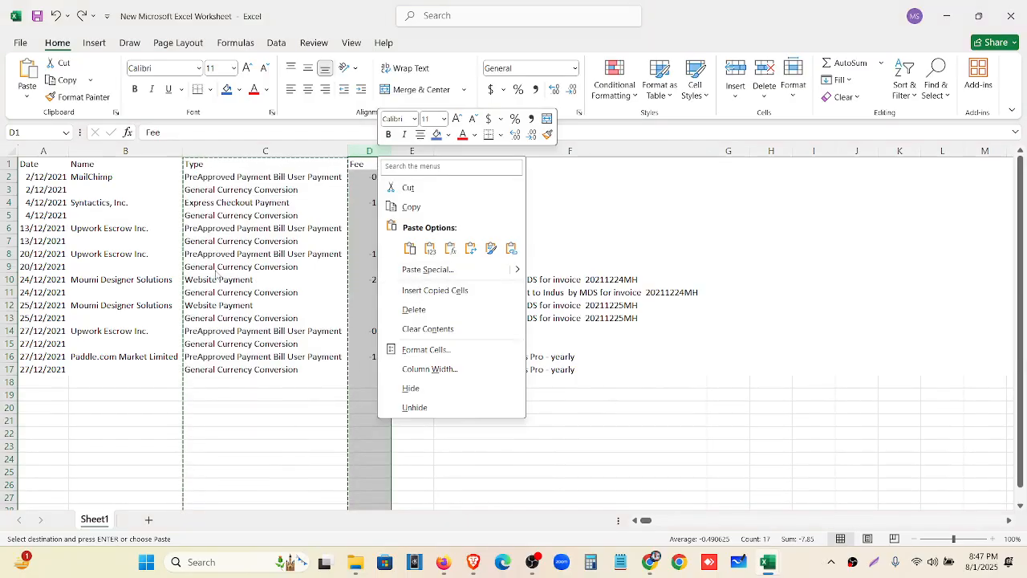
left_click(216, 369)
left_click_drag(217, 163, 228, 365)
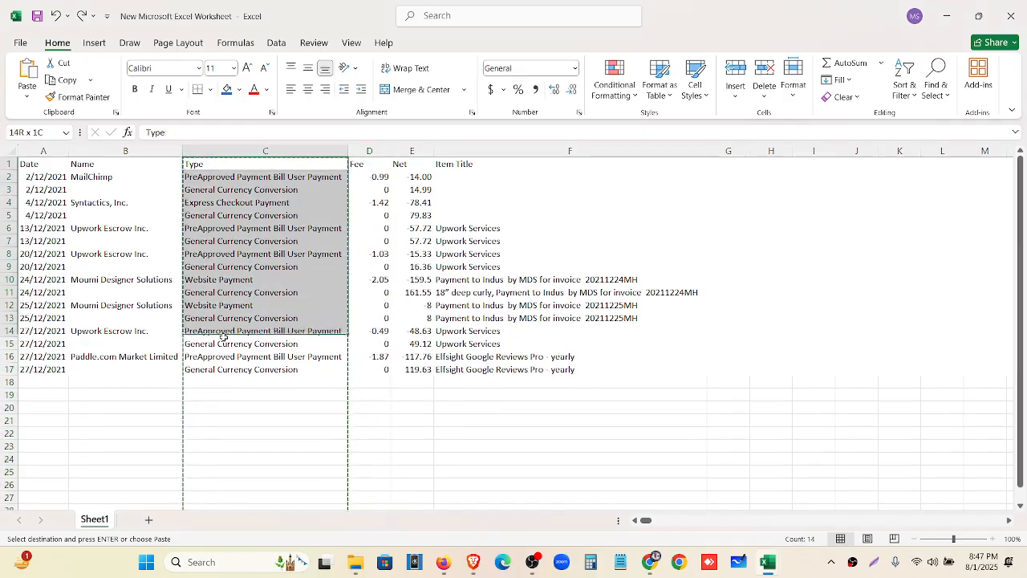
key("ctrl+v")
left_click(367, 332)
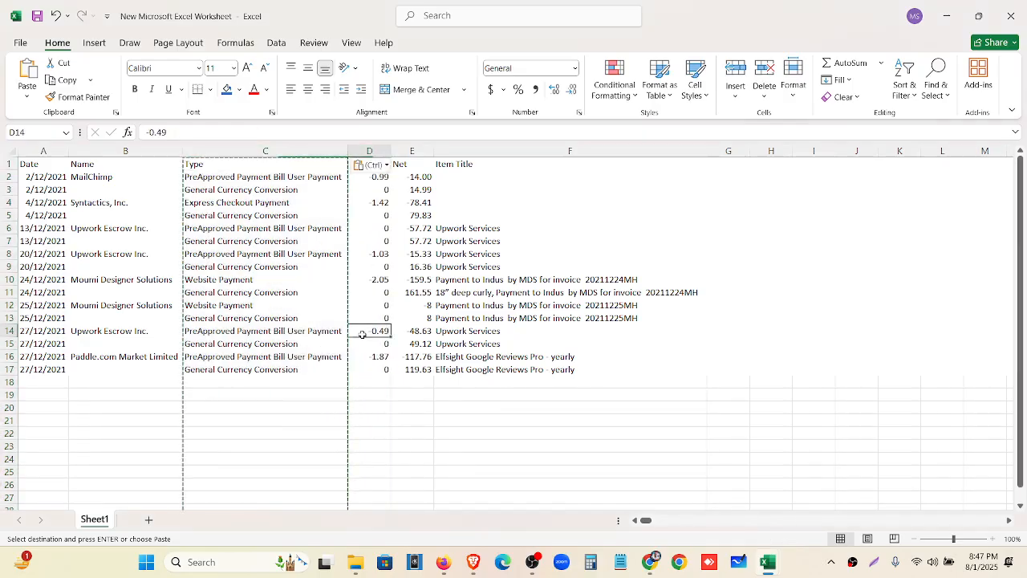
key("ctrl+s")
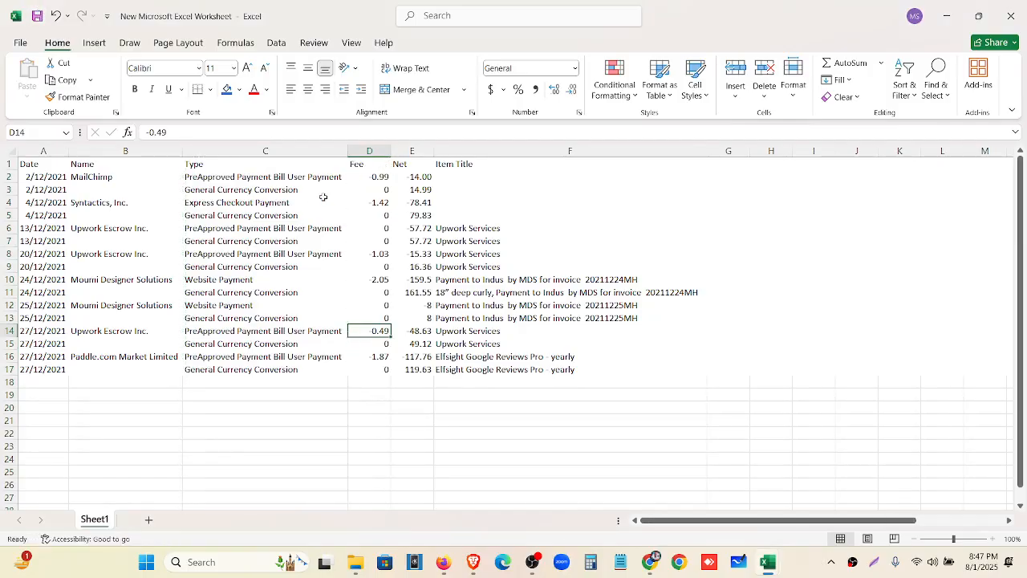
Insert a blank column D before the Fee column
left_click(373, 152)
right_click(373, 152)
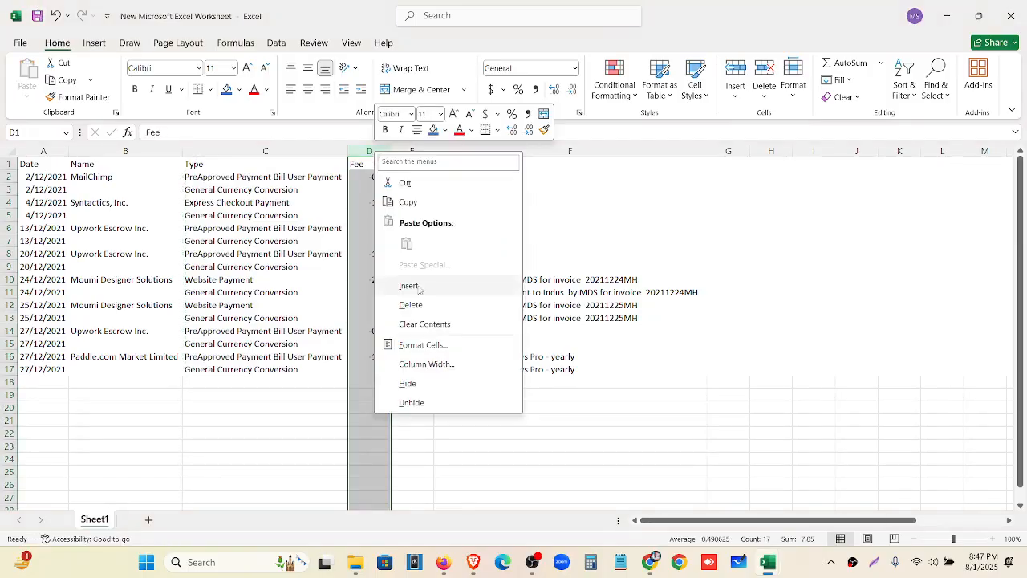
left_click(405, 284)
left_click(404, 163)
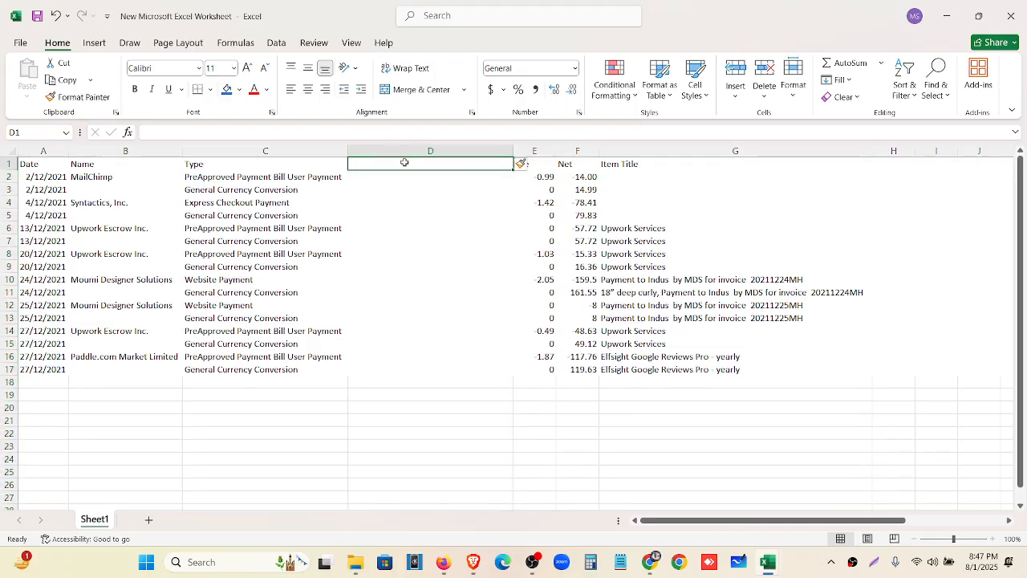
Head column D 'Description'
type("Desc")
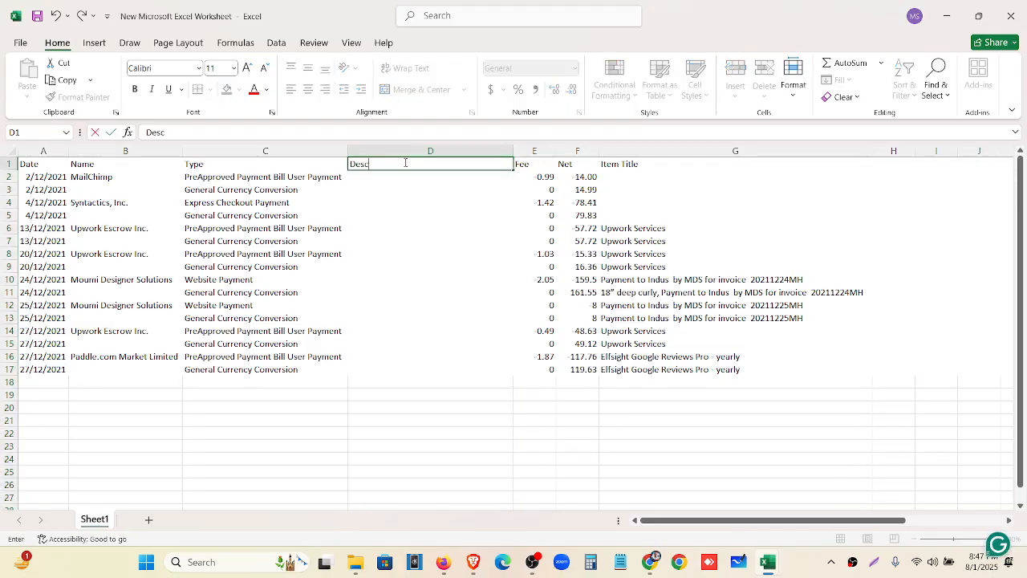
type("ription")
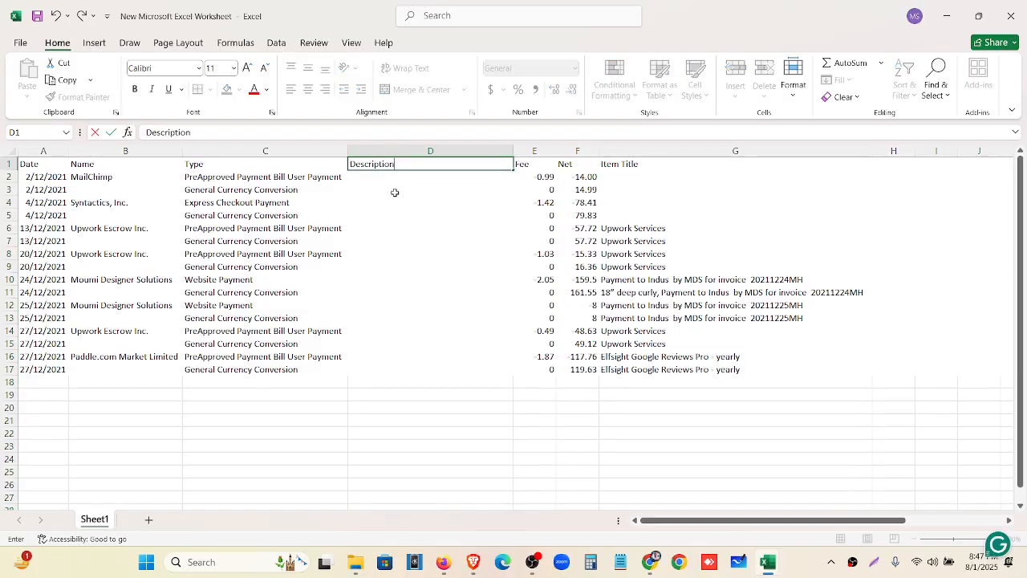
left_click(378, 176)
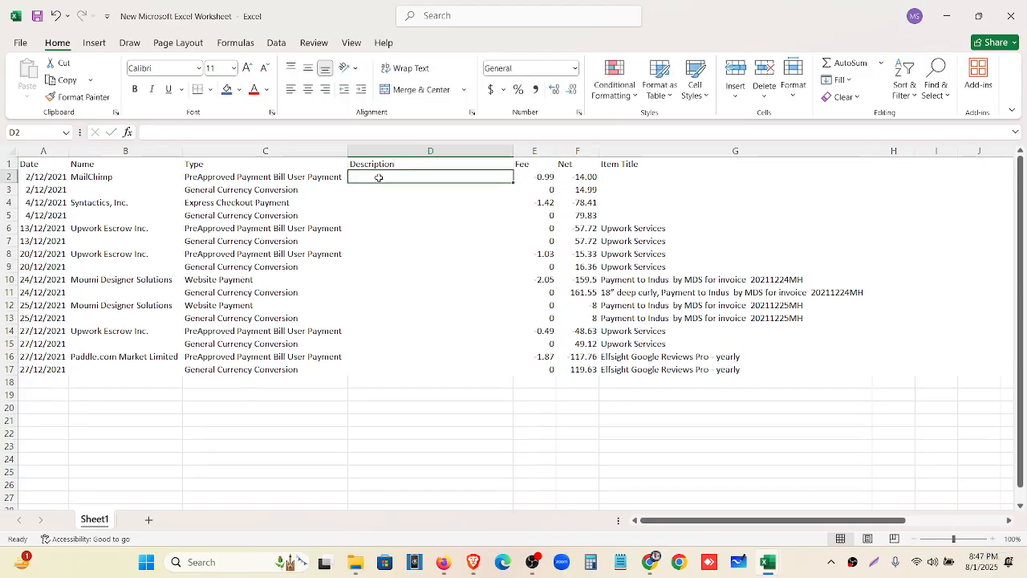
left_click_drag(134, 157, 345, 150)
left_click(648, 154)
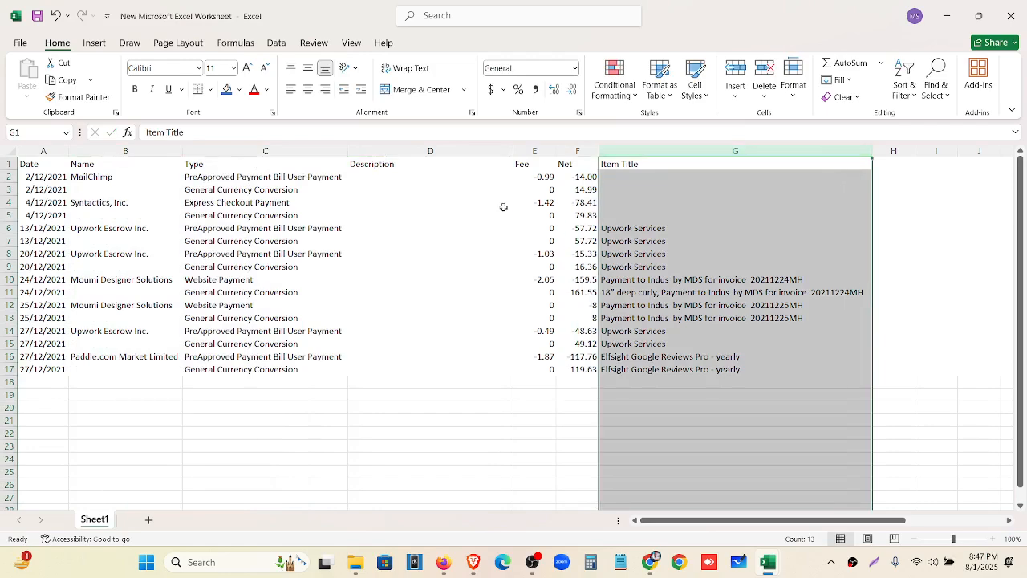
Enter =CONCATENATE(B2,C2,G2) in D2 and autofit column D
left_click(394, 176)
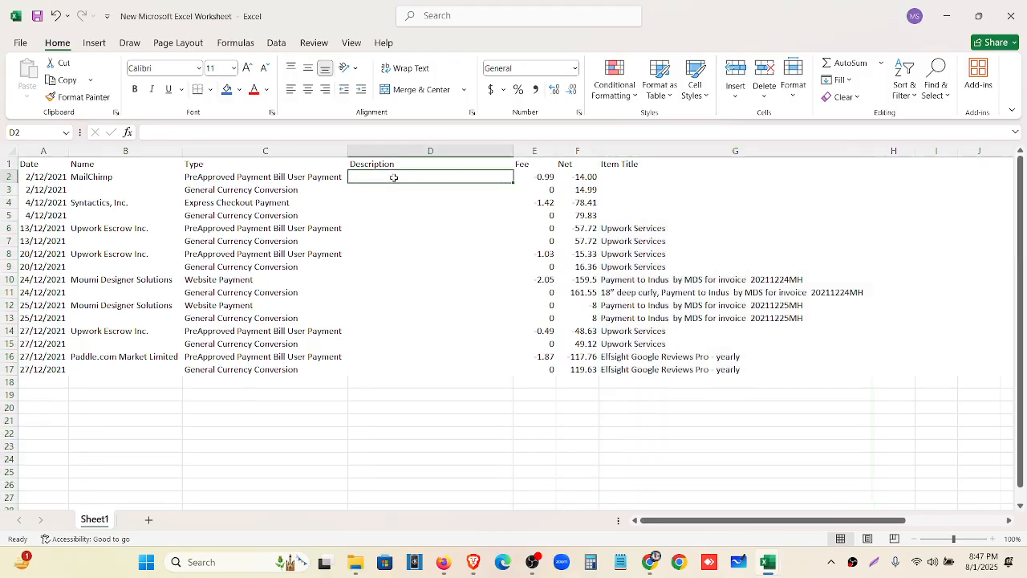
type("=C")
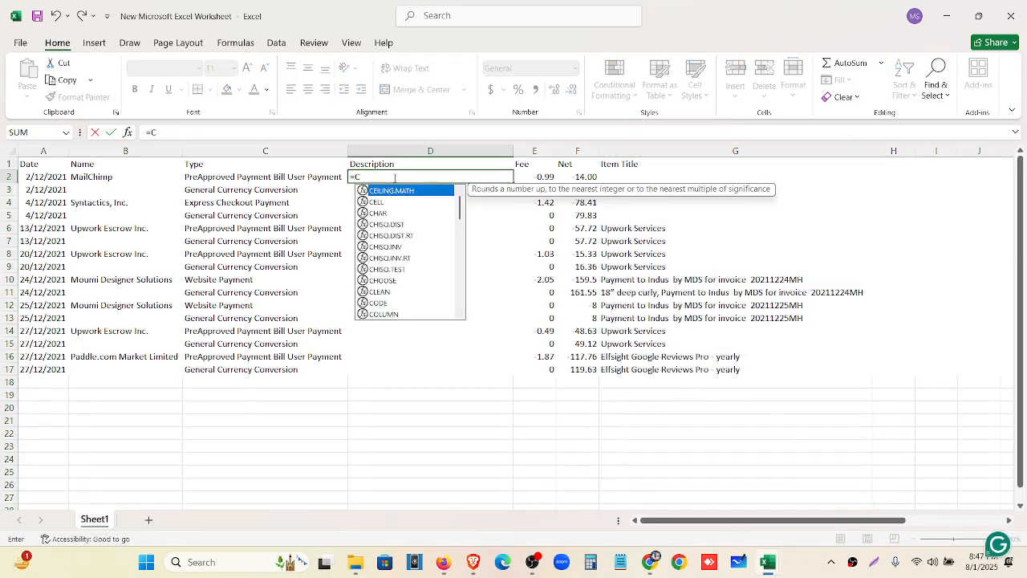
type("ONCATA")
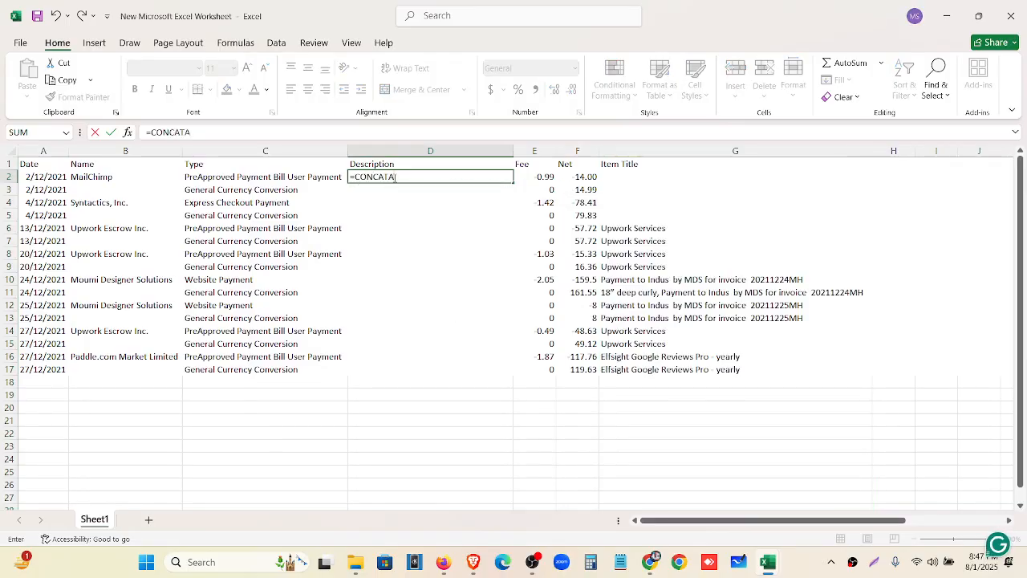
key("BackSpace")
key("BackSpace")
key("BackSpace")
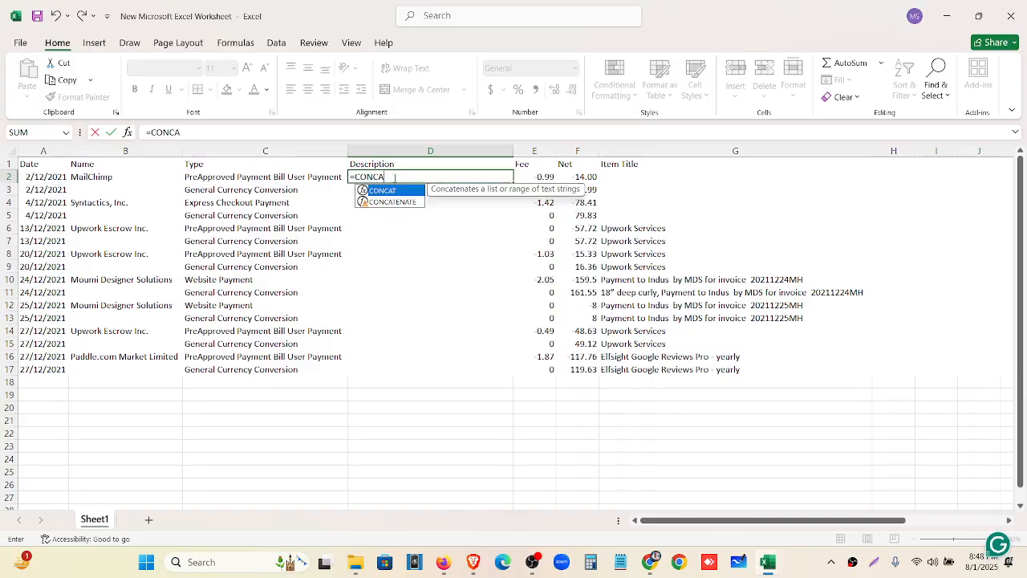
type("TE")
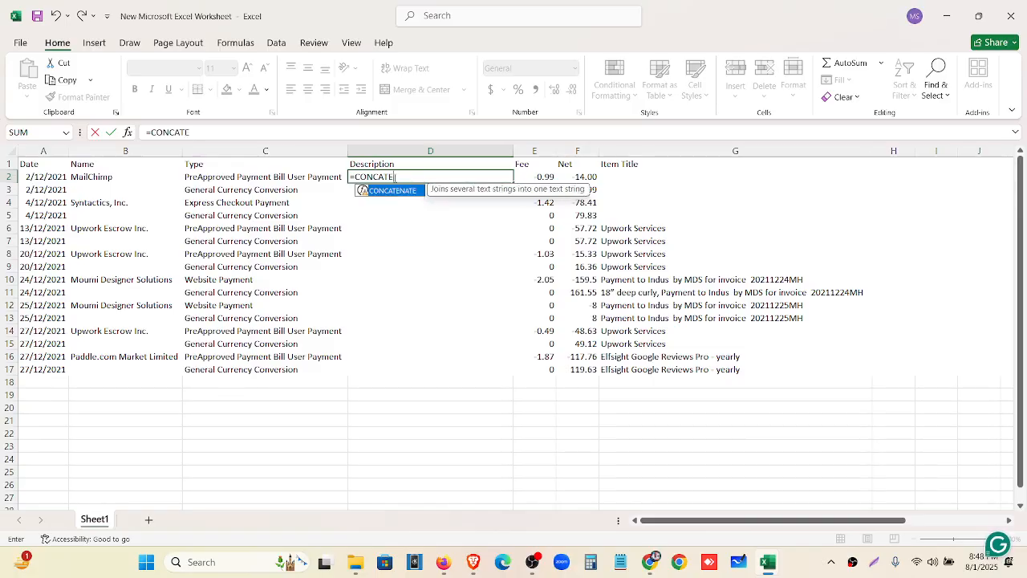
type("NATE(")
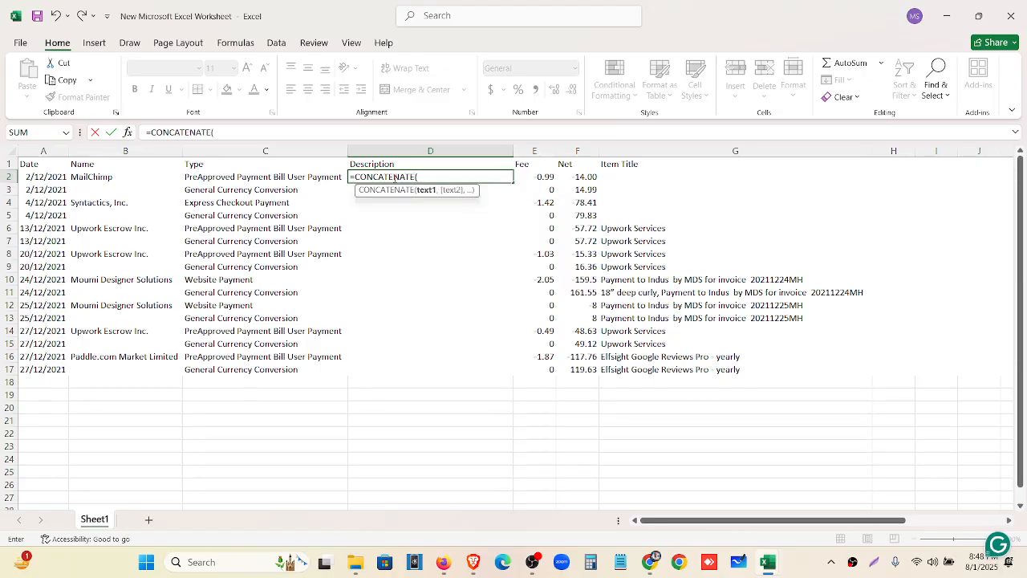
left_click(113, 178)
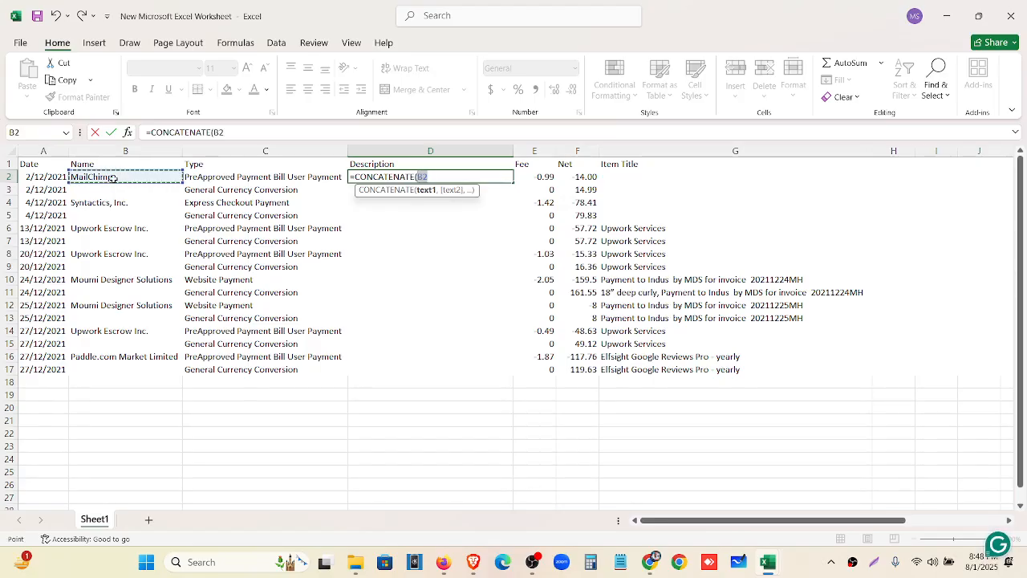
type(",")
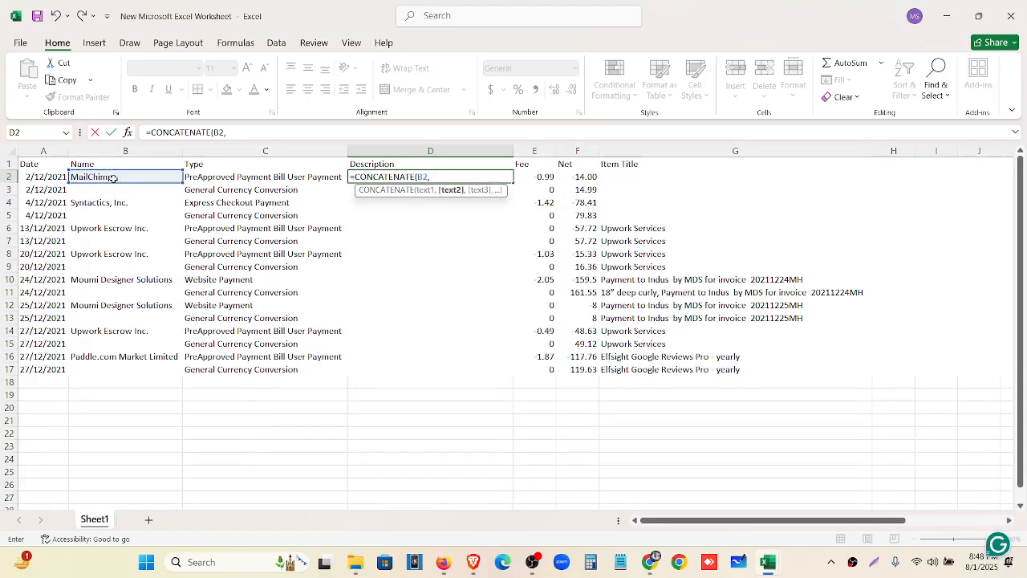
left_click(234, 178)
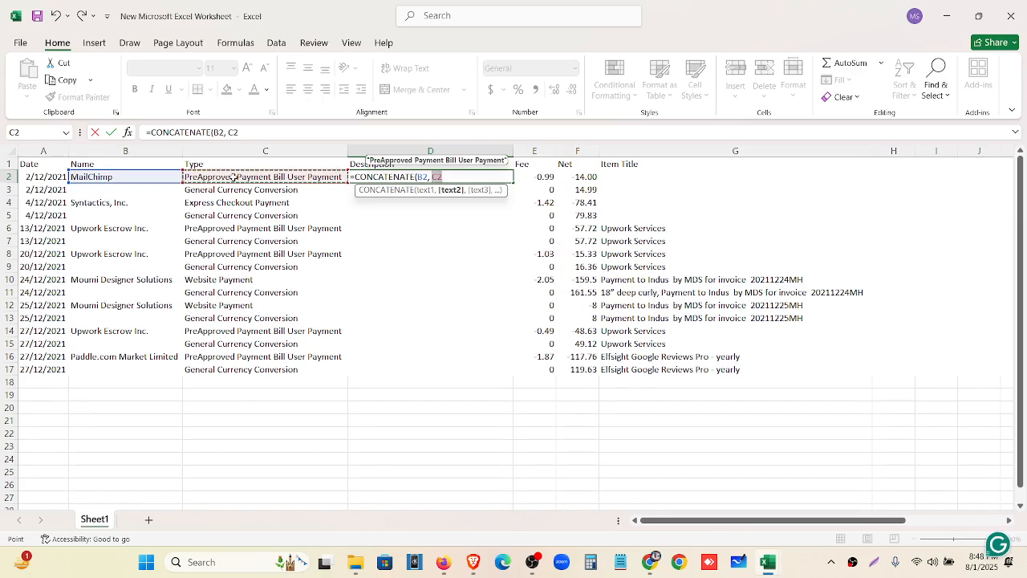
type(",")
left_click(639, 177)
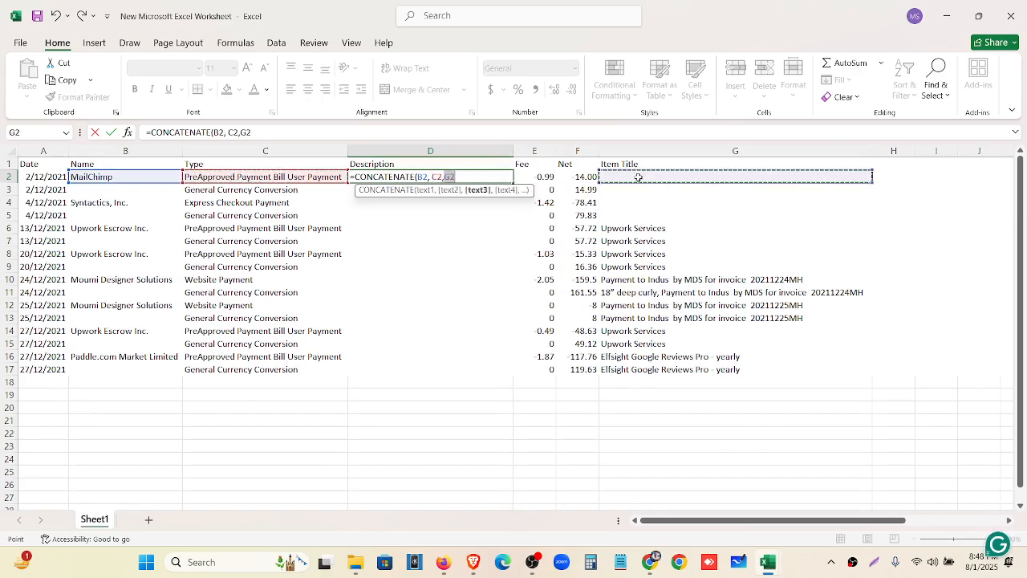
type(")")
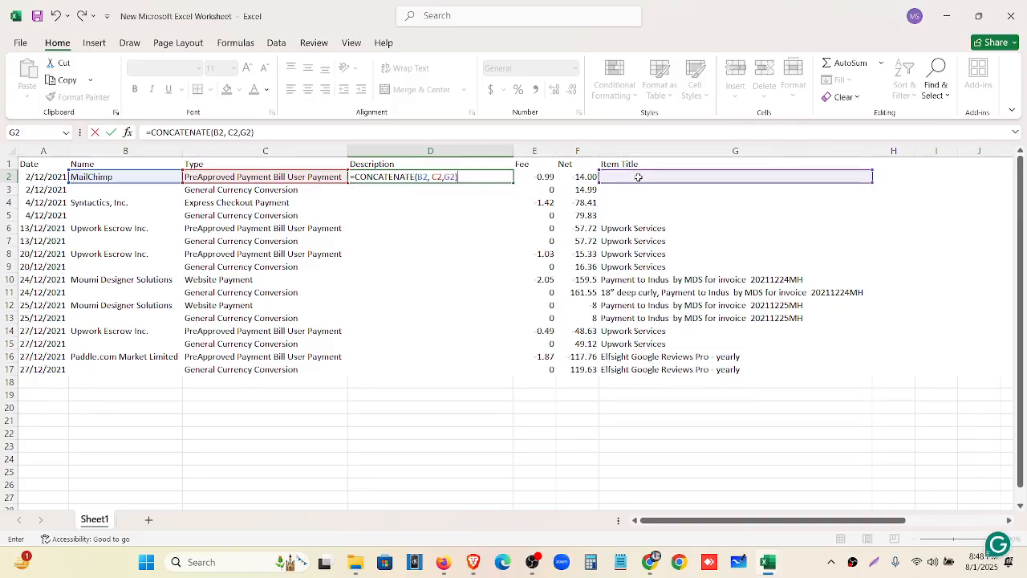
key("Return")
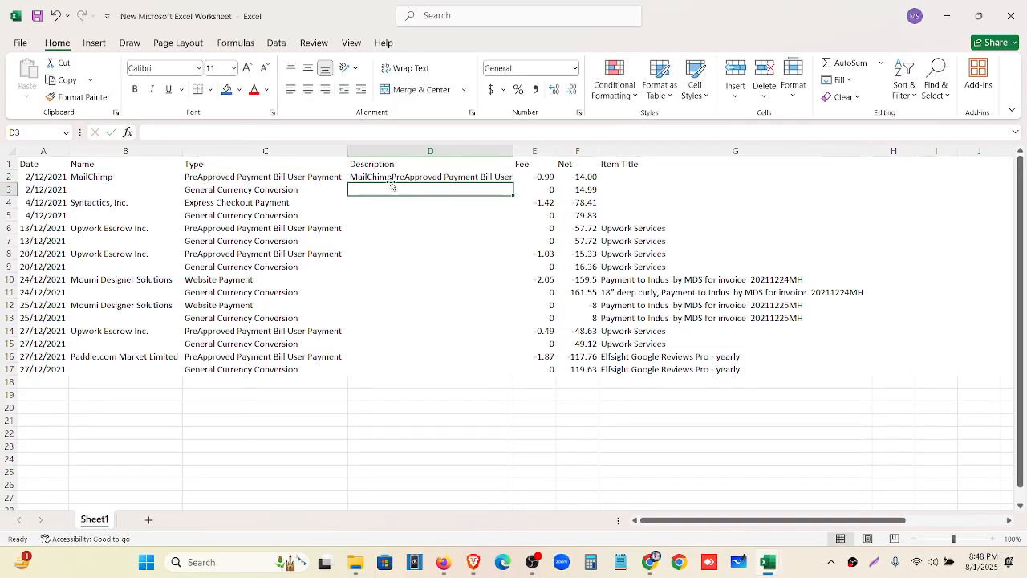
double_click(512, 149)
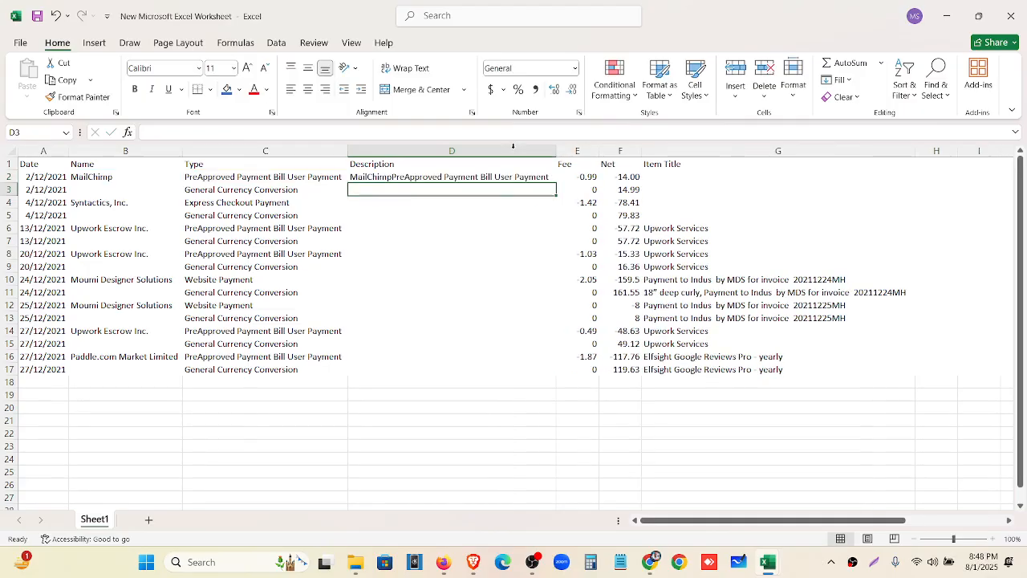
left_click(374, 178)
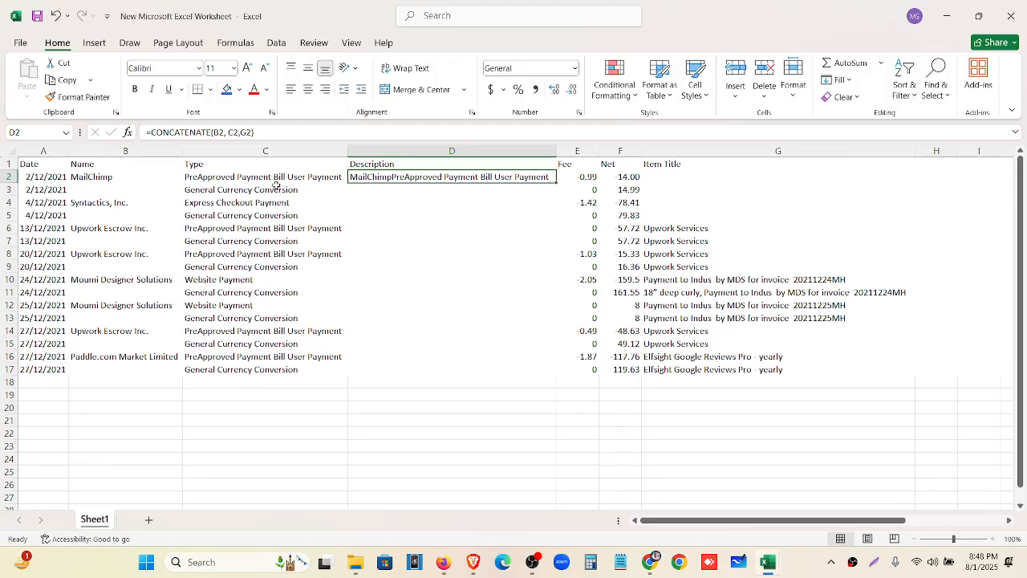
Change D2 to =CONCATENATE(B2," ",C2," ",G2) so the joined parts are space-separated
left_click(228, 132)
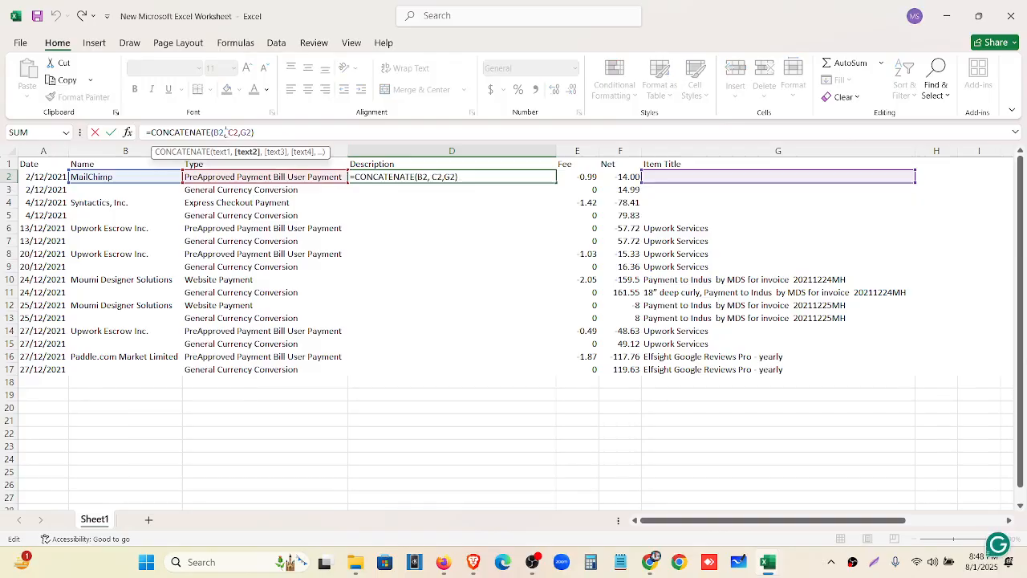
left_click(225, 133)
left_click(226, 133)
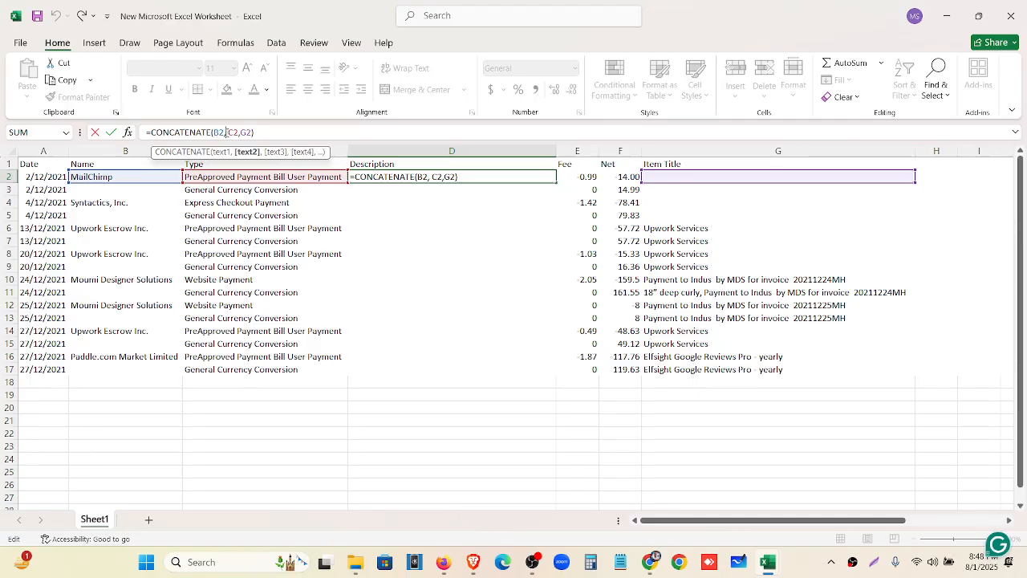
type("\" ")
type("\"\"\"")
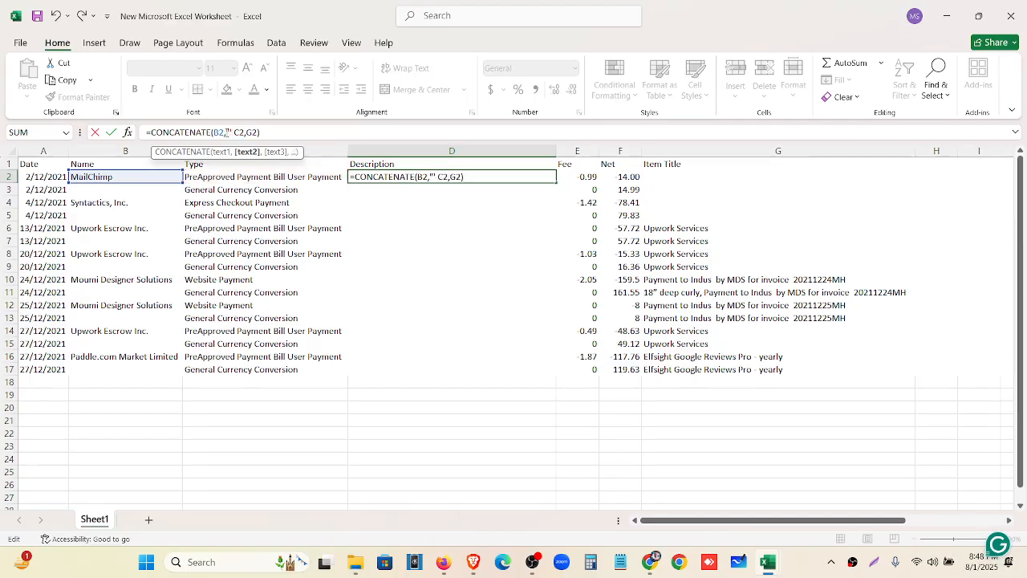
key("BackSpace")
key("BackSpace")
key("BackSpace")
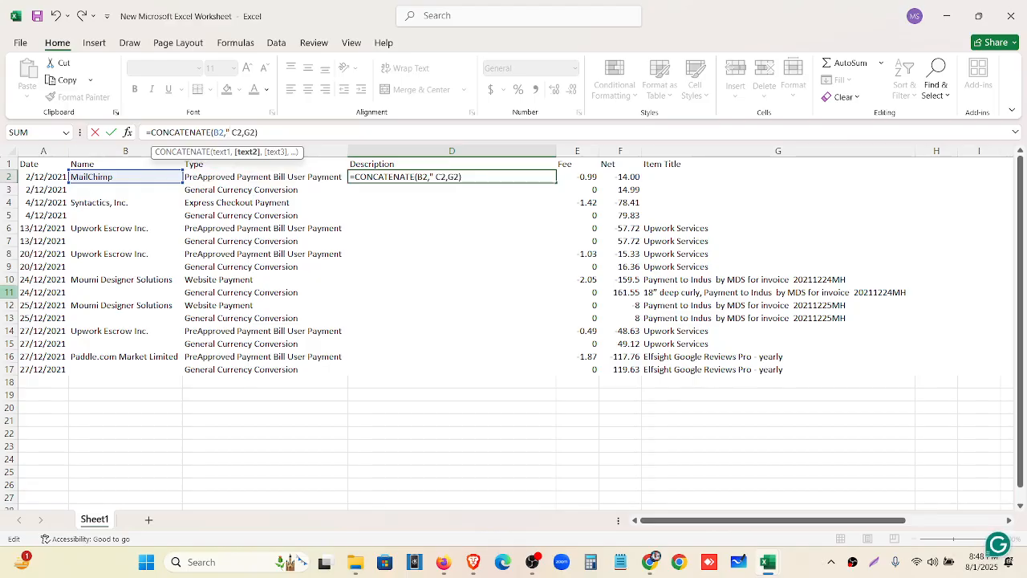
key("BackSpace")
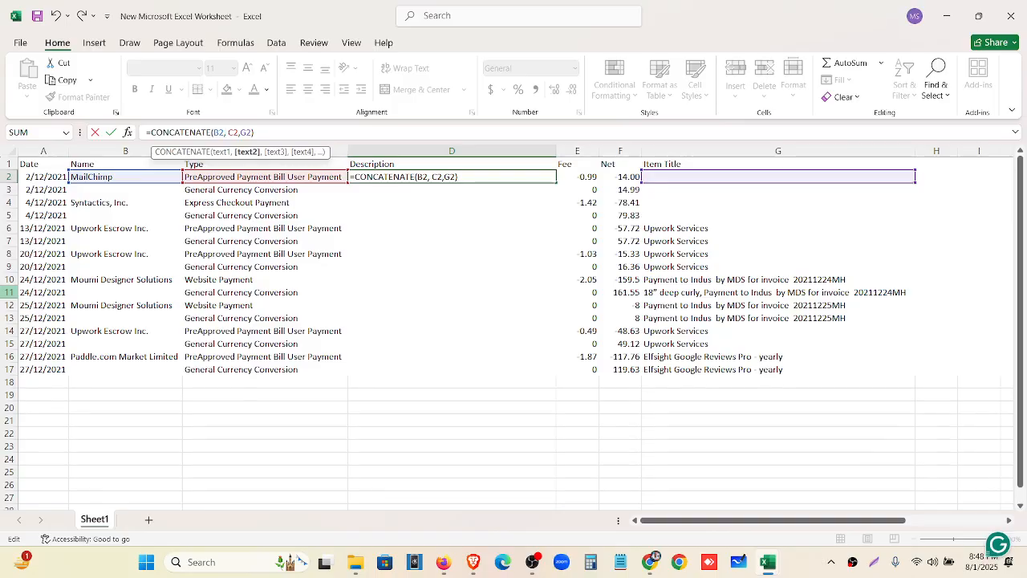
type("\"")
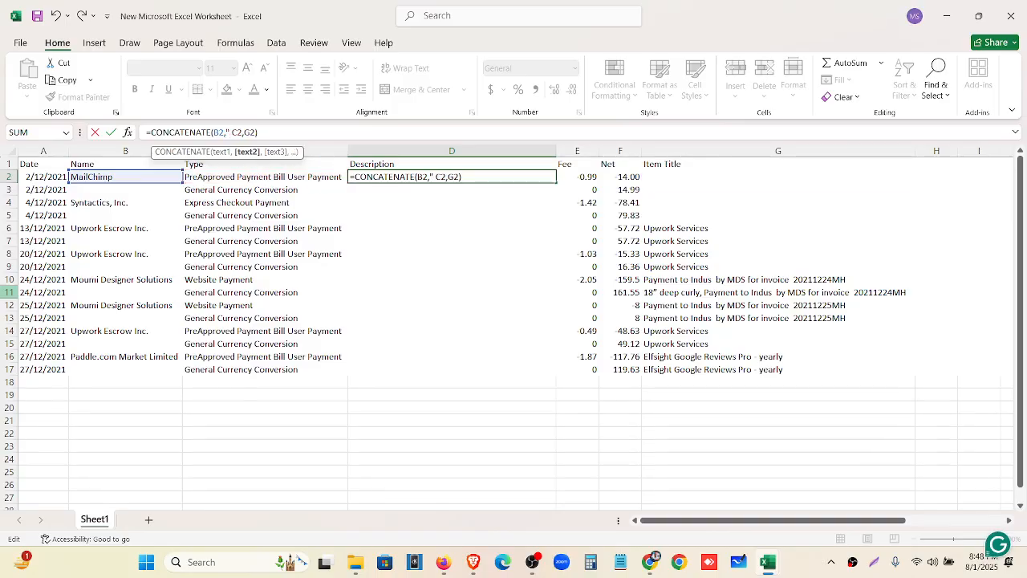
type(" \" ")
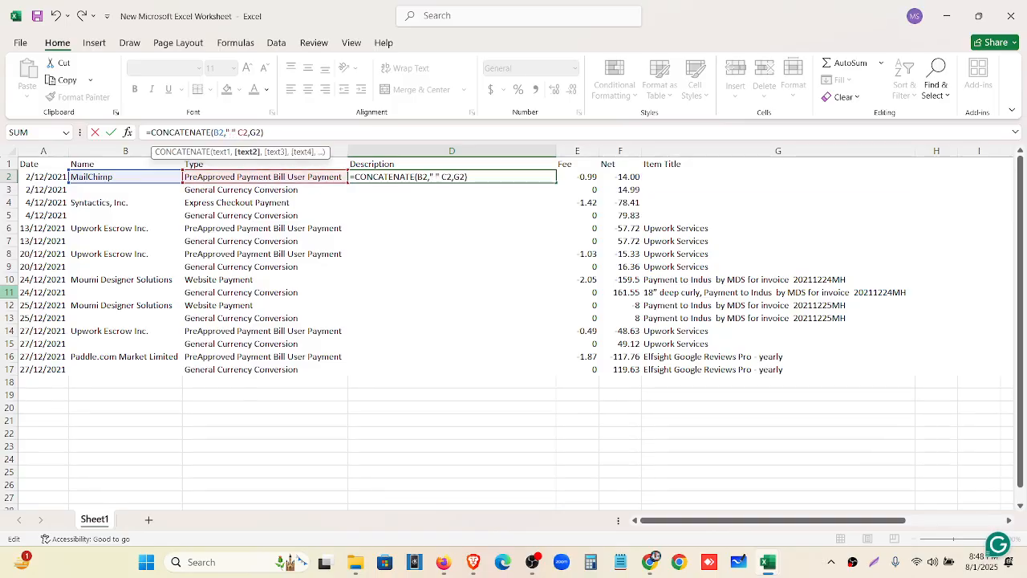
type(",")
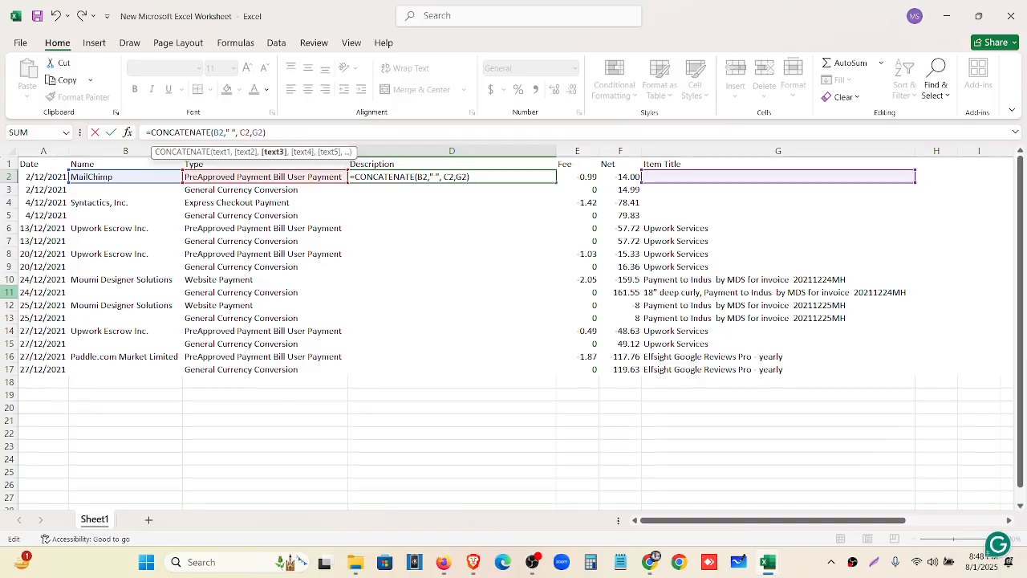
key("Right")
type("\"")
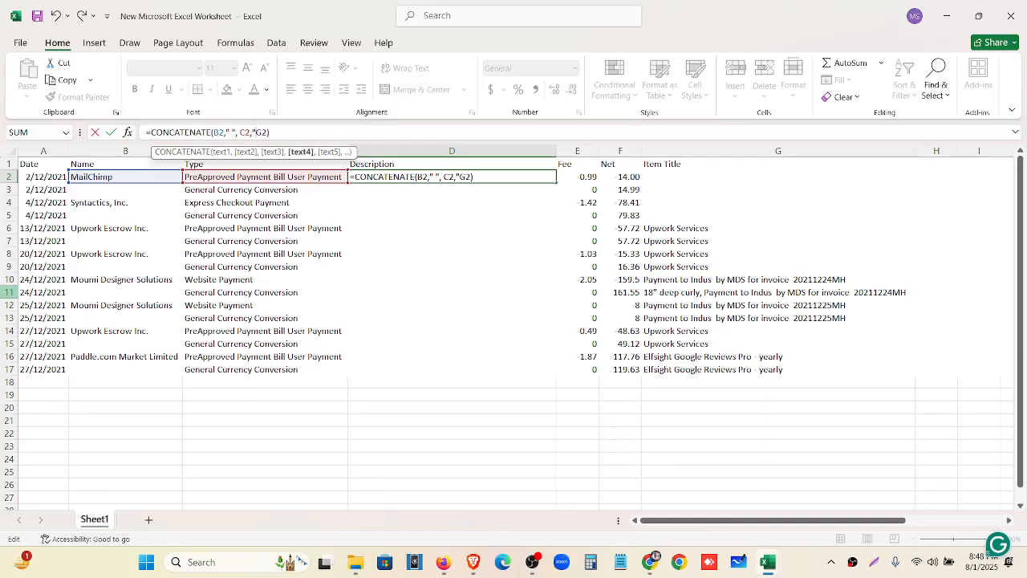
type(" \",")
key("Return")
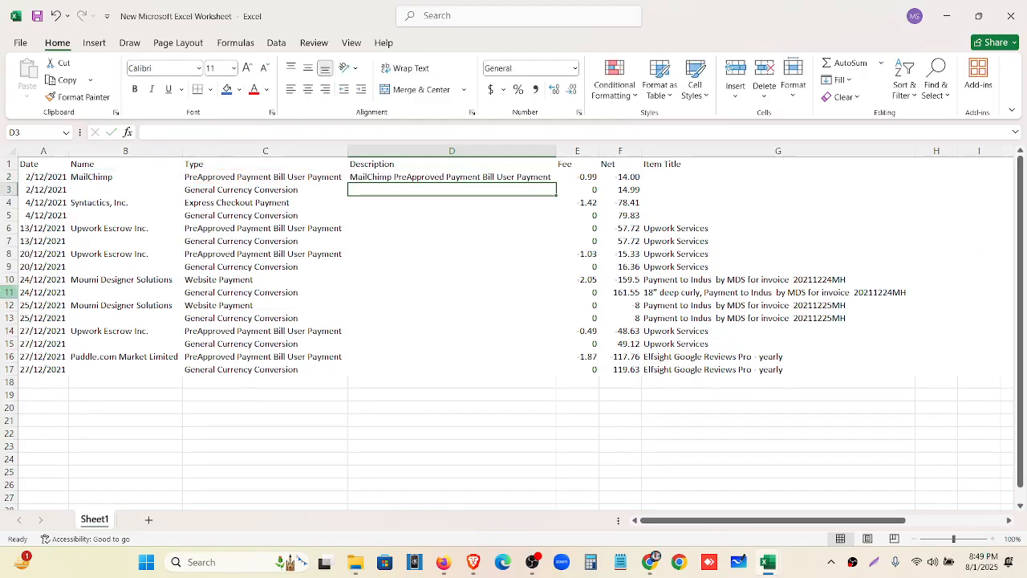
left_click(389, 179)
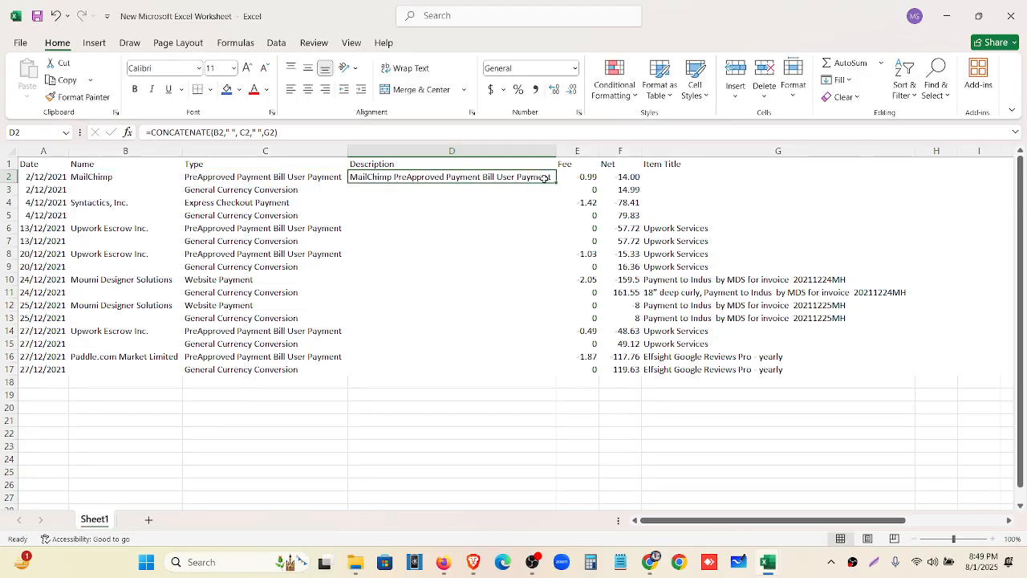
Fill the description formula down to row 17 and convert D2:D17 to plain text values
left_click_drag(556, 182, 538, 379)
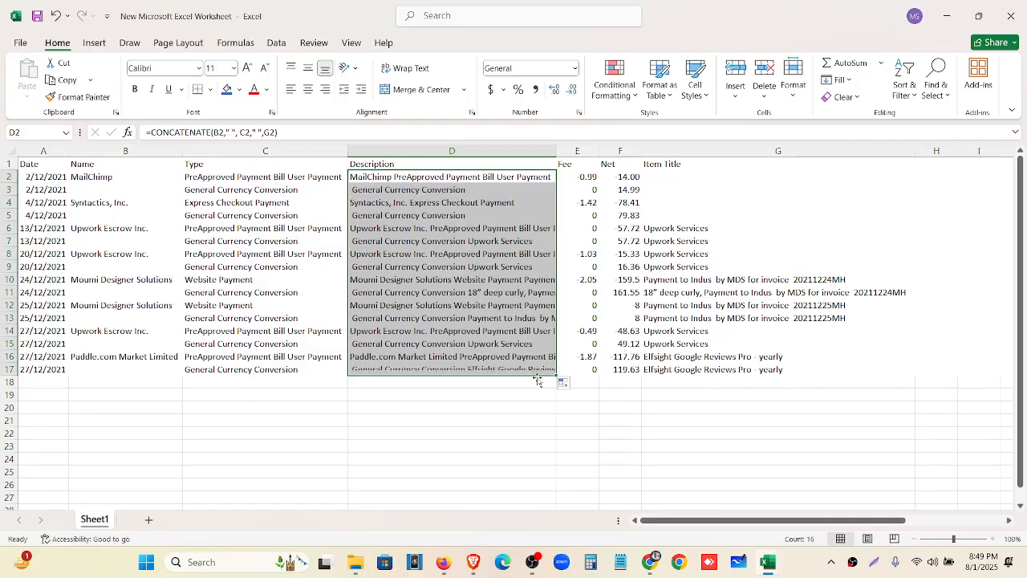
double_click(557, 150)
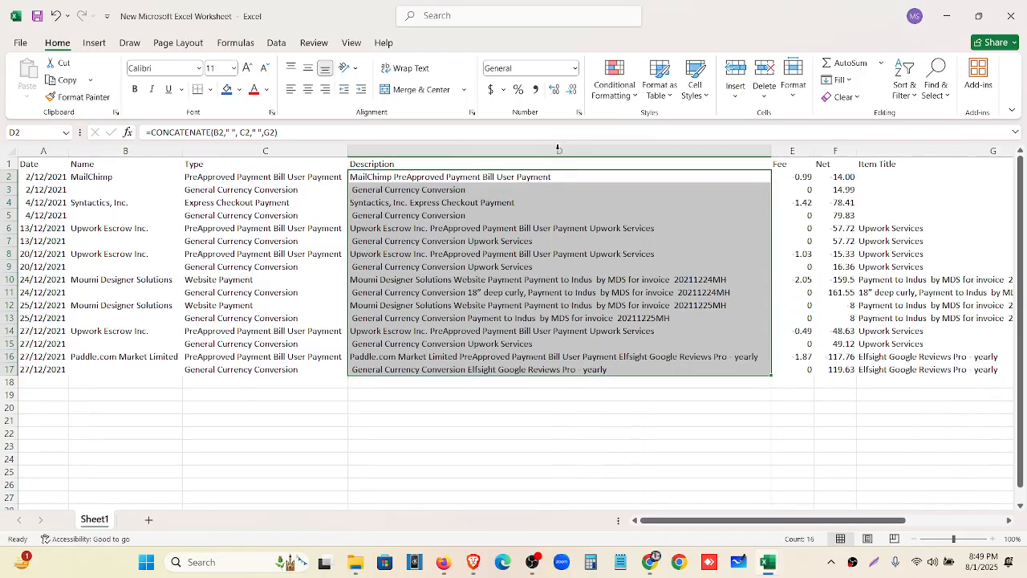
left_click(931, 369)
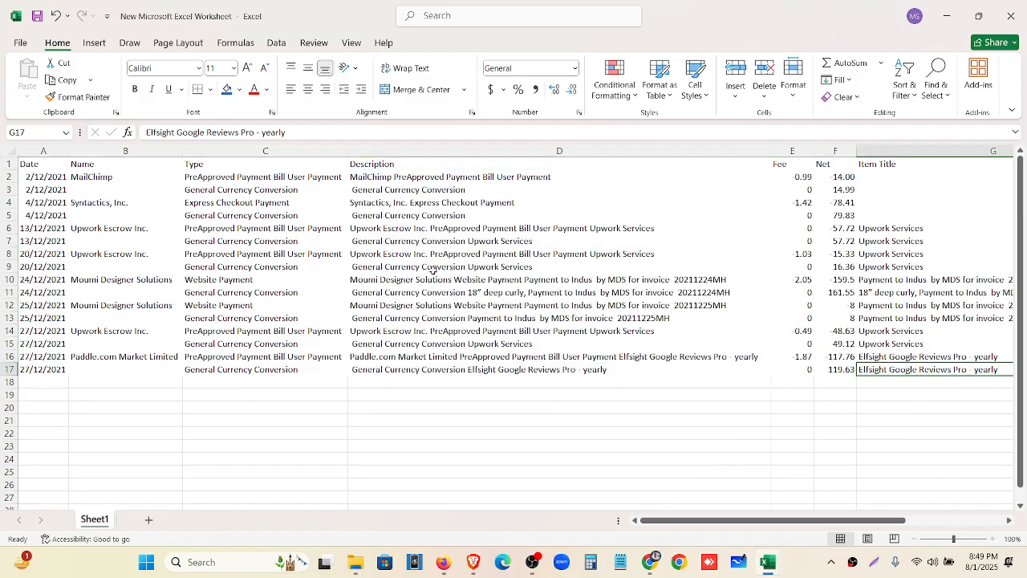
left_click_drag(152, 151, 276, 153)
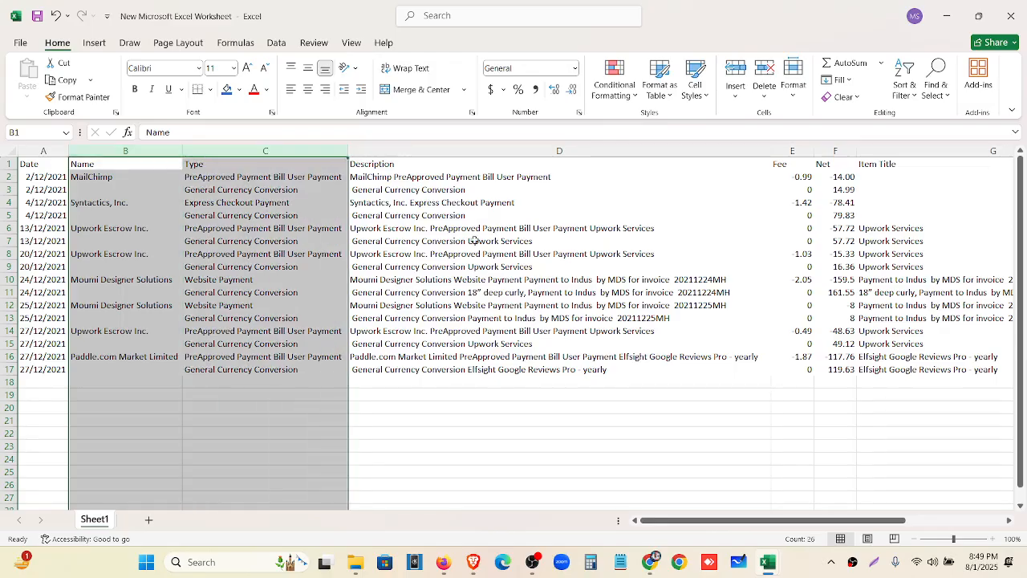
left_click_drag(438, 178, 440, 378)
key("ctrl+c")
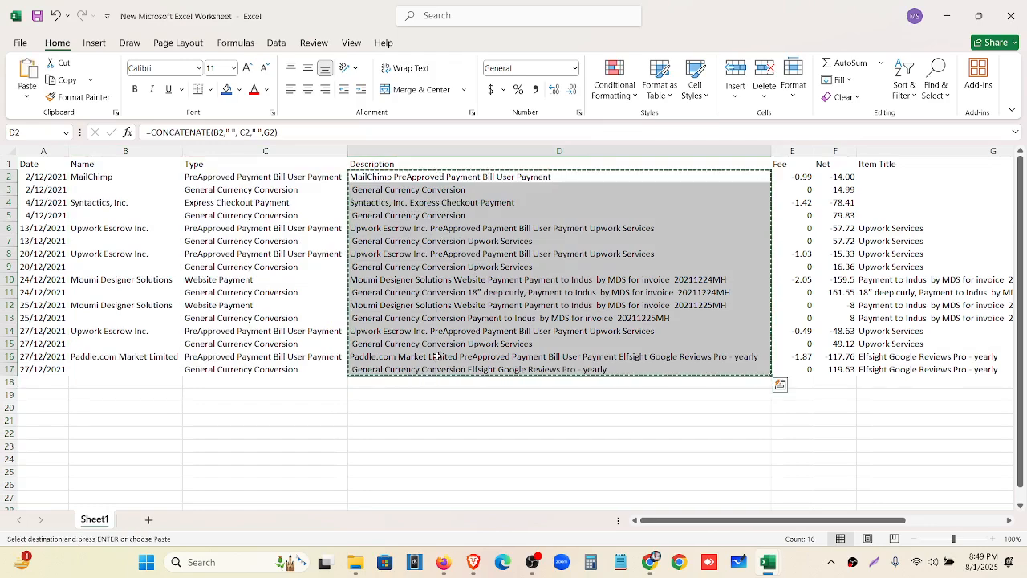
right_click(432, 283)
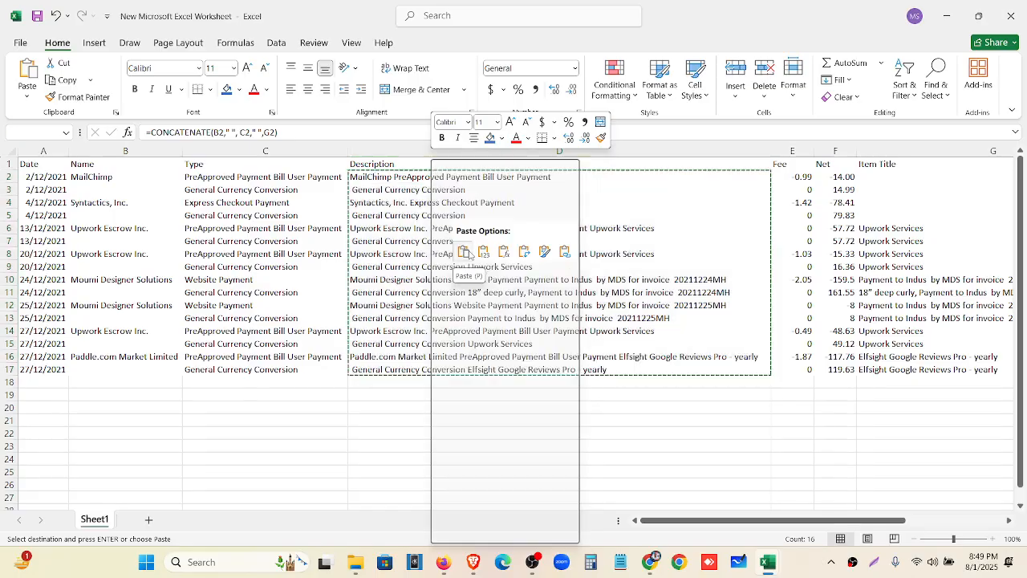
left_click(484, 254)
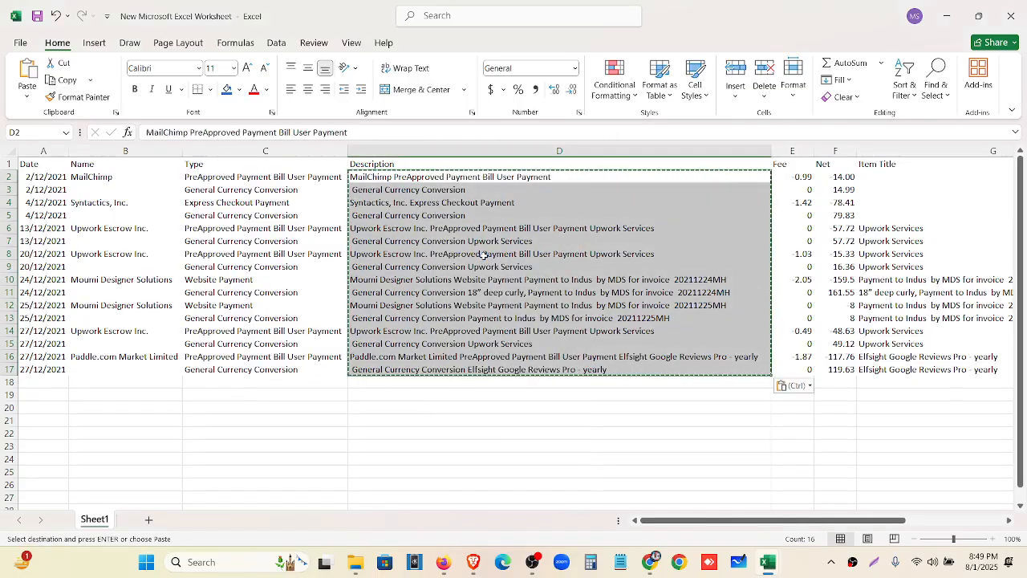
Delete the Name and Type columns
left_click_drag(110, 153, 227, 152)
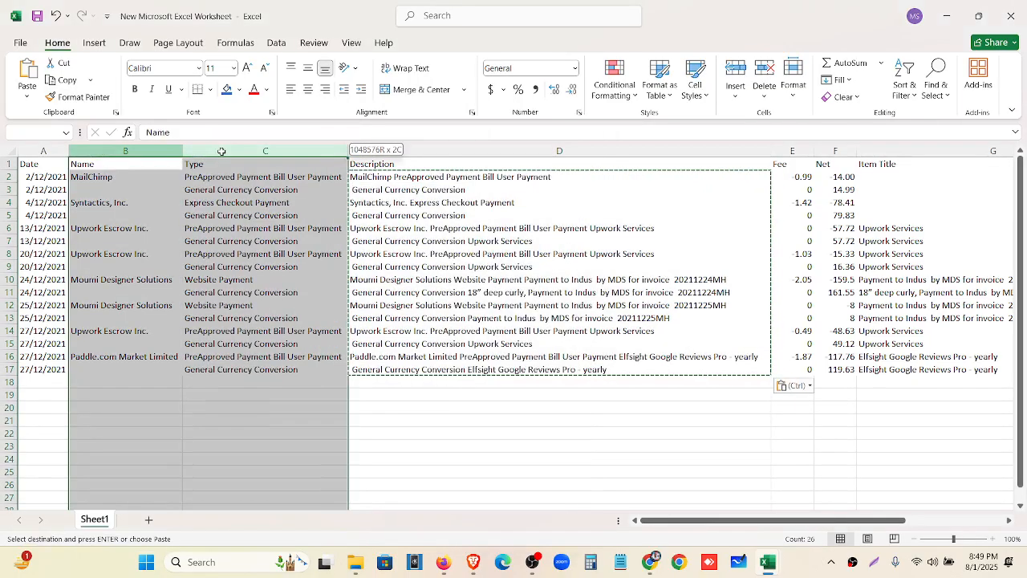
right_click(227, 152)
left_click(259, 305)
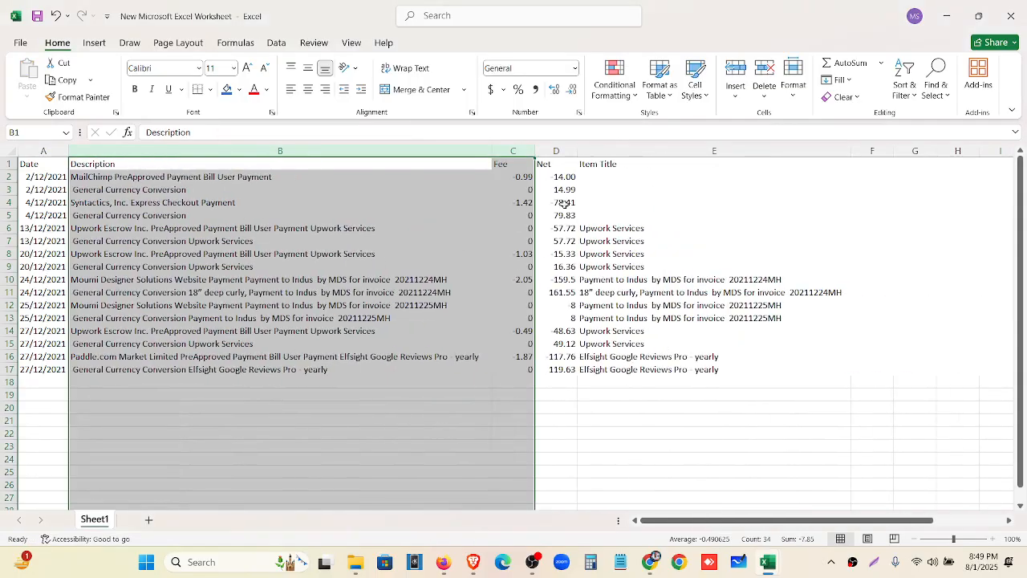
Delete the Item Title column
left_click(628, 151)
right_click(628, 151)
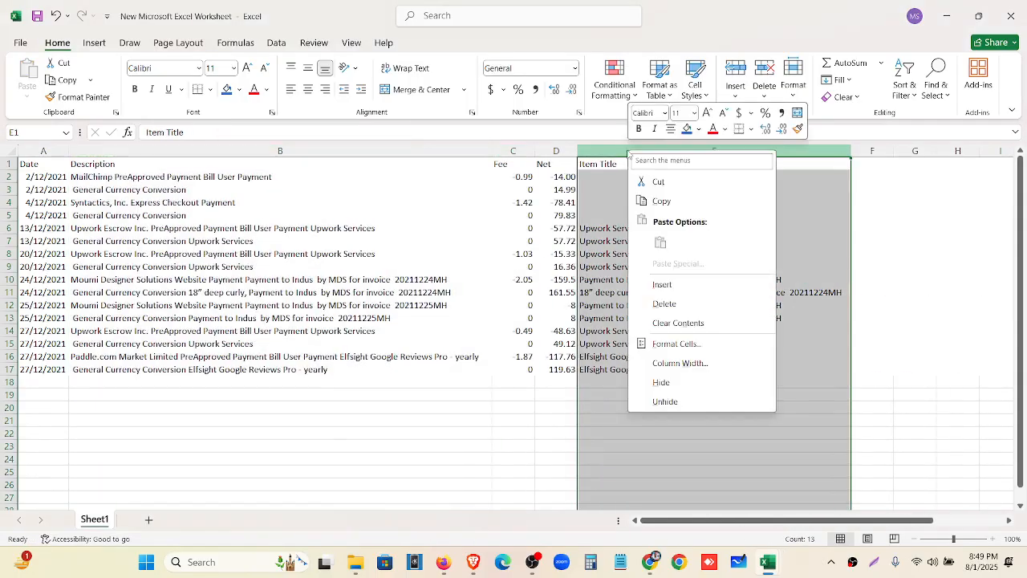
left_click(658, 306)
left_click(681, 267)
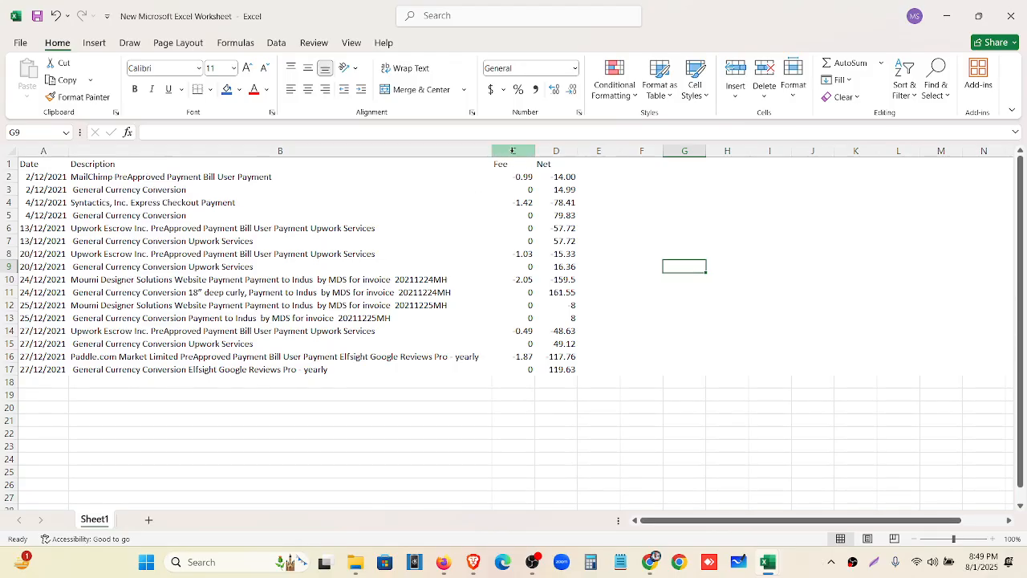
Insert an empty column before Fee and adjust its width
left_click(512, 151)
right_click(513, 153)
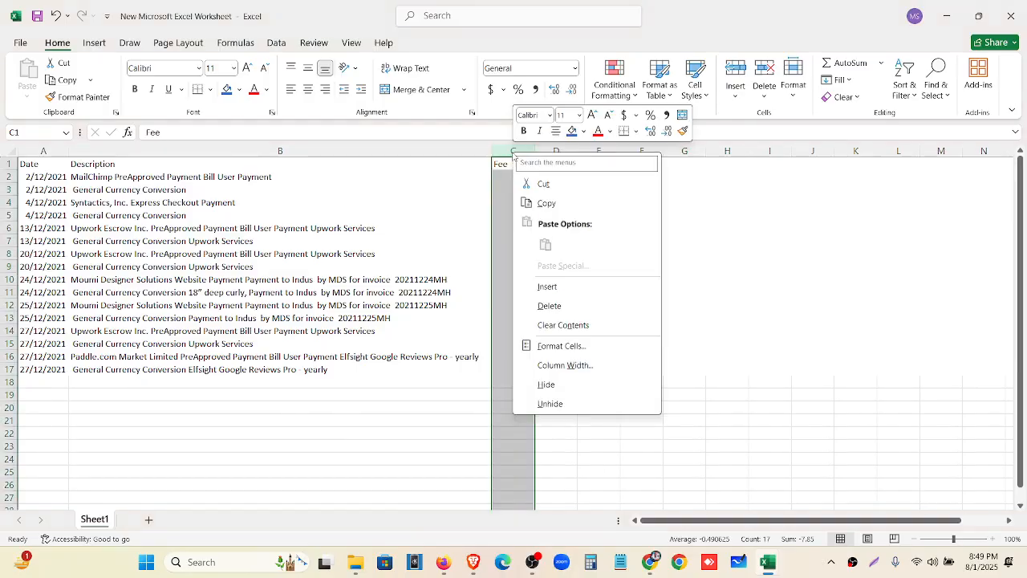
left_click(554, 289)
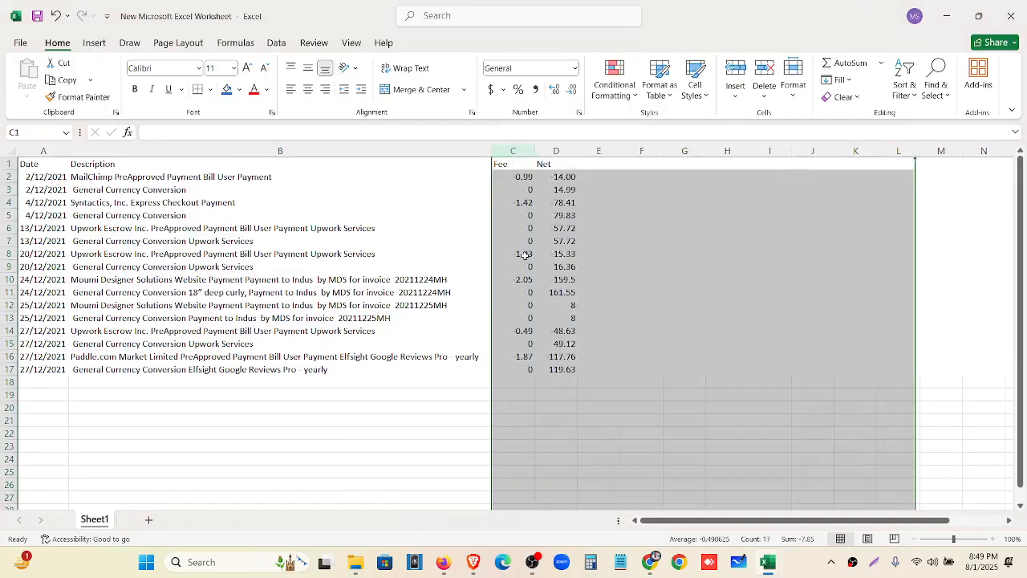
left_click_drag(535, 150, 719, 151)
scroll(634, 234, "down", 8)
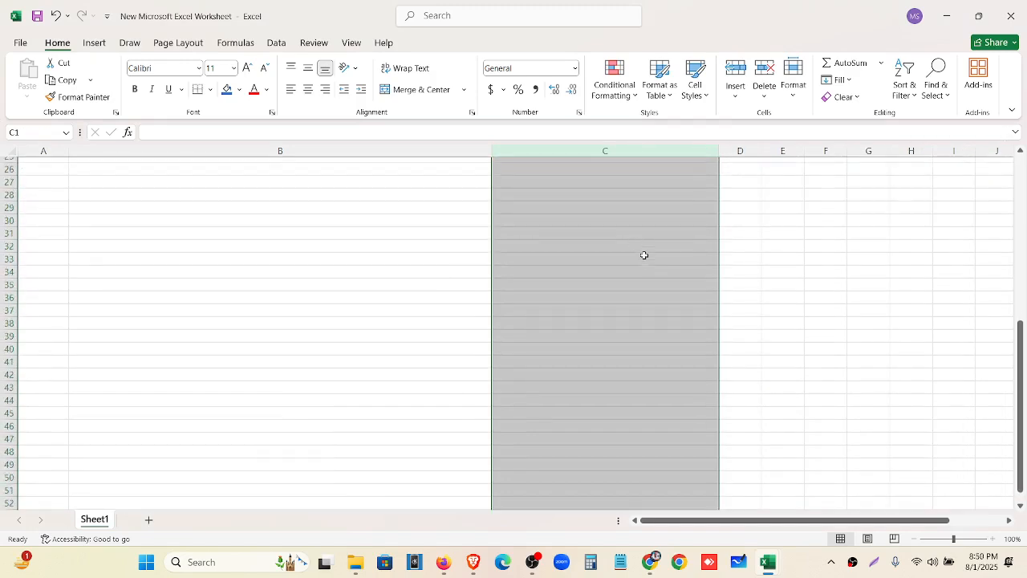
scroll(644, 256, "up", 8)
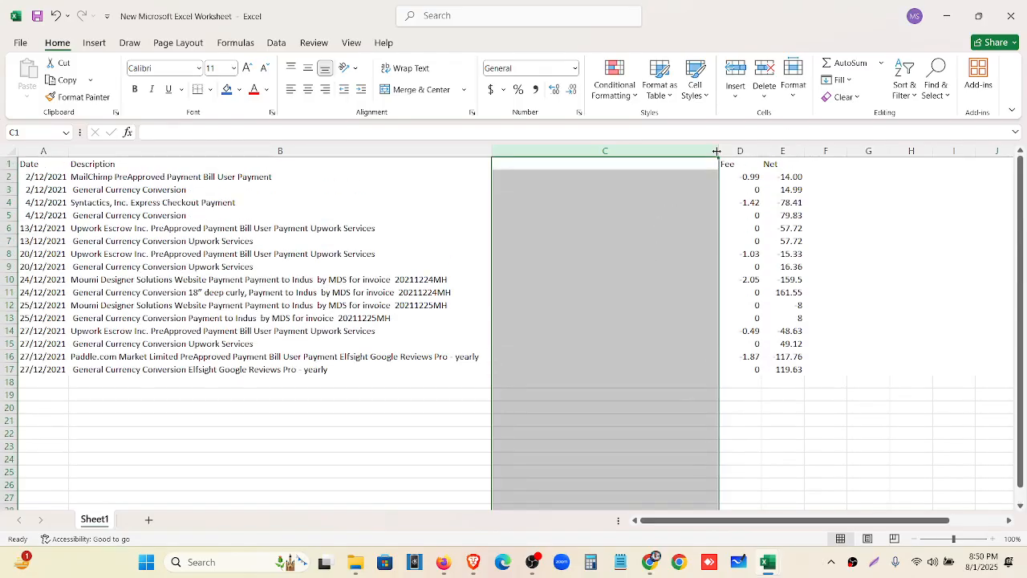
left_click_drag(717, 151, 592, 154)
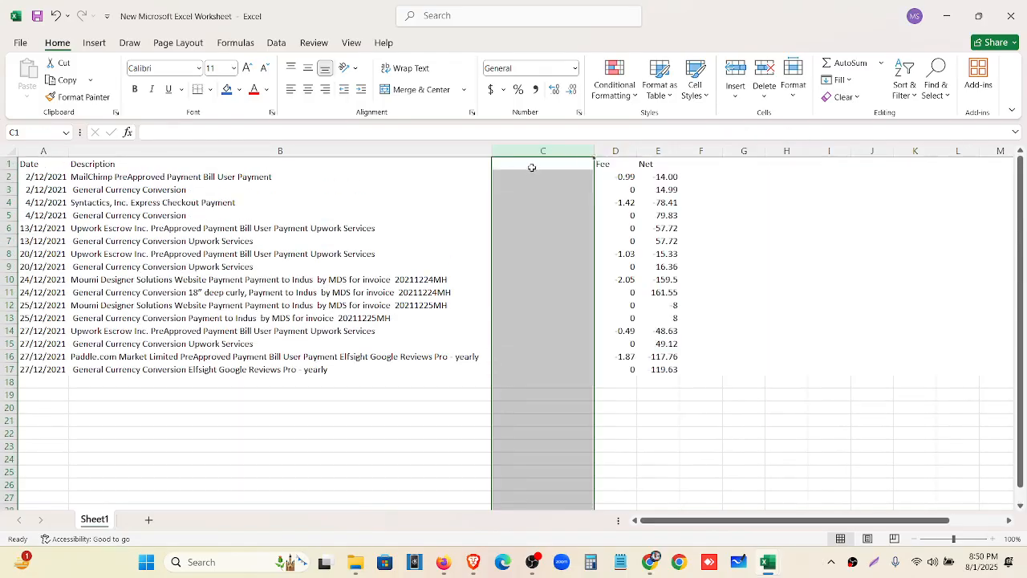
Head column C 'Amount' and narrow it
left_click(533, 164)
type("Amount")
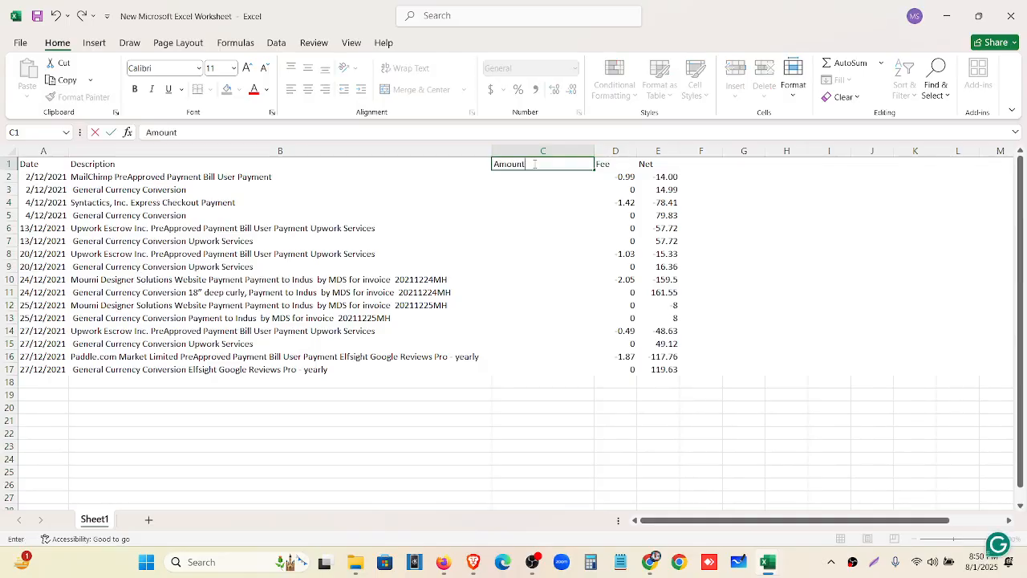
left_click(545, 188)
left_click_drag(594, 151, 577, 373)
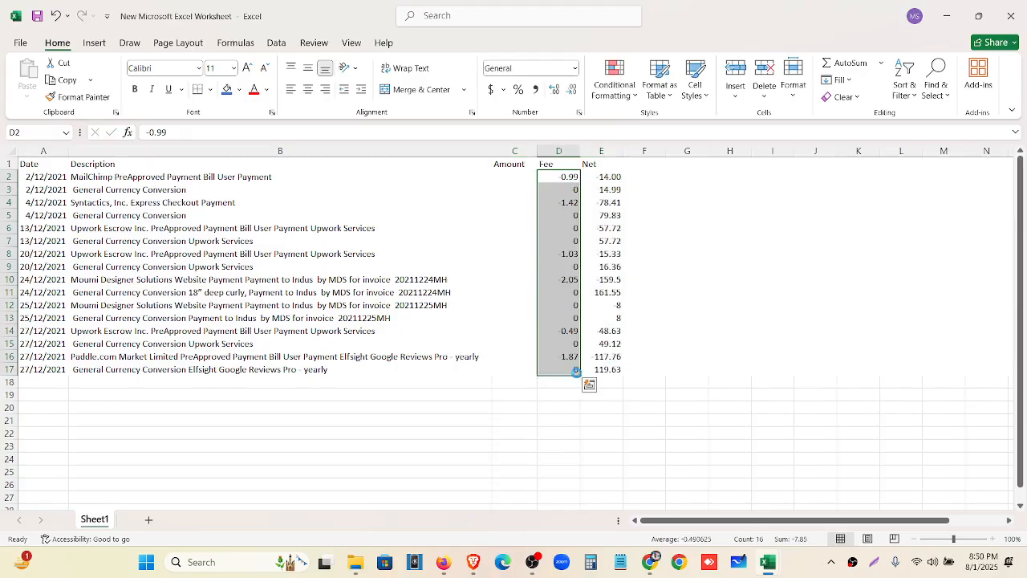
Move the Fee values D2:D17 below the Net values starting at E18
key("ctrl+c")
left_click(610, 382)
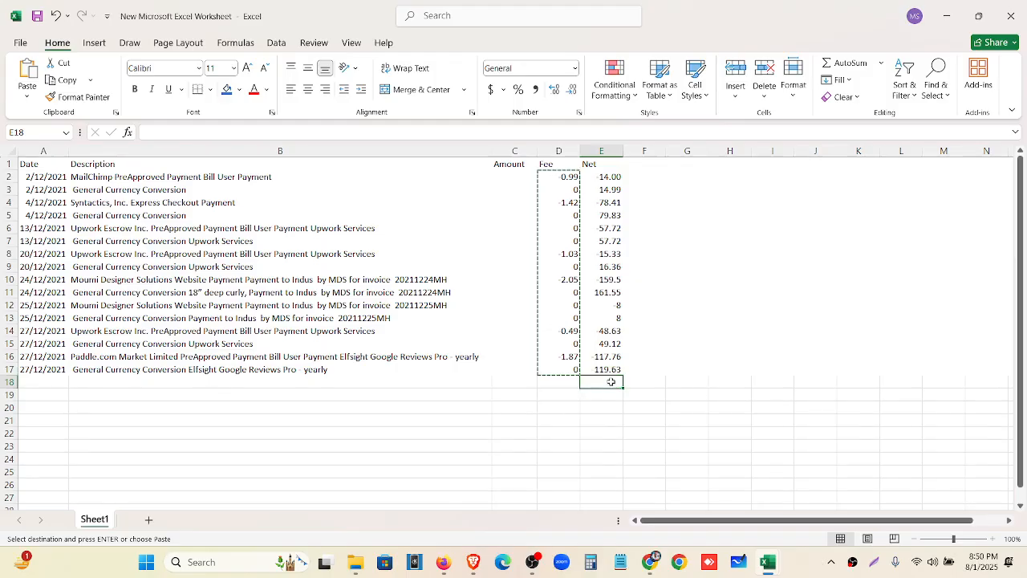
key("ctrl+v")
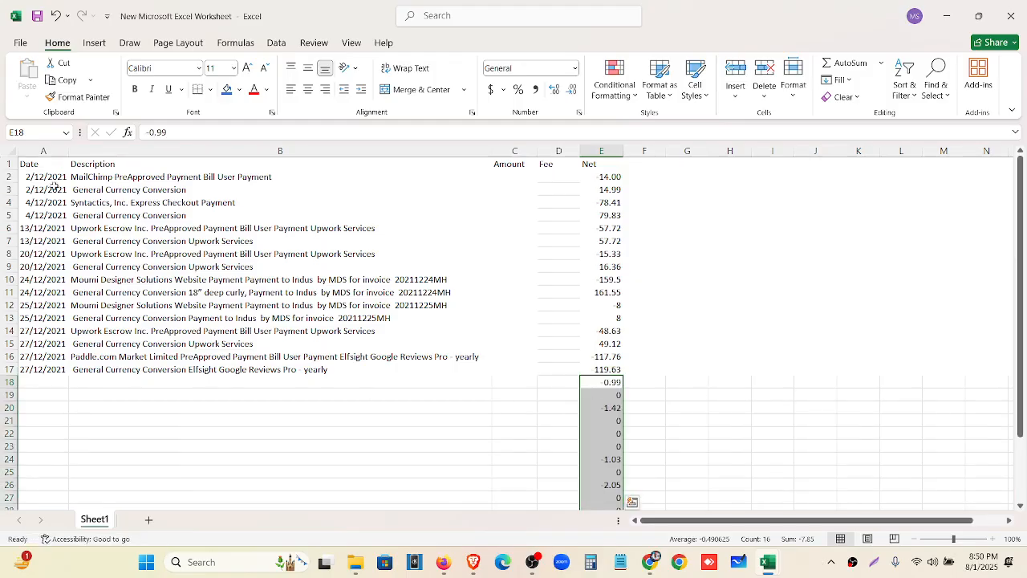
left_click_drag(53, 177, 52, 369)
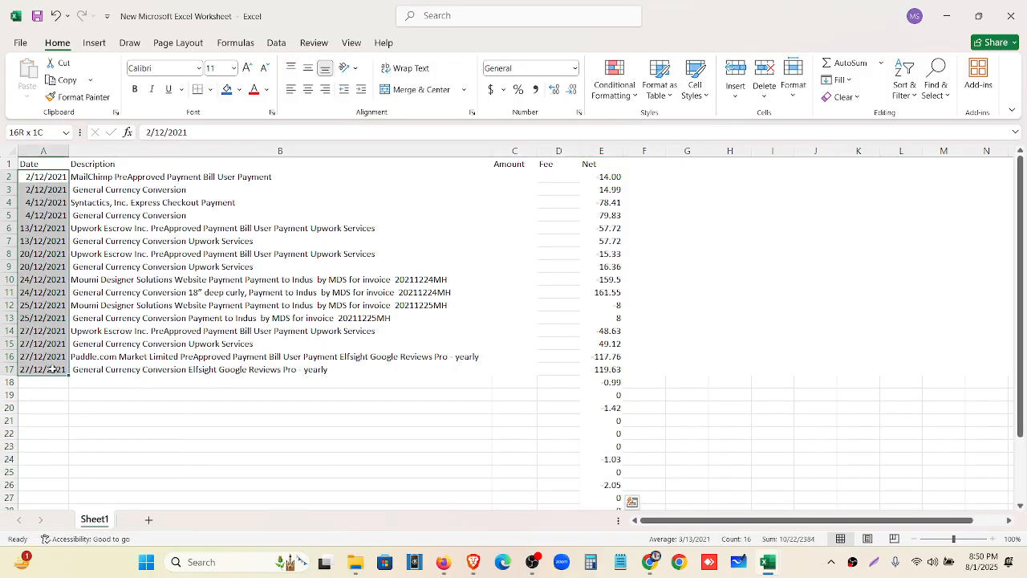
Repeat the 16 dates from A18 down and fill 'Paypal Fee' into B18:B33
key("ctrl+c")
left_click(52, 383)
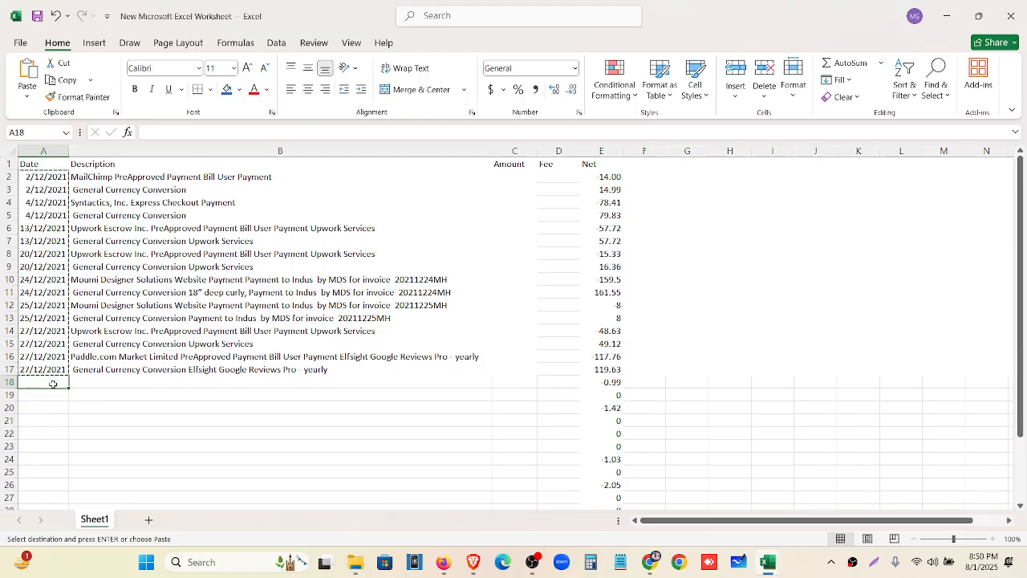
key("ctrl+v")
scroll(56, 383, "down", 3)
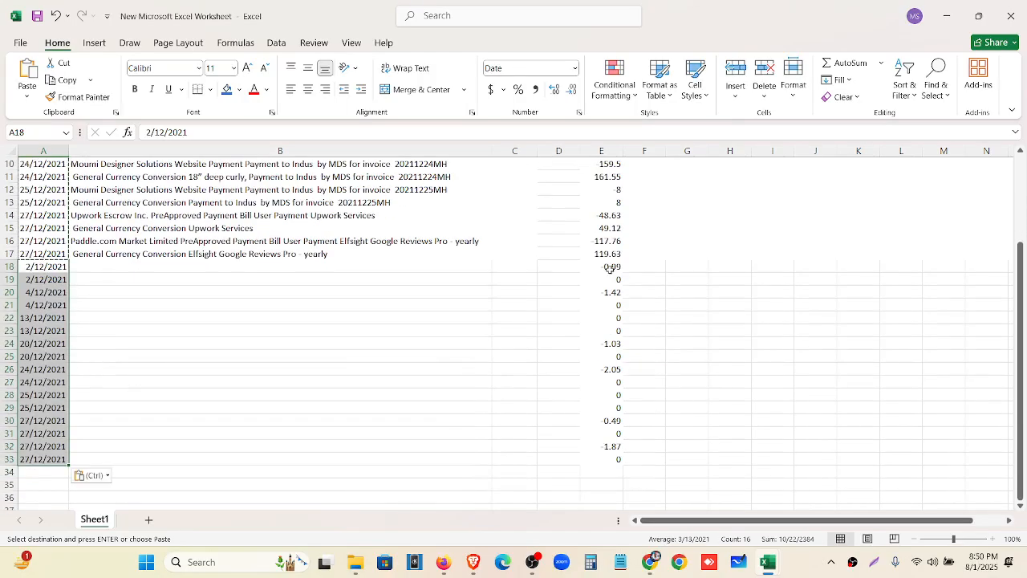
scroll(121, 345, "up", 2)
left_click(122, 342)
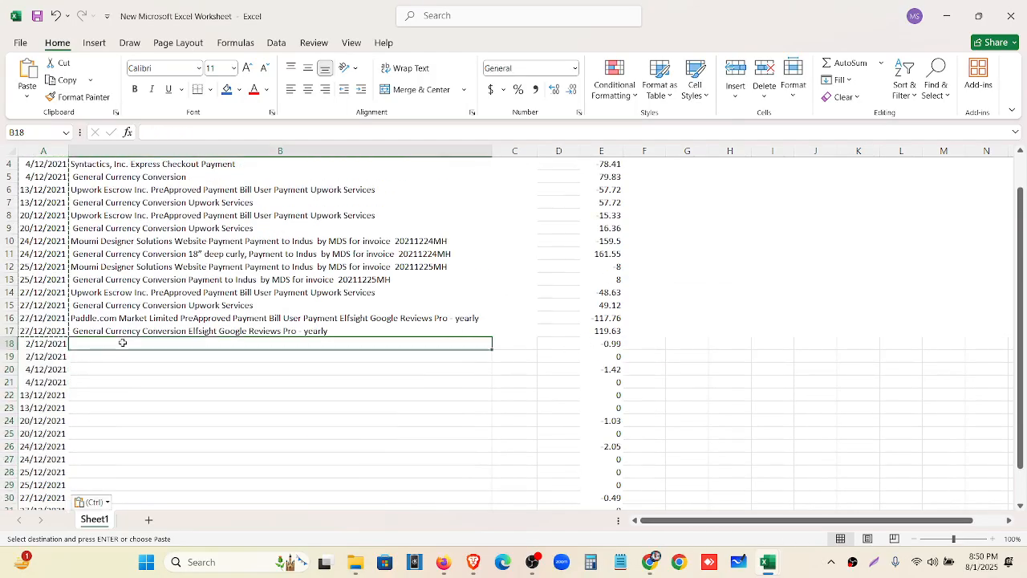
type("Pay")
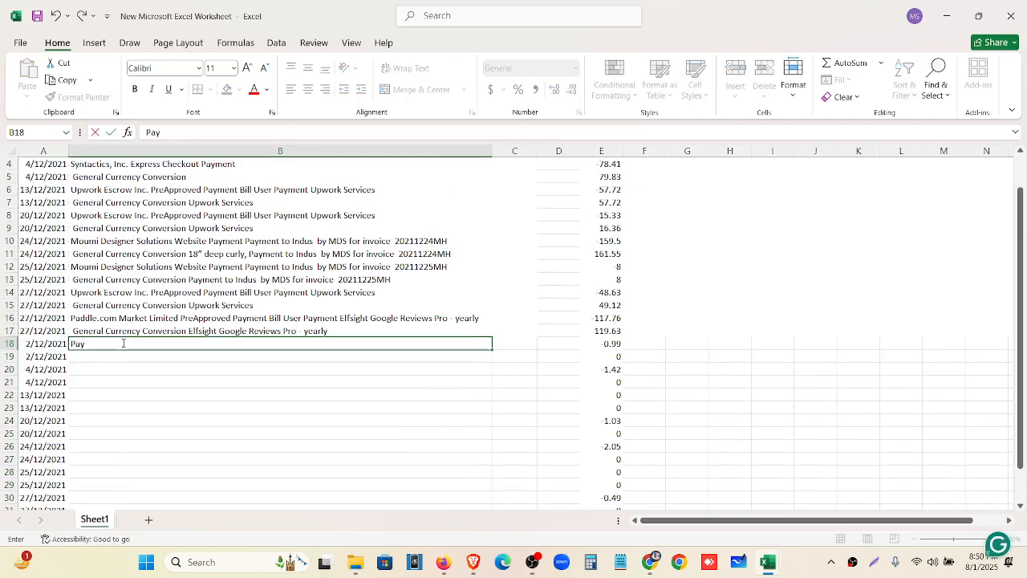
type("pal Fee")
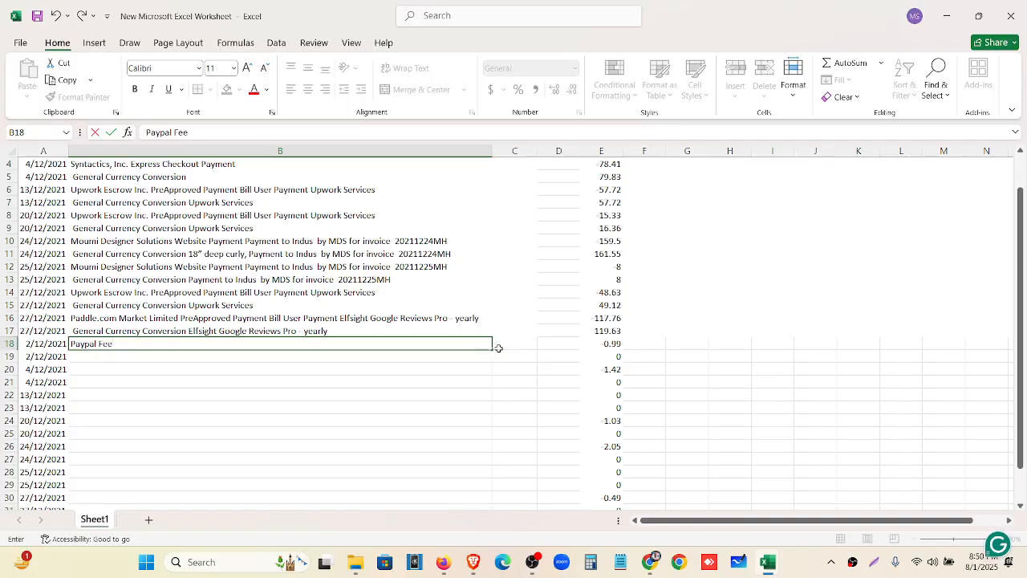
left_click_drag(491, 349, 455, 460)
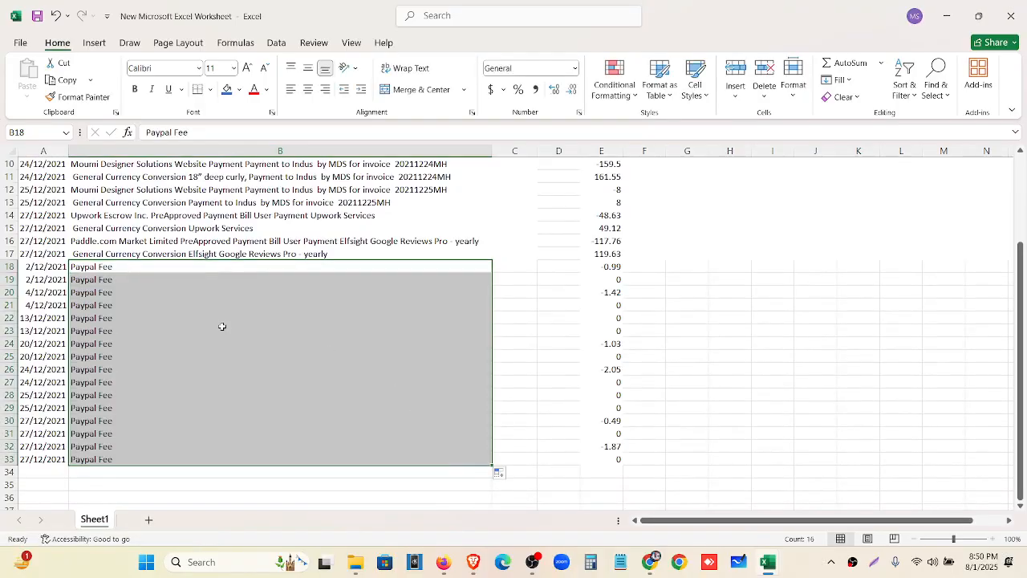
Delete the first batch of zero-fee Paypal Fee rows: 19, 21–23 and 25
left_click(3, 281)
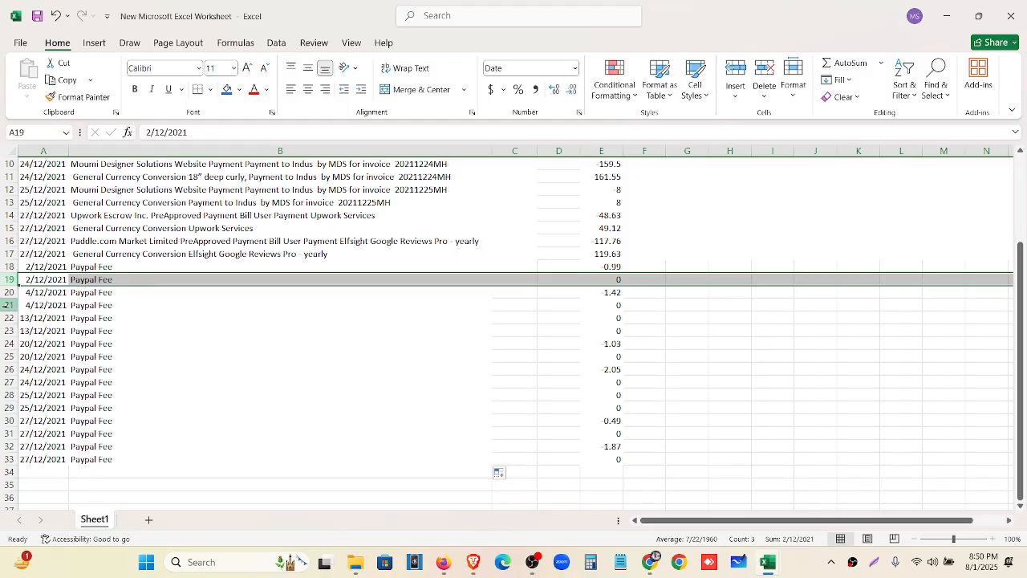
left_click_drag(8, 305, 9, 329, "ctrl")
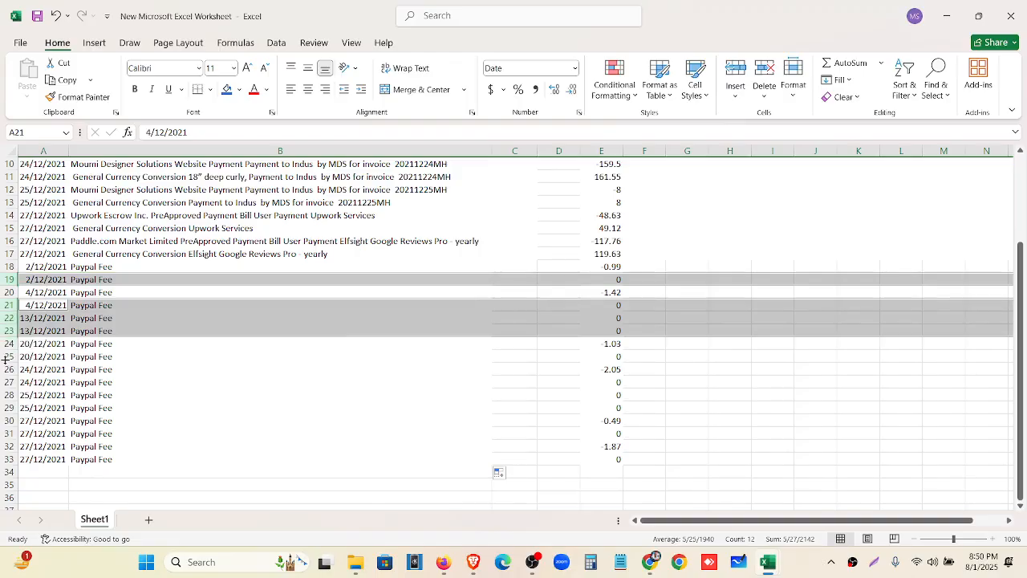
left_click(5, 358, "ctrl")
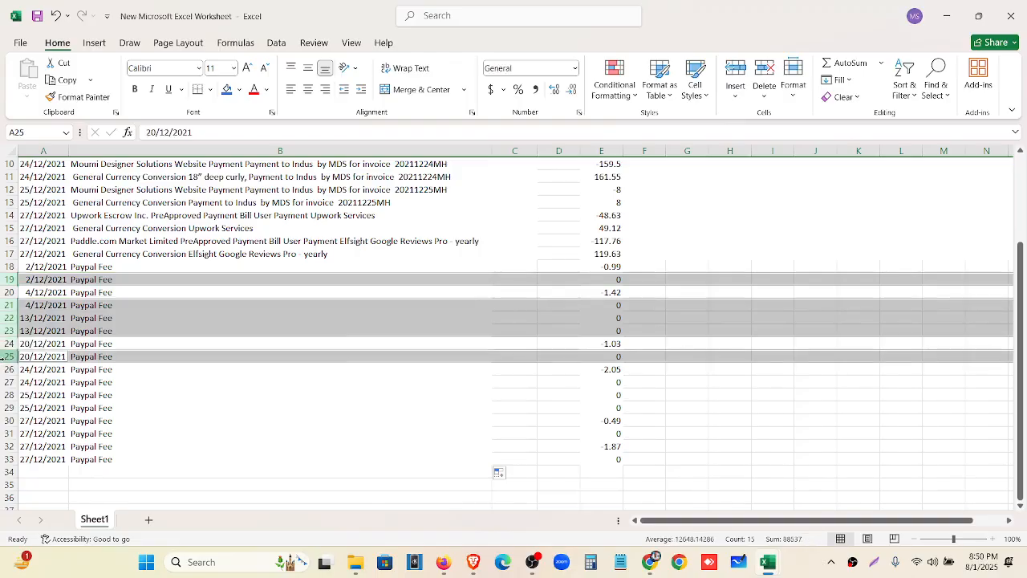
right_click(10, 321)
left_click(47, 210)
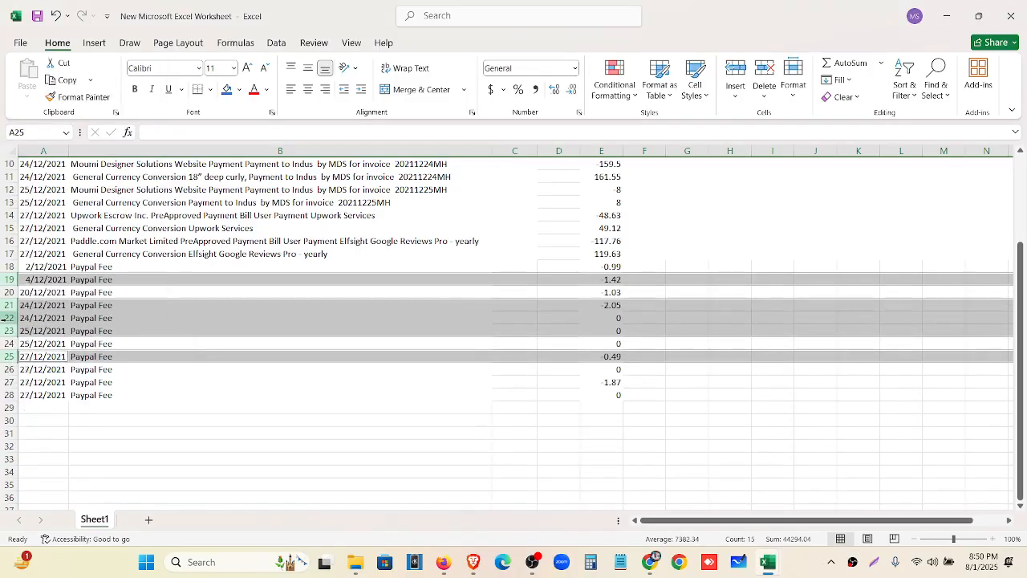
Delete the remaining zero-fee rows, leaving six non-zero fee rows (18–23)
left_click_drag(9, 319, 9, 341)
right_click(9, 325)
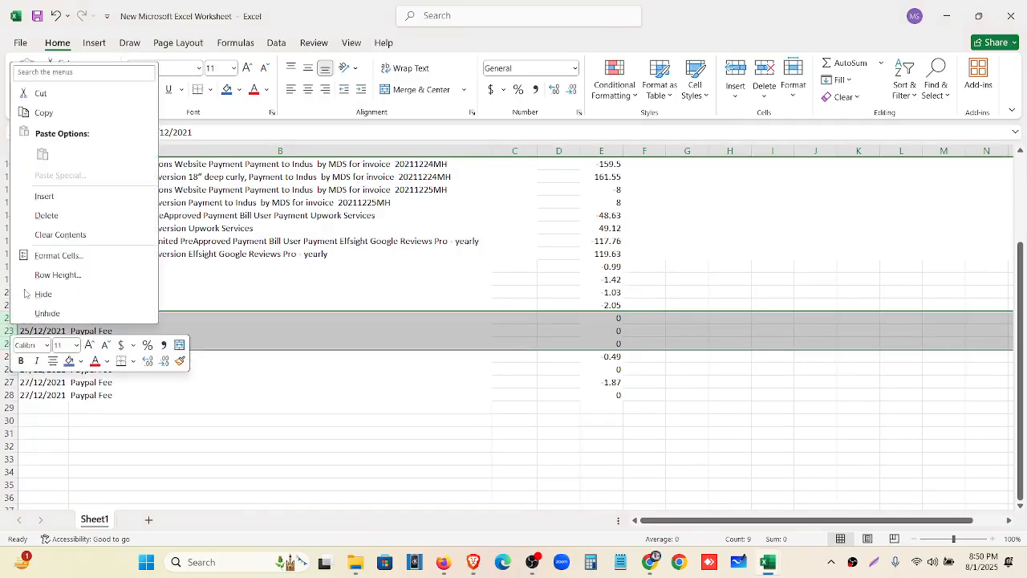
left_click(59, 218)
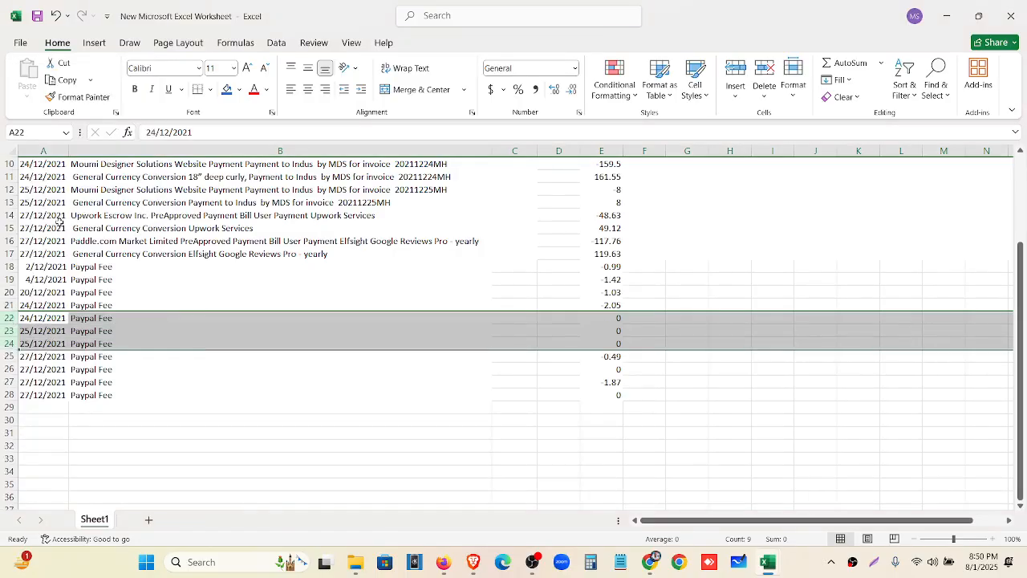
left_click(8, 331)
right_click(8, 331)
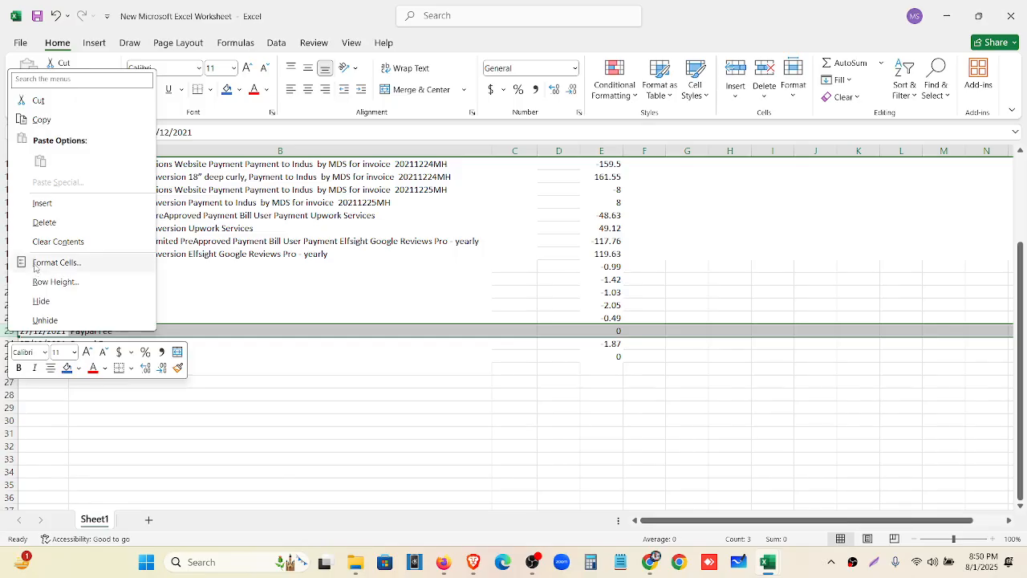
left_click(42, 222)
left_click(8, 344)
right_click(8, 343)
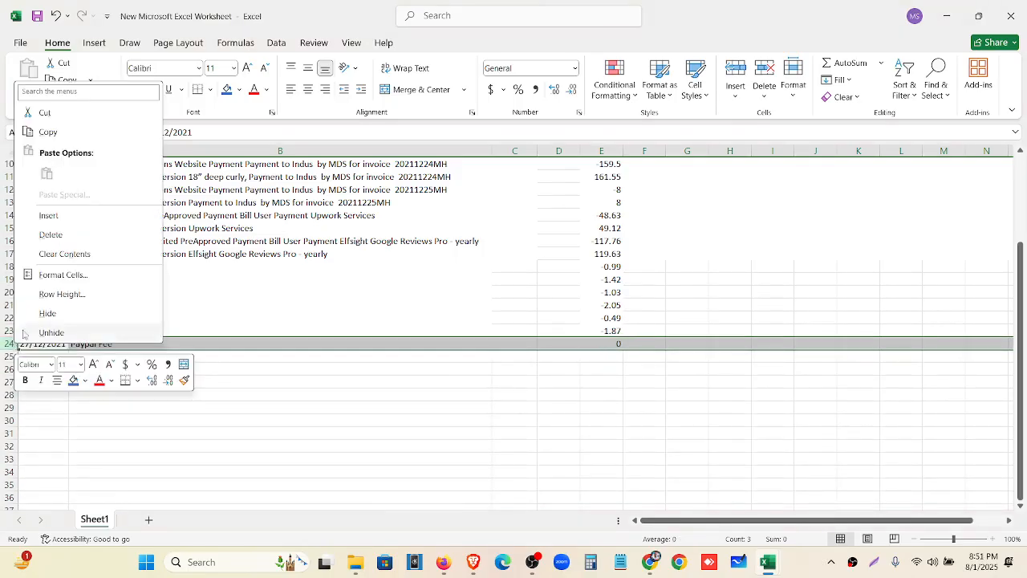
left_click(45, 234)
Delete the empty Amount and Fee columns and rename the Net header to Amount
scroll(498, 464, "up", 3)
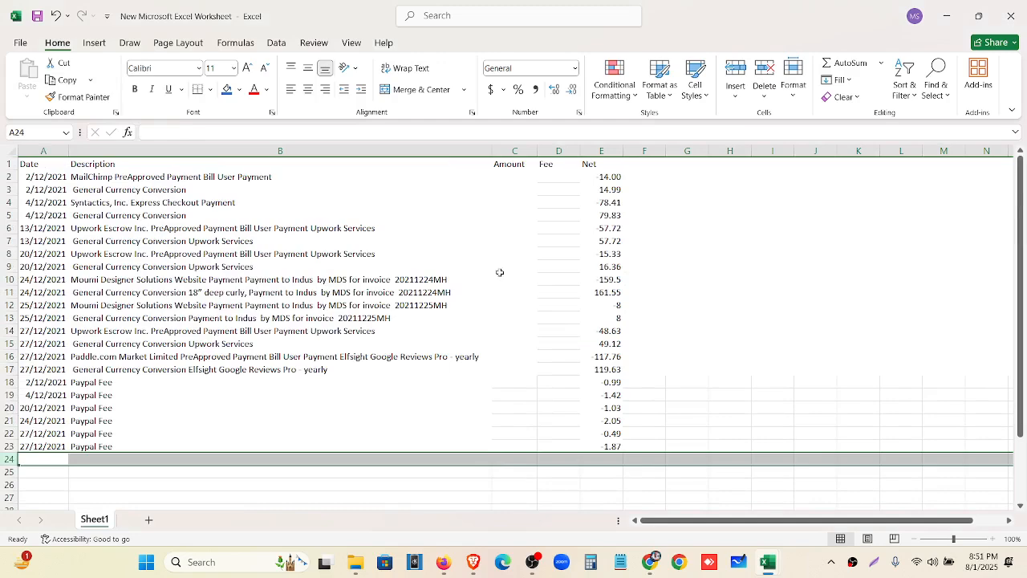
left_click_drag(515, 151, 559, 151)
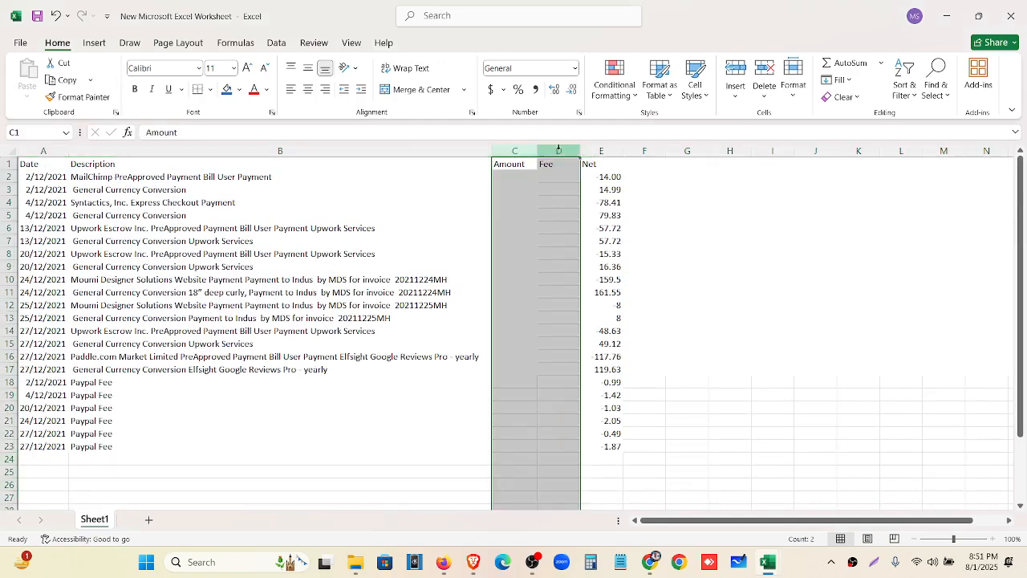
right_click(559, 153)
left_click(595, 302)
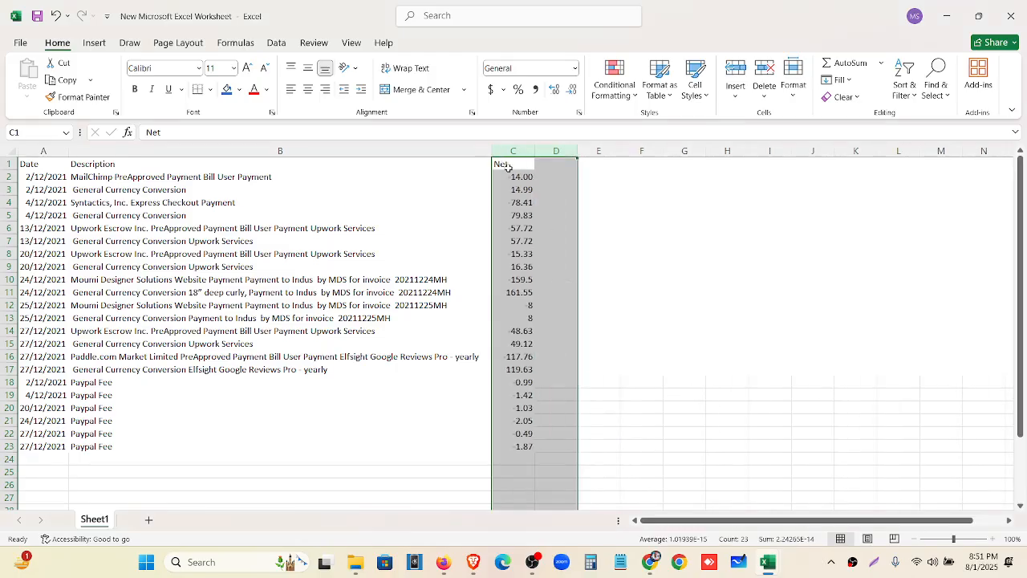
left_click(517, 163)
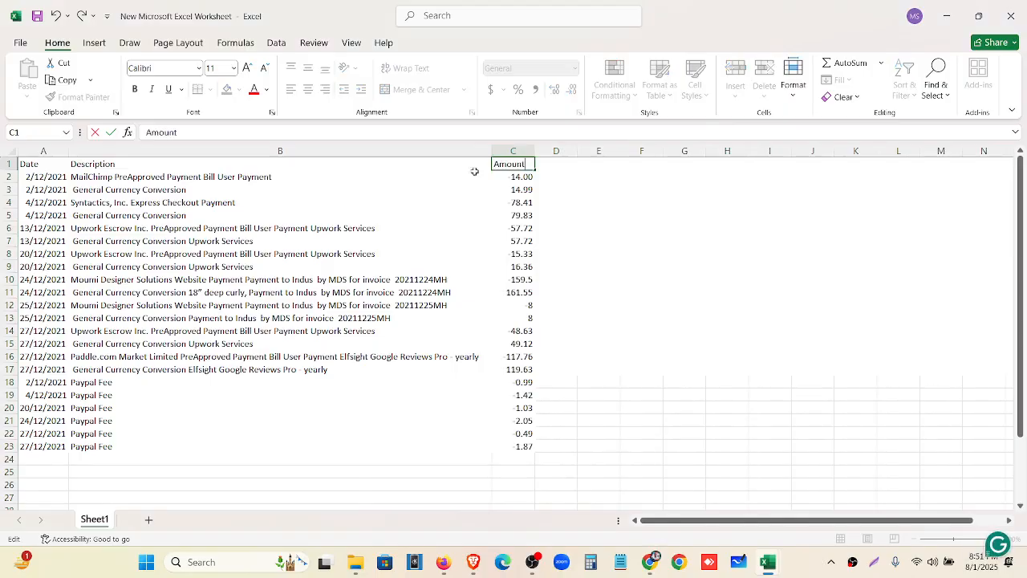
left_click(472, 317)
Apply All Borders to the table A1:C23
left_click_drag(42, 164, 516, 440)
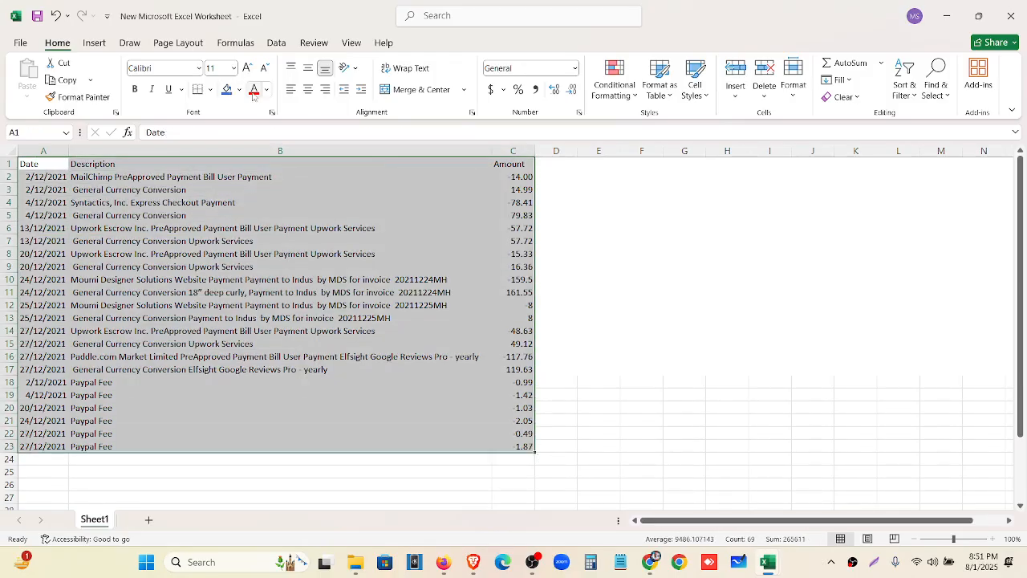
left_click(211, 89)
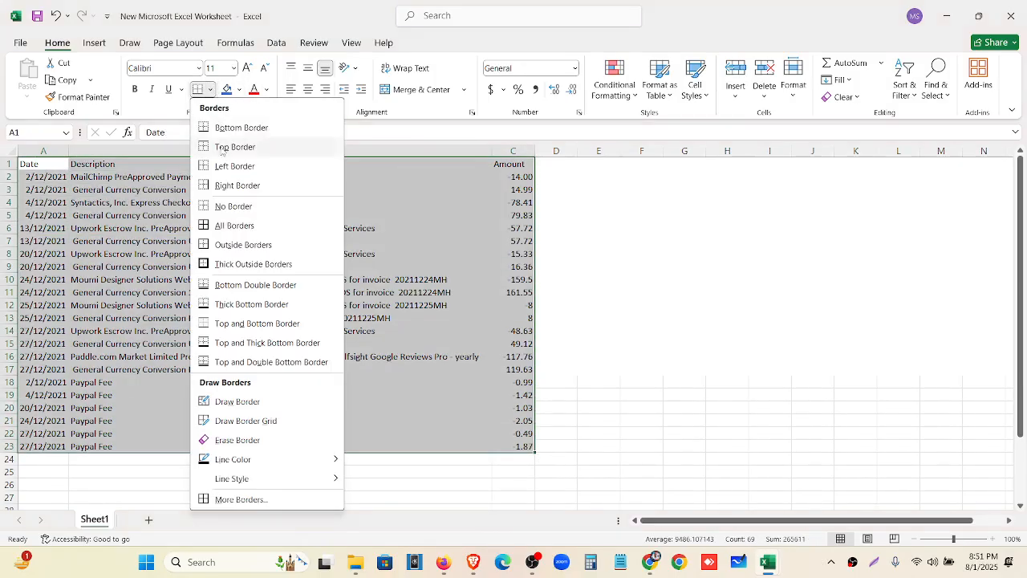
left_click(212, 226)
left_click(633, 288)
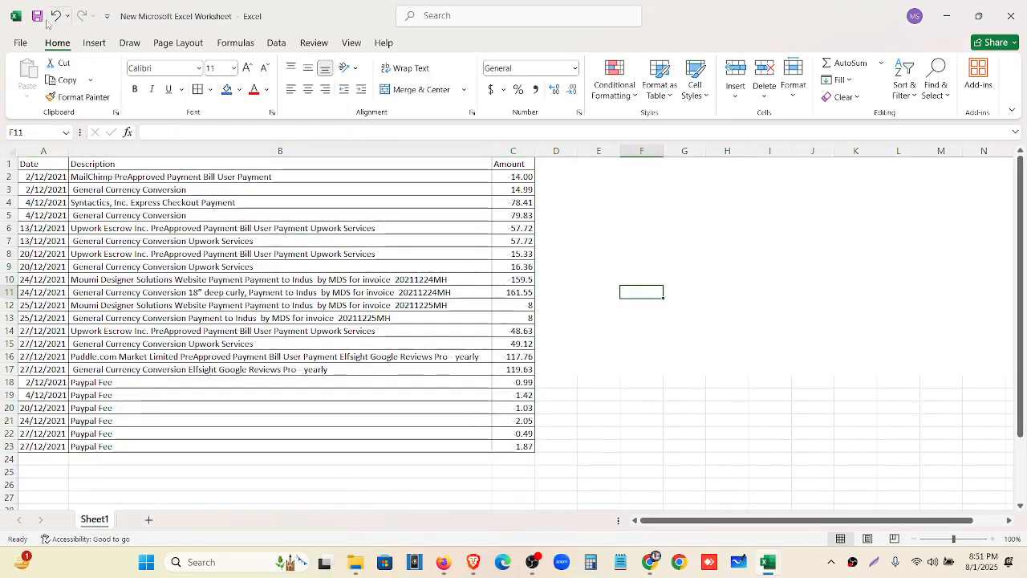
left_click(614, 257)
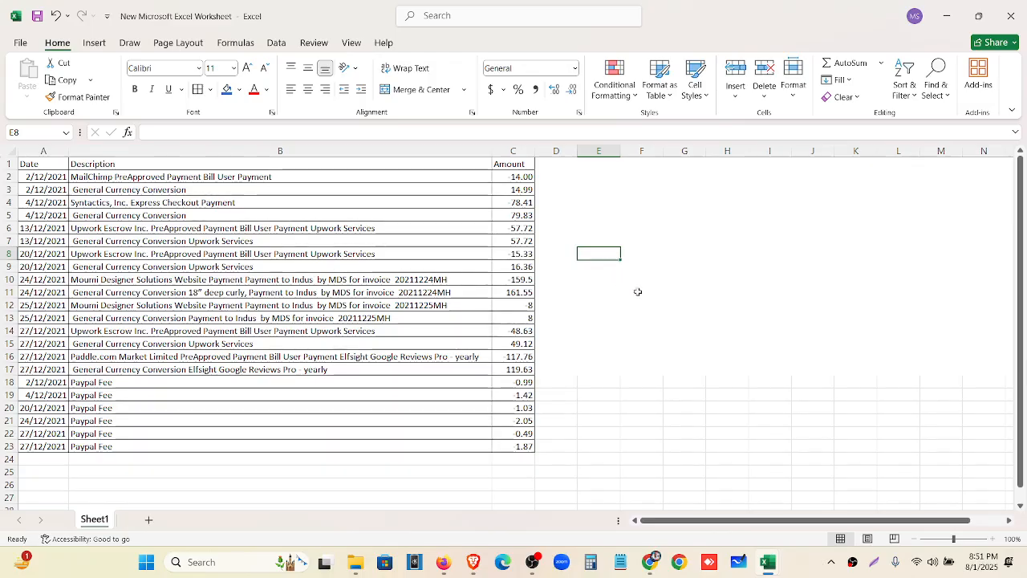
left_click(654, 251)
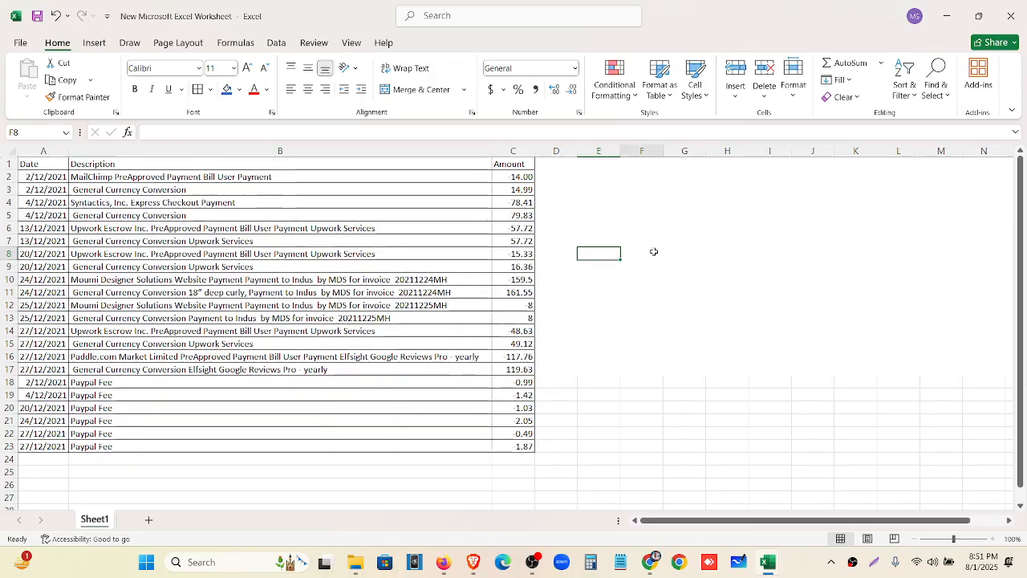
left_click(442, 563)
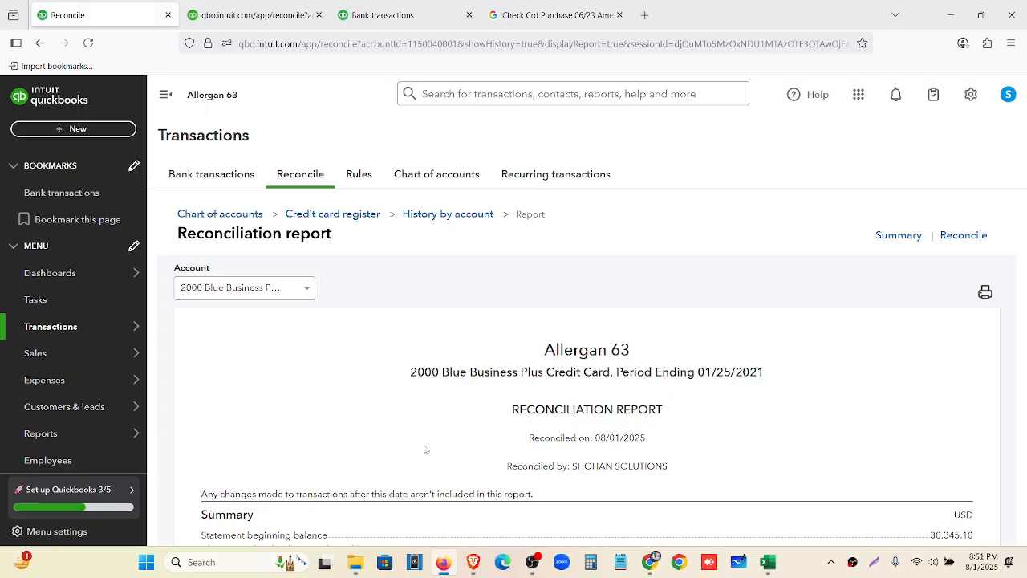
left_click(190, 180)
left_click(440, 175)
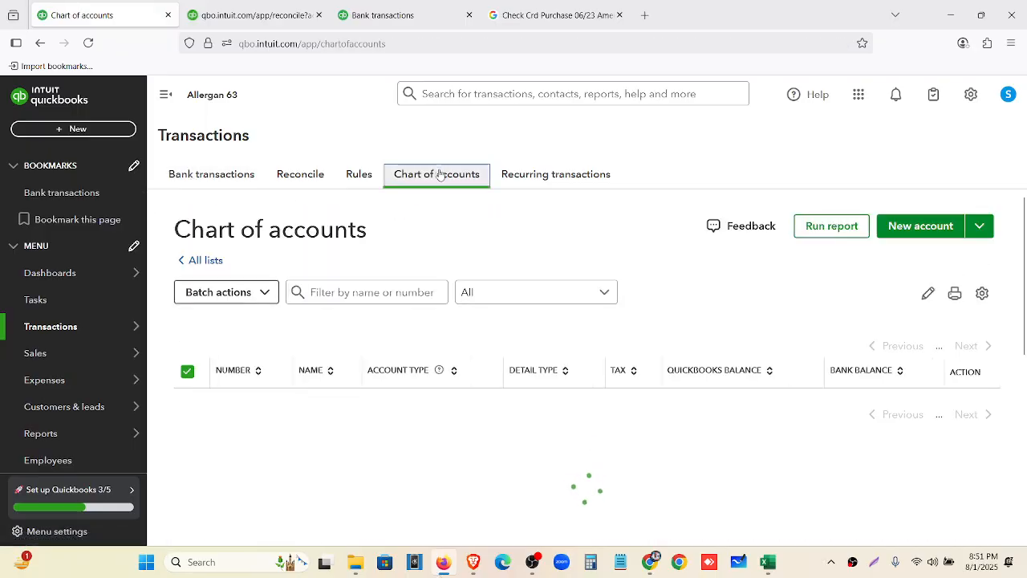
left_click(952, 19)
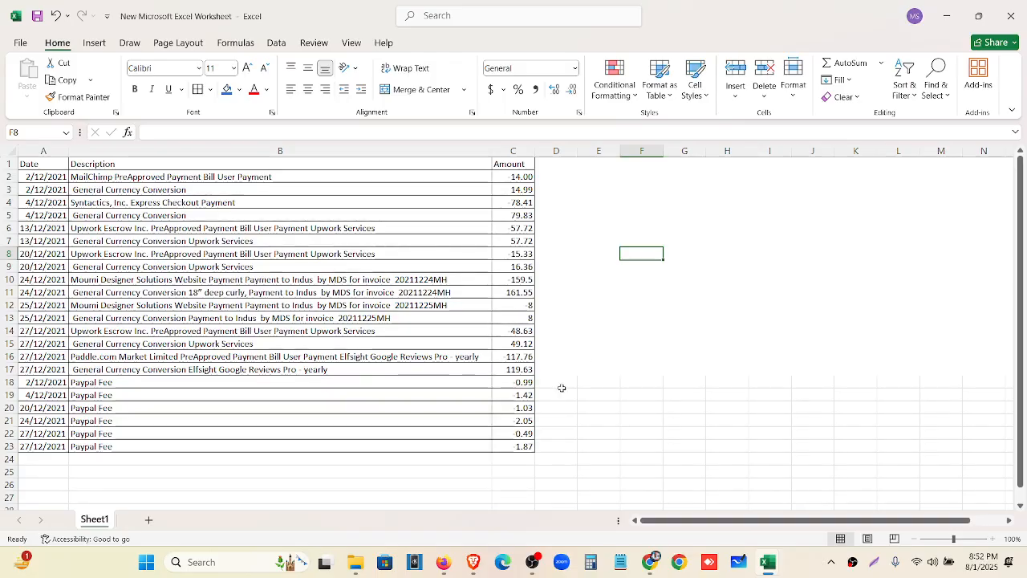
left_click(443, 561)
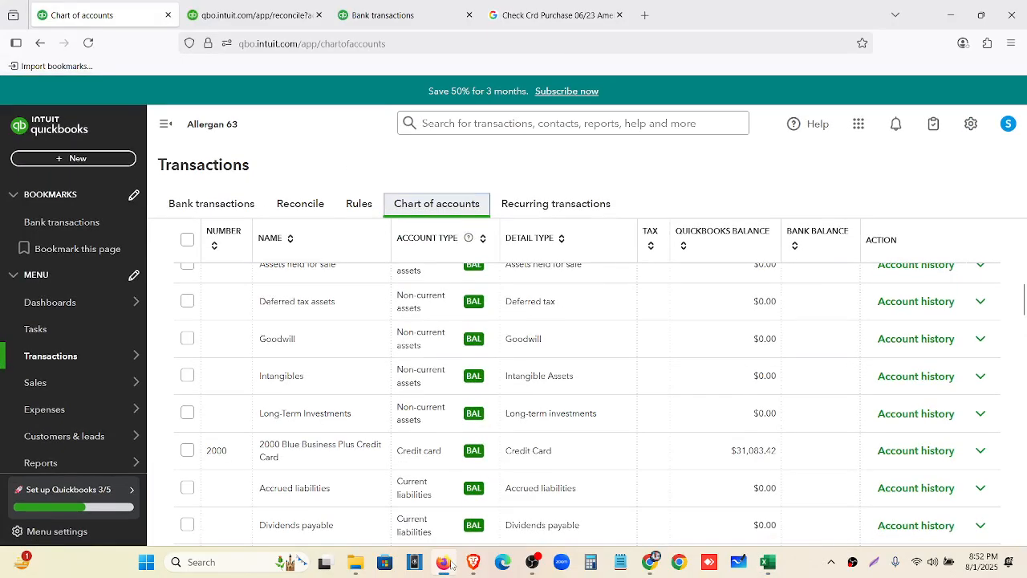
scroll(651, 346, "up", 6)
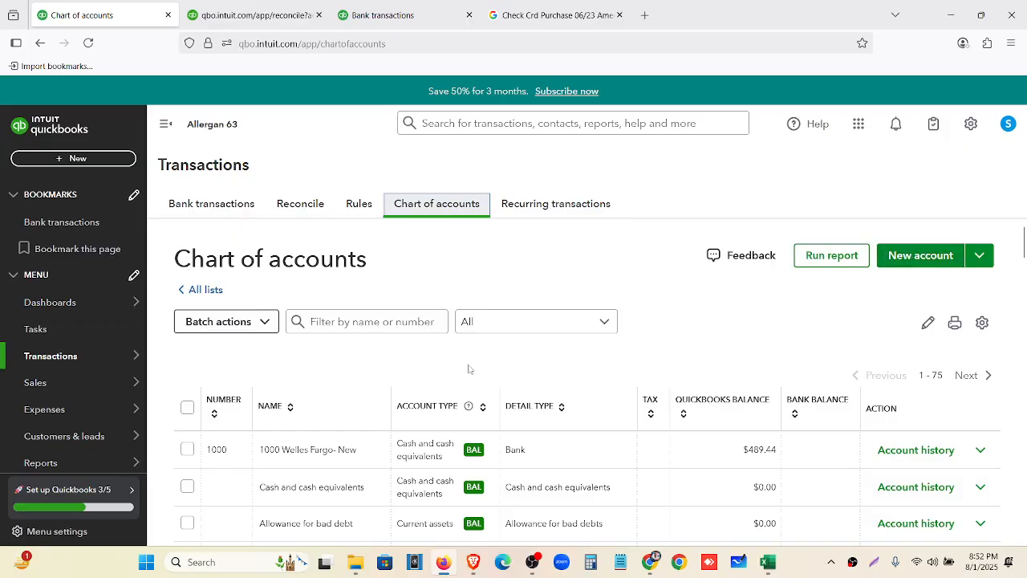
left_click(176, 205)
mouse_move(358, 573)
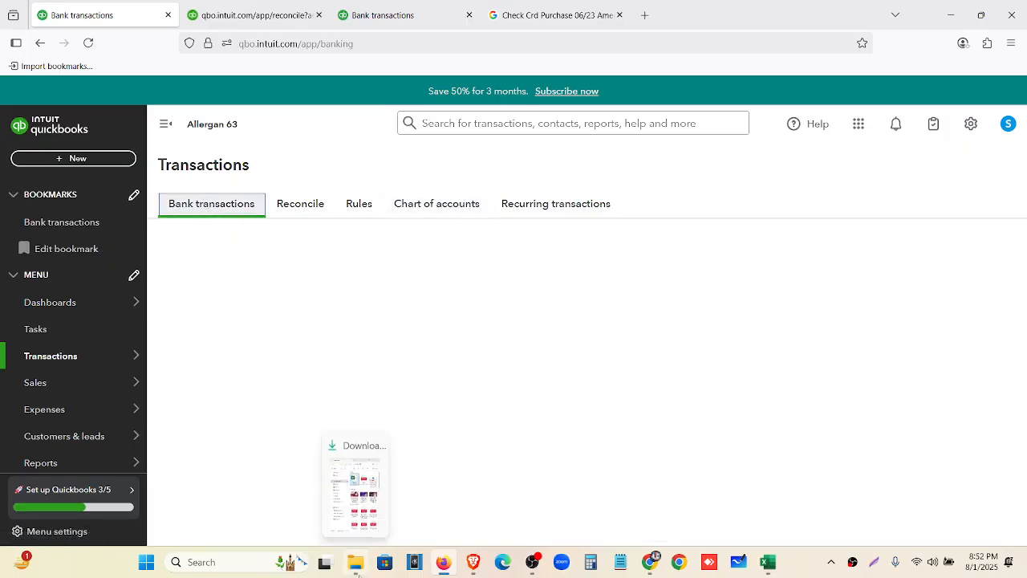
mouse_move(768, 562)
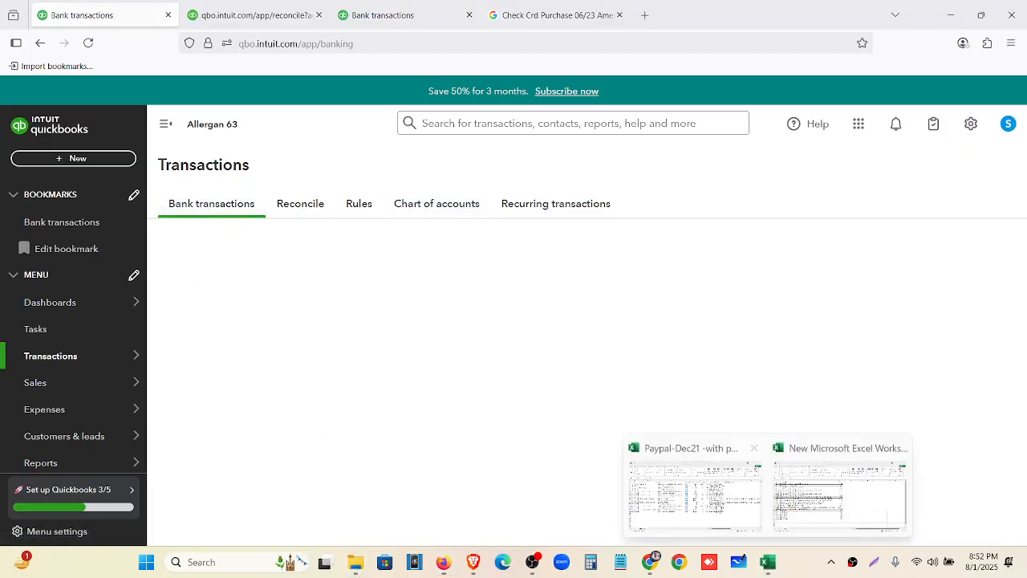
mouse_move(760, 516)
left_click(838, 493)
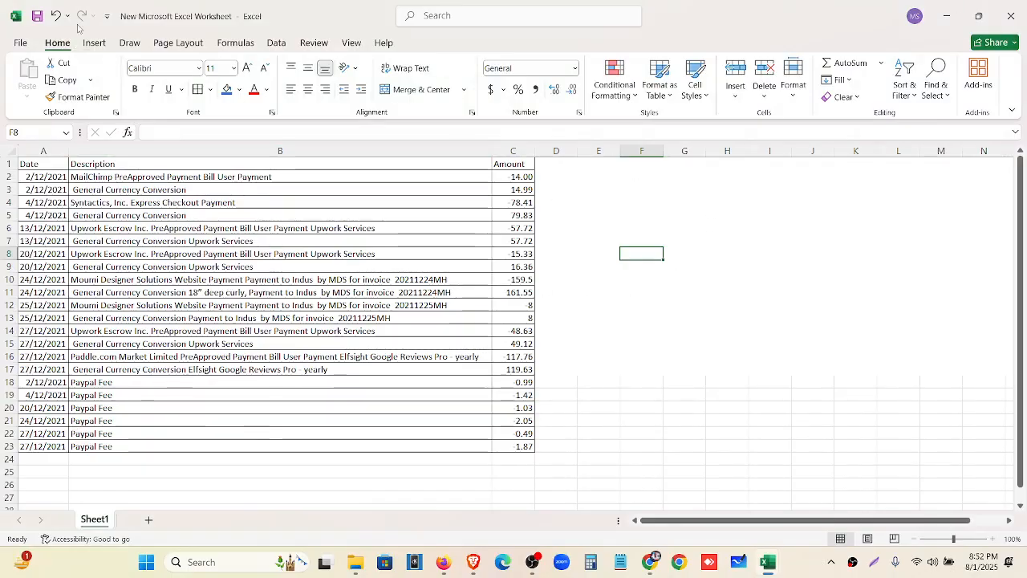
Close the new worksheet and the Paypal-Dec21 workbook without saving
left_click(1007, 20)
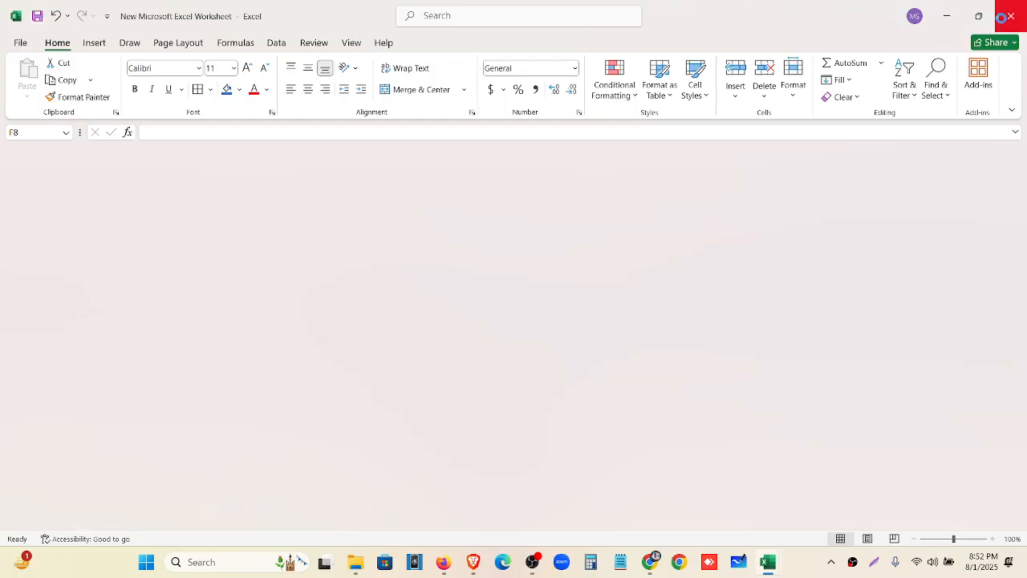
left_click(1009, 17)
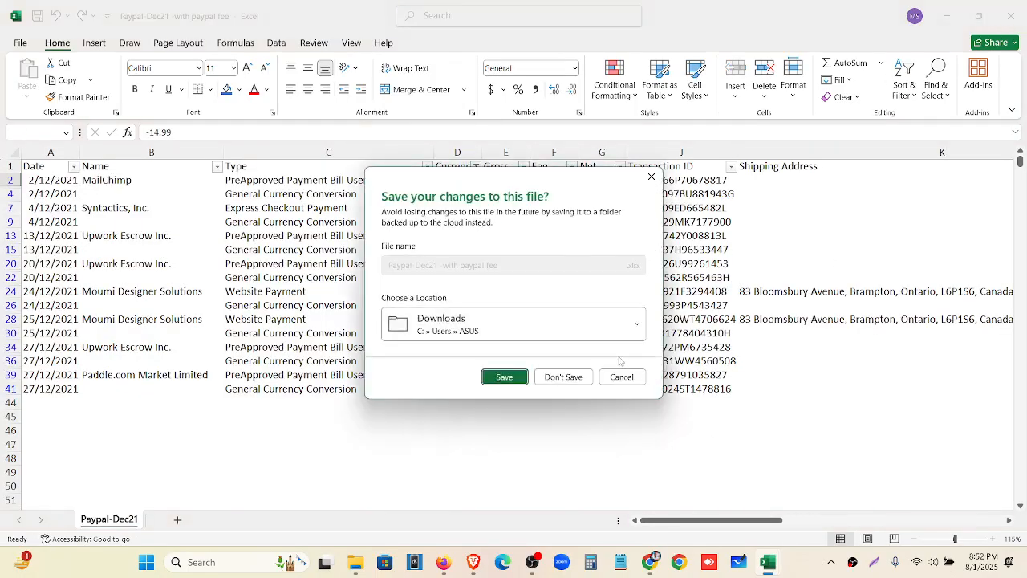
left_click(563, 377)
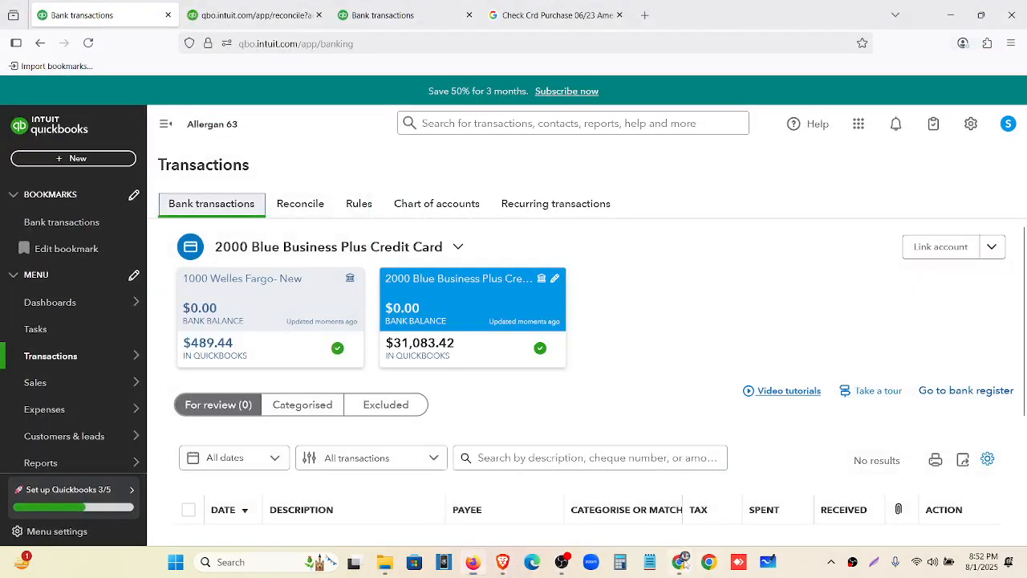
Close the CSV preview, read tasks 4 and 5 in Mentor Assignments, then return to QuickBooks
left_click(681, 562)
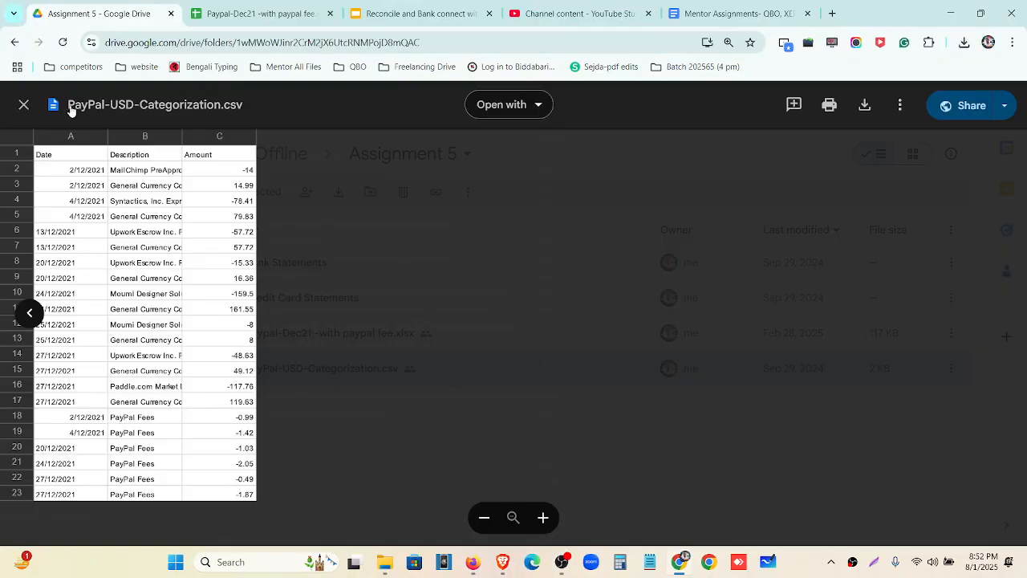
left_click(24, 105)
left_click(718, 14)
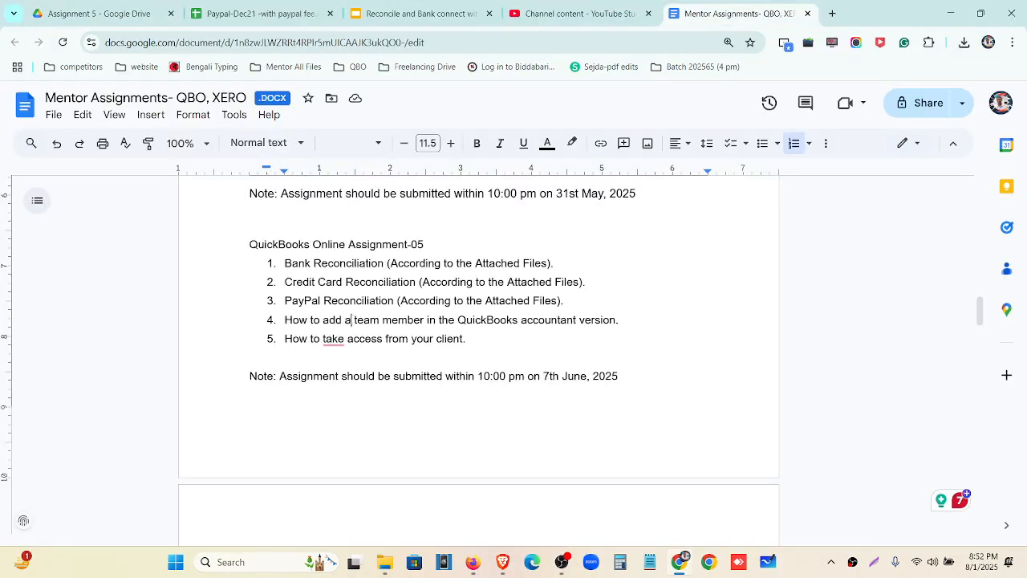
triple_click(352, 320)
triple_click(365, 337)
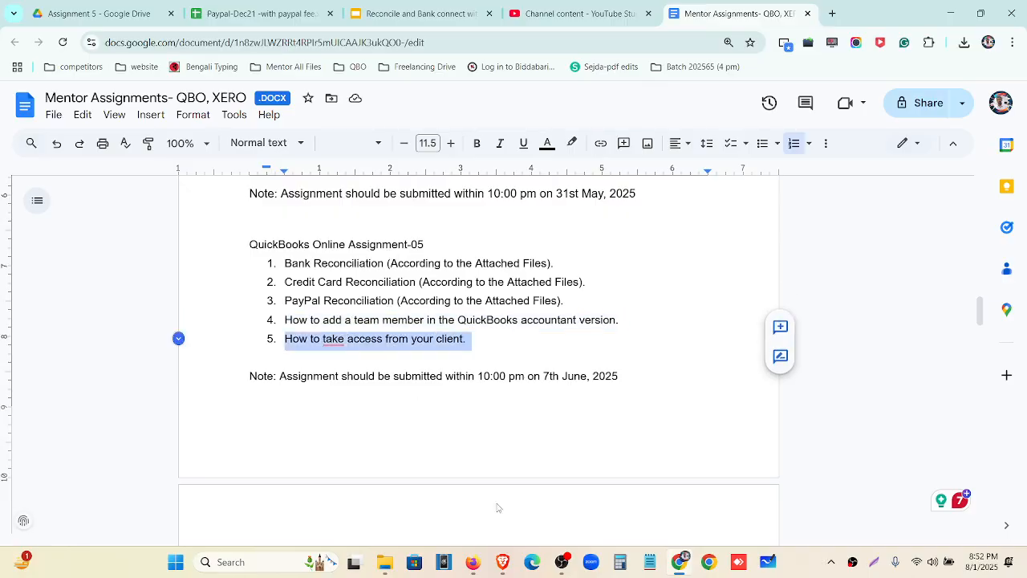
left_click(472, 562)
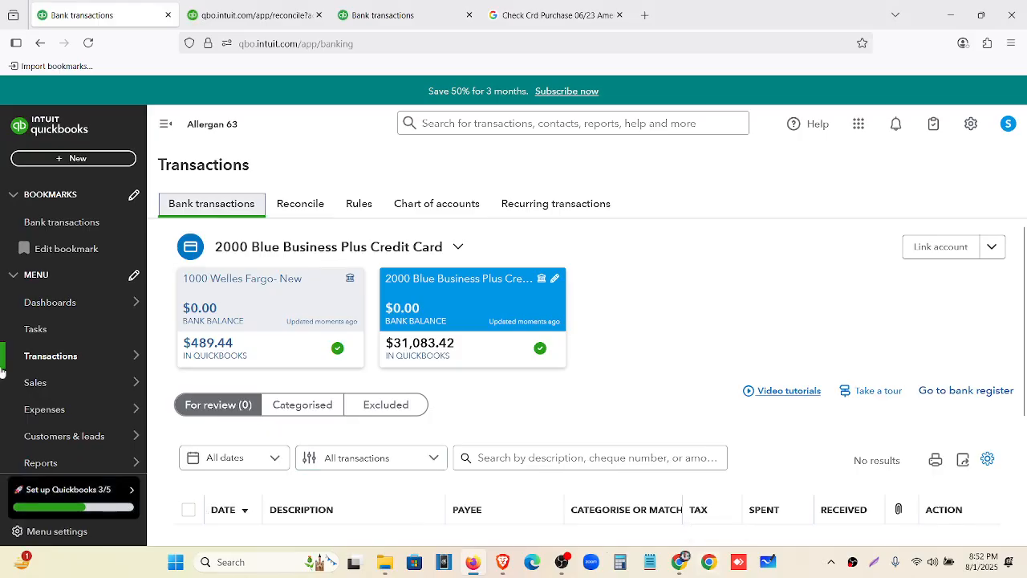
Open My accountant from the sidebar, try the accountant's email field, then choose Switch company from the gear menu
scroll(72, 361, "down", 2)
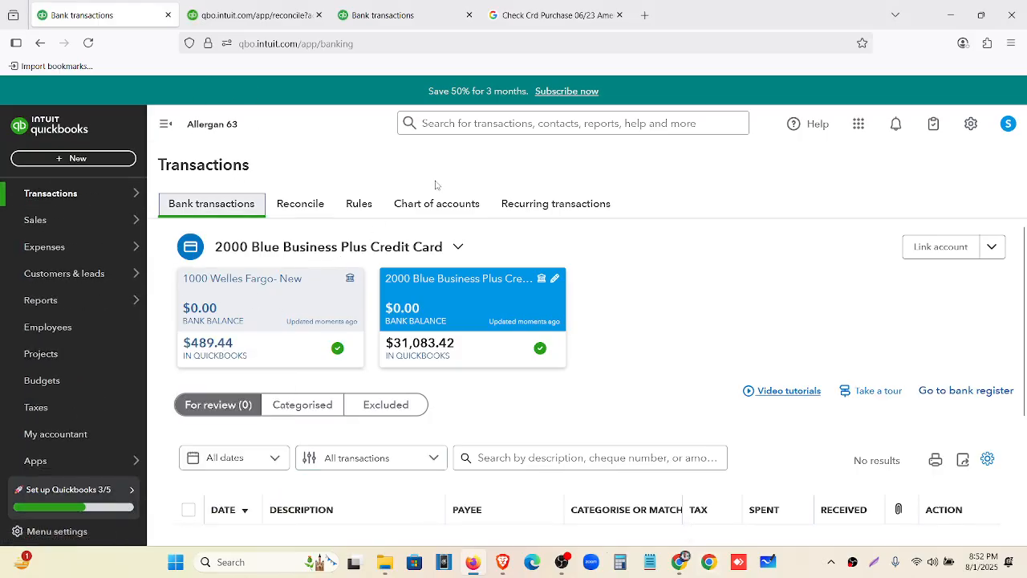
left_click(112, 447)
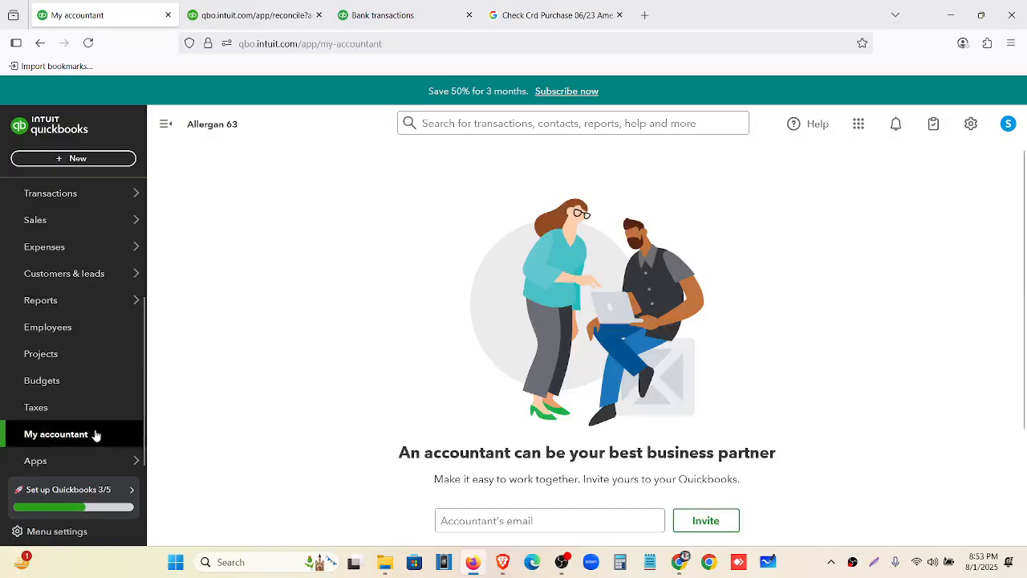
left_click(463, 525)
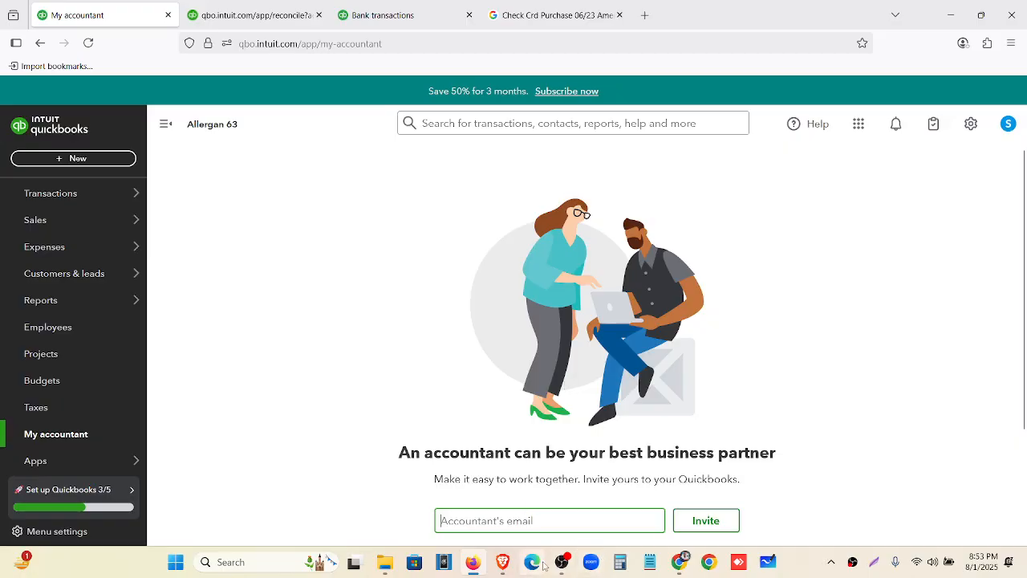
left_click(972, 127)
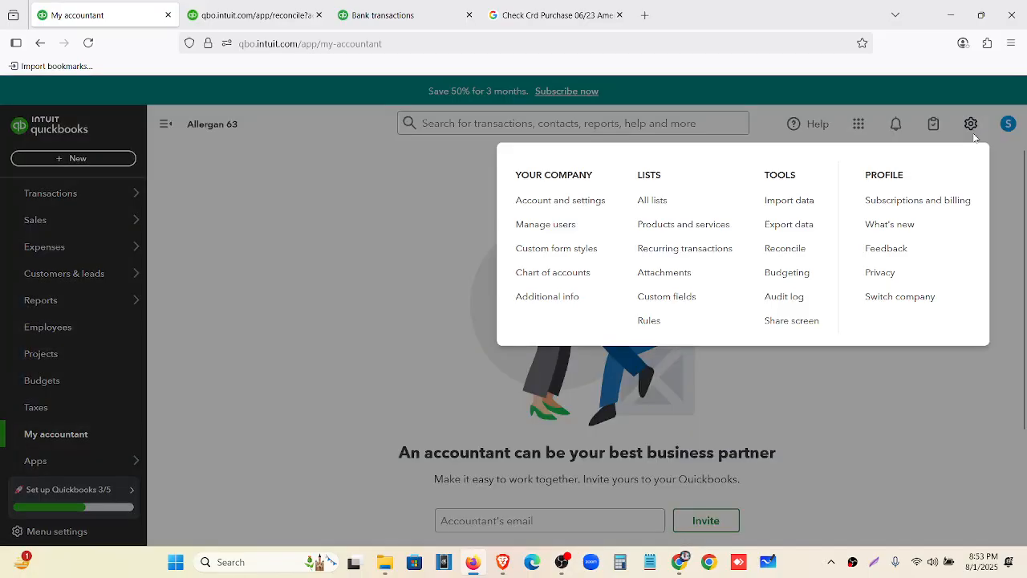
left_click(907, 303)
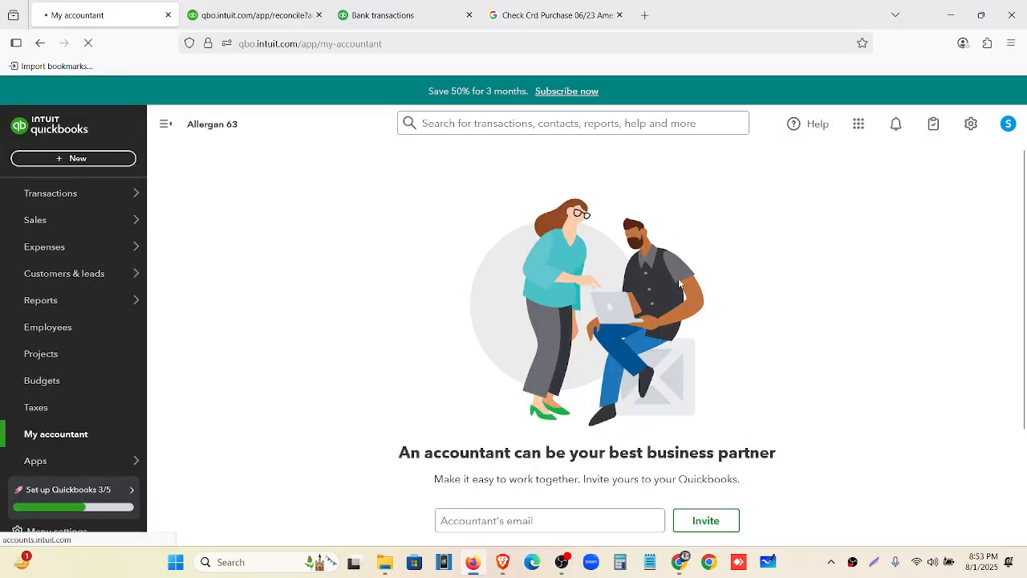